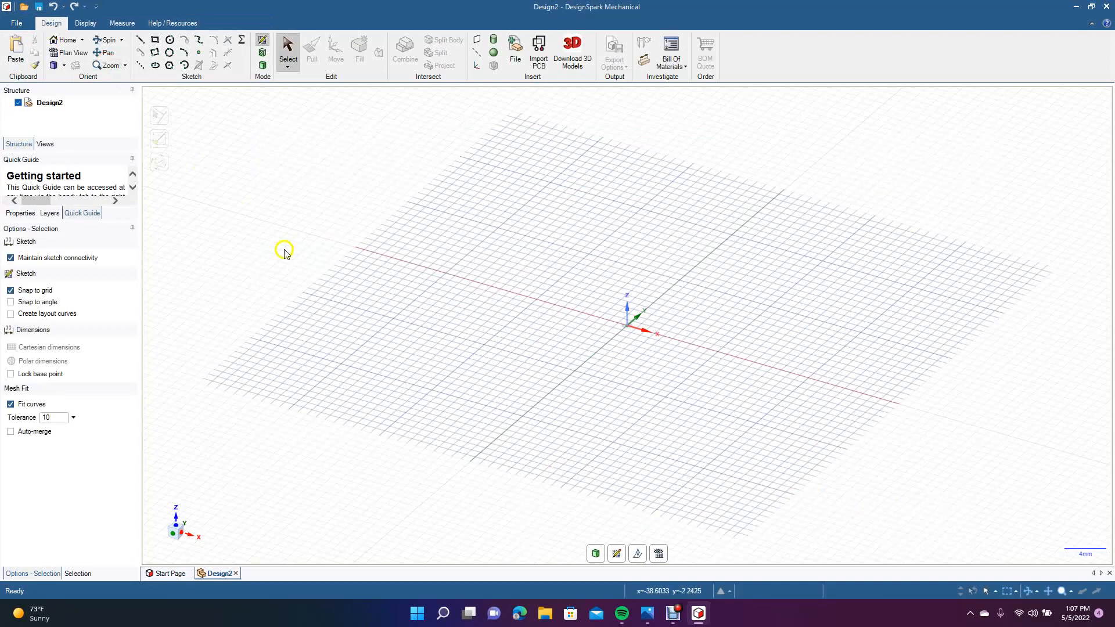
Step: Check the unit type and length settings for this document in the program options
click(18, 24)
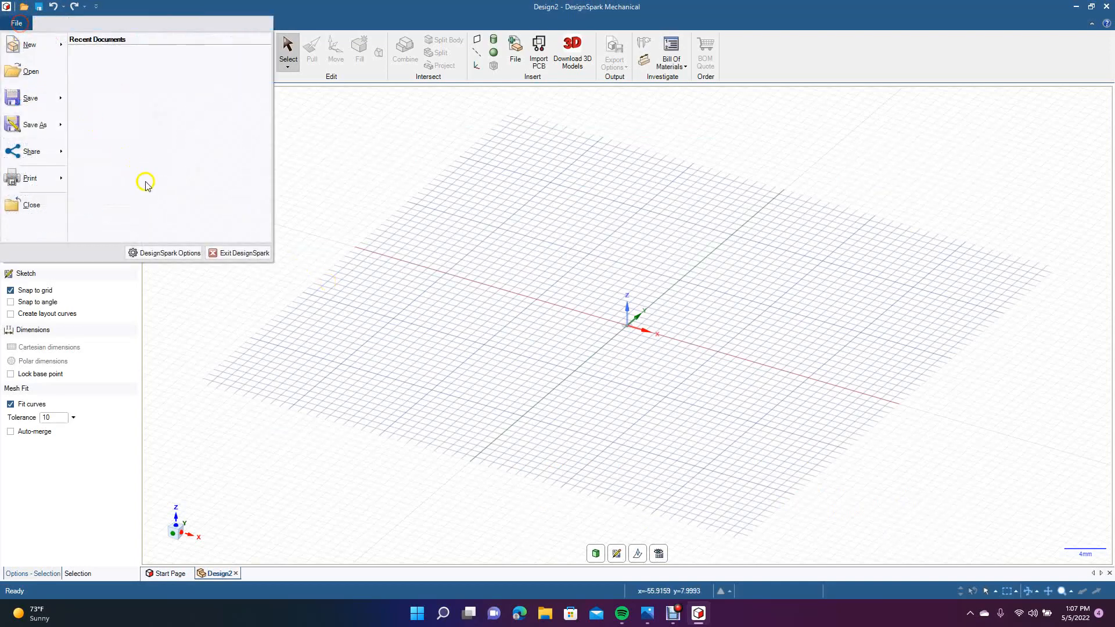
click(173, 249)
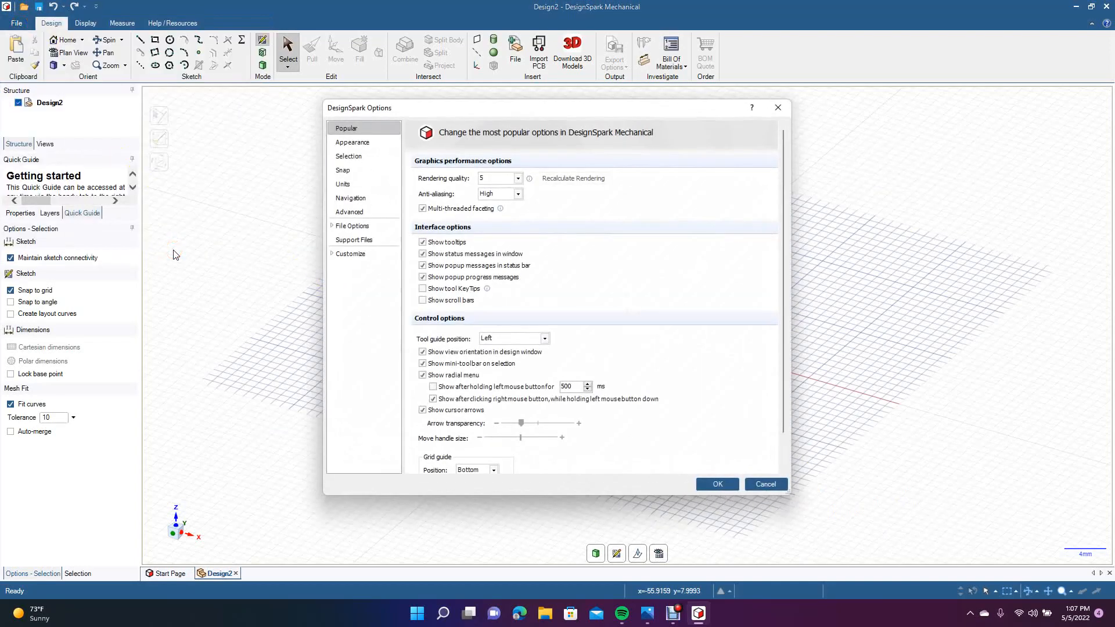
click(346, 184)
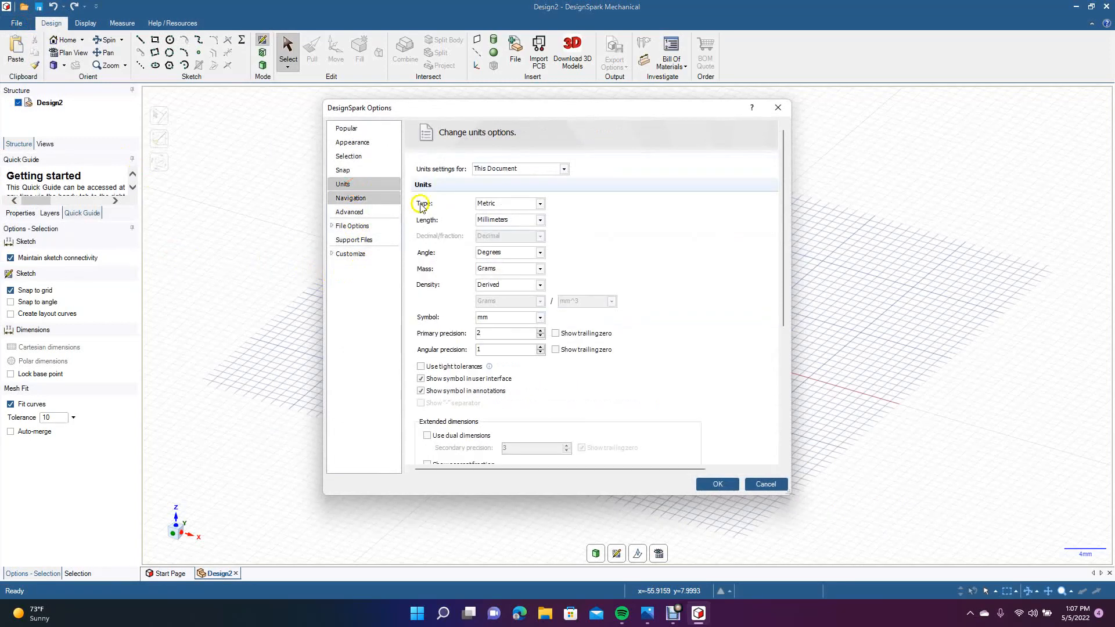
click(720, 484)
Step: Turn the view to face the sketch grid squarely and activate the Circle tool
click(659, 552)
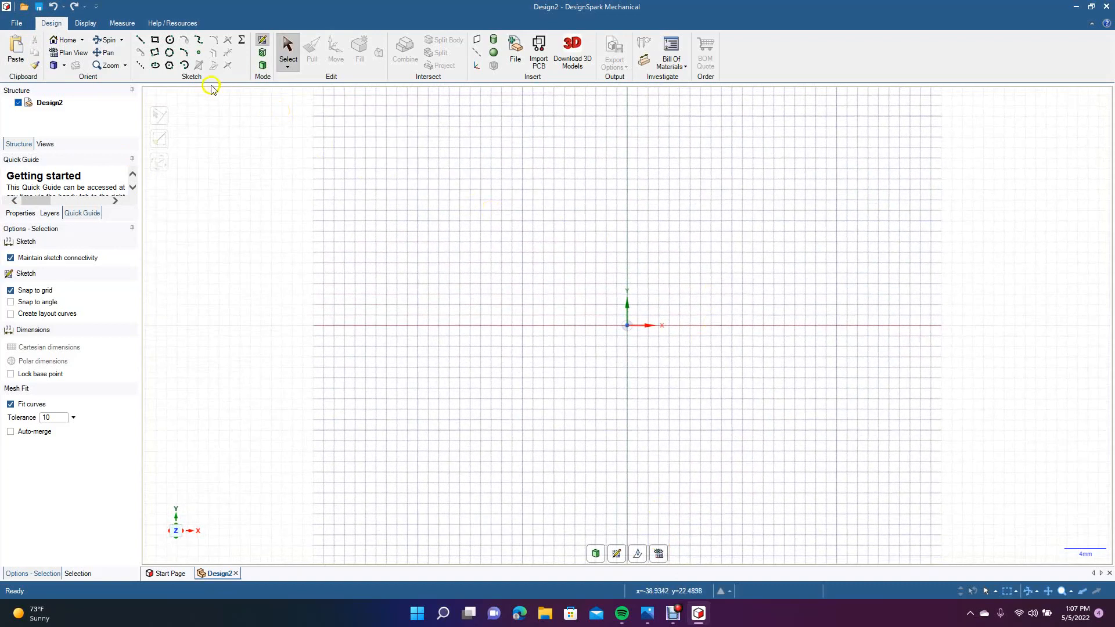
click(170, 40)
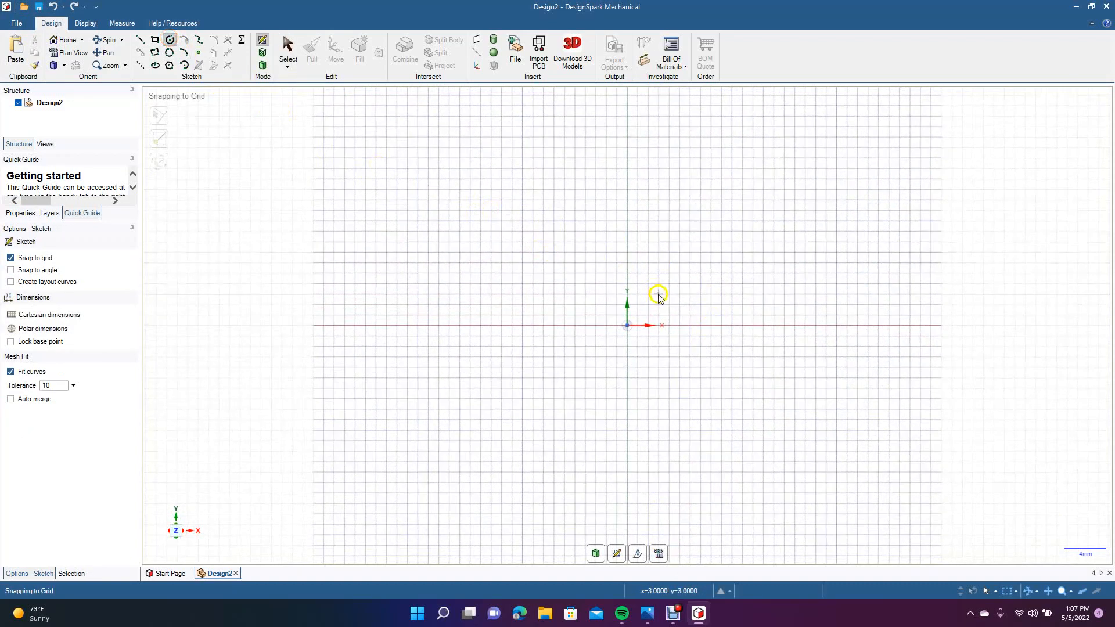
click(628, 325)
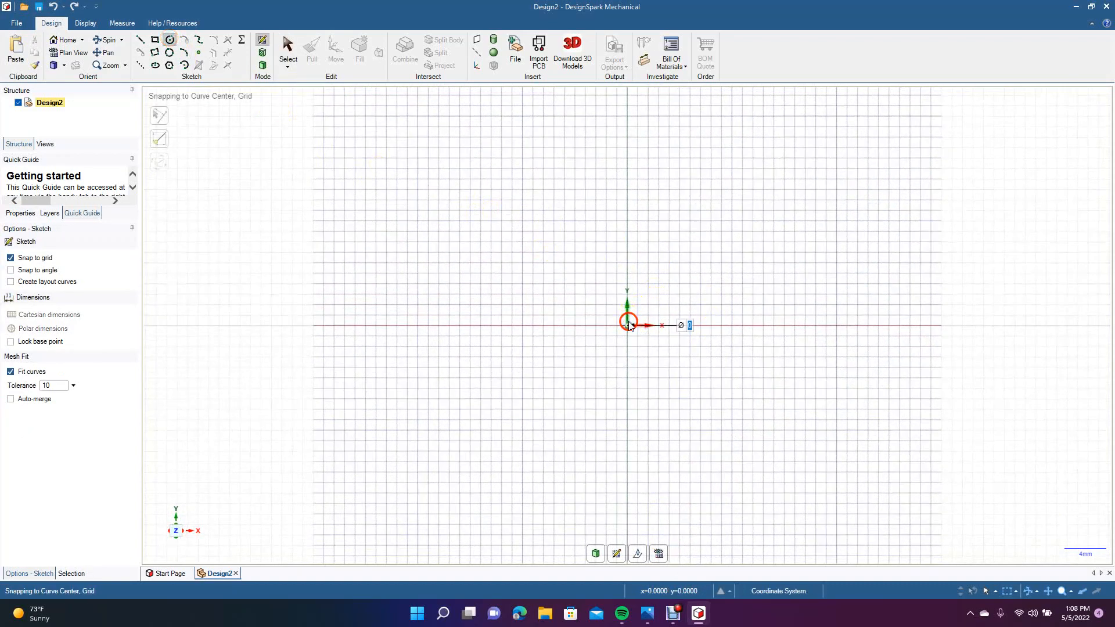
click(794, 193)
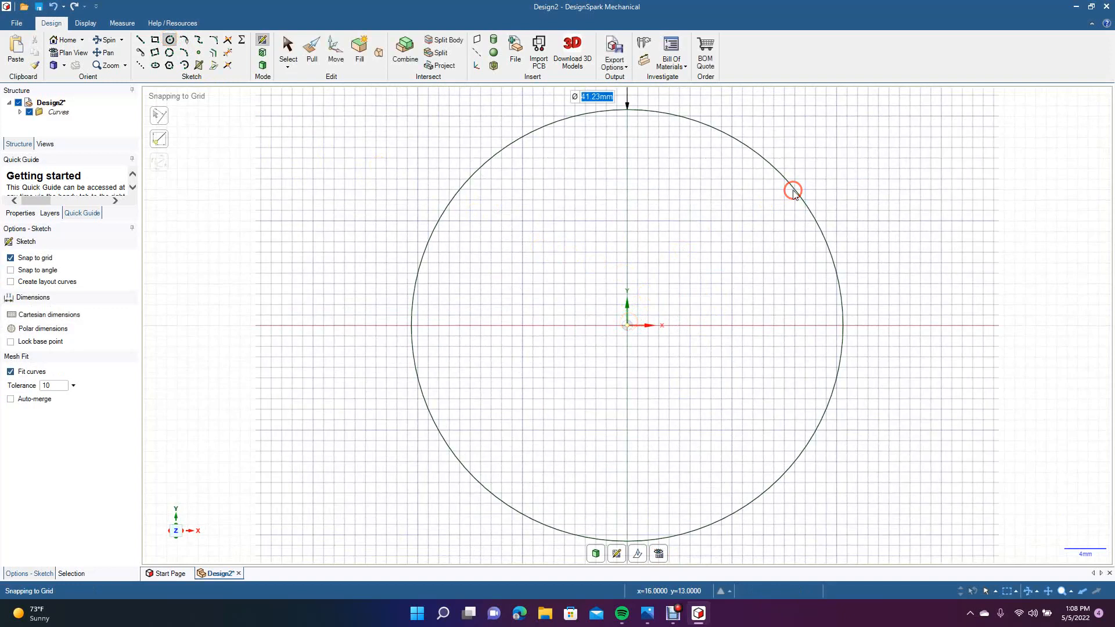
key(ctrl+z)
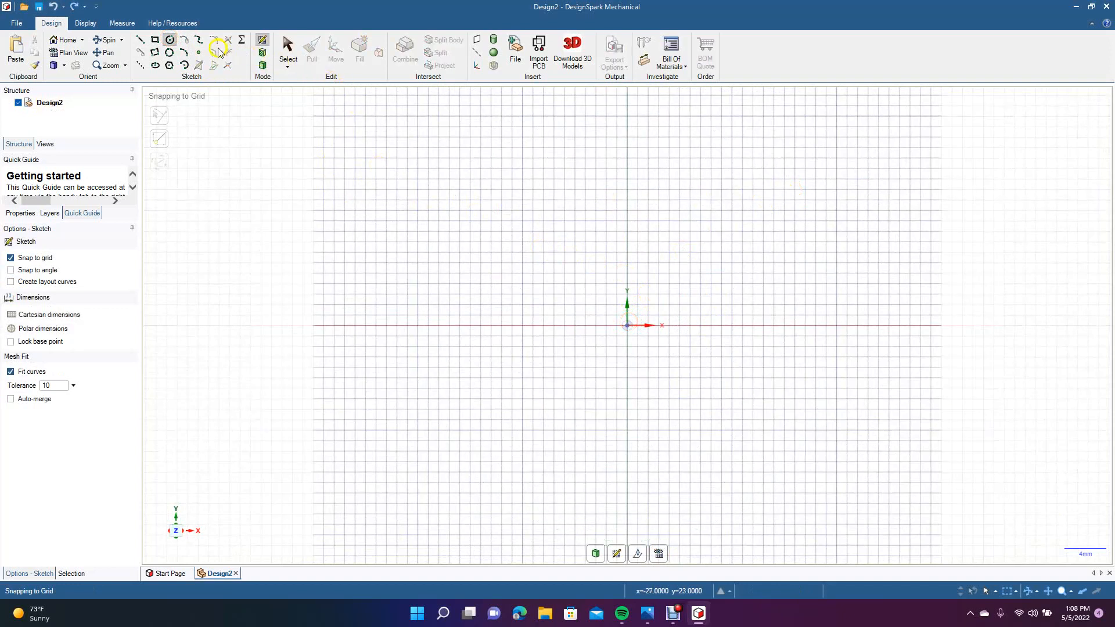
Step: Sketch a 160 mm diameter circle centred on the origin
click(626, 325)
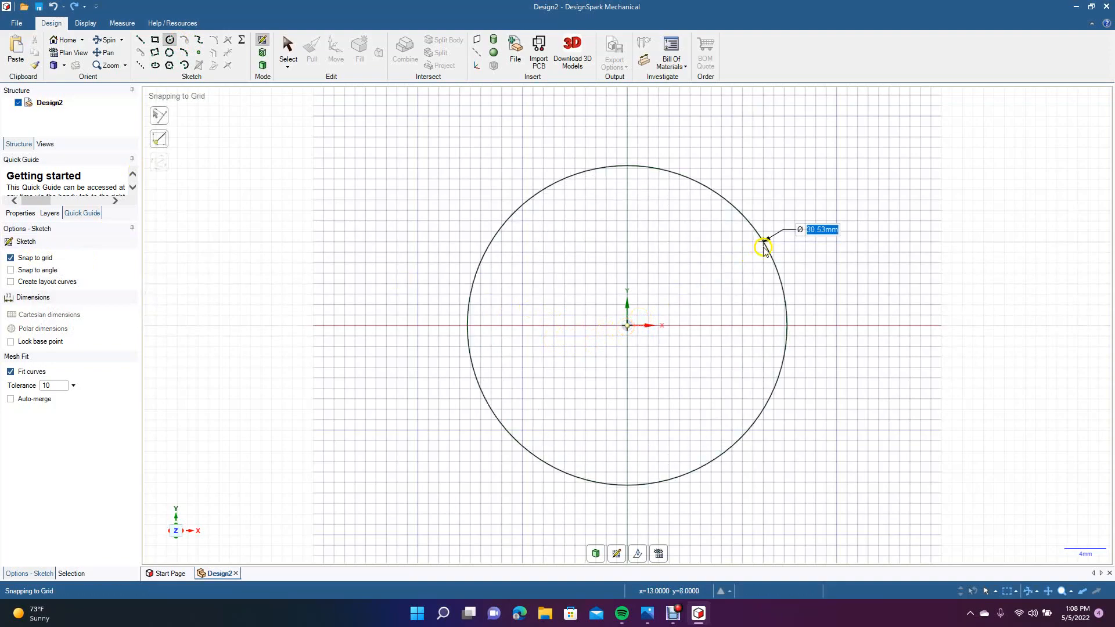
text(160)
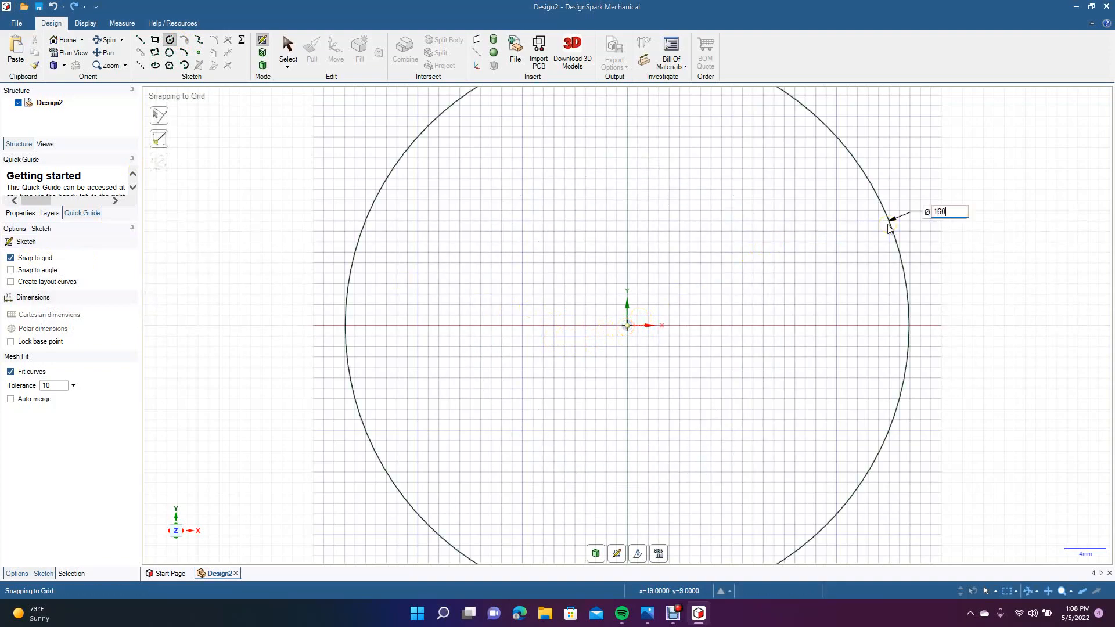
key(Return)
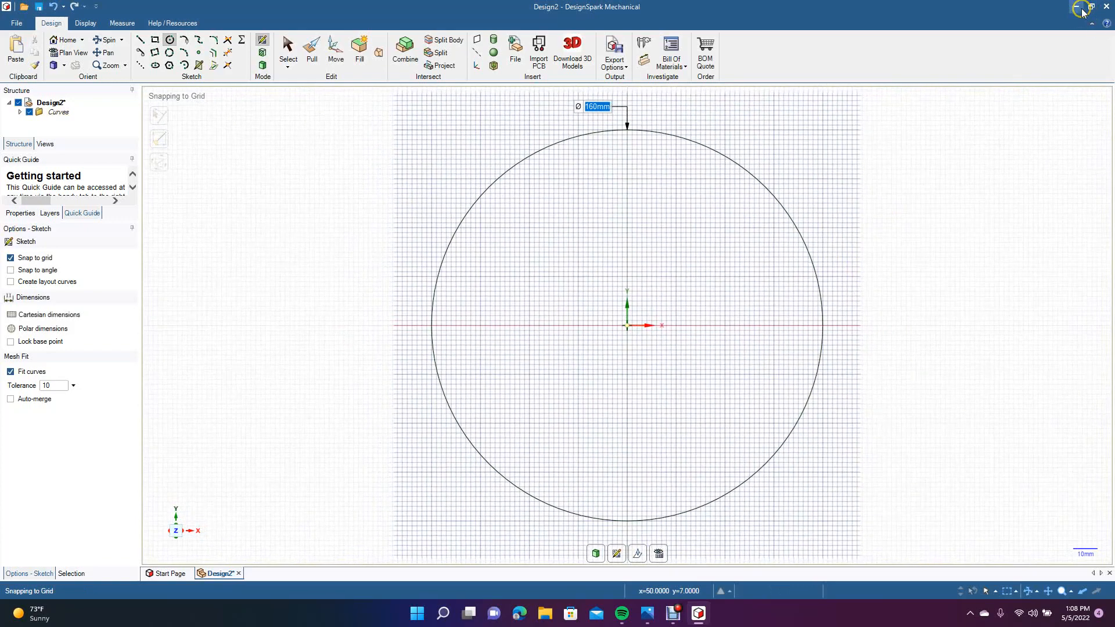
Step: Shrink the design window so the image files on the desktop are accessible beside it
click(1075, 6)
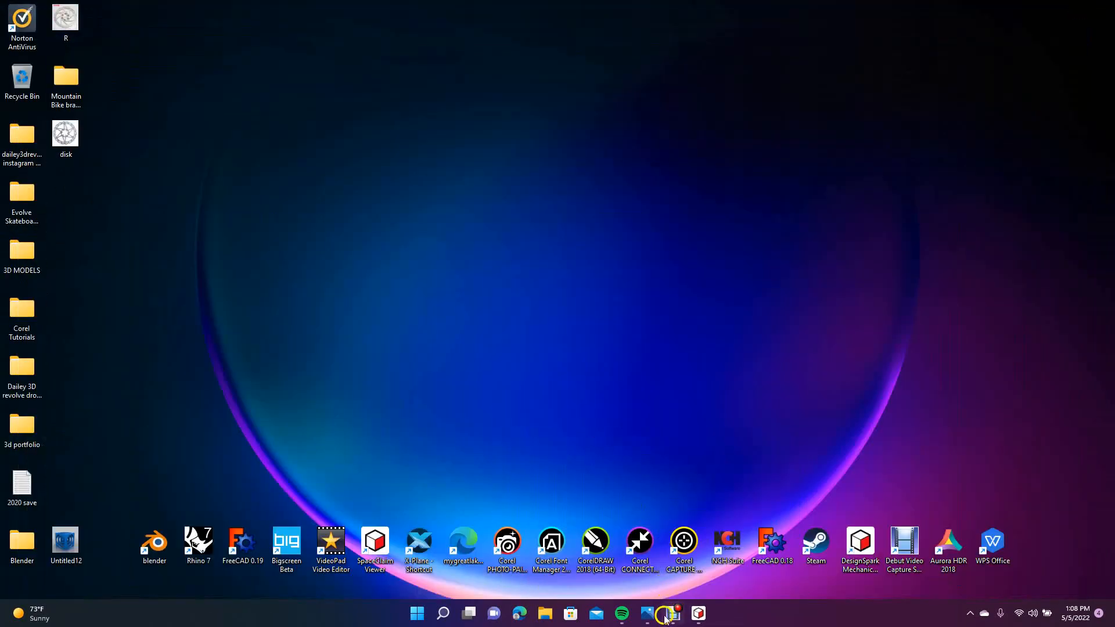
click(698, 613)
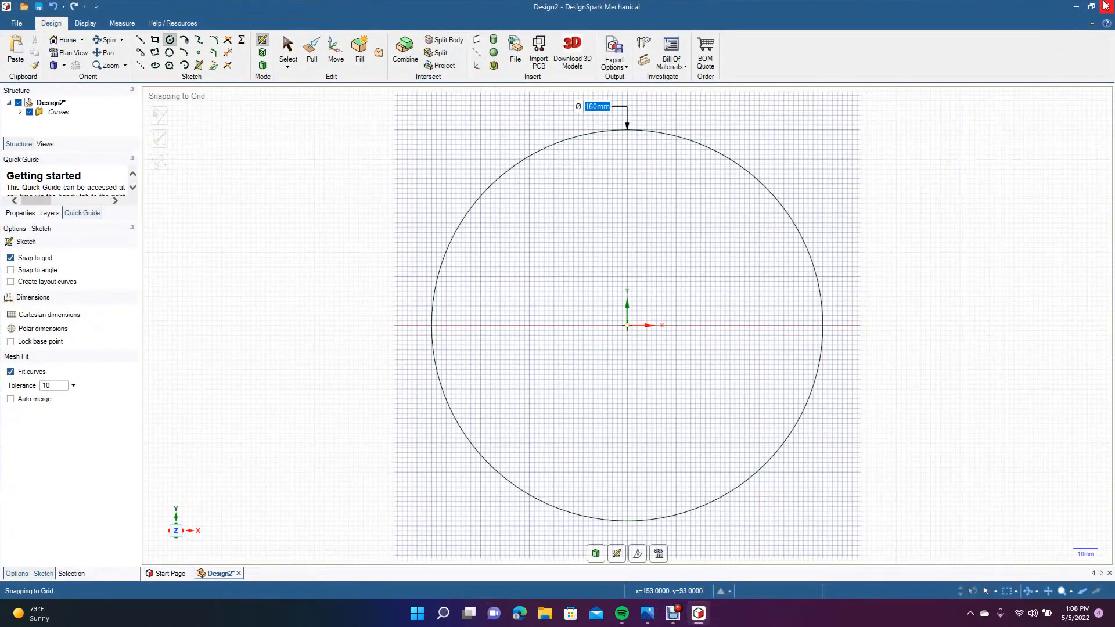
click(1091, 7)
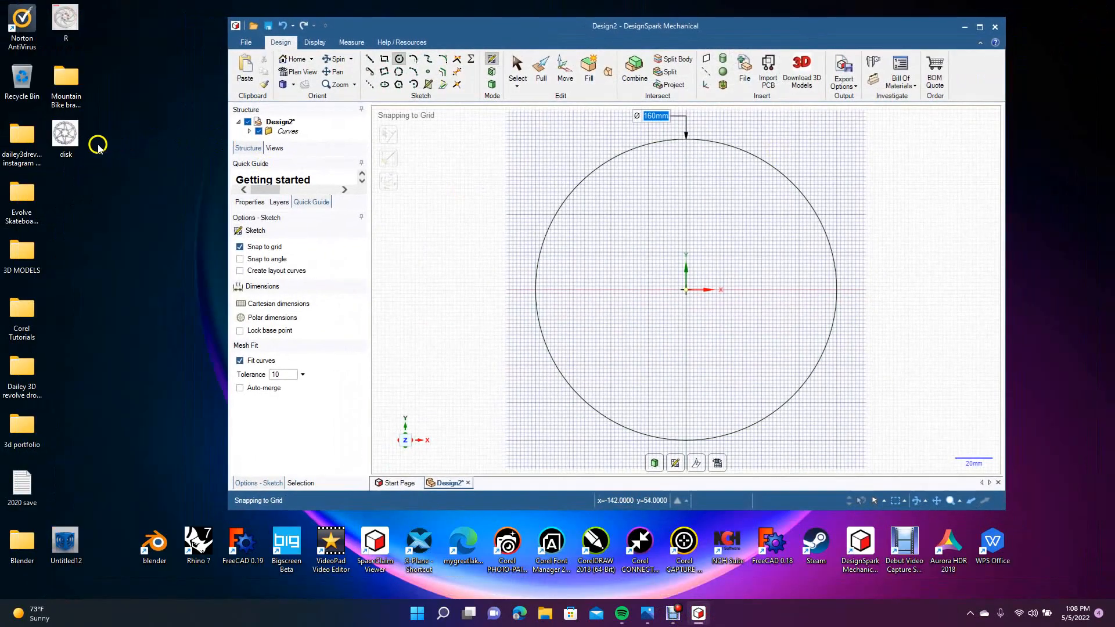
Step: Insert the disk image from the desktop near the circle's centre and return the design window to full size
drag(67, 134, 660, 308)
scroll(653, 308, up, 2)
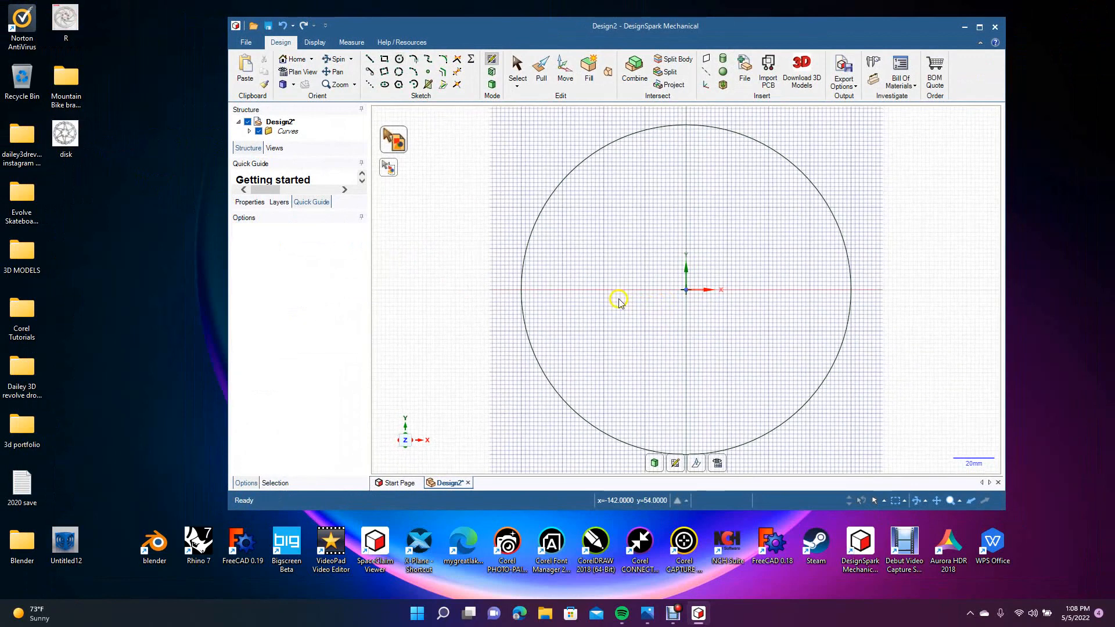
drag(66, 137, 701, 295)
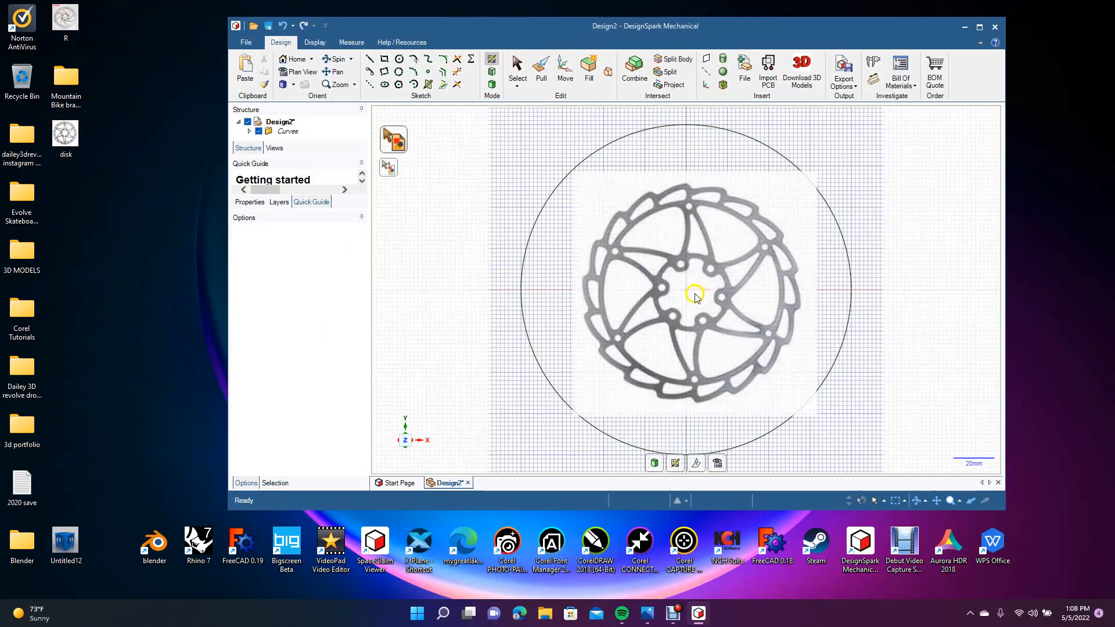
click(690, 294)
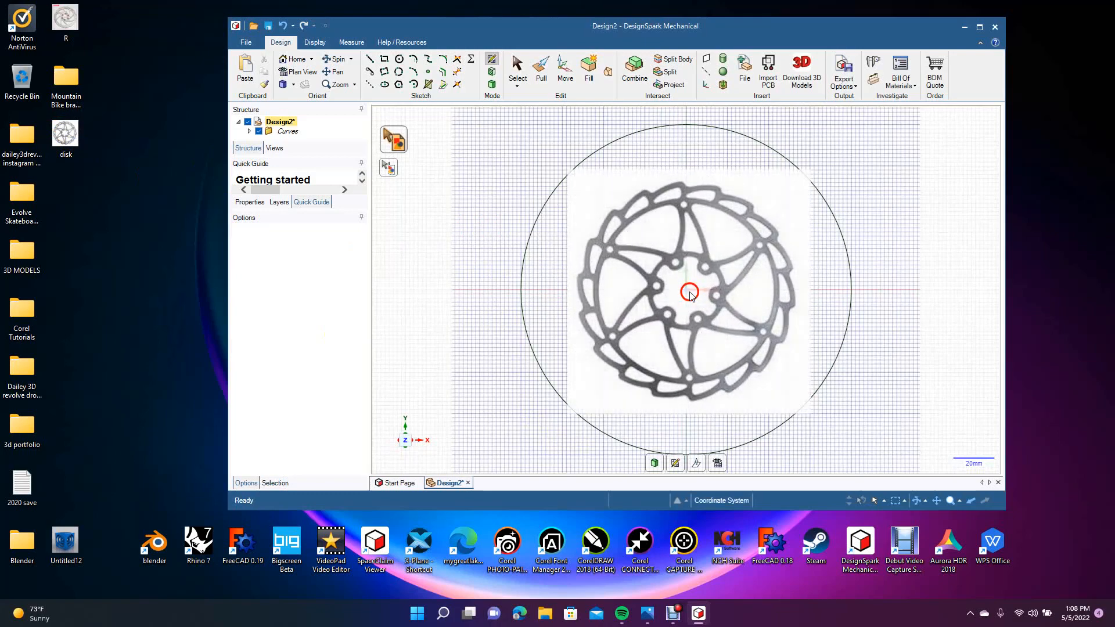
click(978, 28)
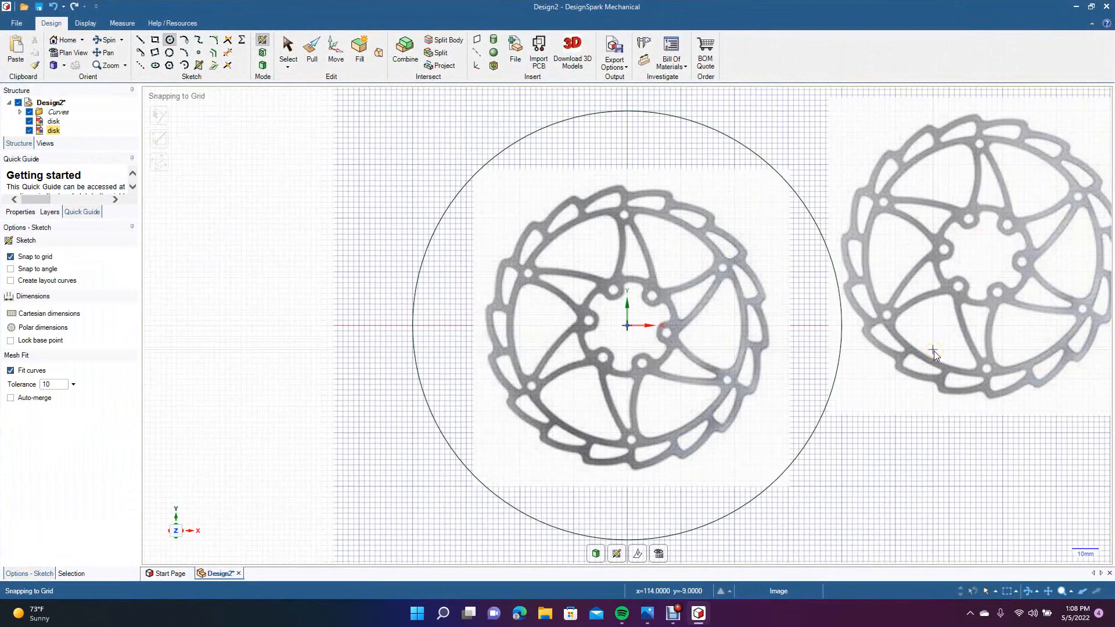
Step: Abandon the stray circle and delete the duplicate disk image beside the 160 mm circle
click(924, 303)
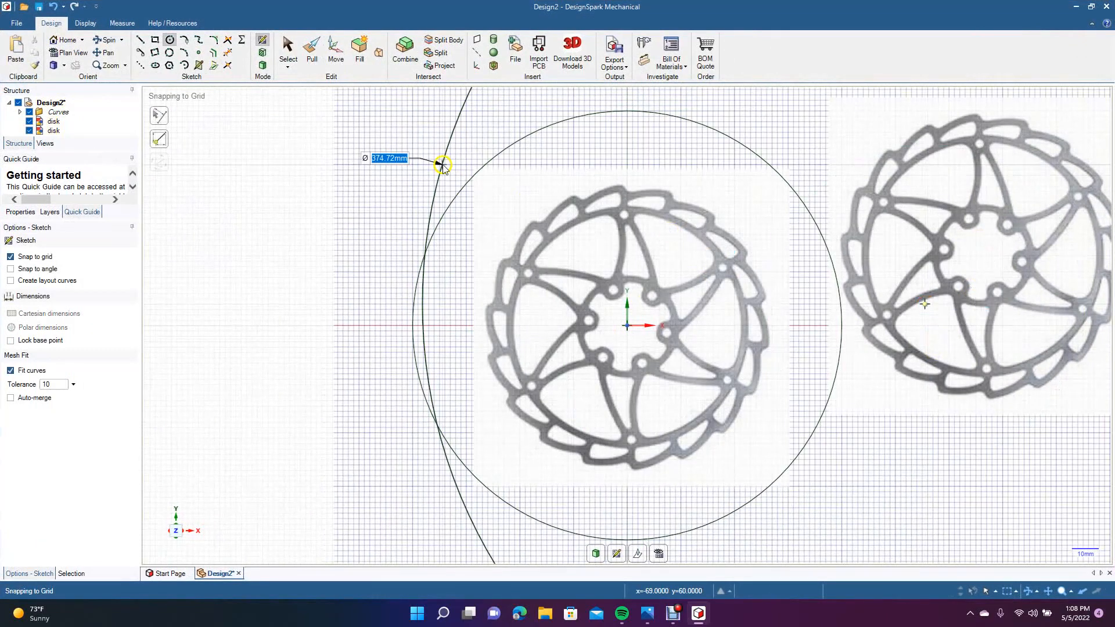
click(286, 55)
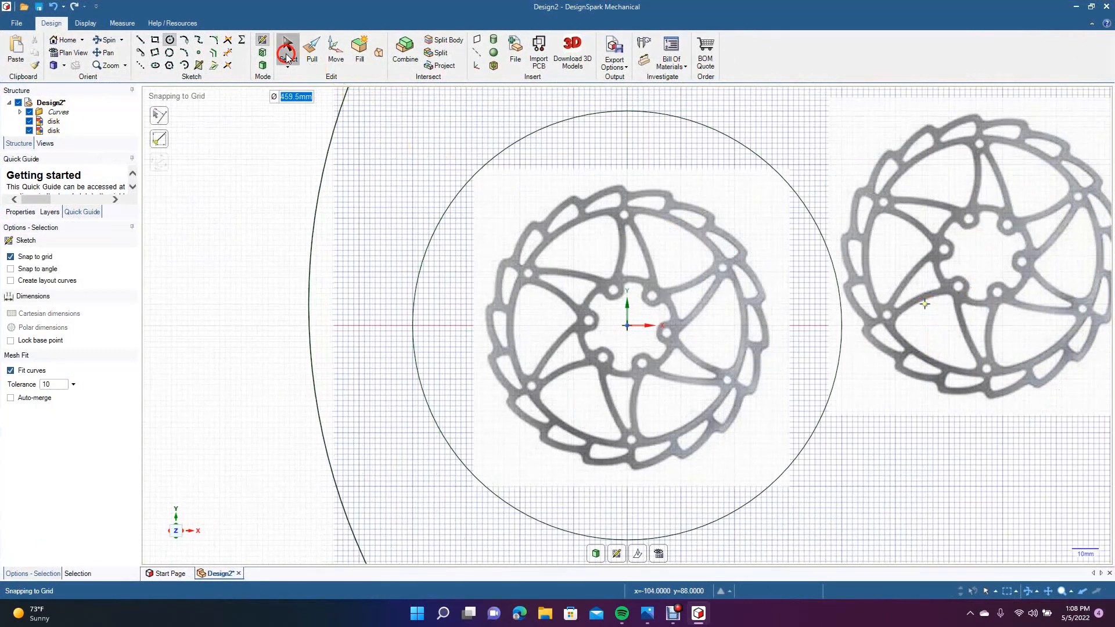
click(872, 266)
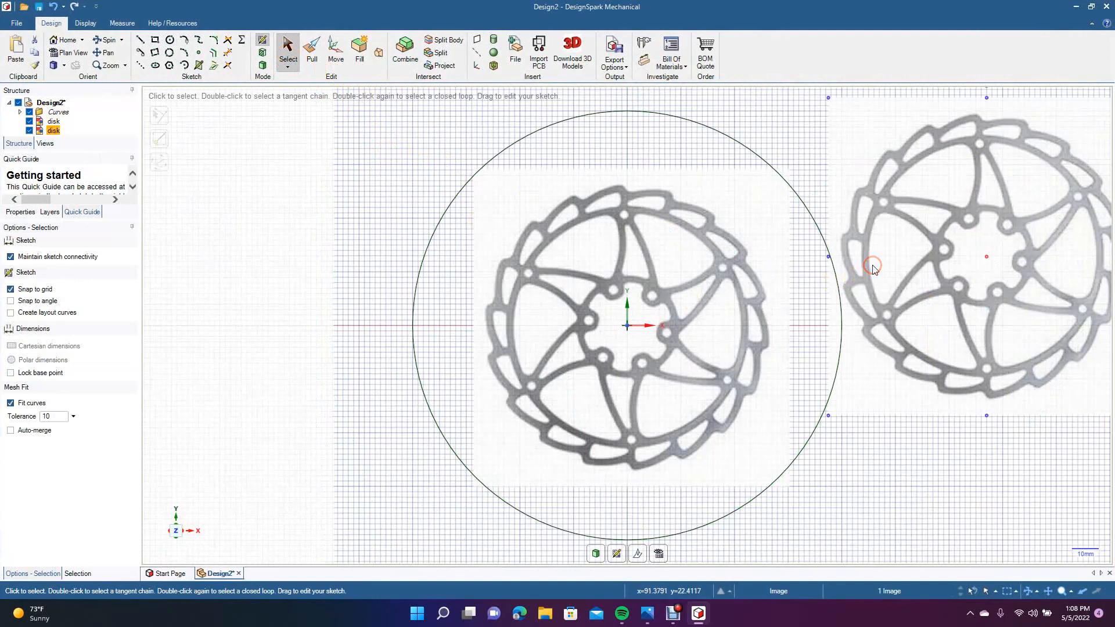
key(Delete)
Step: Enlarge the remaining disk image from its corner and move it back over the 160 mm circle
click(680, 283)
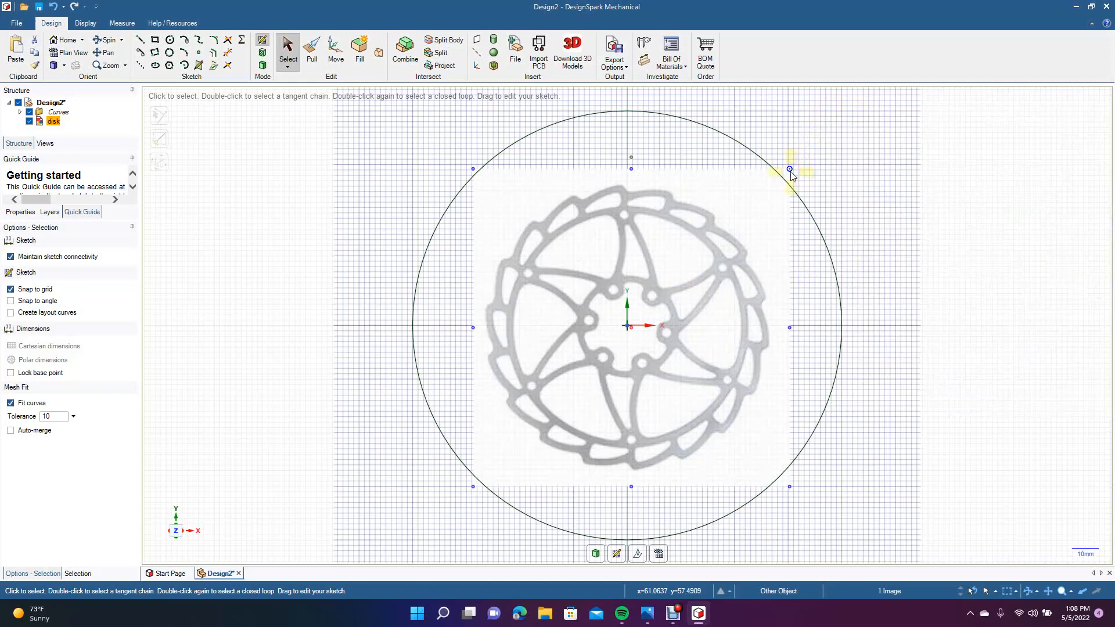
drag(790, 169, 843, 238)
key(h)
key(v)
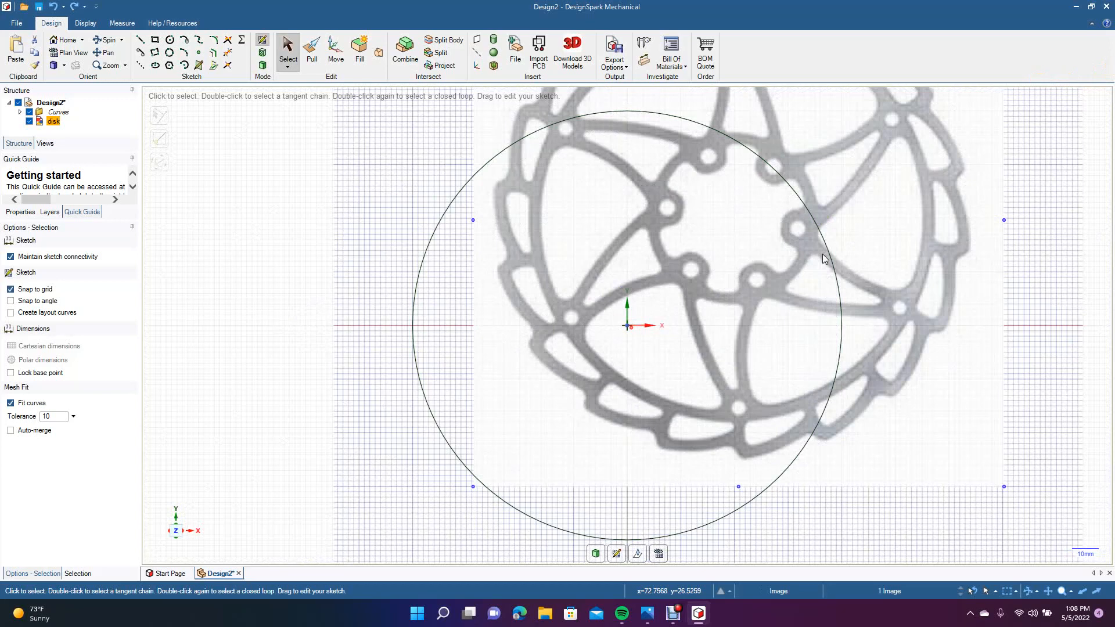
mouse_move(994, 216)
mouse_down()
mouse_move(900, 203)
mouse_move(796, 329)
mouse_move(803, 305)
mouse_up()
scroll(1066, 314, down, 3)
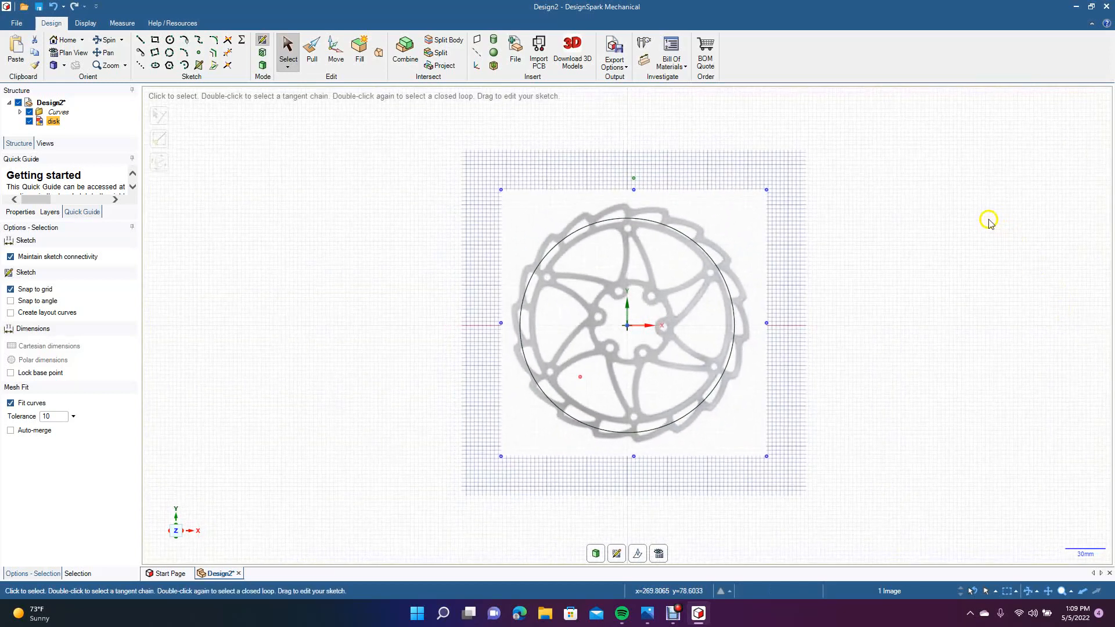
Step: Scale down and nudge the disk image until the rotor's outer edge fits just inside the 160 mm circle
shift+drag(767, 190, 747, 213)
drag(650, 281, 659, 270)
shift+drag(755, 199, 748, 210)
drag(690, 267, 689, 268)
click(846, 291)
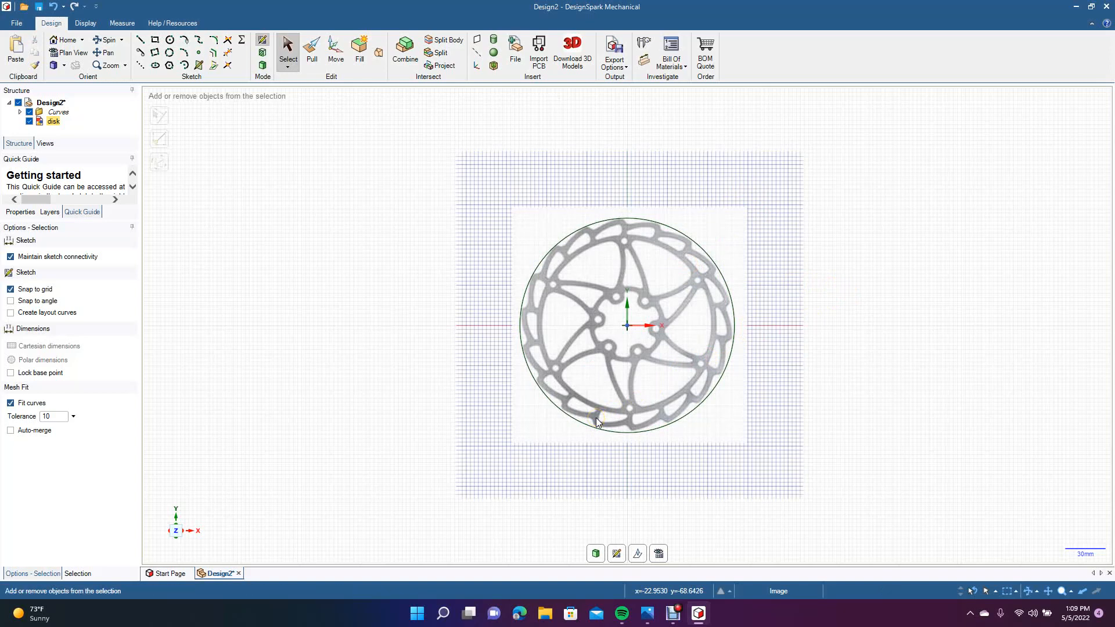
Step: Sketch a 48 mm diameter circle centred on the origin around the rotor's inner mounting holes
scroll(596, 417, up, 3)
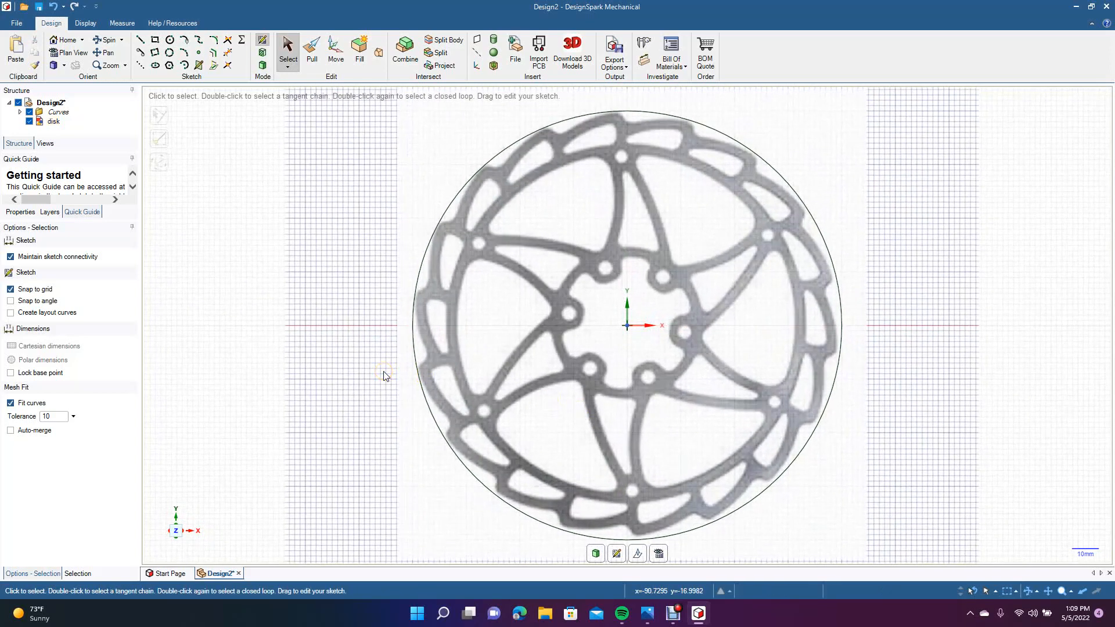
click(170, 39)
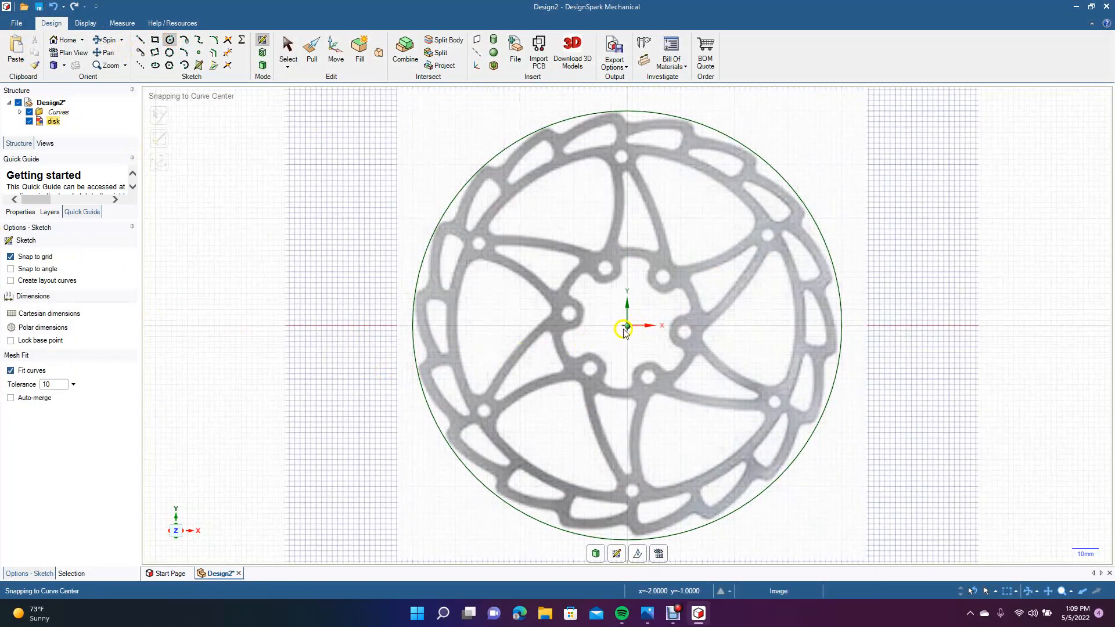
click(627, 327)
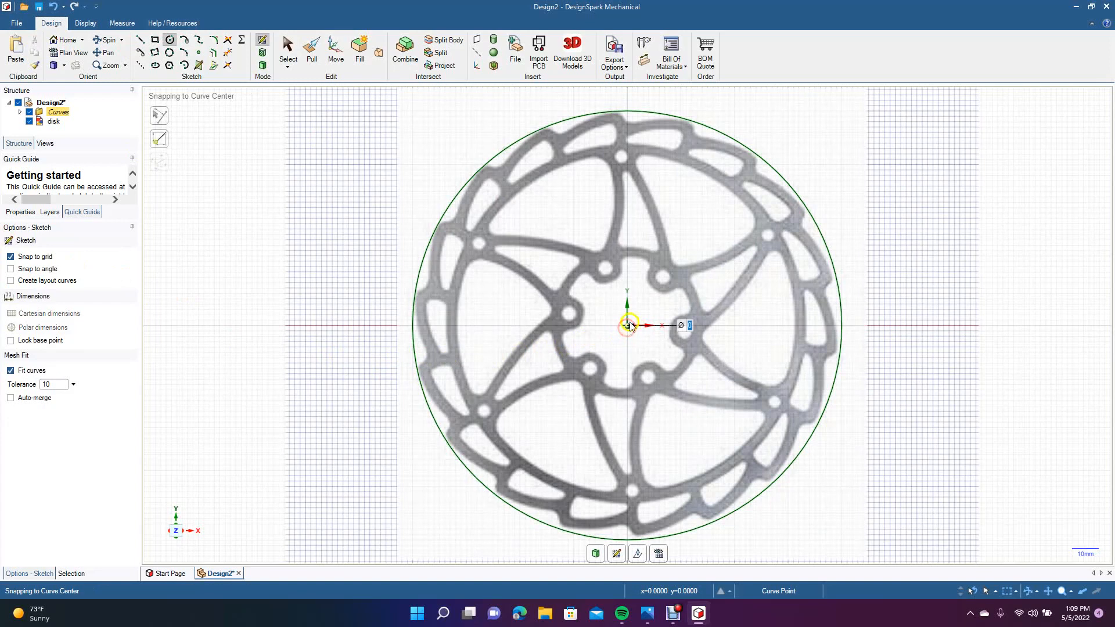
click(674, 285)
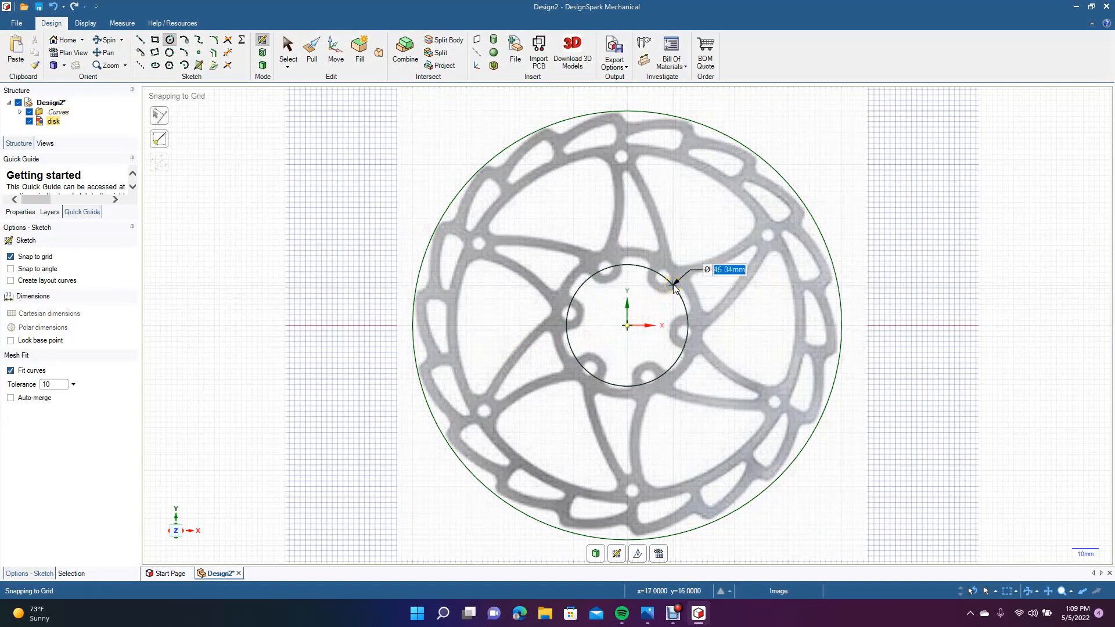
text(48)
key(Return)
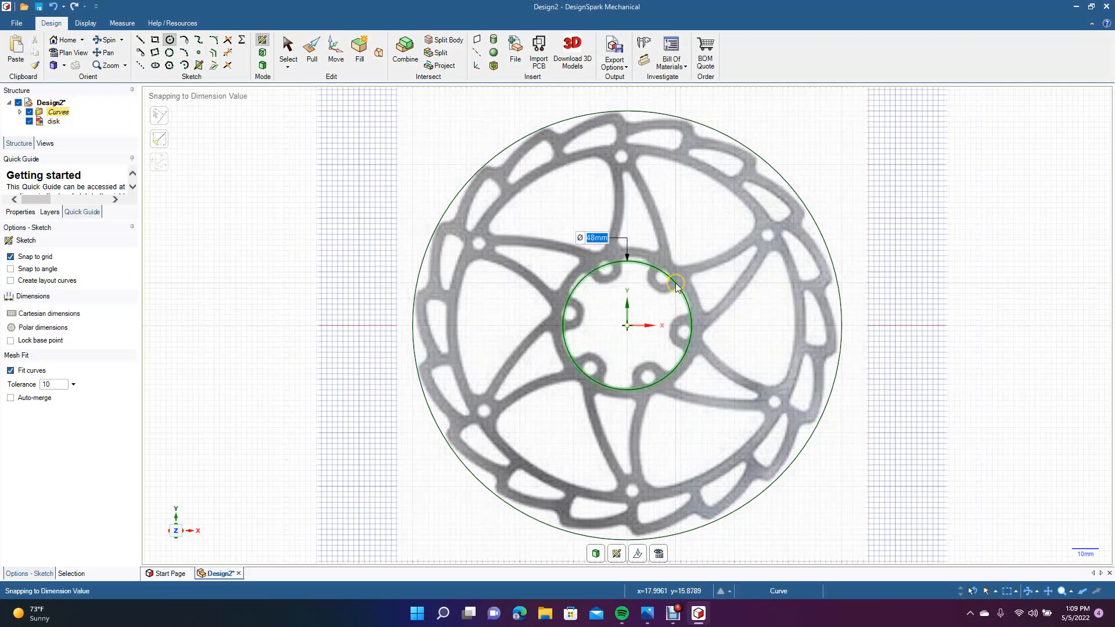
Step: View the reference image R from the desktop, close it and switch back to the DesignSpark Mechanical design
click(1077, 11)
click(171, 130)
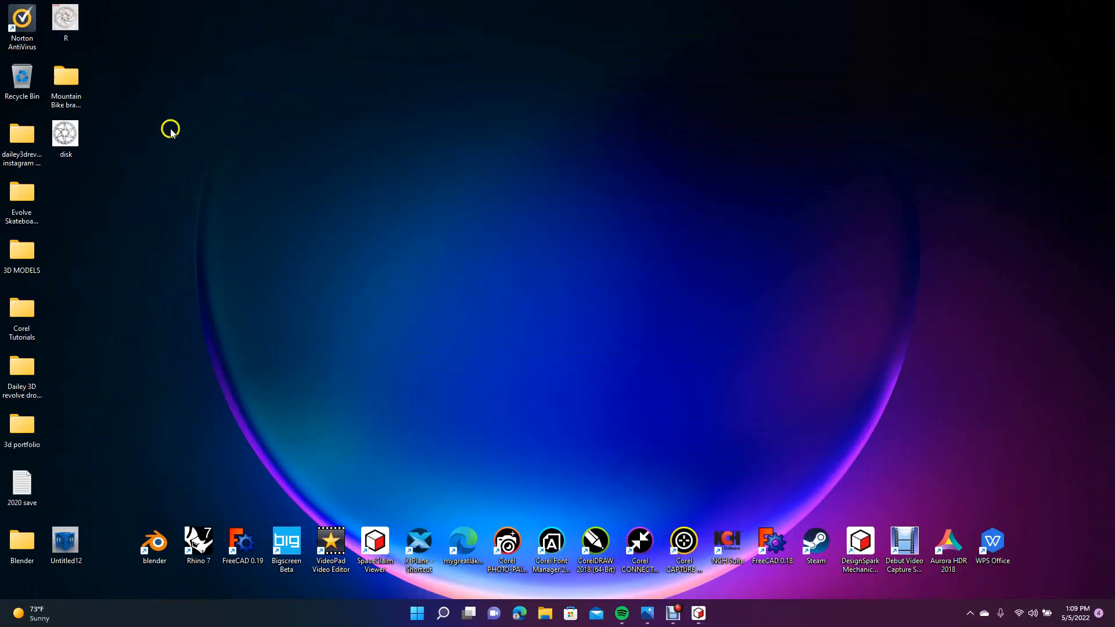
double_click(69, 20)
click(878, 248)
click(1048, 11)
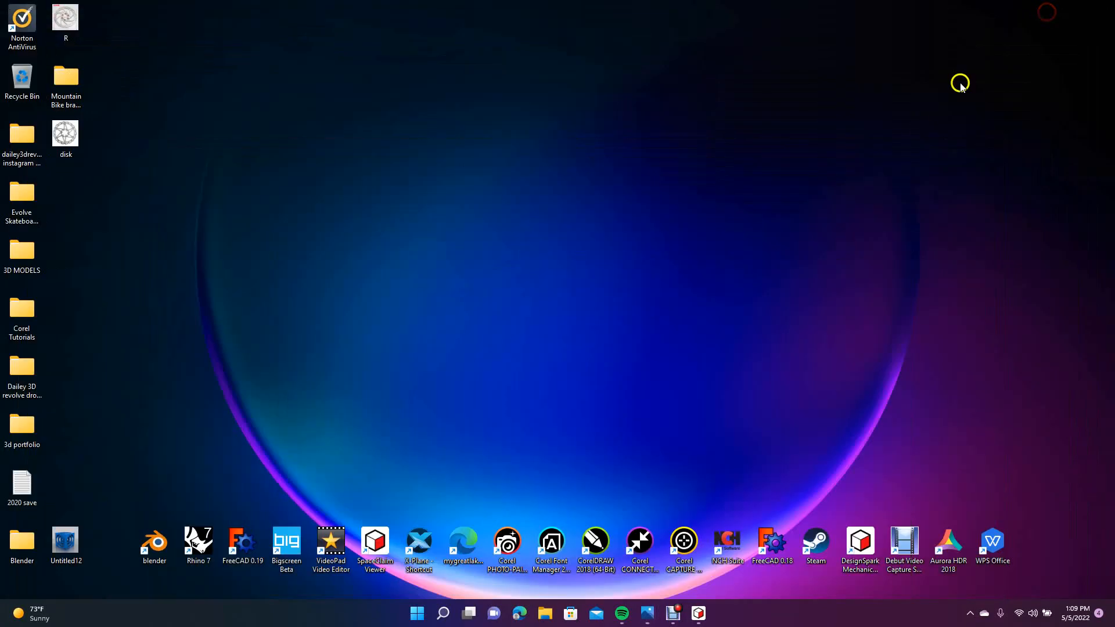
click(699, 613)
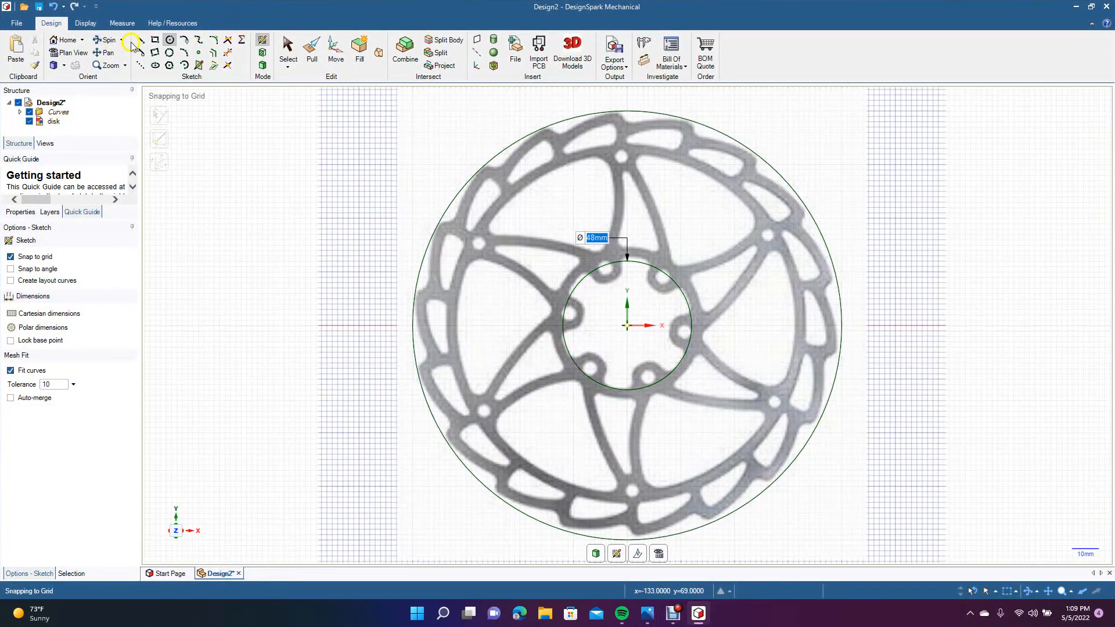
Step: Sketch a 60 mm diameter circle centred on the origin around the outer edge of the rotor's inner ring
click(170, 40)
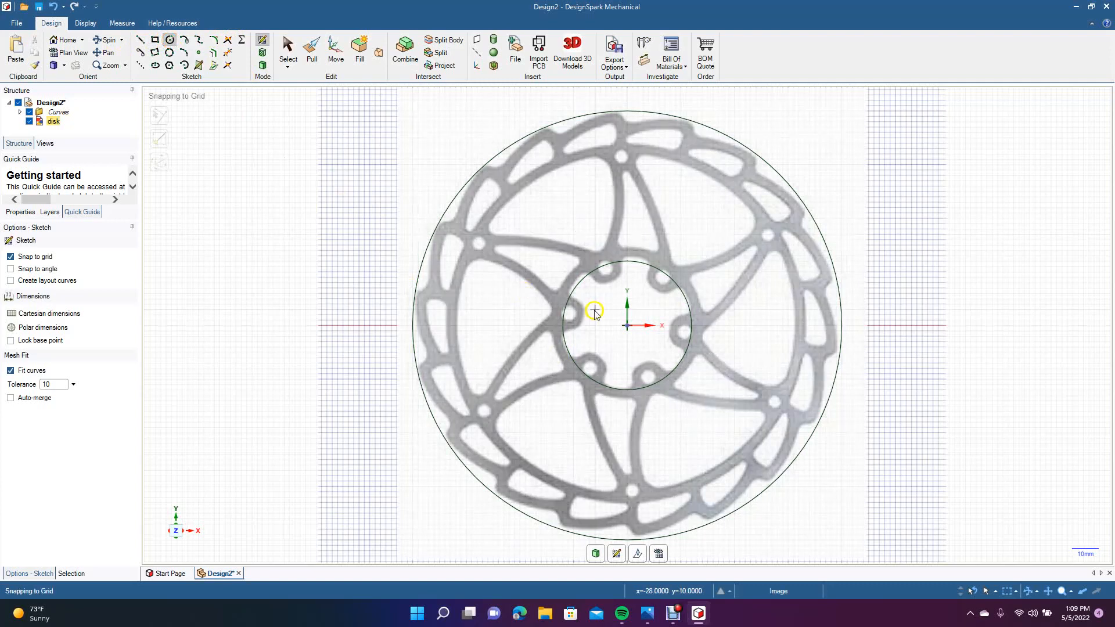
click(626, 326)
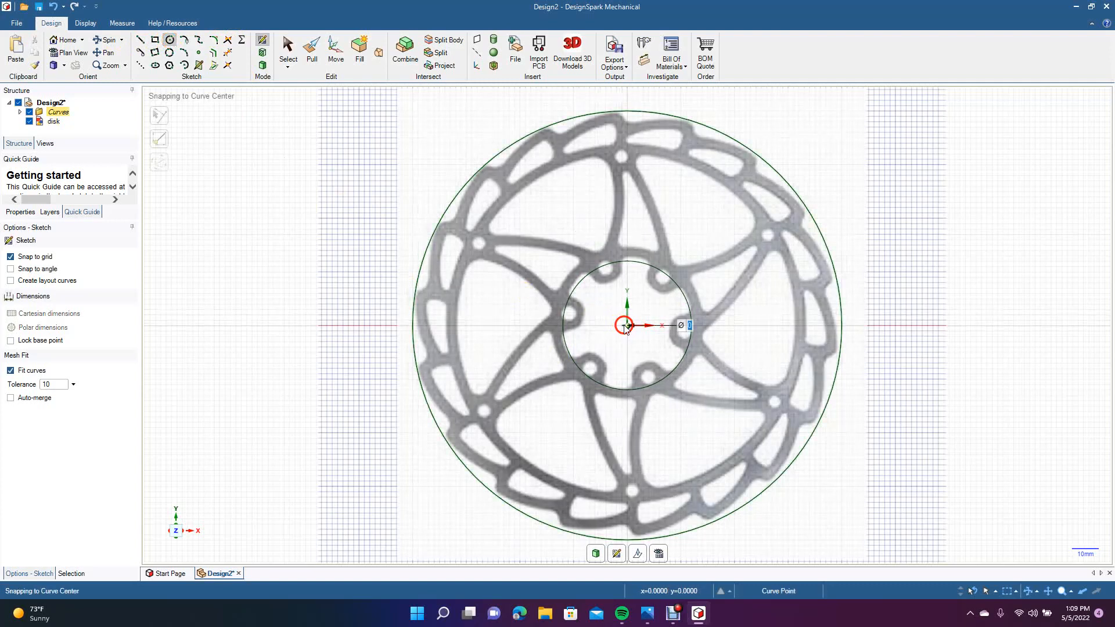
click(675, 265)
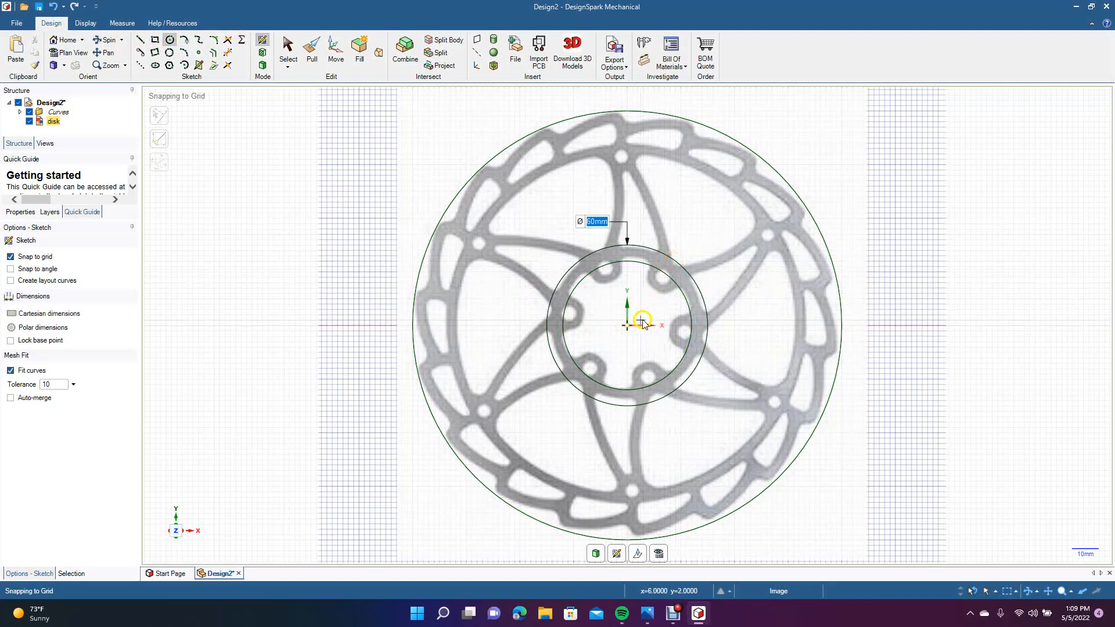
Step: Try 125 mm and 126 mm diameter circles centred on the origin along the inner edge of the rotor's outer band
click(627, 327)
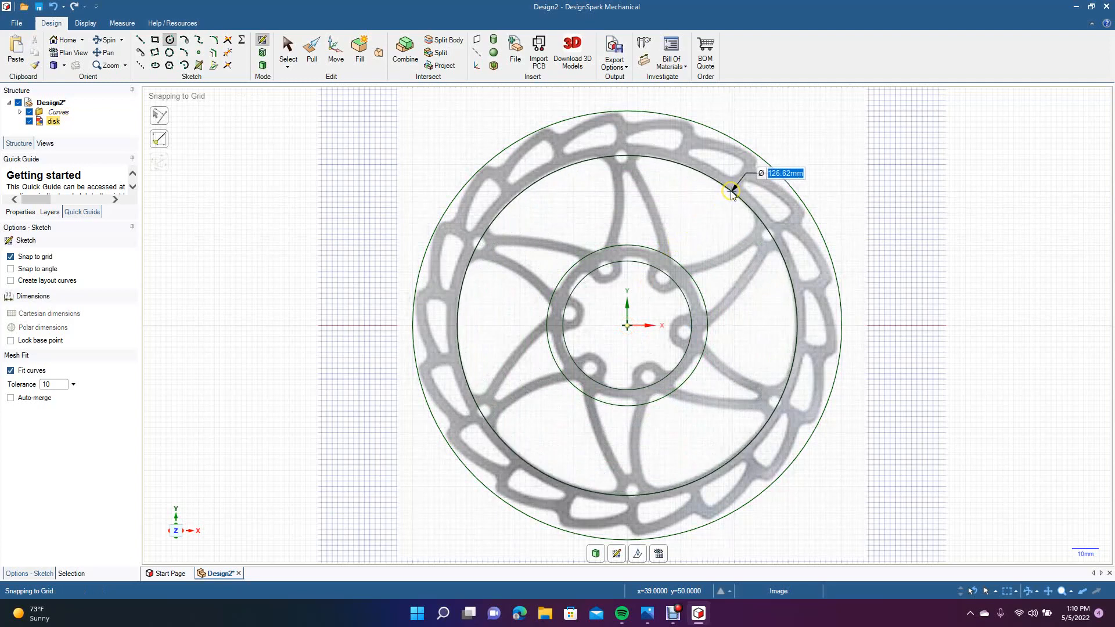
text(1)
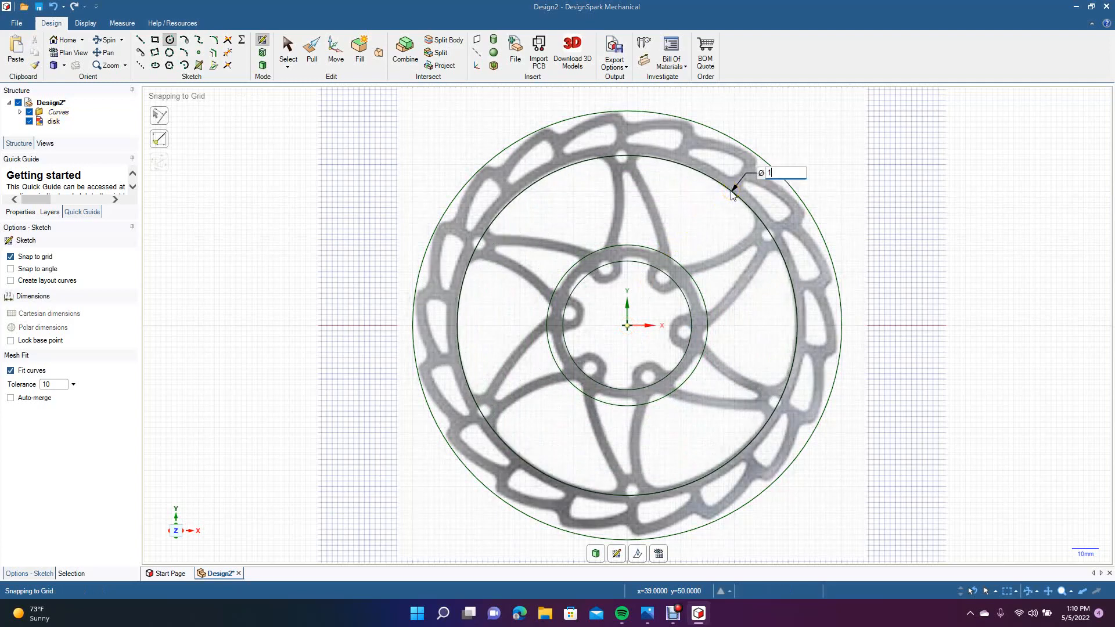
text(25)
key(Return)
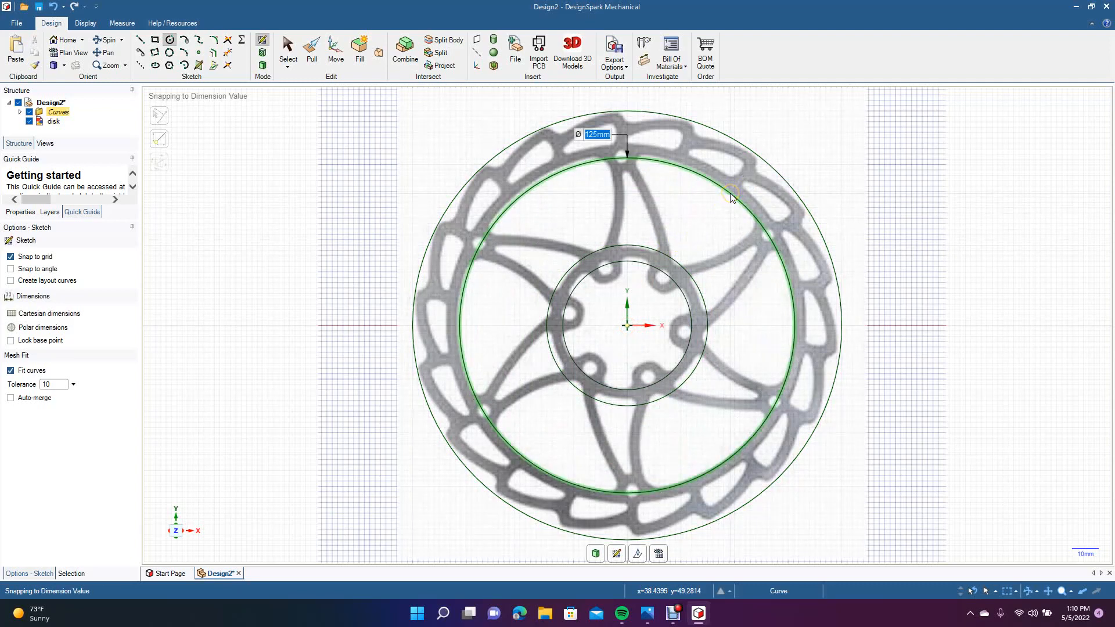
key(ctrl+z)
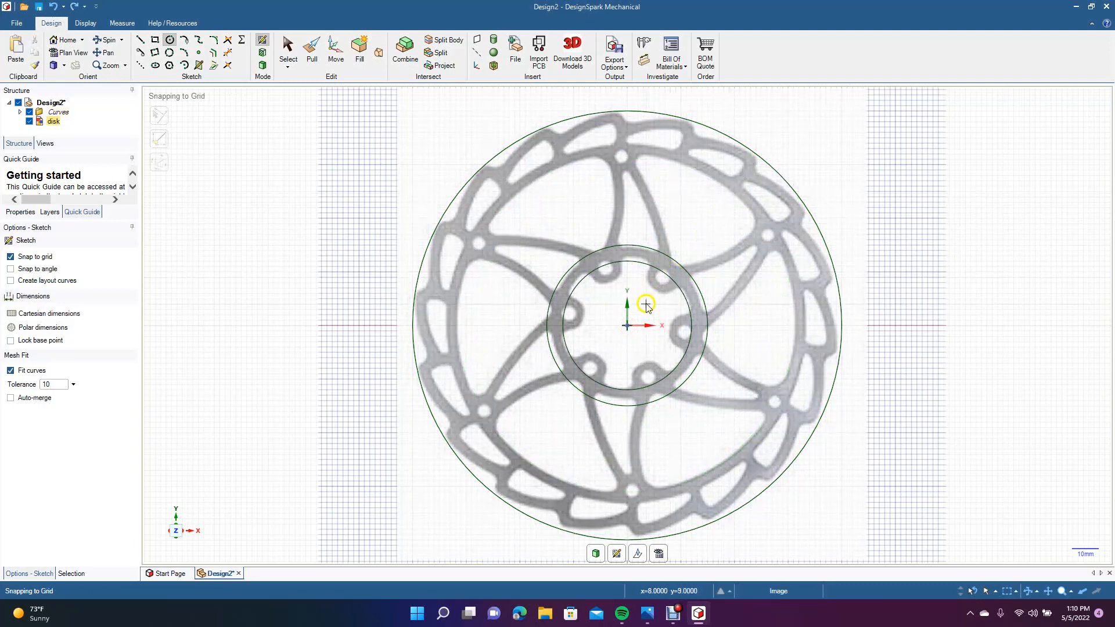
click(627, 325)
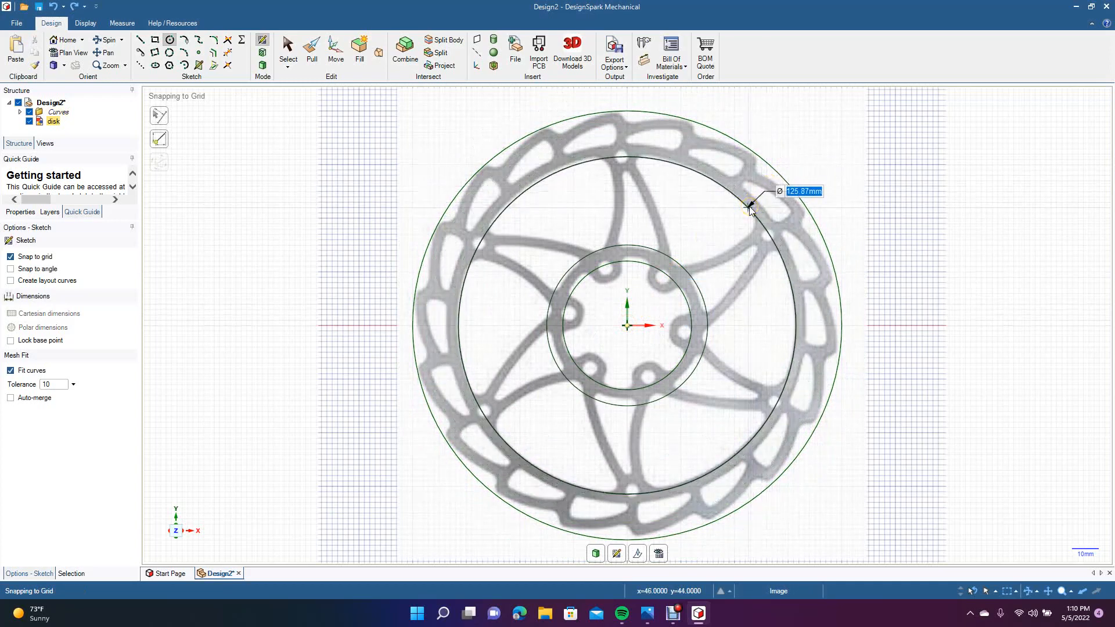
text(126)
key(Return)
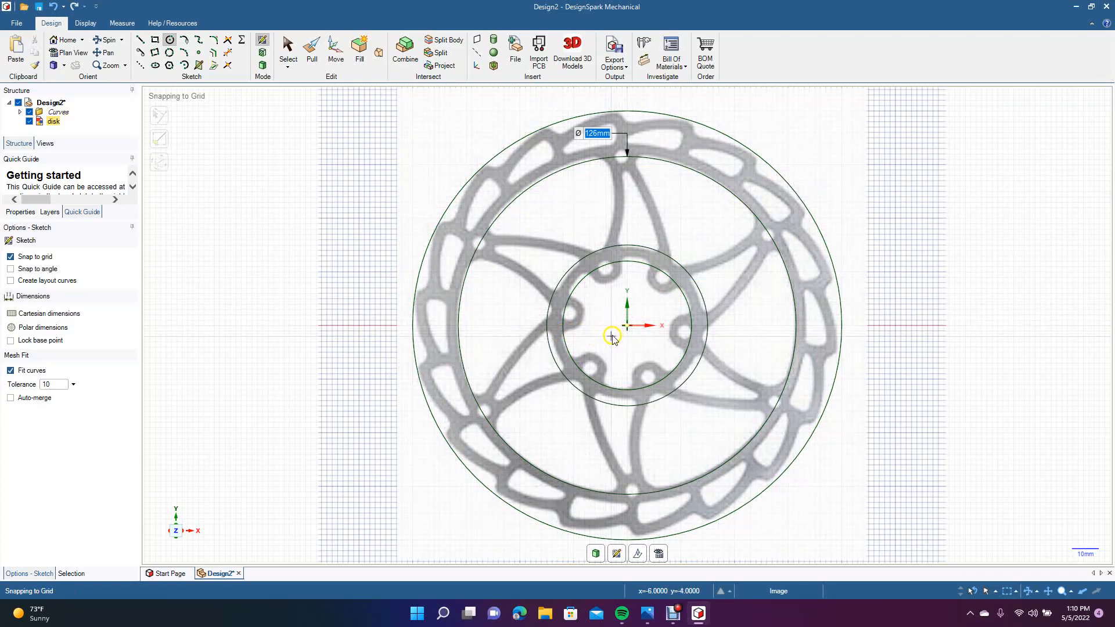
Step: Sketch a 128 mm diameter circle centred on the origin along the inner edge of the rotor's outer band
click(627, 325)
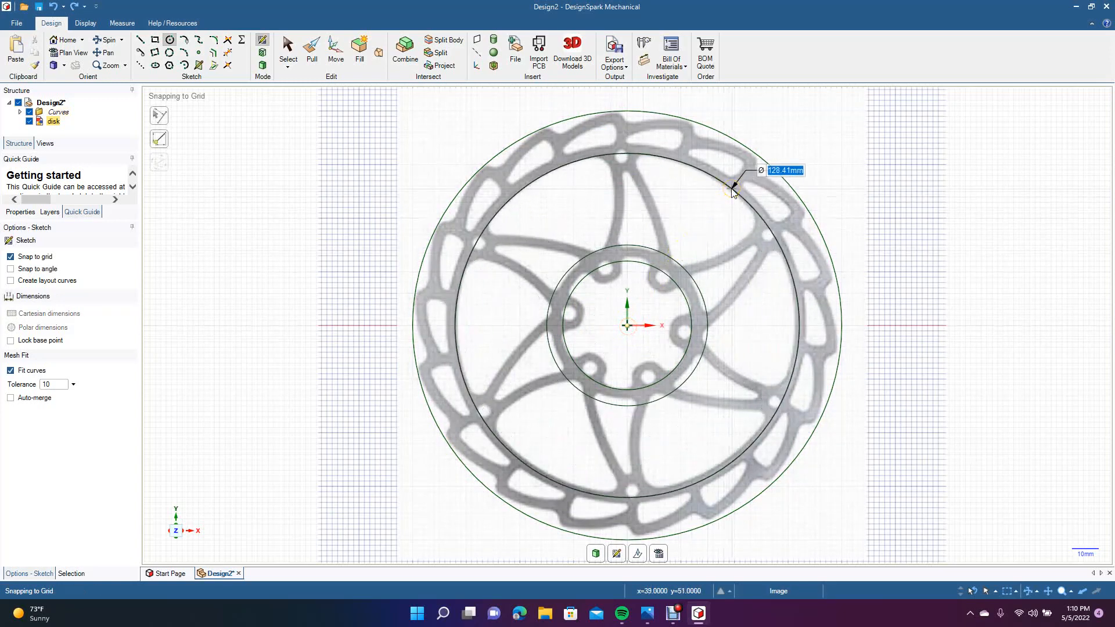
text(128)
key(Return)
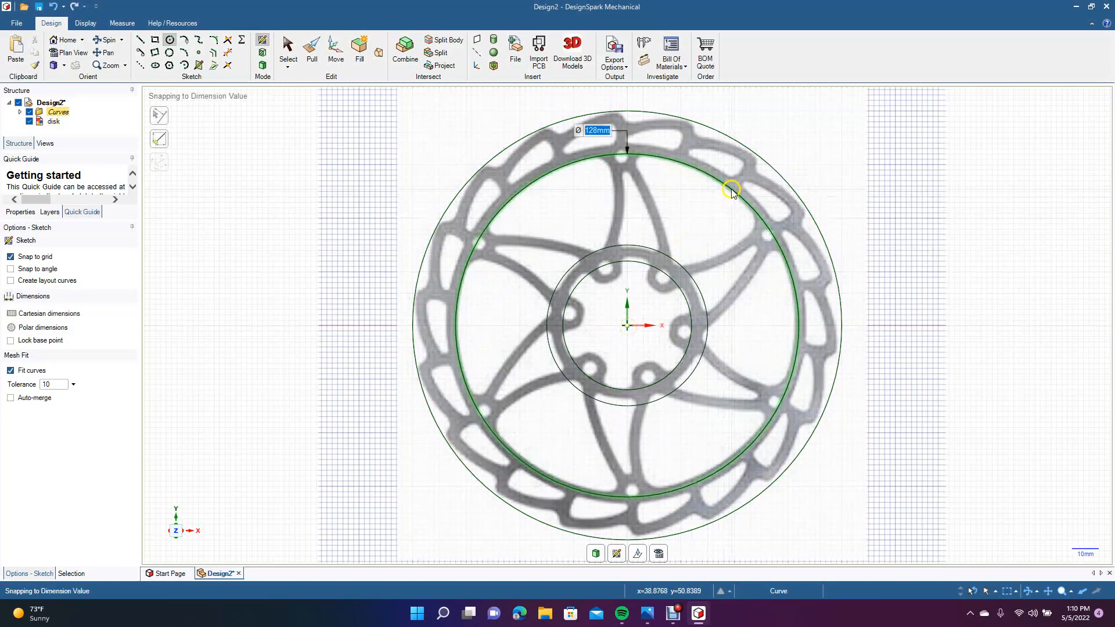
Step: Draw a vertical 60 mm line through the origin across the full diameter of the 60 mm circle
click(290, 52)
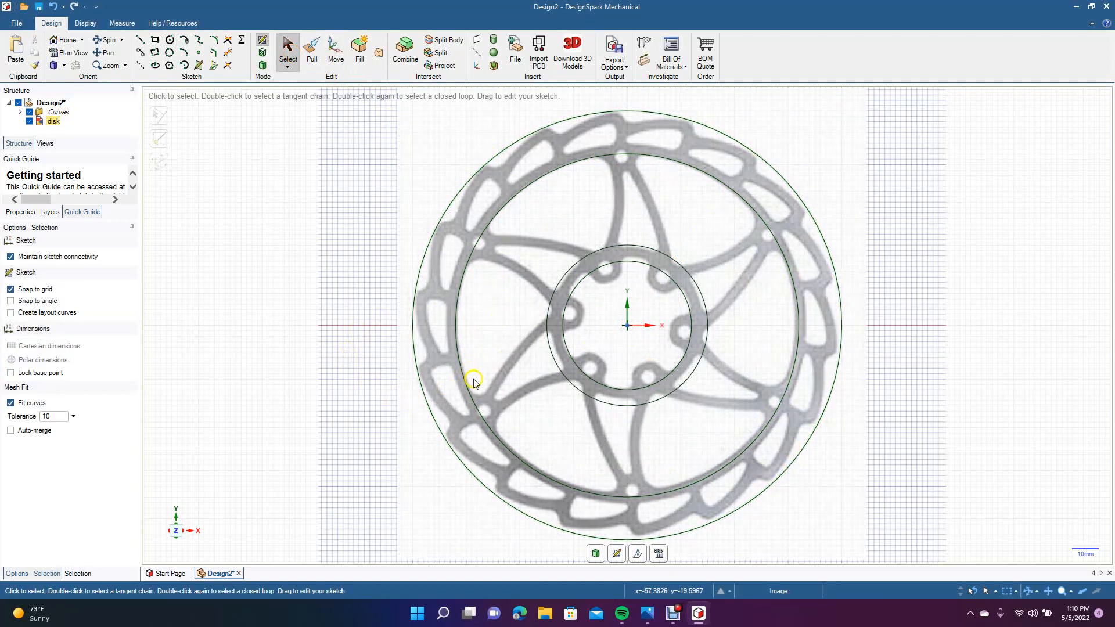
ctrl+scroll(474, 379, down, 5)
ctrl+scroll(474, 379, up, 5)
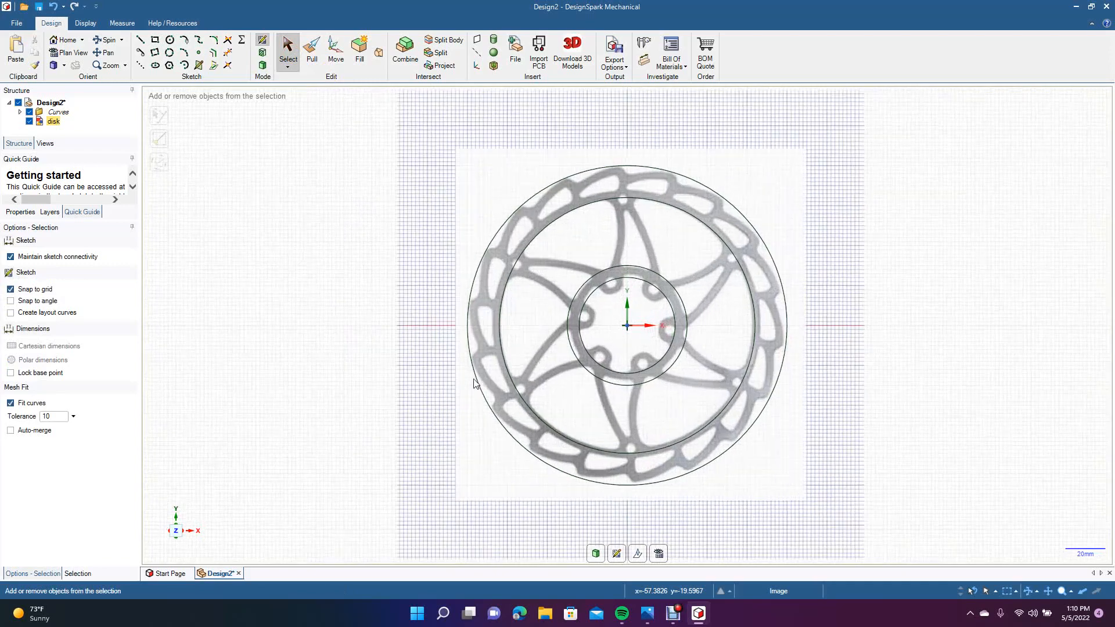
ctrl+scroll(474, 383, up, 5)
click(293, 238)
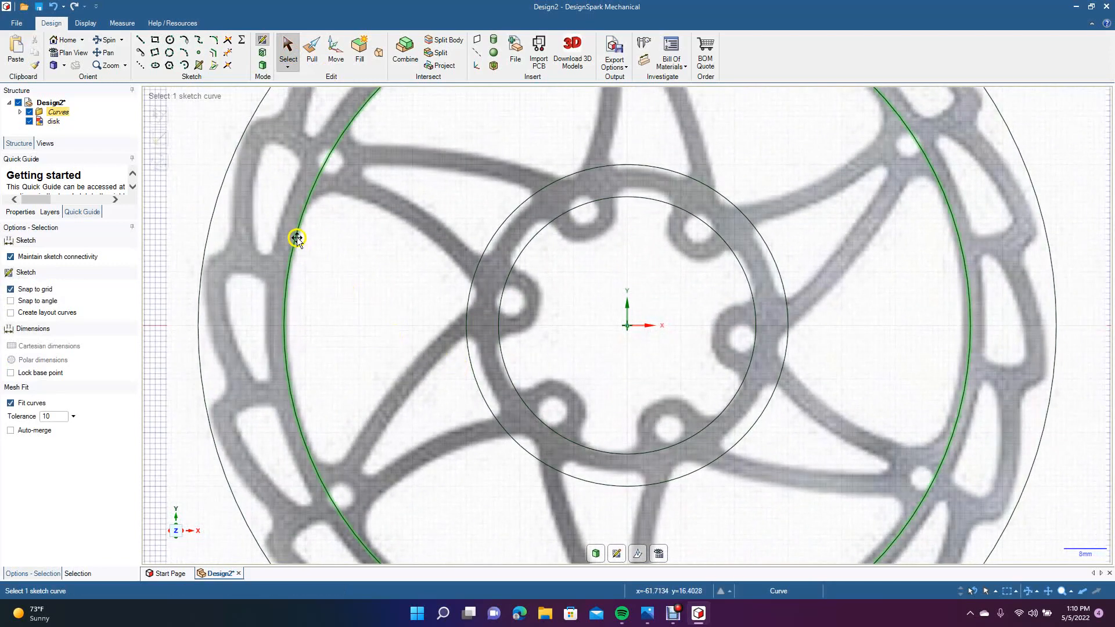
click(551, 255)
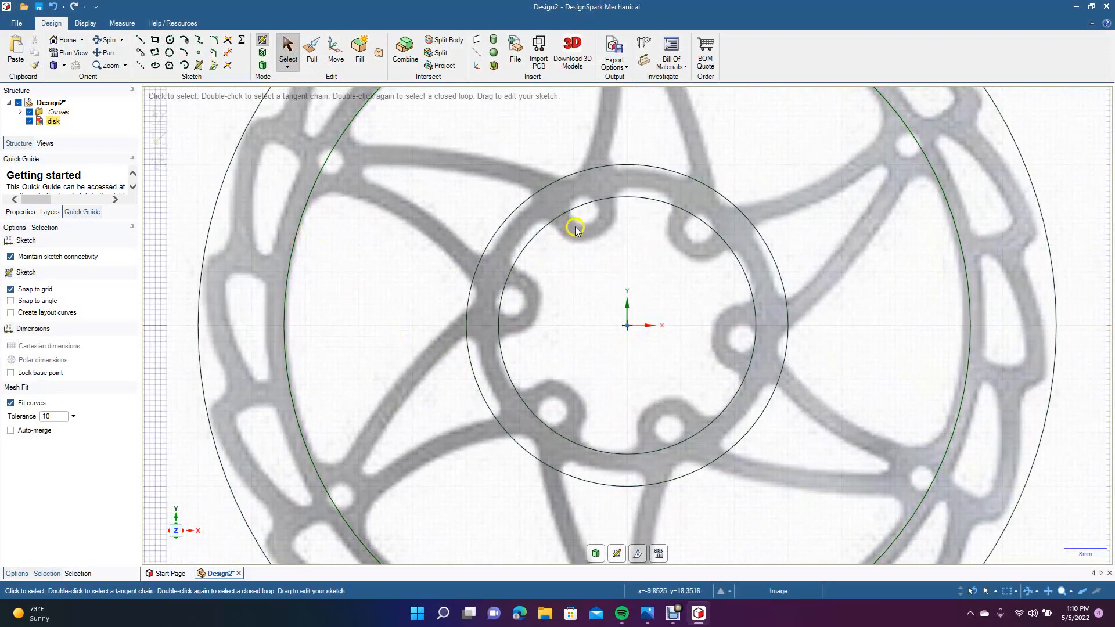
click(583, 206)
click(169, 39)
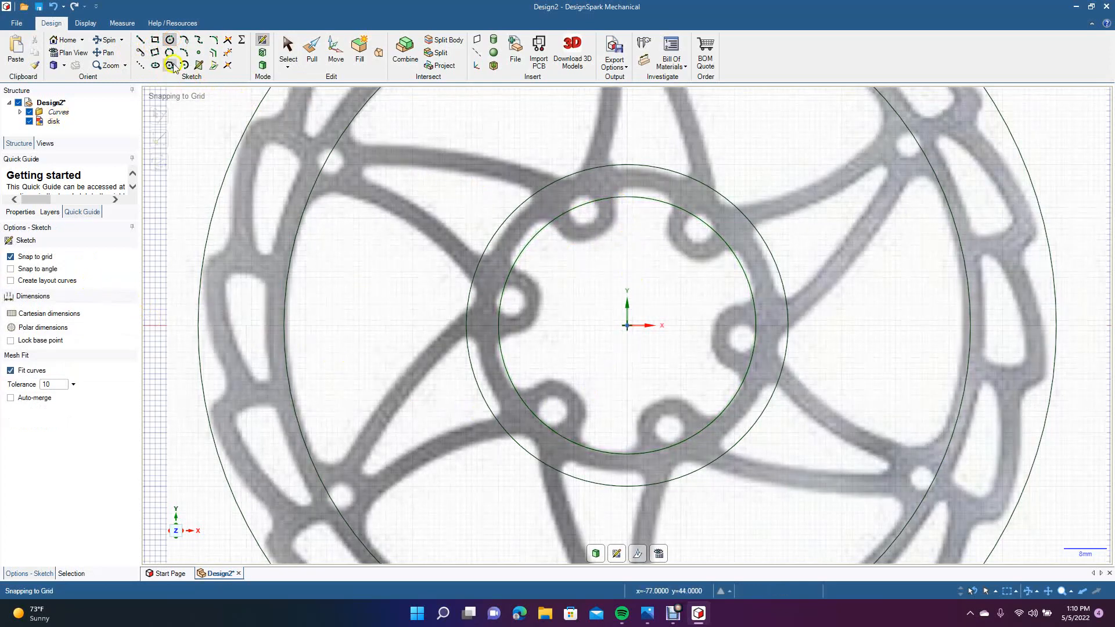
click(141, 40)
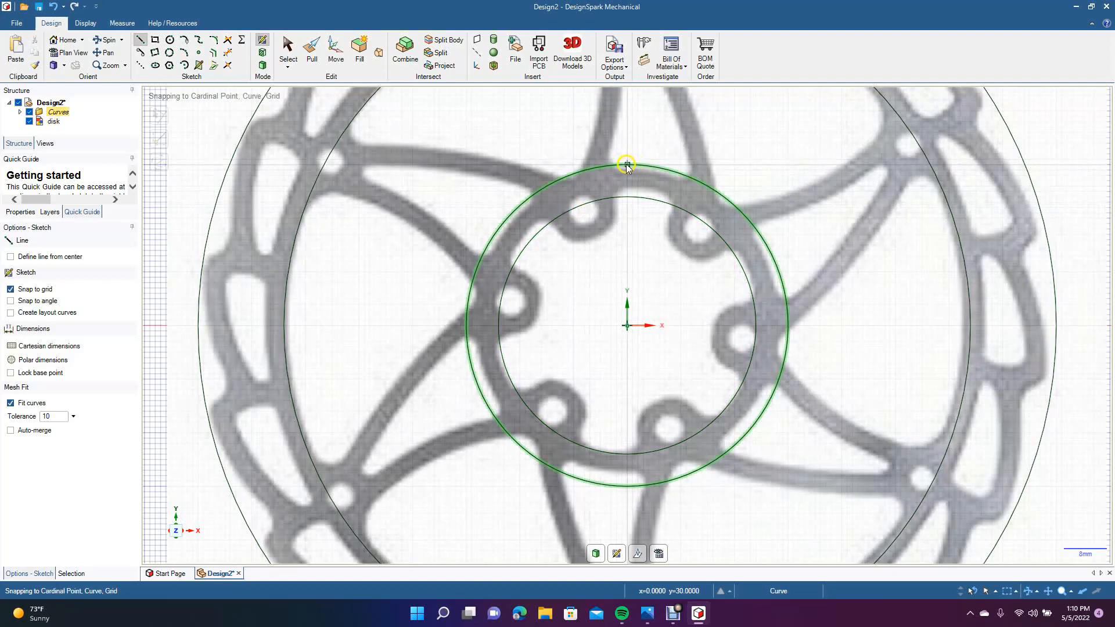
click(626, 165)
click(627, 486)
Step: Rotate the vertical line about the origin until it passes through the upper-left mounting hole
click(289, 49)
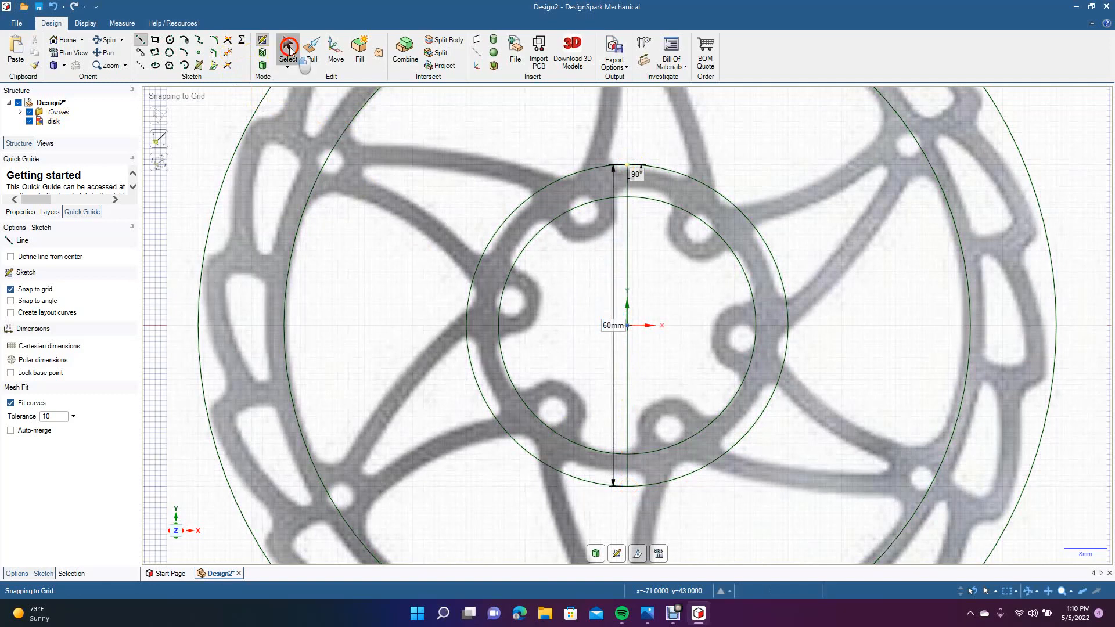
click(627, 273)
click(333, 50)
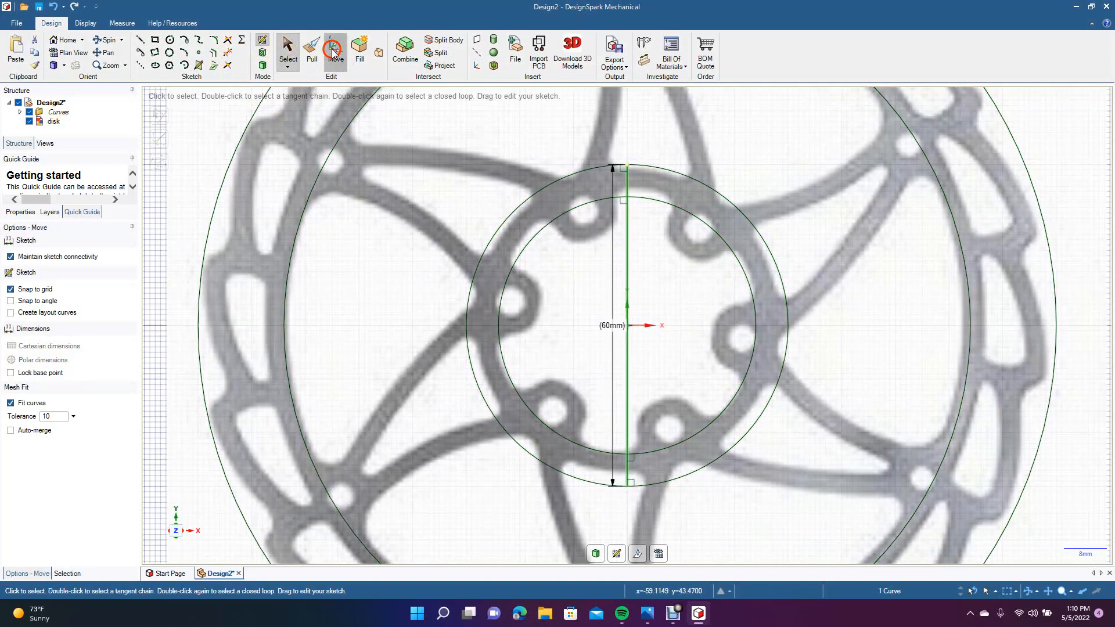
drag(606, 299, 599, 311)
drag(598, 310, 599, 310)
click(293, 53)
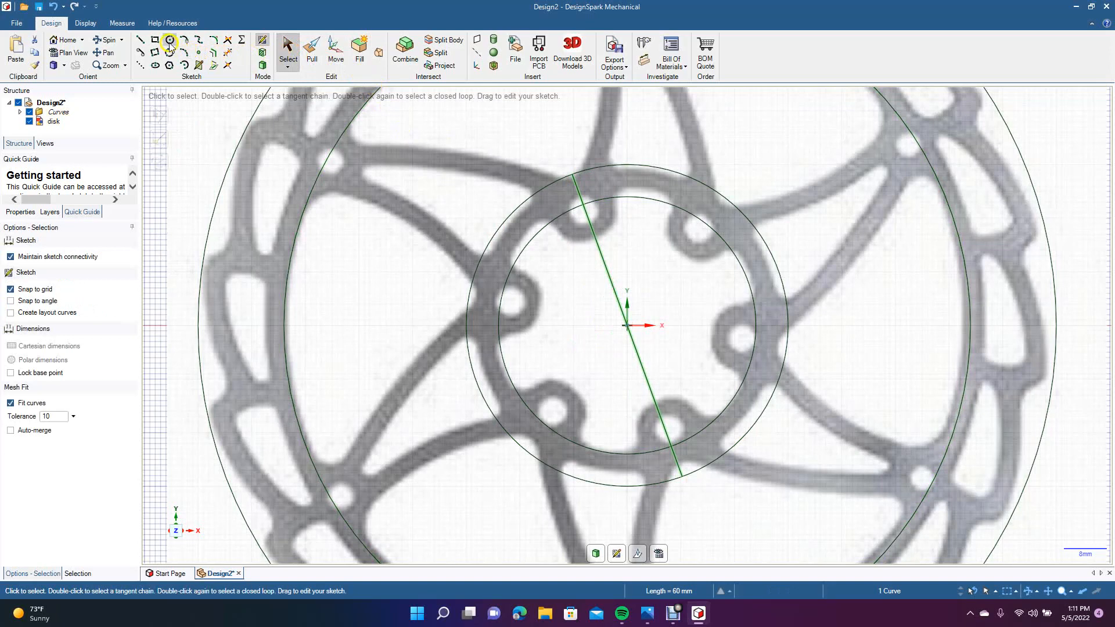
Step: Sketch a 5 mm diameter circle where the slanted line crosses the 48 mm circle at the upper-left mounting hole, and delete the line
click(169, 39)
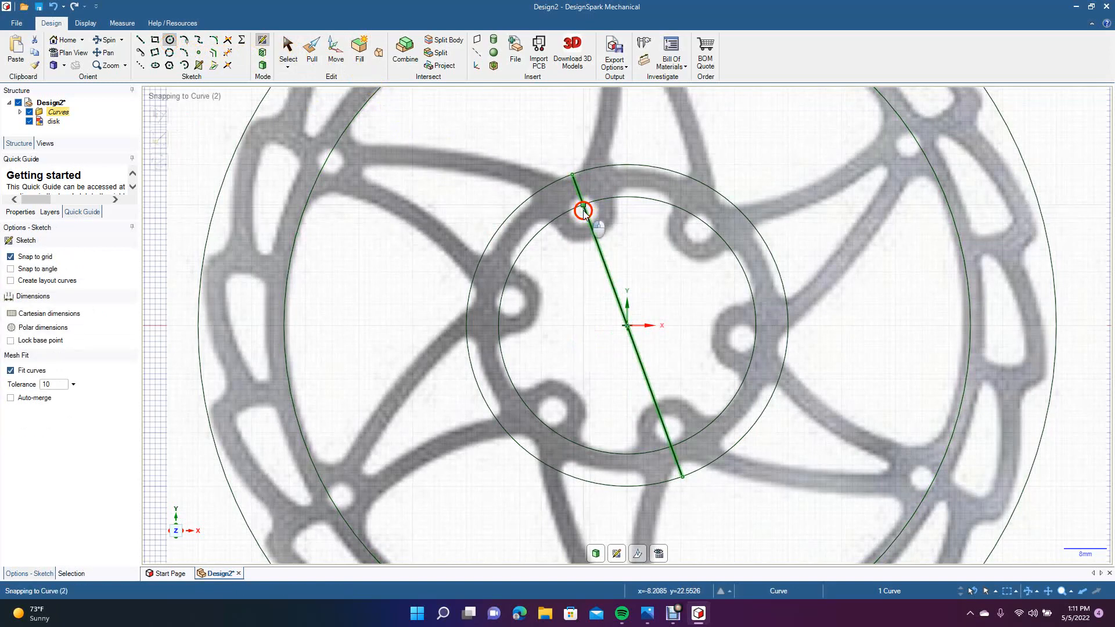
click(583, 211)
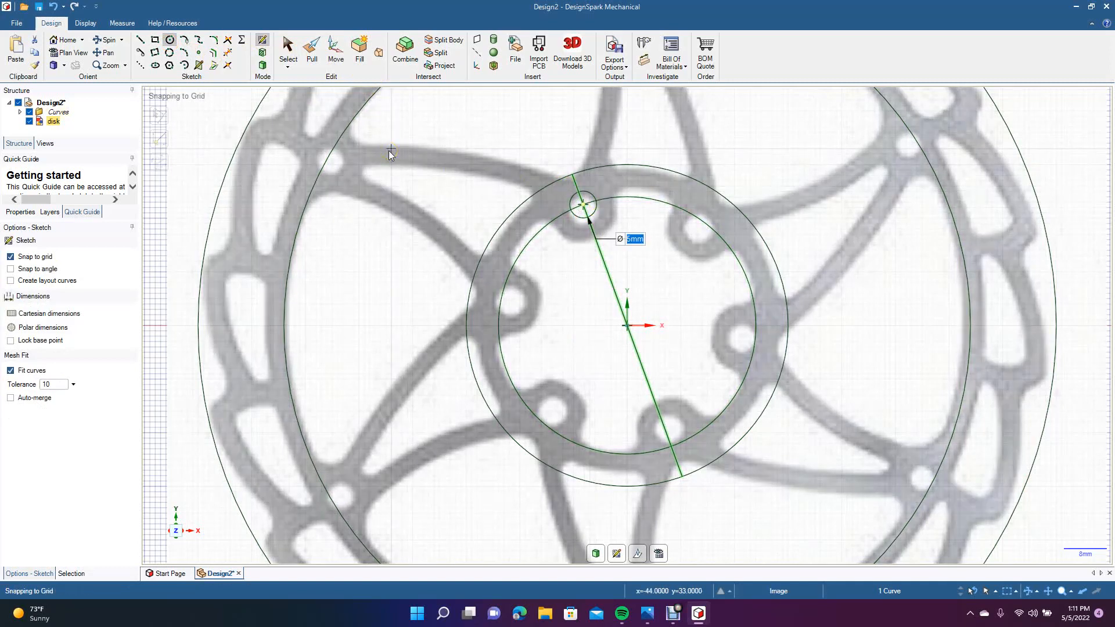
click(302, 56)
click(289, 51)
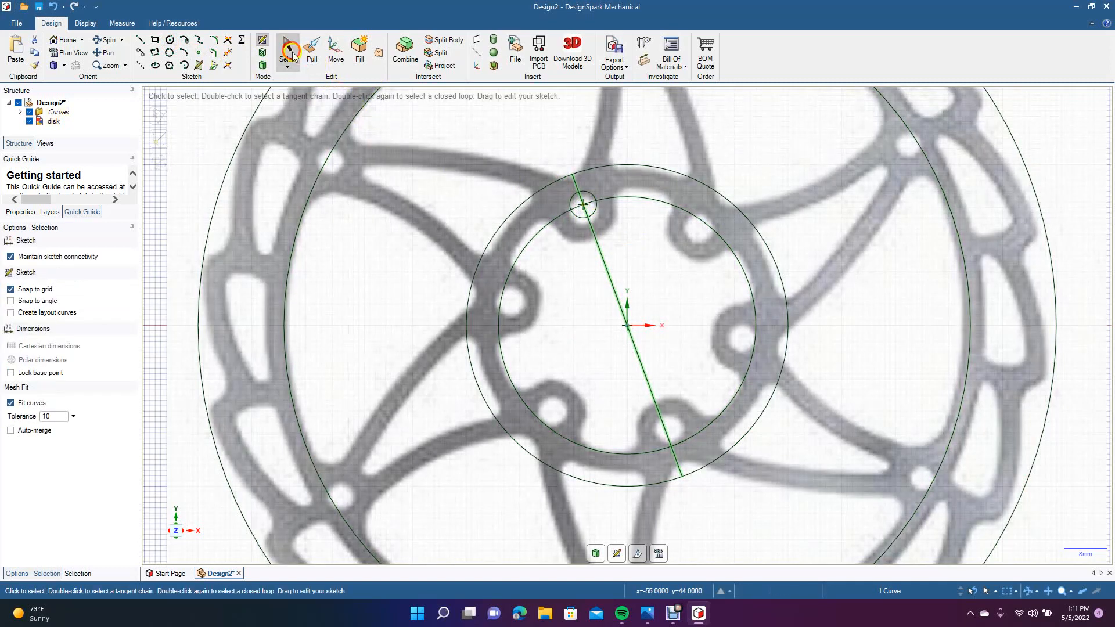
click(620, 302)
key(Delete)
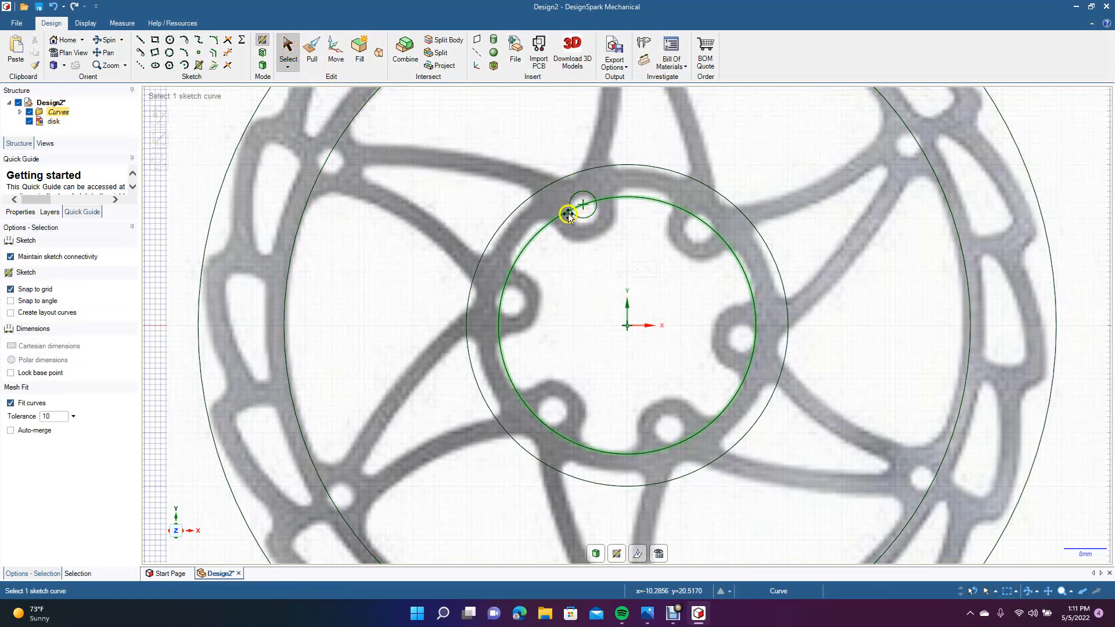
Step: Sketch a 12 mm diameter circle concentric with the 5 mm mounting hole circle
click(170, 40)
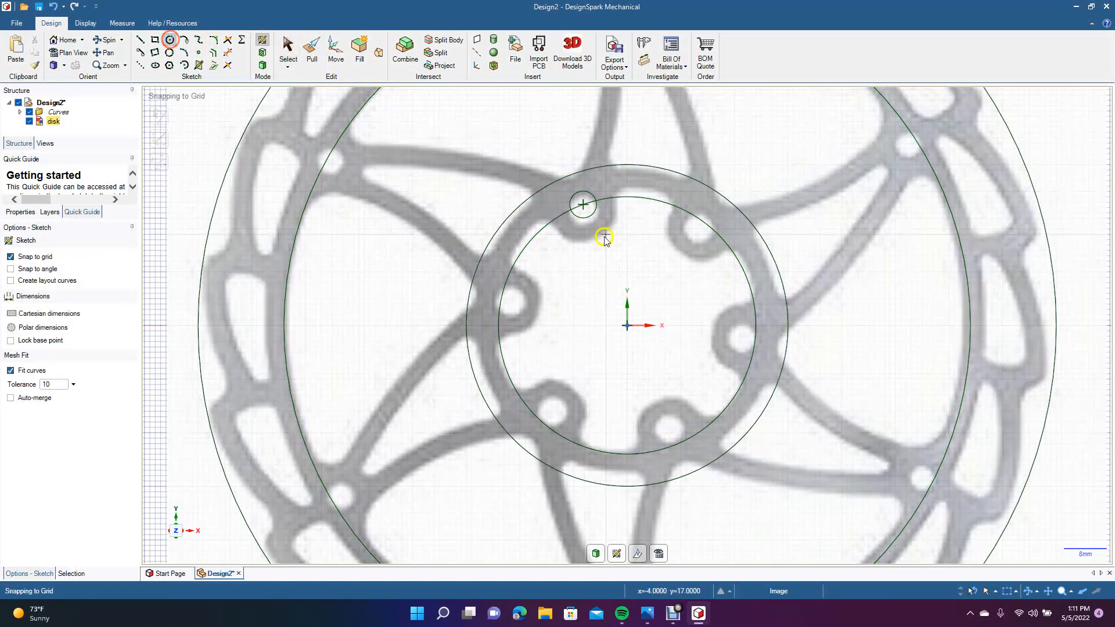
click(583, 205)
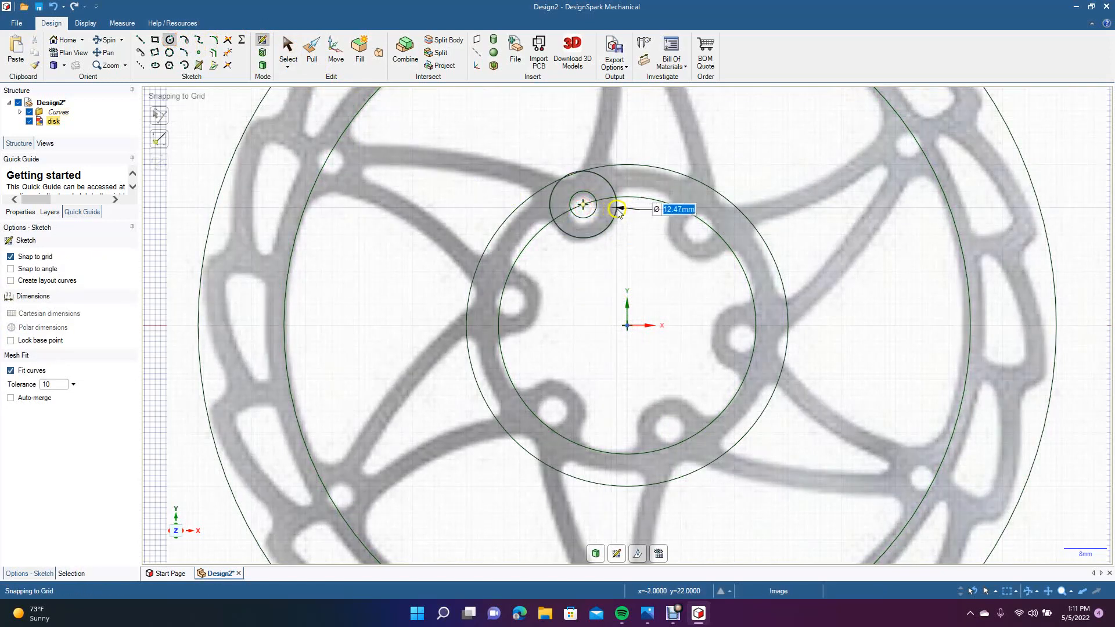
text(12)
key(Return)
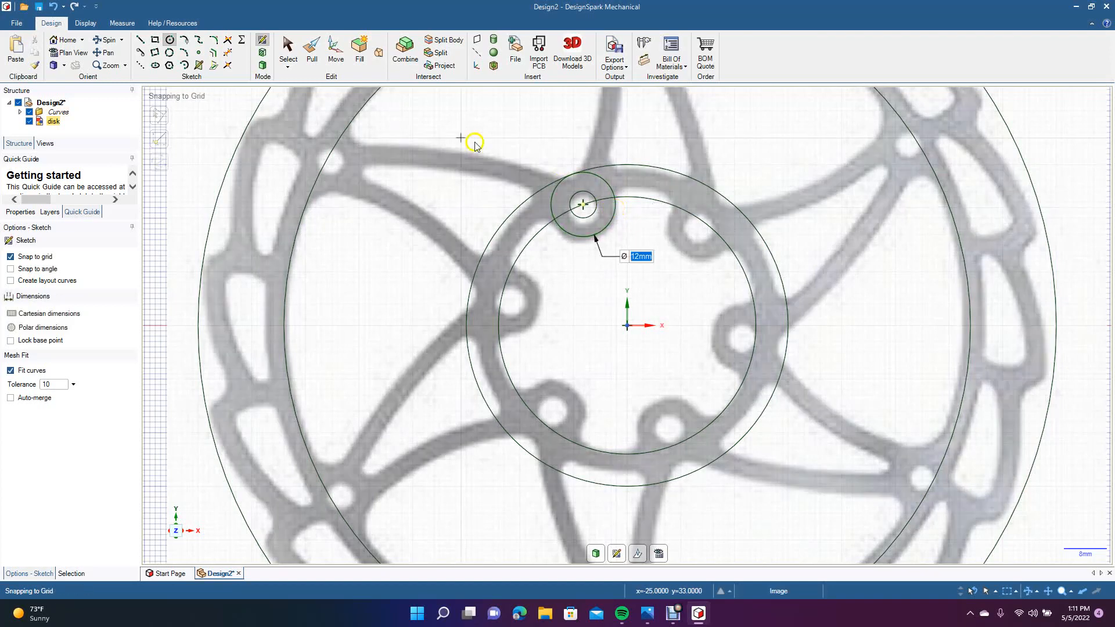
Step: Create a circular pattern of the 5 mm and 12 mm circles around the origin with a count of 6
click(289, 46)
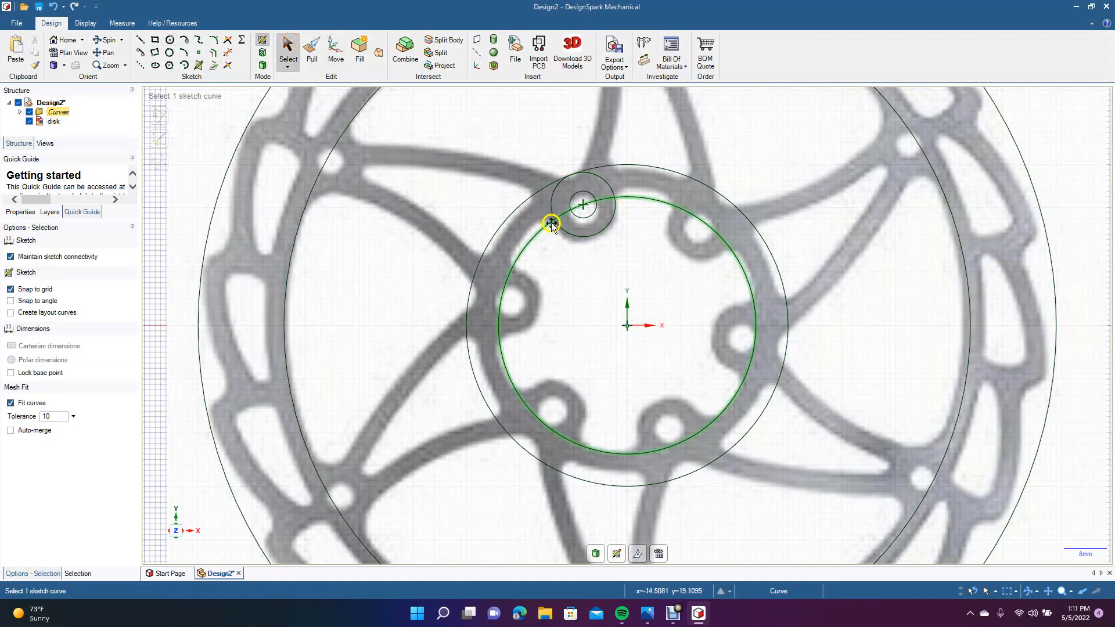
click(572, 206)
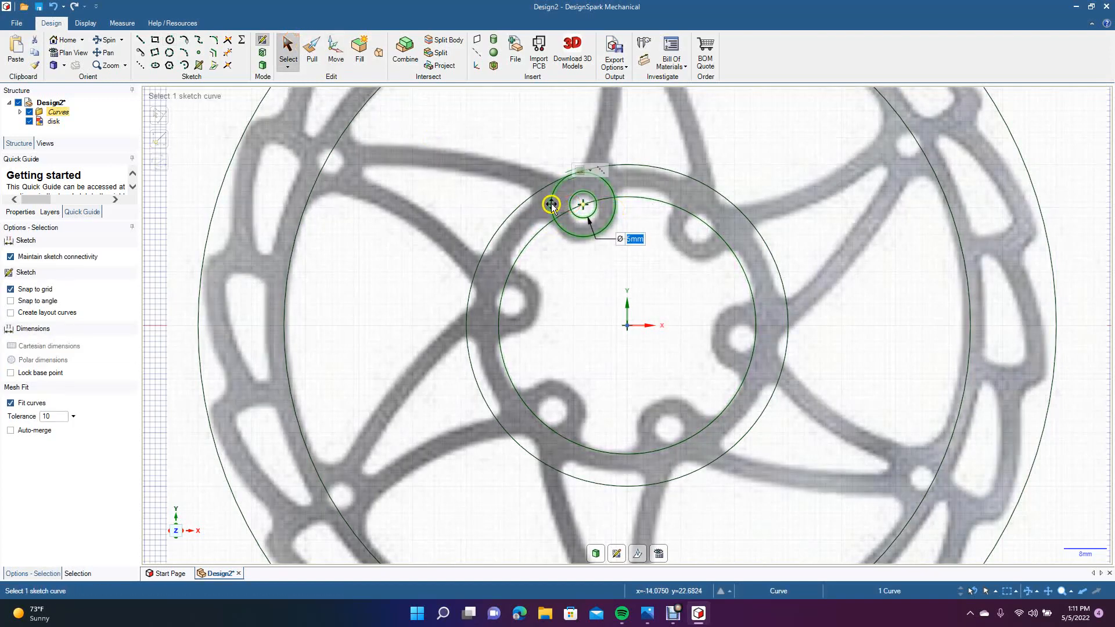
ctrl+click(551, 206)
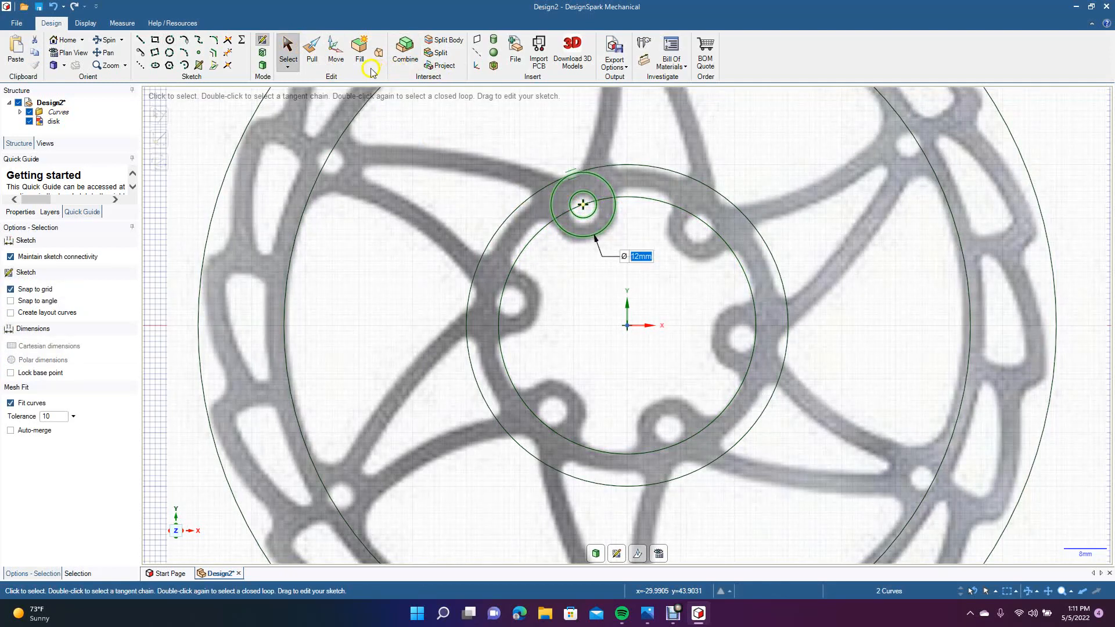
click(337, 56)
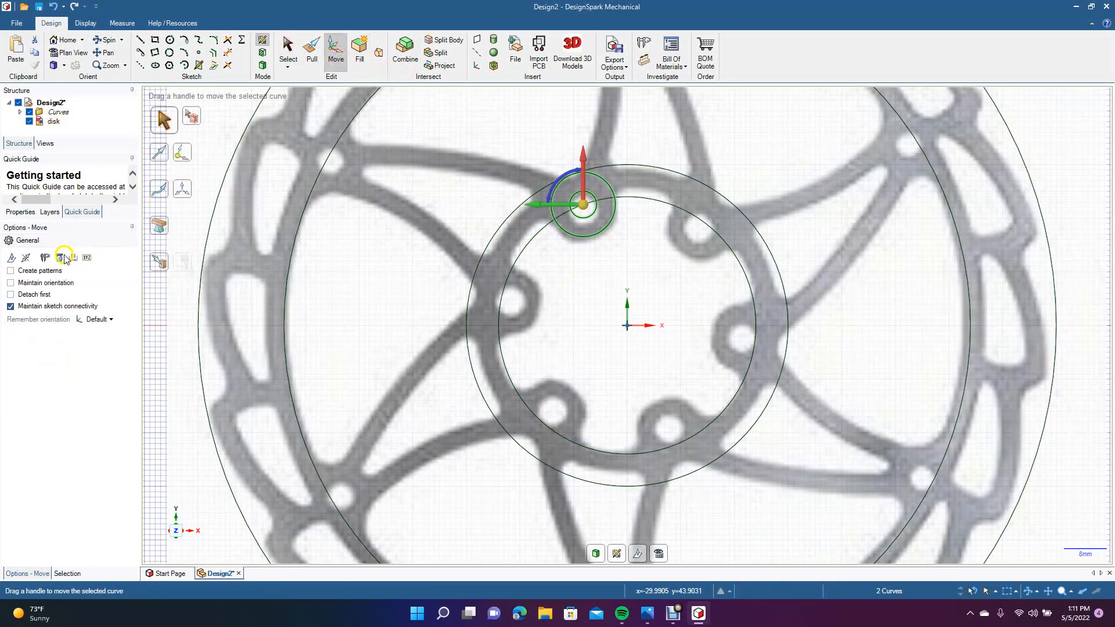
click(43, 273)
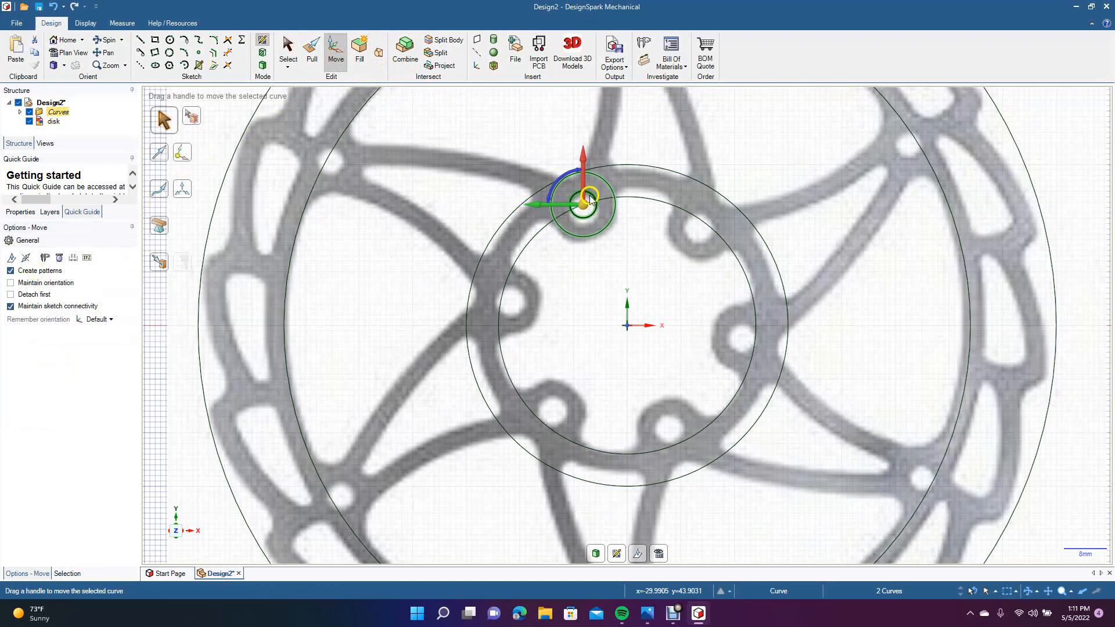
drag(583, 205, 592, 329)
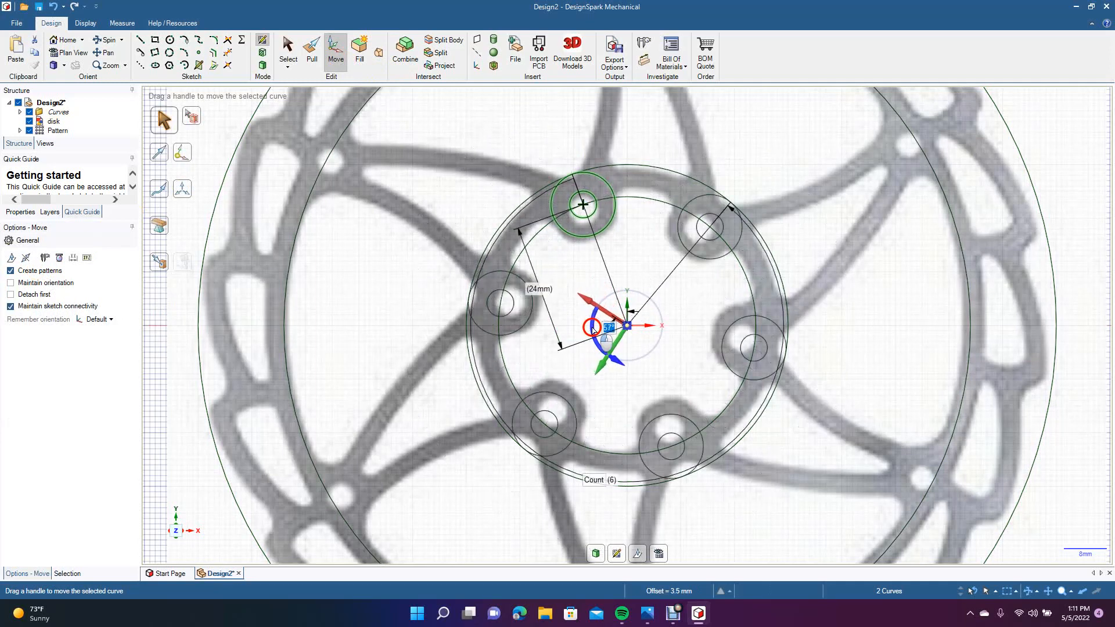
drag(592, 329, 592, 331)
click(288, 52)
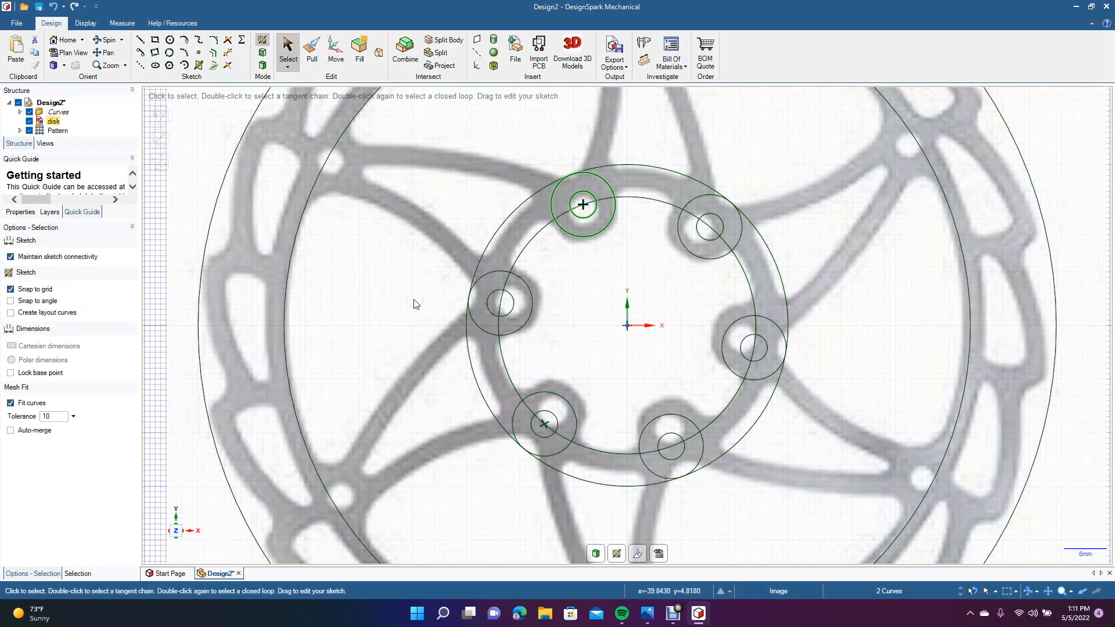
Step: Trim the outer part of the 12 mm circle and the 48 mm circle segments inside it at the upper-left mounting hole
click(229, 56)
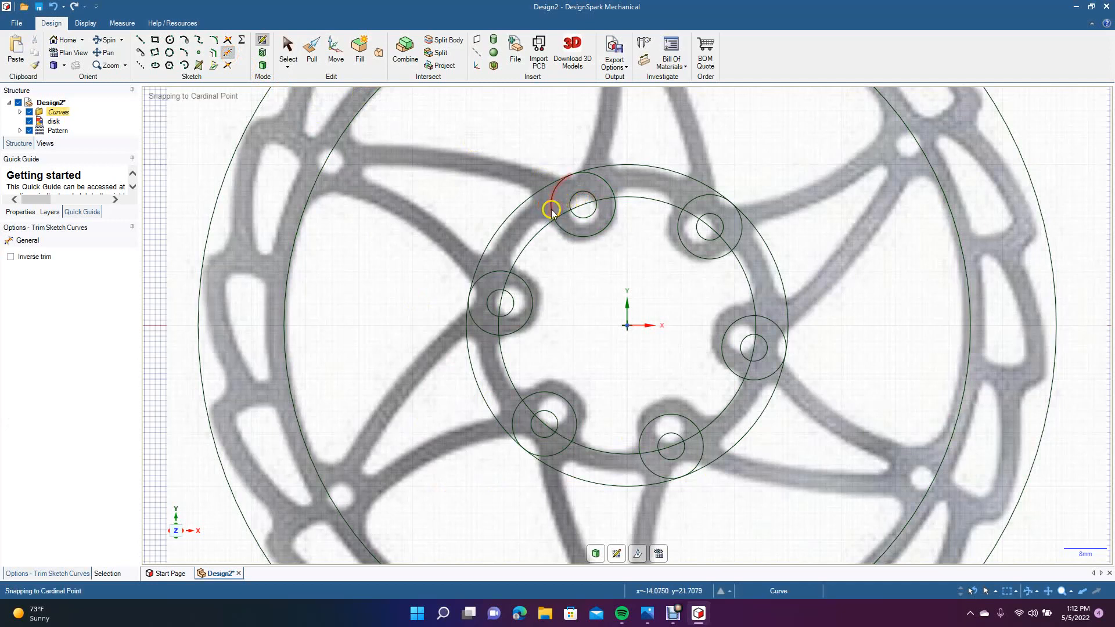
click(588, 206)
click(586, 208)
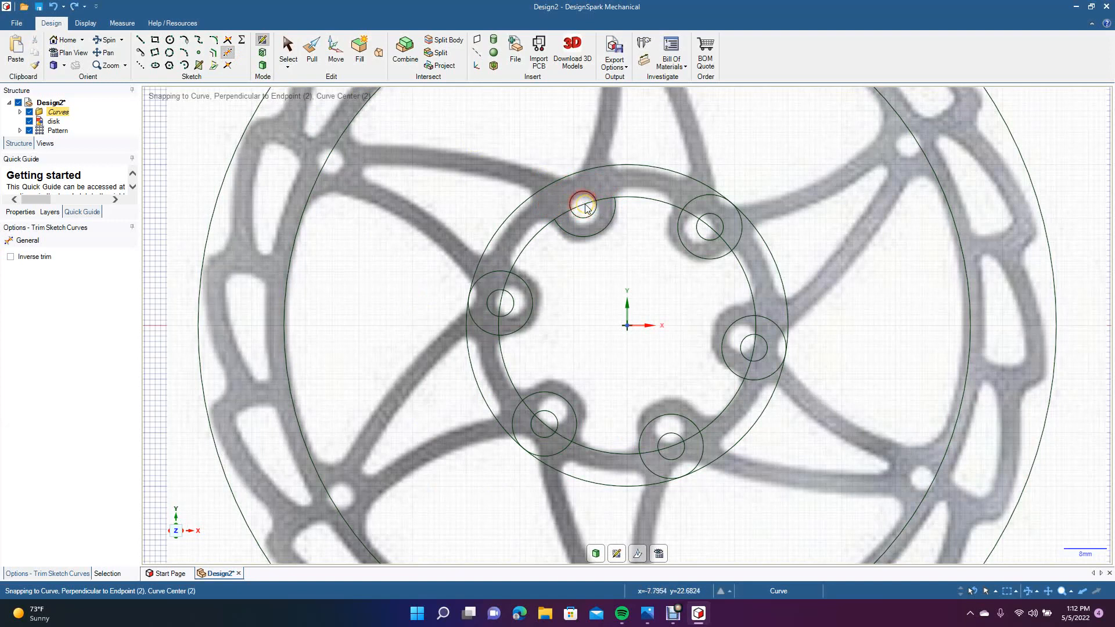
click(610, 199)
click(582, 209)
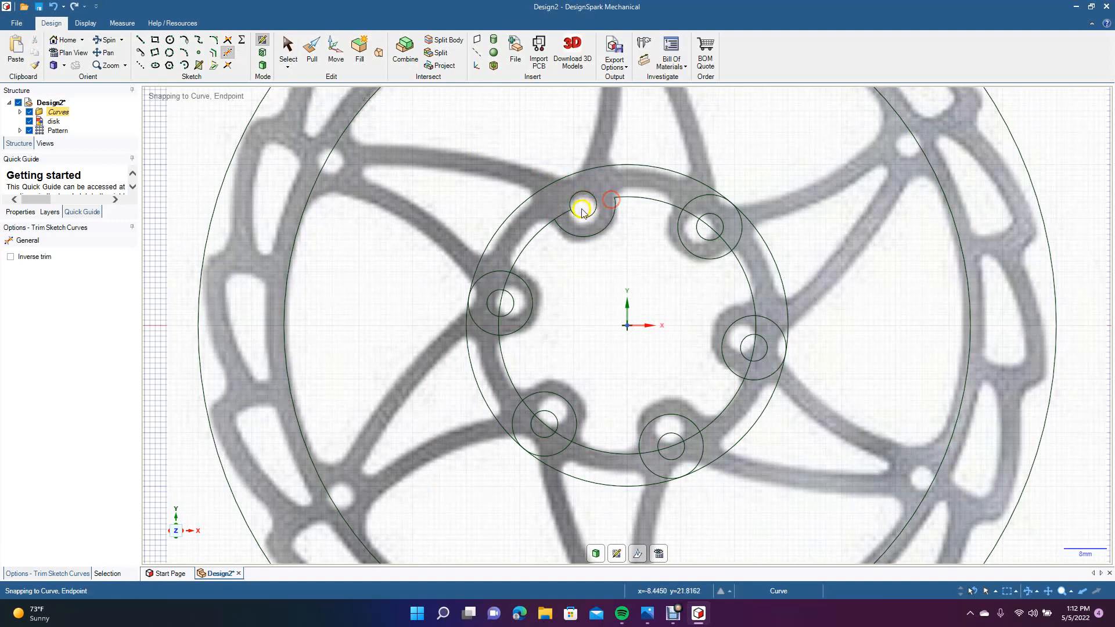
click(566, 215)
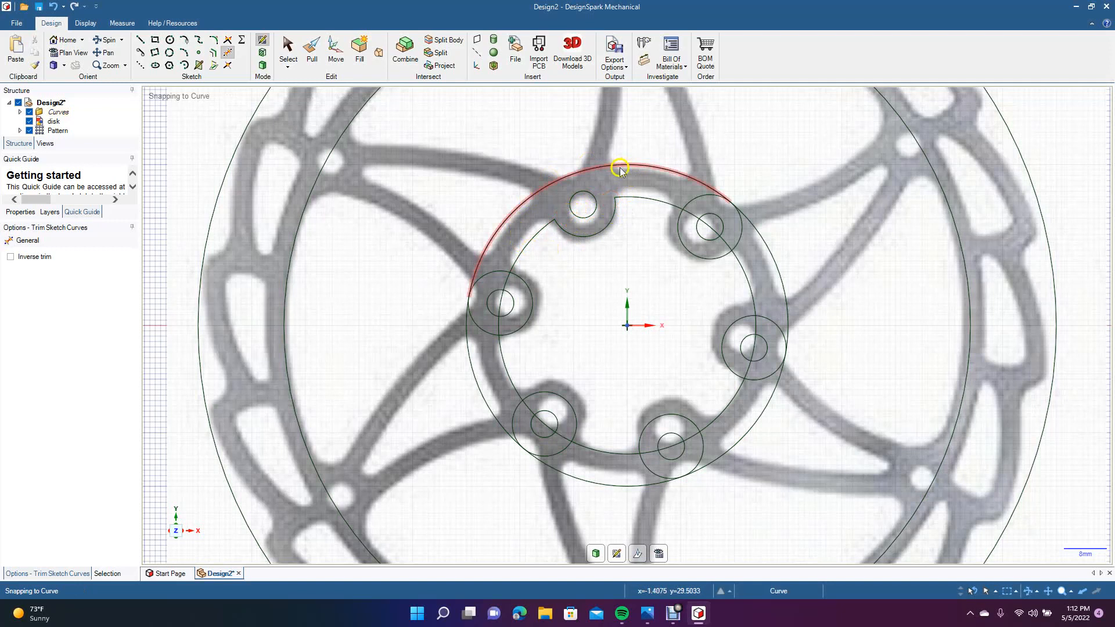
Step: Trim the outer part of the 12 mm circle and the 48 mm circle segments crossing the left mounting hole
click(485, 274)
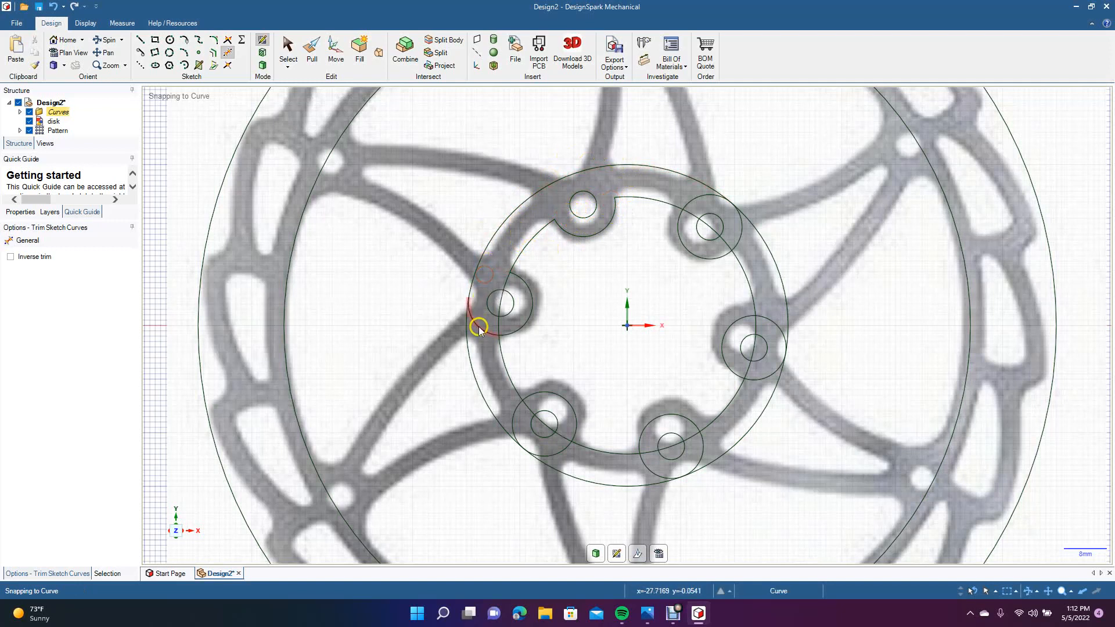
click(501, 302)
click(505, 282)
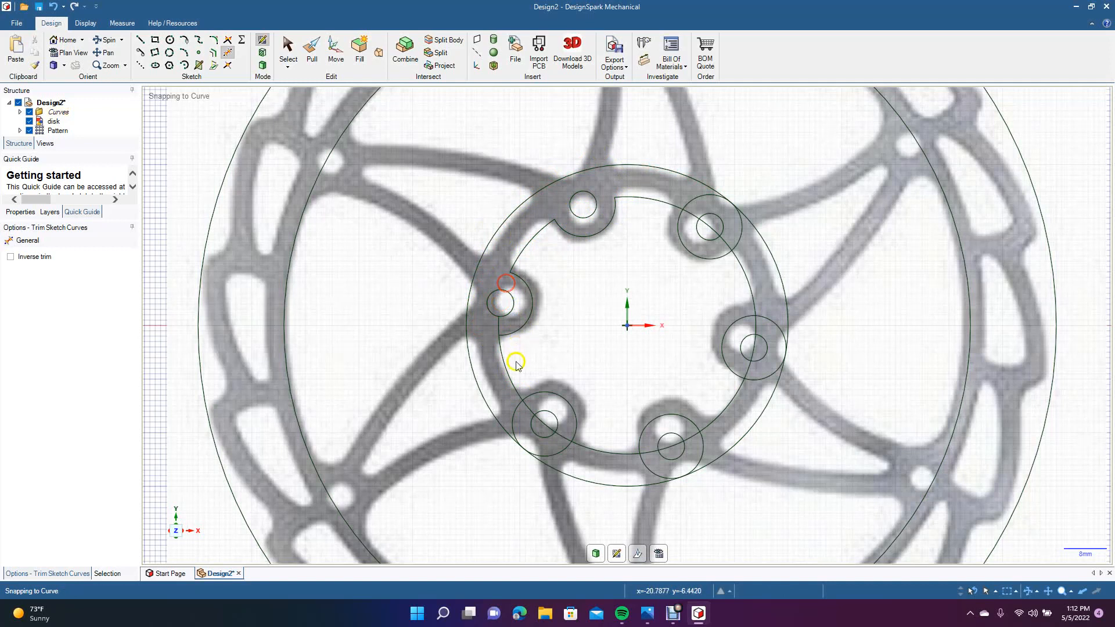
click(500, 330)
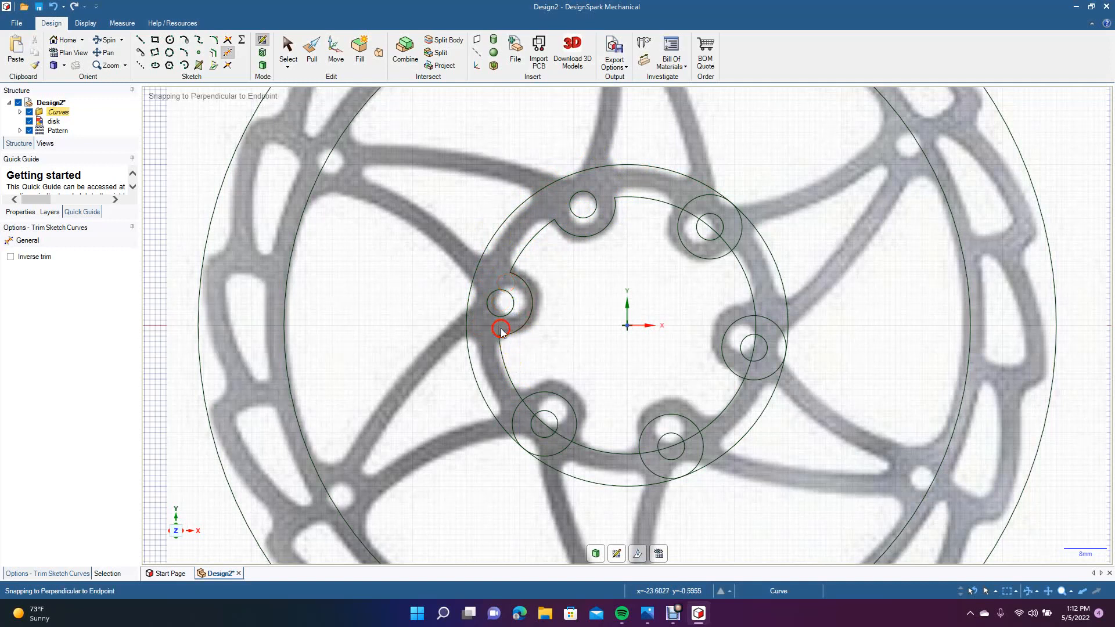
Step: Trim the excess 12 mm and 48 mm circle segments at the lower-left mounting hole, keeping the 5 mm hole
click(517, 407)
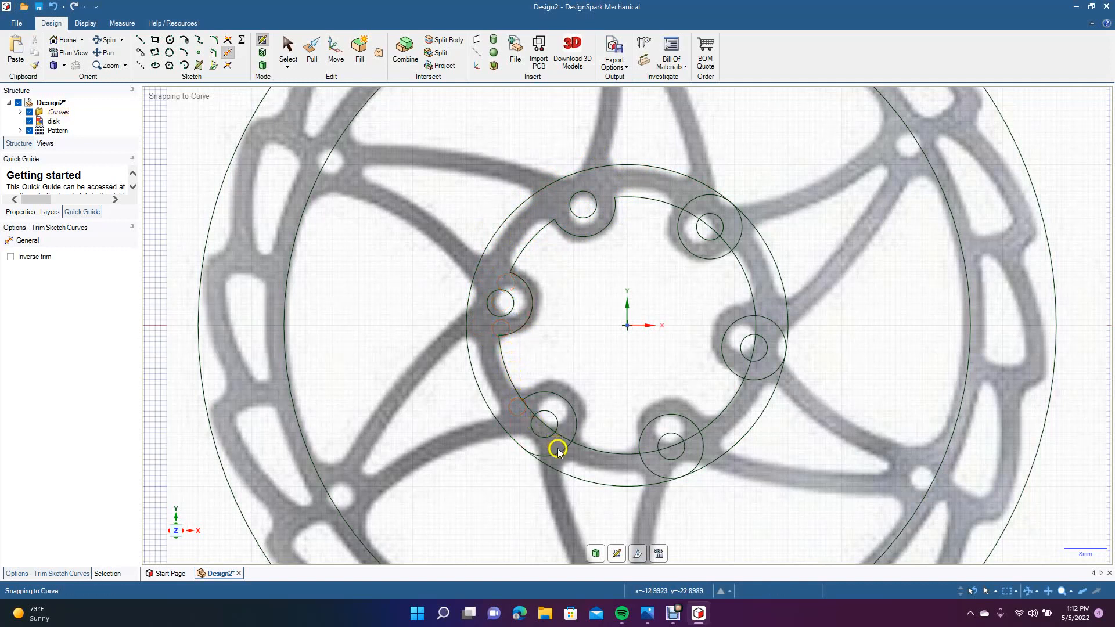
click(544, 427)
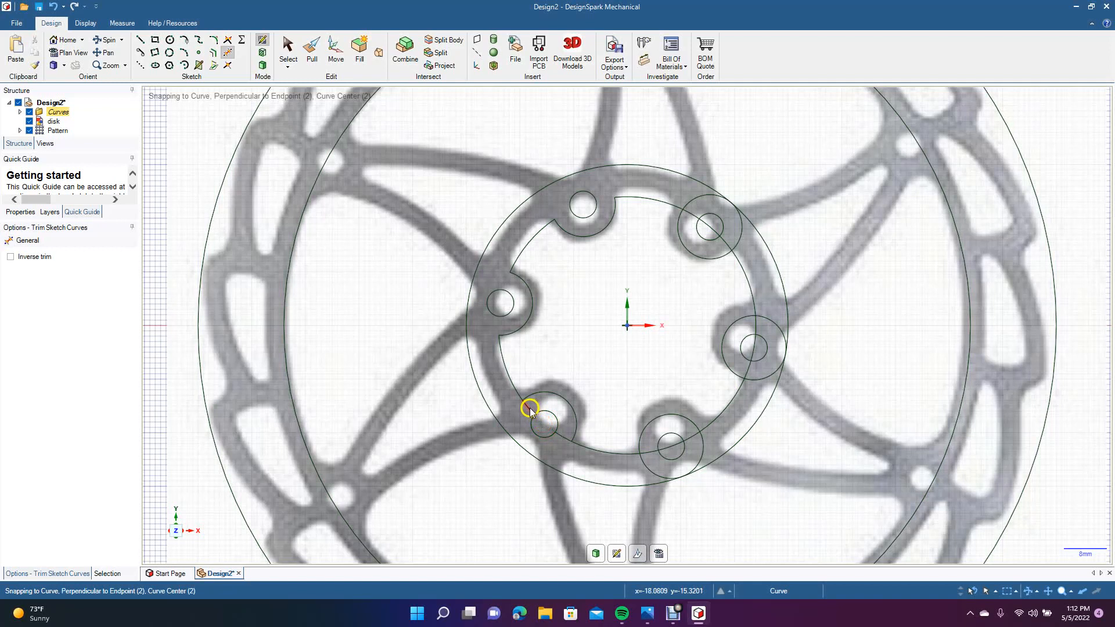
click(529, 407)
click(568, 440)
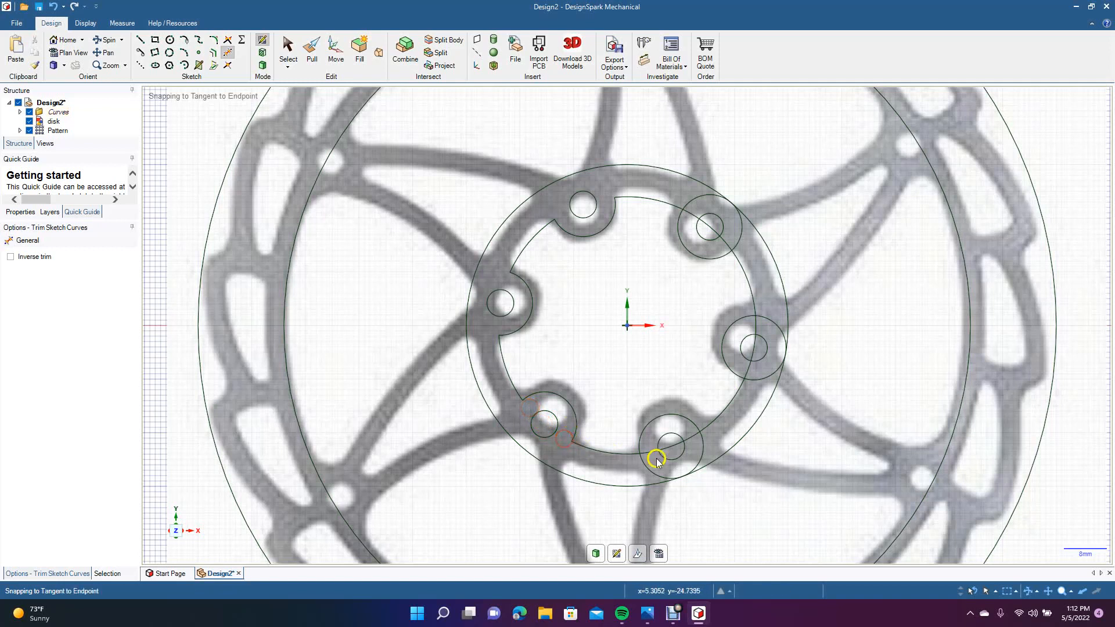
Step: Trim the excess 12 mm and 48 mm circle segments at the lower-right mounting hole, keeping the 5 mm hole
click(669, 445)
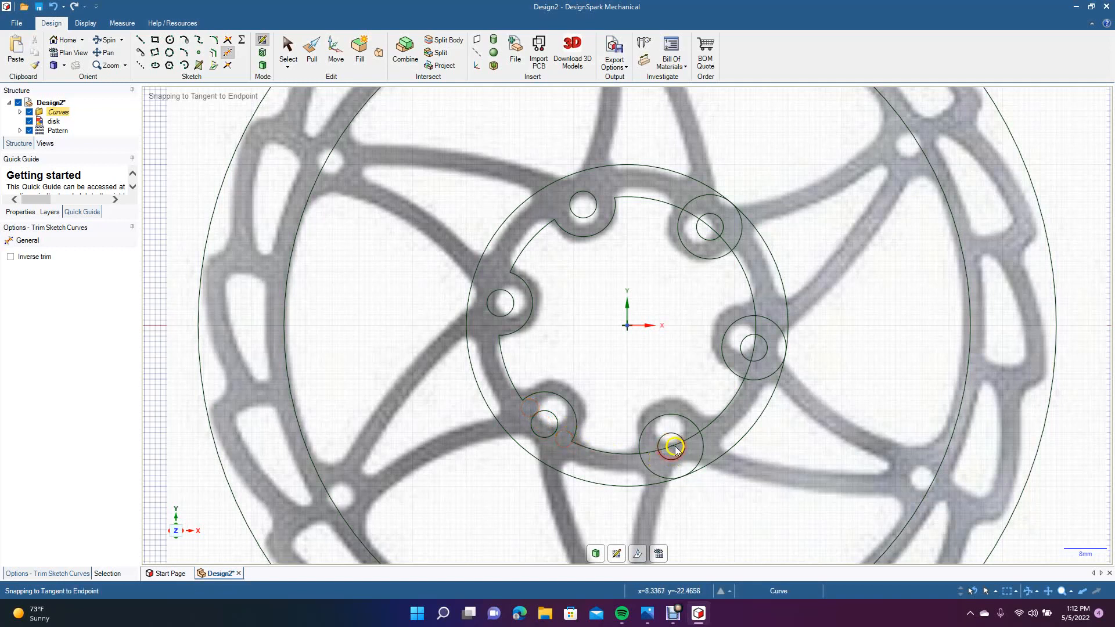
click(650, 472)
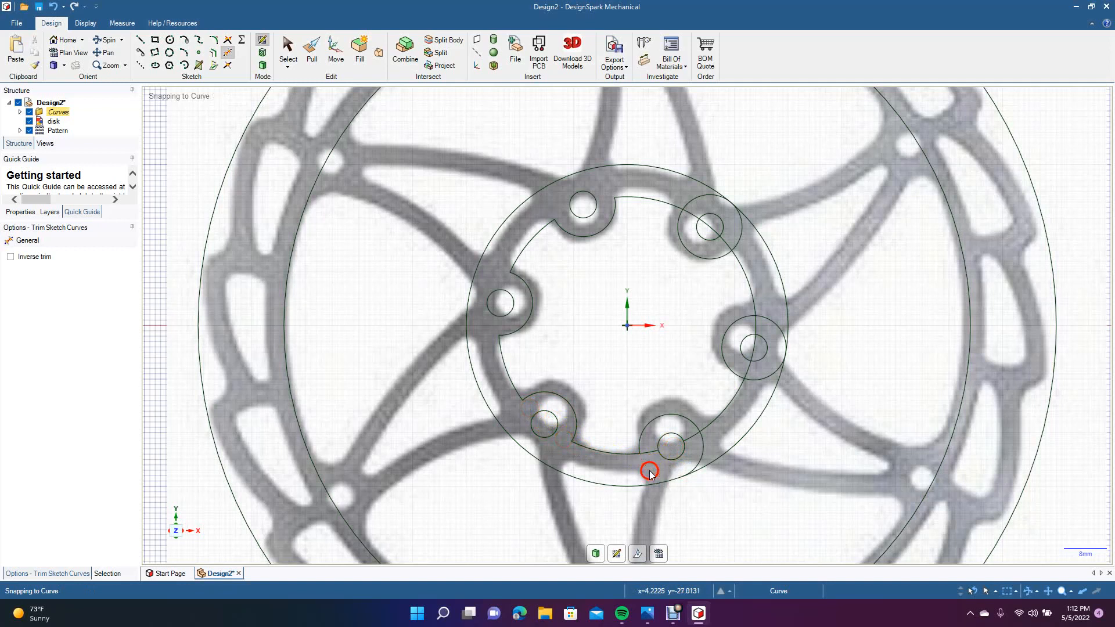
click(700, 449)
click(697, 437)
click(651, 451)
Step: Trim the outer part of the 12 mm circle and the 48 mm circle segments inside it at the right mounting hole
click(762, 375)
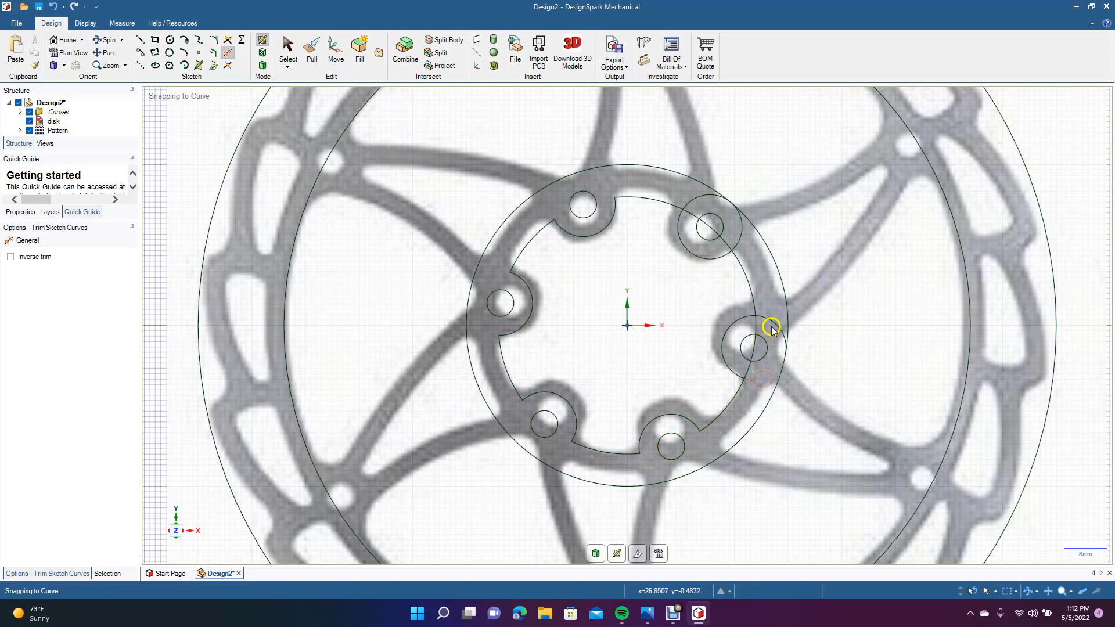
click(756, 327)
click(750, 367)
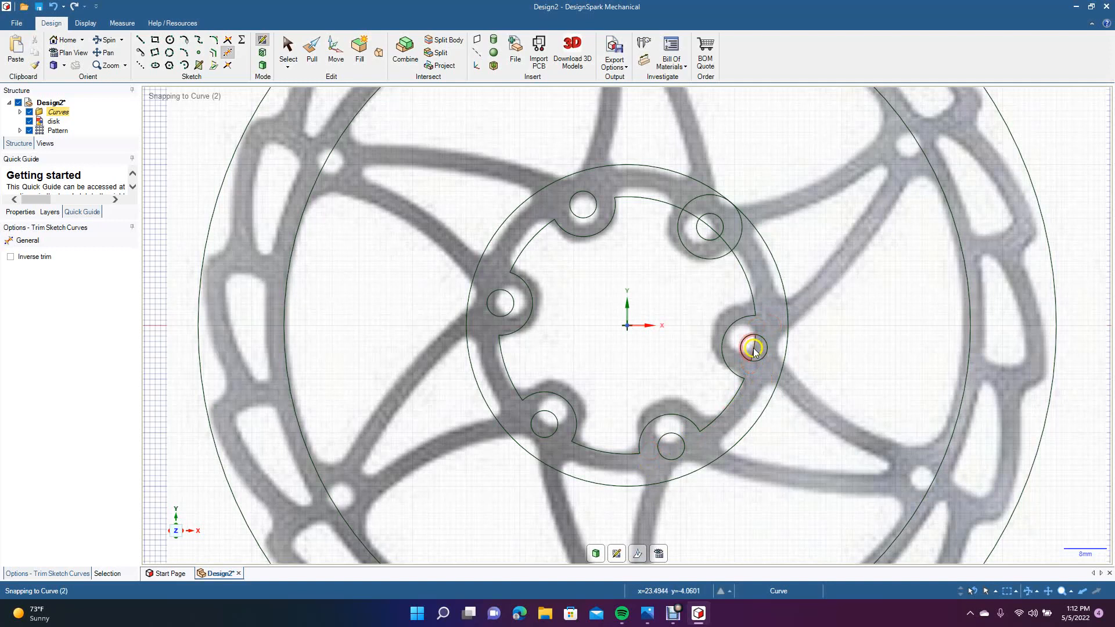
click(754, 350)
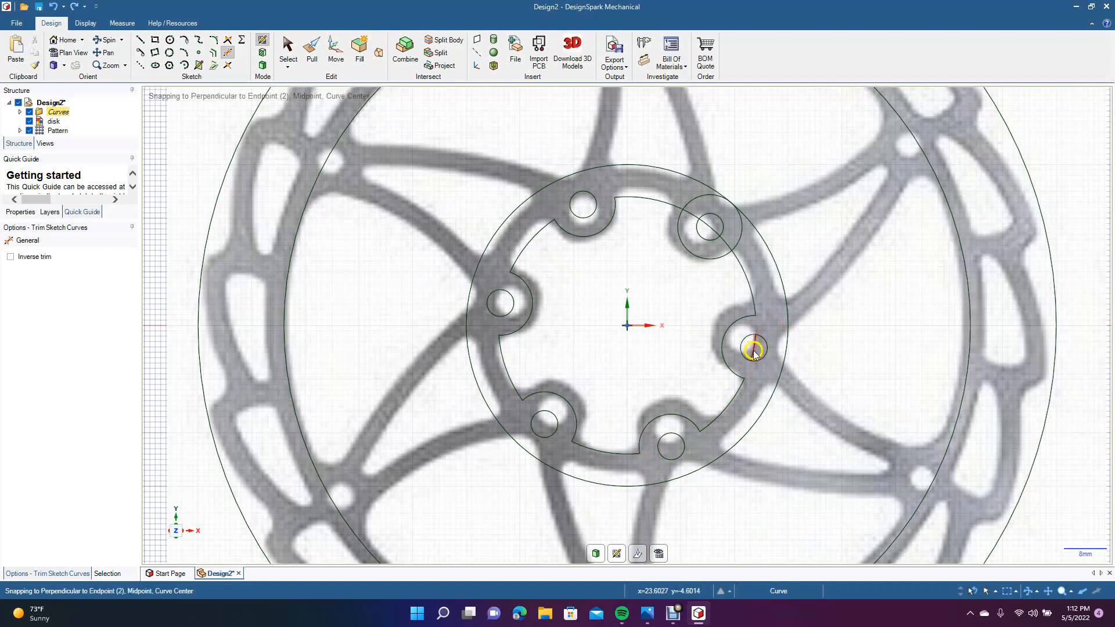
click(754, 349)
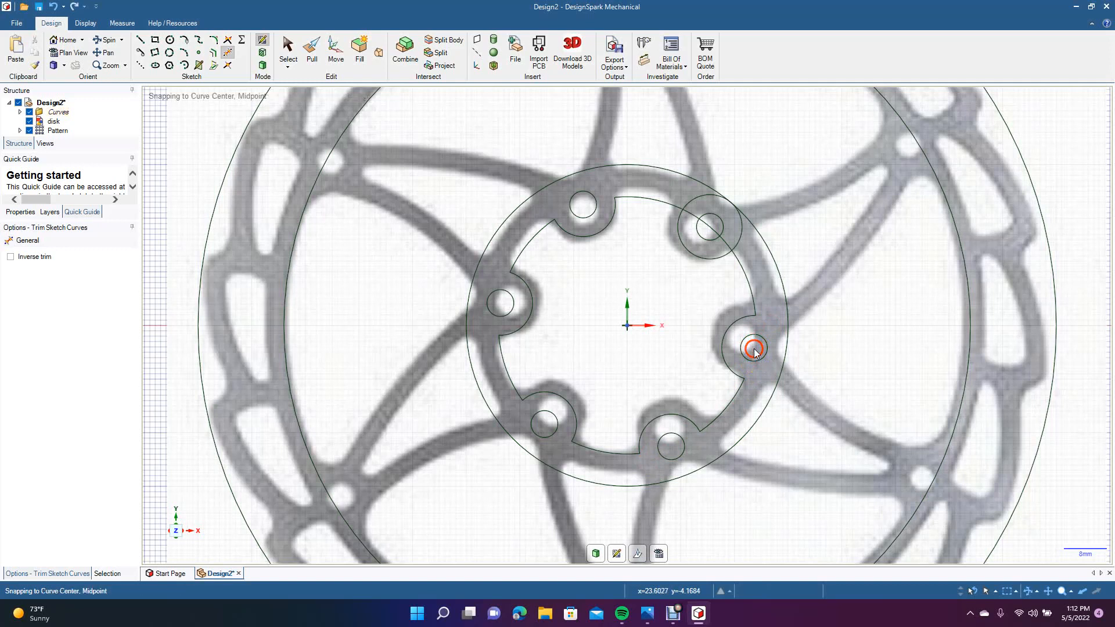
Step: Trim the excess 12 mm and 48 mm circle segments at the upper-right mounting hole, leaving the 5 mm hole intact
click(740, 239)
click(692, 201)
click(691, 217)
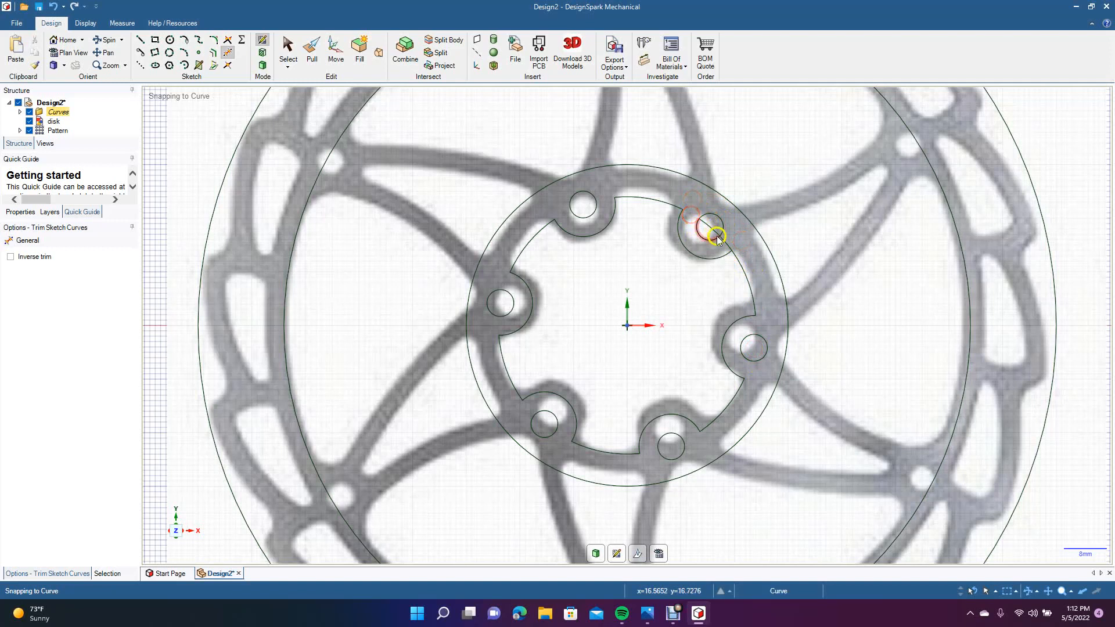
click(723, 242)
click(713, 232)
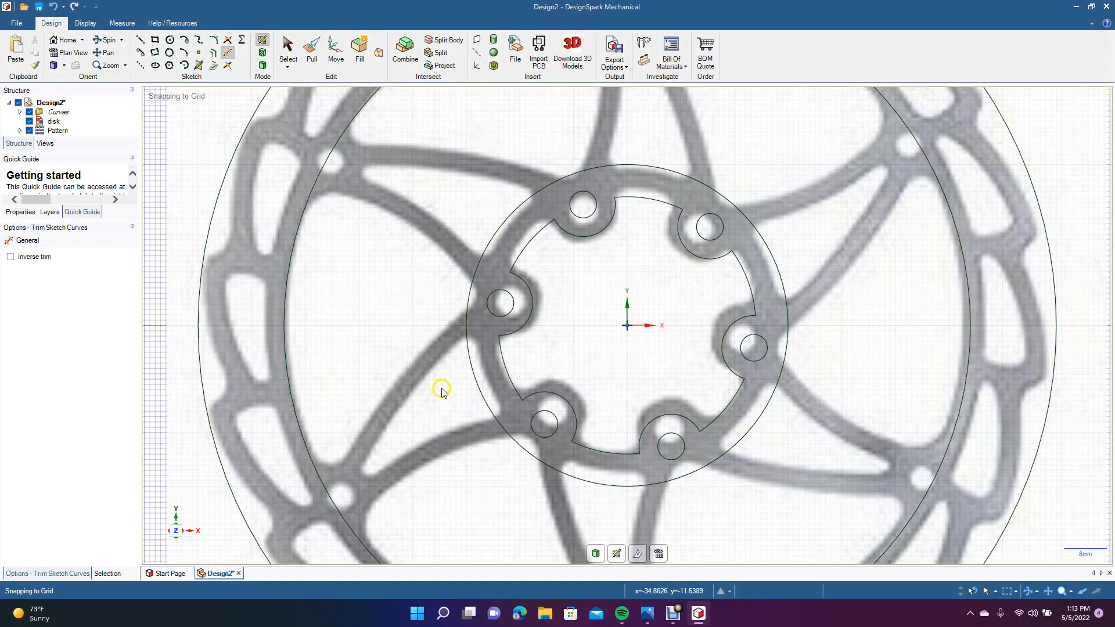
Step: Sketch a 50 mm vertical line from the top of the outermost circle down to the outer hub circle
scroll(441, 389, down, 5)
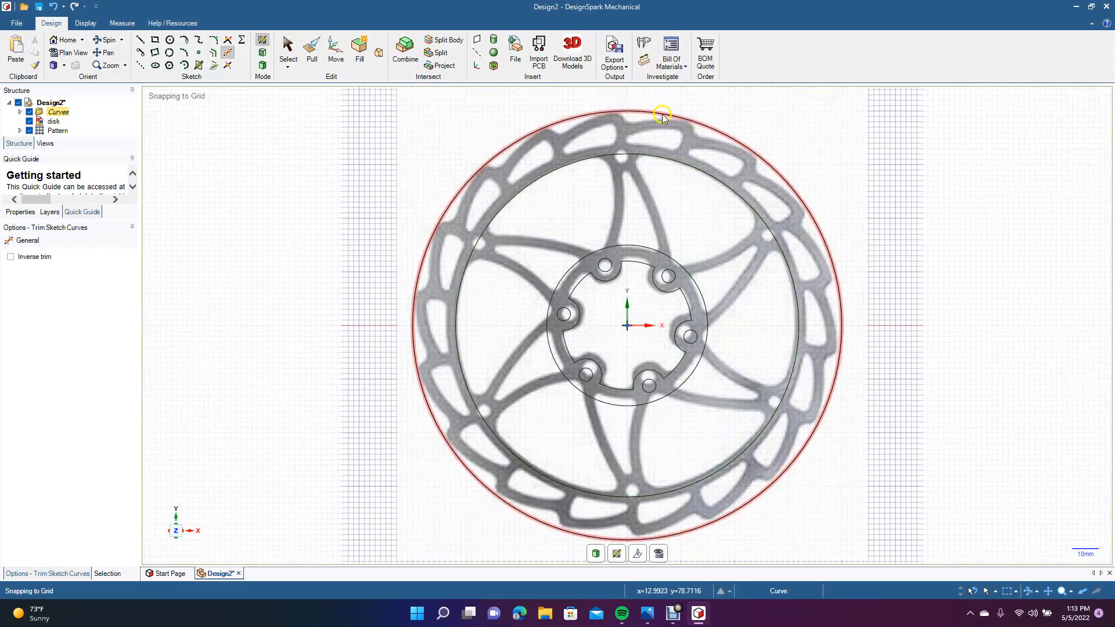
click(170, 39)
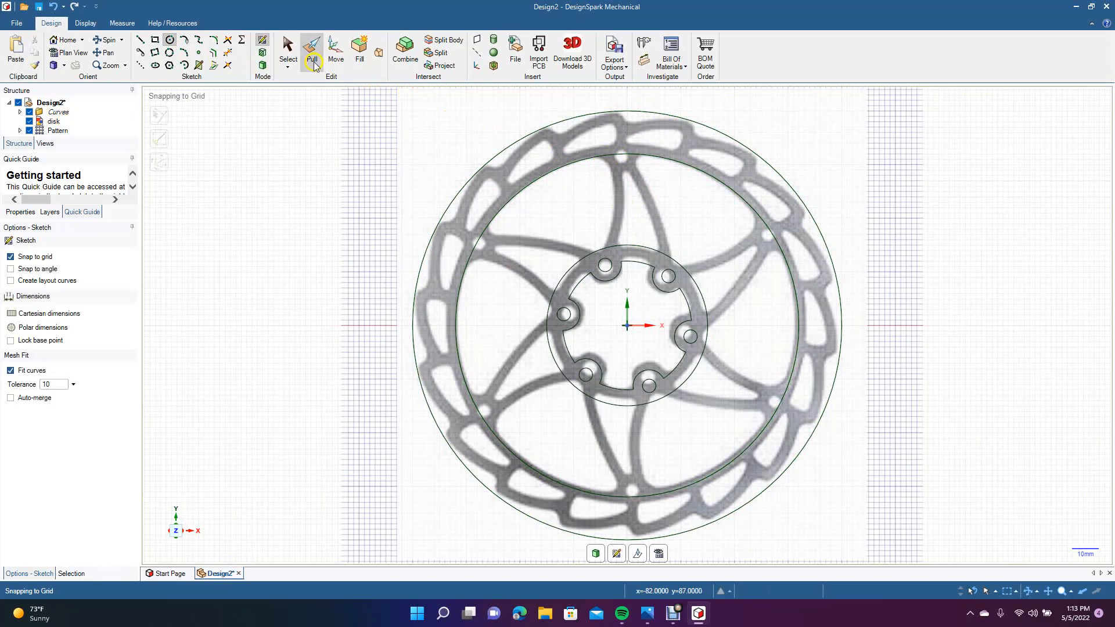
click(139, 40)
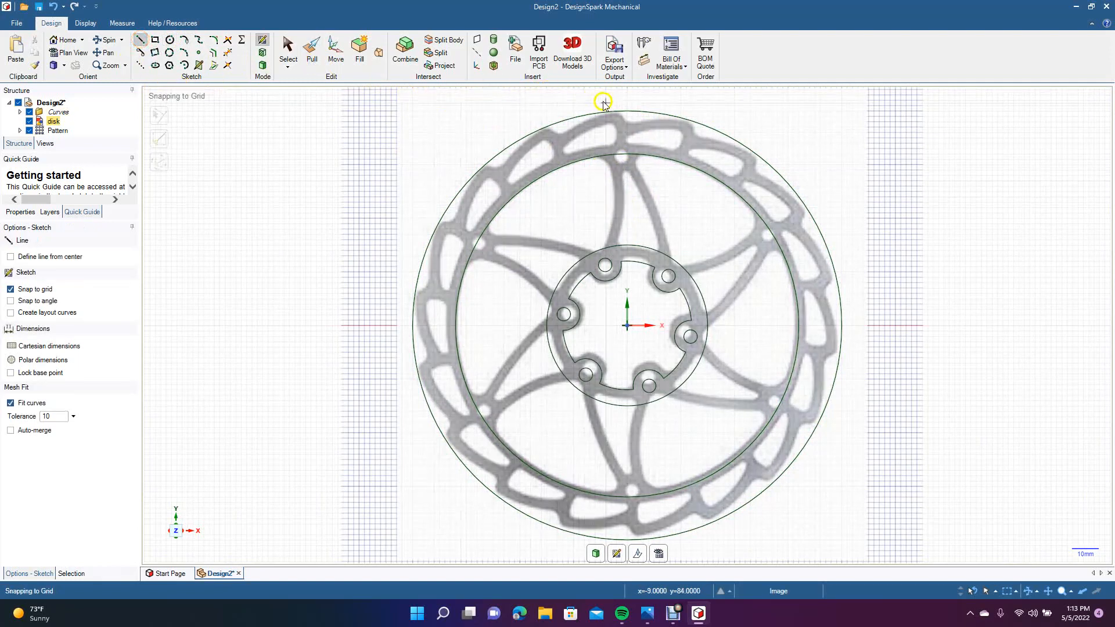
click(626, 111)
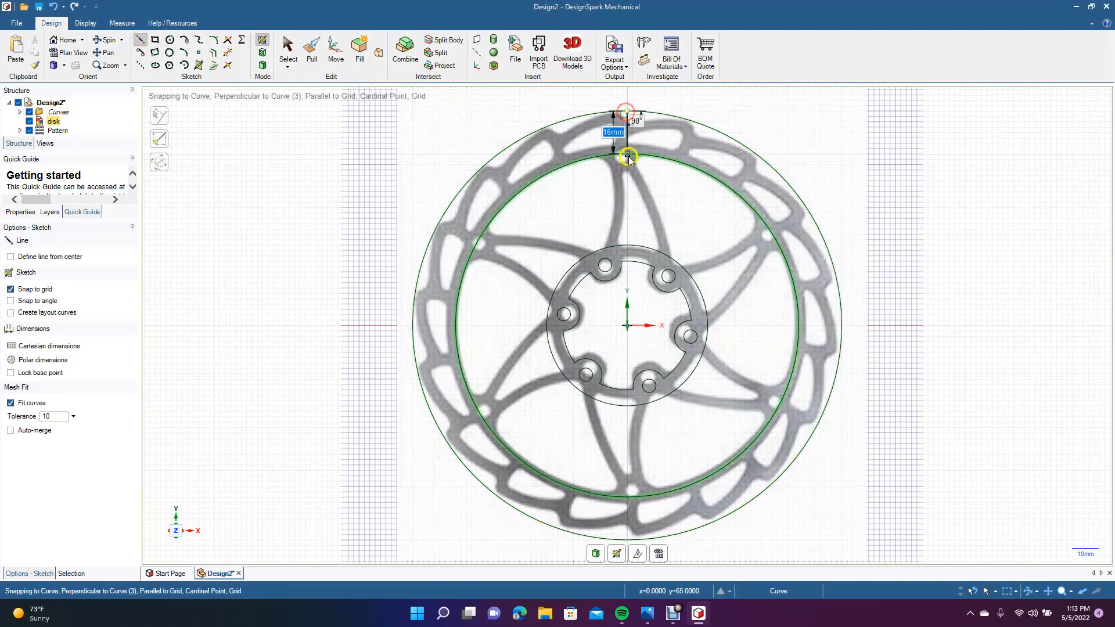
click(632, 242)
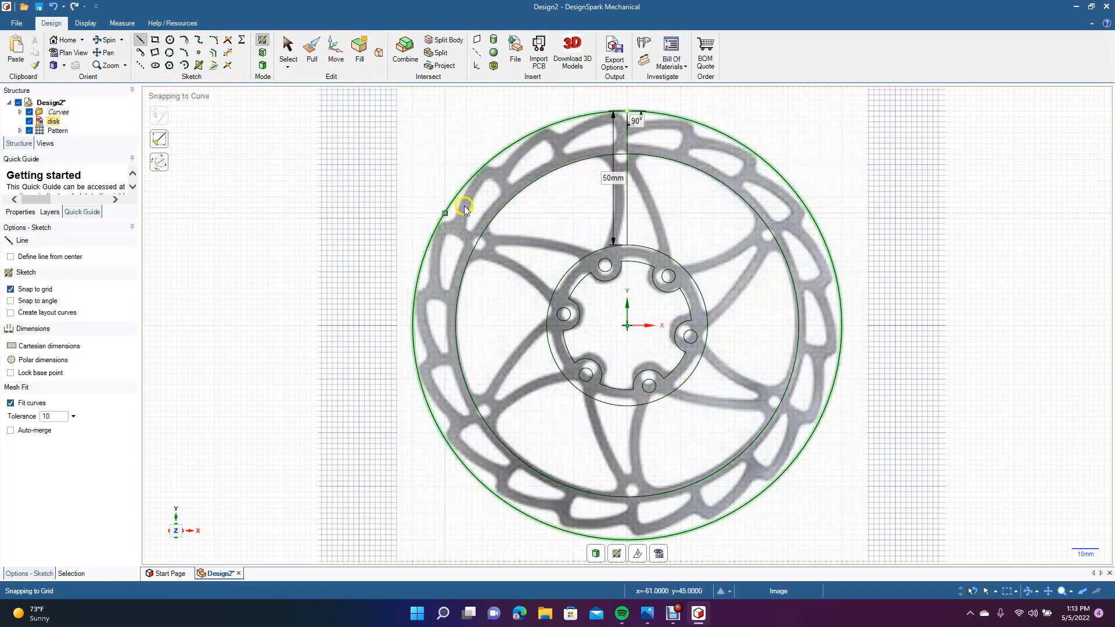
click(278, 61)
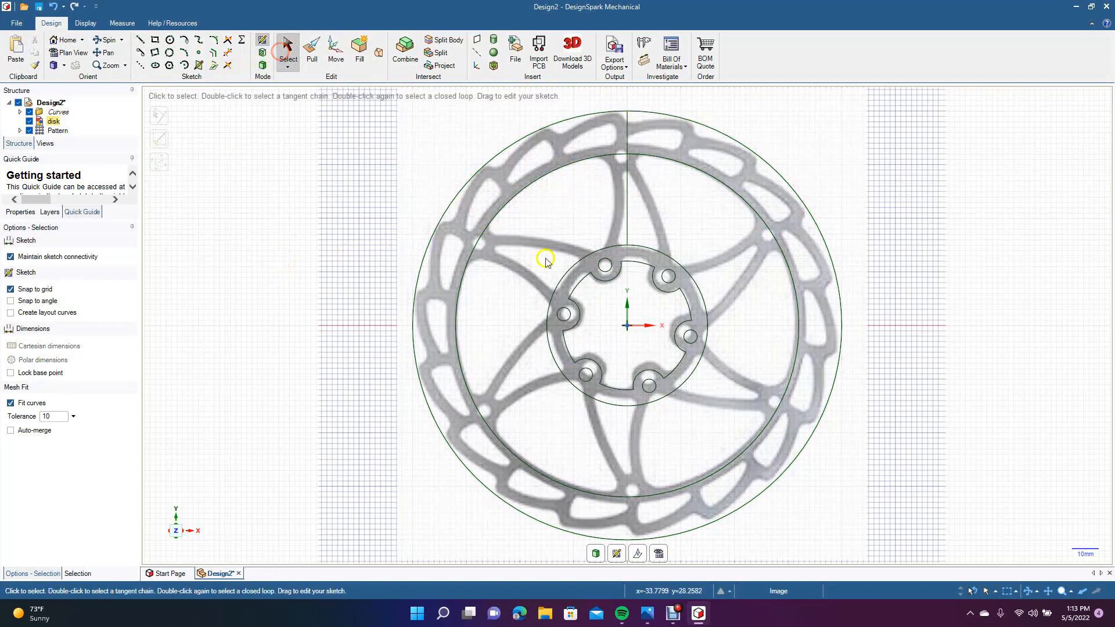
Step: Sketch a 5 mm diameter circle where the vertical line crosses the inner rim circle at the top of the disc
scroll(569, 279, up, 1)
scroll(570, 279, up, 3)
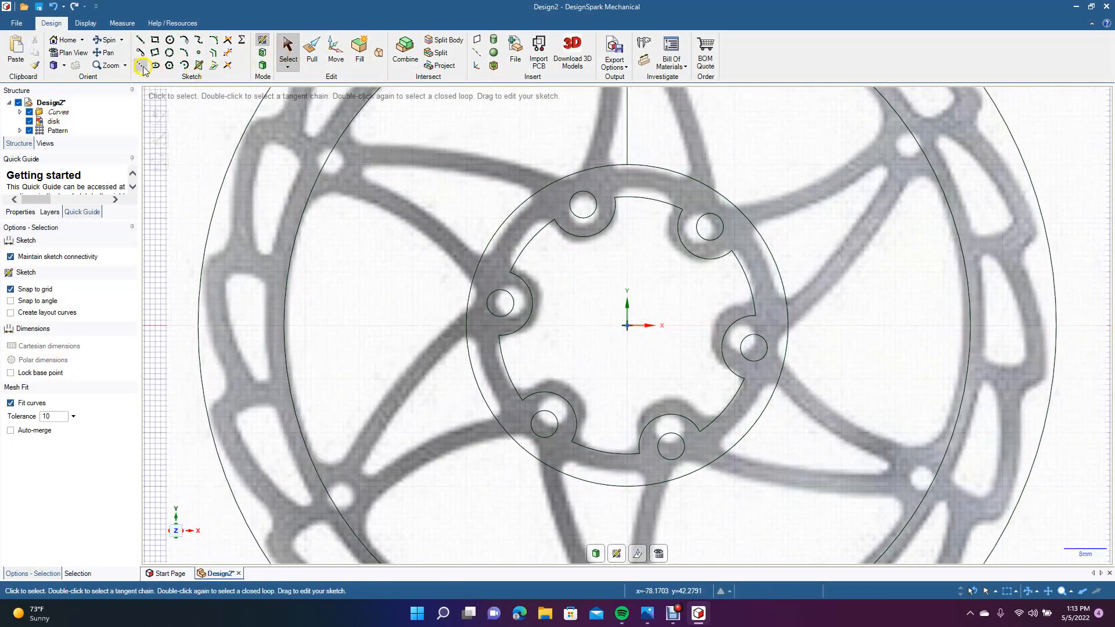
click(107, 53)
drag(566, 229, 463, 519)
click(169, 40)
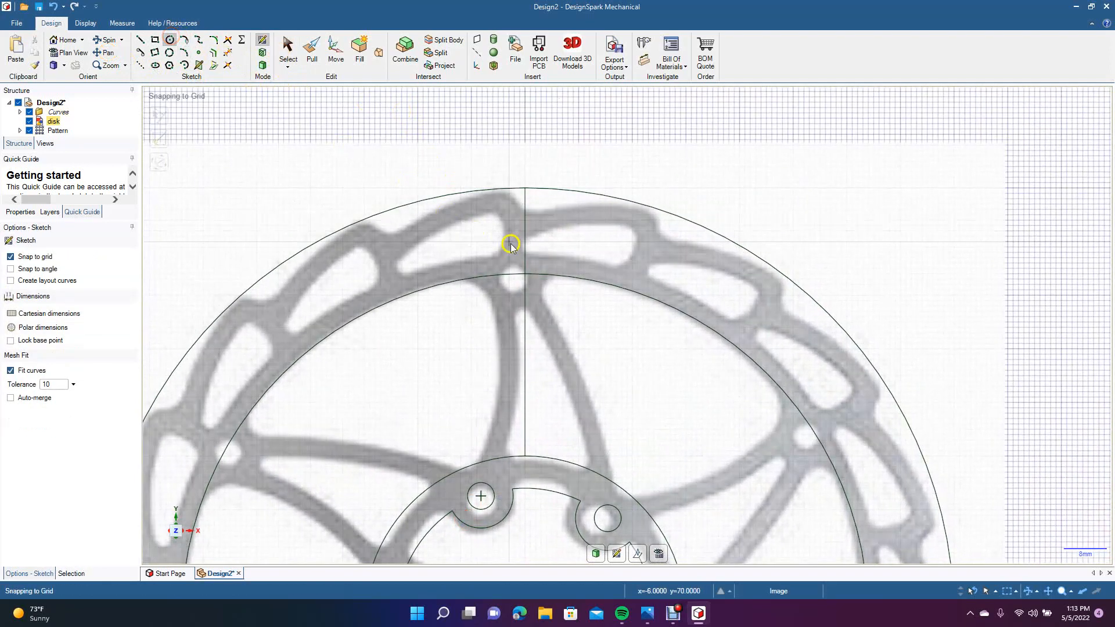
click(525, 274)
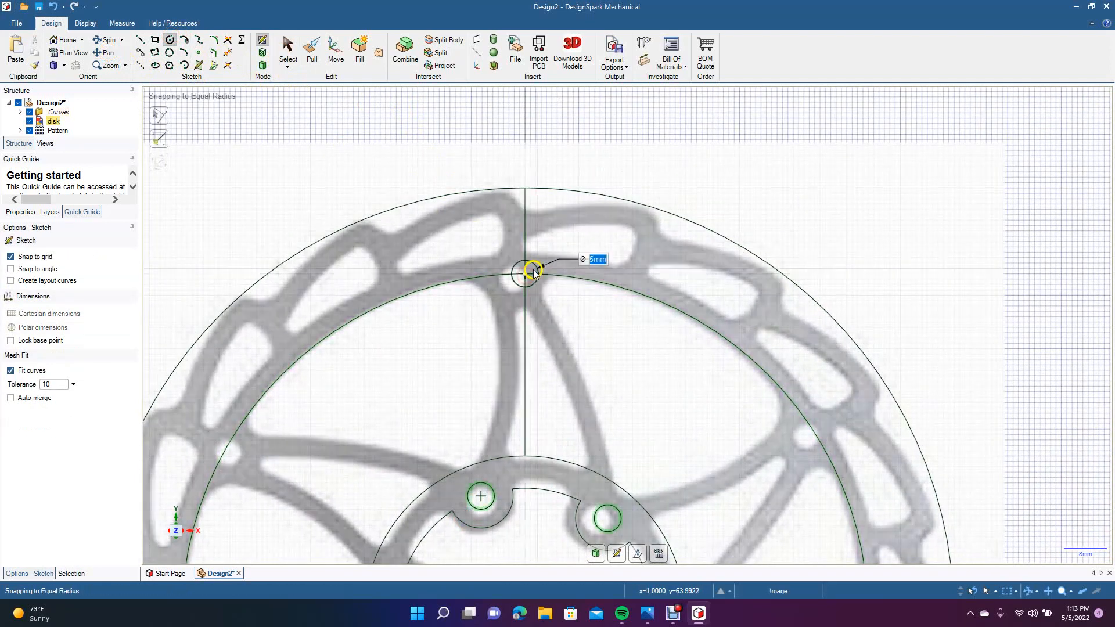
click(534, 273)
click(288, 49)
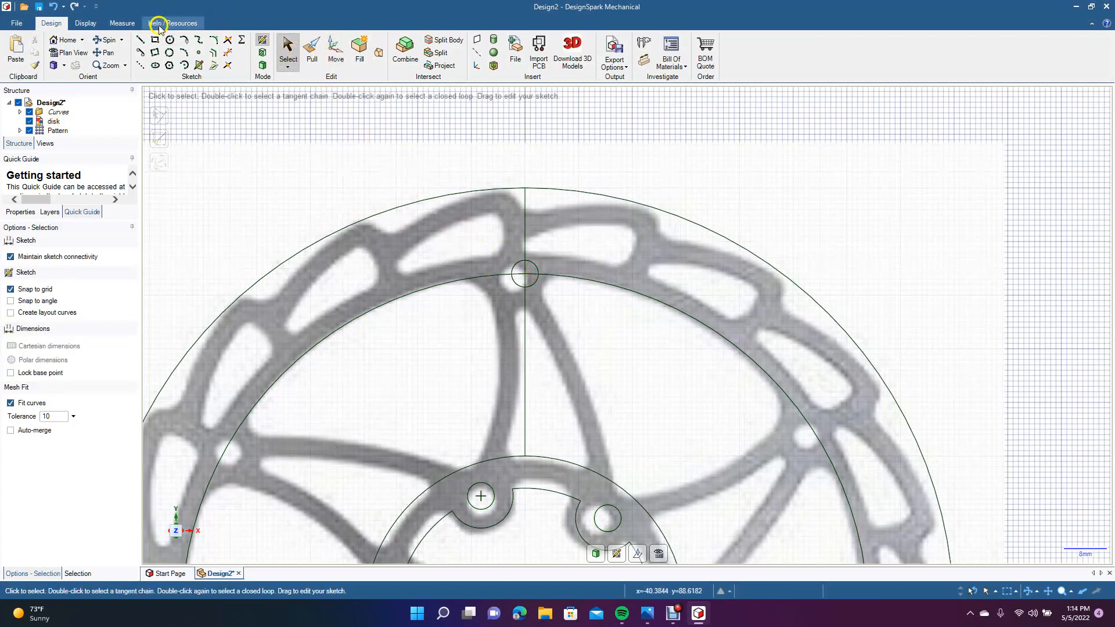
Step: Sketch a 12 mm diameter circle concentric with the 5 mm circle at the rim, and delete the vertical line
click(168, 39)
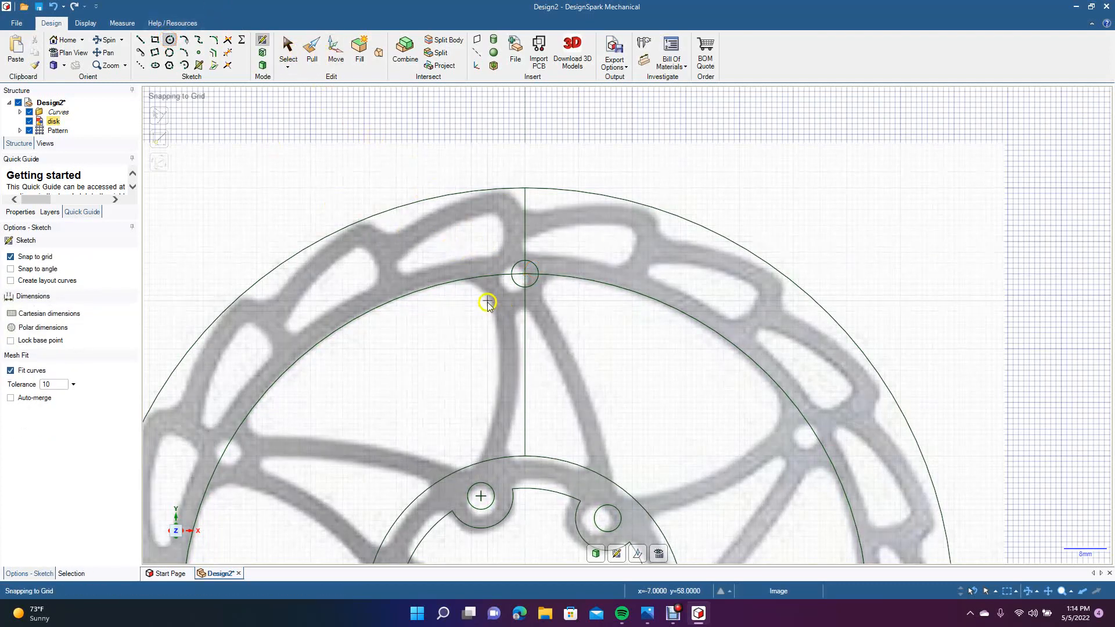
click(526, 274)
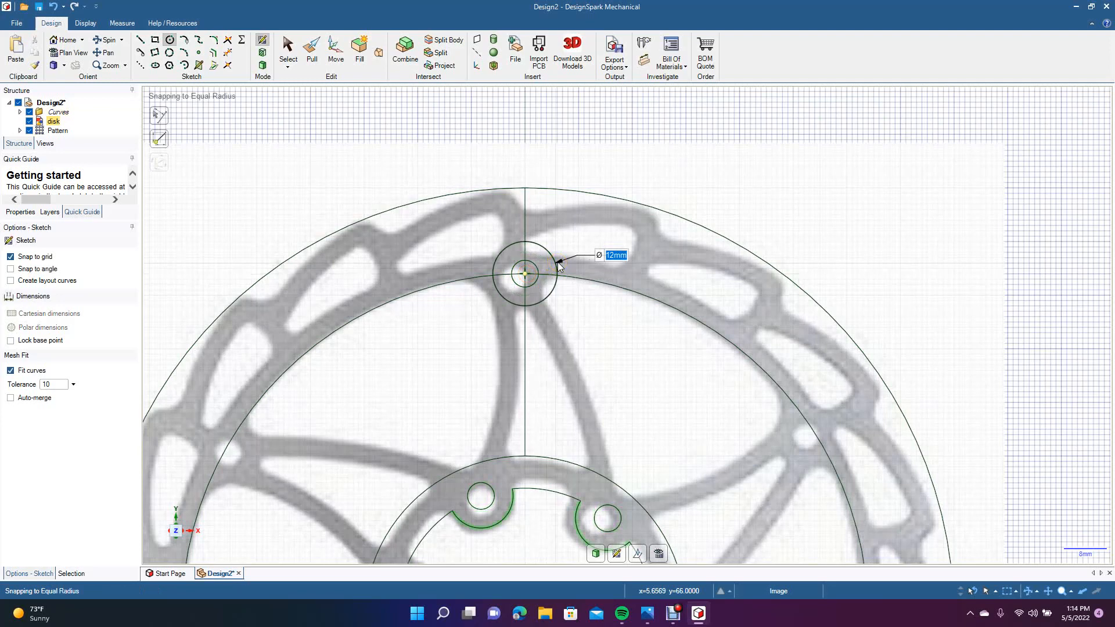
click(558, 264)
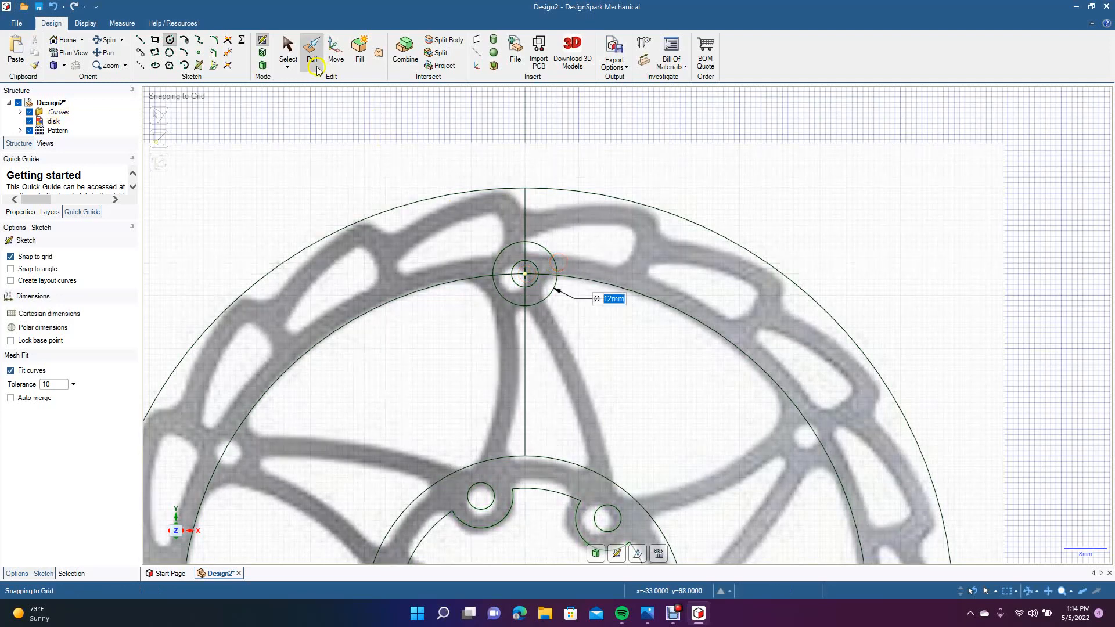
click(288, 49)
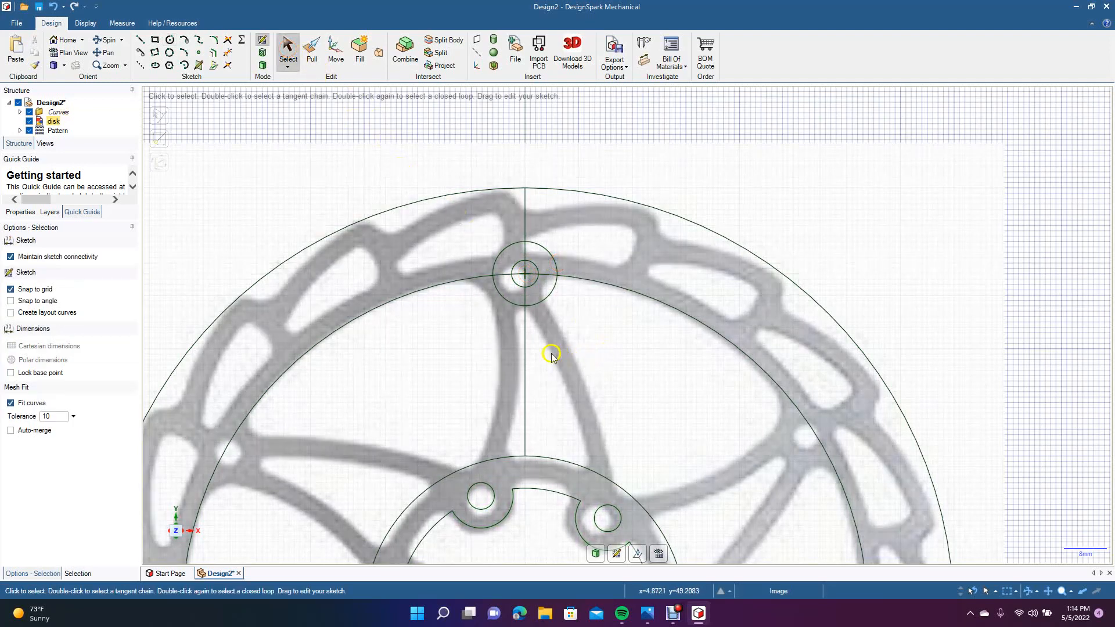
click(525, 343)
key(Delete)
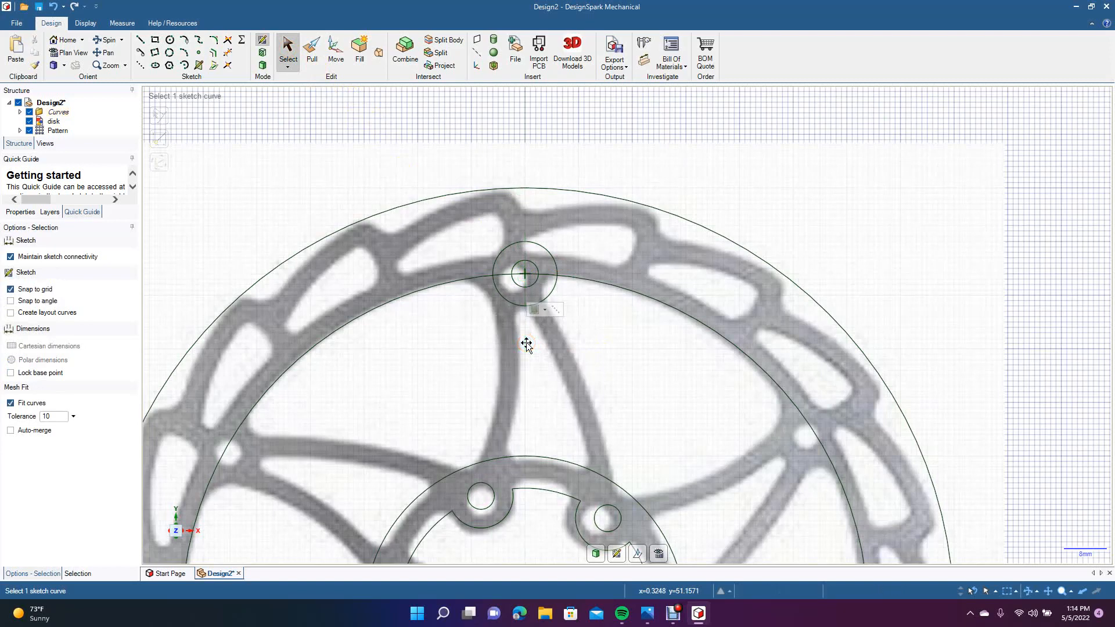
Step: Sketch an arc along the left edge of the top left spoke, from the rim's 12 mm circle to the outer hub circle
click(183, 39)
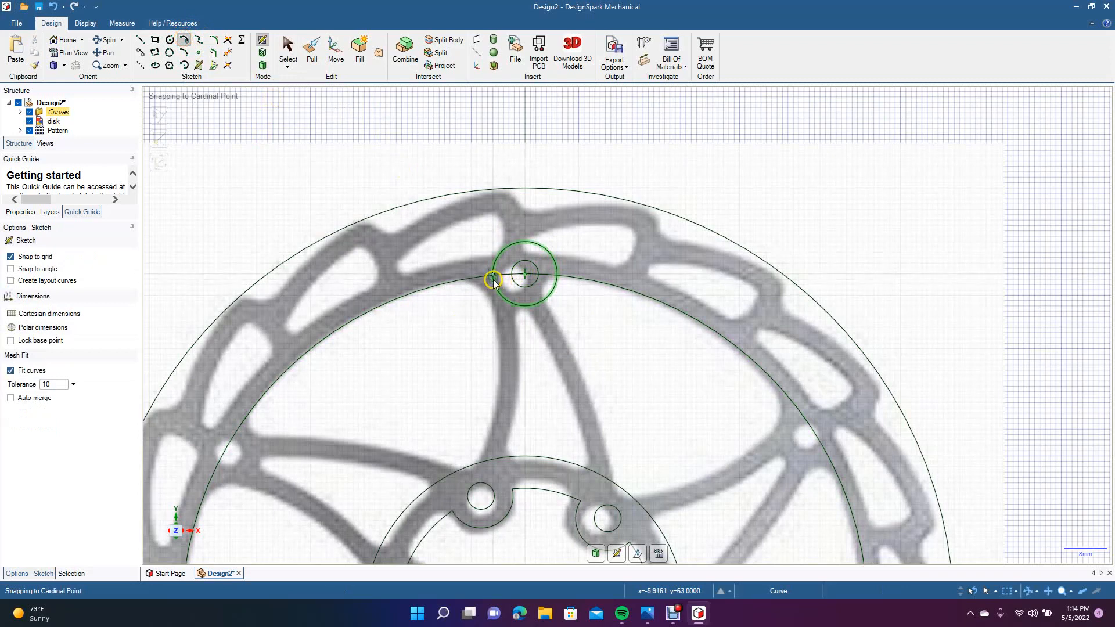
click(484, 465)
click(286, 47)
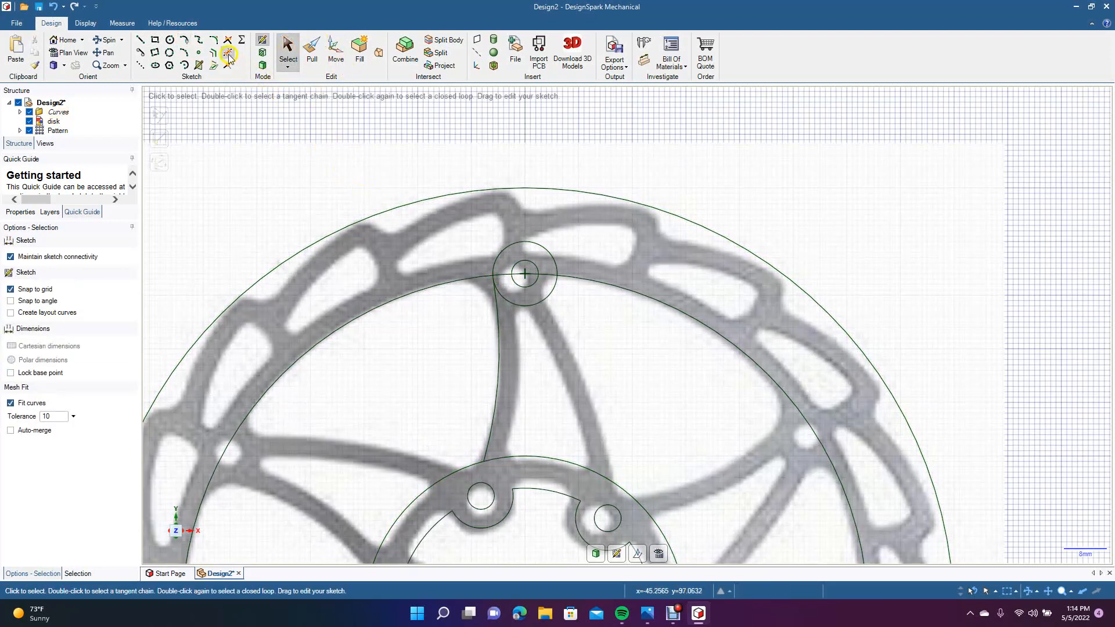
Step: Sketch an arc about 308 mm in diameter along the top right spoke's right edge, from the rim's 12 mm circle to the outer hub circle
click(185, 40)
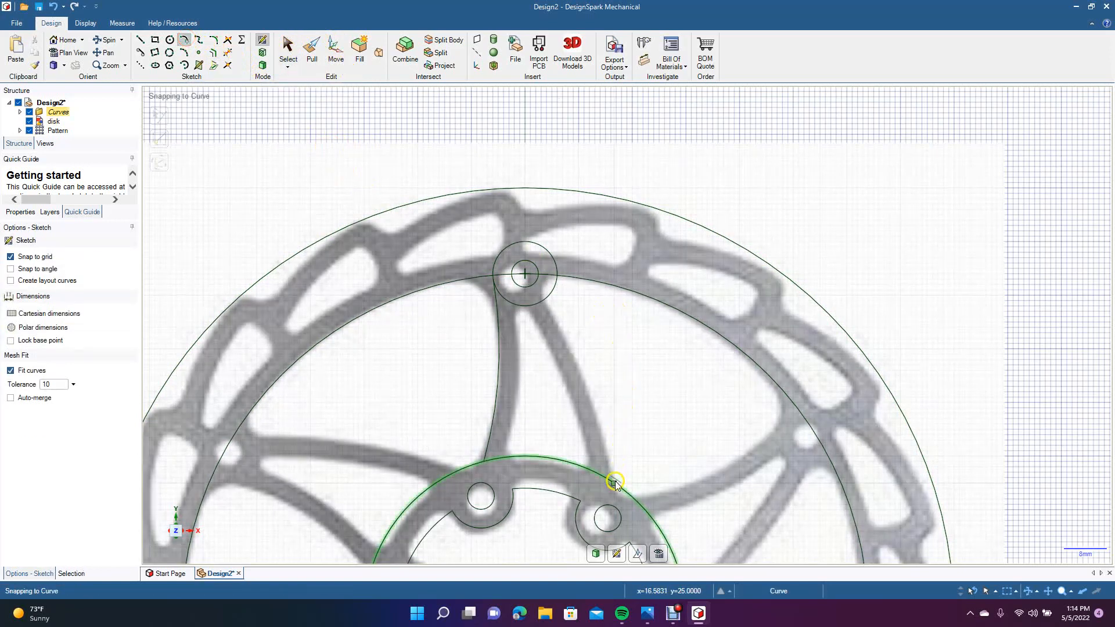
click(614, 483)
click(581, 357)
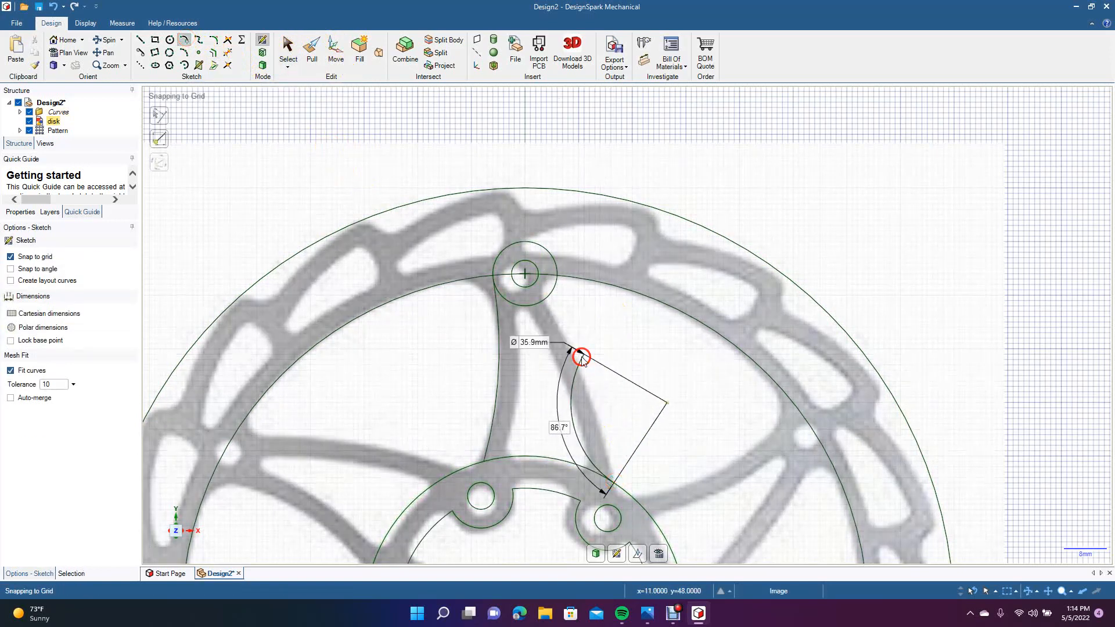
click(556, 264)
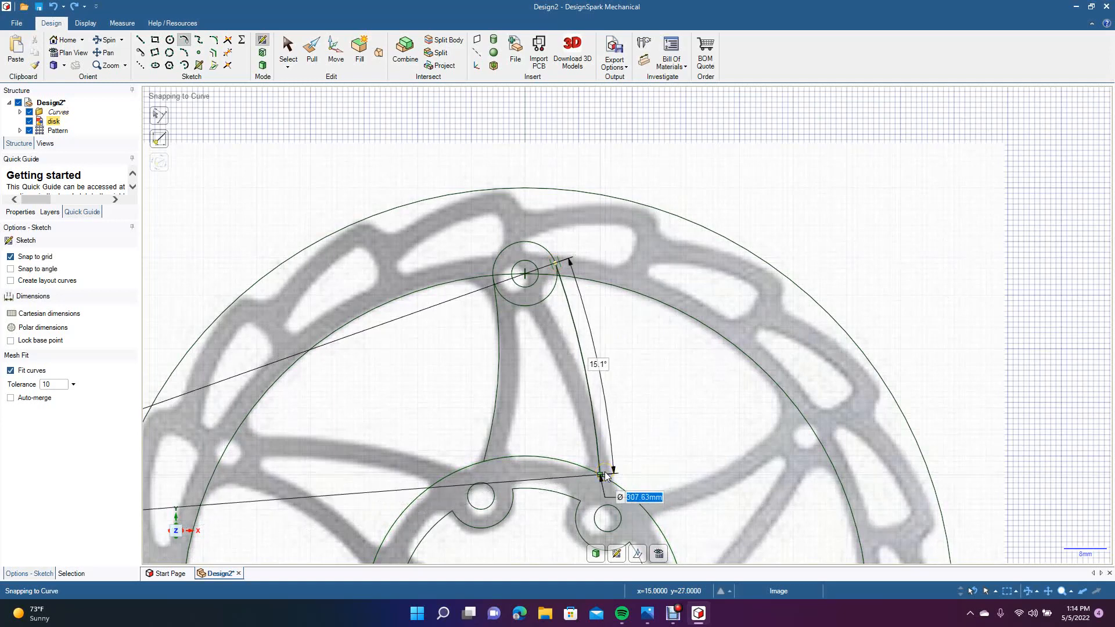
click(604, 473)
click(289, 51)
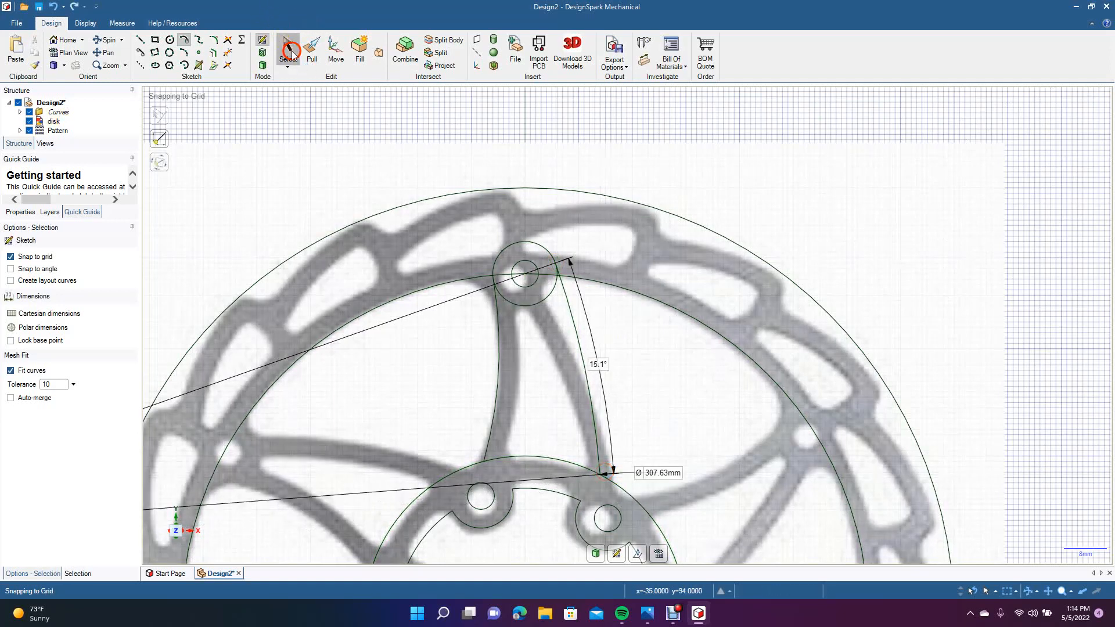
Step: Try to offset the two spoke arcs toward each other to form the inner edges of the top spokes
click(213, 52)
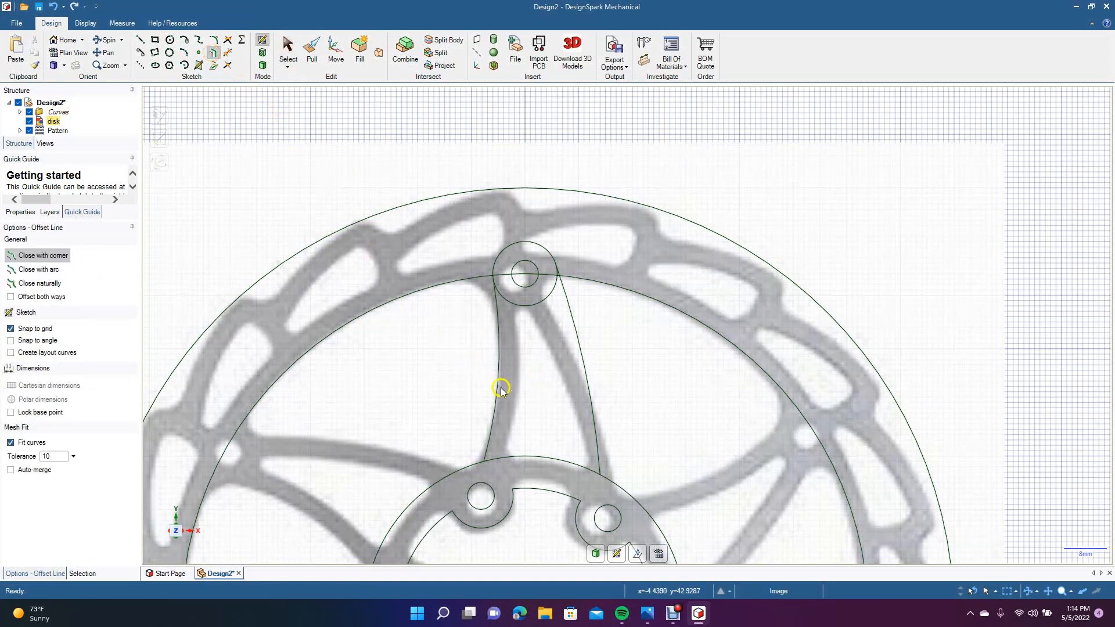
click(499, 387)
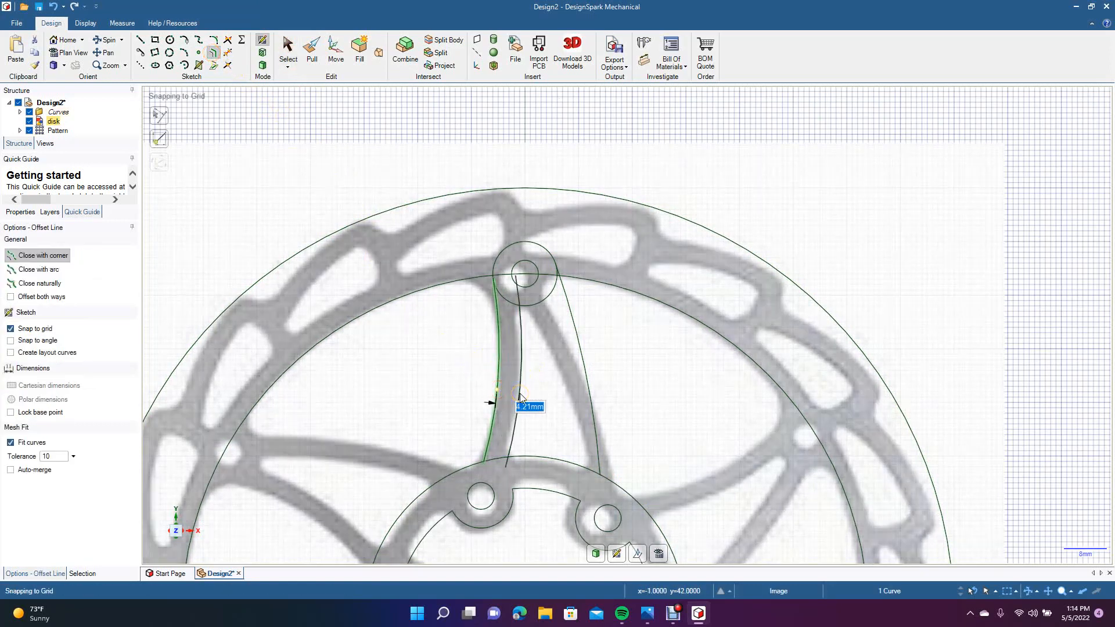
click(520, 399)
click(588, 398)
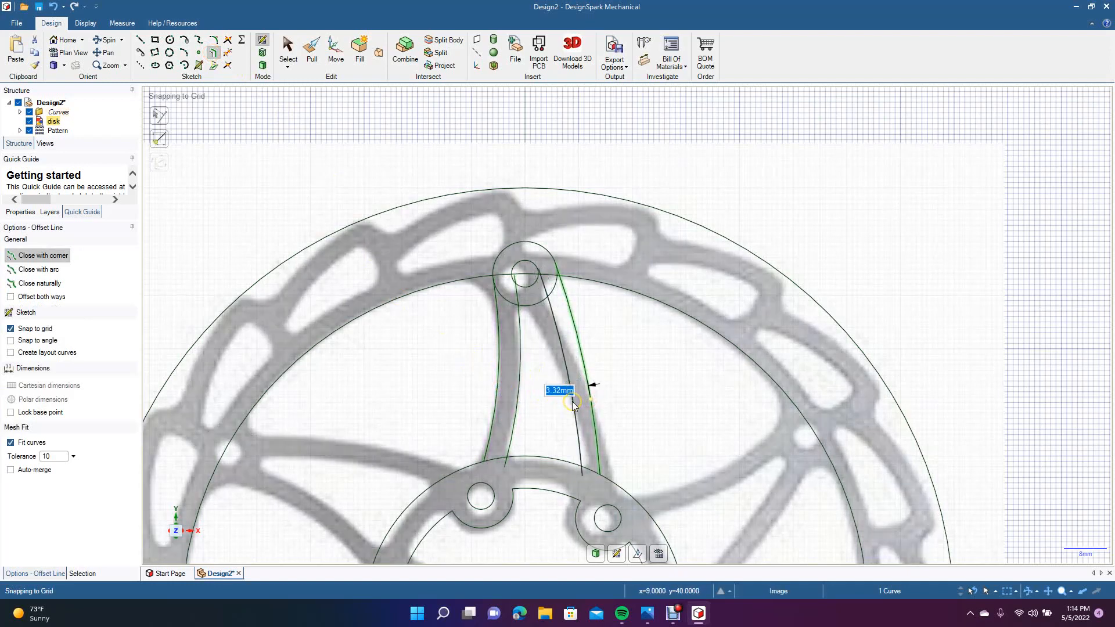
click(572, 401)
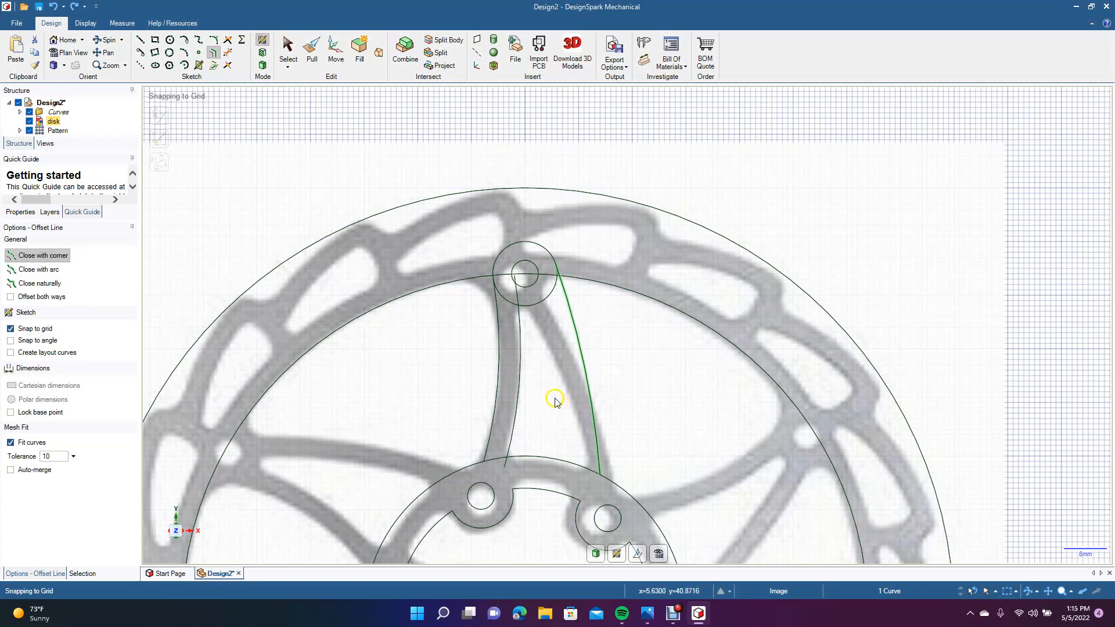
click(515, 281)
click(520, 298)
click(586, 375)
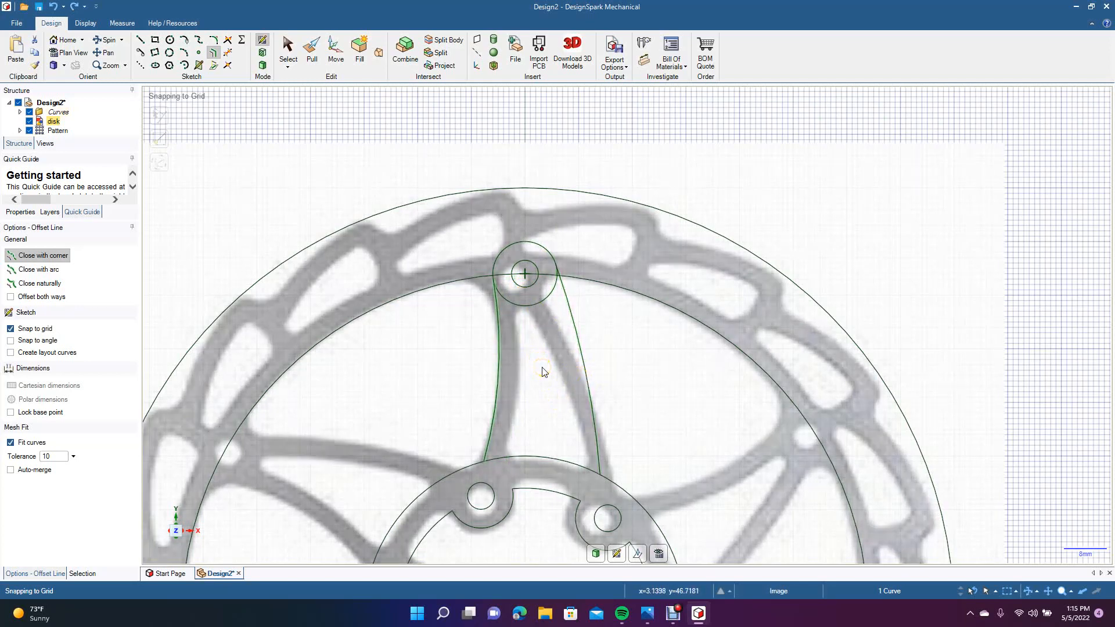
click(536, 333)
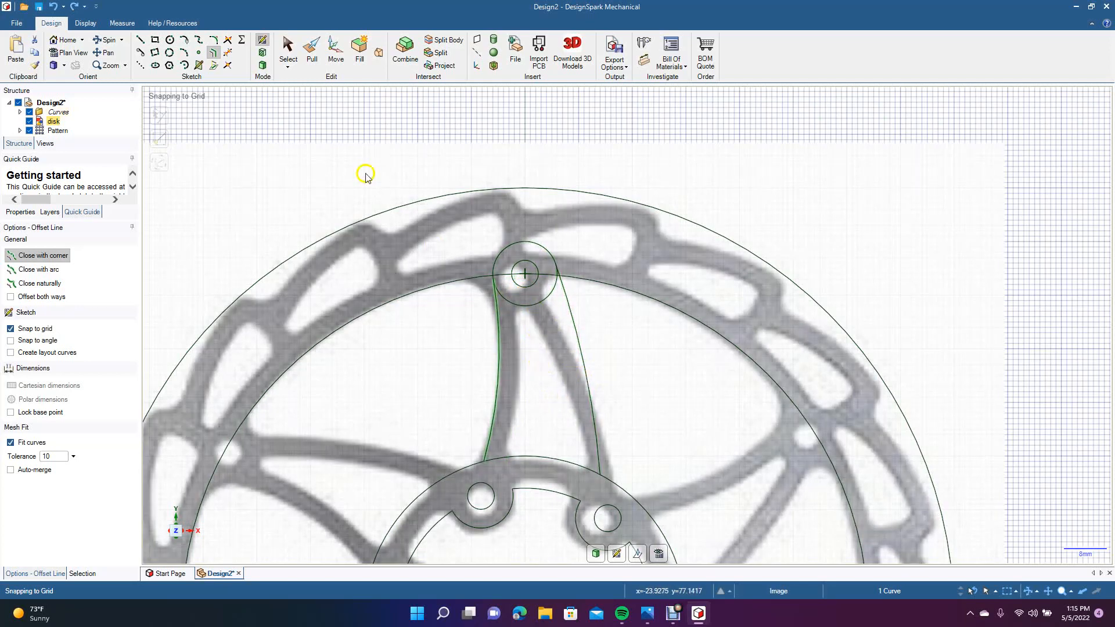
click(186, 42)
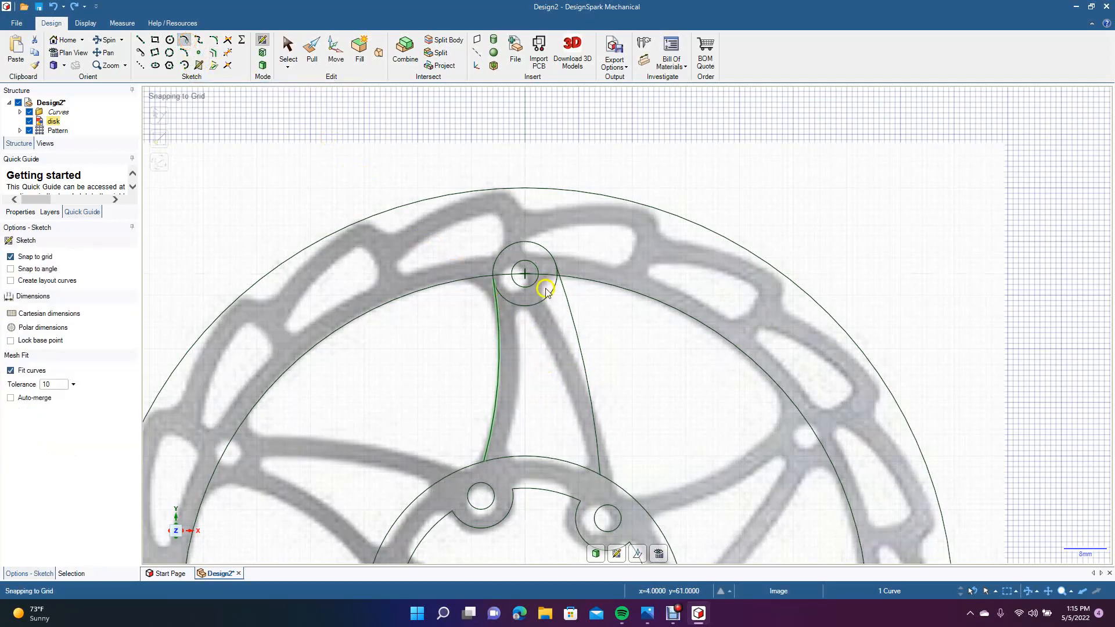
click(513, 280)
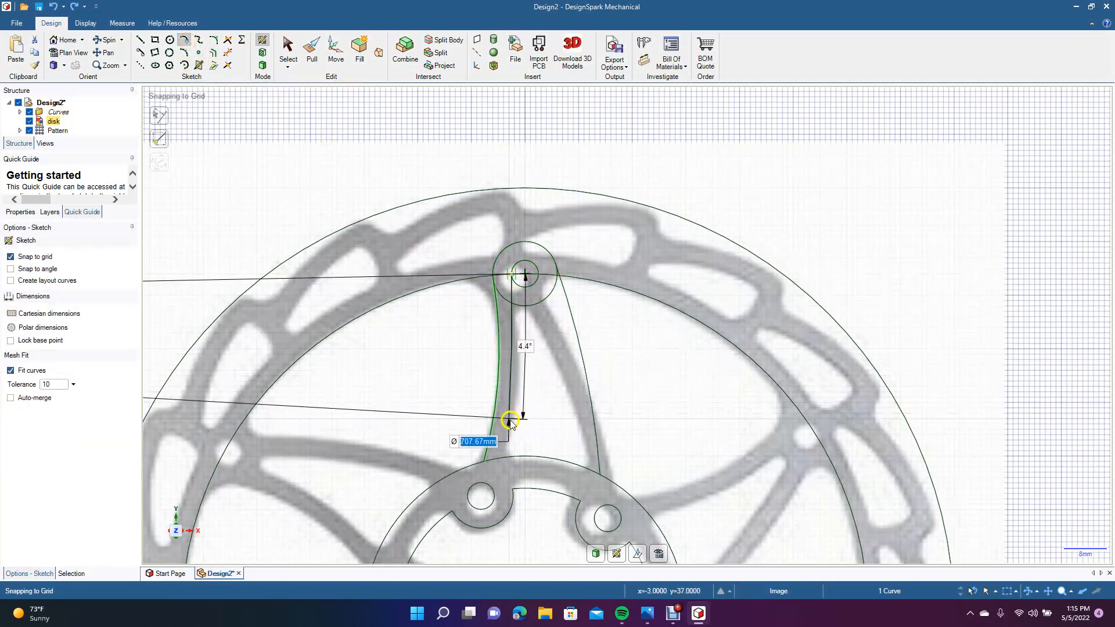
click(540, 434)
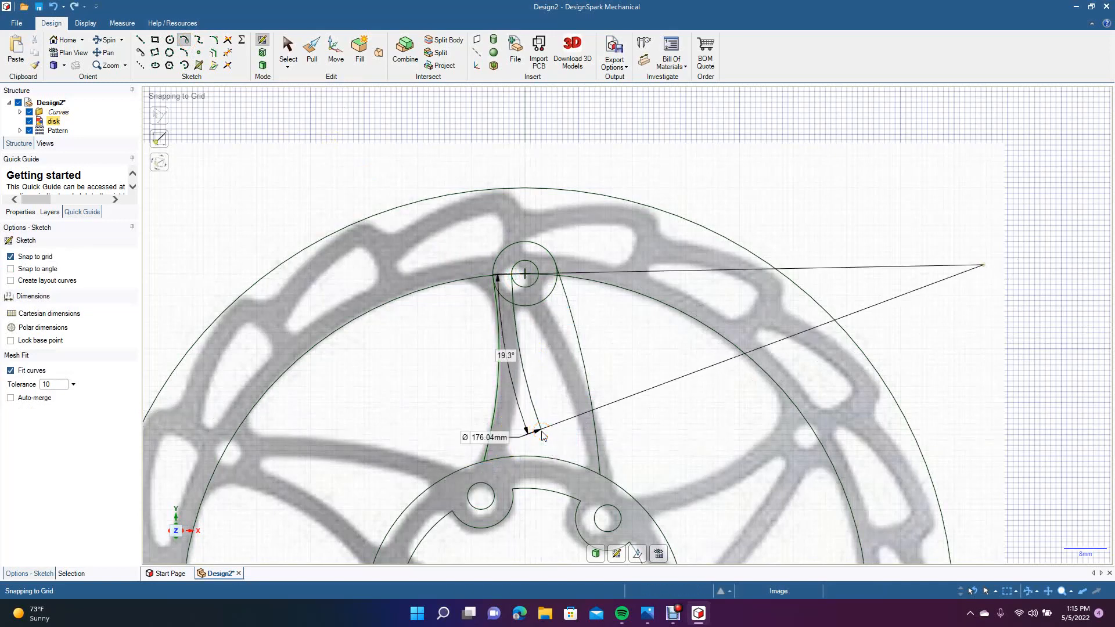
key(Escape)
Step: Offset the left spoke's arc inward by about 3.5 mm to form that spoke's inner edge
click(213, 54)
click(497, 339)
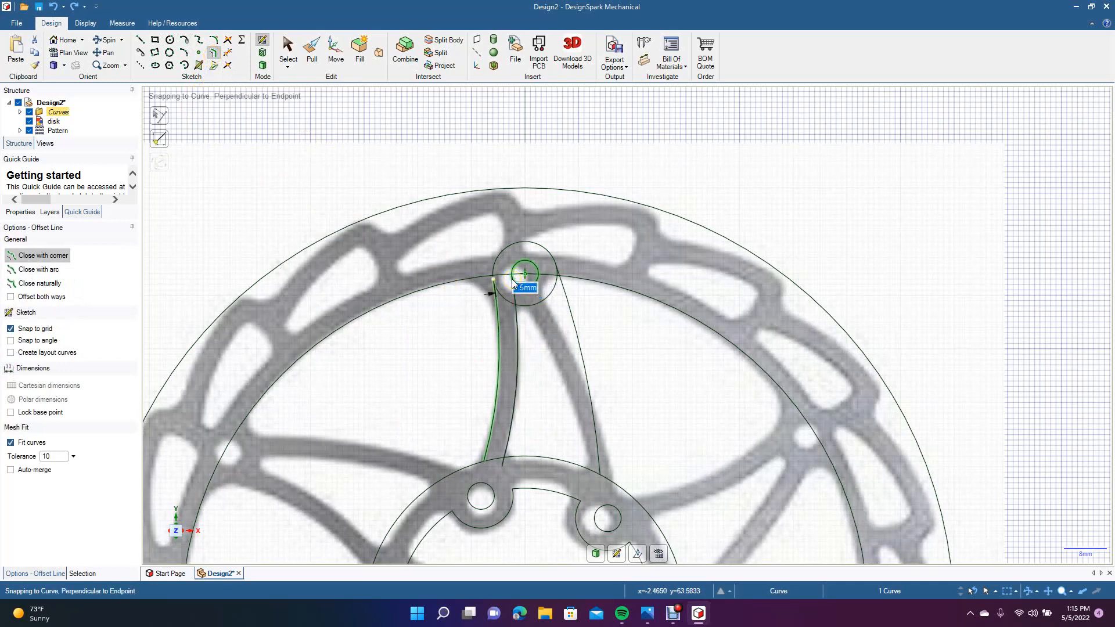
click(512, 277)
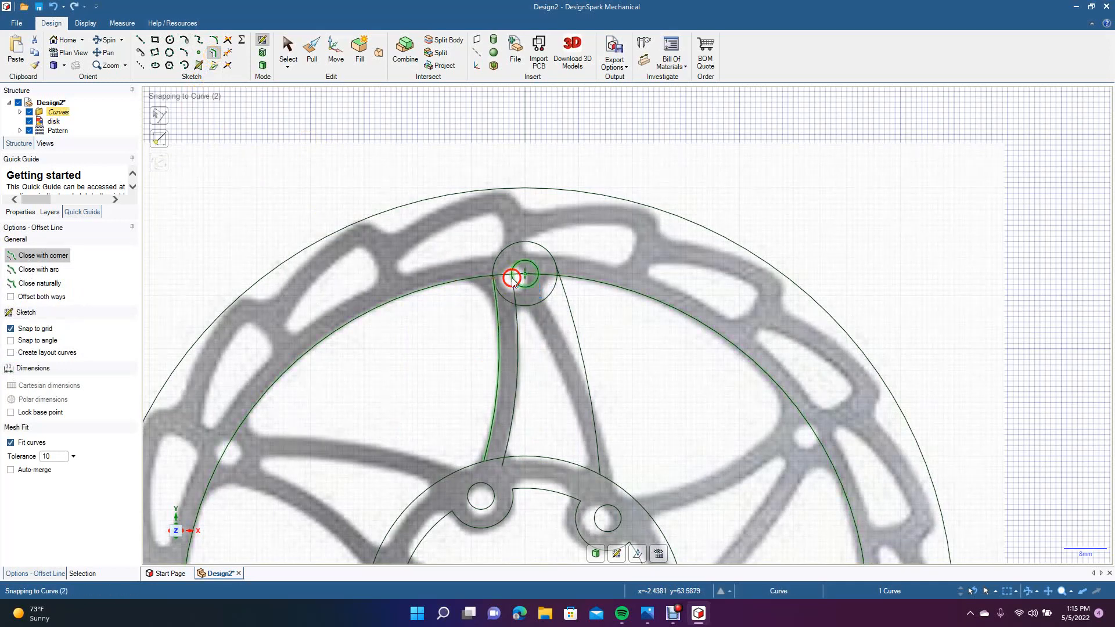
Step: Offset the right spoke's arc inward by 3.5 mm to form that spoke's inner edge
click(572, 316)
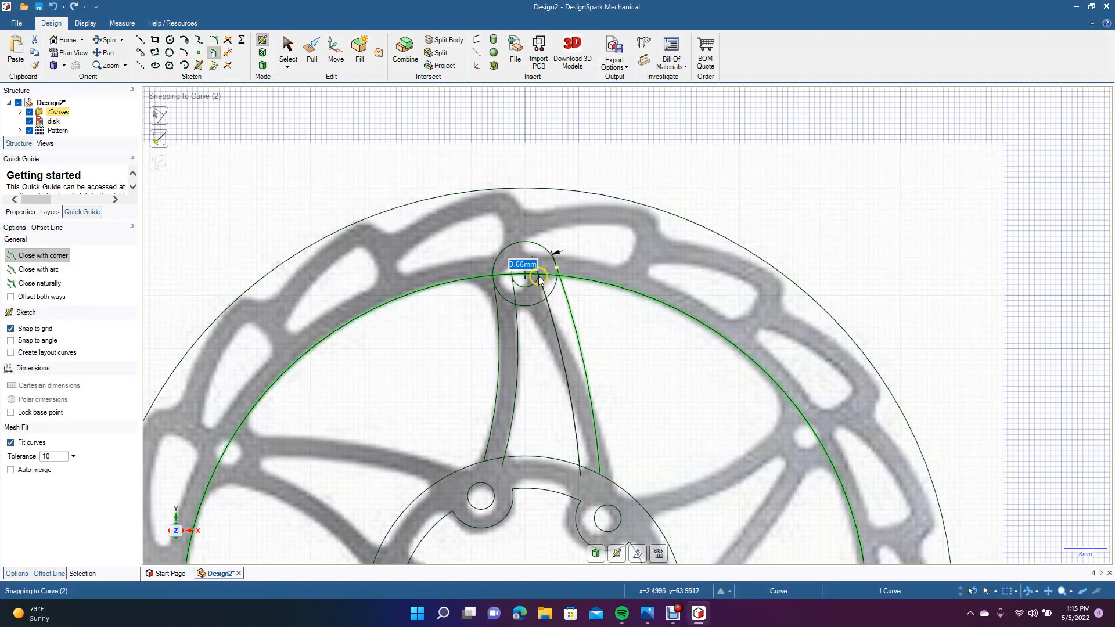
text(3)
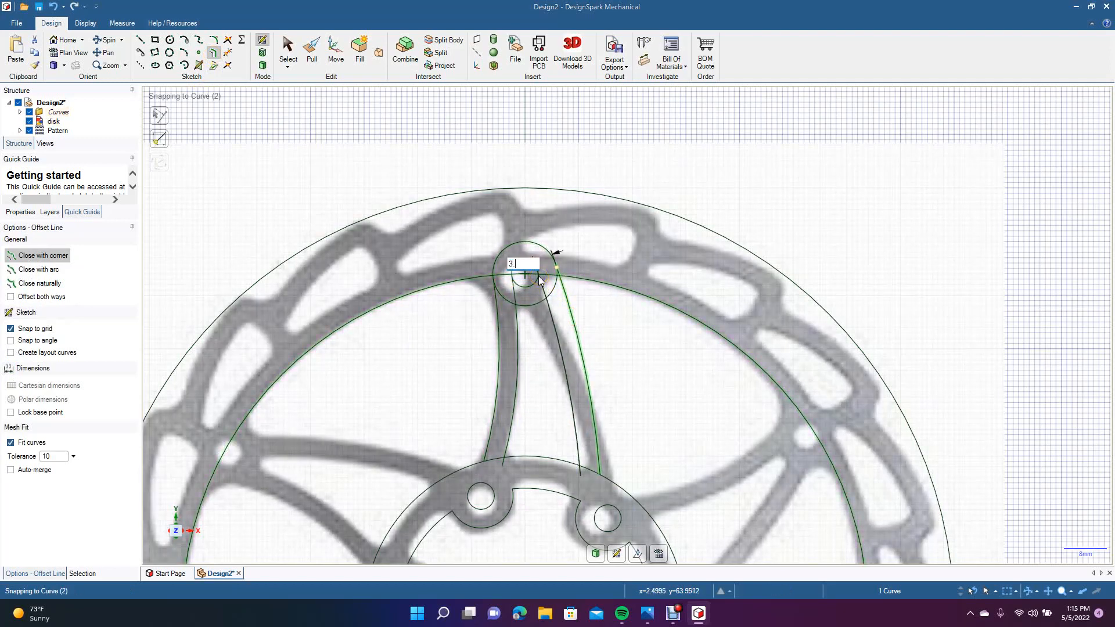
text(.5)
key(Return)
click(288, 50)
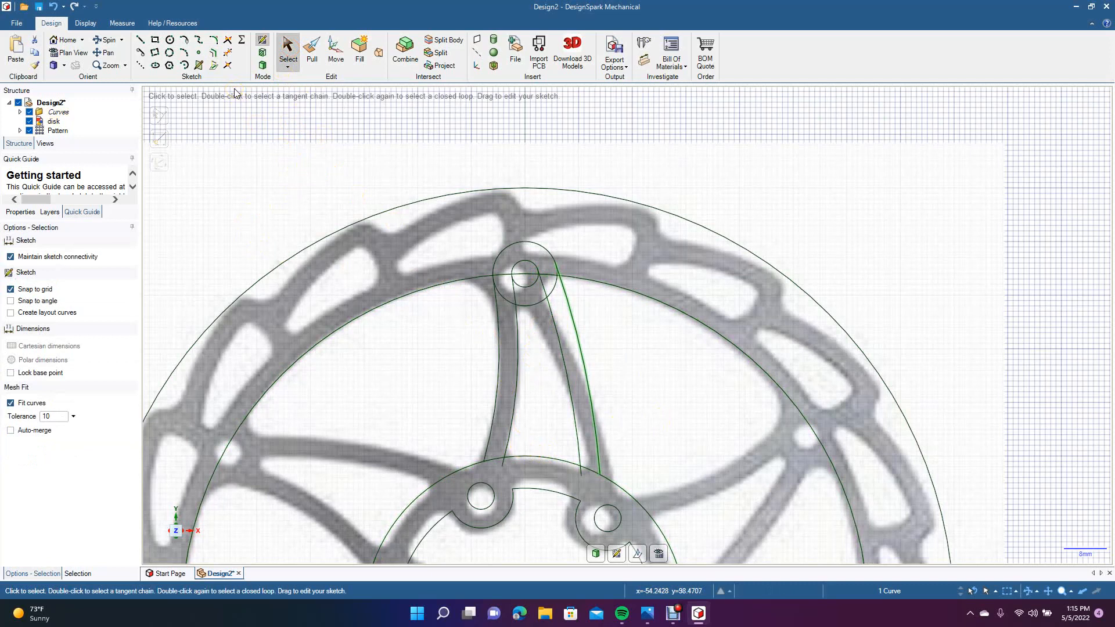
click(227, 52)
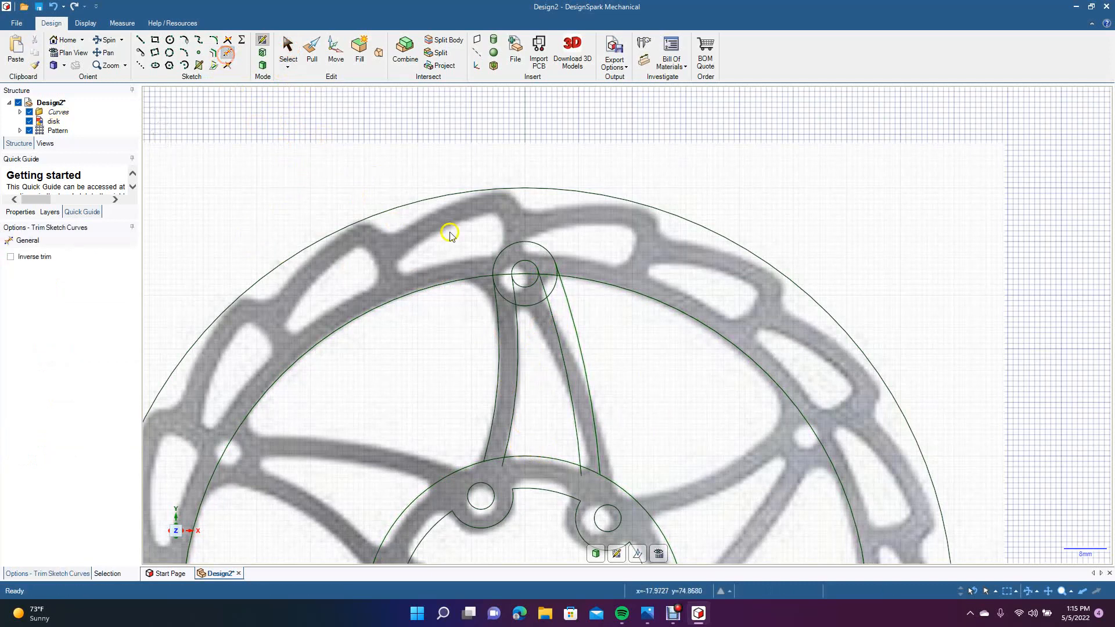
click(533, 278)
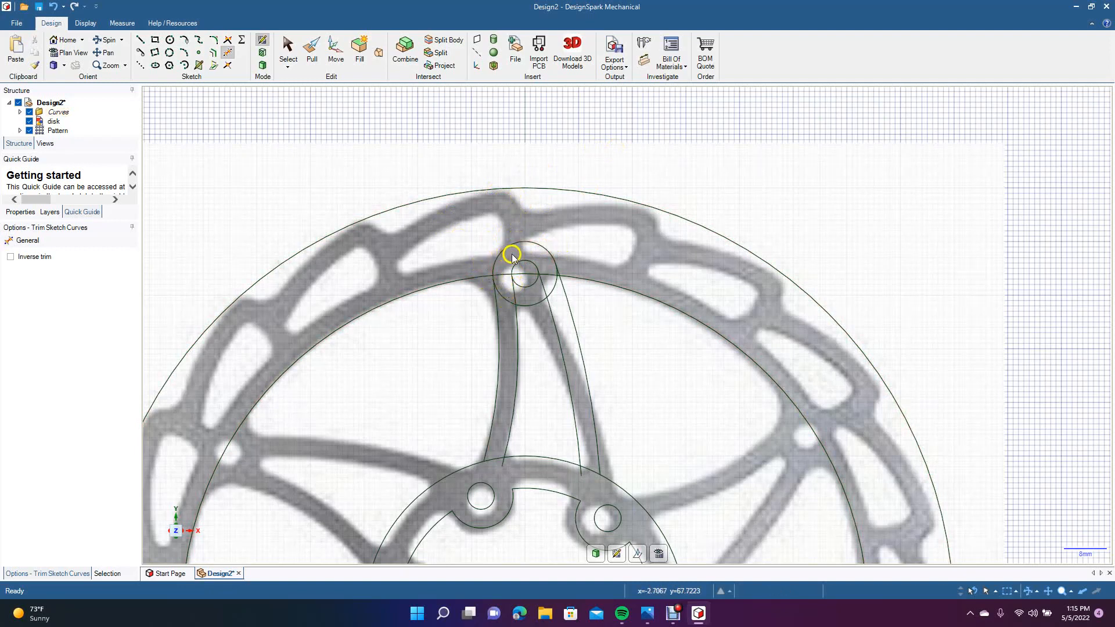
Step: Sketch a 135 mm diameter circle centred on the origin for the outer edge of the inner rim band
scroll(493, 328, down, 3)
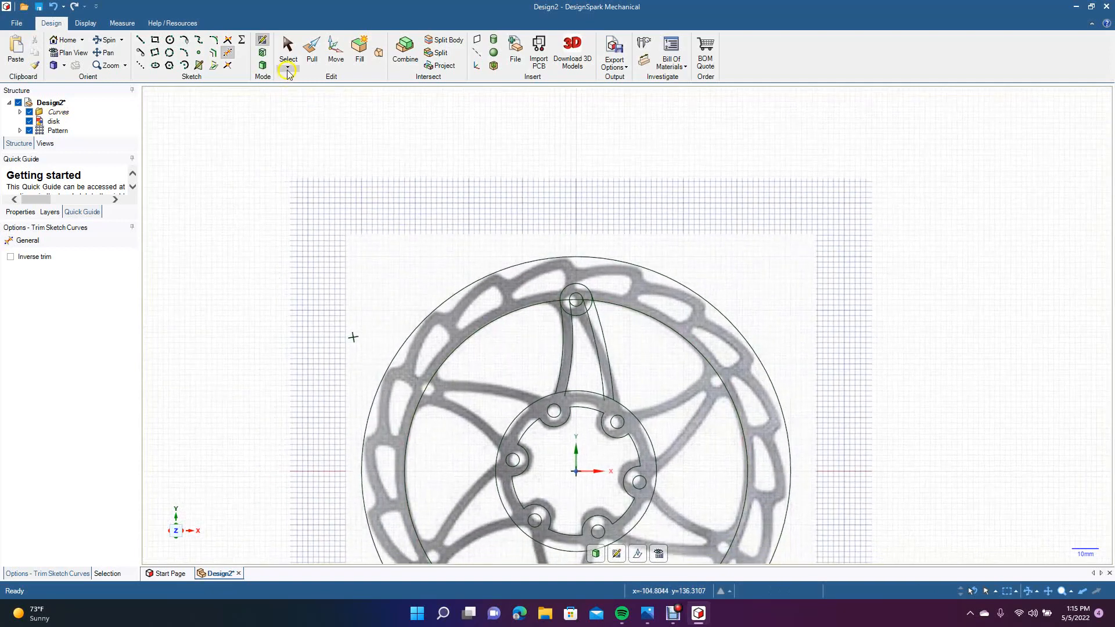
click(168, 41)
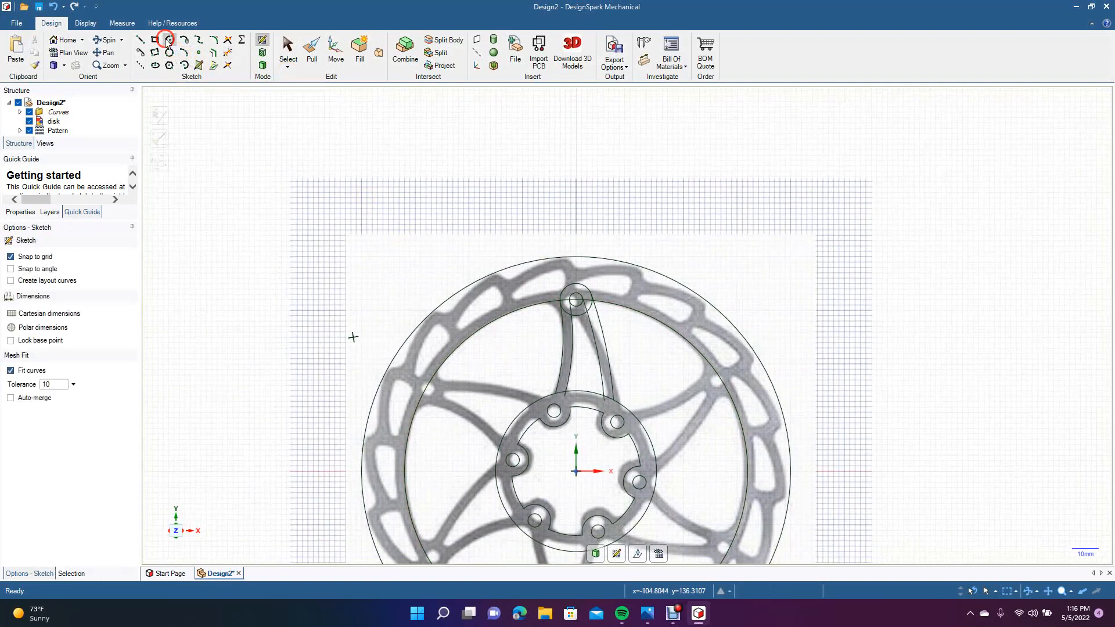
click(576, 471)
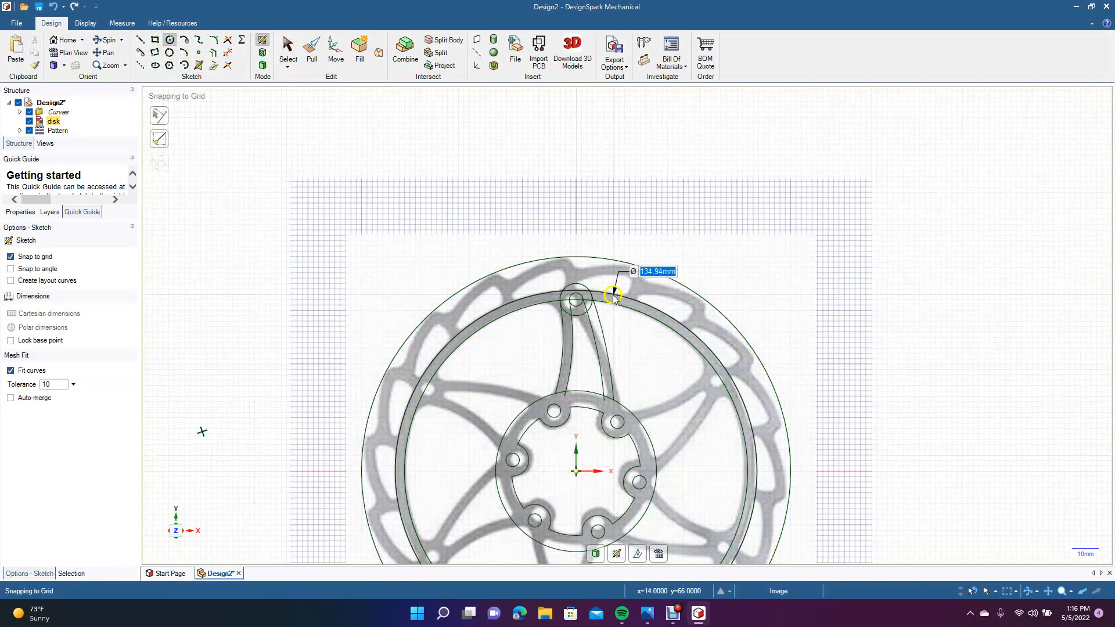
text(1)
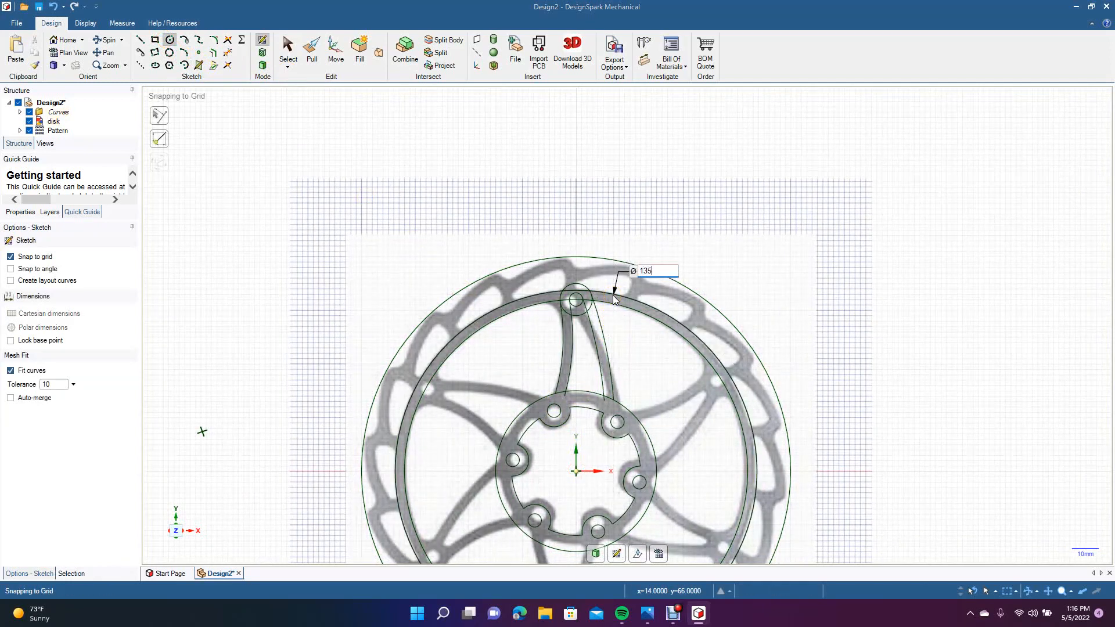
key(Return)
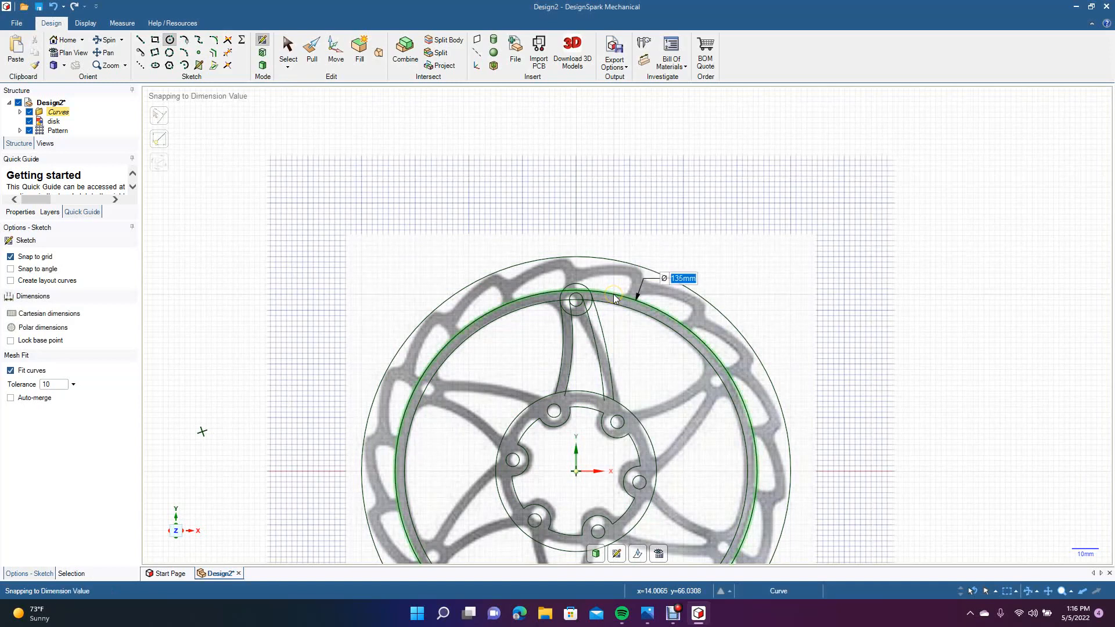
click(282, 45)
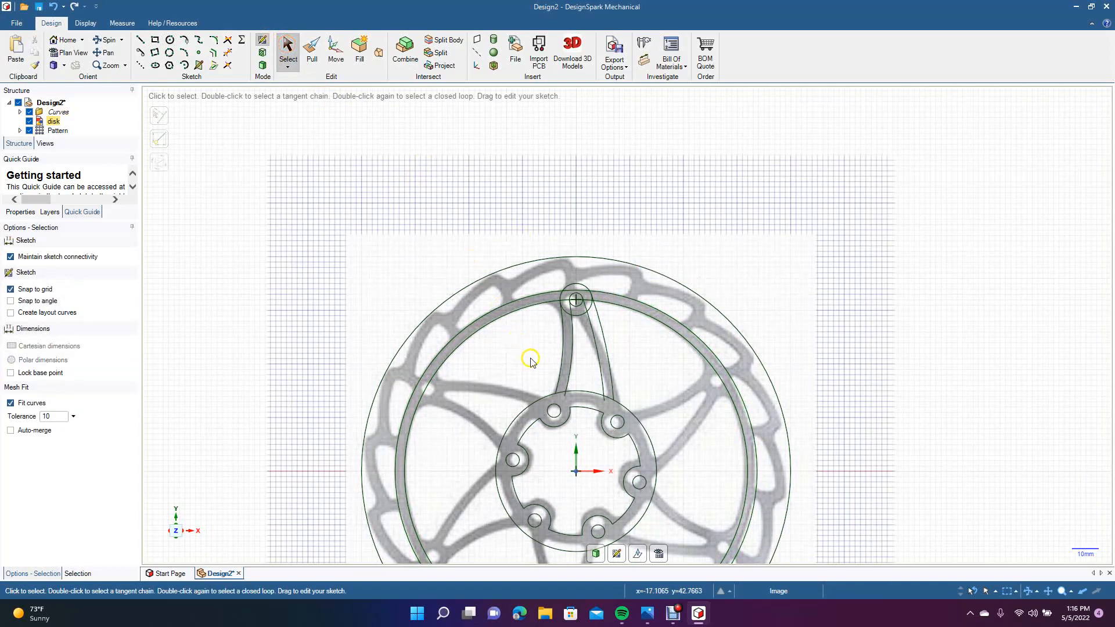
Step: Trim the upper part of the 12 mm circle around the top rim hole, above and within the rim band
scroll(530, 358, up, 3)
scroll(530, 358, up, 3)
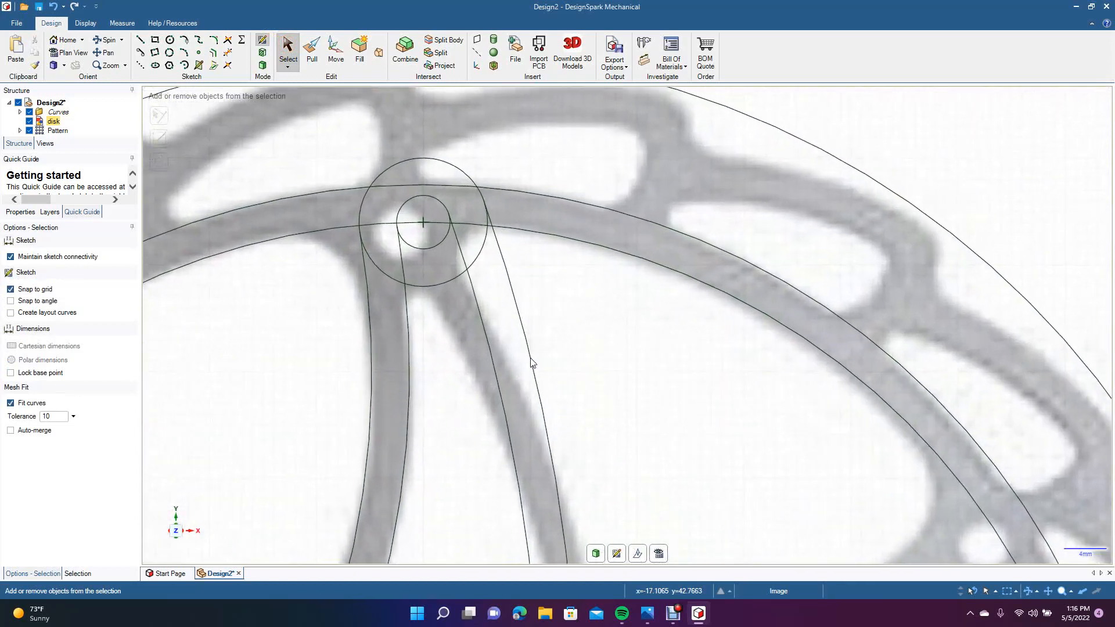
click(230, 53)
click(399, 166)
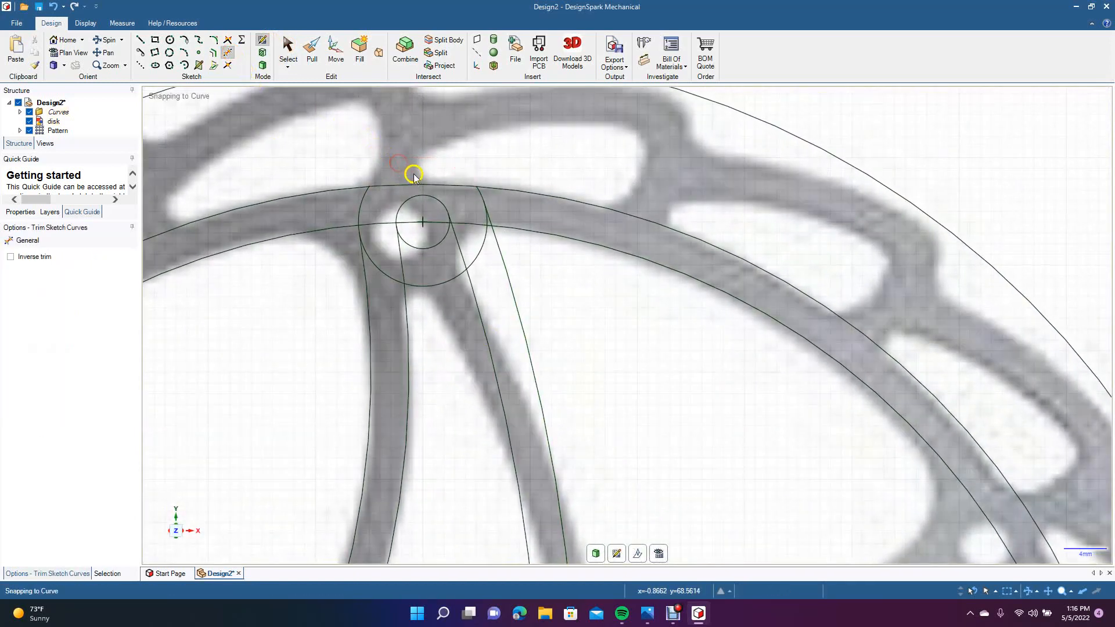
click(483, 197)
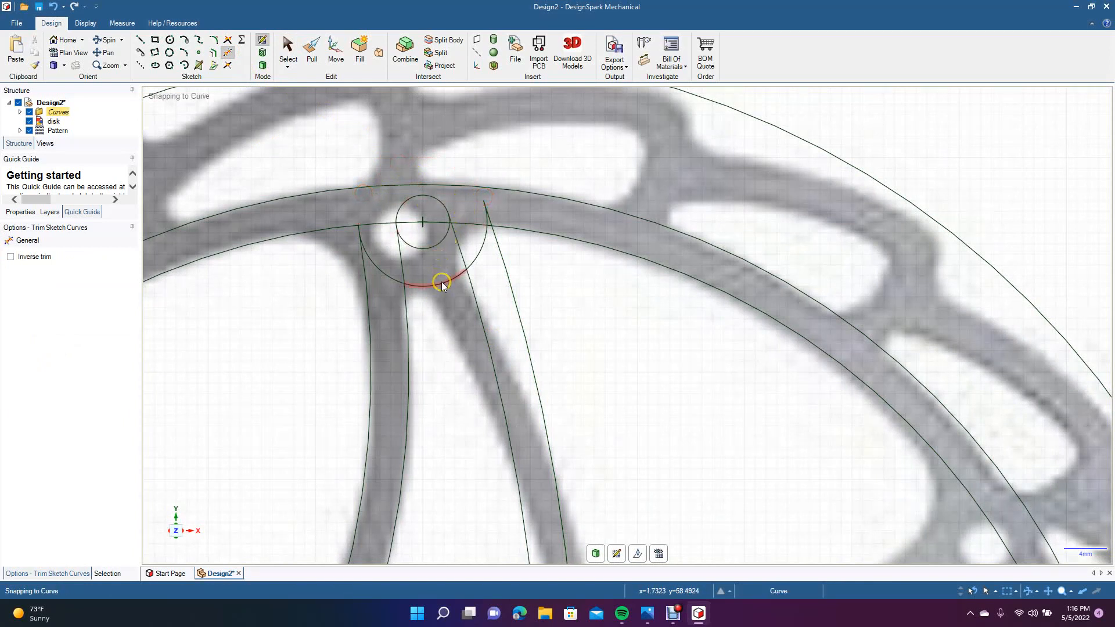
Step: Trim the inner spoke arcs inside the 12 mm circle and that circle's side remnants, keeping only its short arc between the spokes
click(400, 255)
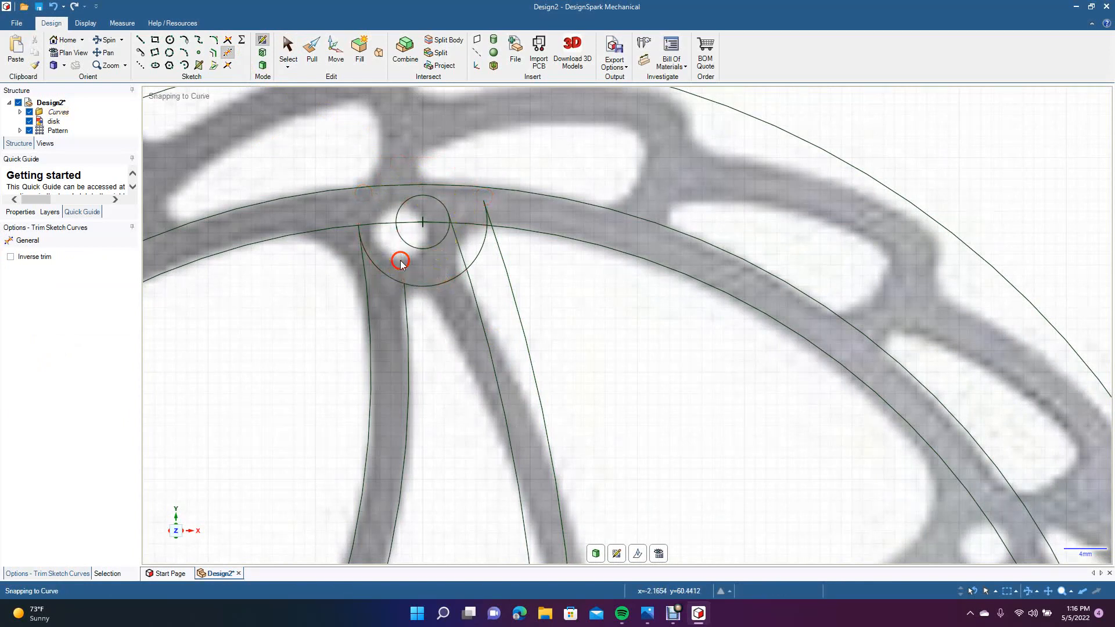
click(460, 251)
click(488, 215)
click(487, 239)
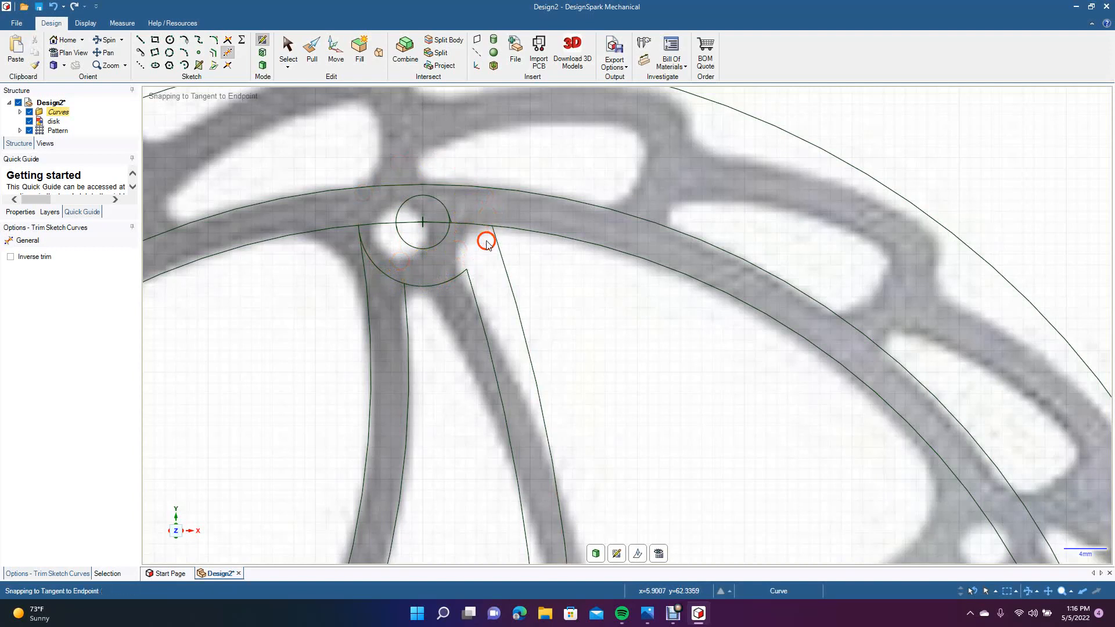
click(370, 261)
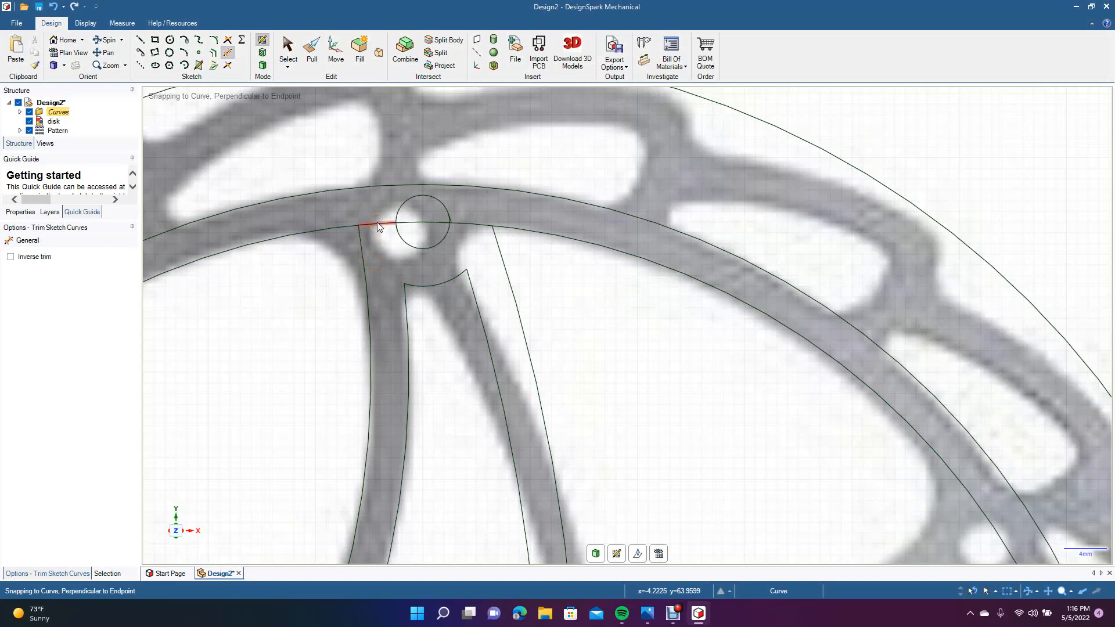
Step: Trim the inner rim circle's segments between the two outer spoke arcs, including the piece crossing the 5 mm hole
click(378, 224)
click(467, 224)
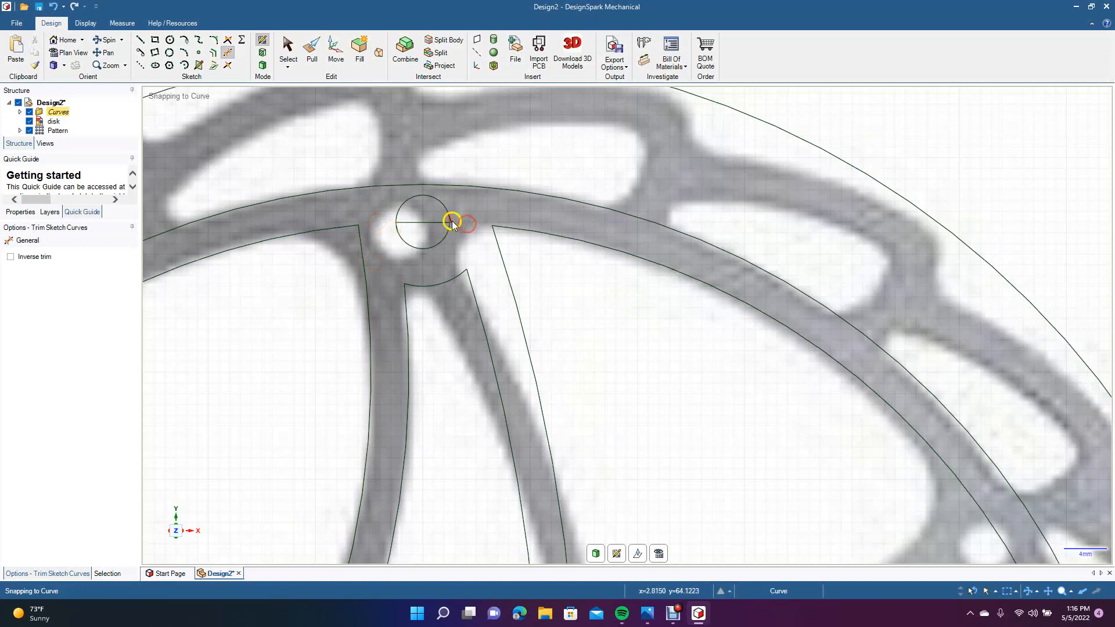
click(452, 223)
Step: Trim the 5 mm hole circle at the top of the rim, and undo those trims
click(397, 211)
click(418, 249)
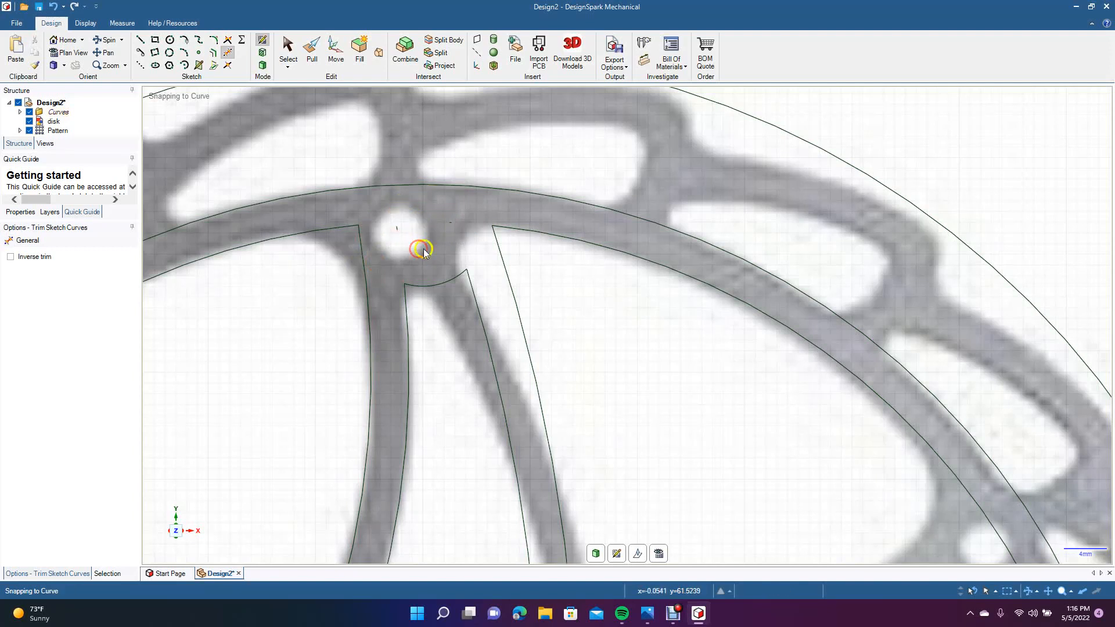
key(ctrl+z)
key(ctrl+z)
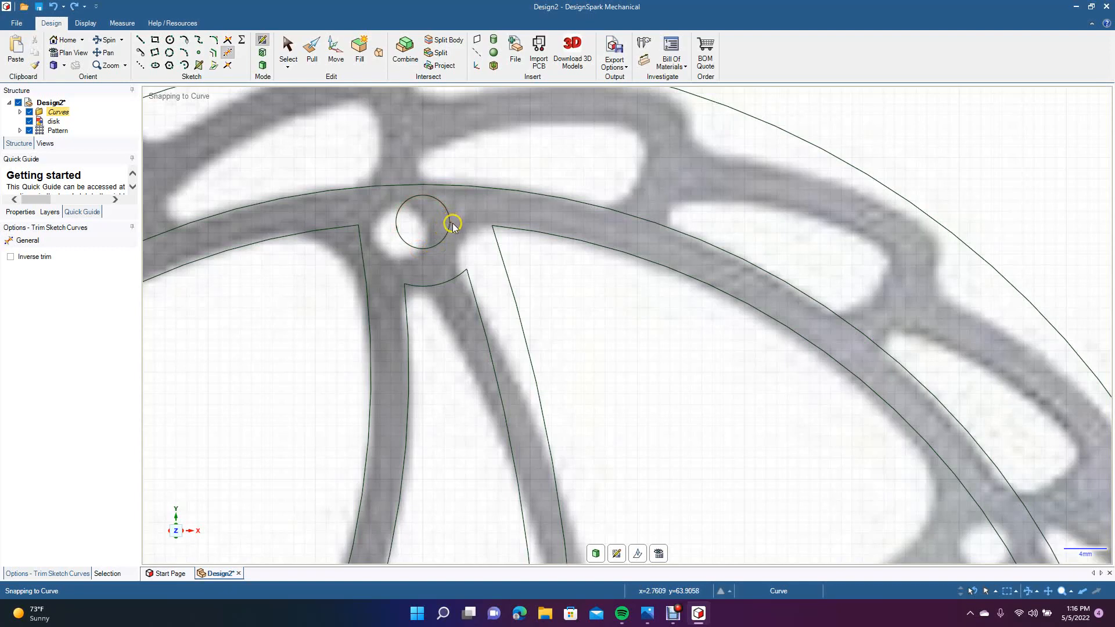
Step: Trim the small leftover stubs on both sides of the 5 mm hole circle at the top of the rim
scroll(451, 224, up, 3)
click(105, 52)
drag(267, 291, 423, 353)
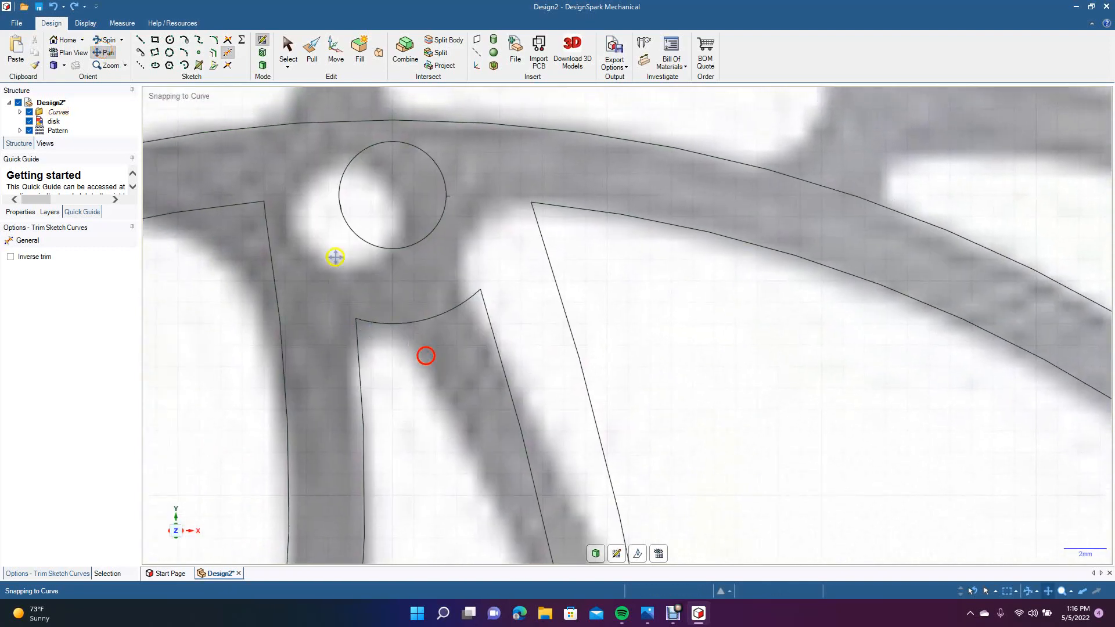
click(228, 54)
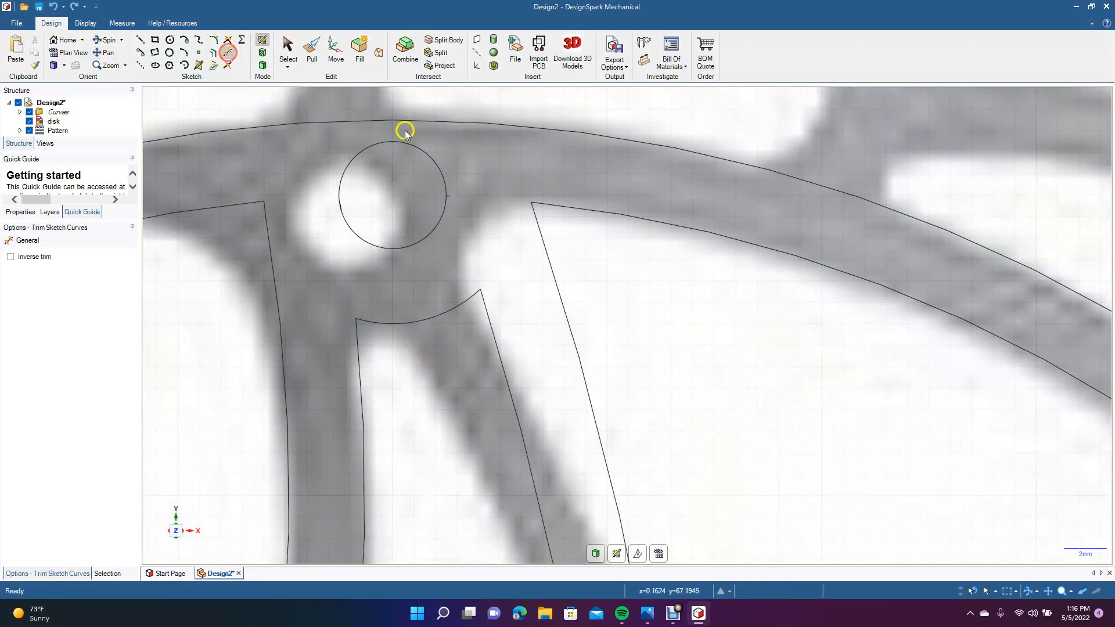
click(451, 197)
click(341, 207)
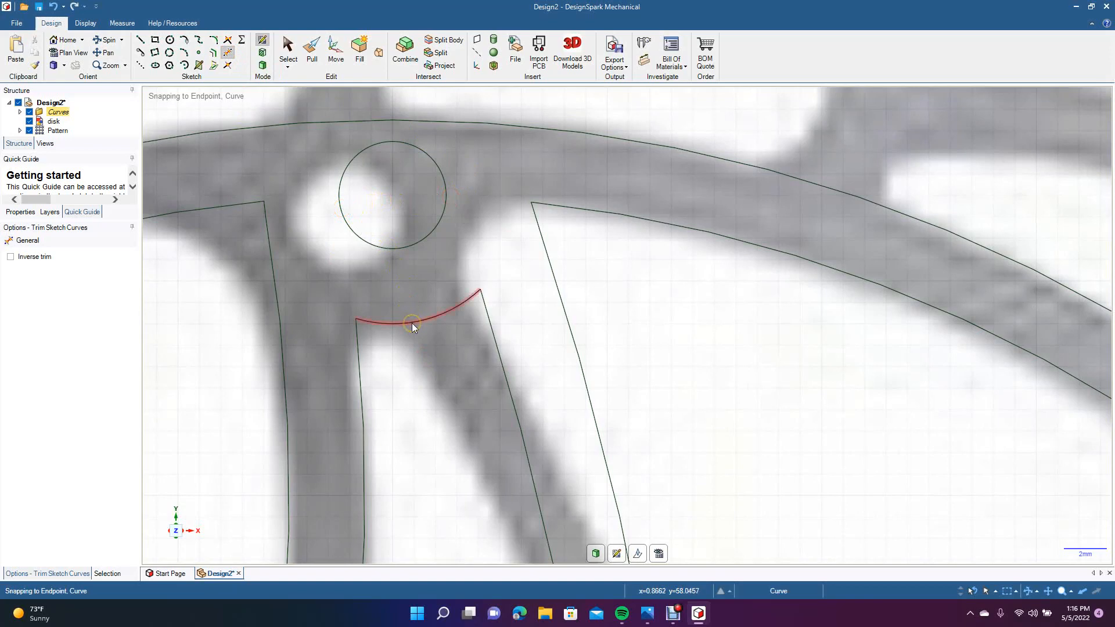
Step: Round both corners where the outer spoke arcs meet the inner rim circle to 6 mm diameter, and trim the leftover stub beside the first fillet
scroll(412, 323, down, 3)
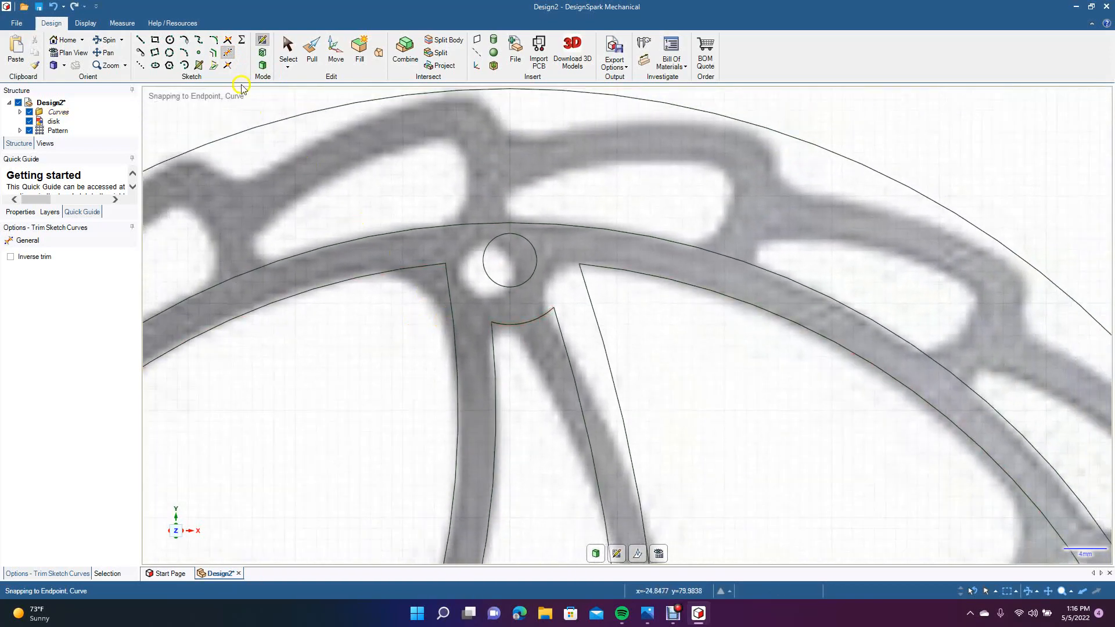
click(213, 39)
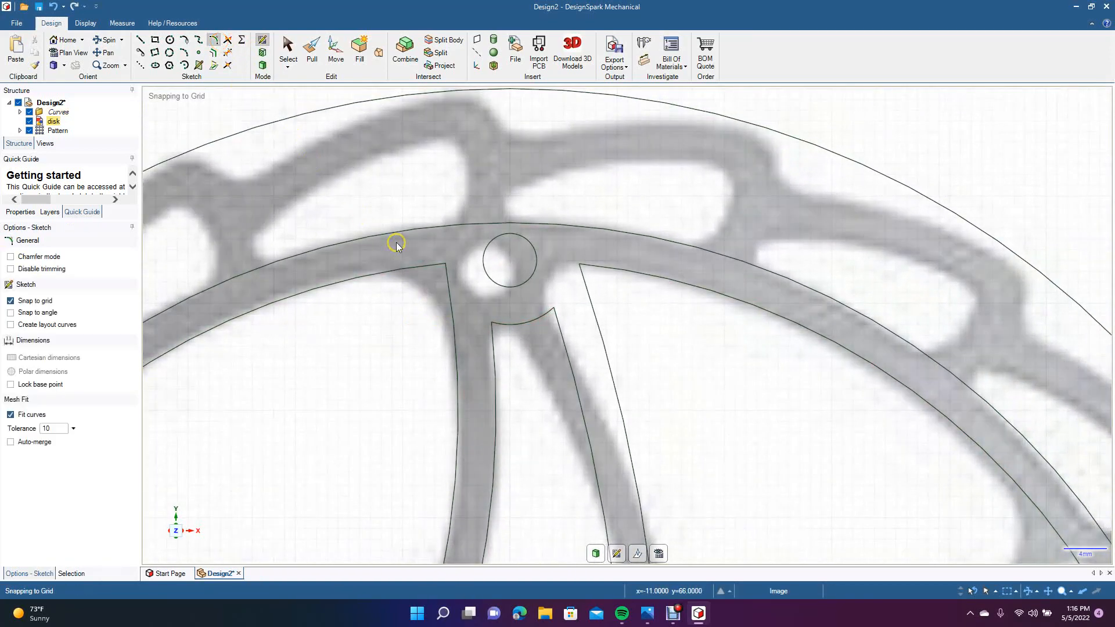
click(410, 268)
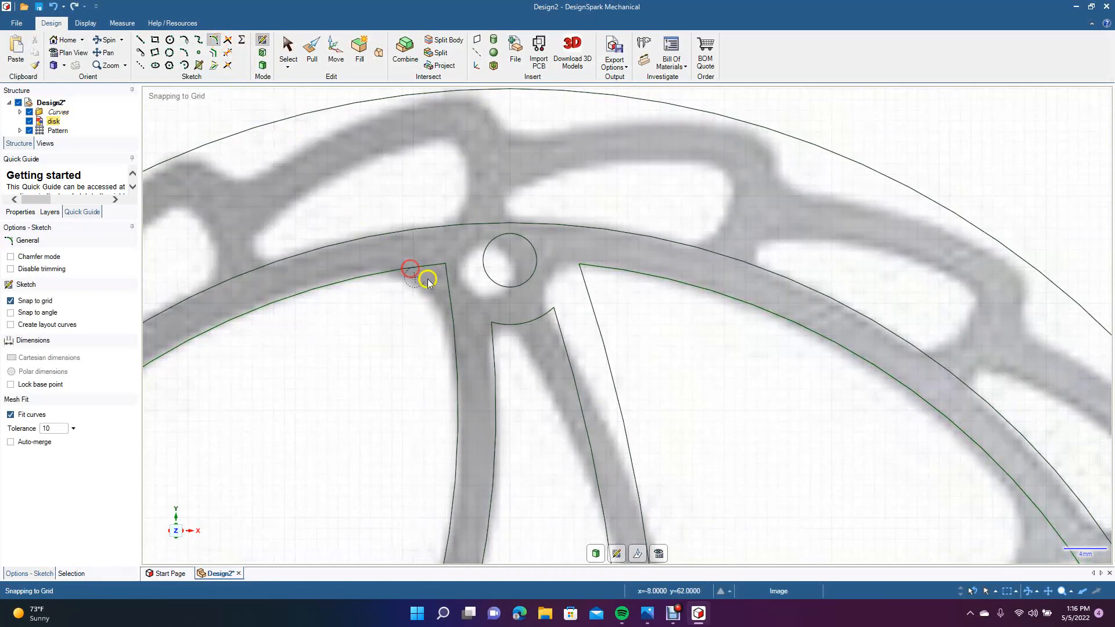
click(453, 302)
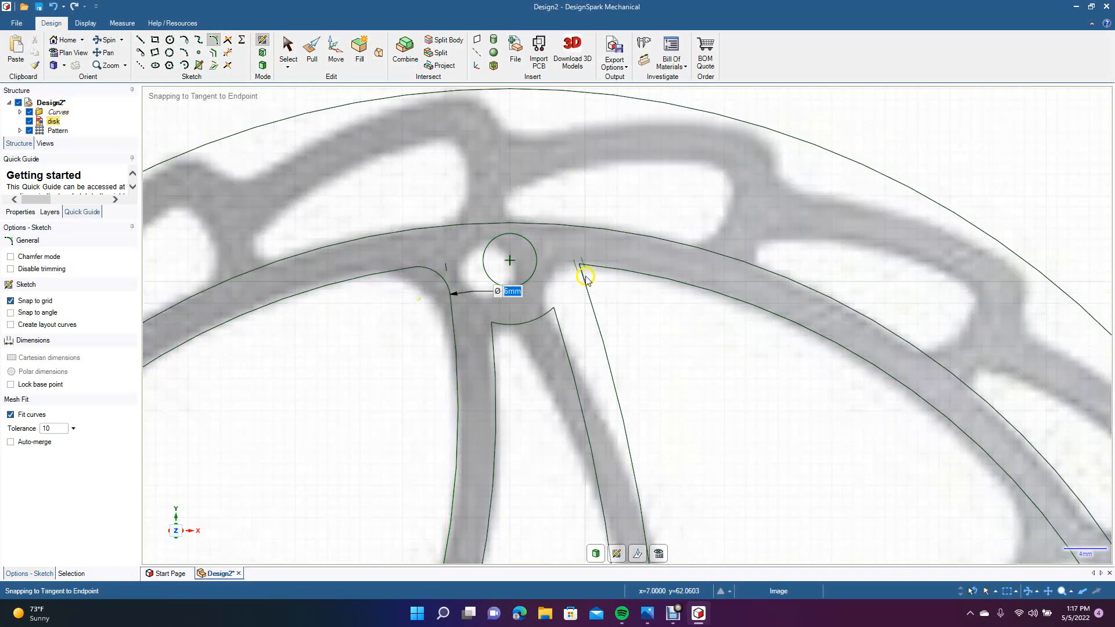
click(608, 268)
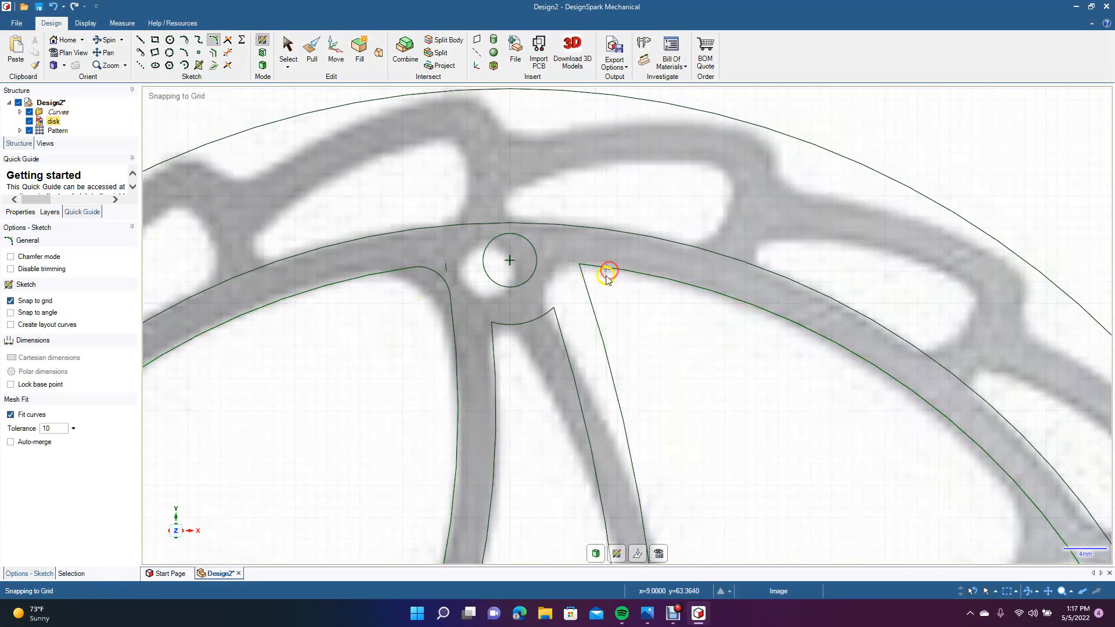
click(592, 317)
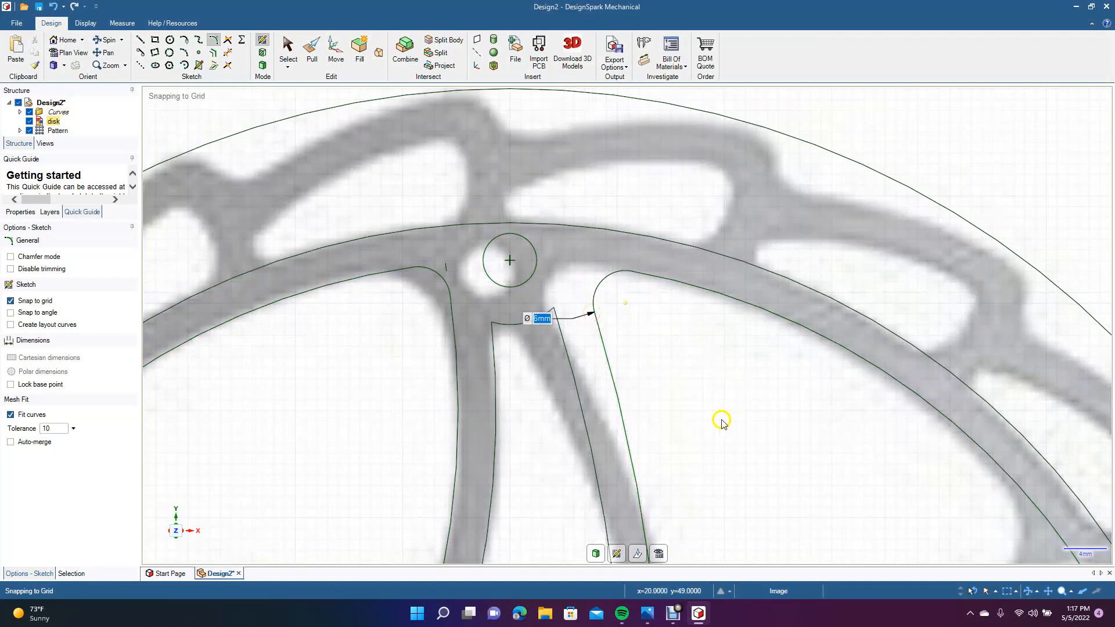
click(288, 47)
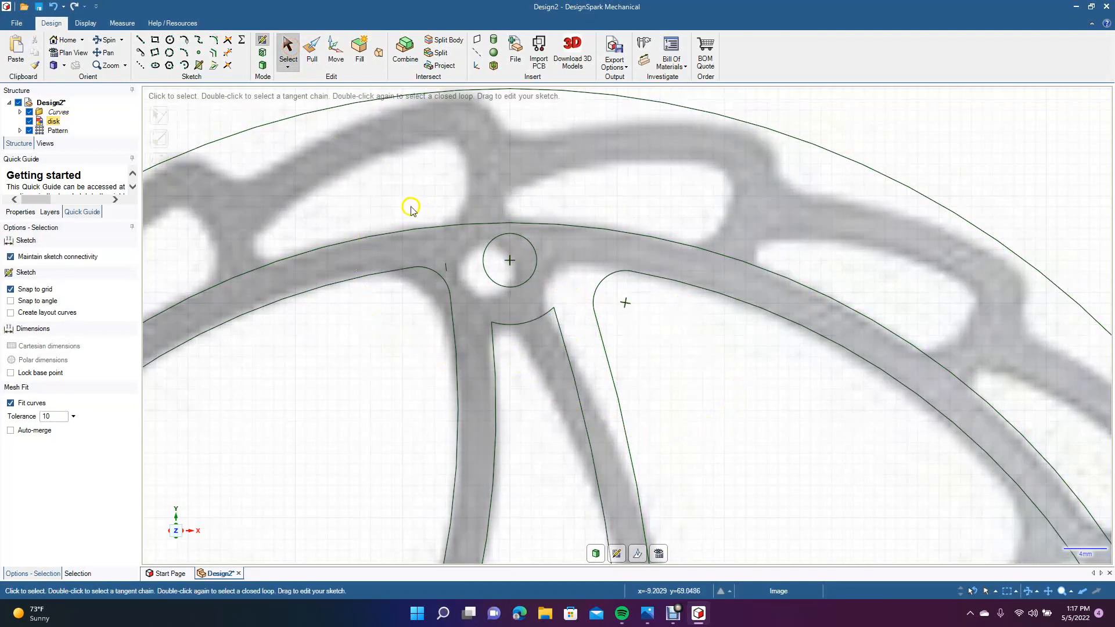
click(227, 54)
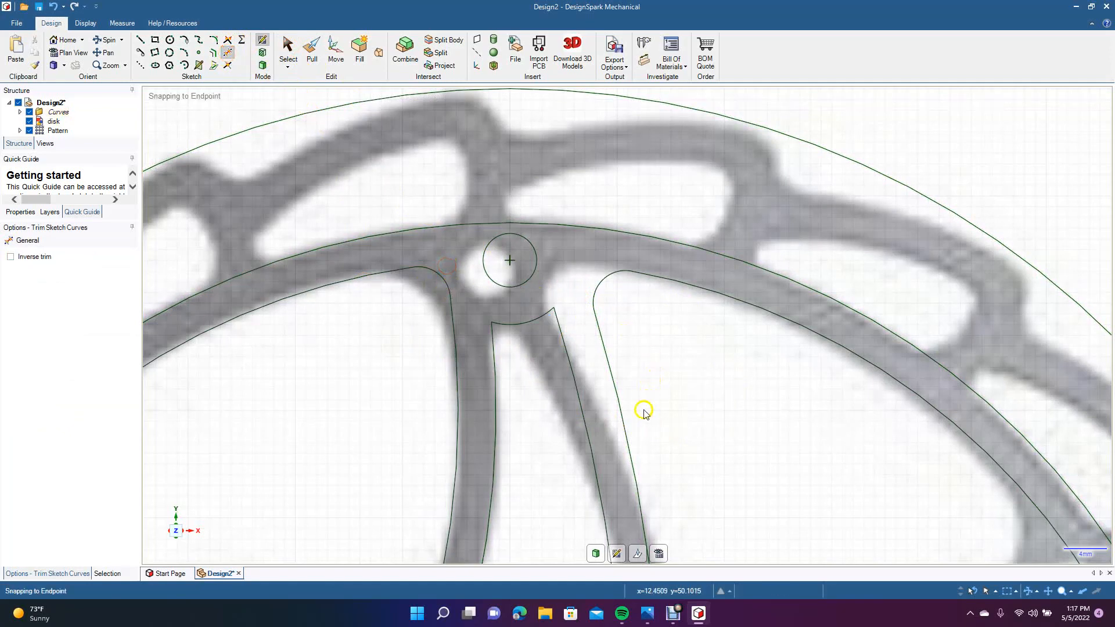
Step: Round both lower corners of the window between the spokes, where the inner spoke arcs meet the hub circle, to 5 mm diameter
scroll(589, 440, down, 3)
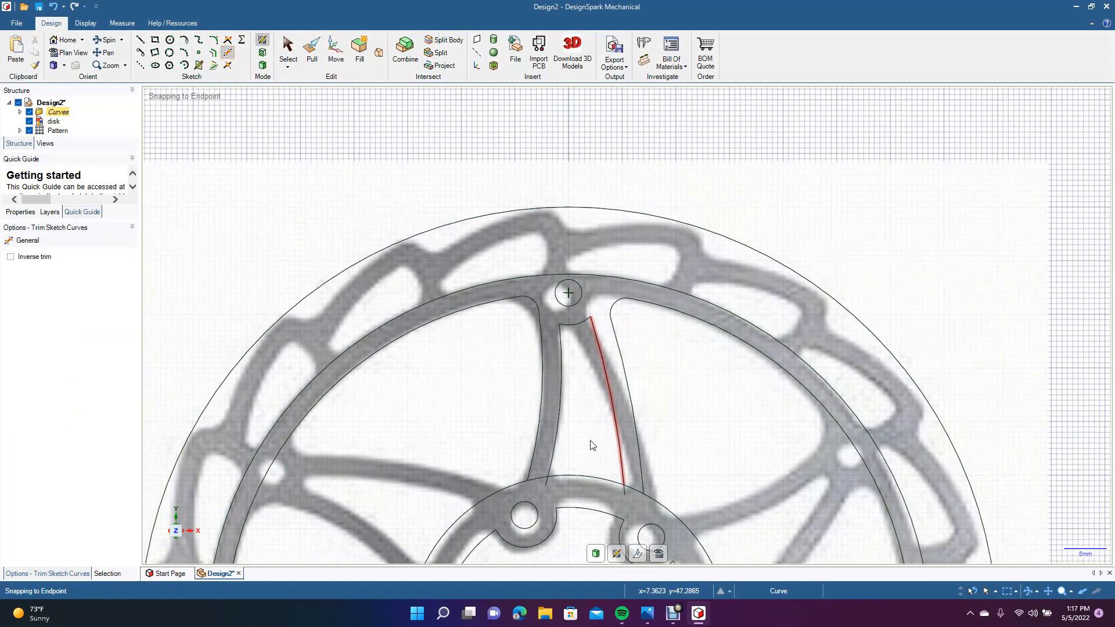
click(212, 39)
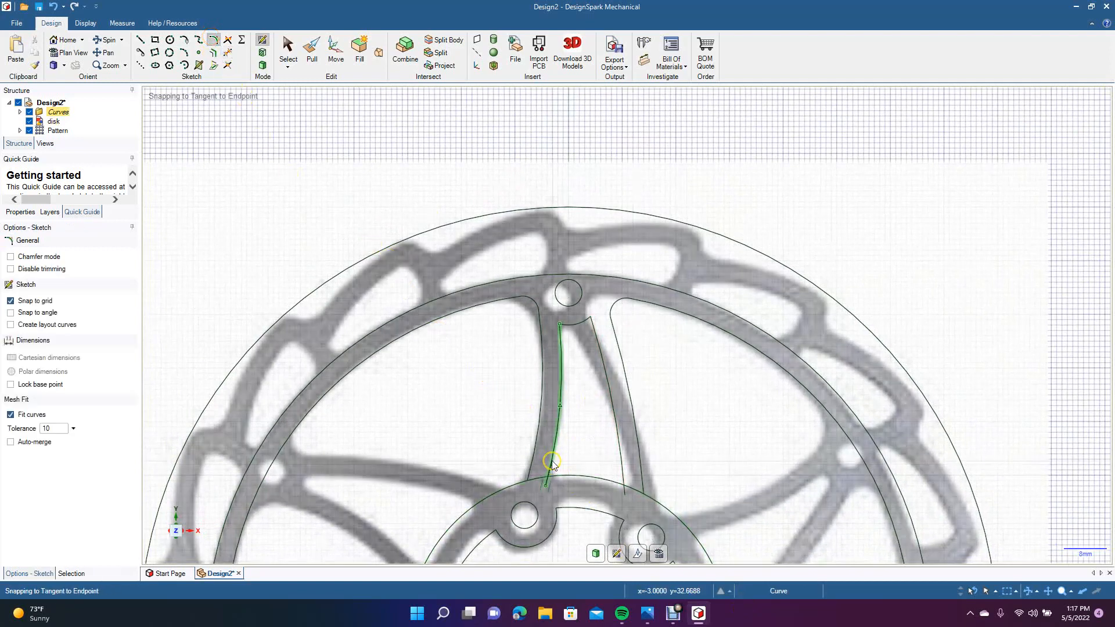
click(552, 464)
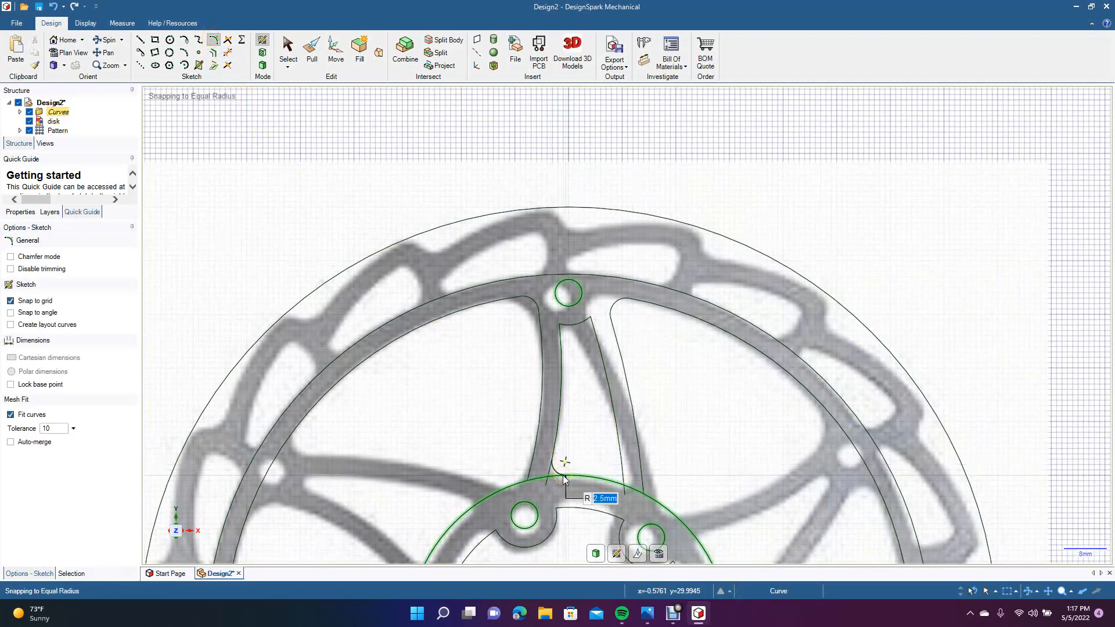
click(566, 475)
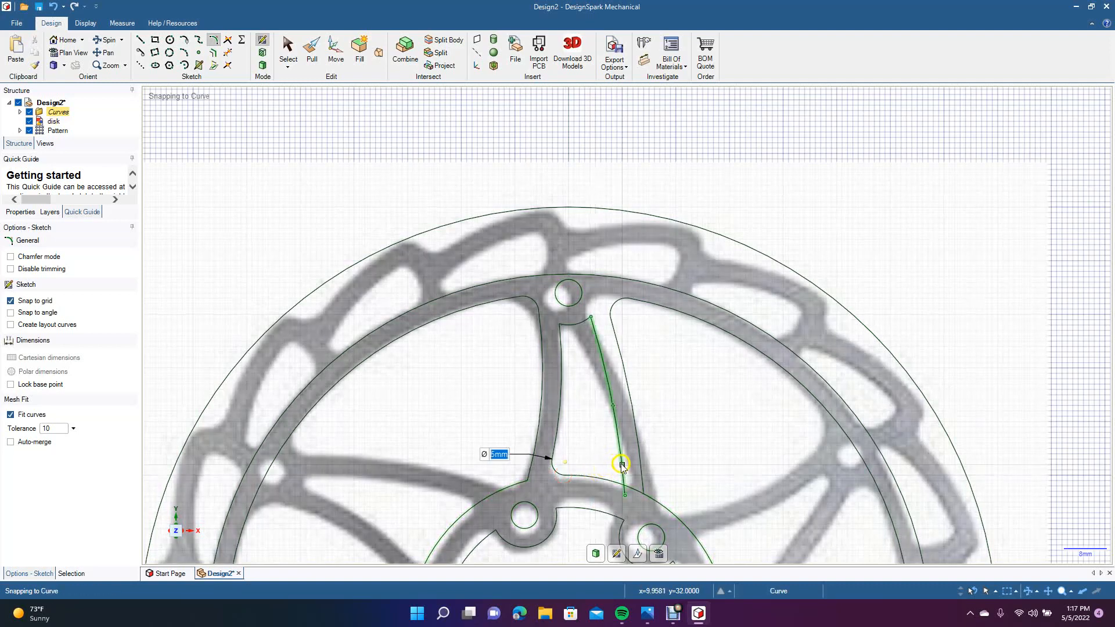
click(621, 465)
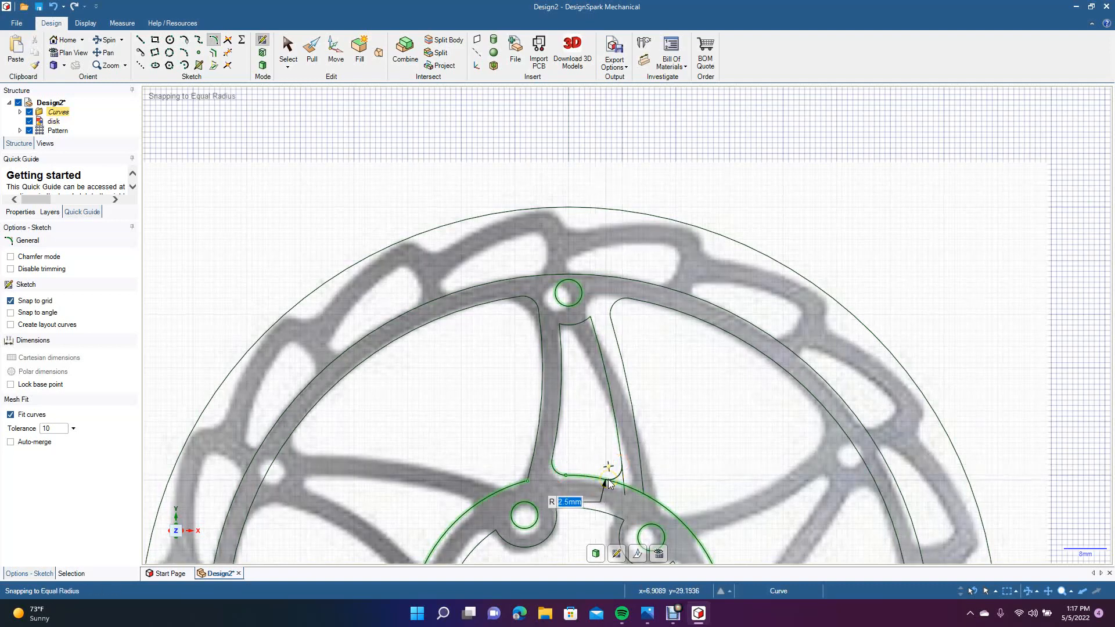
click(608, 482)
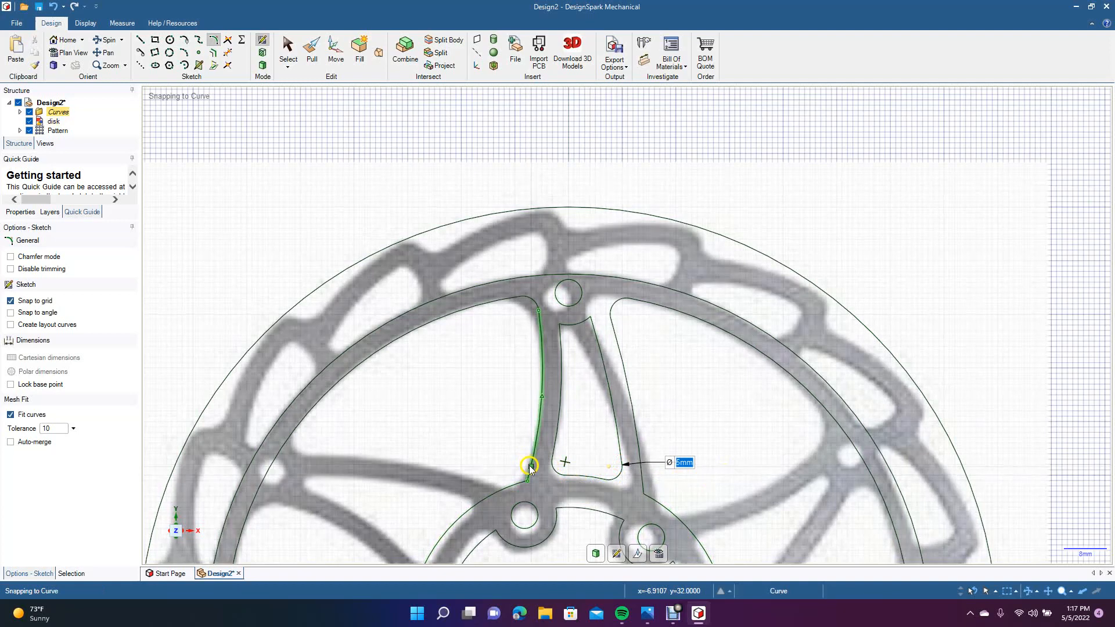
Step: Round the two outer corners where the outer spoke arcs meet the hub circle to 12 mm diameter
click(530, 468)
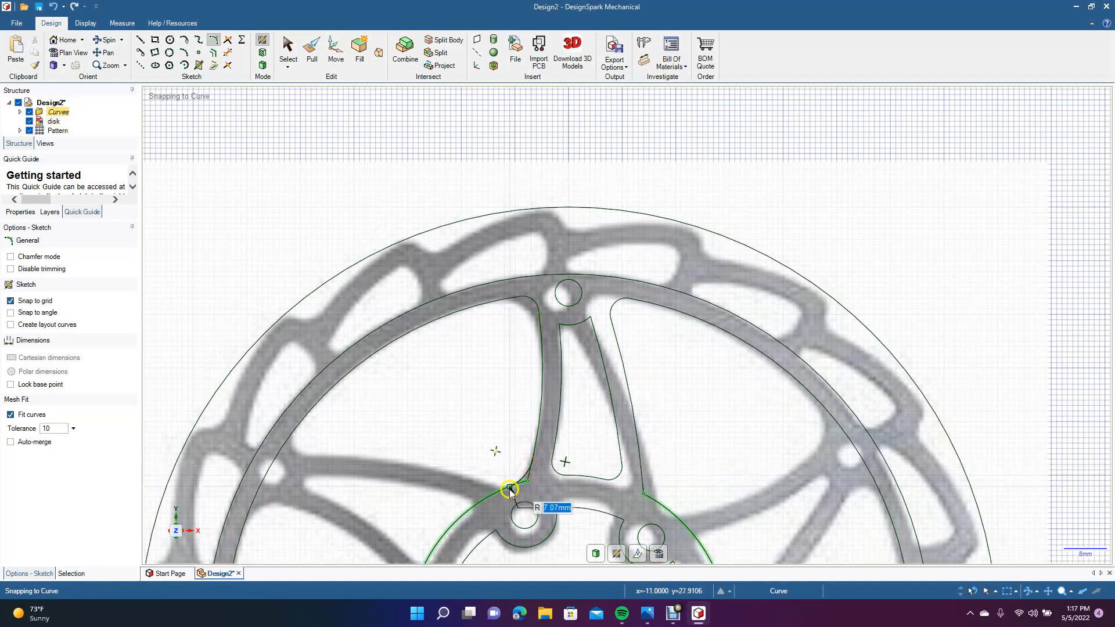
click(515, 488)
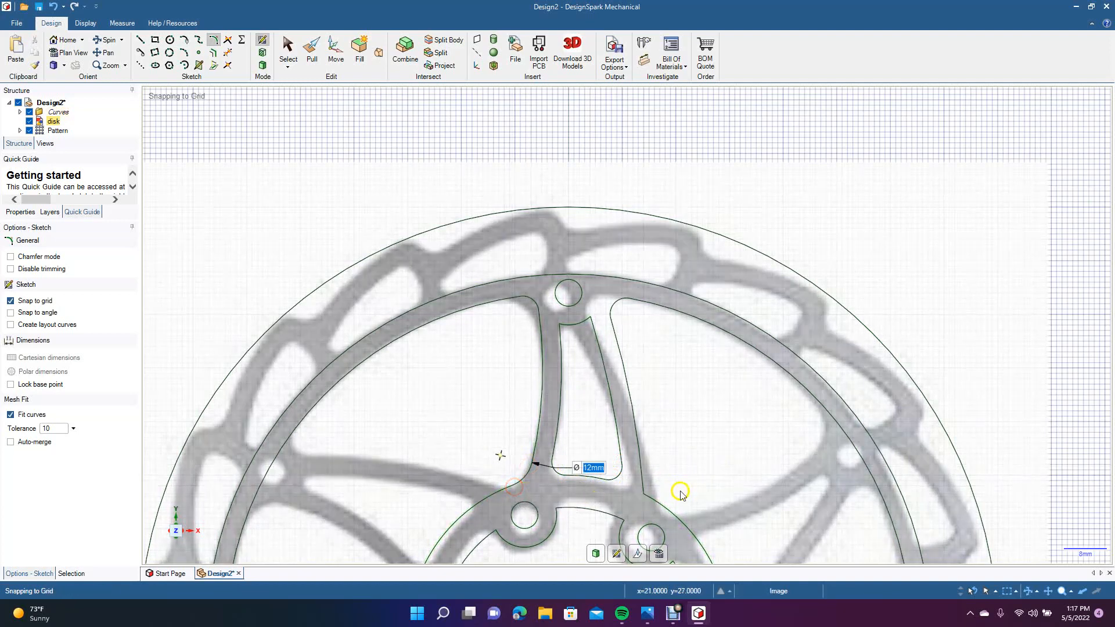
click(641, 469)
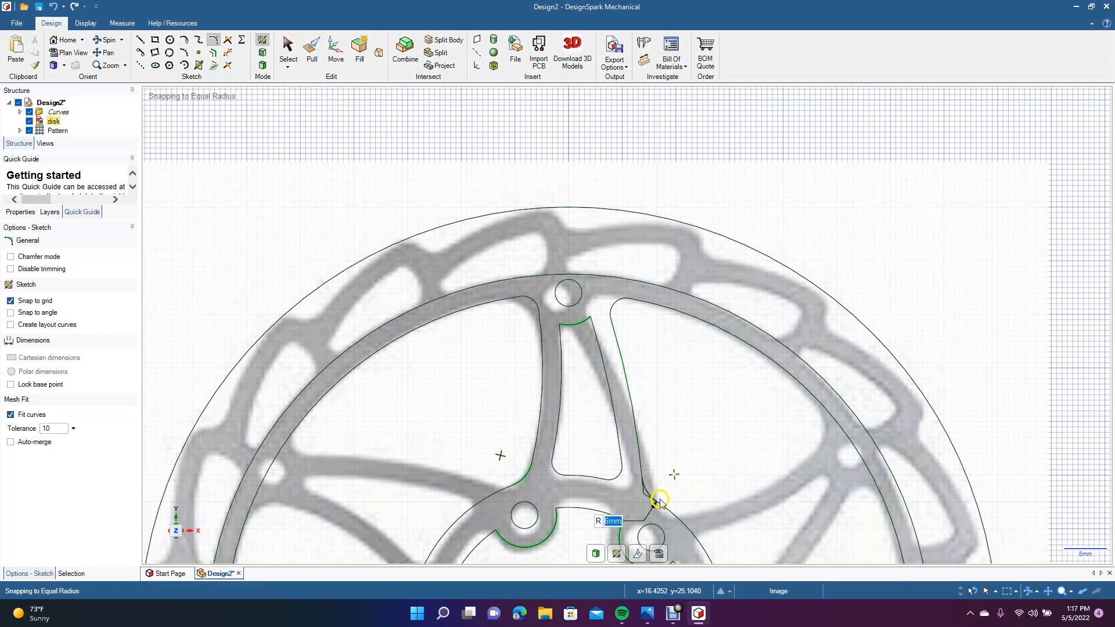
click(656, 502)
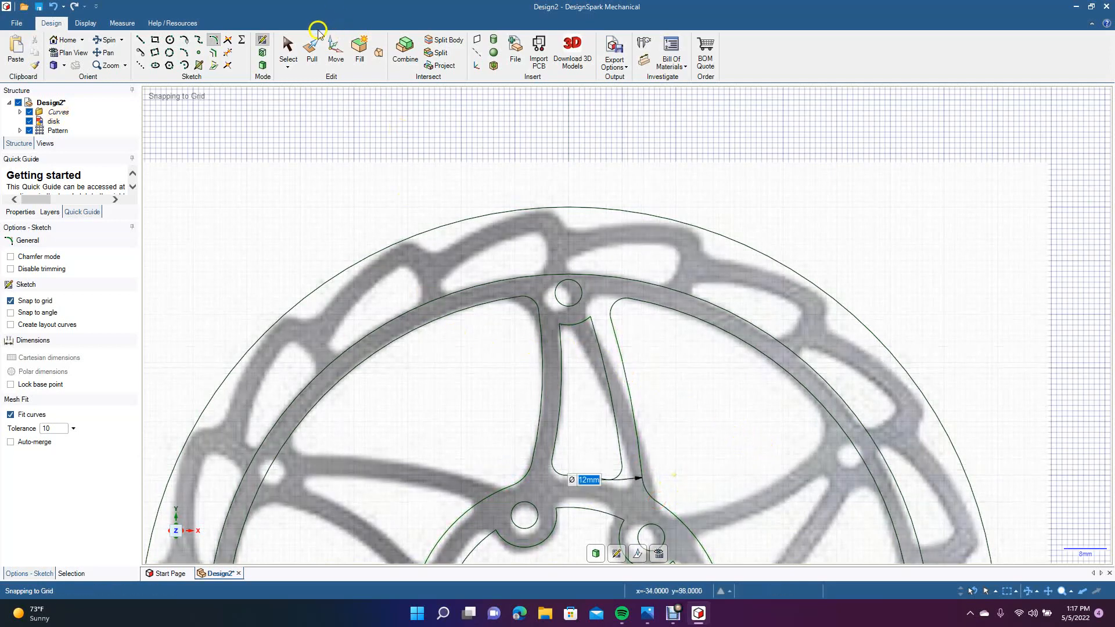
click(287, 48)
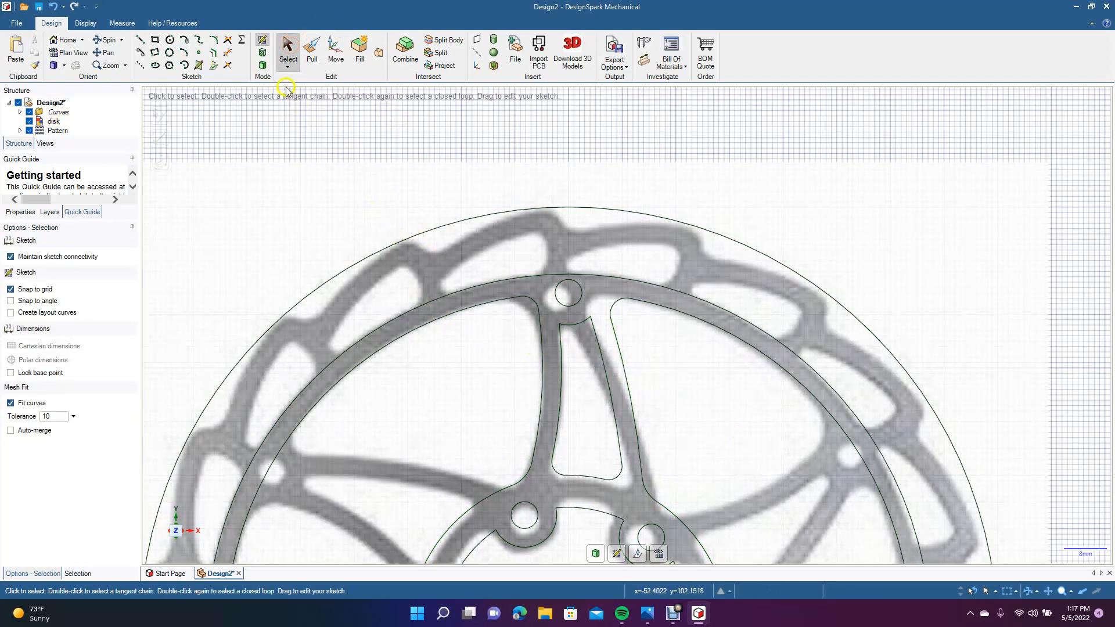
Step: Round both upper corners of the window between the spokes, below the top rim hole, to 5 mm diameter
click(216, 43)
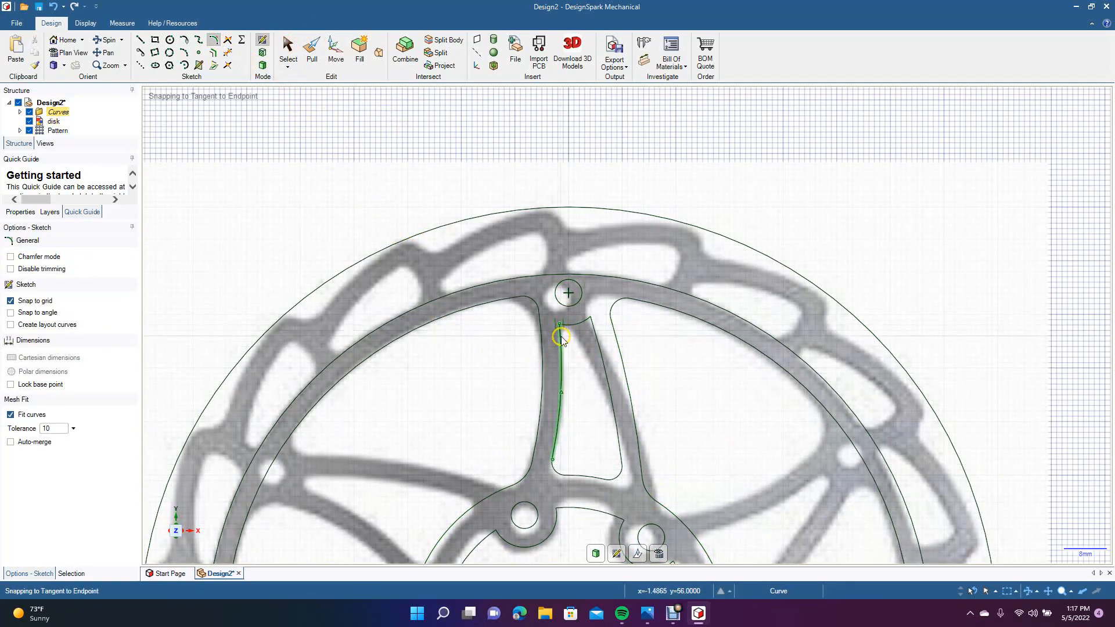
click(562, 339)
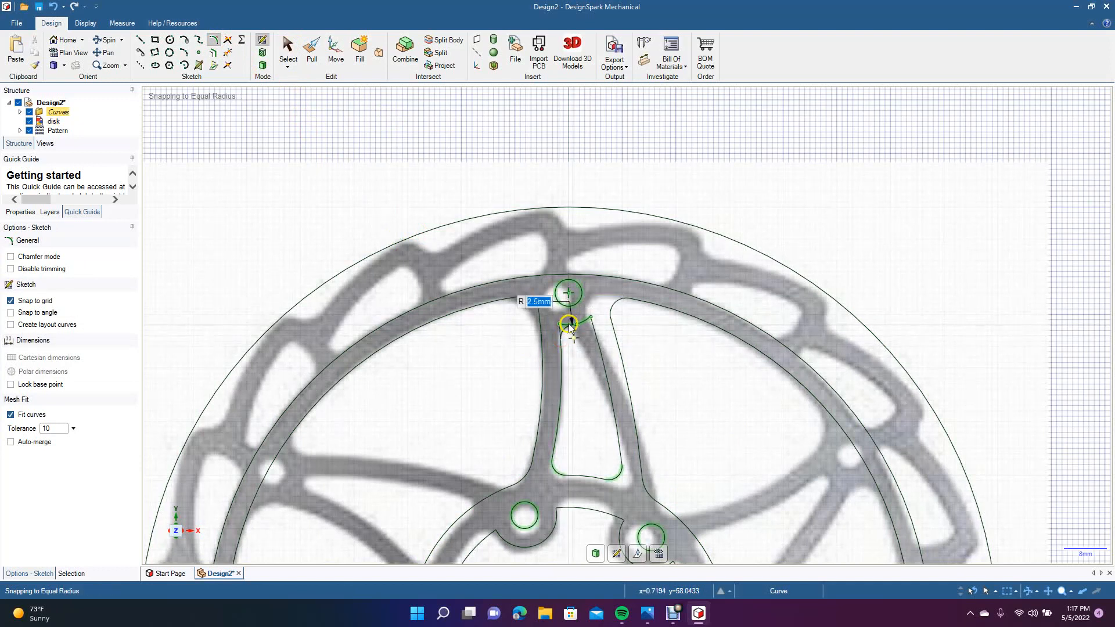
click(569, 326)
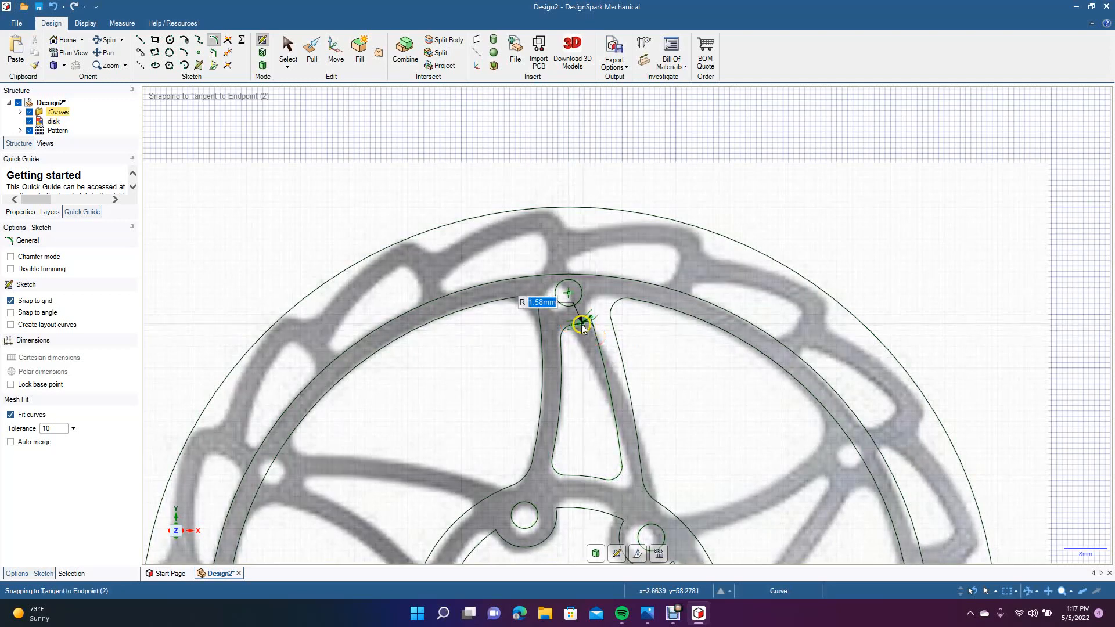
click(582, 327)
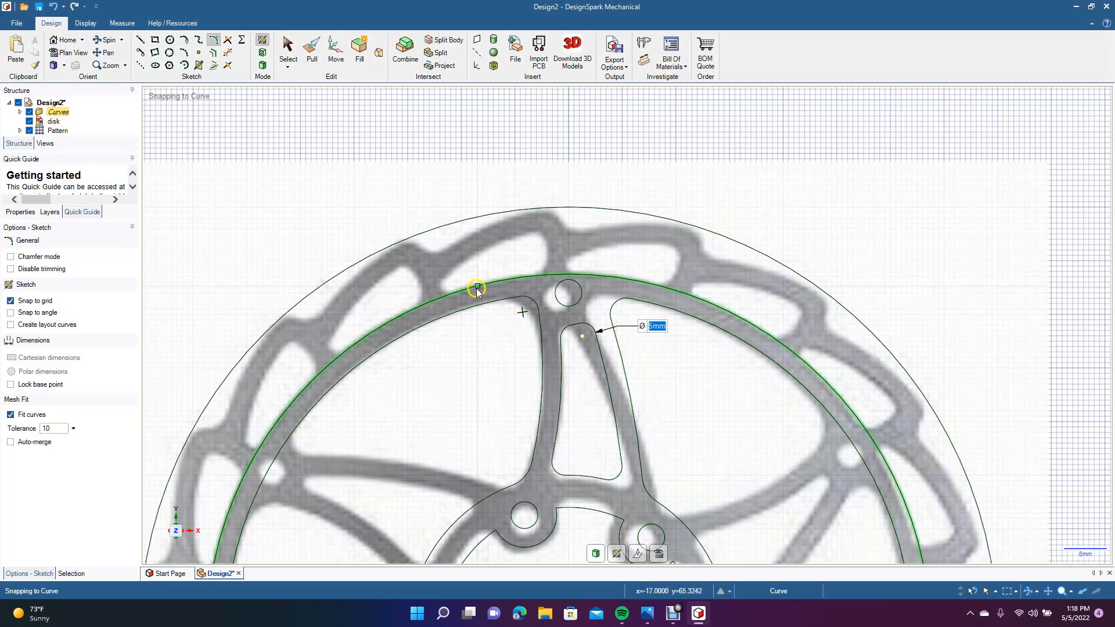
click(288, 49)
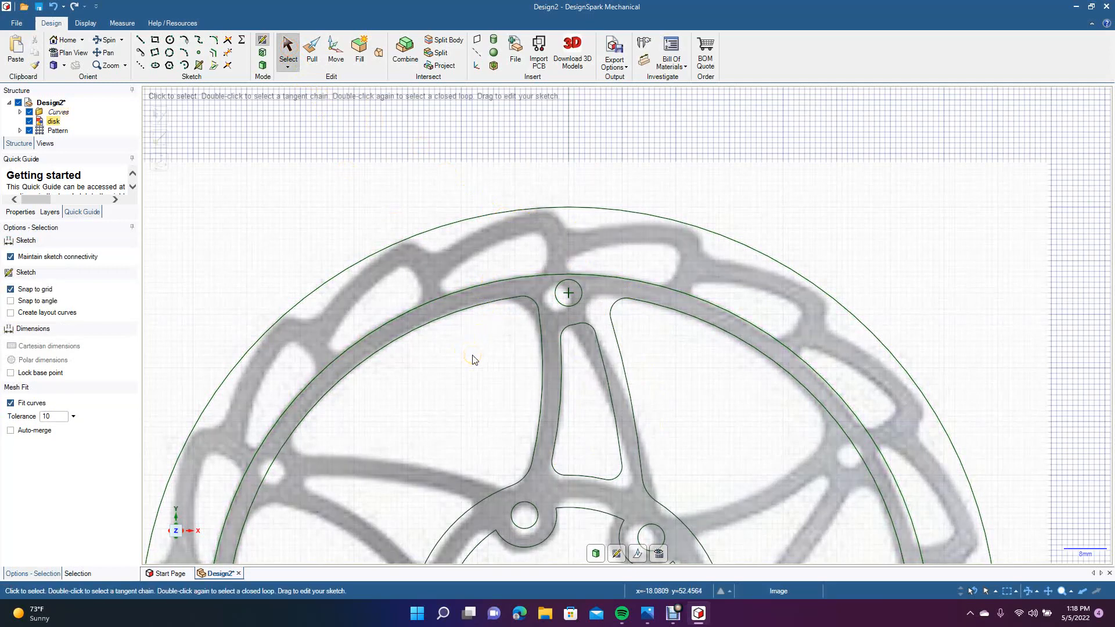
Step: Delete the outer circle of the rim band that passes just above the 5 mm hole
click(507, 281)
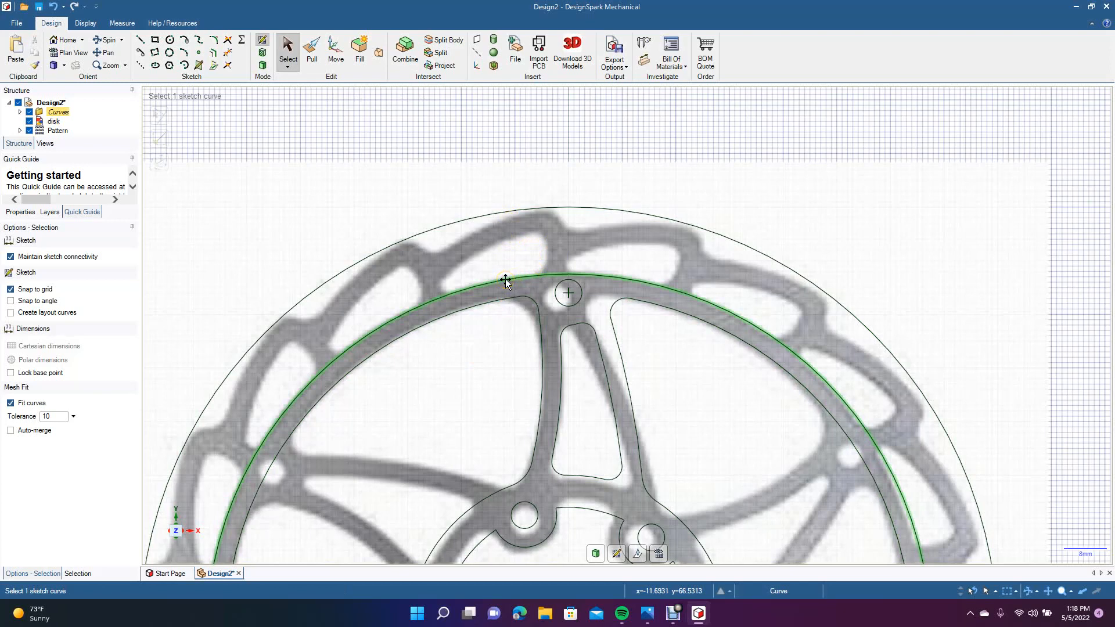
click(593, 258)
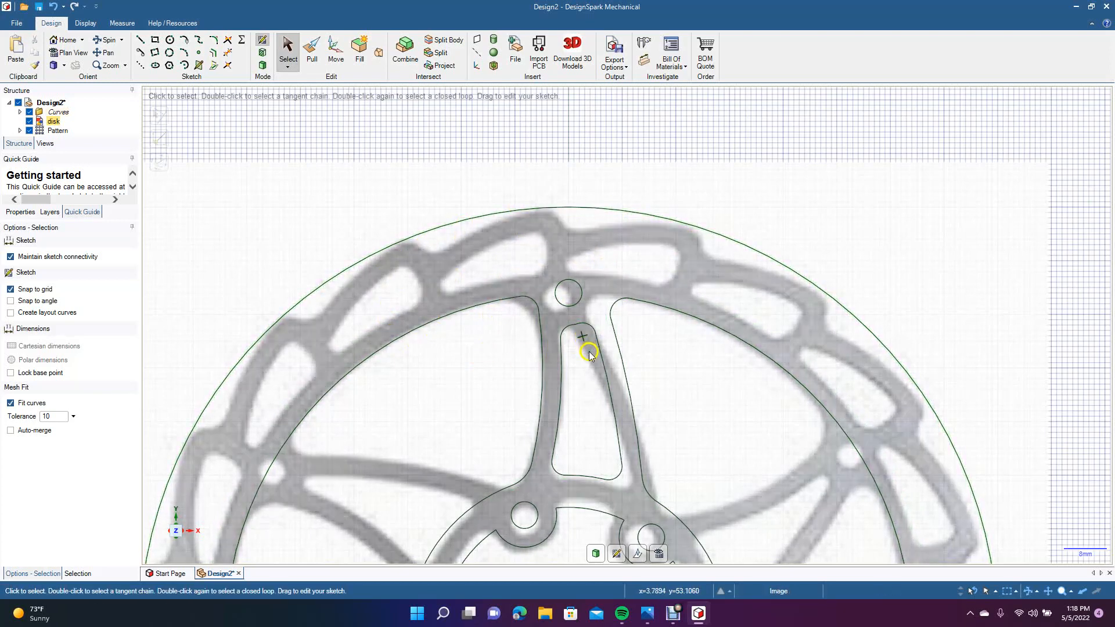
click(490, 284)
ctrl+scroll(490, 284, down, 5)
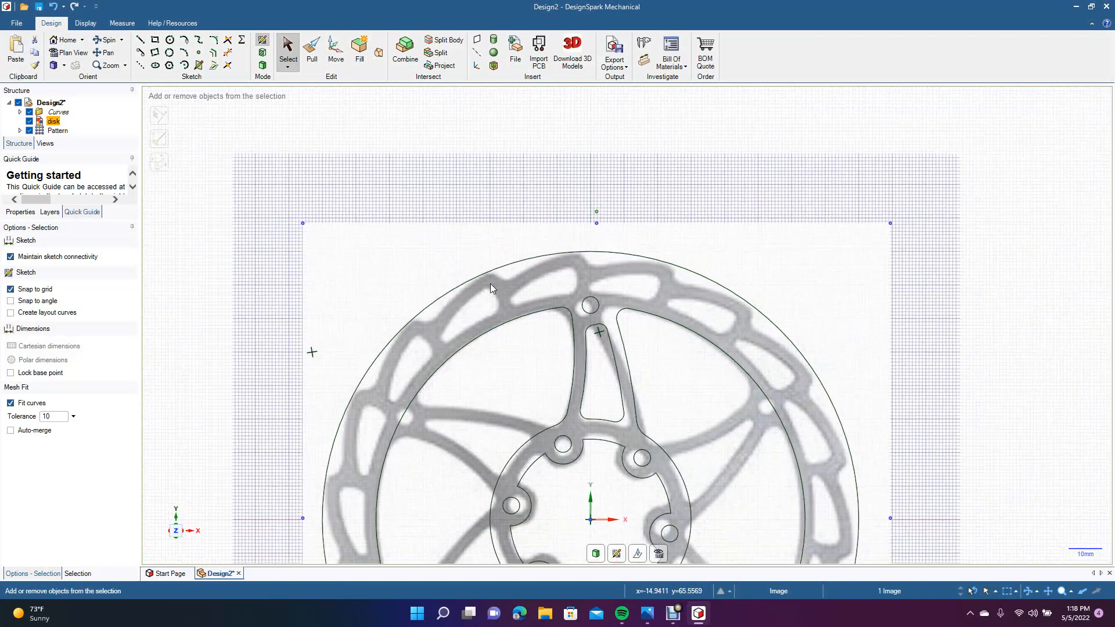
click(520, 183)
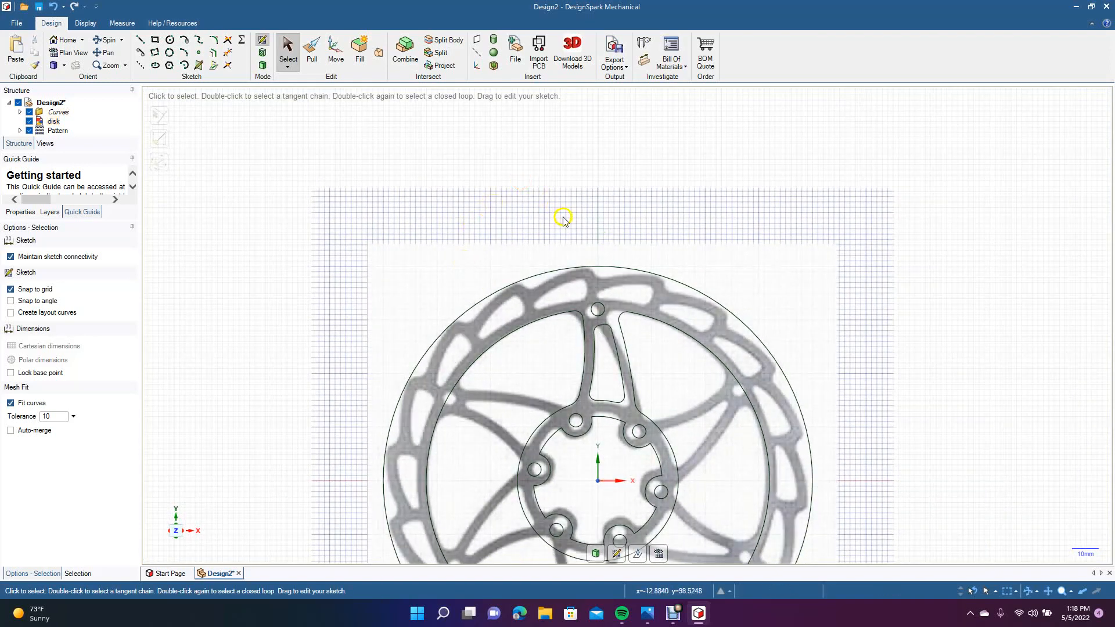
Step: Pattern the top spoke curves and rim hole around the disc centre as six instances spaced 60° apart
drag(545, 203, 652, 409)
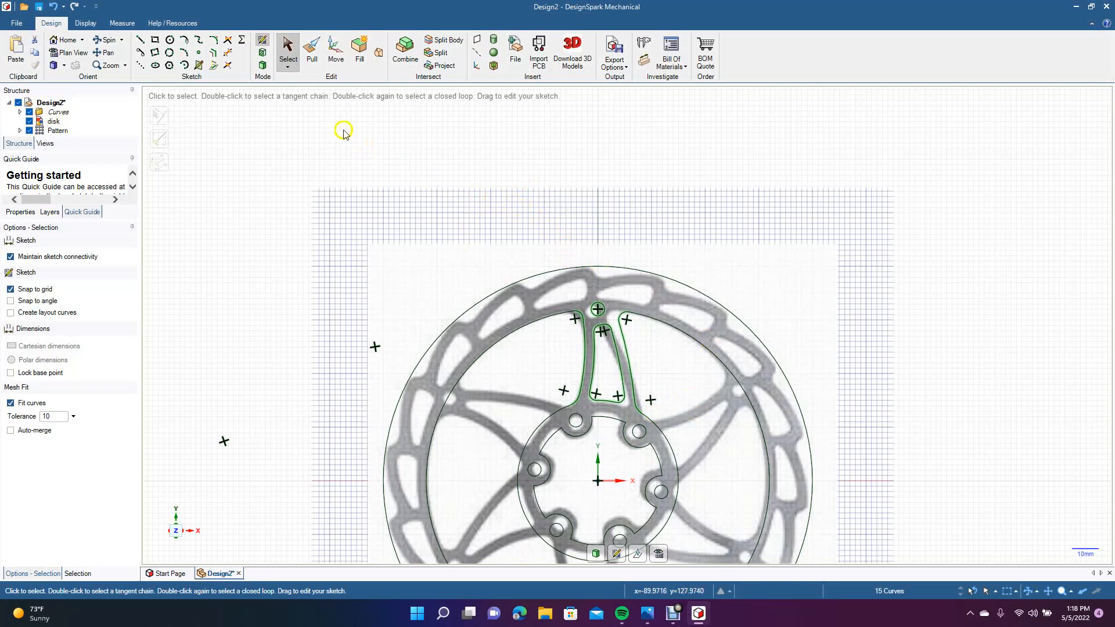
click(335, 52)
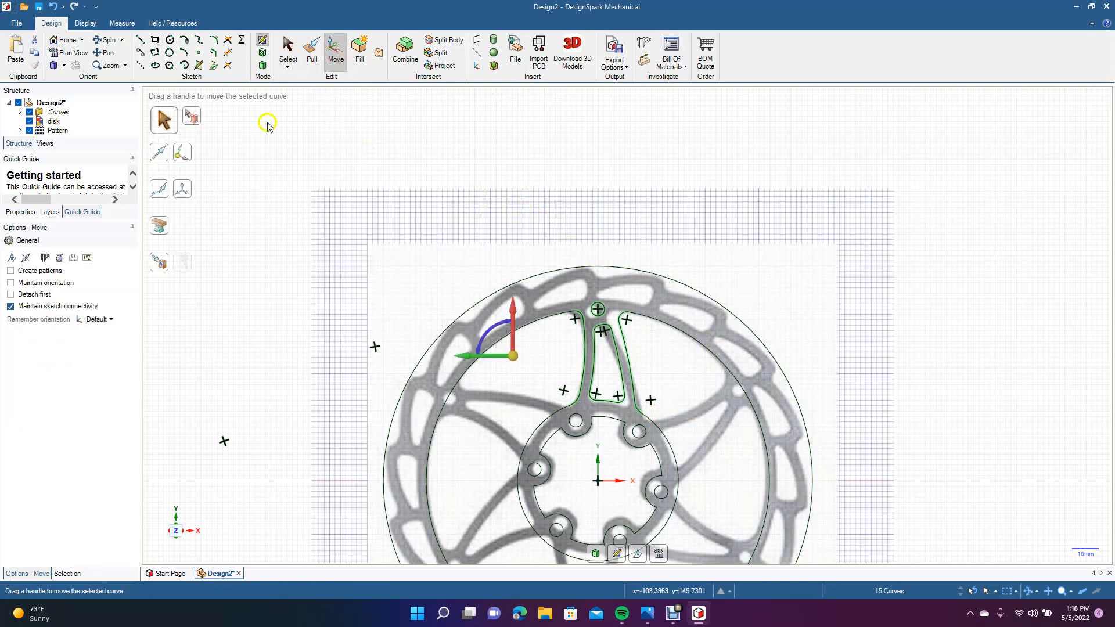
click(25, 271)
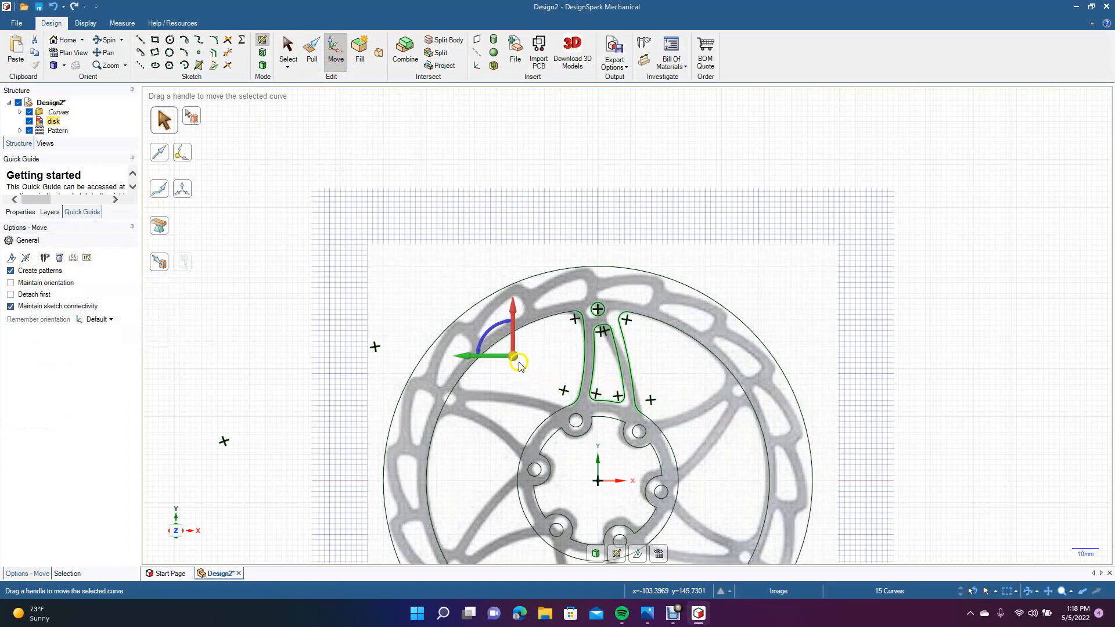
drag(521, 366, 599, 483)
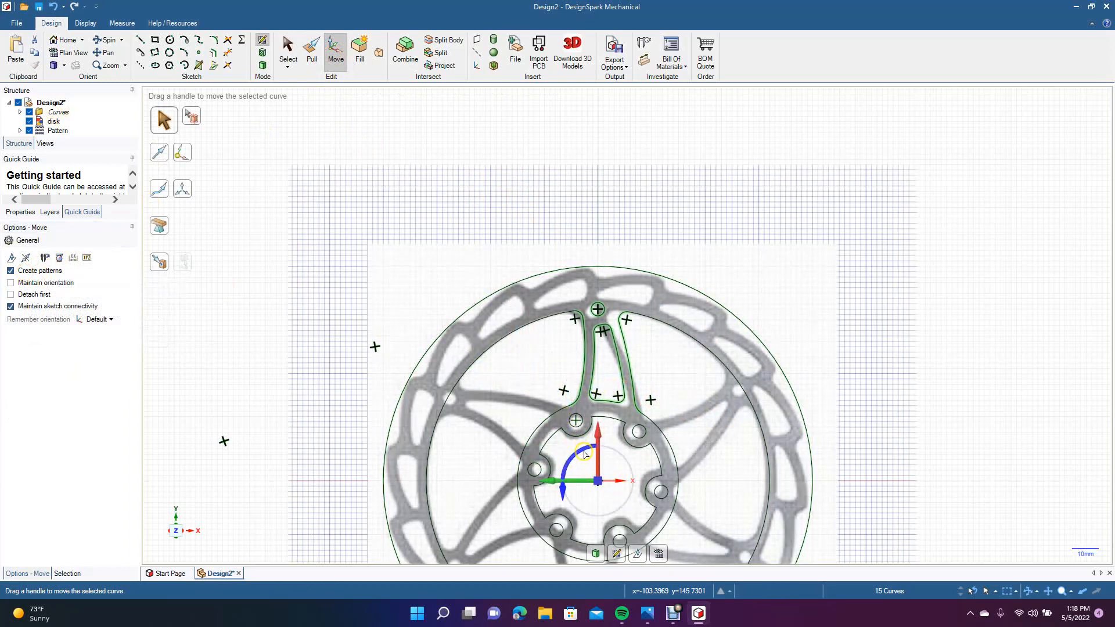
drag(584, 453, 560, 479)
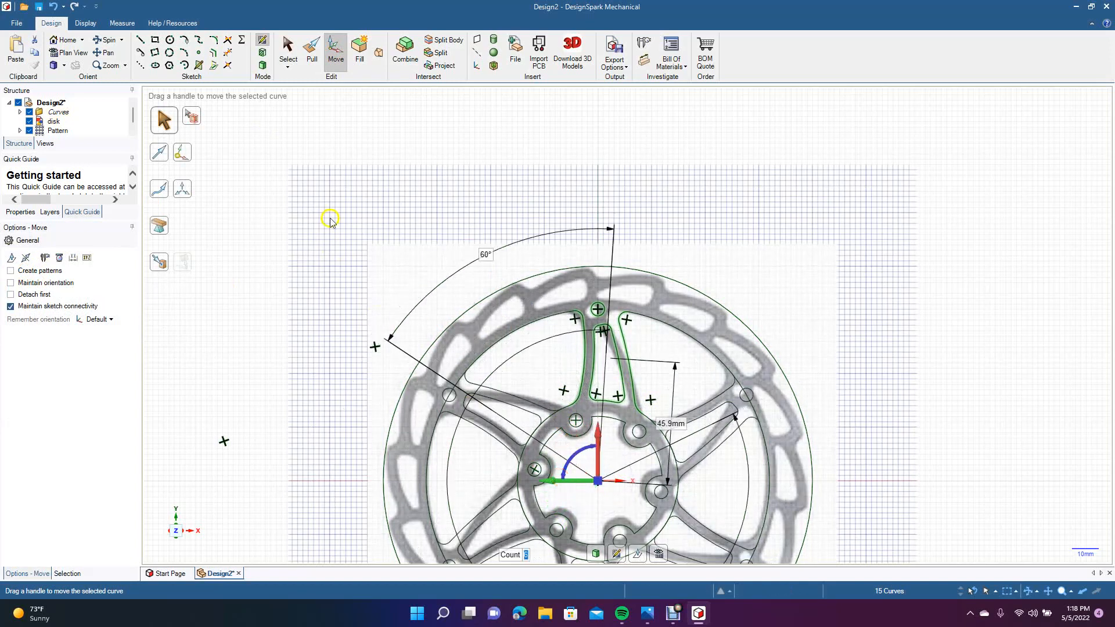
click(288, 51)
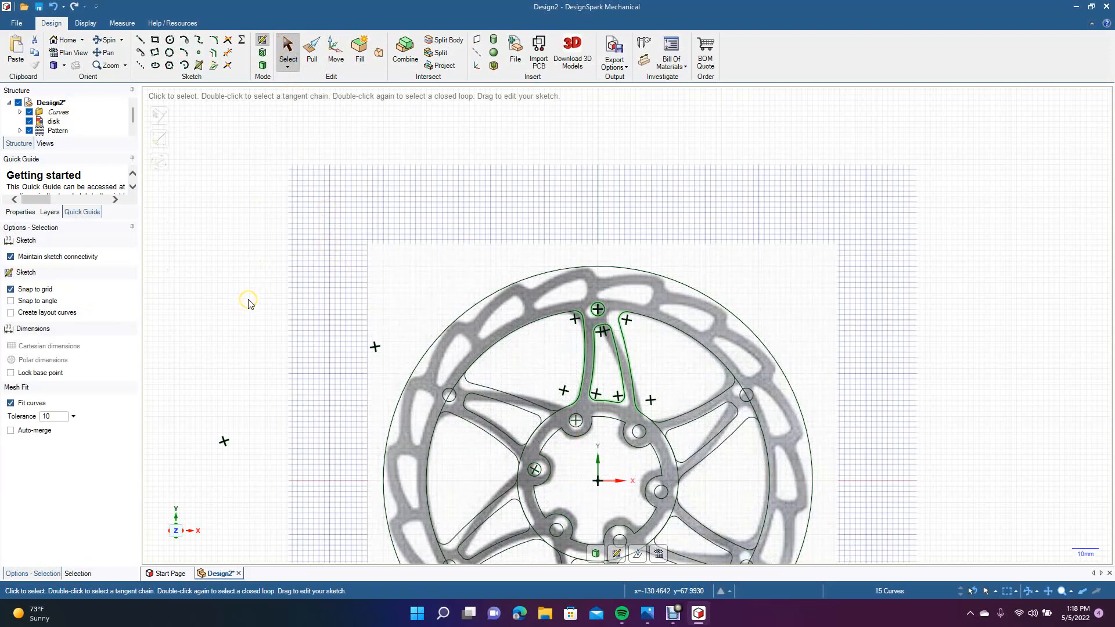
Step: Examine the patterned spokes and rim holes around the disc, and clear the selection of the spoke curves
scroll(248, 303, down, 3)
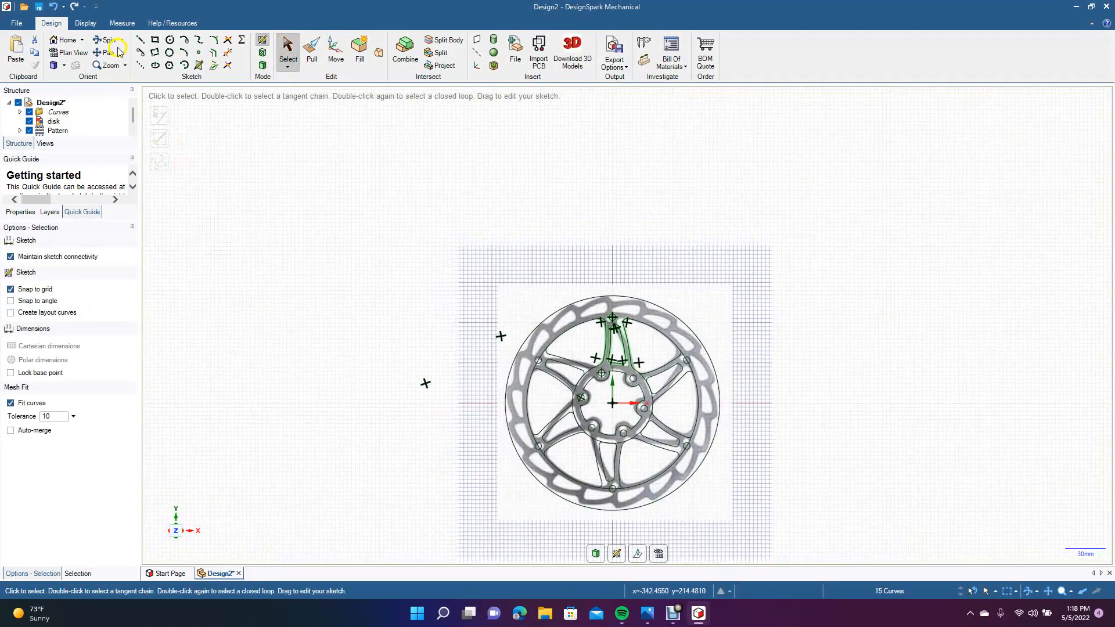
ctrl+scroll(438, 275, up, 4)
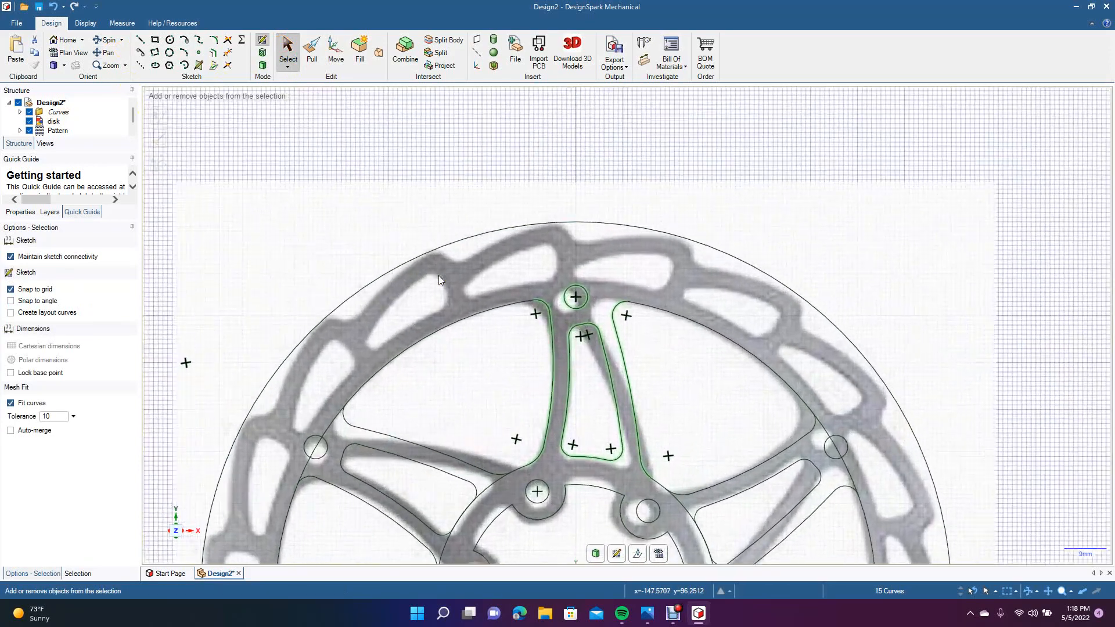
ctrl+scroll(438, 275, up, 1)
click(280, 60)
click(121, 56)
drag(389, 466, 511, 283)
drag(531, 379, 509, 260)
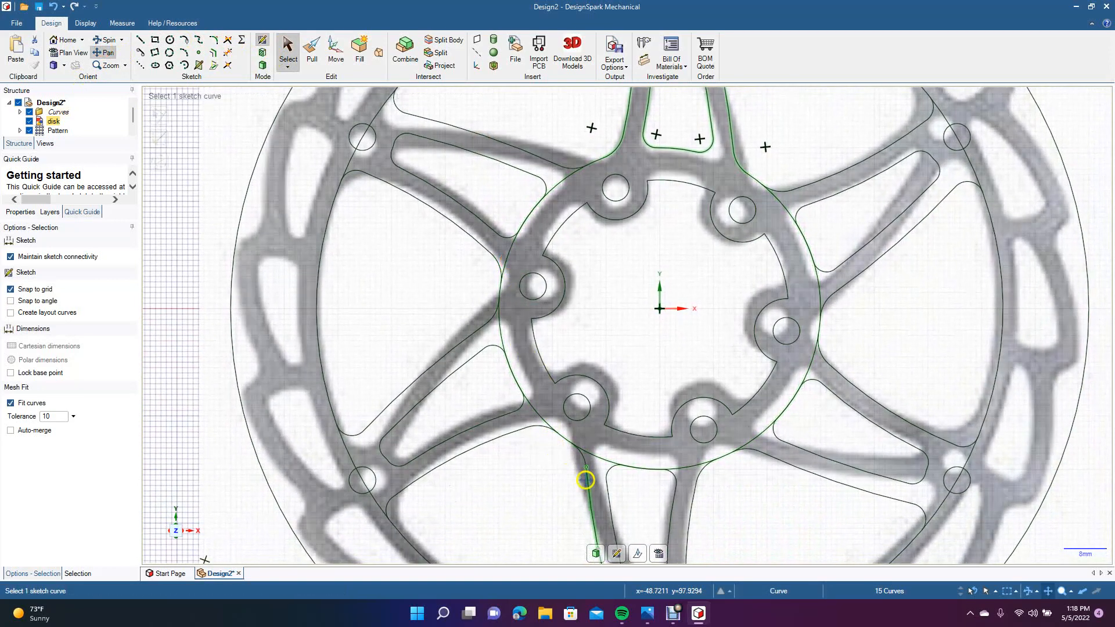
mouse_move(649, 323)
mouse_down()
mouse_move(627, 515)
mouse_move(604, 537)
mouse_up()
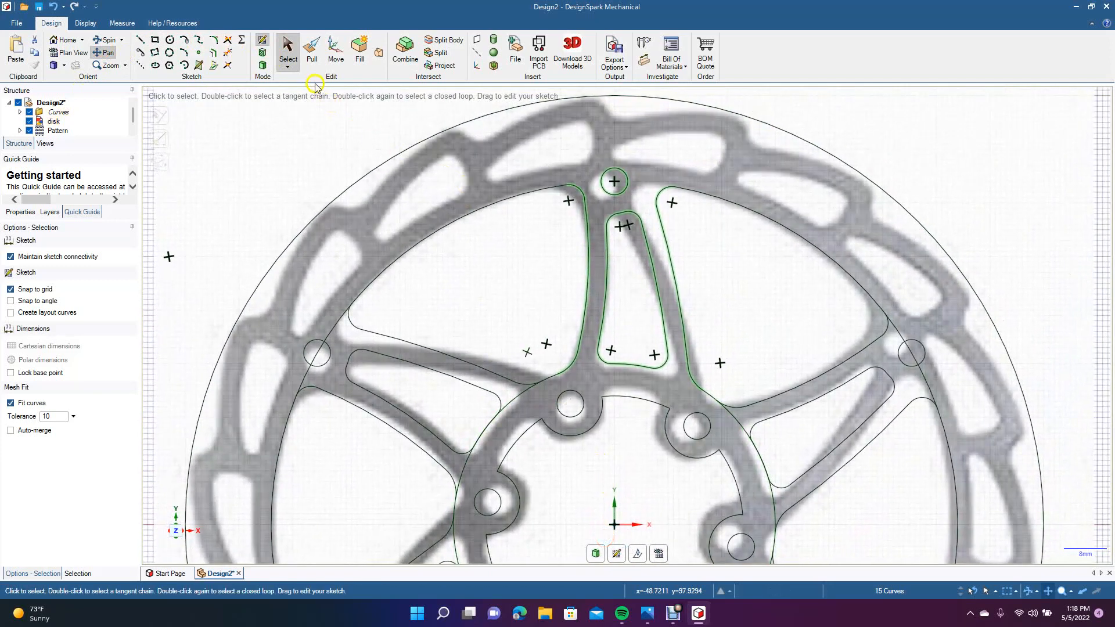
click(286, 54)
click(382, 288)
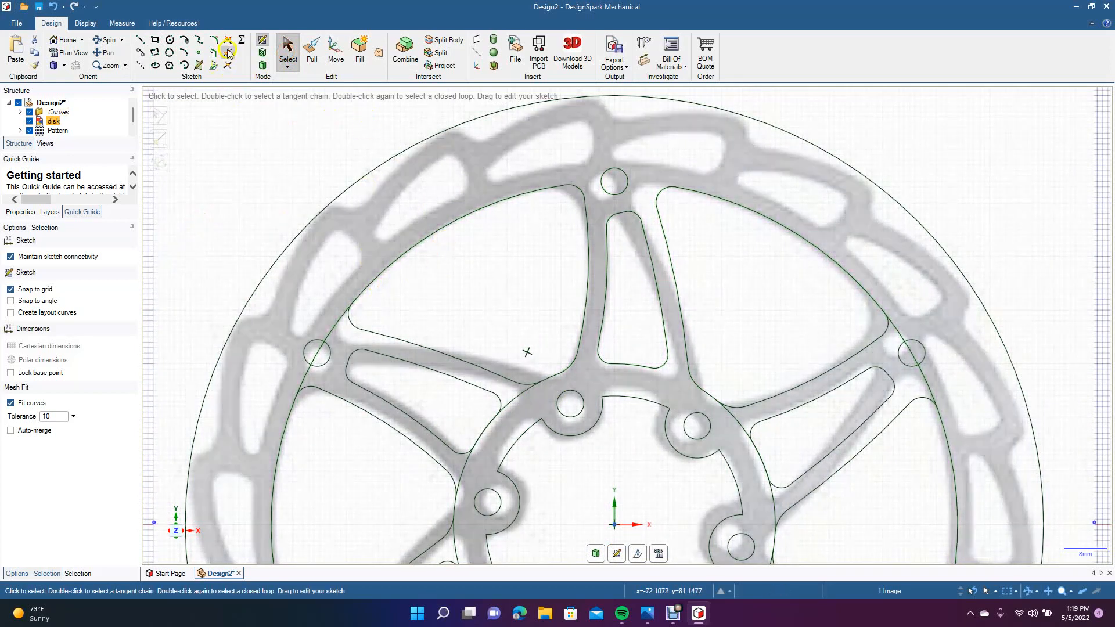
Step: Trim the rim and hub circle segments that cross the upper-left and upper-right spokes and their rim holes
click(228, 53)
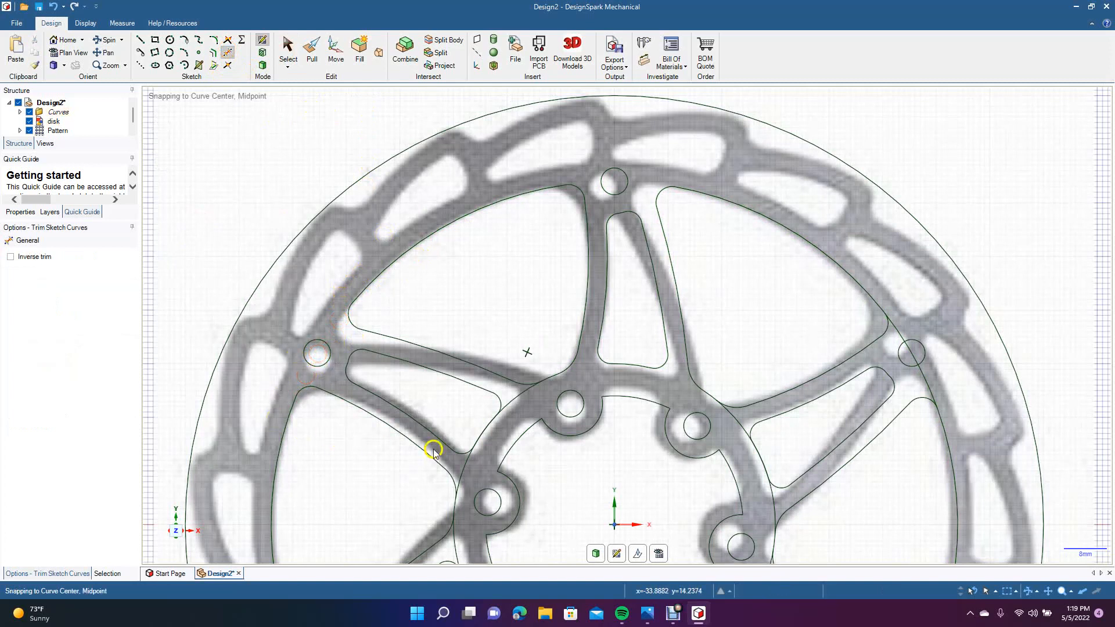
click(458, 455)
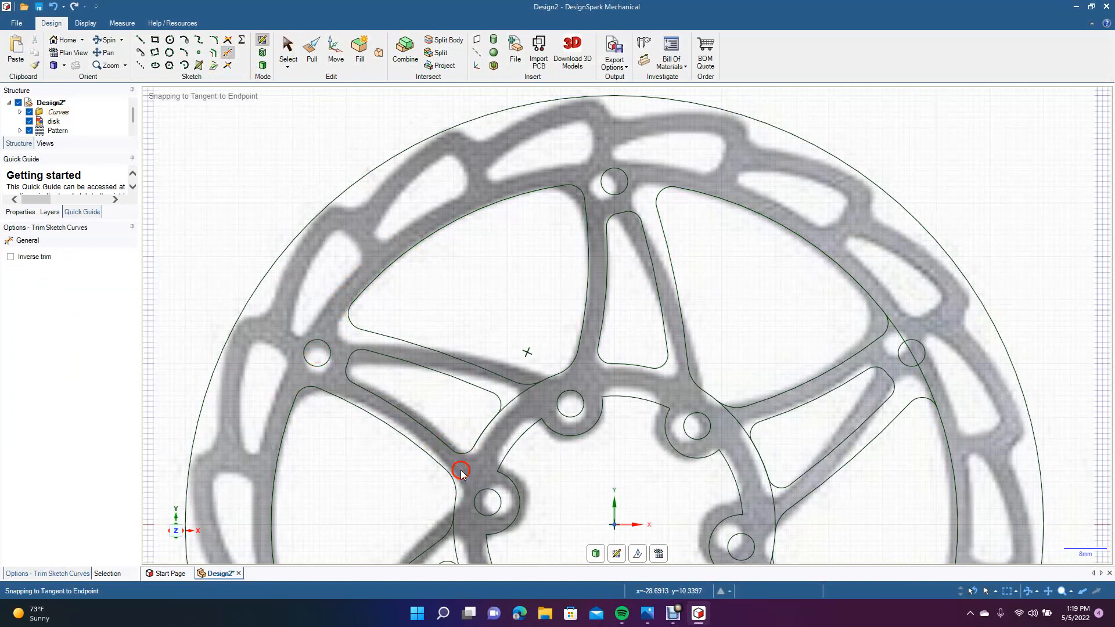
click(522, 393)
click(739, 424)
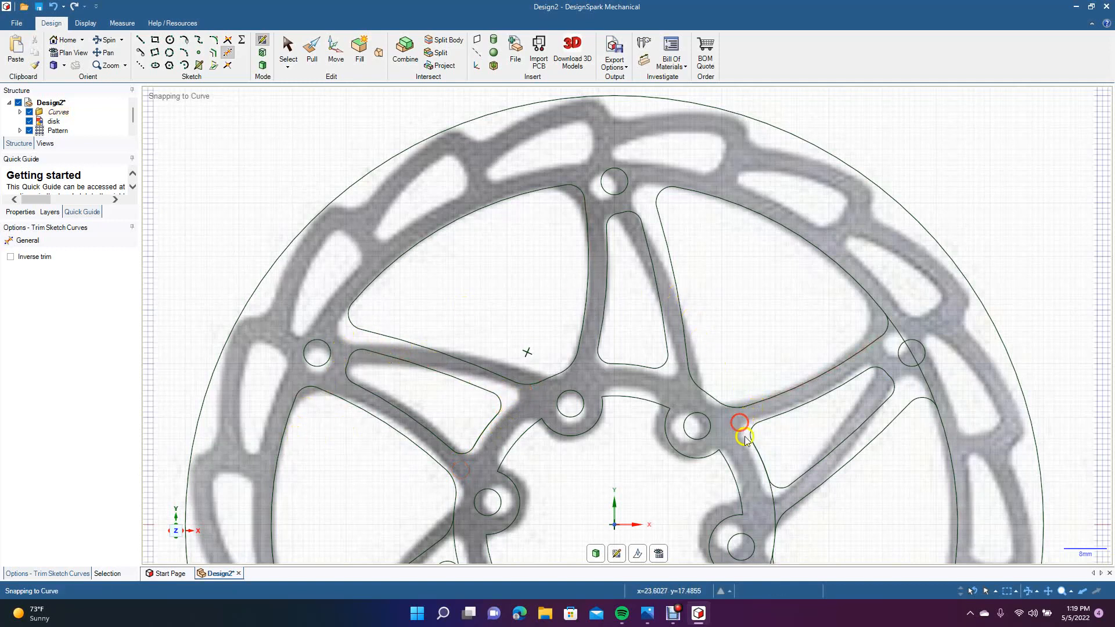
click(902, 329)
click(926, 383)
click(915, 360)
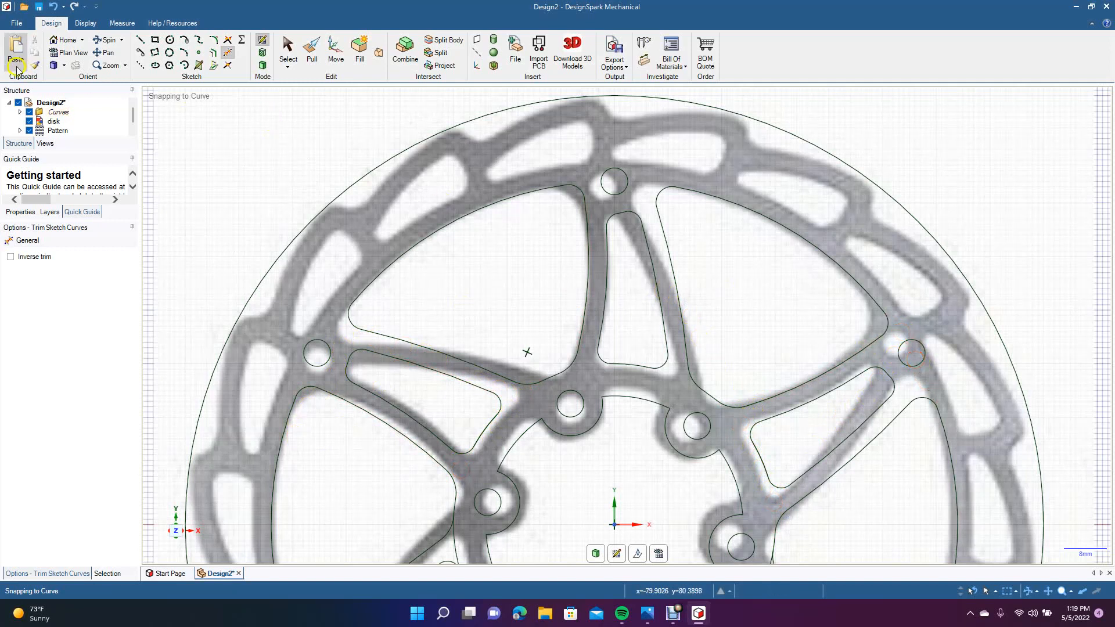
Step: Trim the rim circle segments running through and beside the lower-left rim hole
click(104, 52)
mouse_move(385, 346)
mouse_down()
mouse_move(492, 185)
mouse_move(507, 254)
mouse_up()
drag(497, 356, 455, 275)
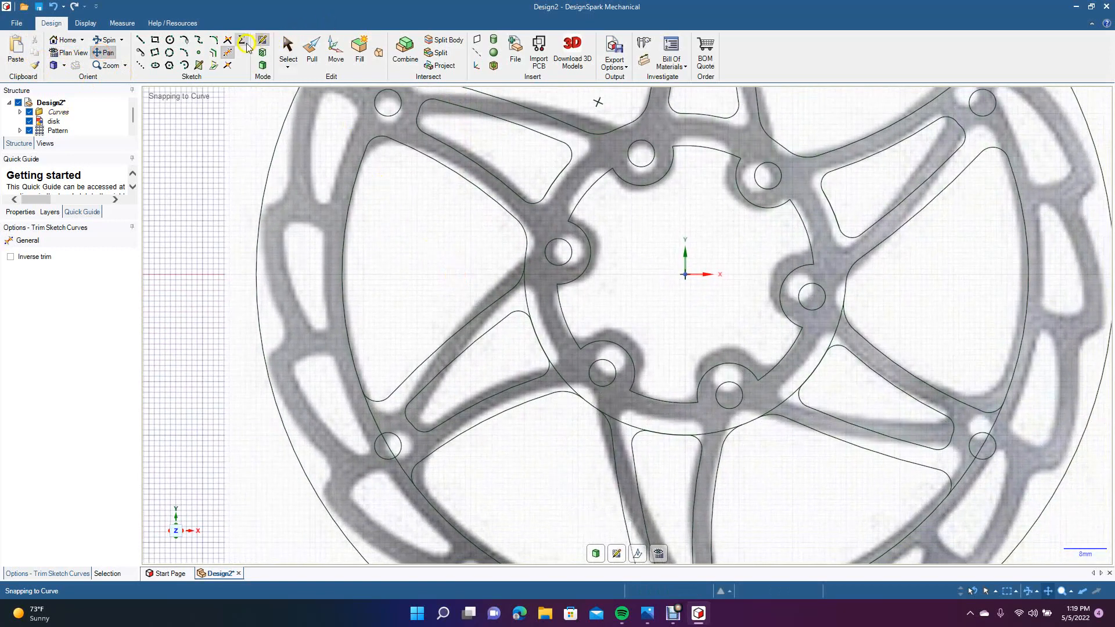
click(228, 53)
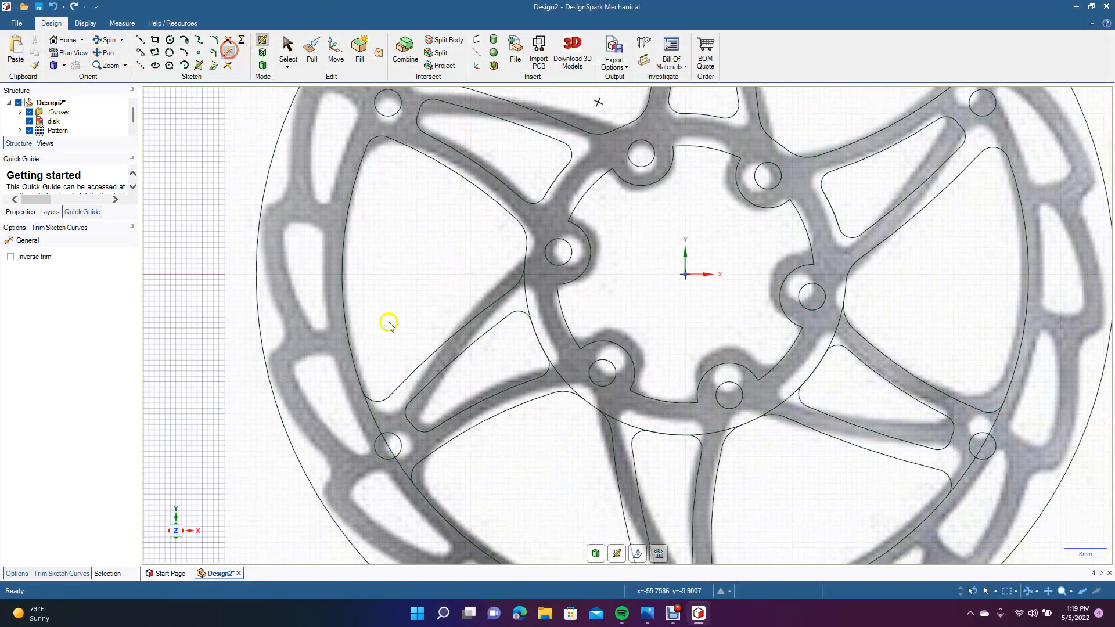
click(375, 416)
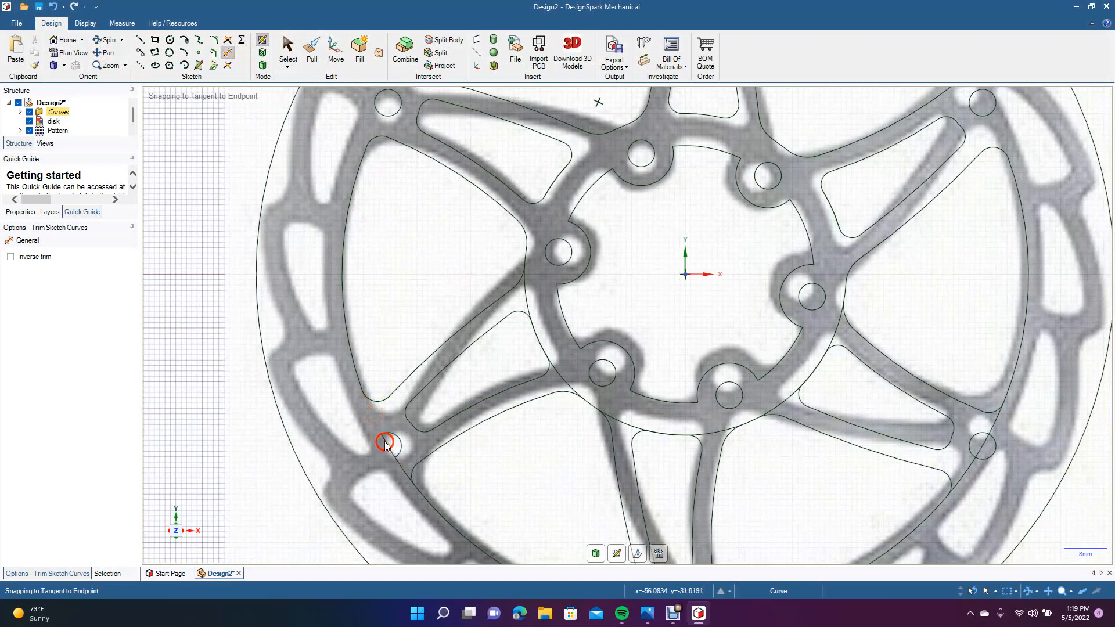
click(387, 446)
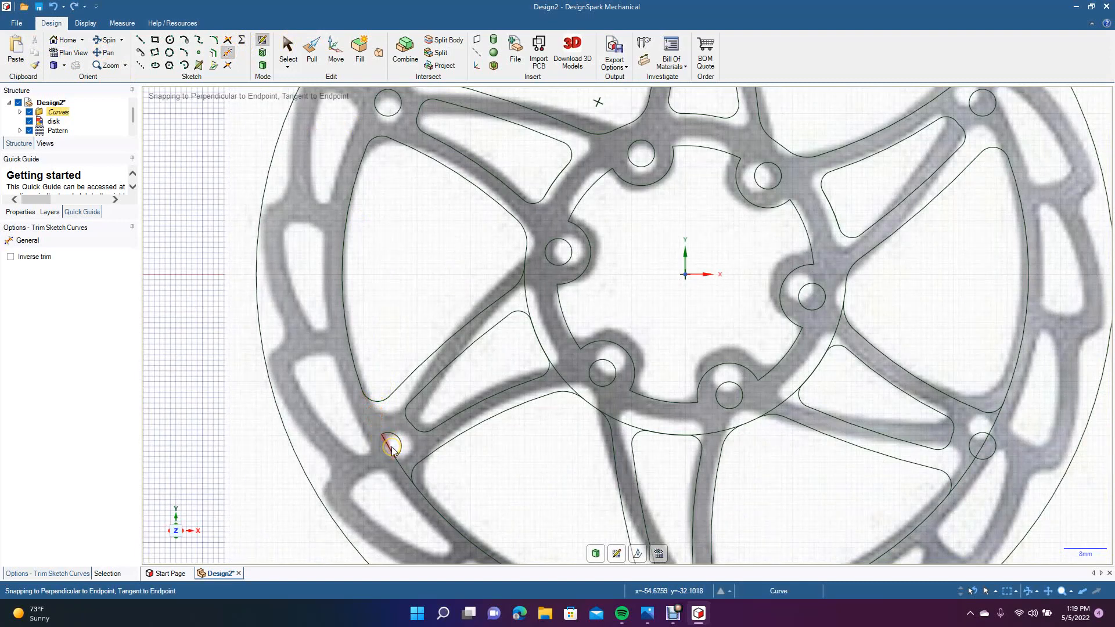
click(405, 473)
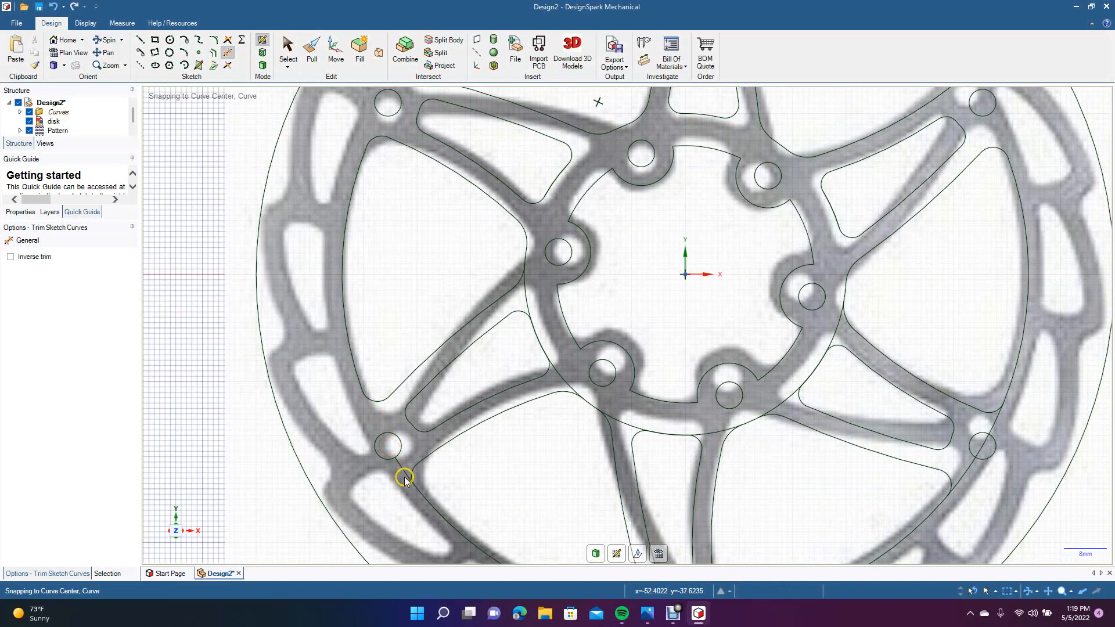
Step: Trim the remaining hub circle segments that cross the bases of the lower-left, bottom and lower-right spokes
click(527, 308)
click(561, 376)
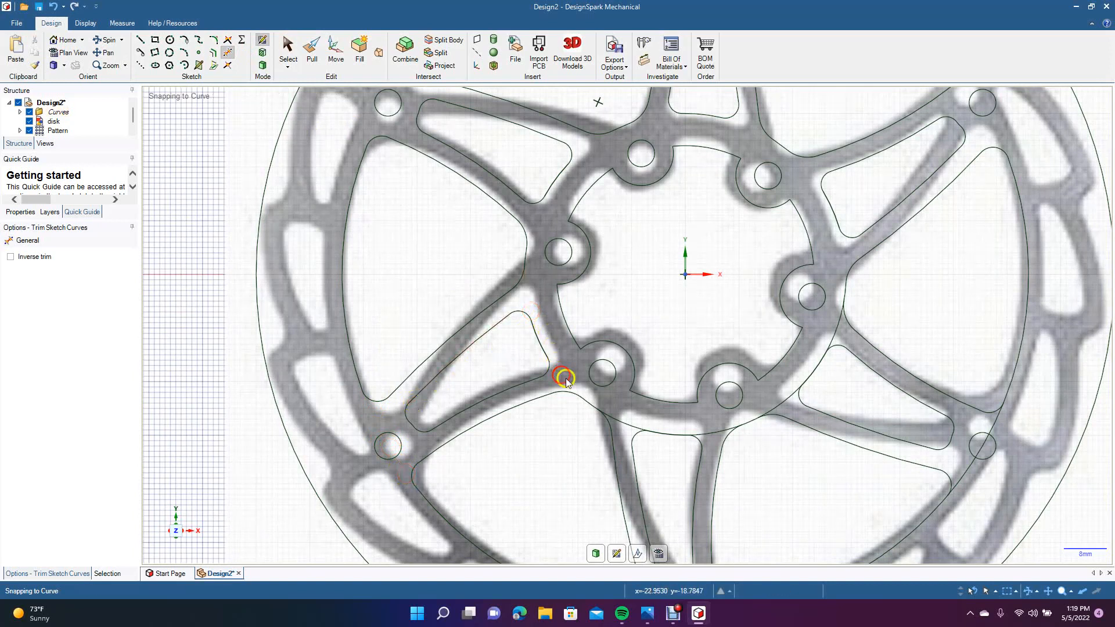
click(618, 421)
click(727, 428)
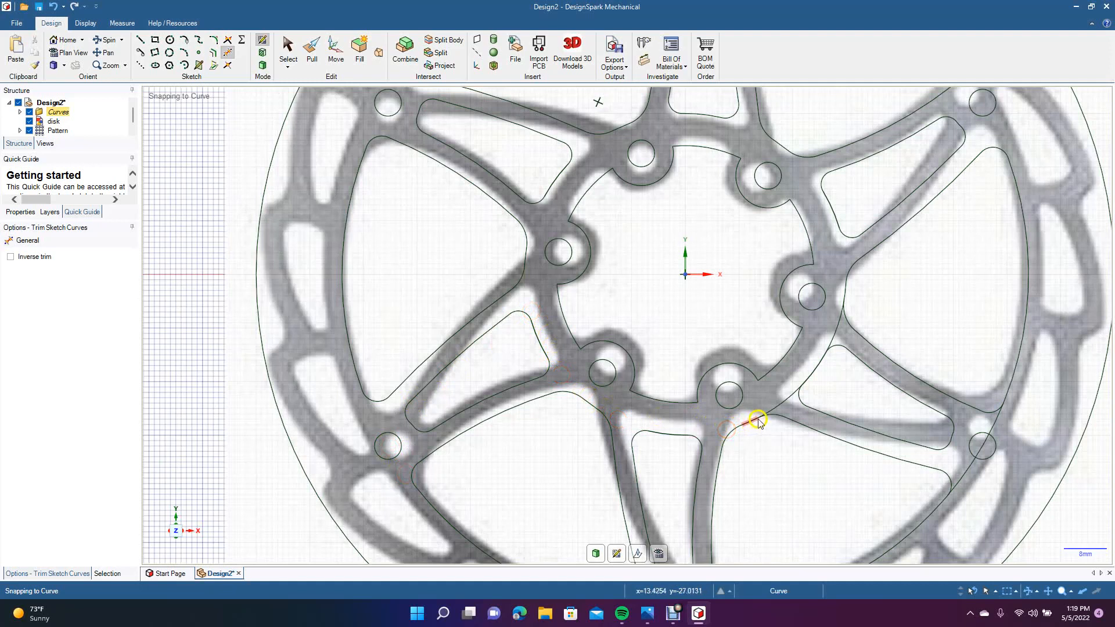
click(782, 401)
click(835, 328)
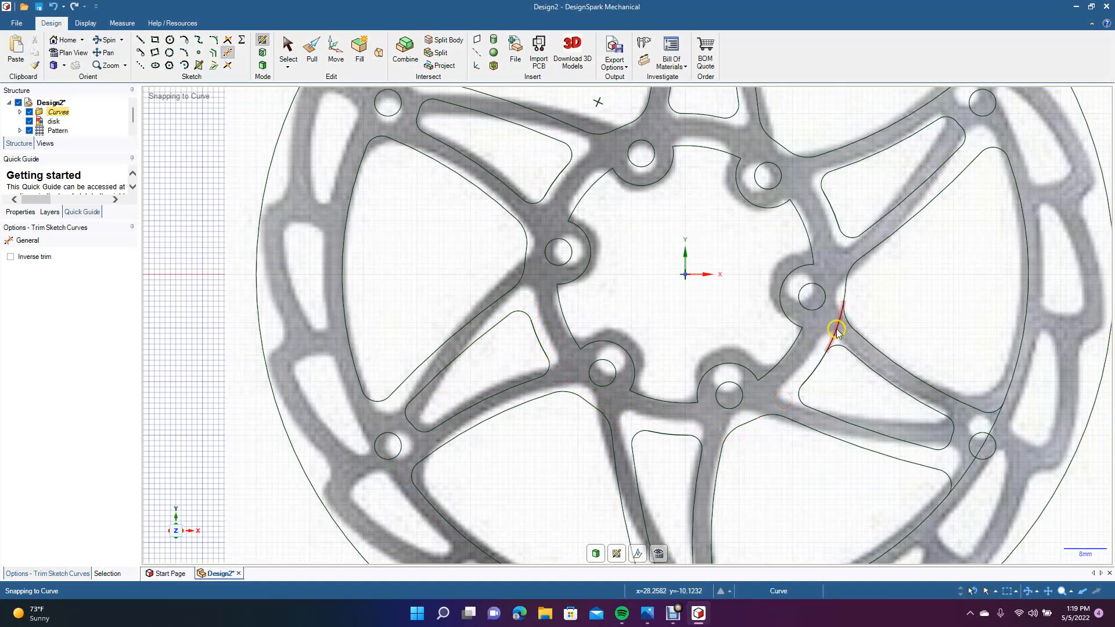
click(701, 479)
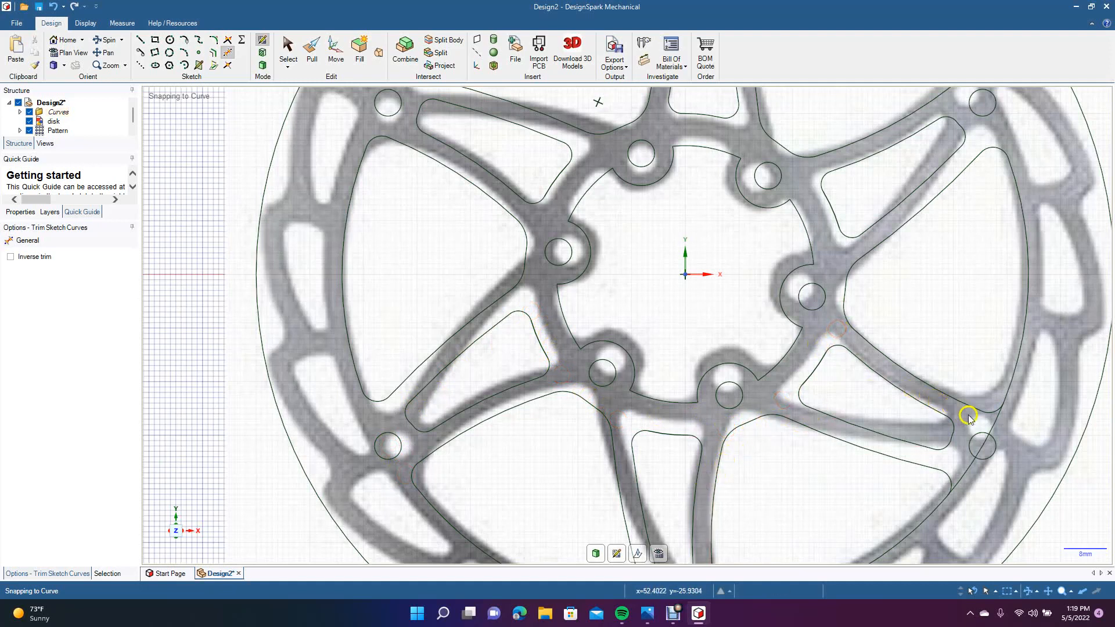
Step: Trim the rim circle segments running through and beside the lower-right rim hole
click(985, 444)
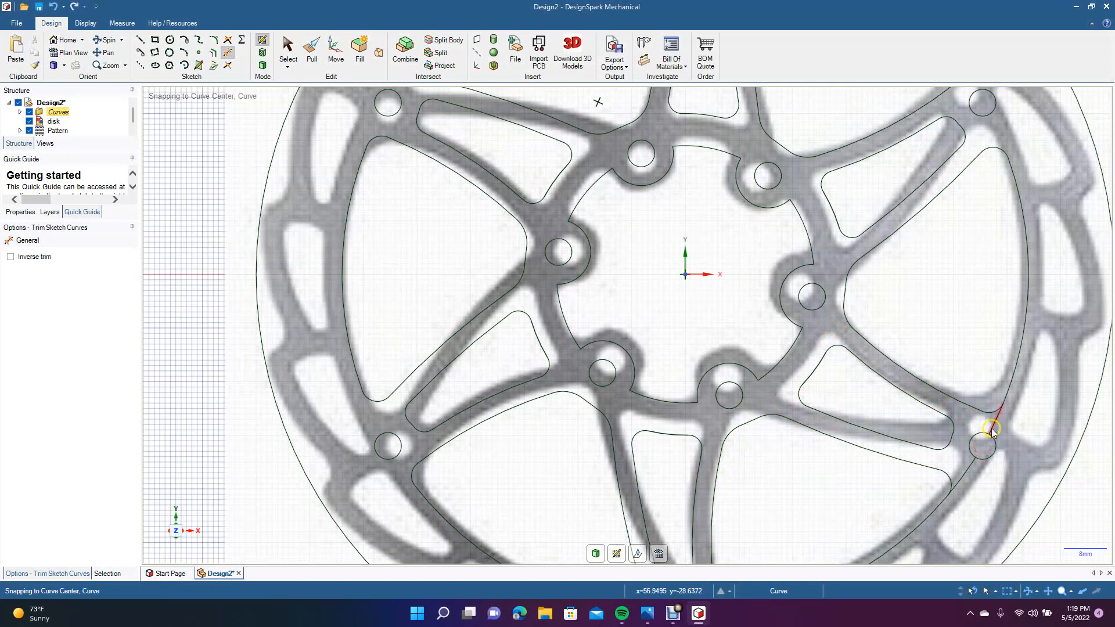
click(992, 430)
click(964, 476)
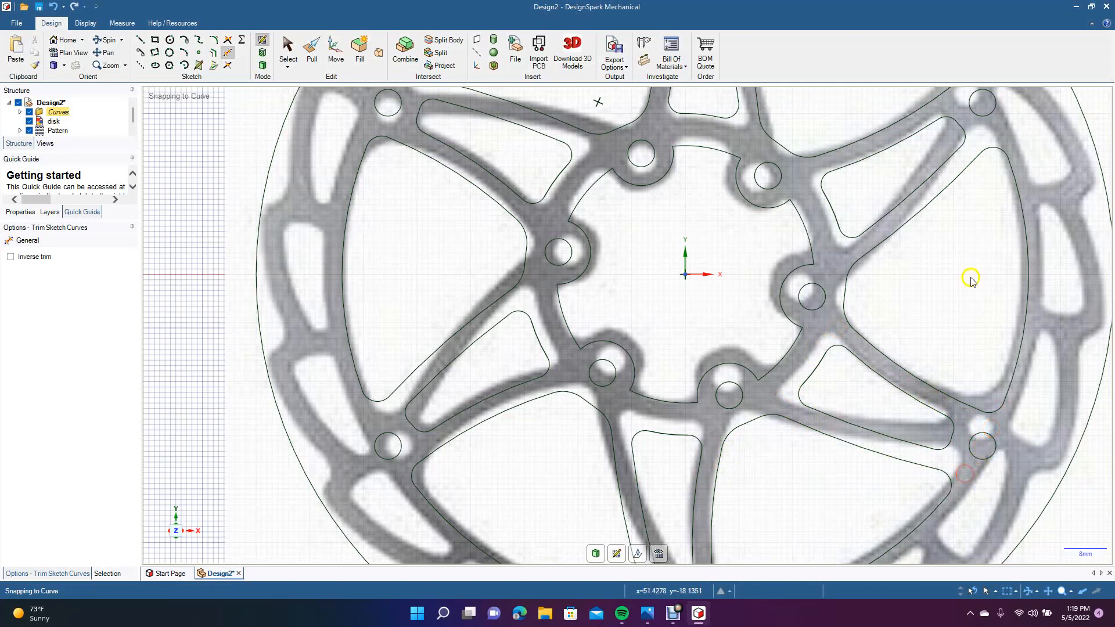
Step: Trim the rim circle segments running through and beside the bottom rim hole
click(106, 52)
mouse_move(324, 355)
mouse_down()
mouse_move(311, 239)
mouse_move(271, 196)
mouse_up()
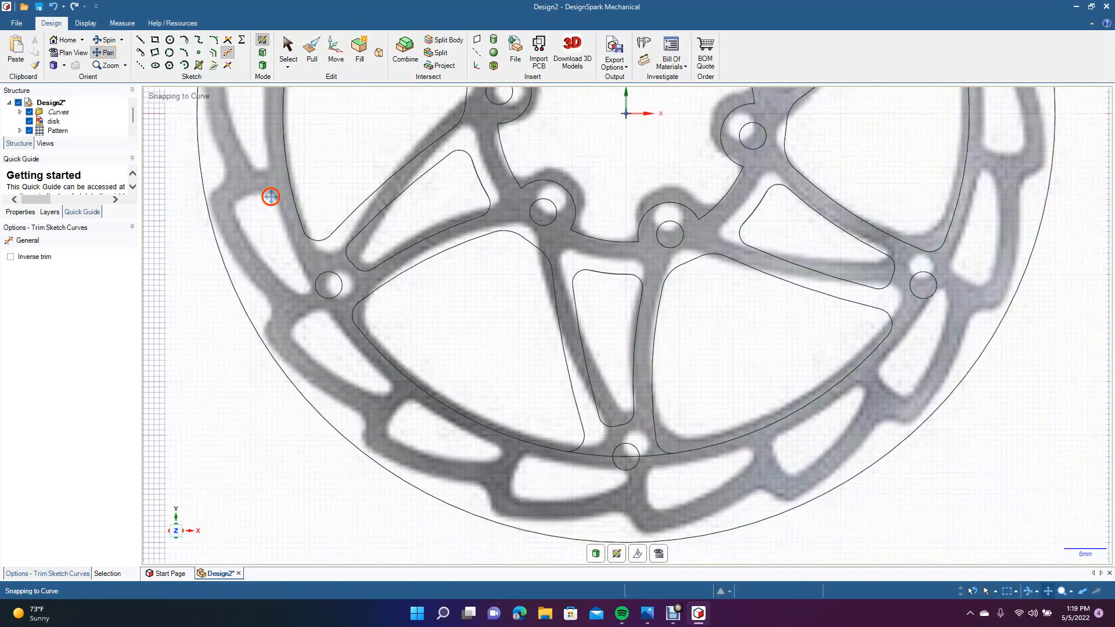
click(227, 52)
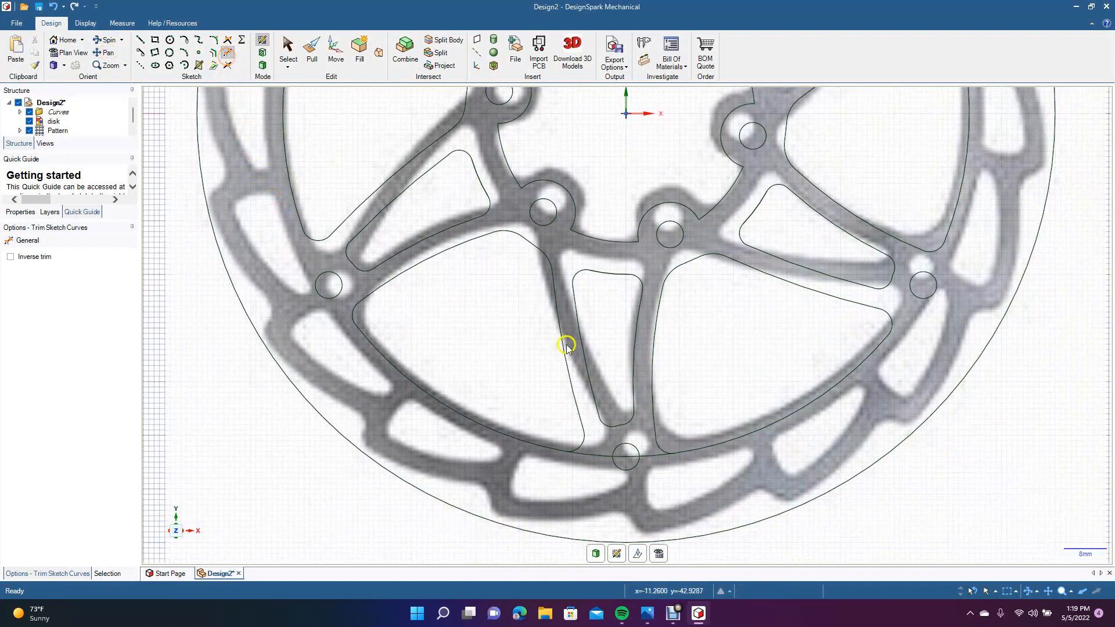
click(593, 453)
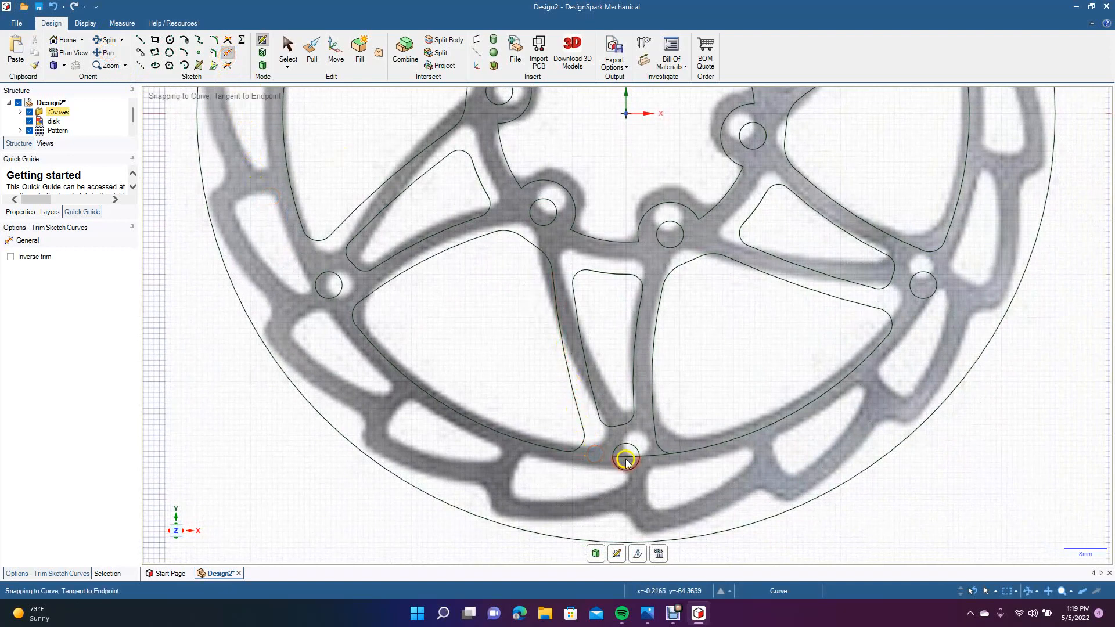
click(644, 457)
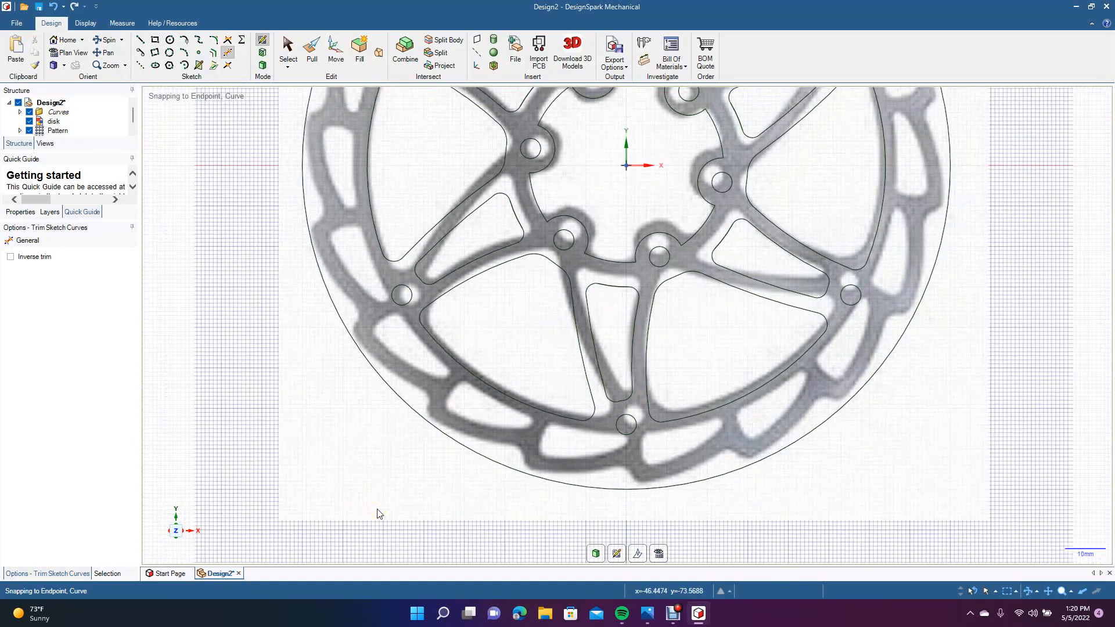
Step: Leave trimming and examine the whole disc sketch against the reference image
scroll(377, 511, down, 5)
scroll(377, 514, down, 1)
click(98, 53)
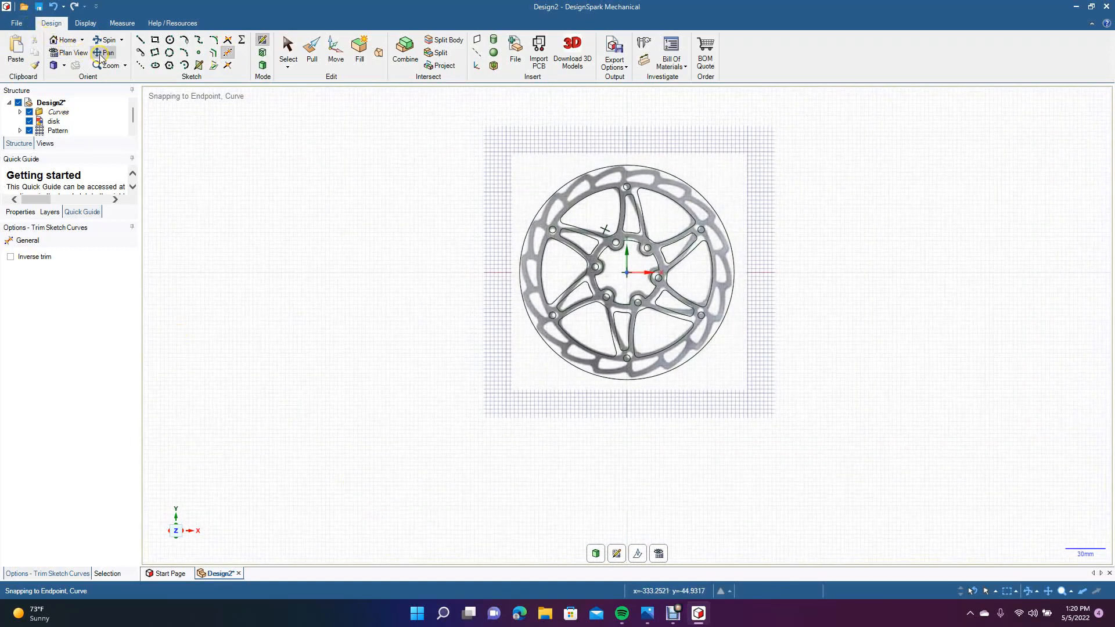
drag(480, 222, 428, 311)
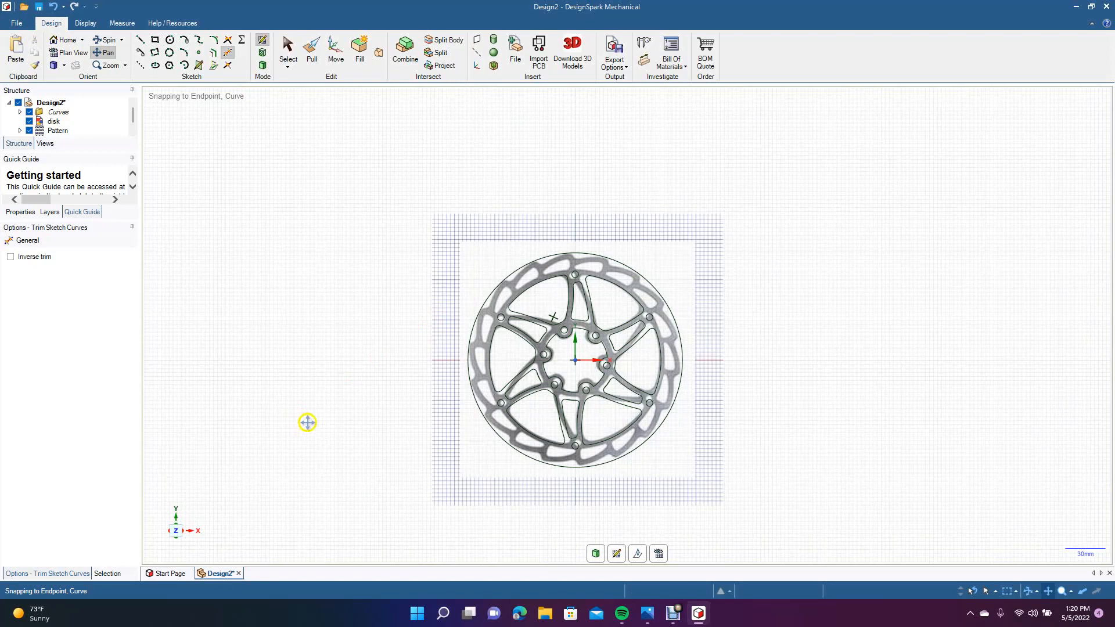
key(z)
scroll(308, 423, up, 5)
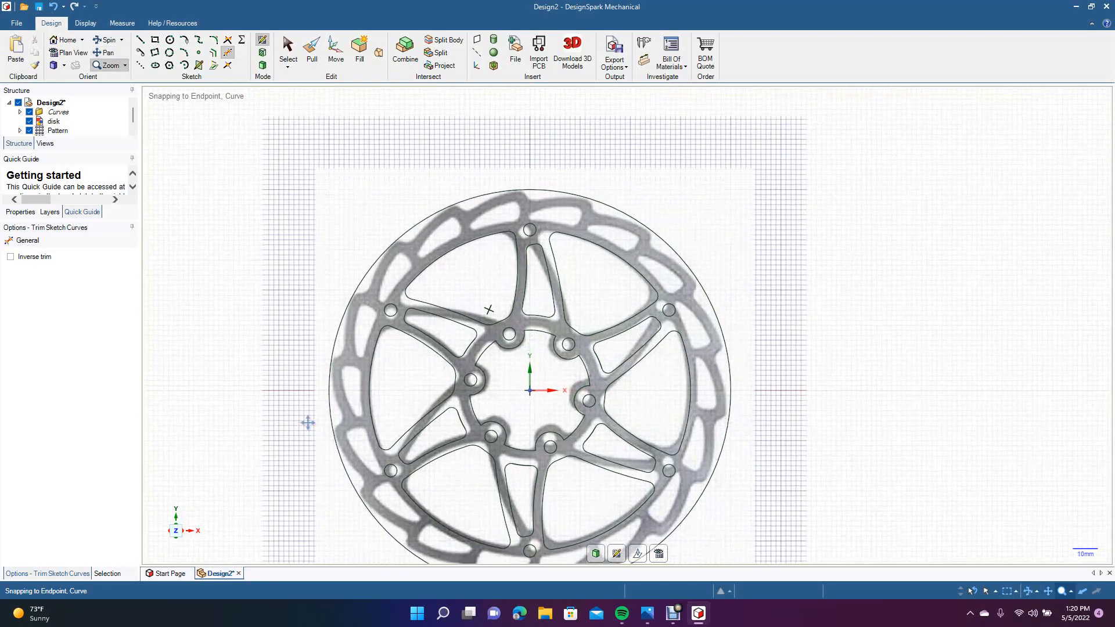
click(289, 45)
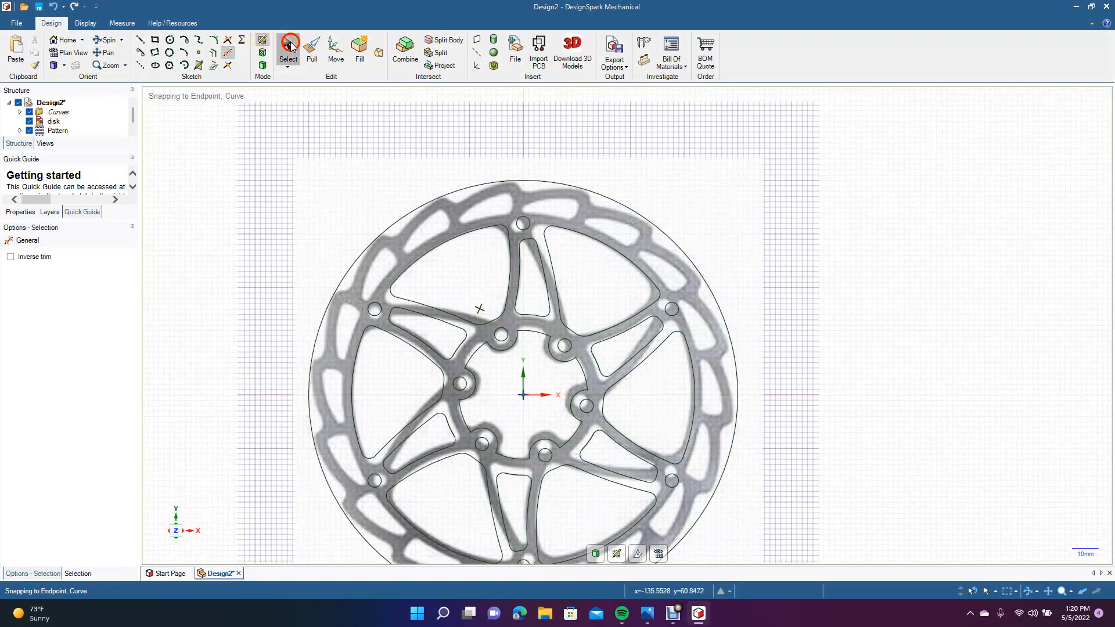
click(110, 53)
drag(250, 402, 298, 348)
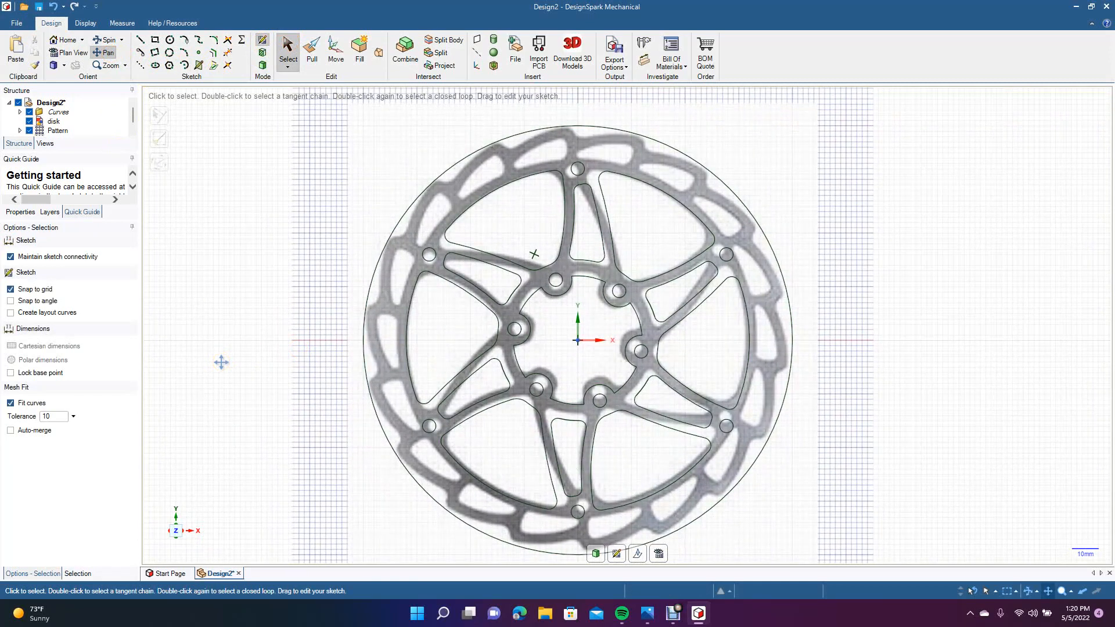
Step: Draw a vertical guide line about 13.5 mm long from the topmost rim hole up to the outer circle
click(385, 272)
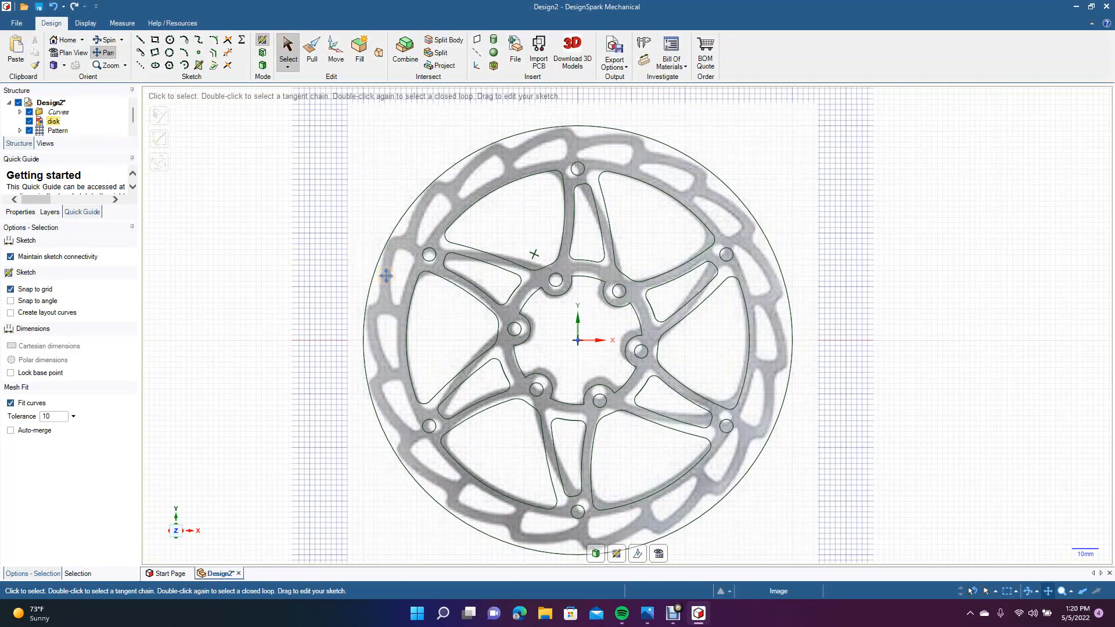
click(54, 8)
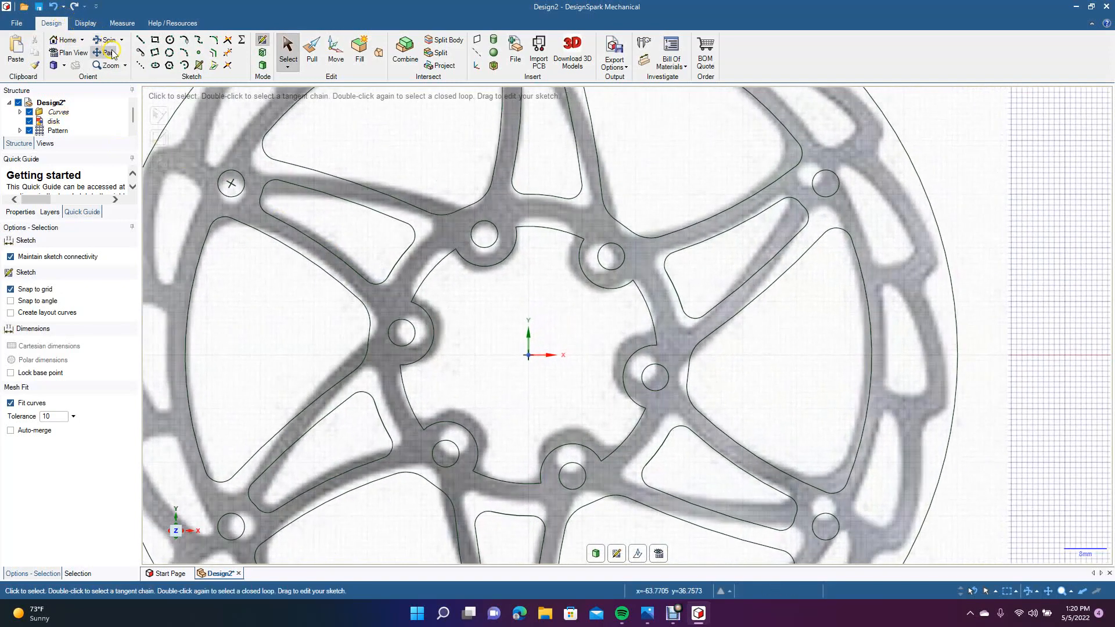
click(113, 54)
drag(378, 164, 420, 411)
click(287, 46)
click(336, 122)
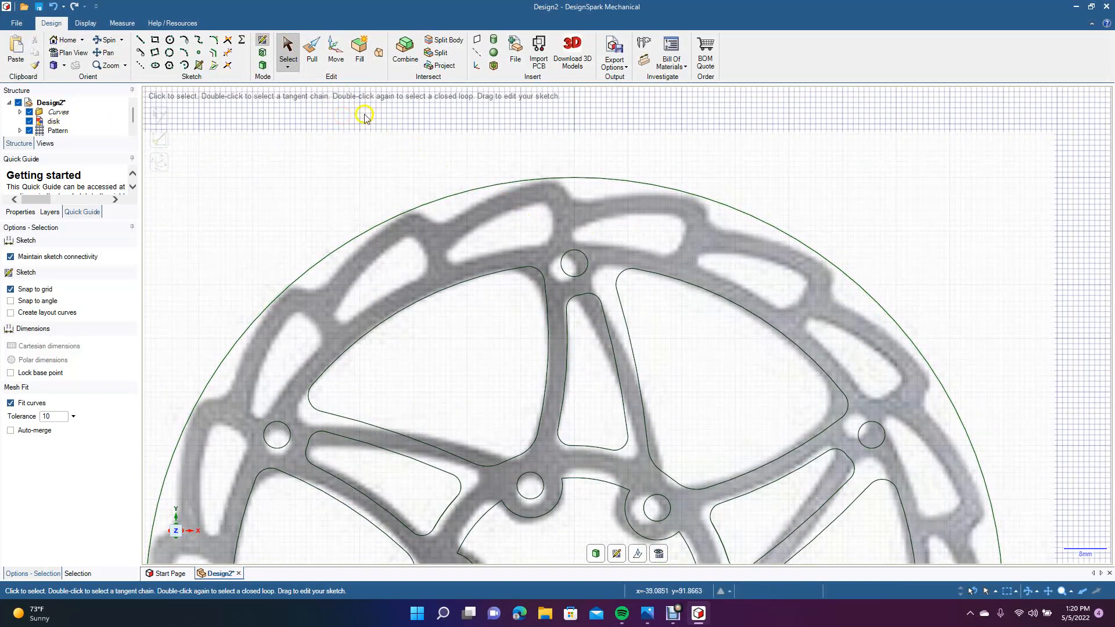
click(138, 42)
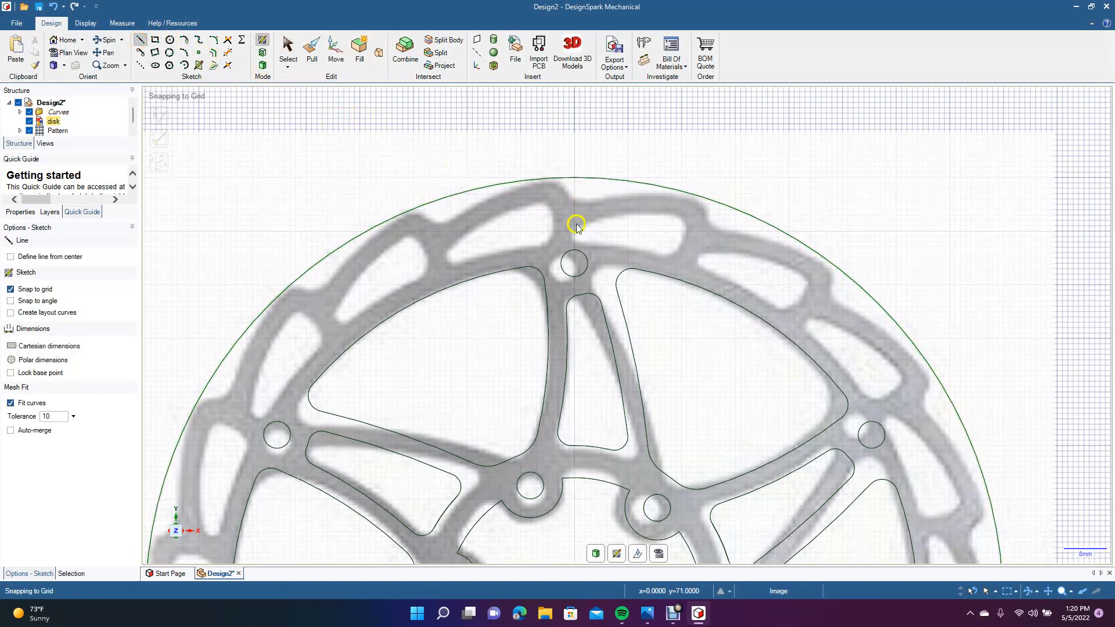
click(574, 251)
click(574, 178)
click(289, 50)
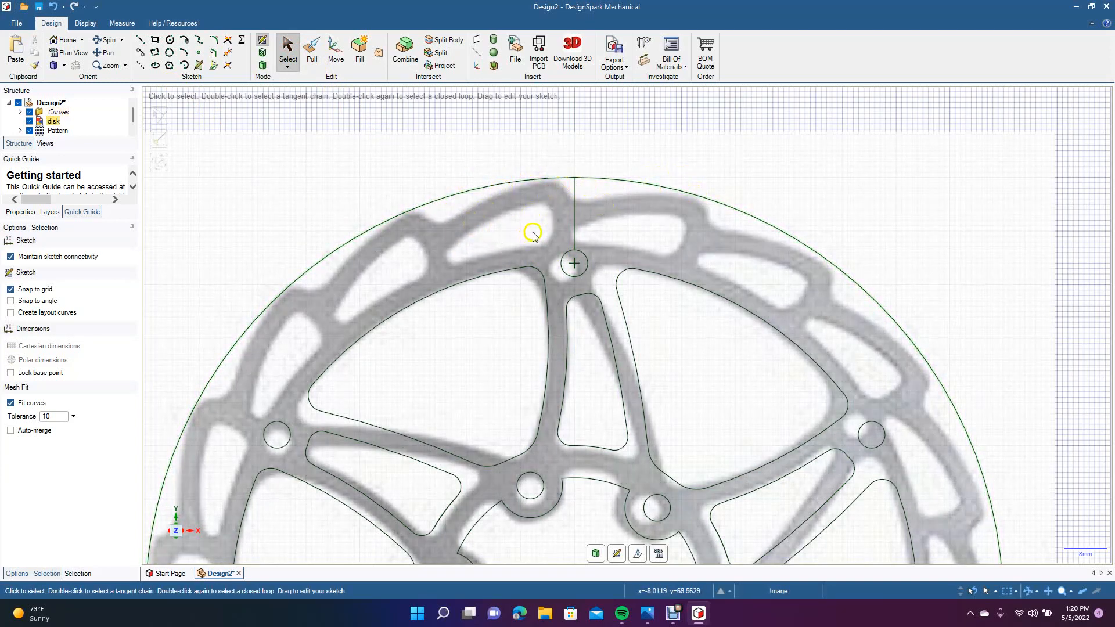
Step: Sketch a 4 mm diameter circle centred on the vertical guide line, midway between the top rim hole and the outer circle
click(170, 41)
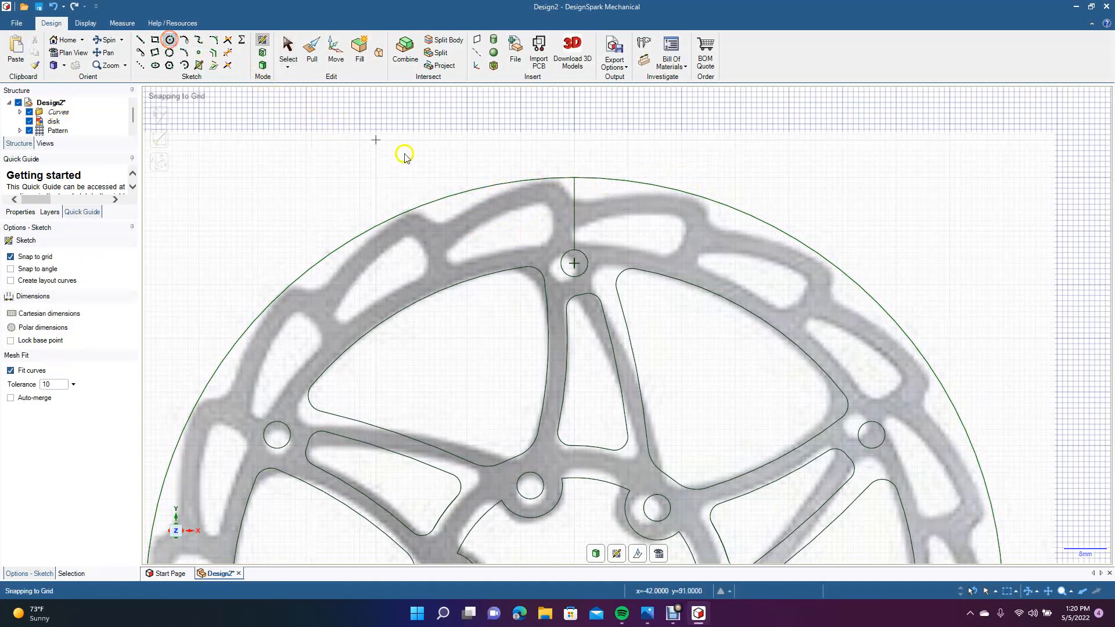
click(574, 214)
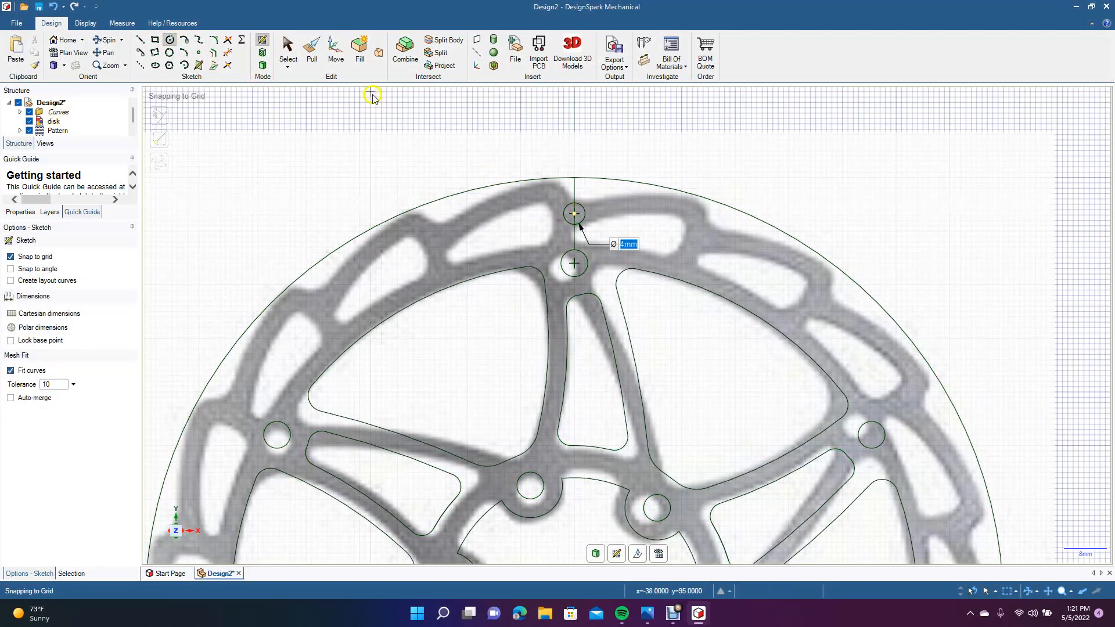
click(286, 50)
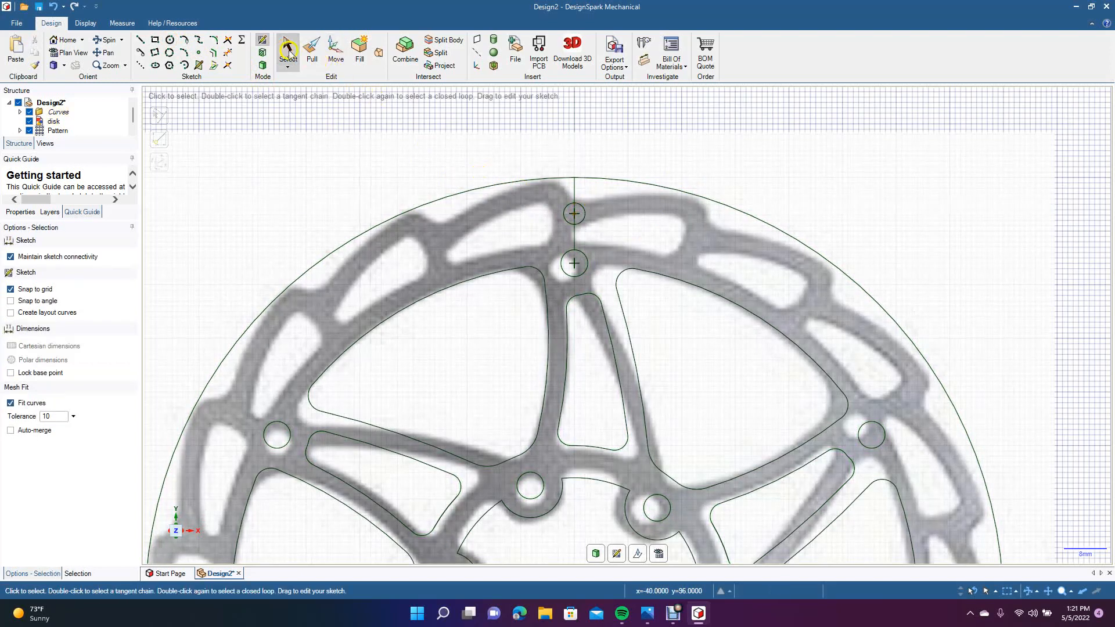
click(169, 41)
click(542, 199)
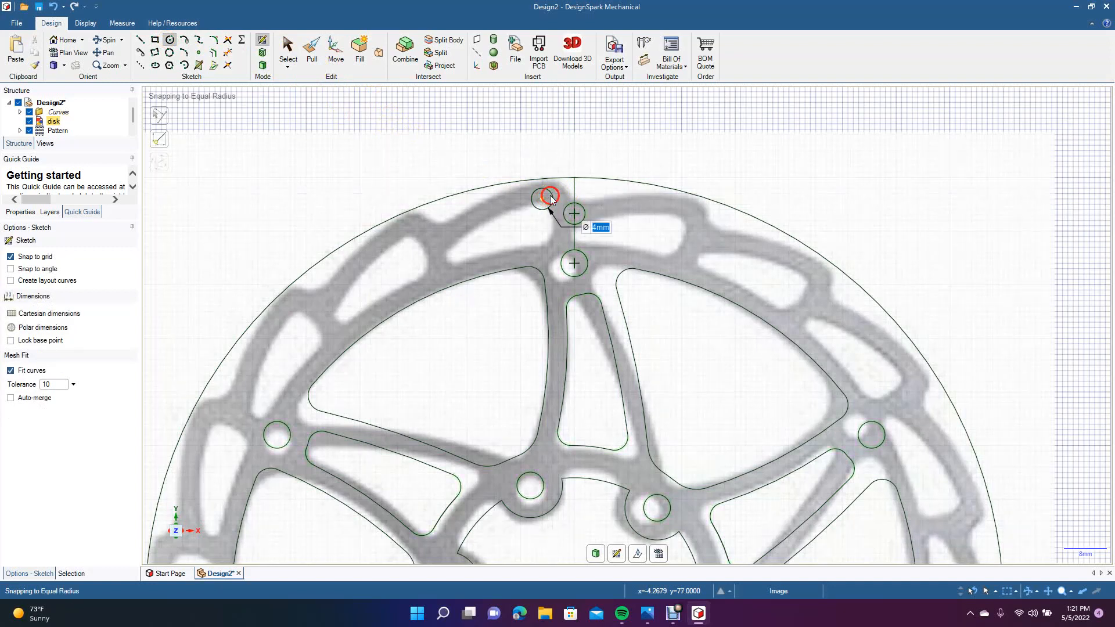
key(Escape)
click(286, 47)
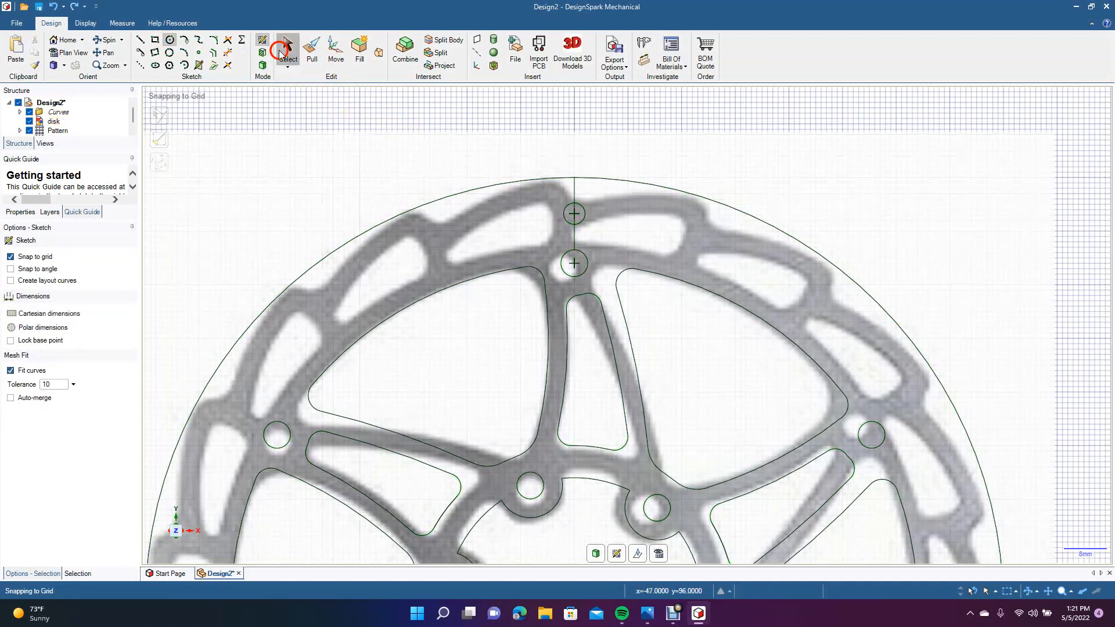
Step: Set the vertical guide line as the mirror line and sketch a mirrored pair of 4 mm circles near the outer circle
right_click(573, 195)
click(589, 198)
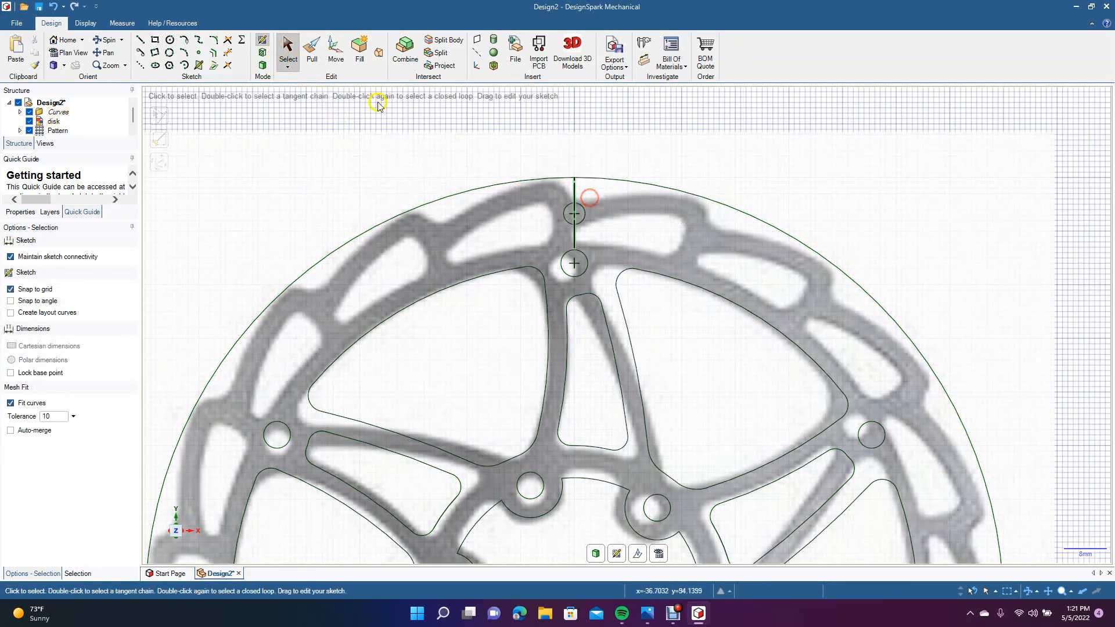
click(170, 39)
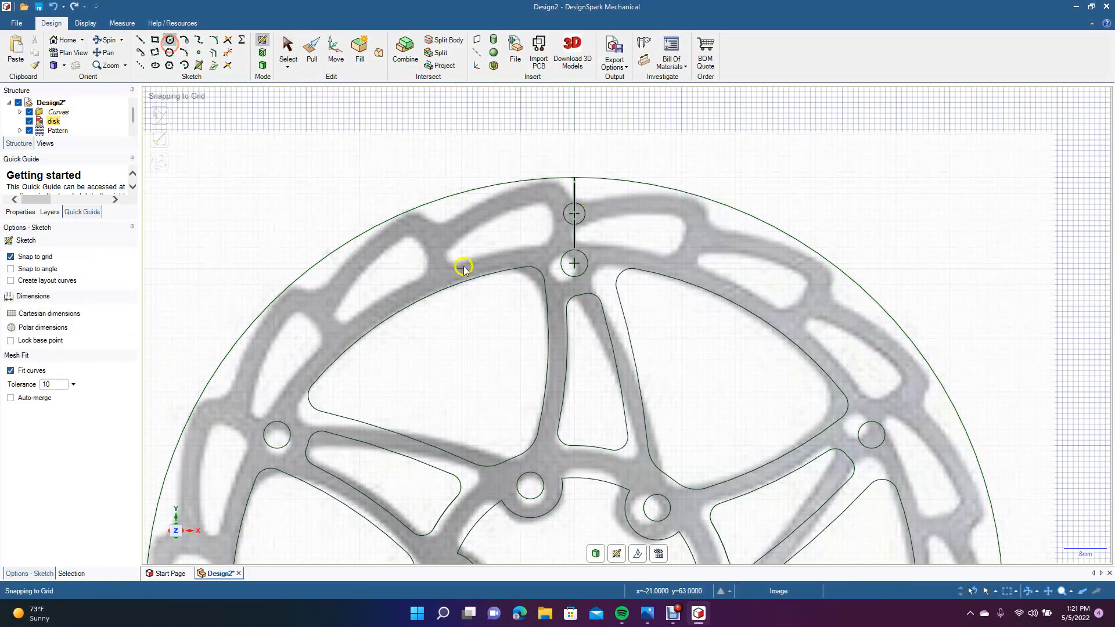
click(542, 199)
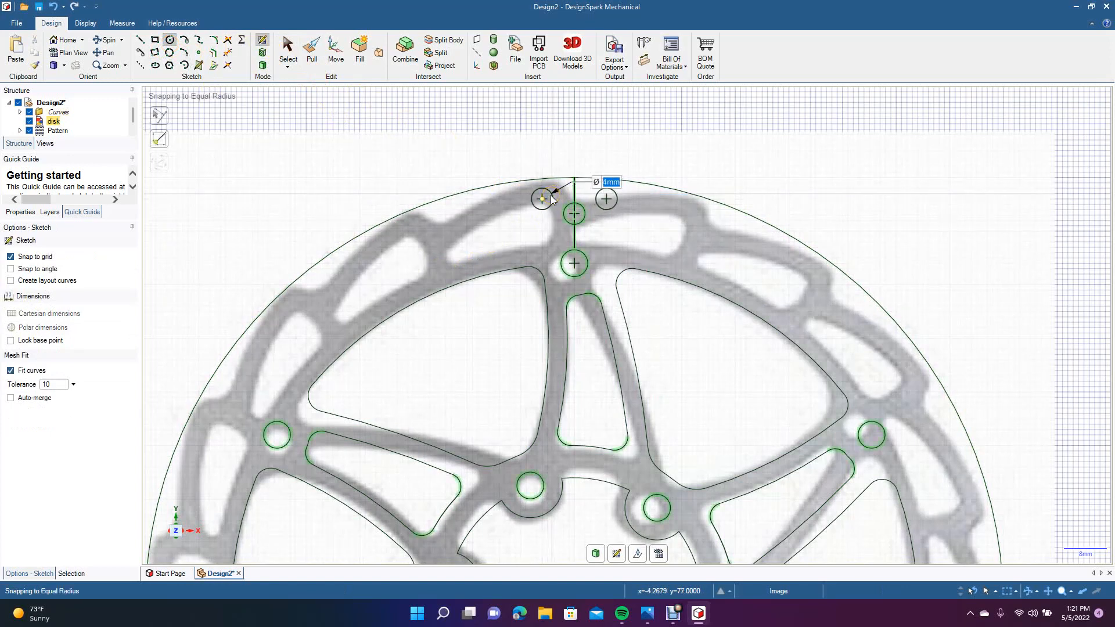
click(551, 199)
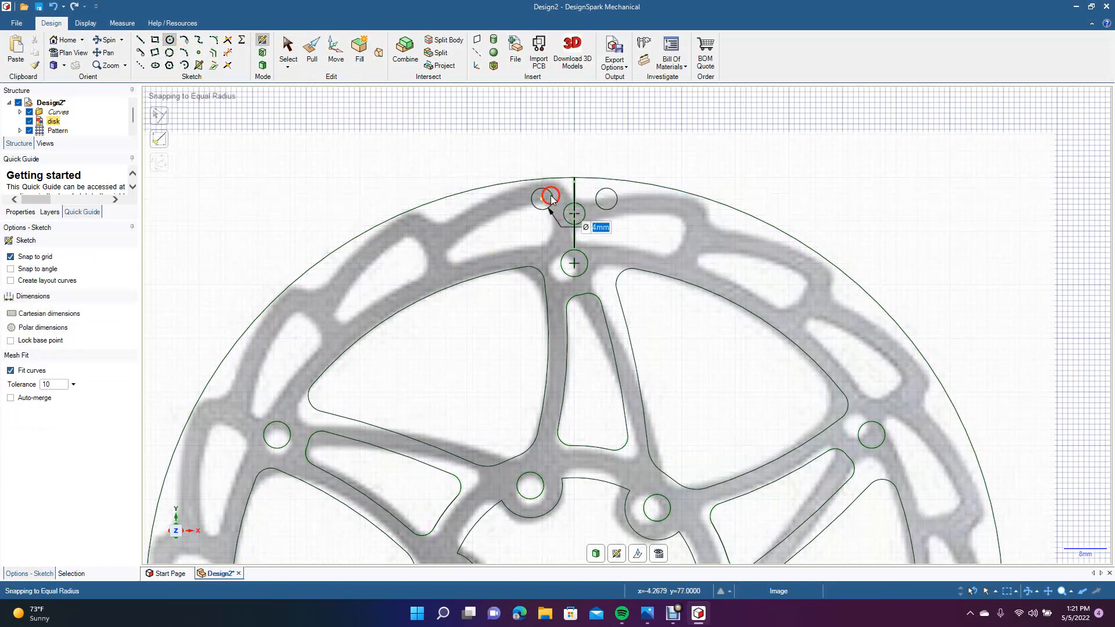
Step: Sketch a second mirrored pair of 4 mm circles directly below the first pair, and delete the vertical mirror line
click(542, 236)
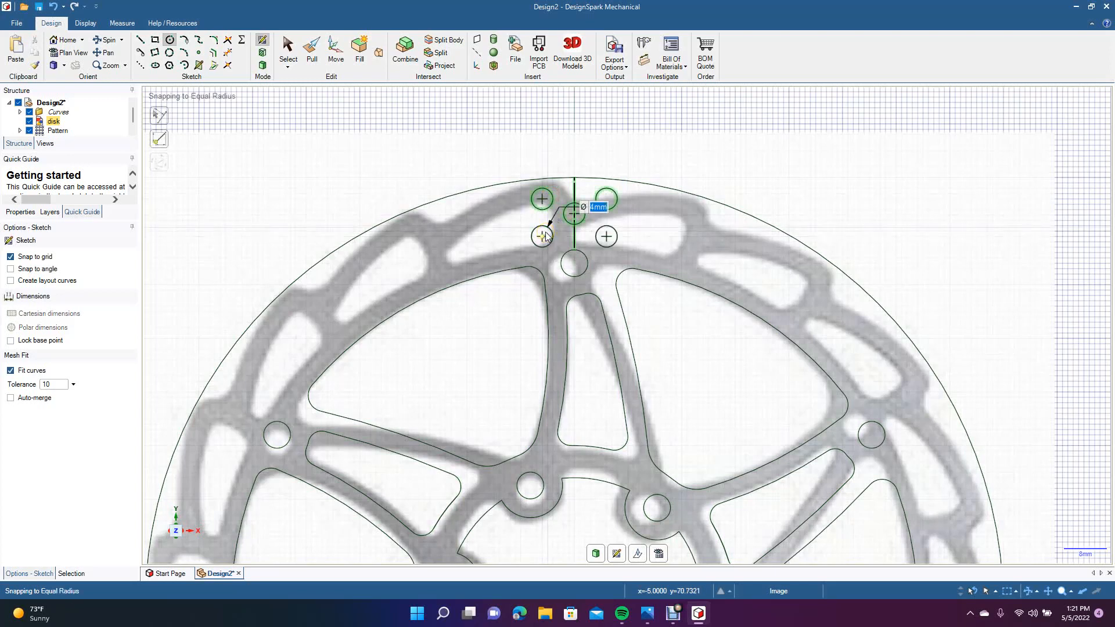
click(543, 236)
click(287, 45)
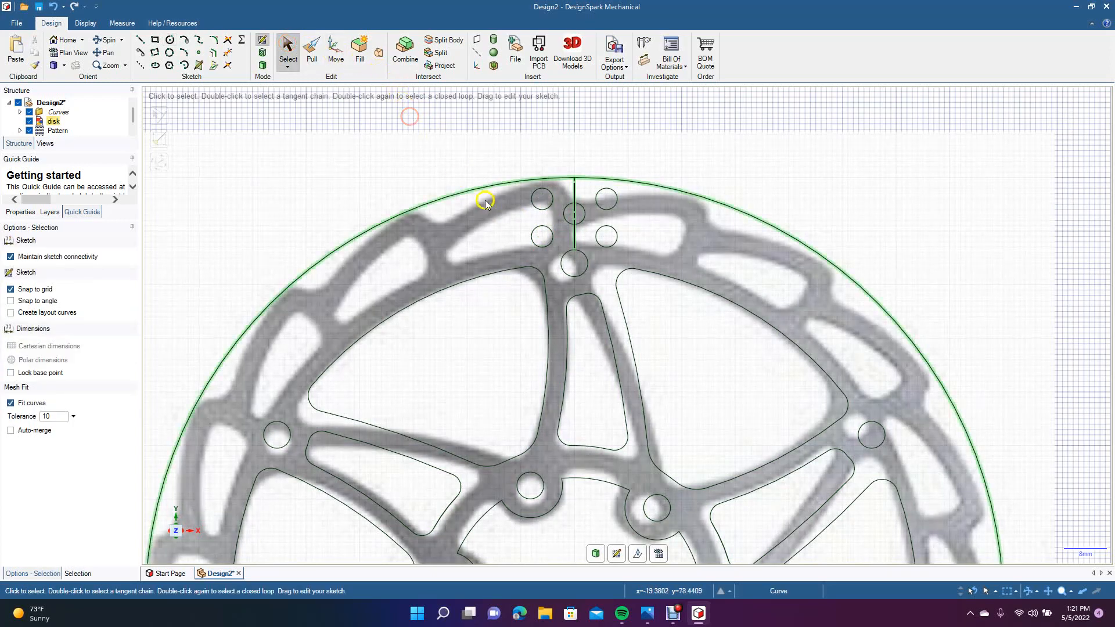
click(572, 241)
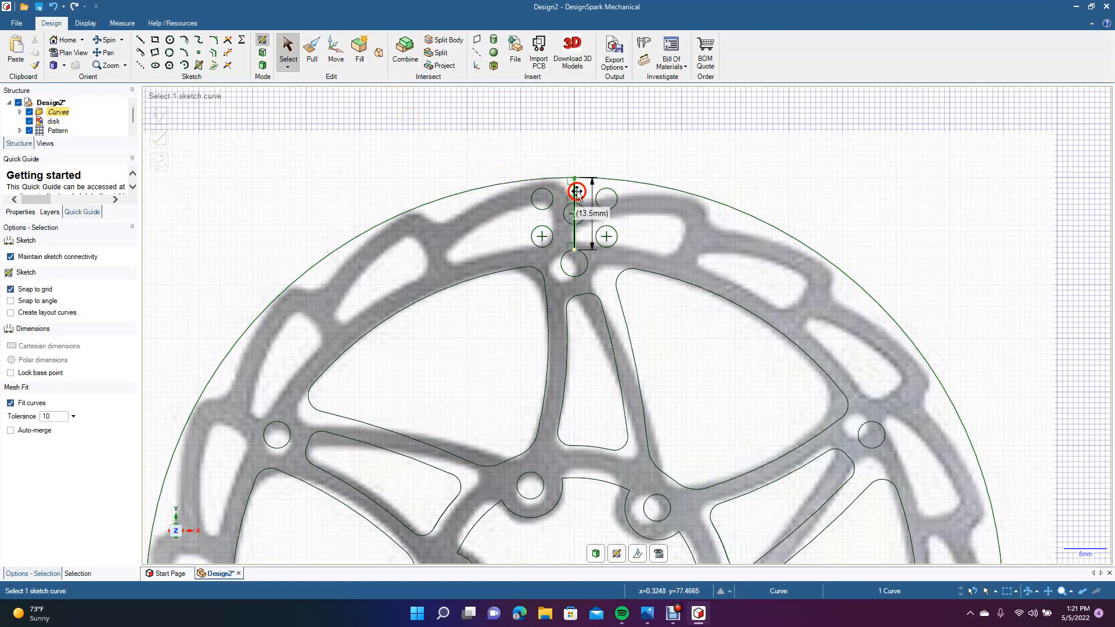
key(Delete)
Step: Move the middle 4 mm circle of the group down by about 0.5 mm towards the disc centre
scroll(561, 312, up, 5)
click(105, 52)
drag(281, 191, 295, 297)
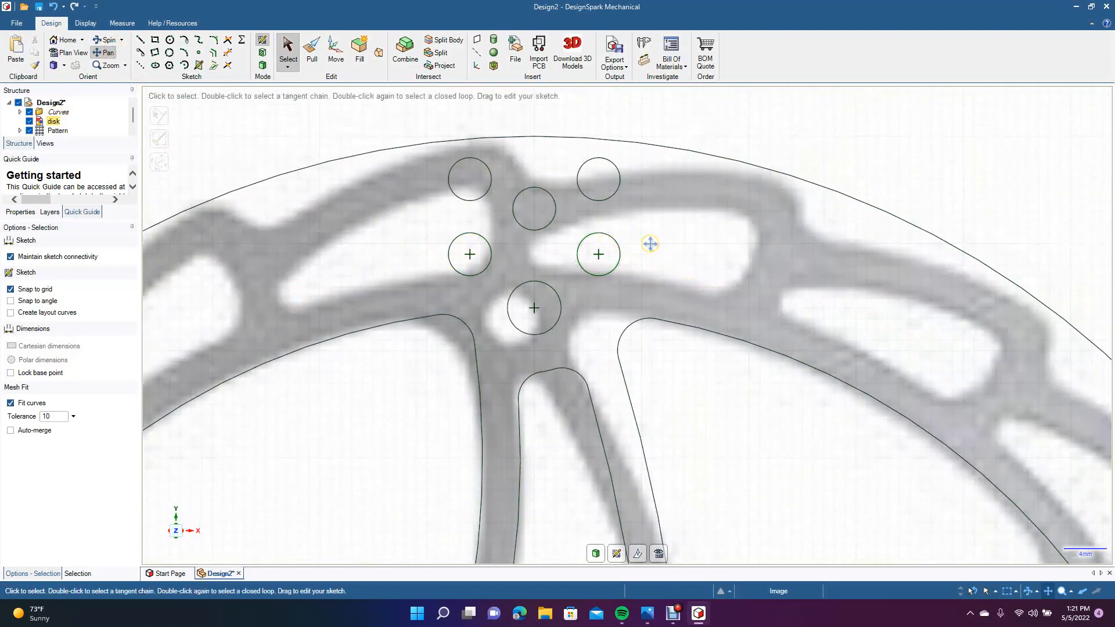
click(288, 52)
click(524, 193)
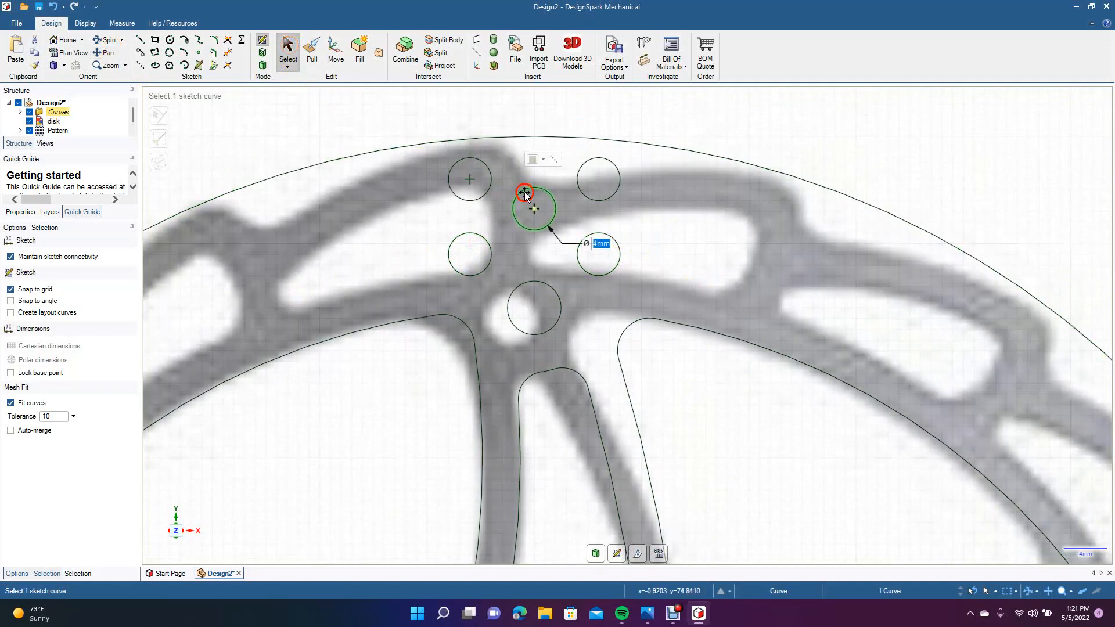
click(337, 55)
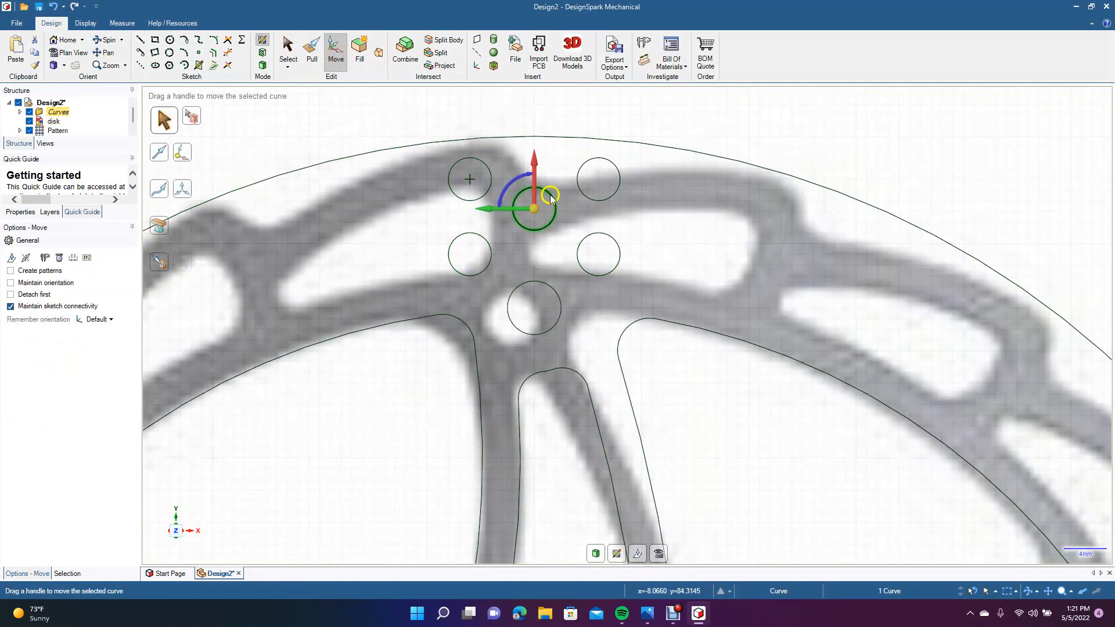
drag(535, 165, 535, 173)
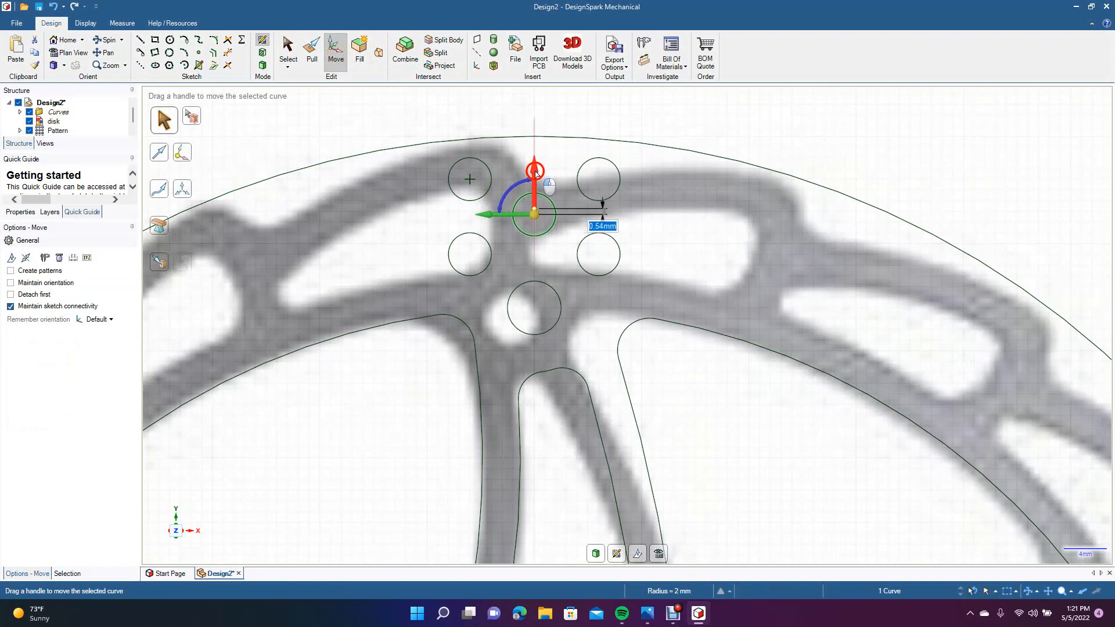
Step: Select all five 4 mm circles above the top rim hole for moving
click(487, 297)
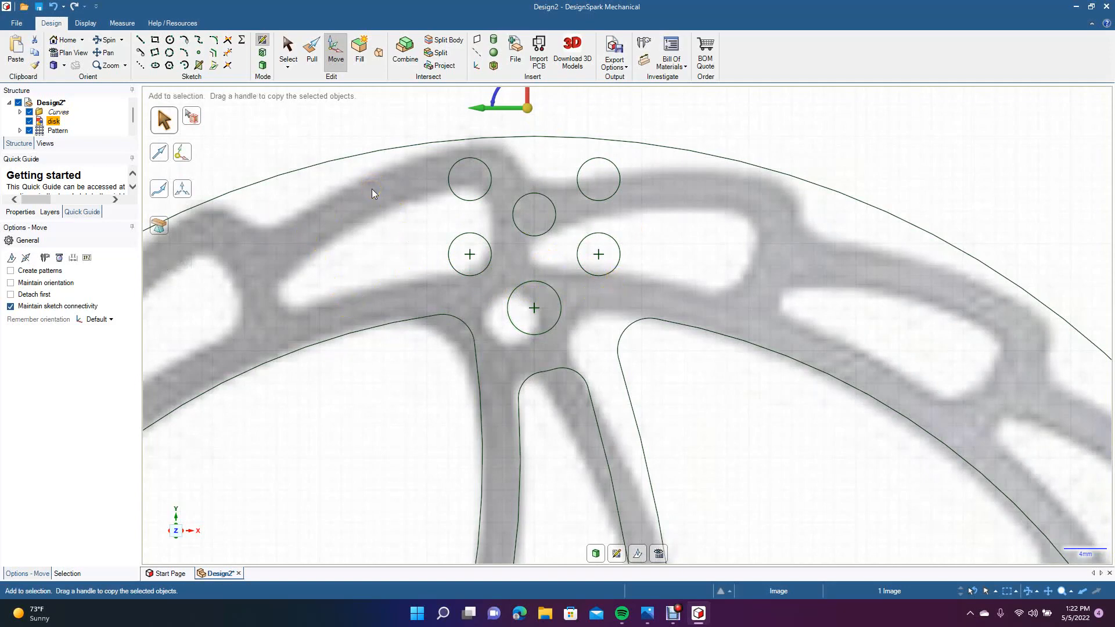
scroll(372, 189, down, 3)
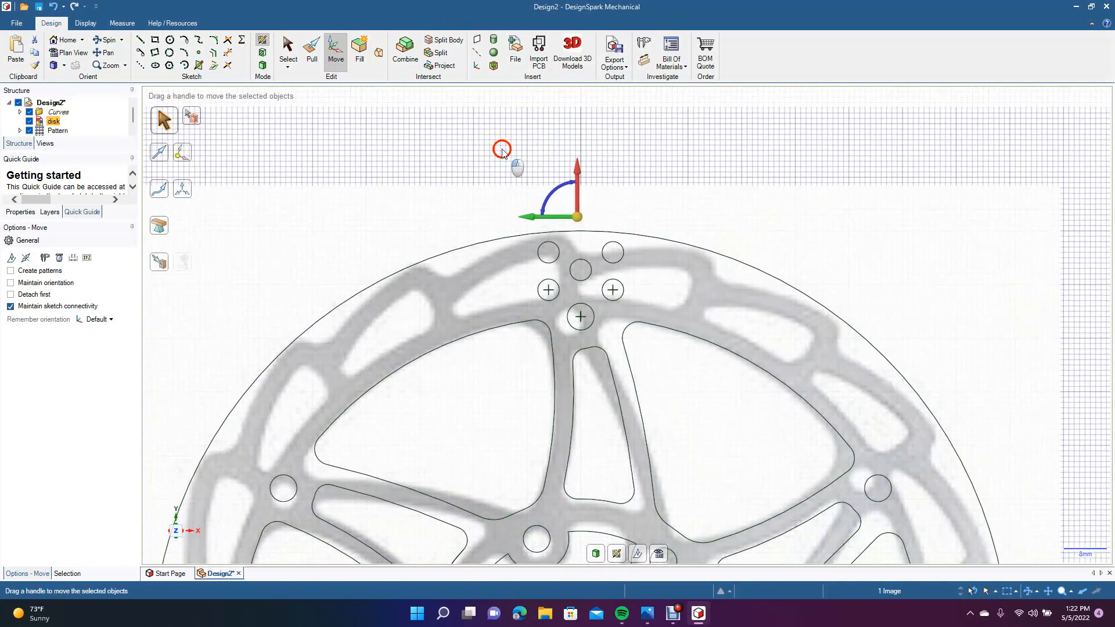
click(503, 153)
drag(522, 206, 642, 308)
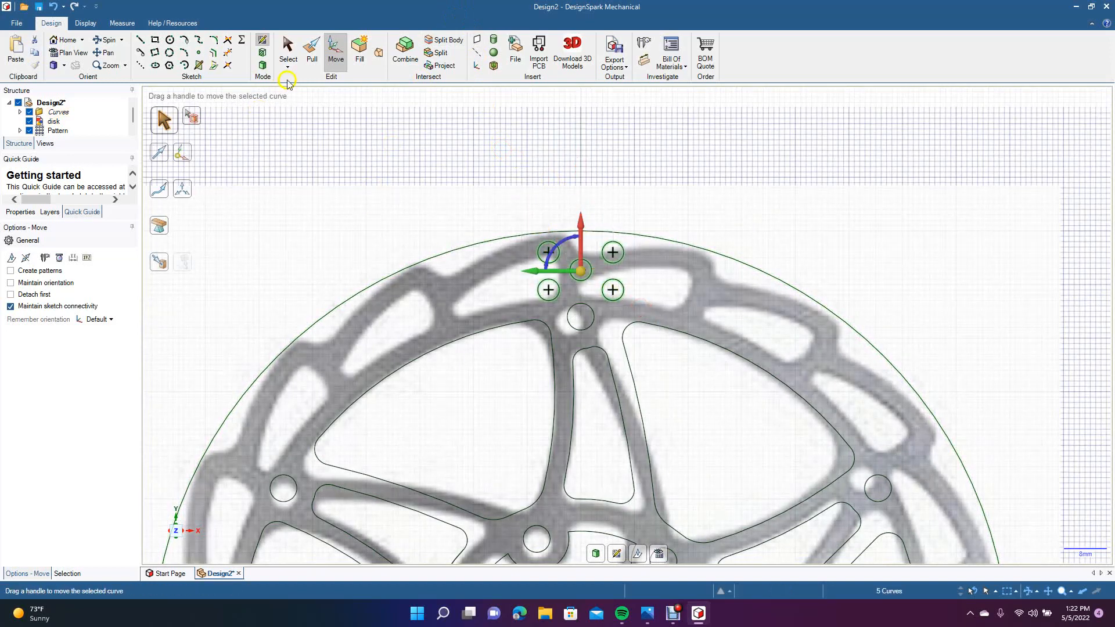
click(313, 55)
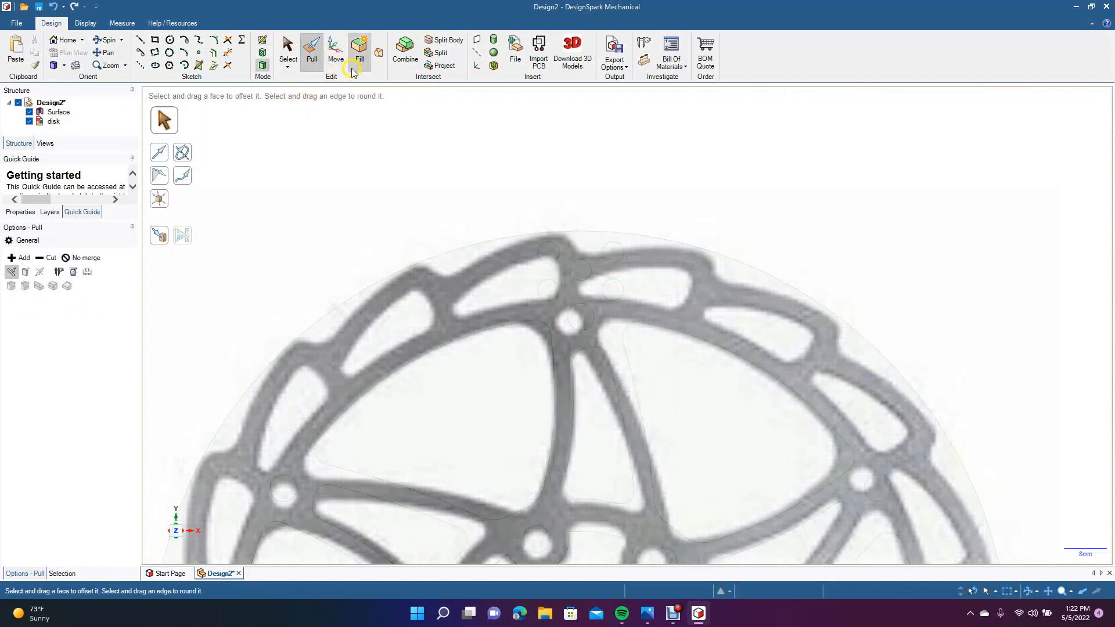
click(400, 166)
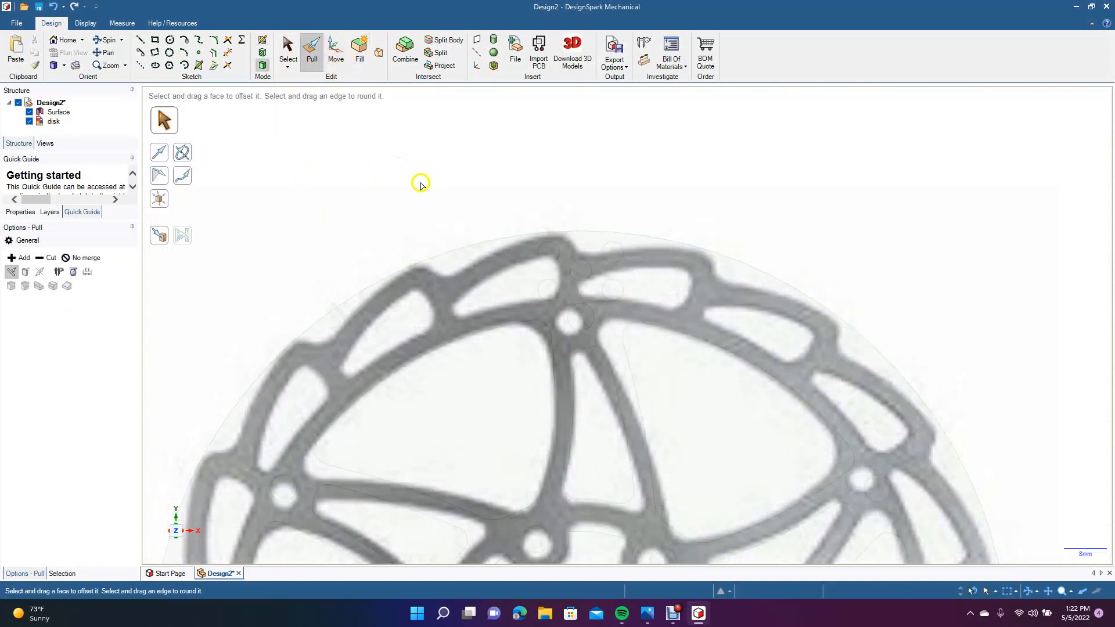
key(ctrl+z)
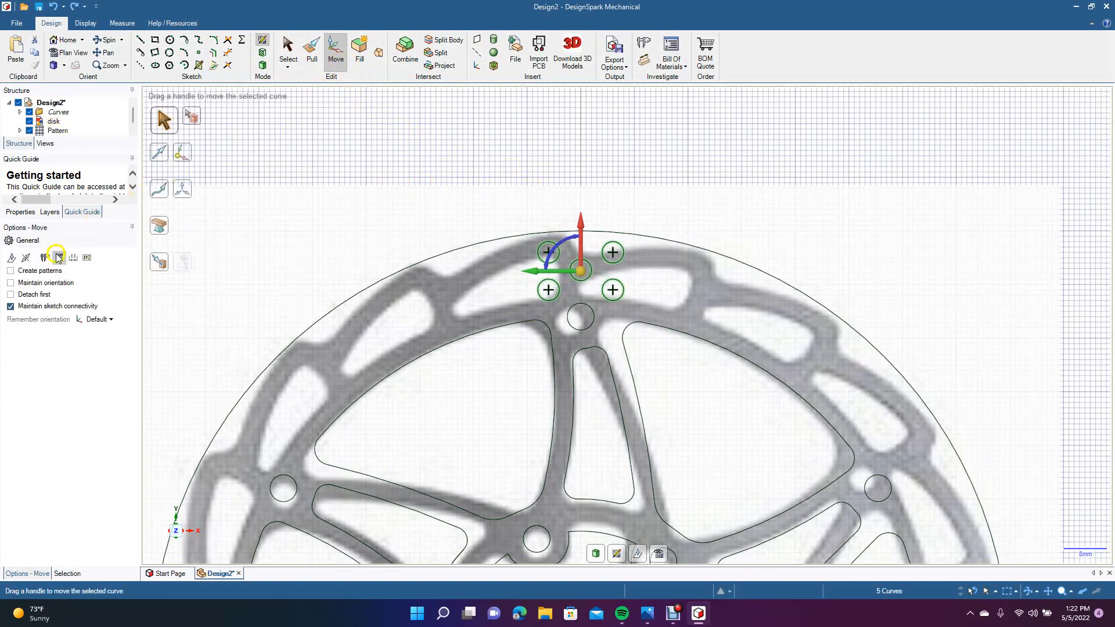
Step: Turn on pattern creation and create a circular pattern of the five selected circles around the disc centre
click(38, 273)
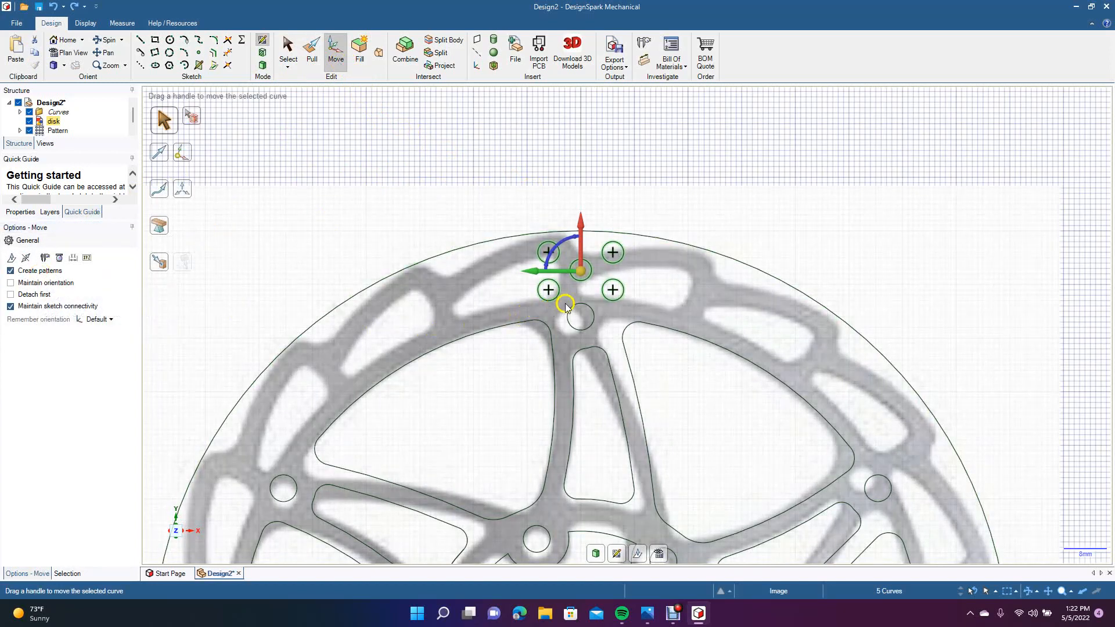
scroll(566, 307, down, 3)
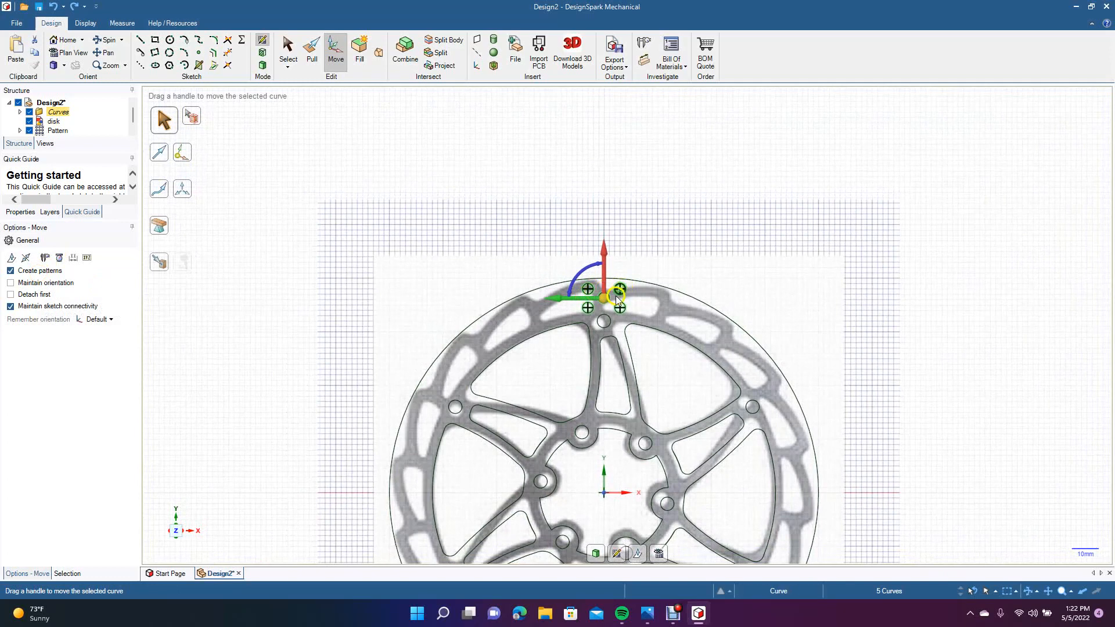
drag(608, 302, 540, 502)
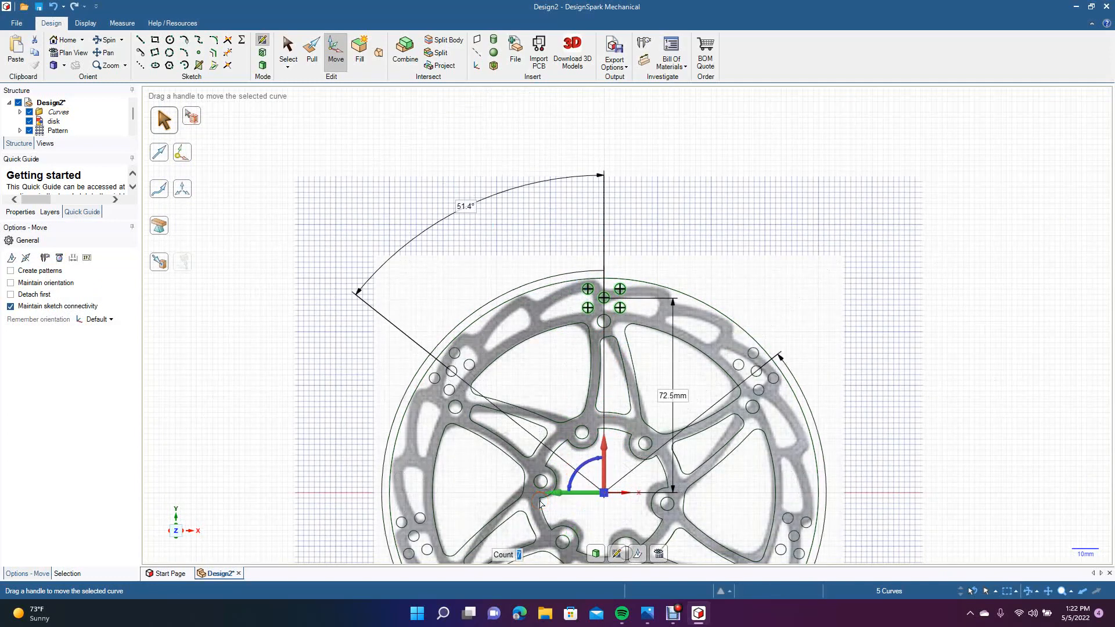
Step: Try a count of 20 for the circular pattern of vent holes and undo it
text(20)
key(Return)
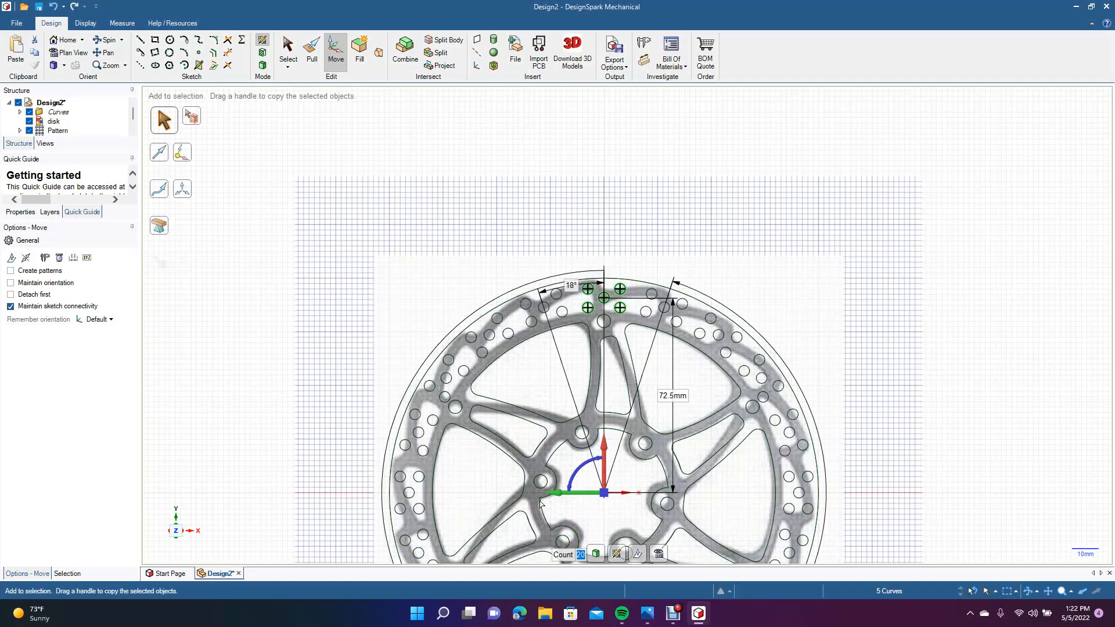
key(ctrl+z)
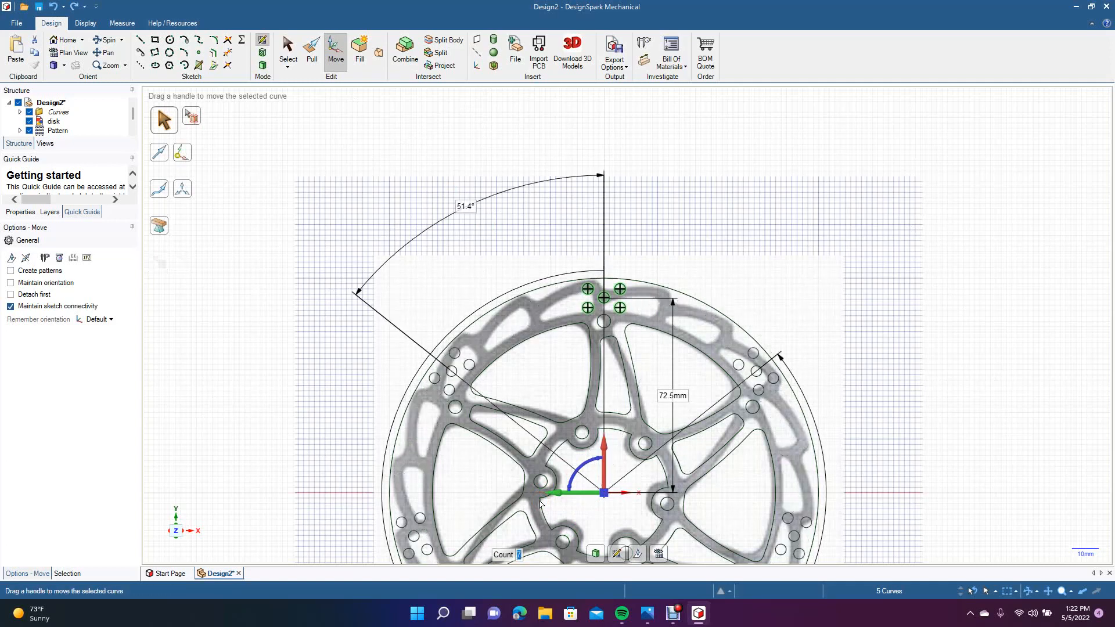
Step: Set the count of the circular vent hole pattern to 15
text(15)
key(Return)
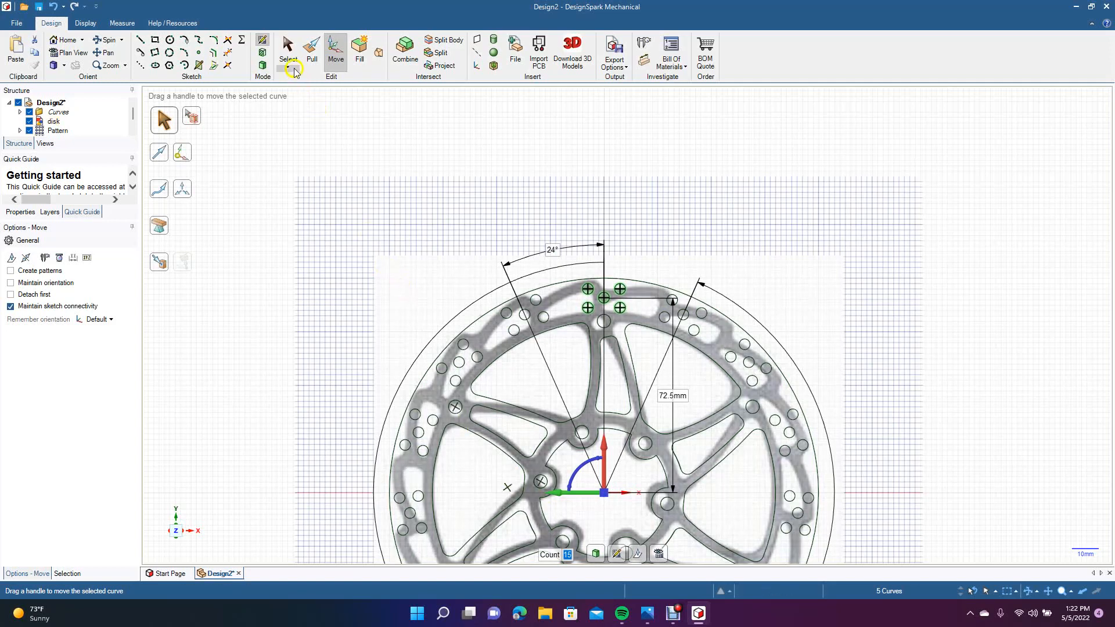
Step: Leave the Move tool and delete the disc reference image from behind the sketch
click(288, 51)
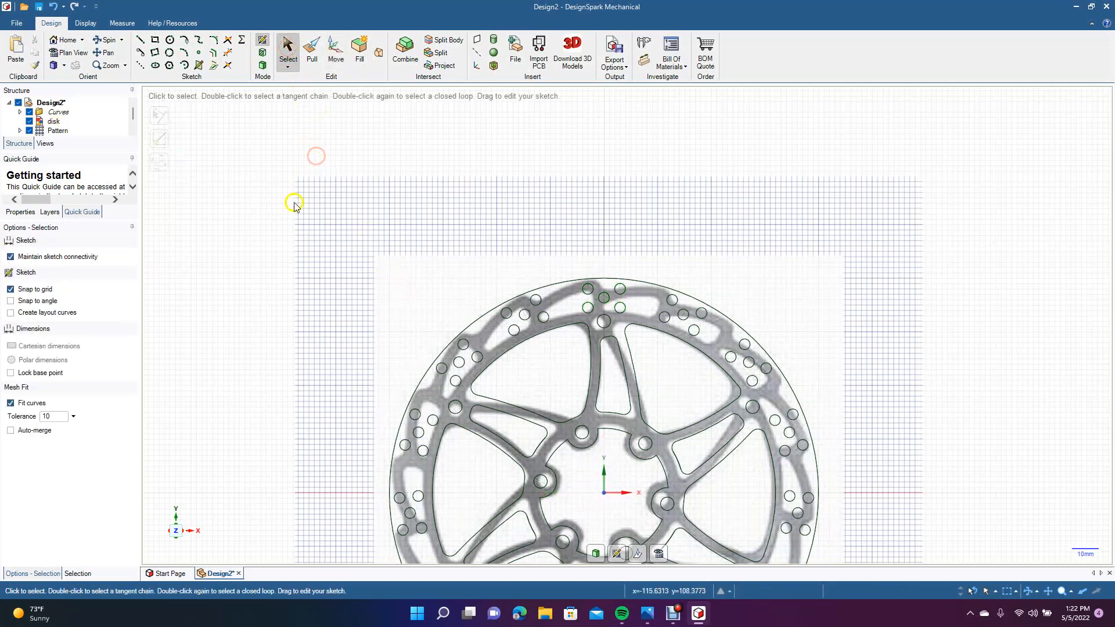
click(413, 300)
key(Delete)
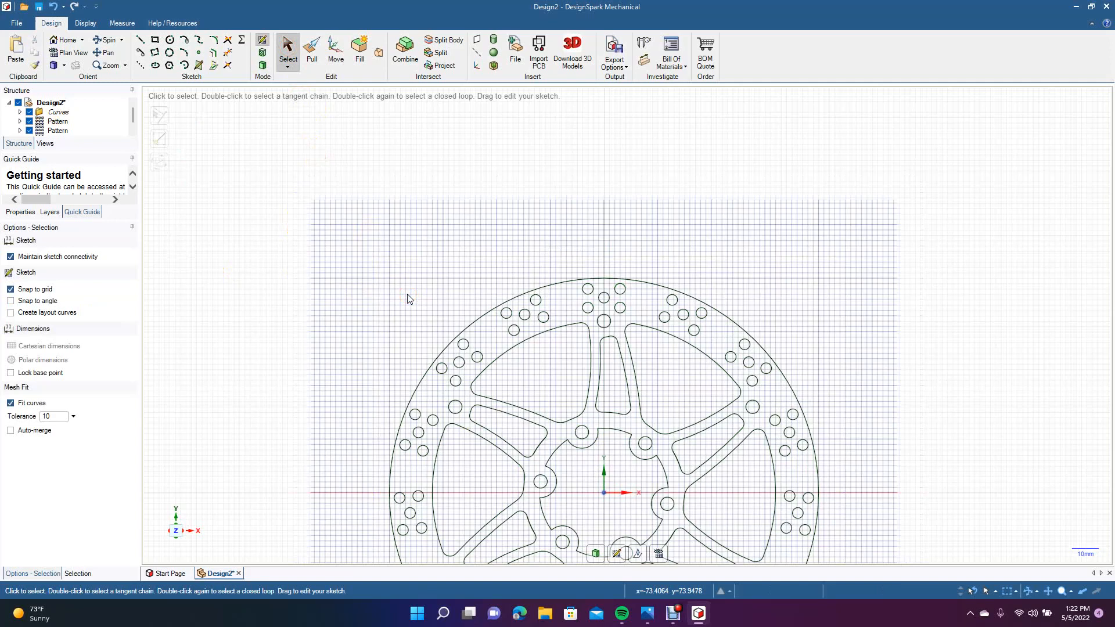
click(108, 53)
mouse_move(299, 286)
mouse_down()
mouse_move(316, 192)
mouse_move(287, 124)
mouse_up()
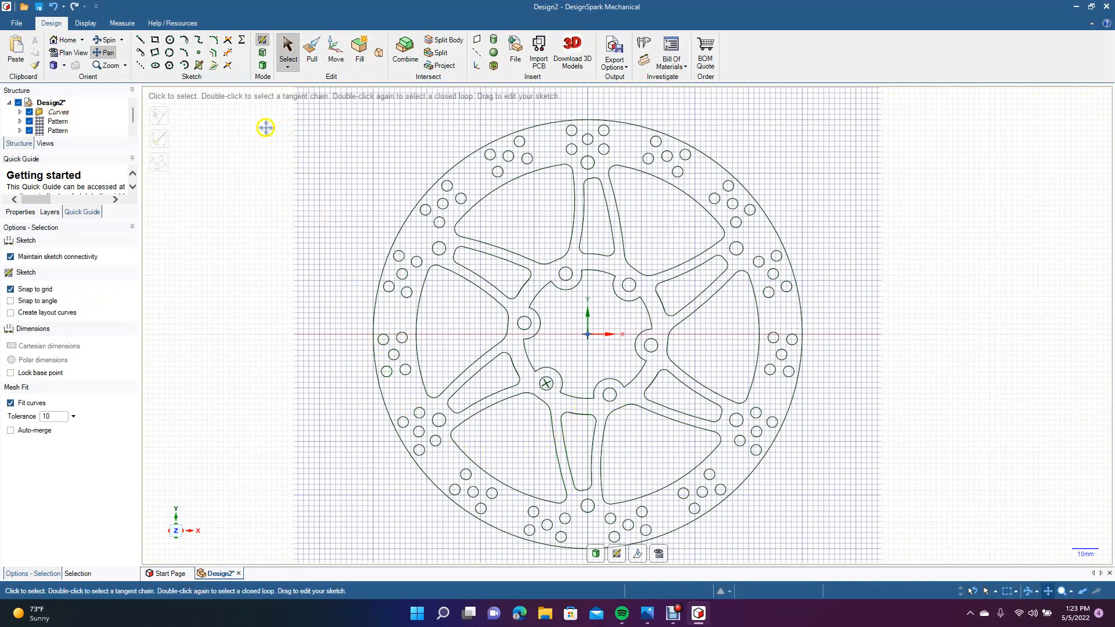
click(286, 43)
click(579, 433)
click(580, 416)
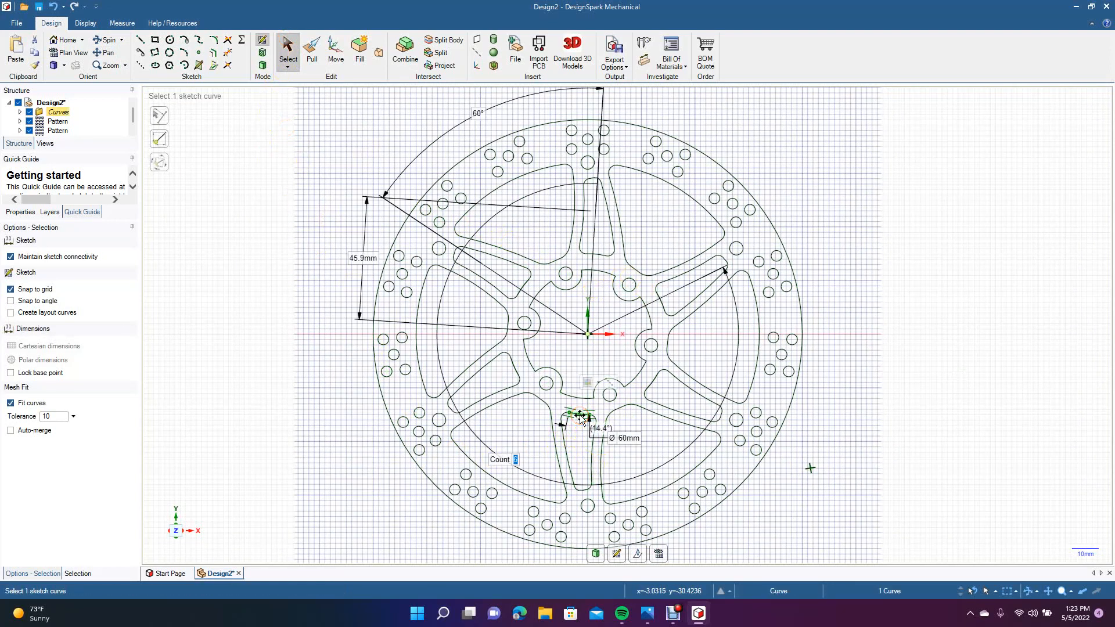
click(634, 416)
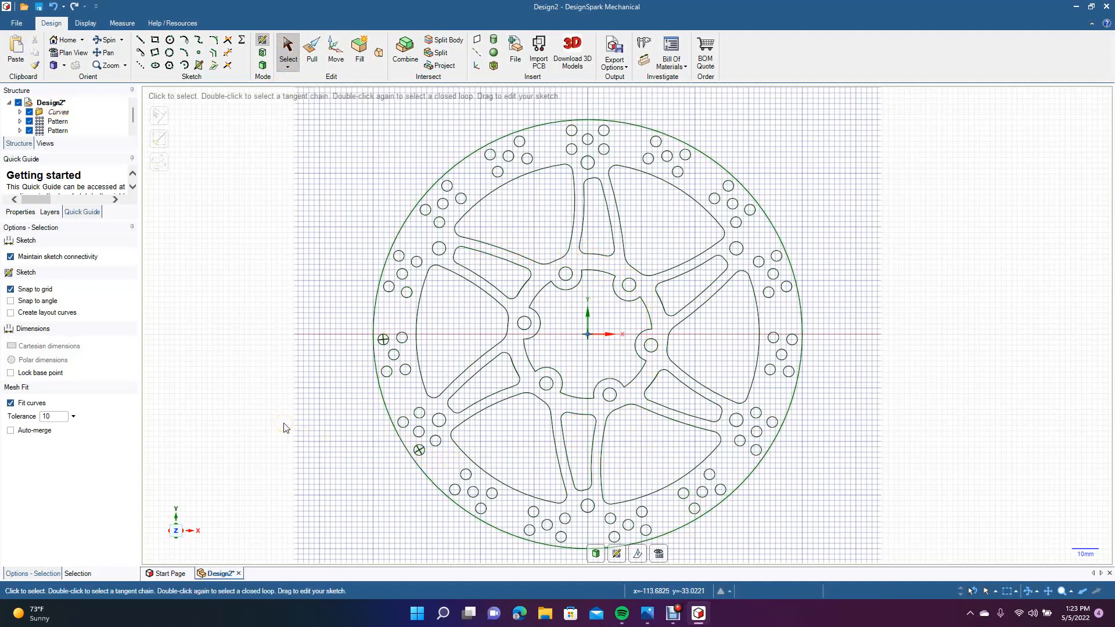
Step: Convert the finished brake disc sketch into surface faces by starting the Pull tool on it
scroll(284, 428, down, 5)
click(110, 40)
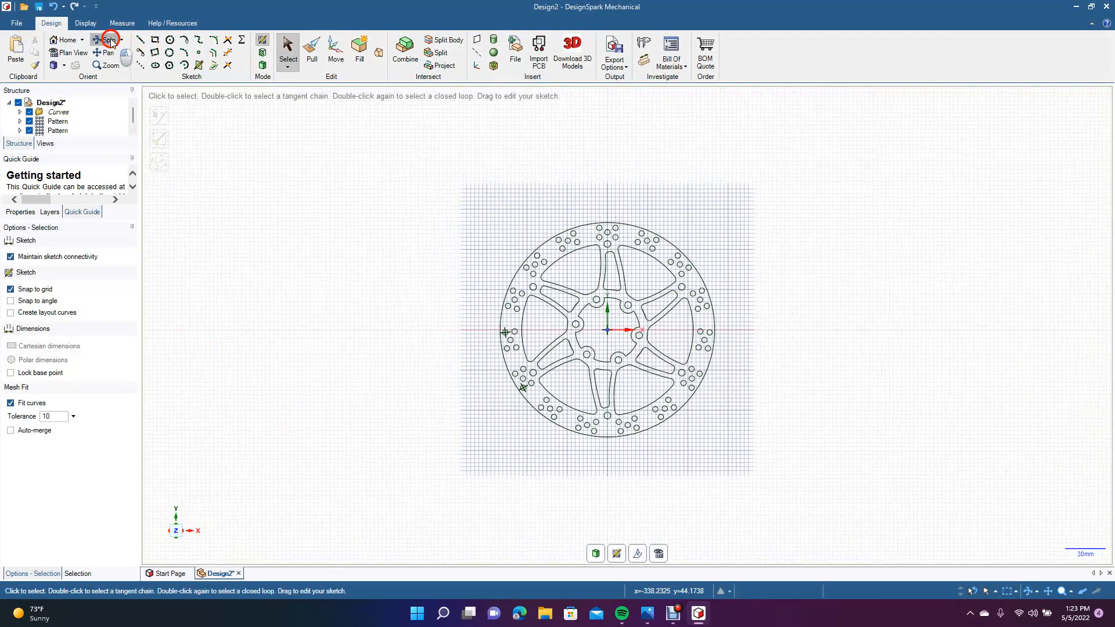
drag(384, 312, 353, 316)
click(312, 51)
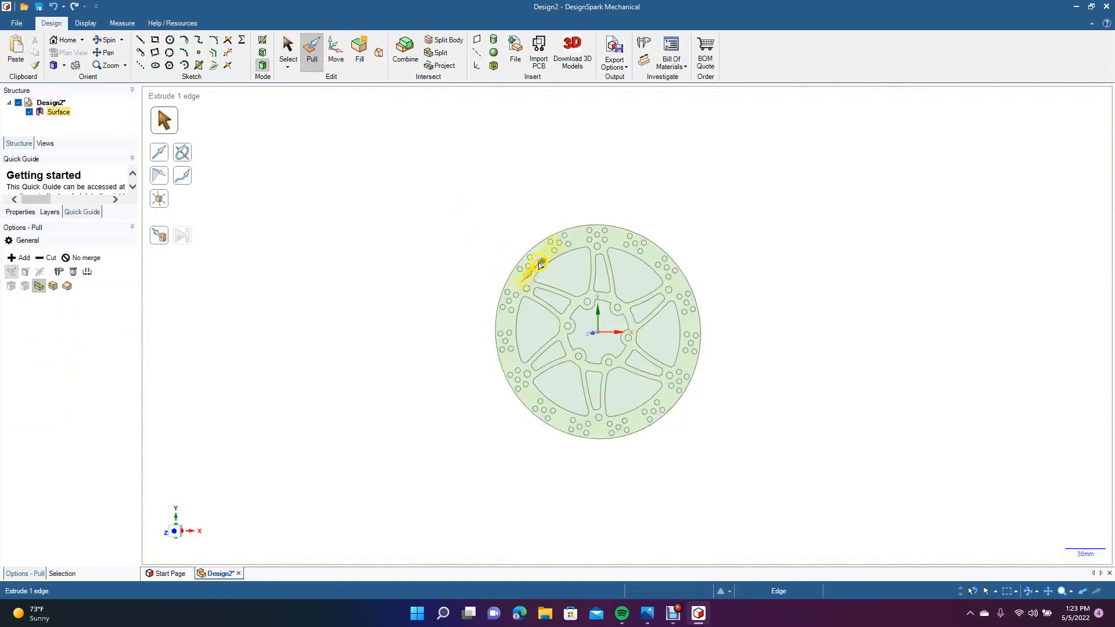
click(545, 252)
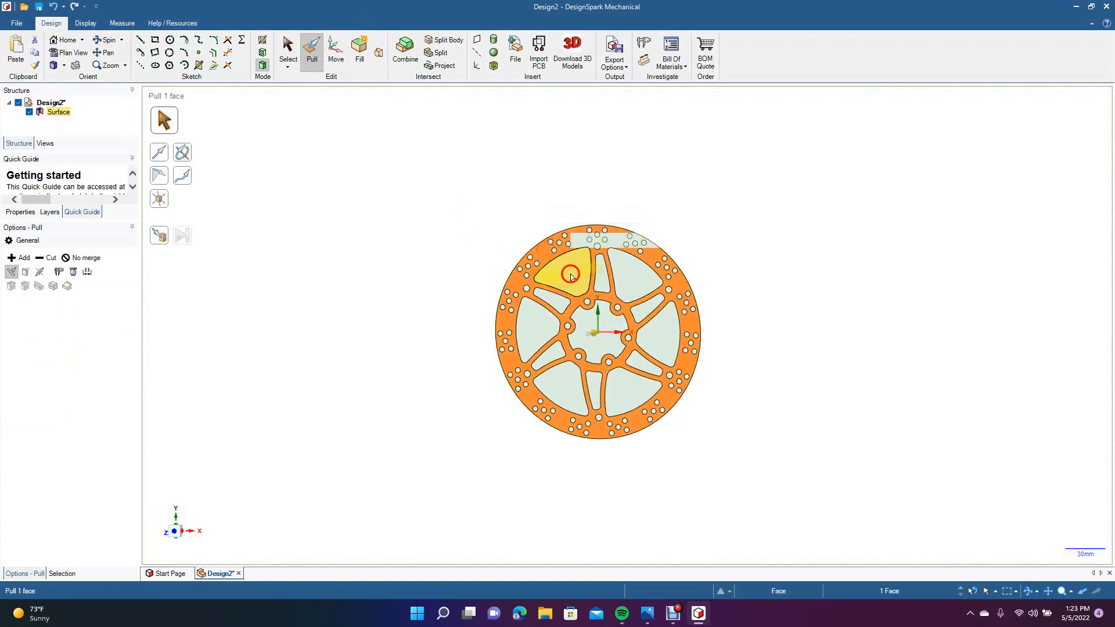
Step: Delete the central opening face and all large and small window faces between the spokes
click(559, 269)
key(ctrl)
ctrl+click(561, 304)
ctrl+click(535, 323)
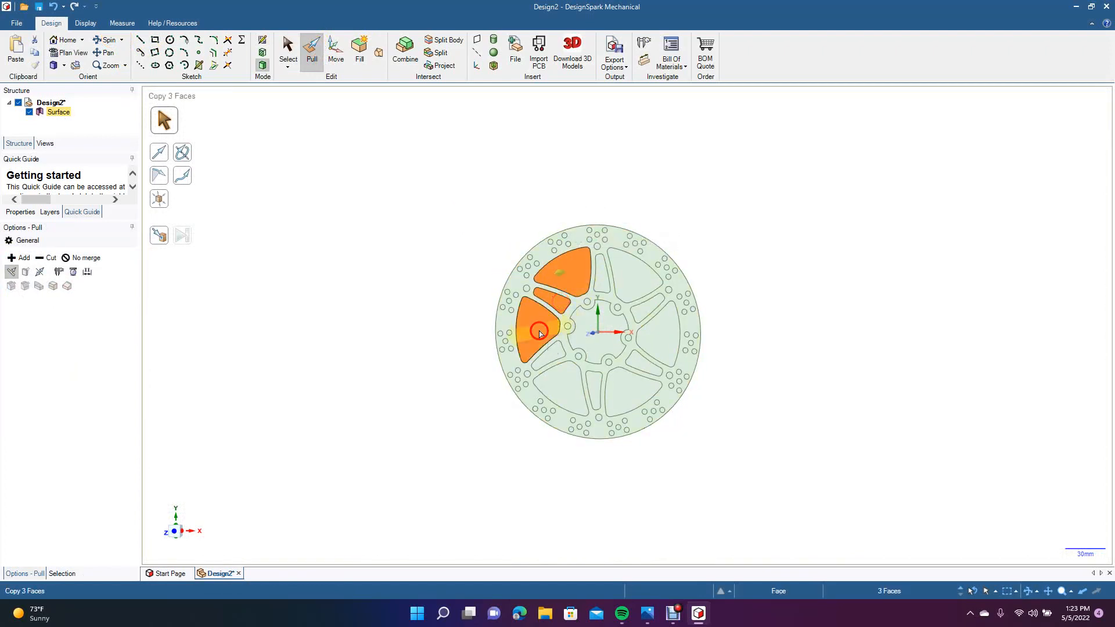
ctrl+click(556, 356)
ctrl+click(567, 377)
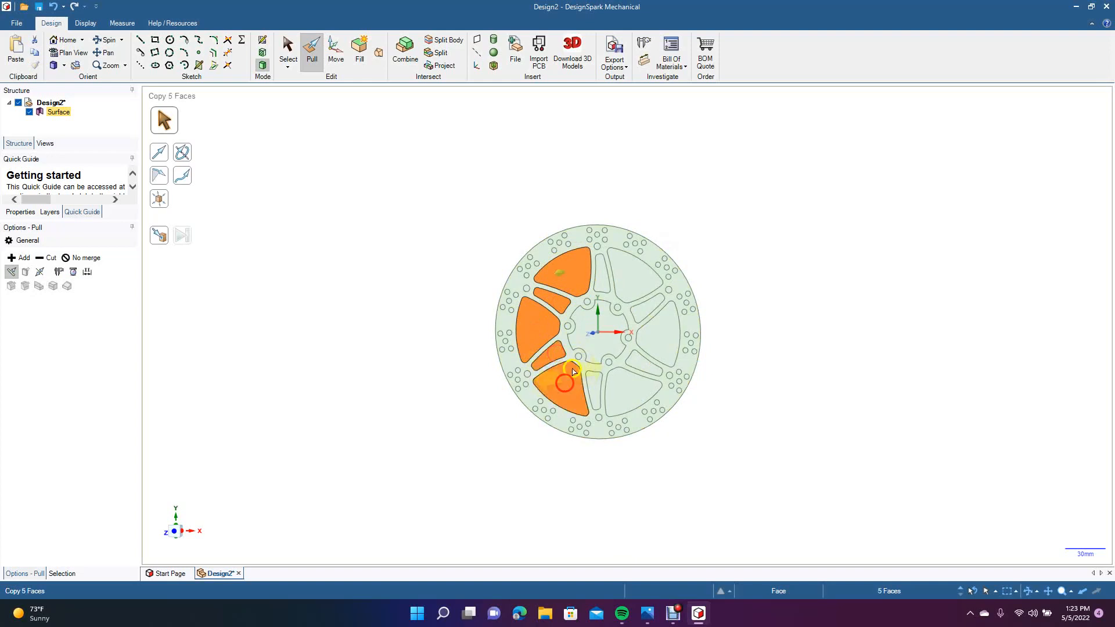
ctrl+click(599, 342)
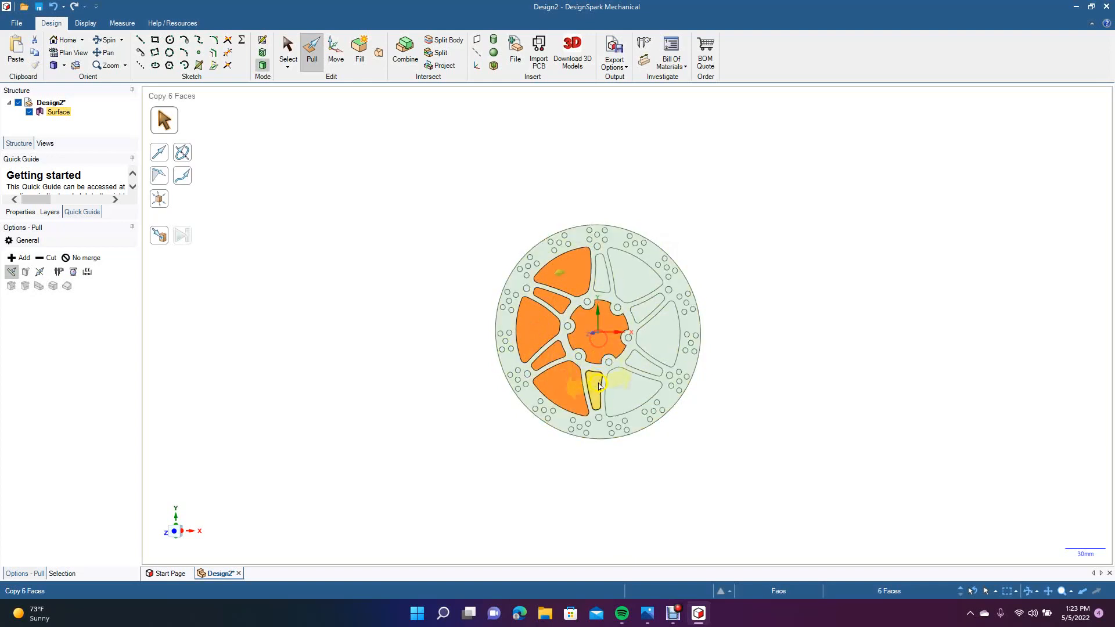
ctrl+click(594, 389)
ctrl+click(616, 393)
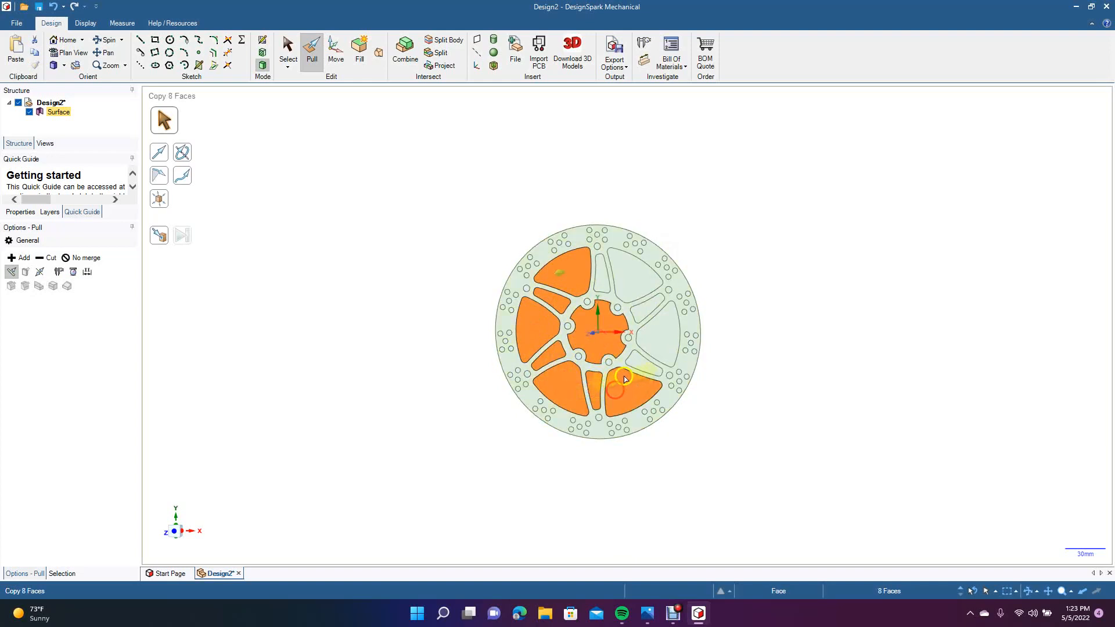
ctrl+click(644, 364)
ctrl+click(658, 347)
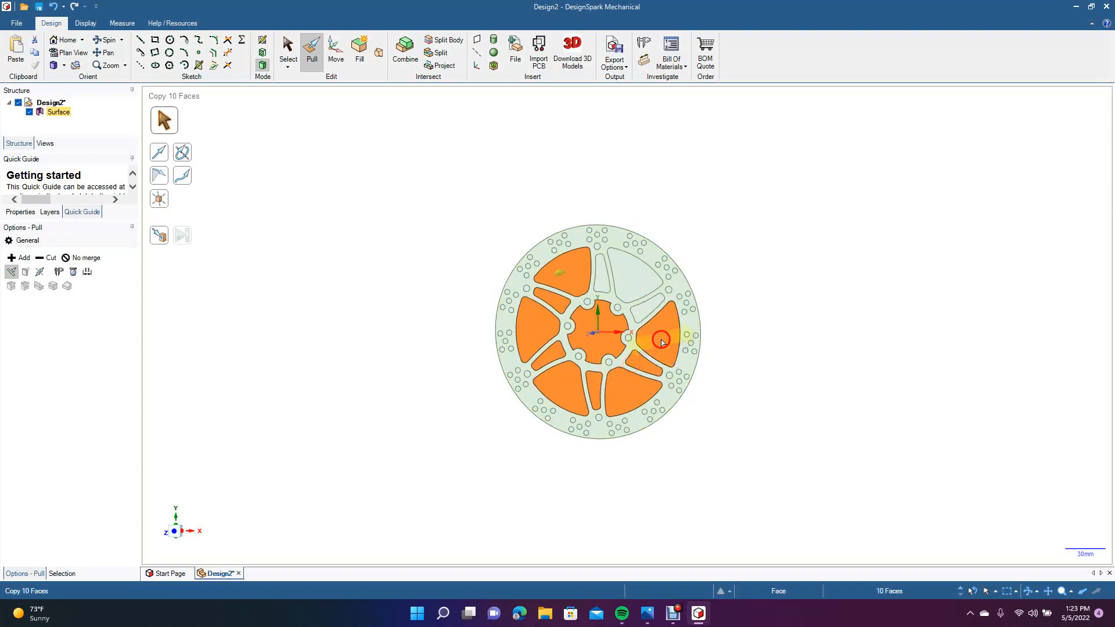
ctrl+click(645, 308)
ctrl+click(633, 284)
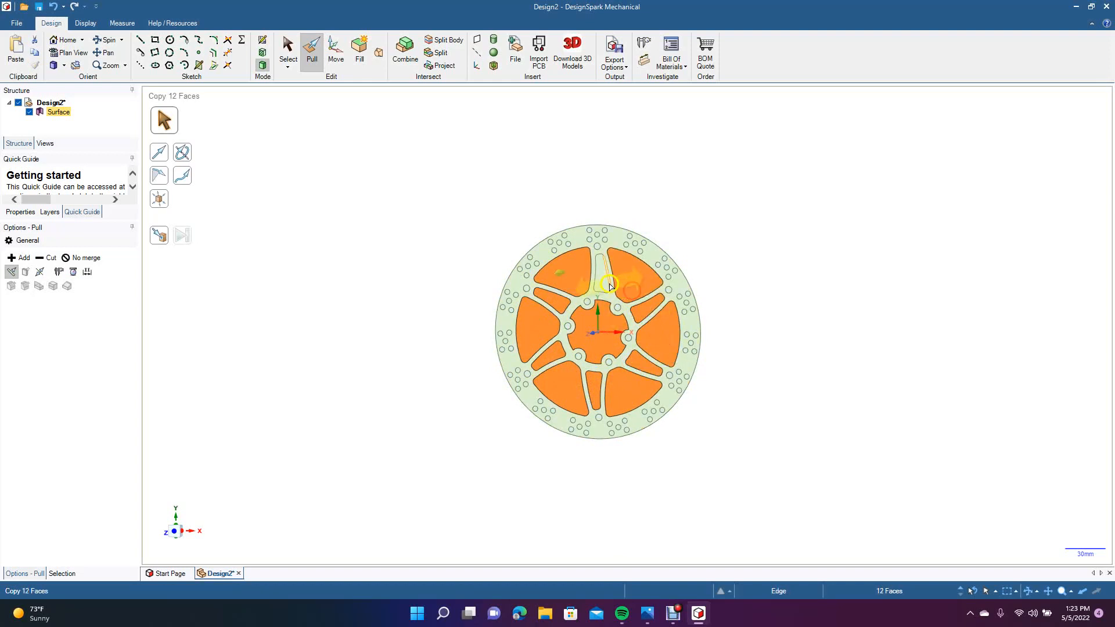
key(Delete)
click(447, 312)
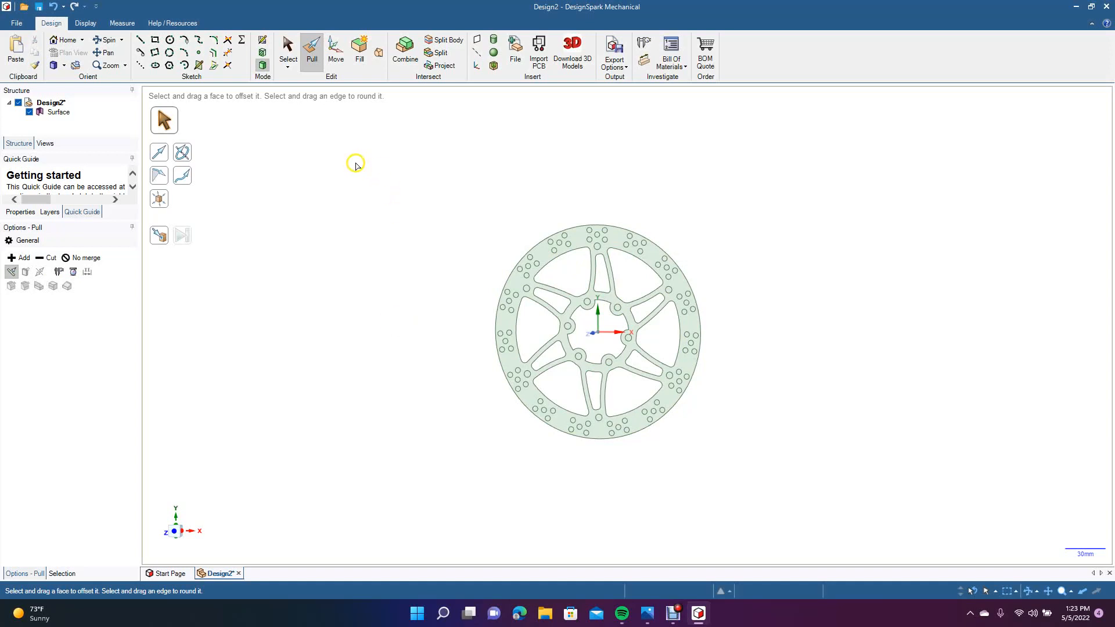
Step: Pull the disc face in both directions with a distance of 3 mm to make it solid
click(115, 41)
mouse_move(468, 452)
mouse_down()
mouse_move(426, 460)
mouse_move(455, 465)
mouse_up()
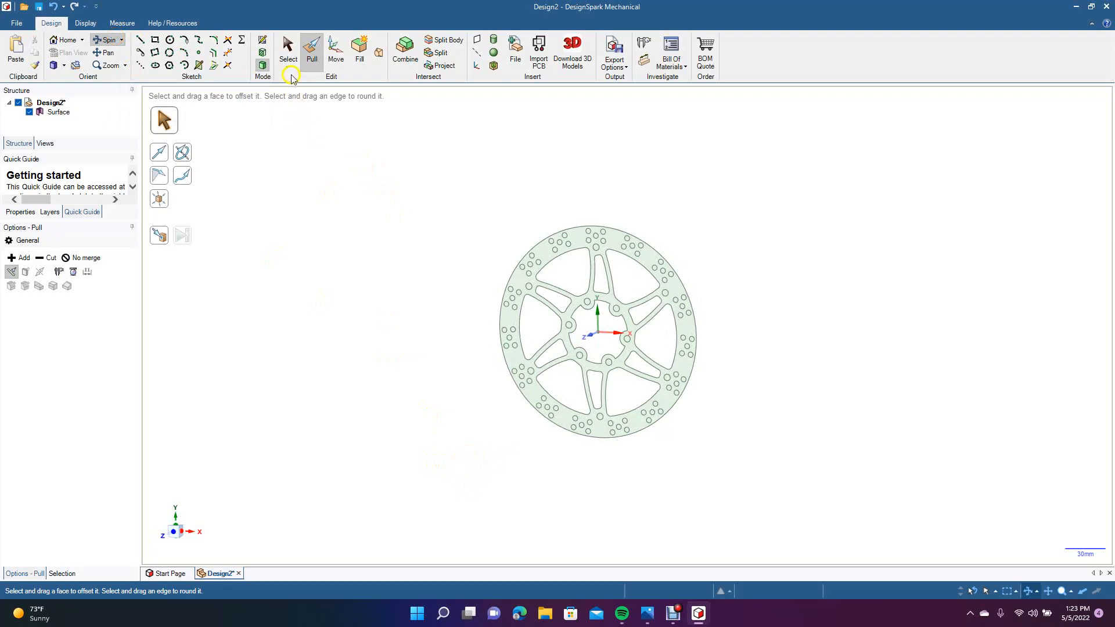
click(288, 52)
click(573, 235)
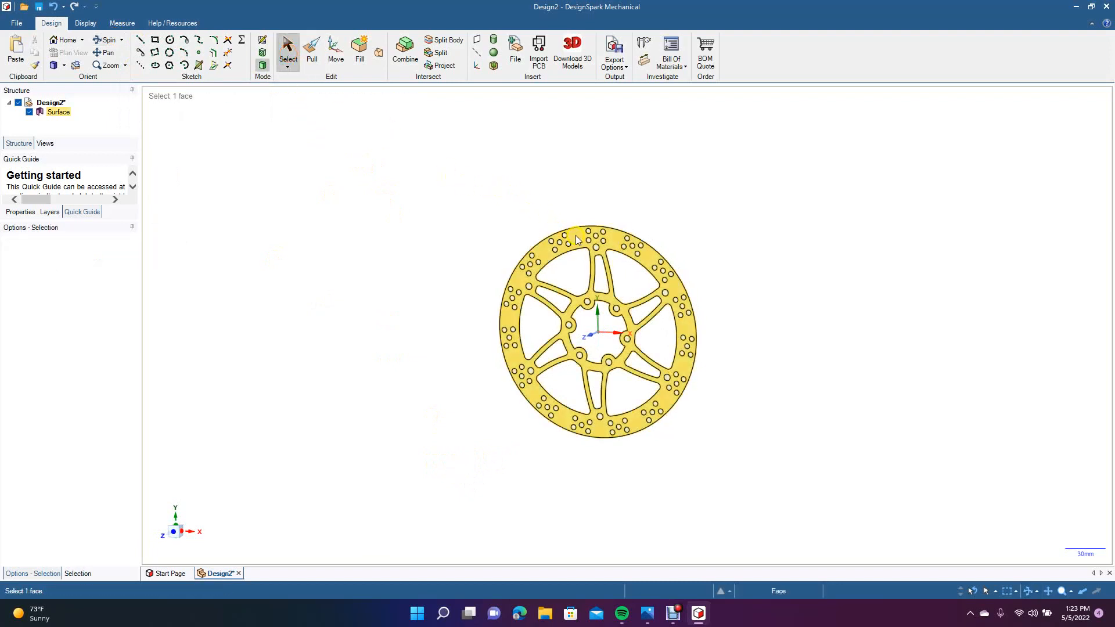
click(576, 238)
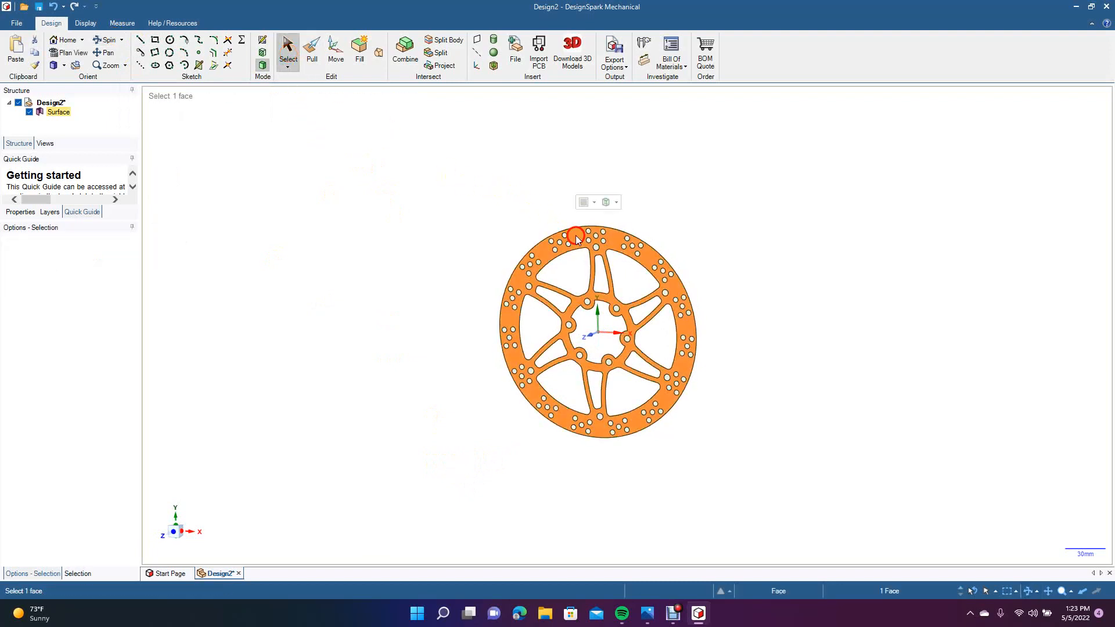
click(319, 35)
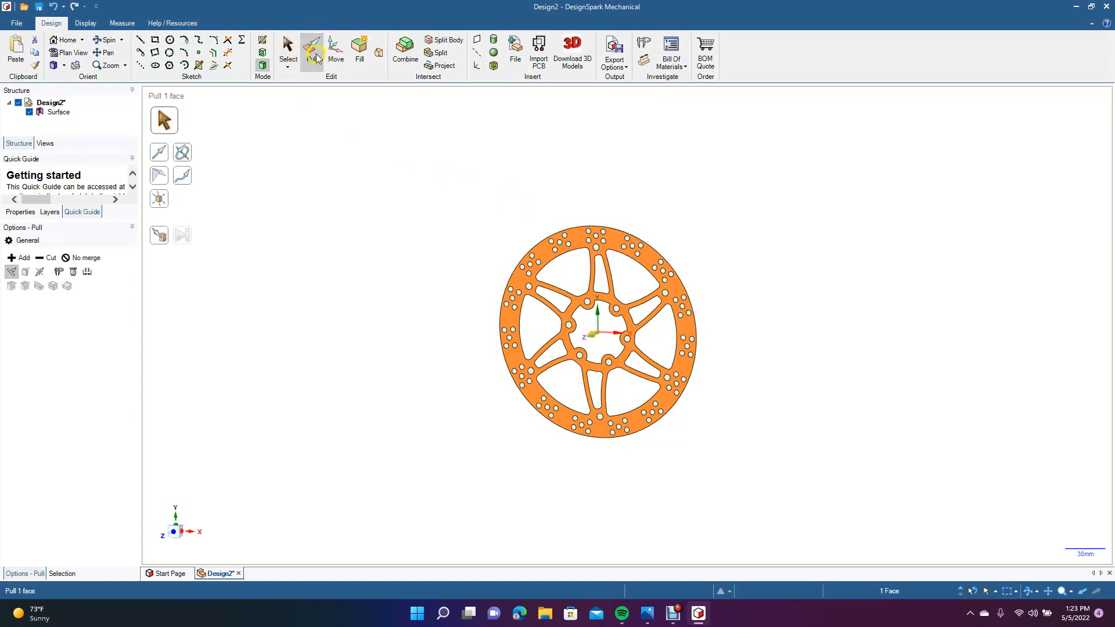
click(43, 274)
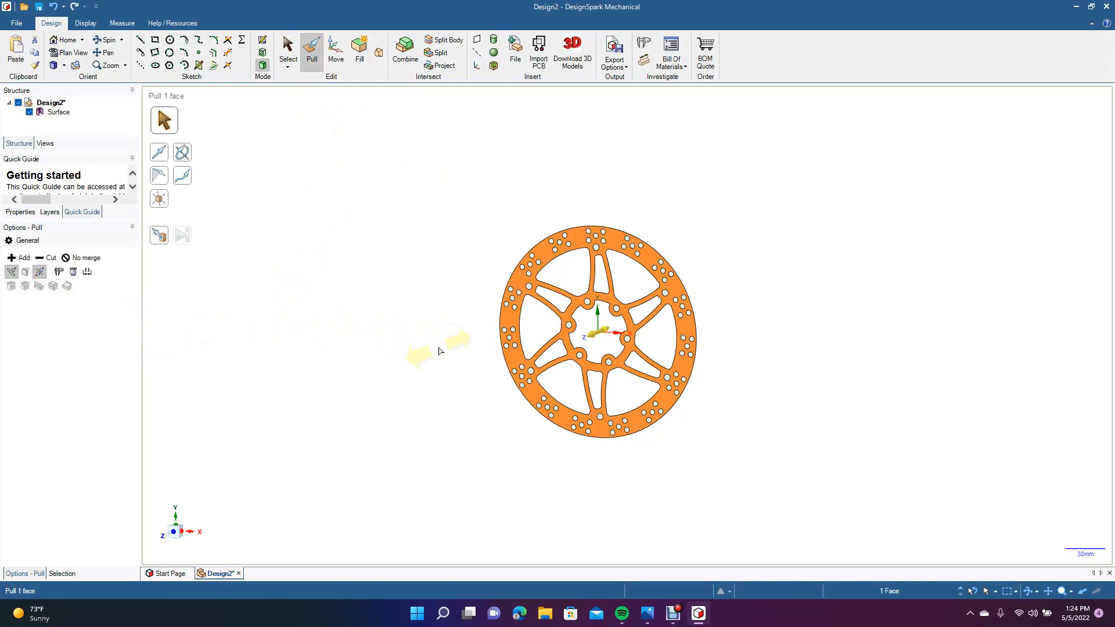
text(3)
key(Return)
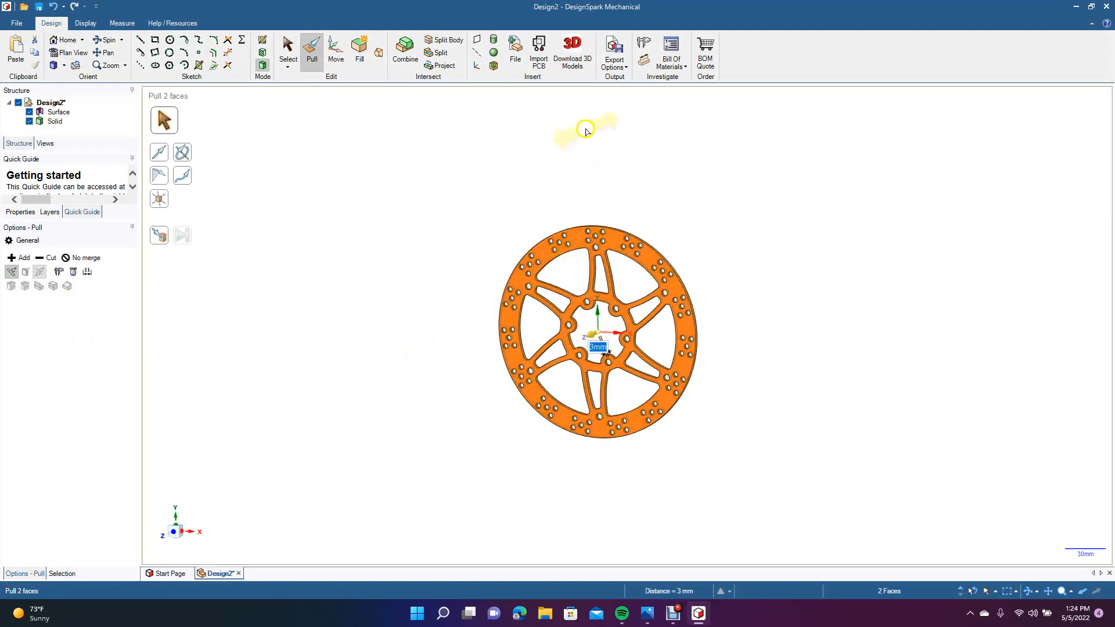
Step: Delete the six leftover surface faces filling the mounting holes around the disc's central opening
click(288, 47)
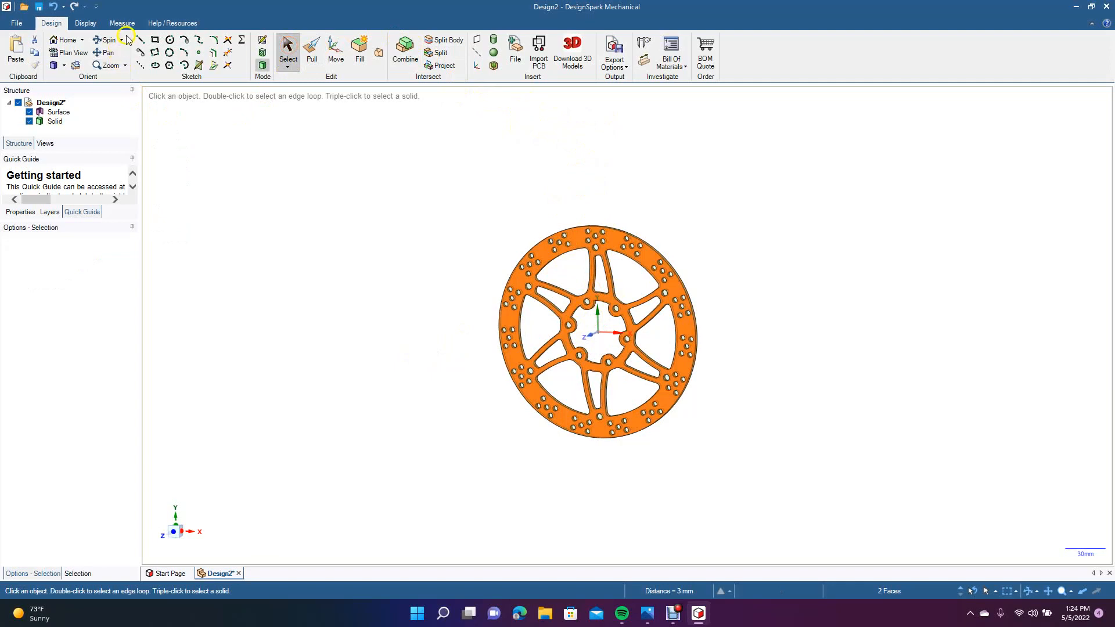
click(114, 41)
drag(465, 306, 506, 299)
scroll(430, 396, up, 5)
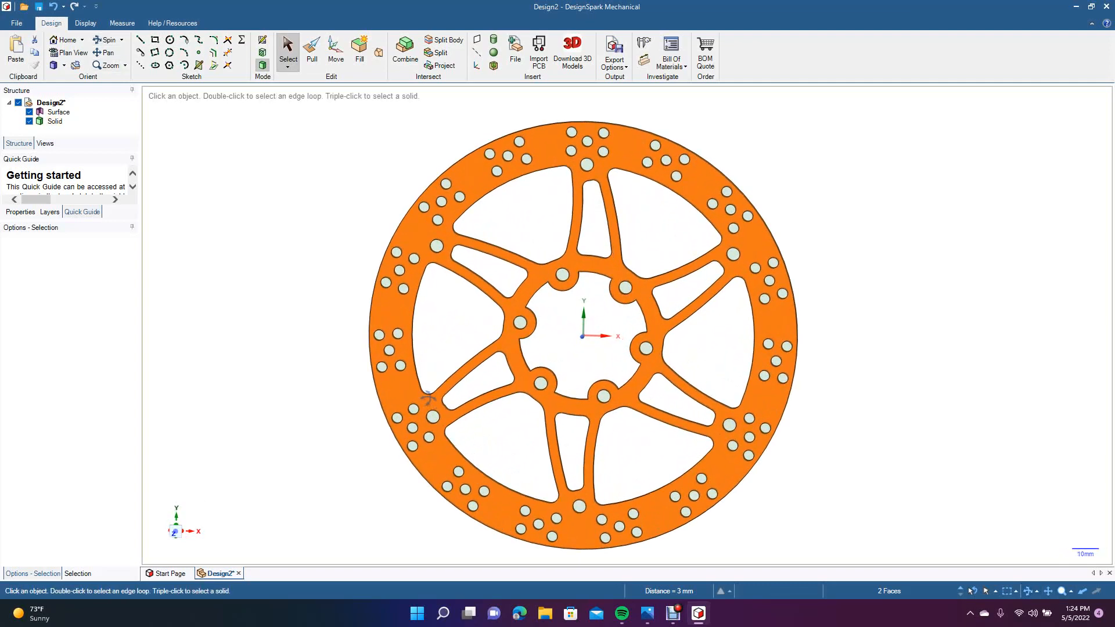
click(284, 58)
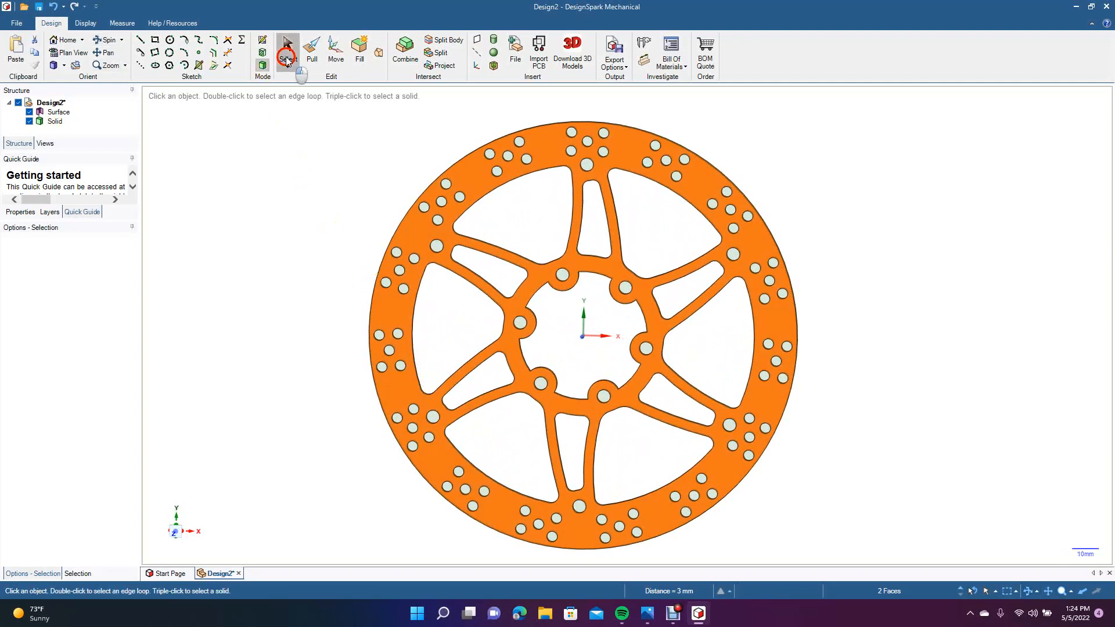
click(561, 282)
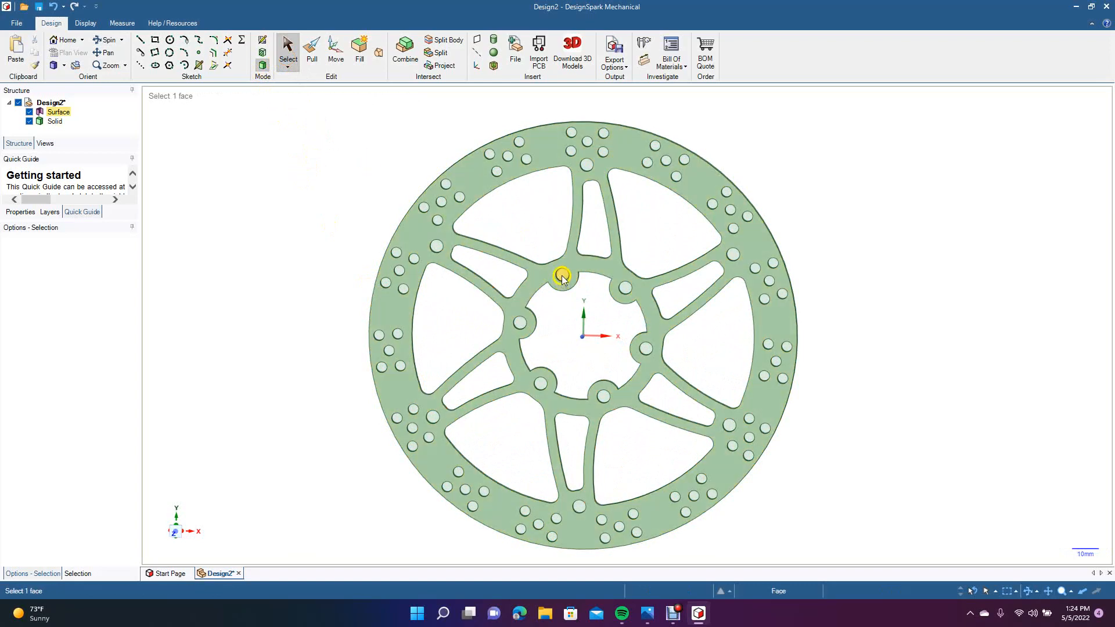
ctrl+click(520, 324)
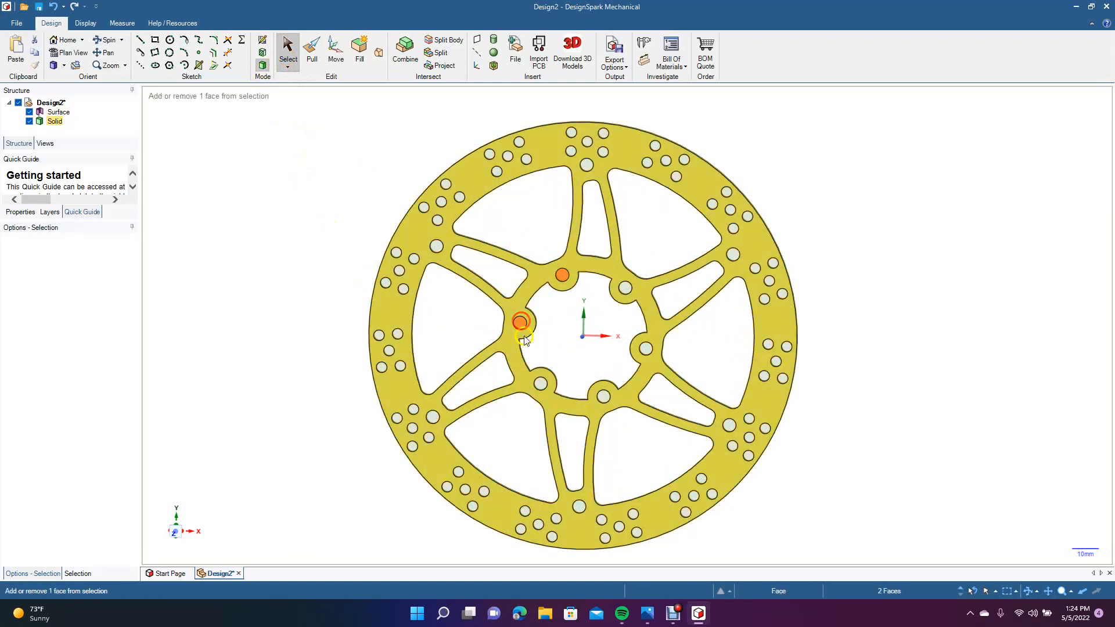
ctrl+click(541, 383)
ctrl+click(604, 396)
ctrl+click(645, 350)
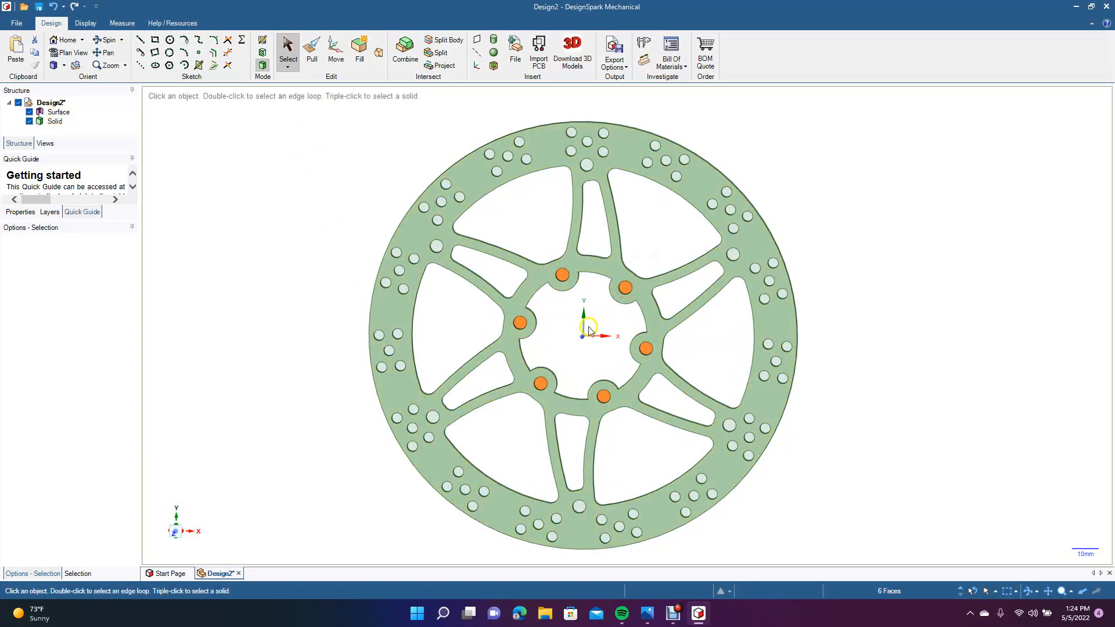
key(v)
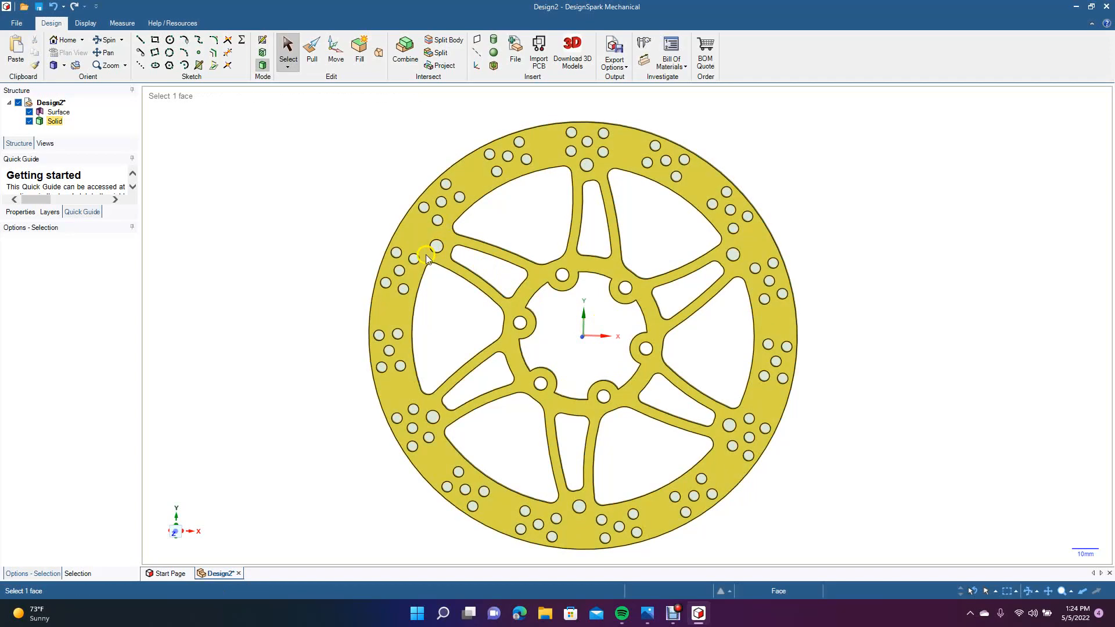
Step: Delete the faces filling two upper spoke-end holes, plus box-selected hole faces along the disc's left and upper rim
click(434, 246)
click(587, 166)
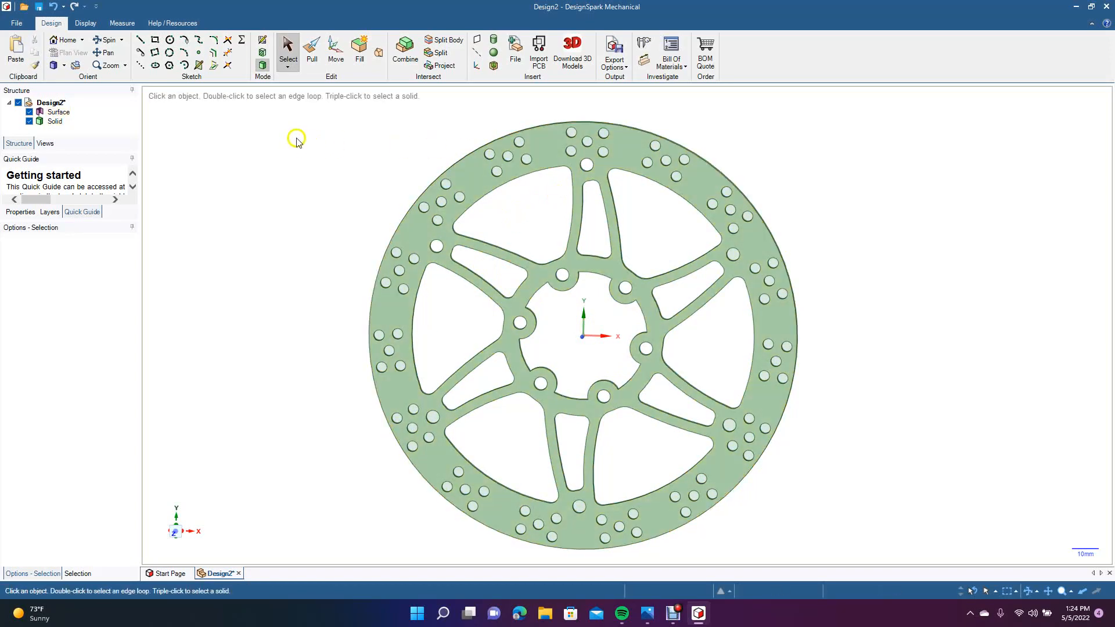
drag(277, 231, 473, 475)
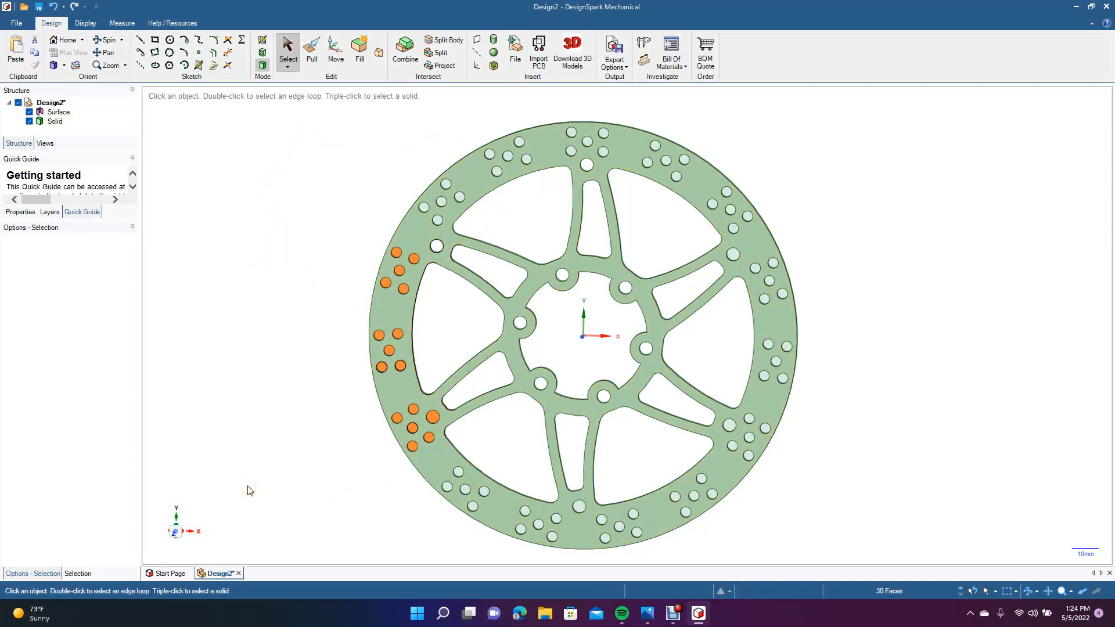
key(Delete)
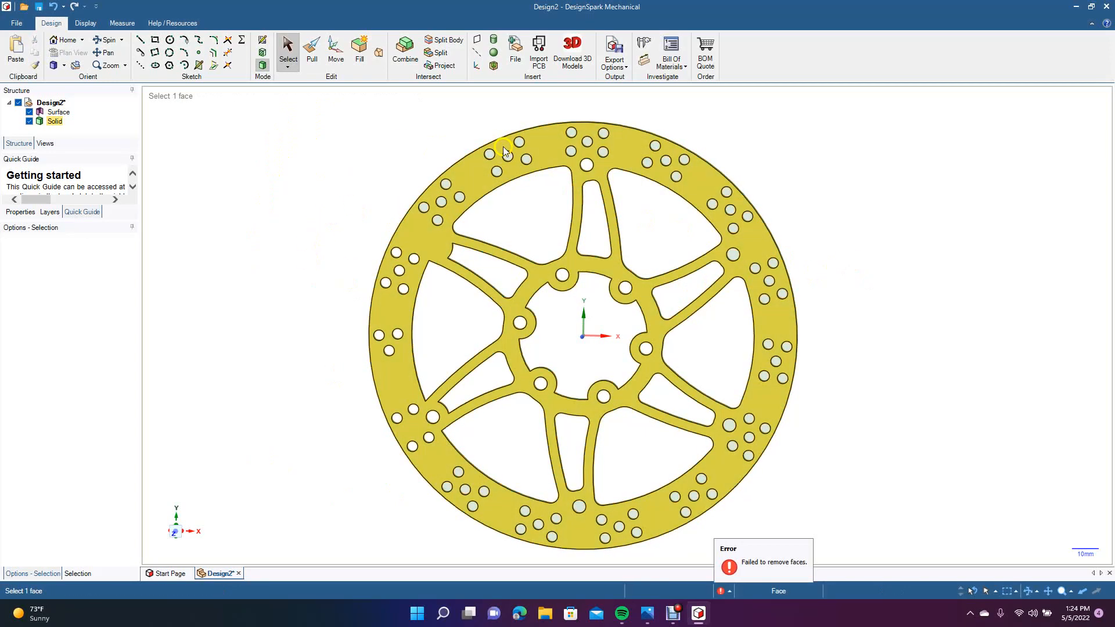
drag(453, 104, 762, 200)
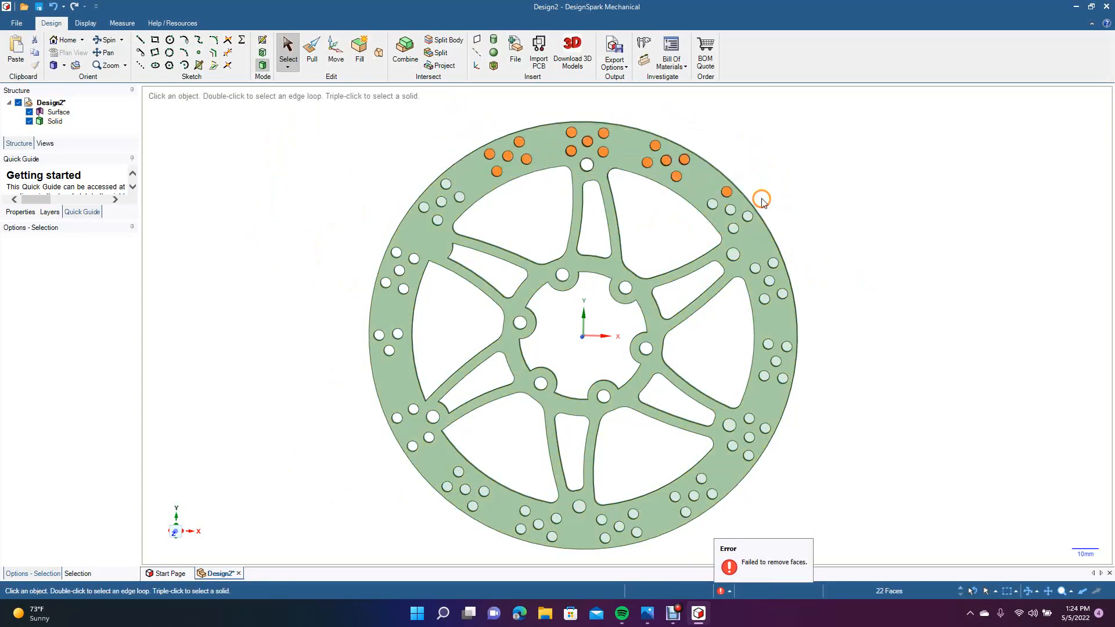
key(Delete)
Step: Try to delete box-selected hole faces in the disc's upper-left rim area, and undo the deletion
drag(390, 174, 524, 276)
key(Delete)
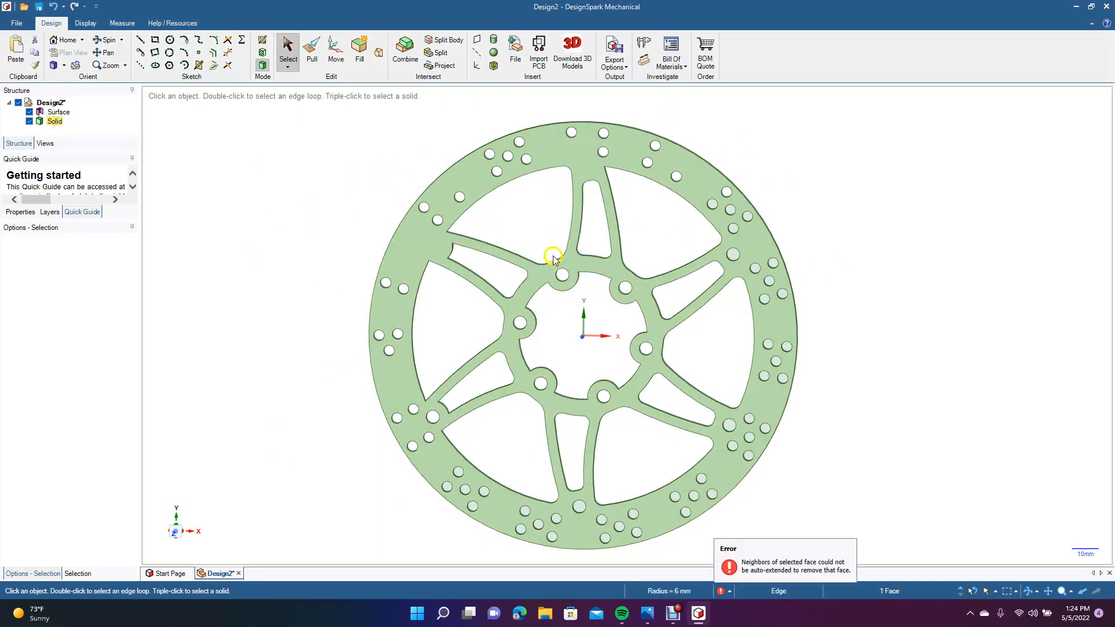
key(ctrl+z)
click(385, 159)
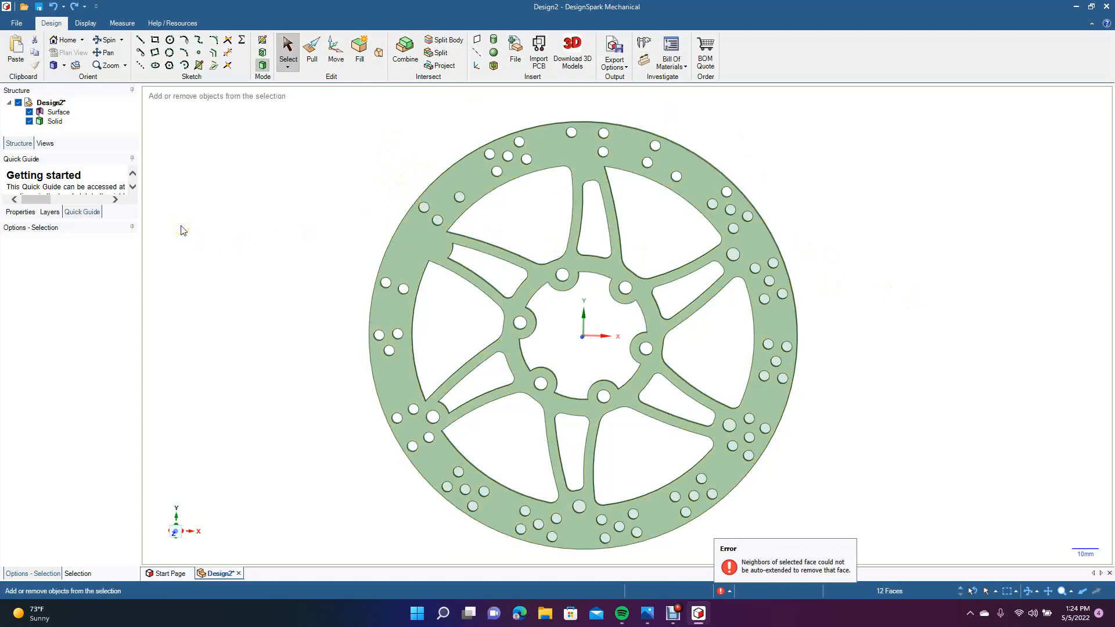
key(ctrl+z)
Step: Retry the deletion with a box selection around only the upper-left vent hole cluster, and undo it
click(228, 225)
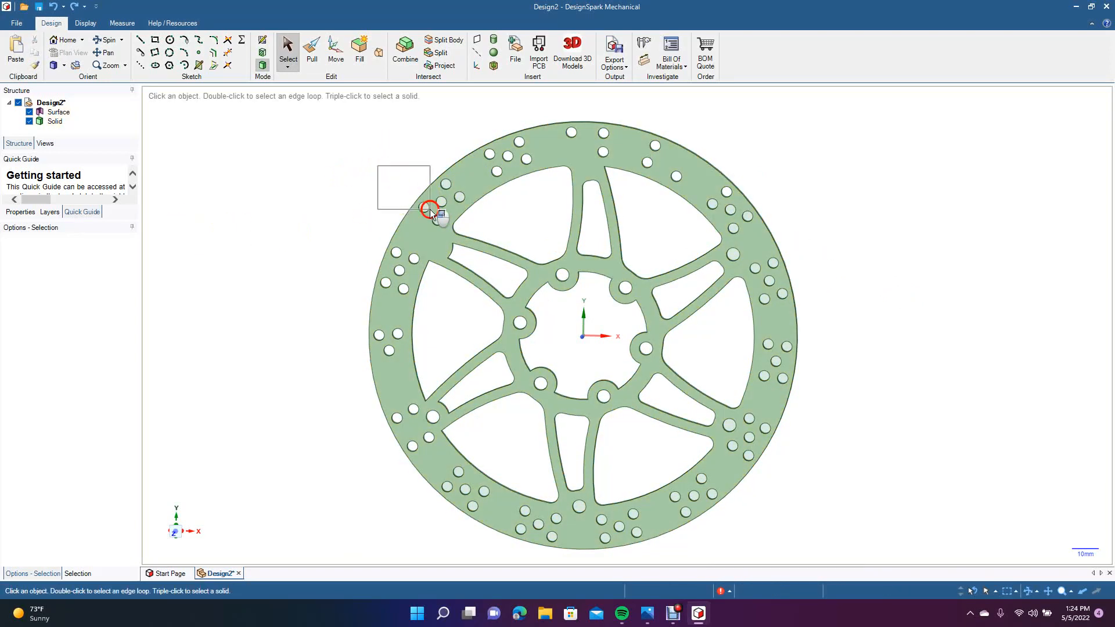
drag(465, 232, 468, 233)
key(Delete)
key(ctrl+z)
click(288, 164)
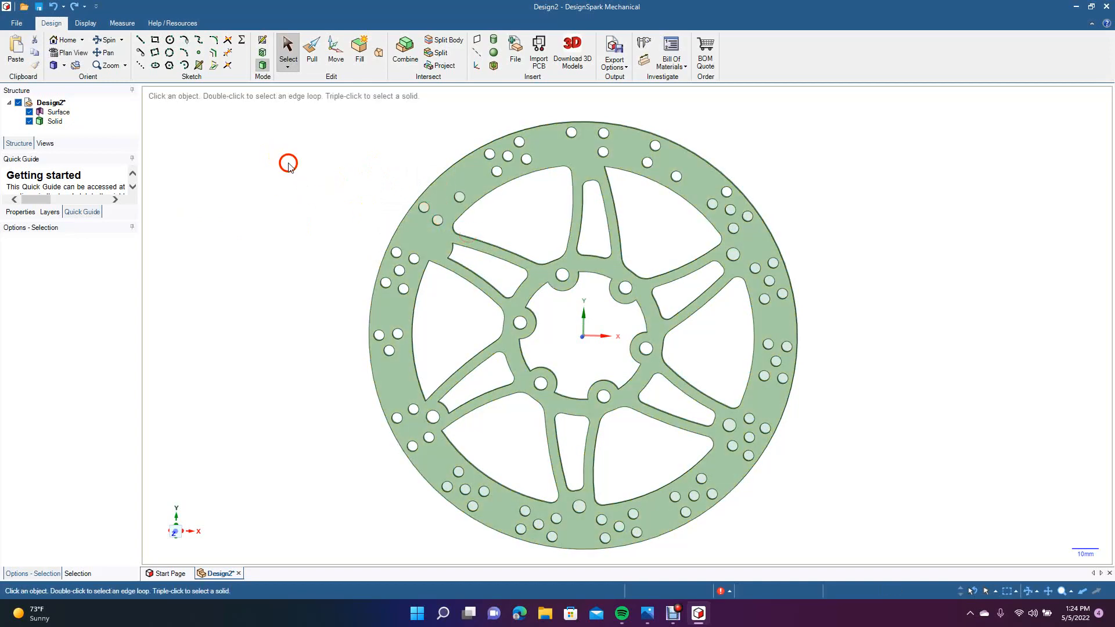
key(ctrl+z)
click(390, 387)
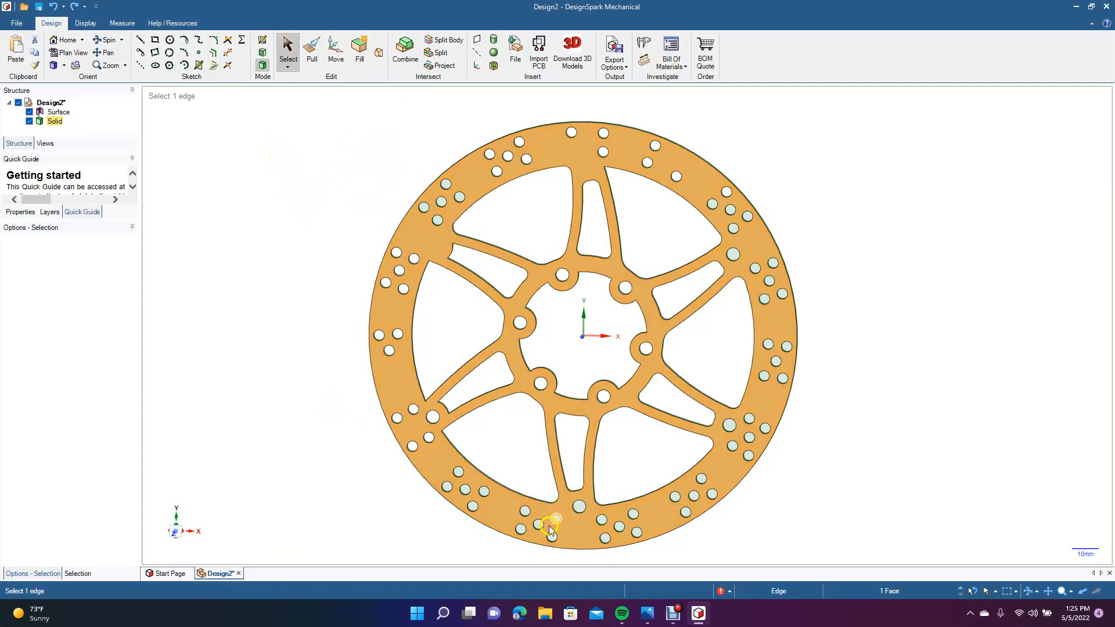
Step: Try to delete the box-selected hole faces along the disc's right rim, and undo the deletion
click(1006, 361)
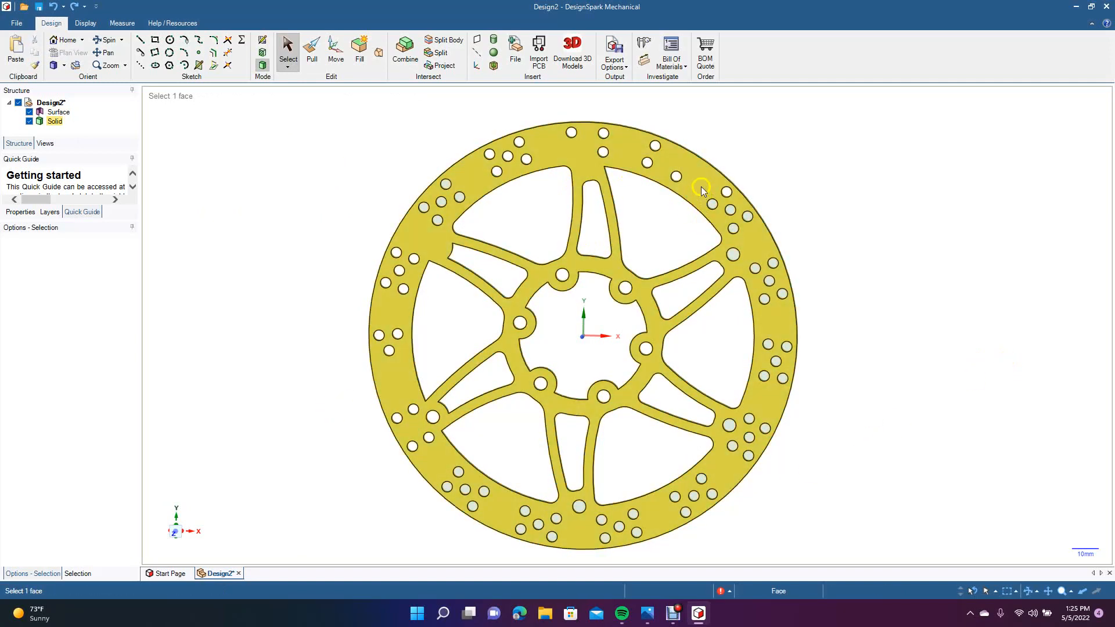
drag(718, 148, 819, 351)
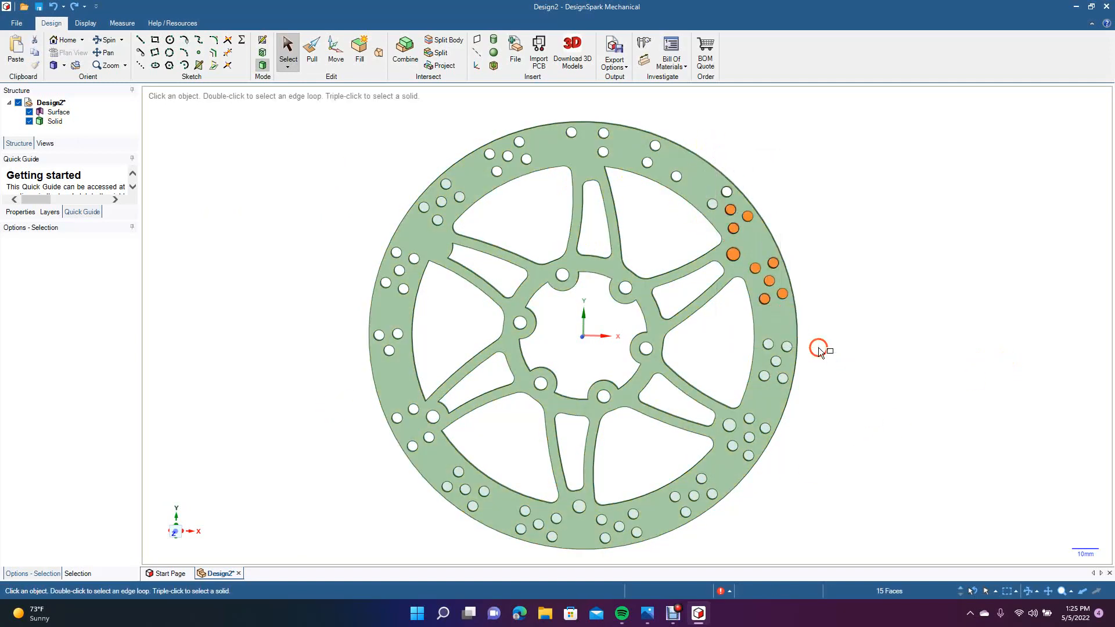
key(Delete)
key(ctrl)
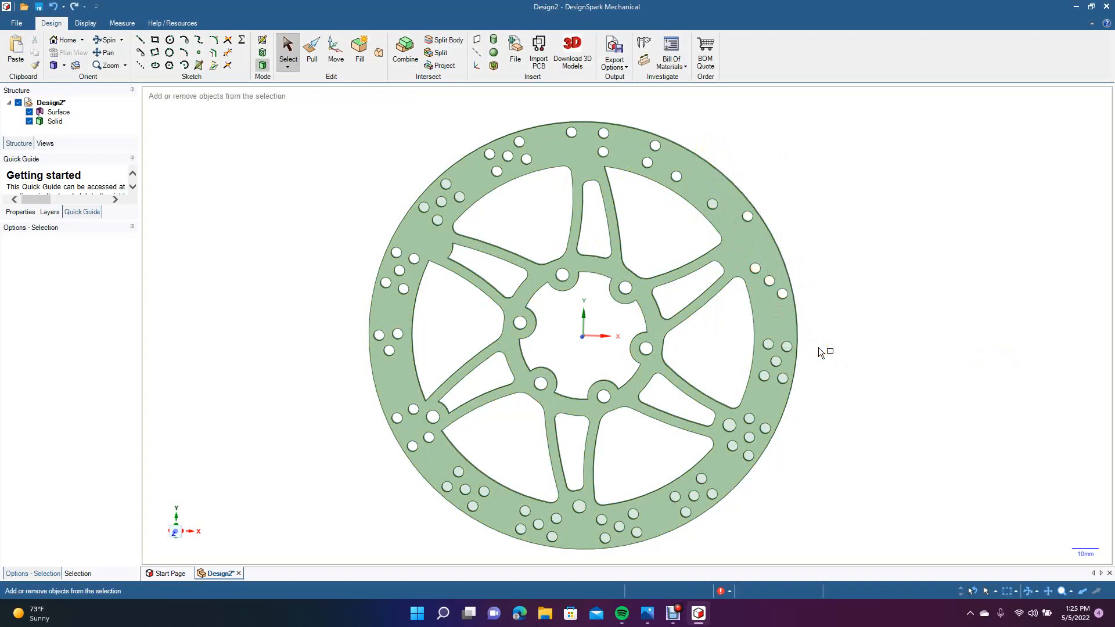
key(ctrl+z)
click(837, 336)
key(ctrl+z)
click(852, 340)
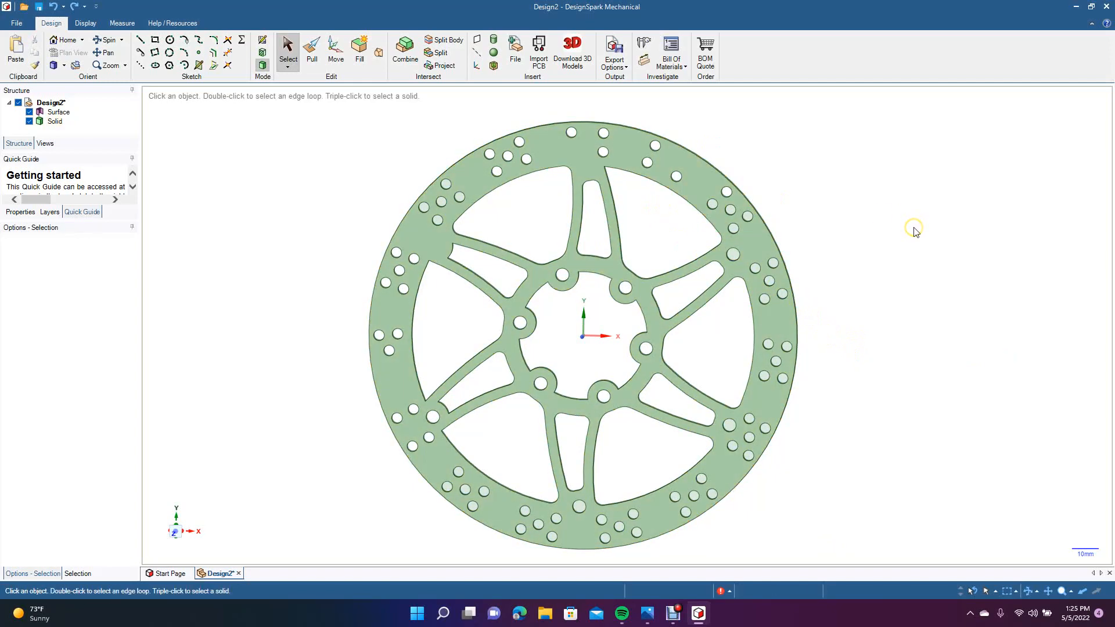
Step: Undo the earlier deletion of the box-selected hole faces along the disc's upper rim and clear the selection
key(ctrl+z)
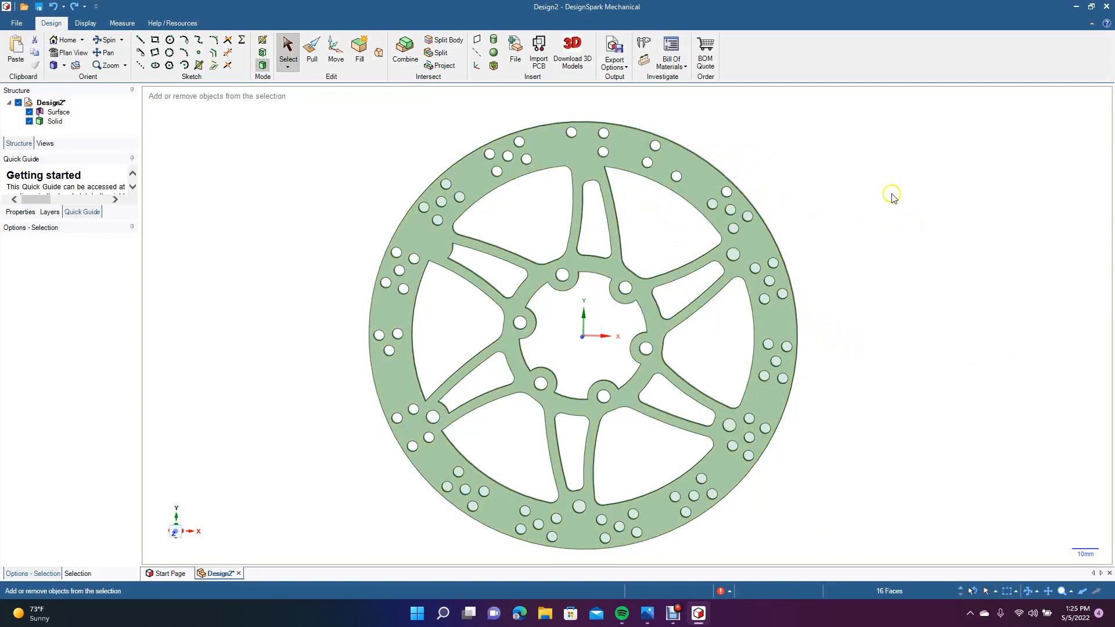
key(ctrl+z)
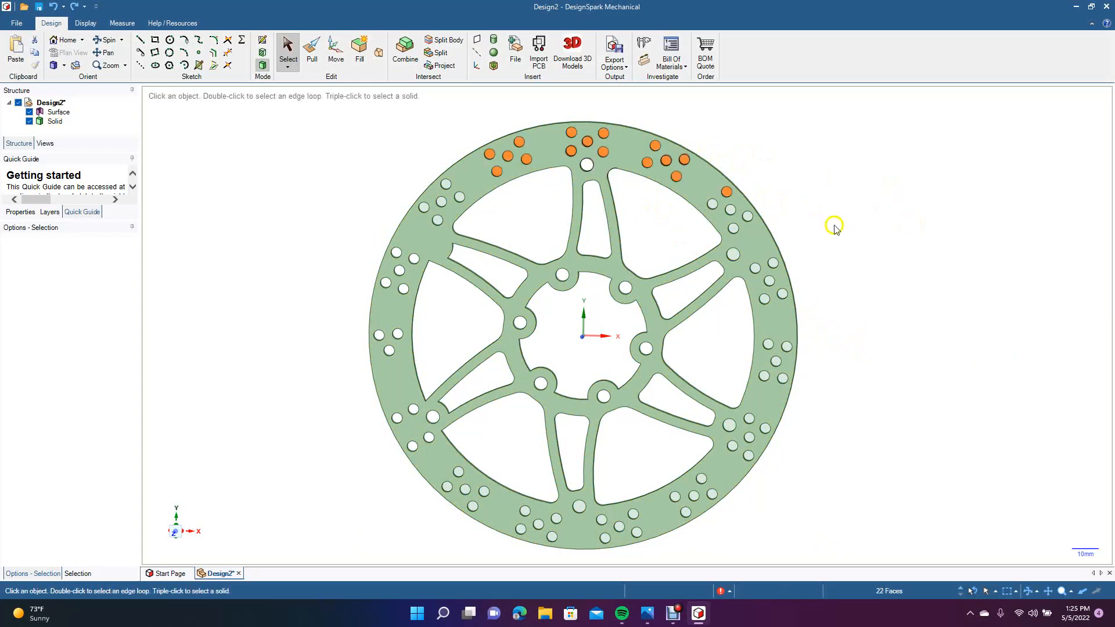
click(816, 215)
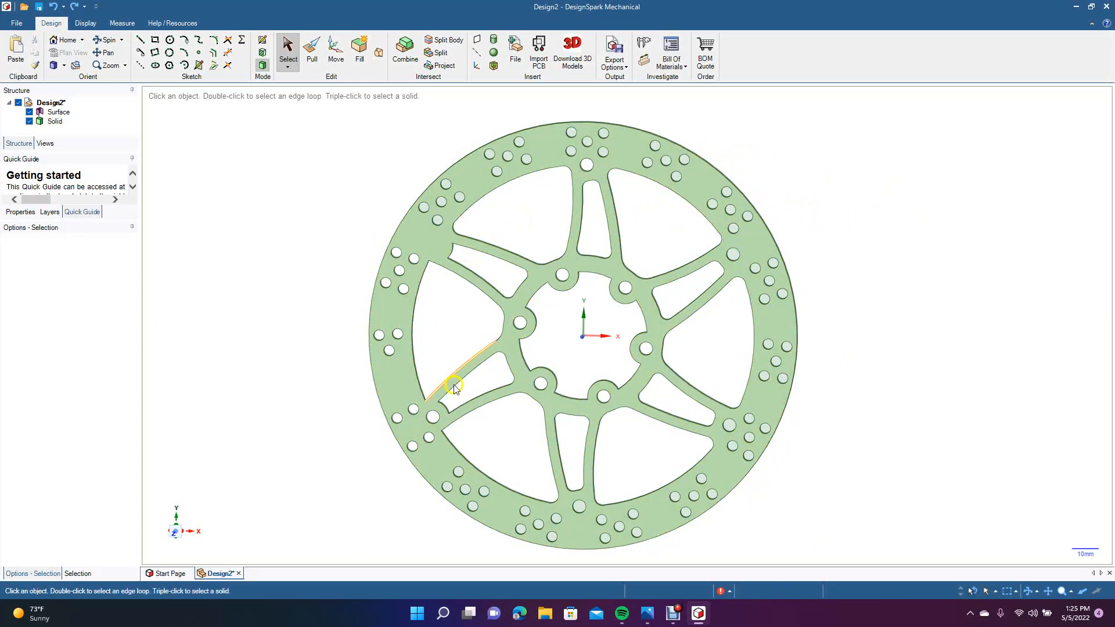
Step: Delete the five surface faces filling the rim's lower-left vent hole cluster and the face filling the bottom spoke-end hole
click(458, 472)
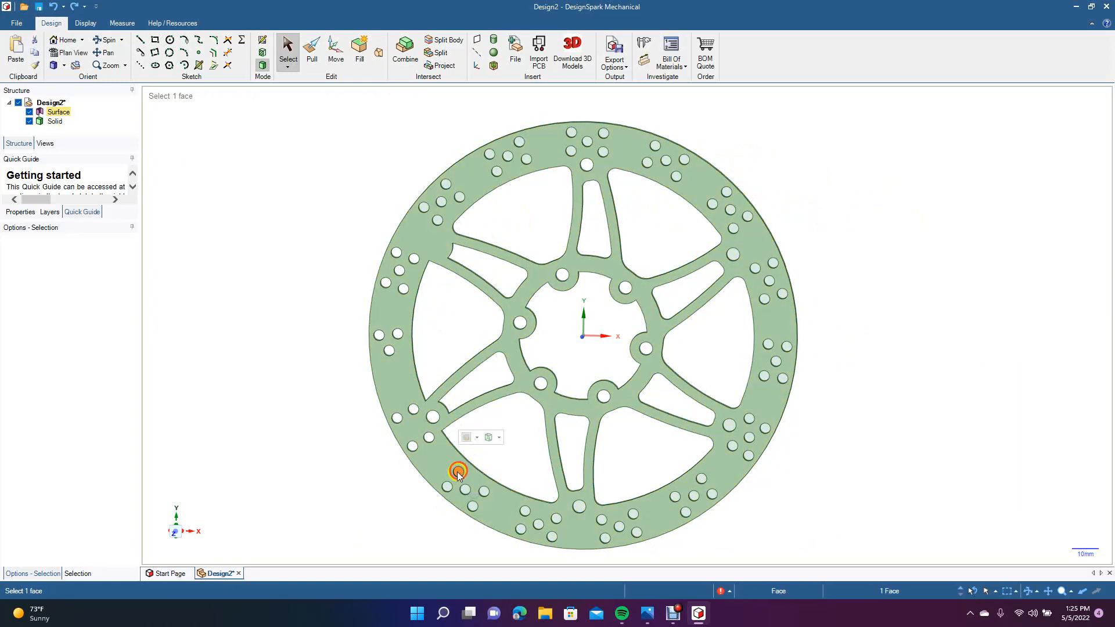
ctrl+click(447, 487)
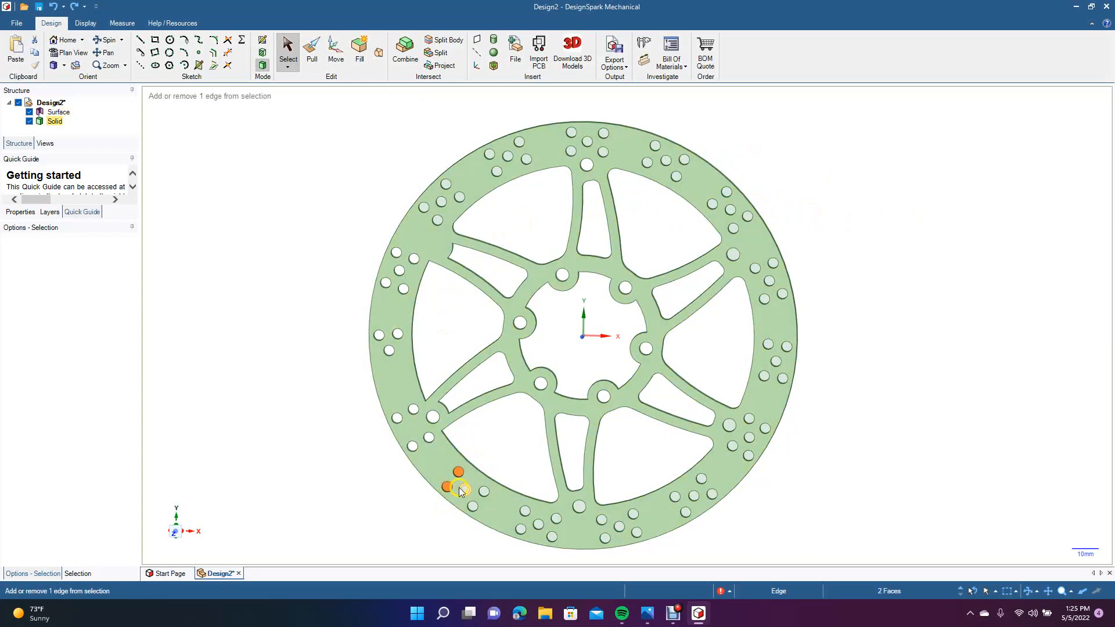
ctrl+click(484, 492)
ctrl+click(472, 508)
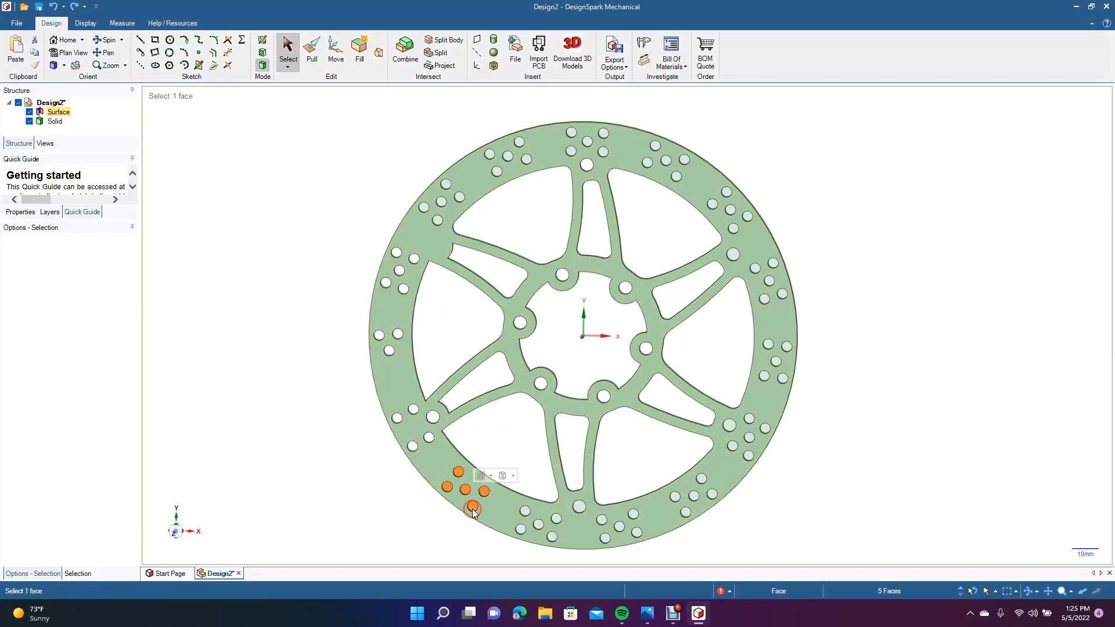
key(Escape)
click(581, 506)
key(Delete)
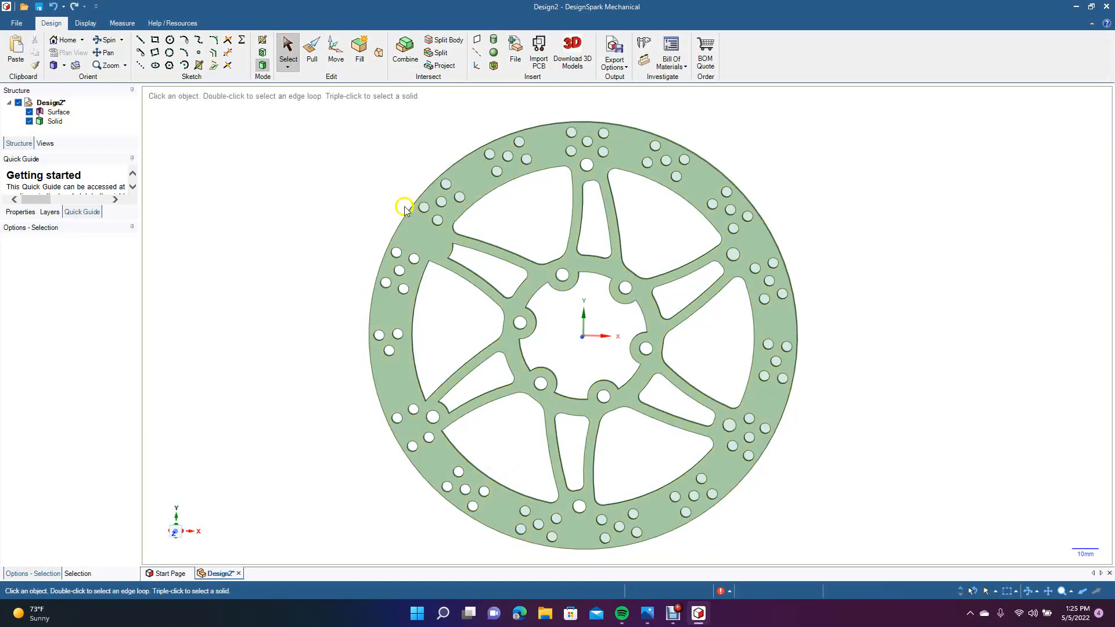
Step: Delete the five surface faces filling the vent hole cluster just above the upper-left spoke end
ctrl+click(424, 208)
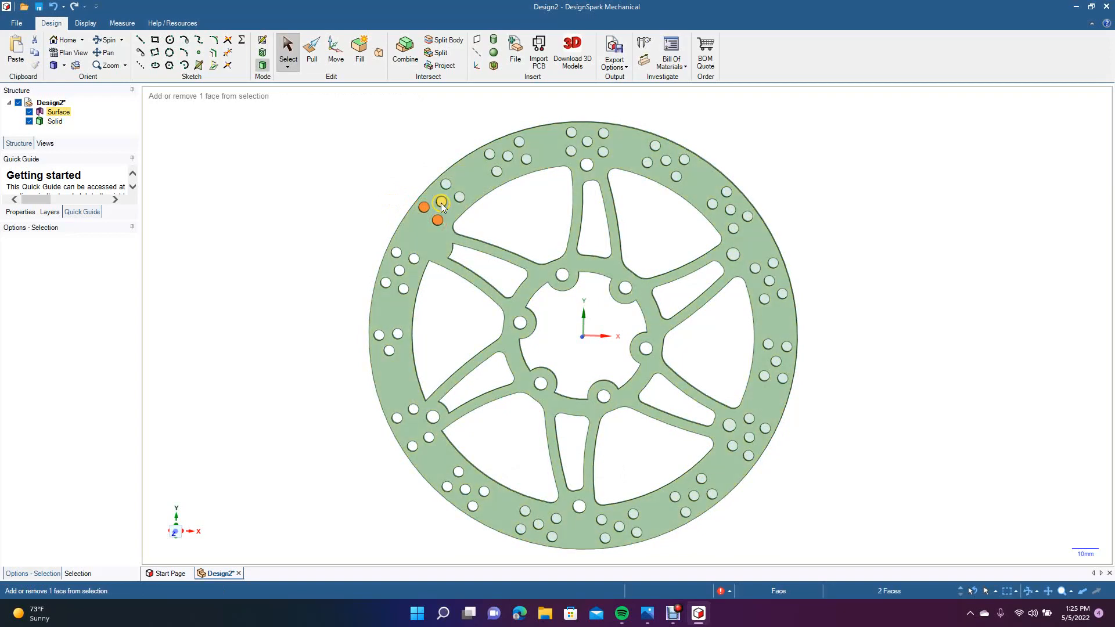
ctrl+click(441, 203)
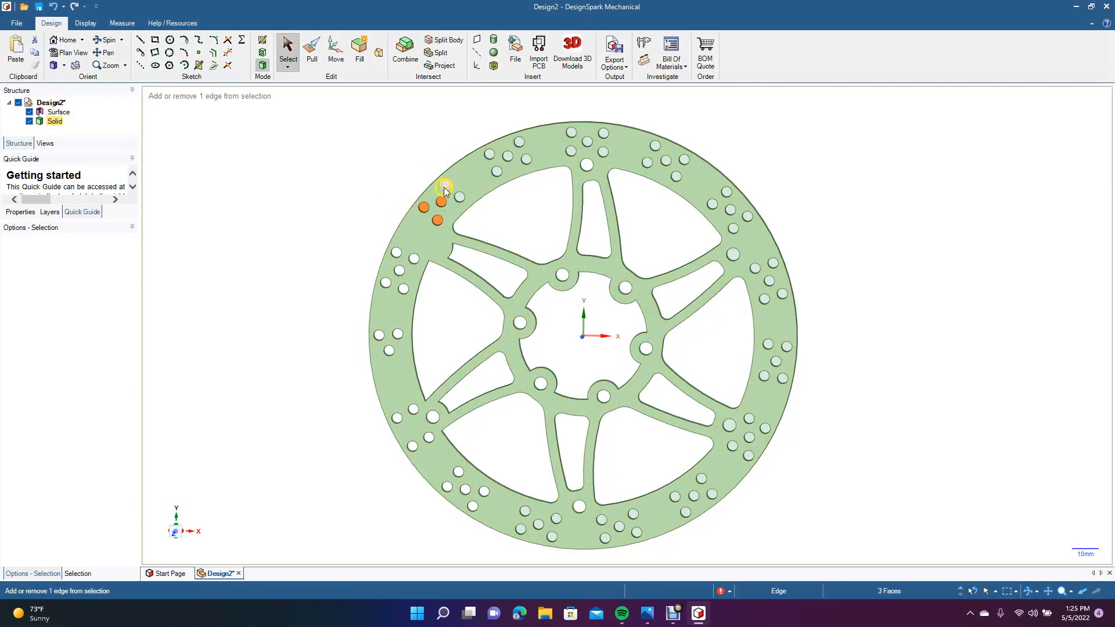
ctrl+click(445, 185)
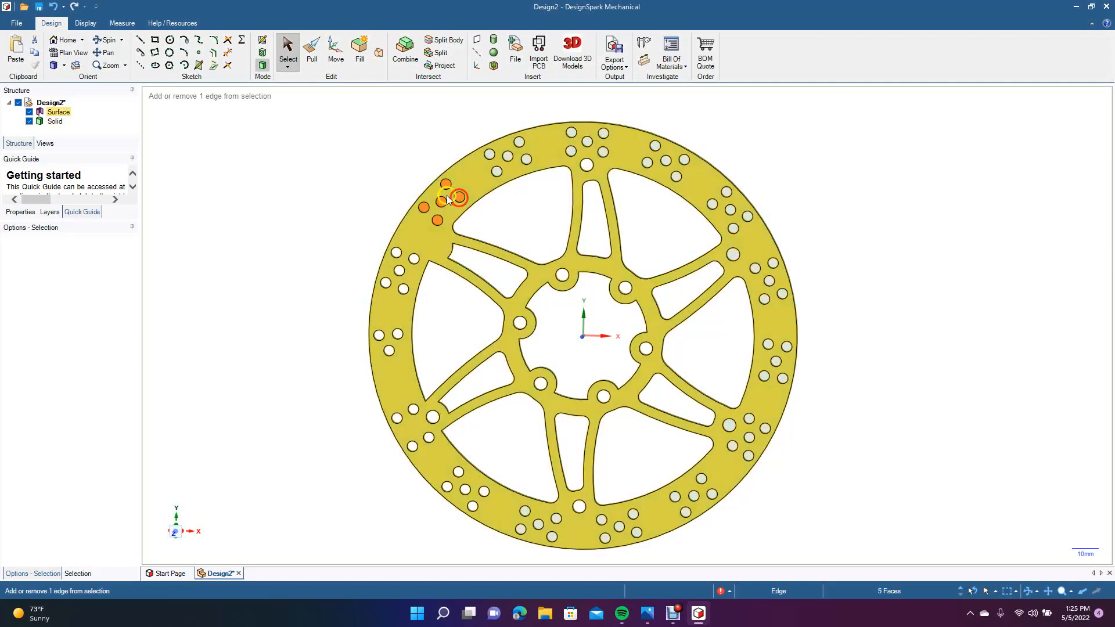
click(356, 193)
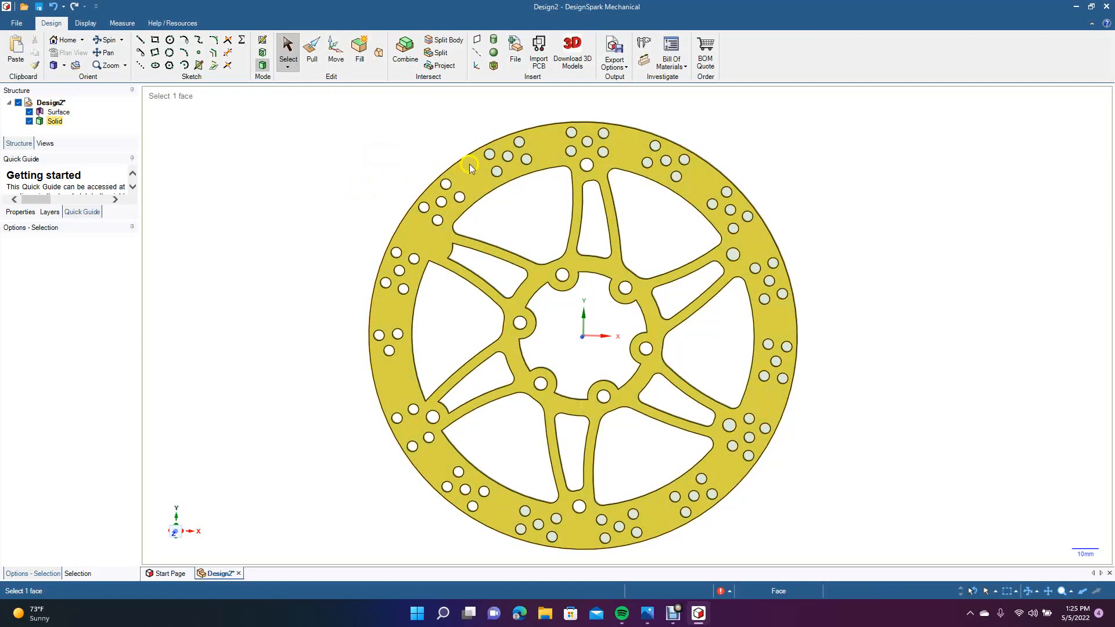
click(489, 154)
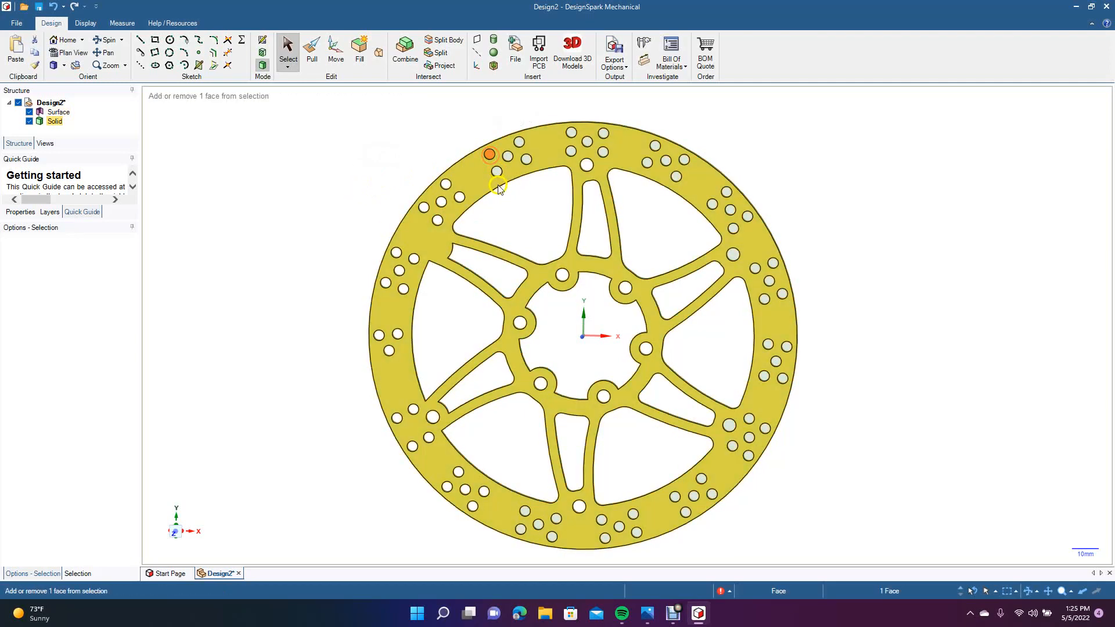
ctrl+click(496, 171)
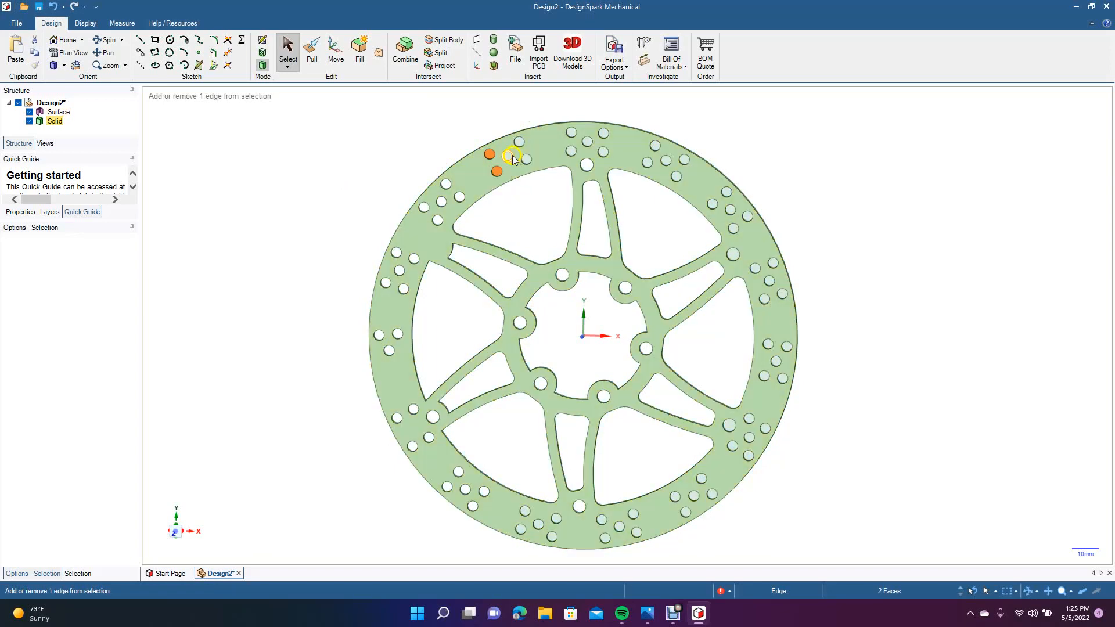
click(458, 143)
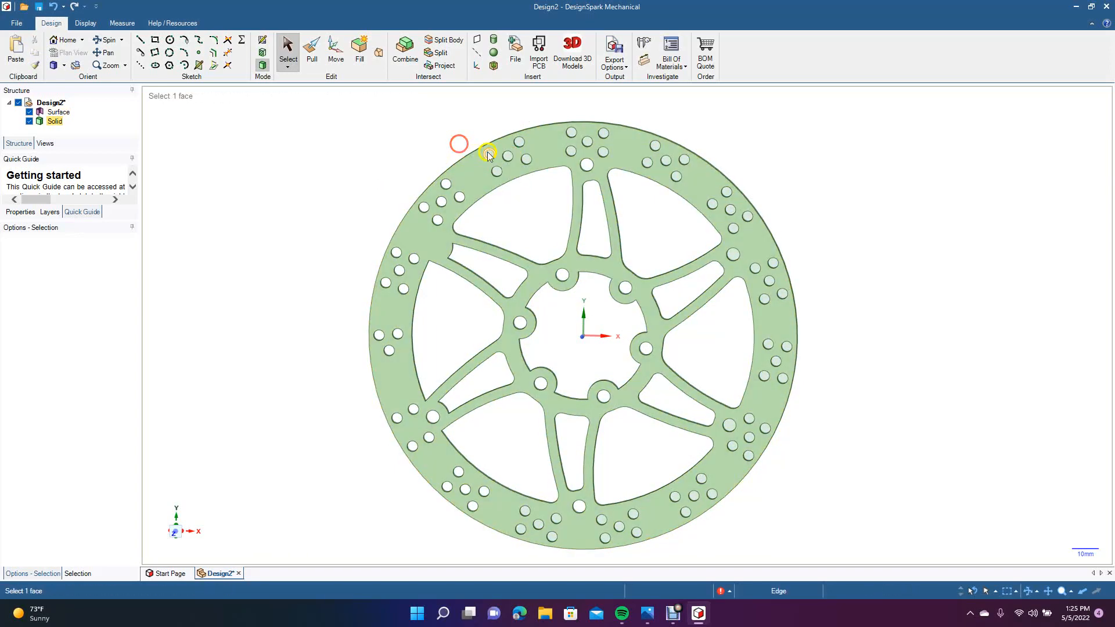
Step: Delete the five surface faces filling the vent hole cluster between the upper-left and top clusters
click(489, 154)
ctrl+click(496, 172)
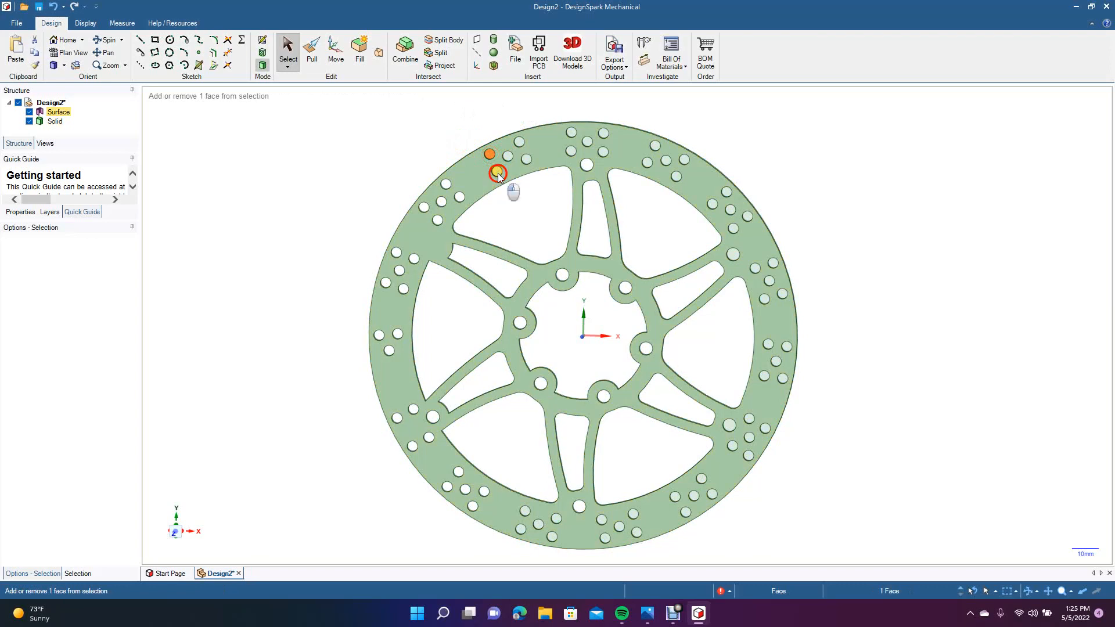
ctrl+click(520, 144)
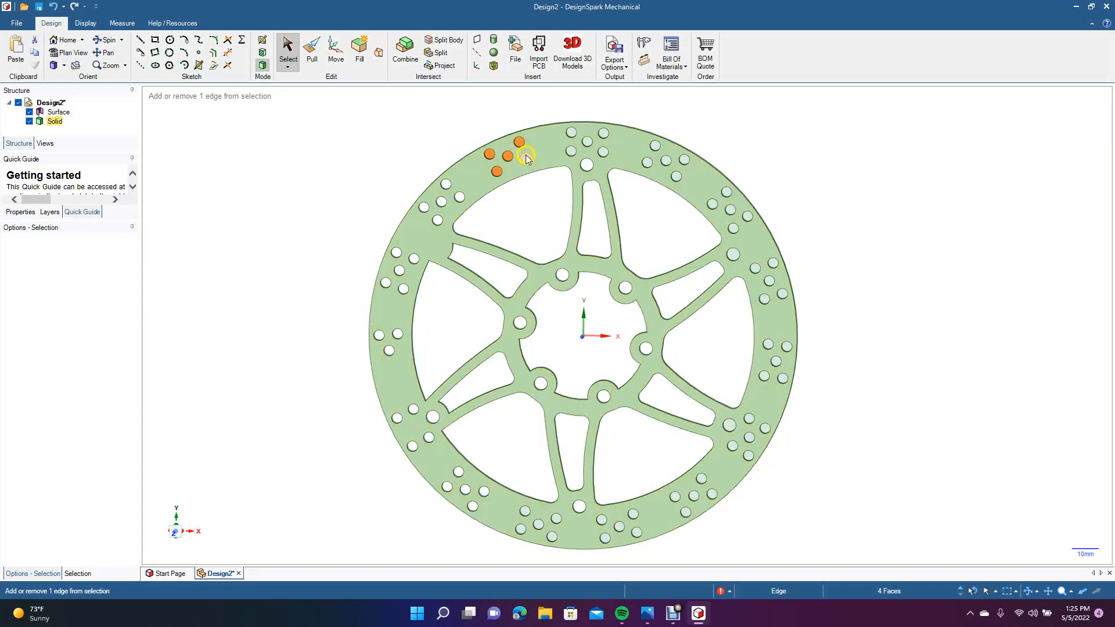
click(591, 204)
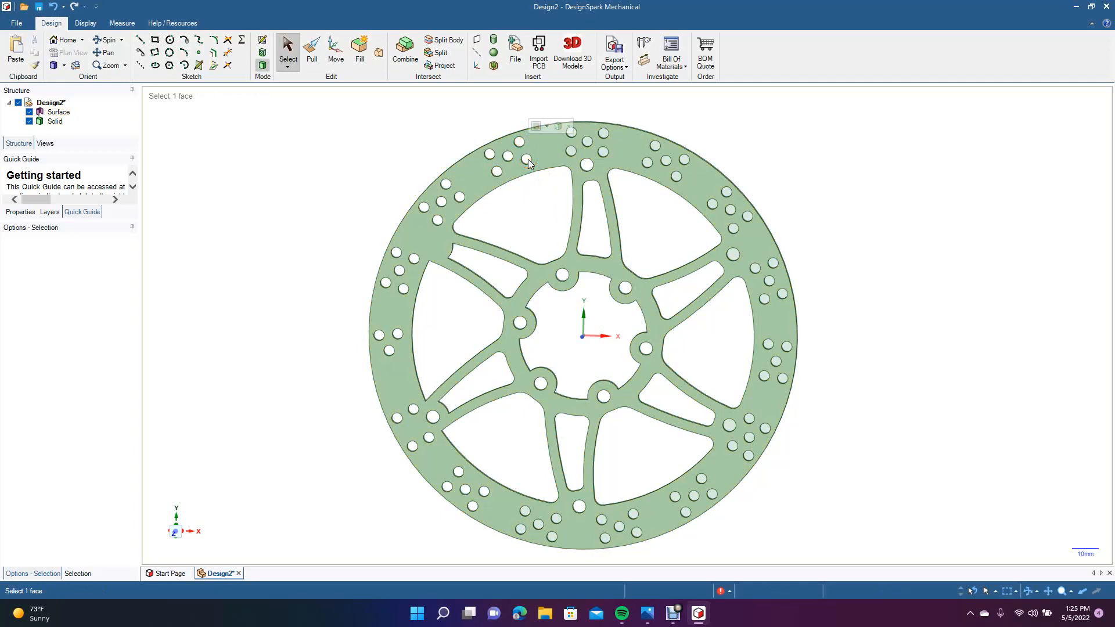
Step: Delete the five surface faces filling the vent hole cluster above the top spoke-end hole
scroll(591, 204, up, 5)
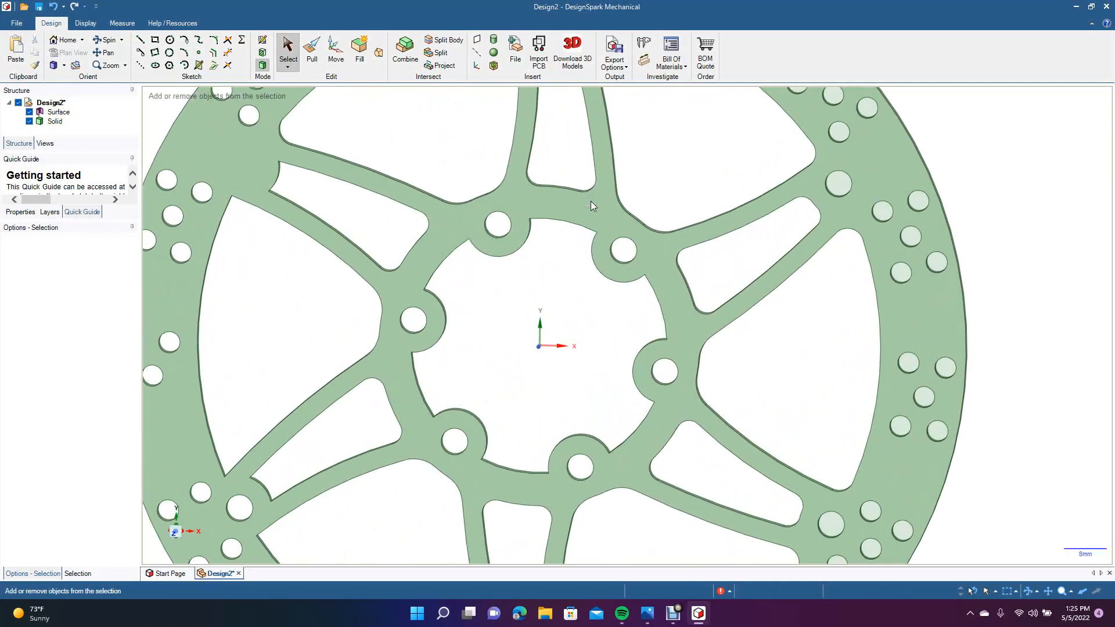
click(106, 39)
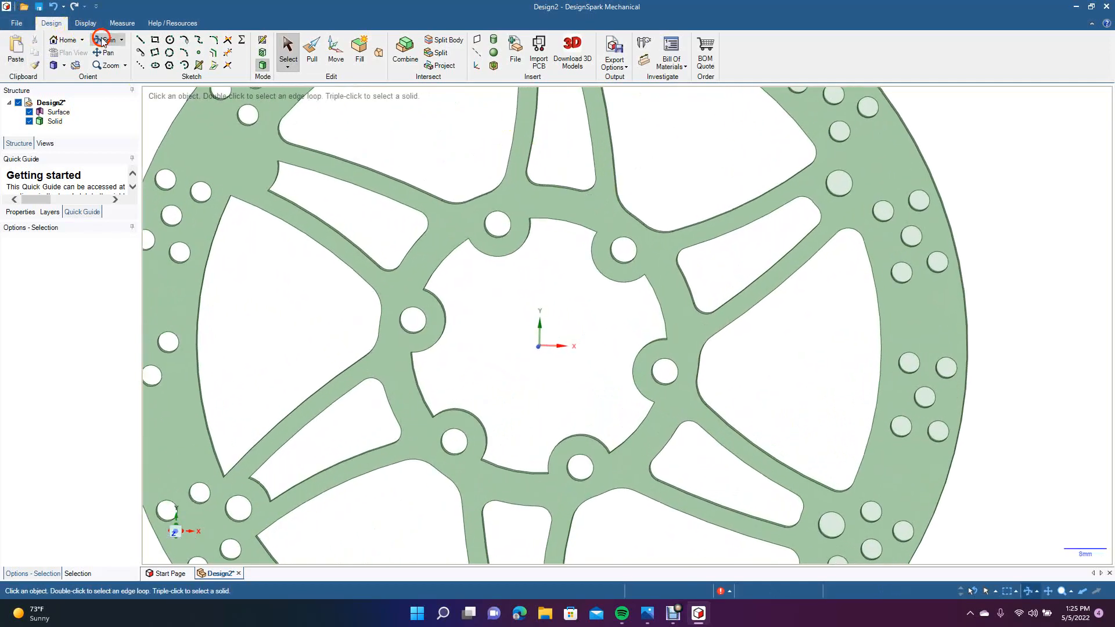
drag(461, 229, 451, 281)
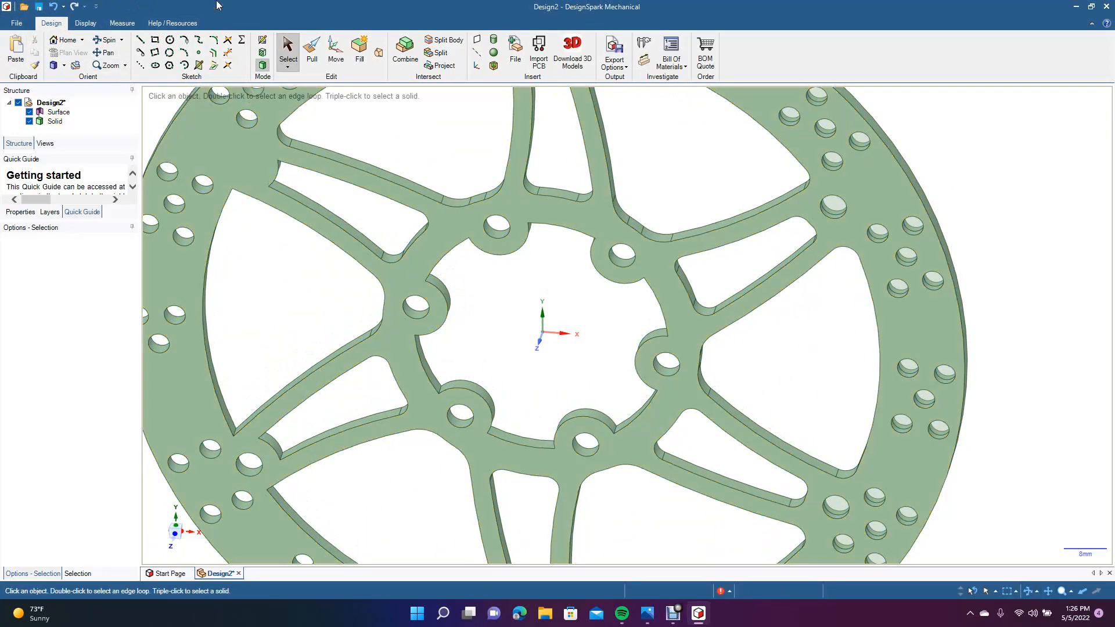
click(107, 53)
click(106, 54)
drag(345, 194, 316, 346)
click(288, 49)
click(478, 126)
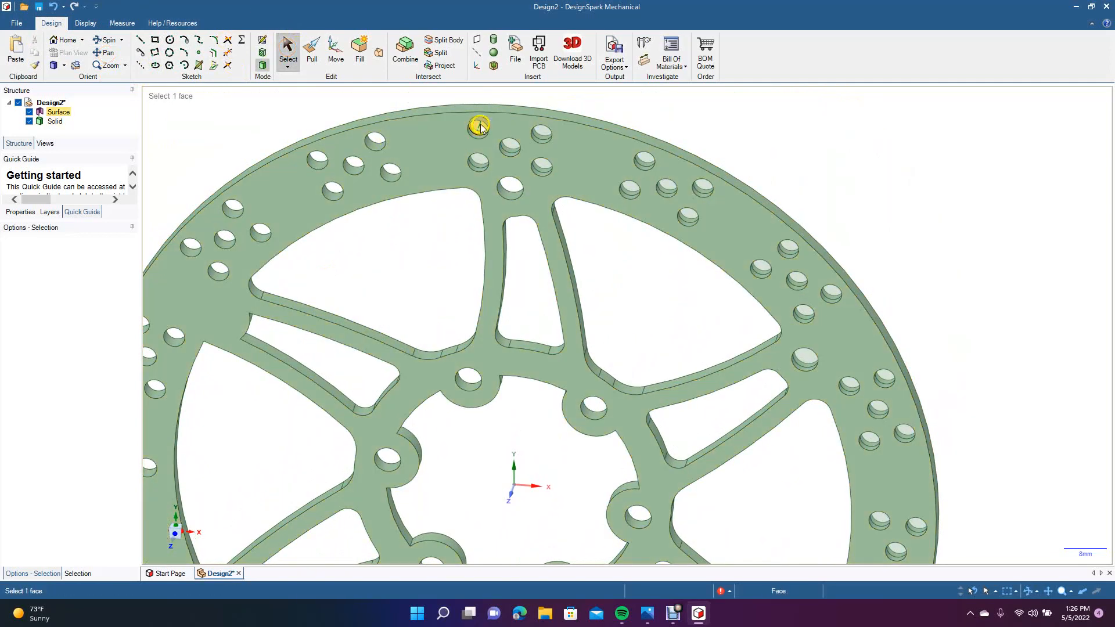
ctrl+click(481, 162)
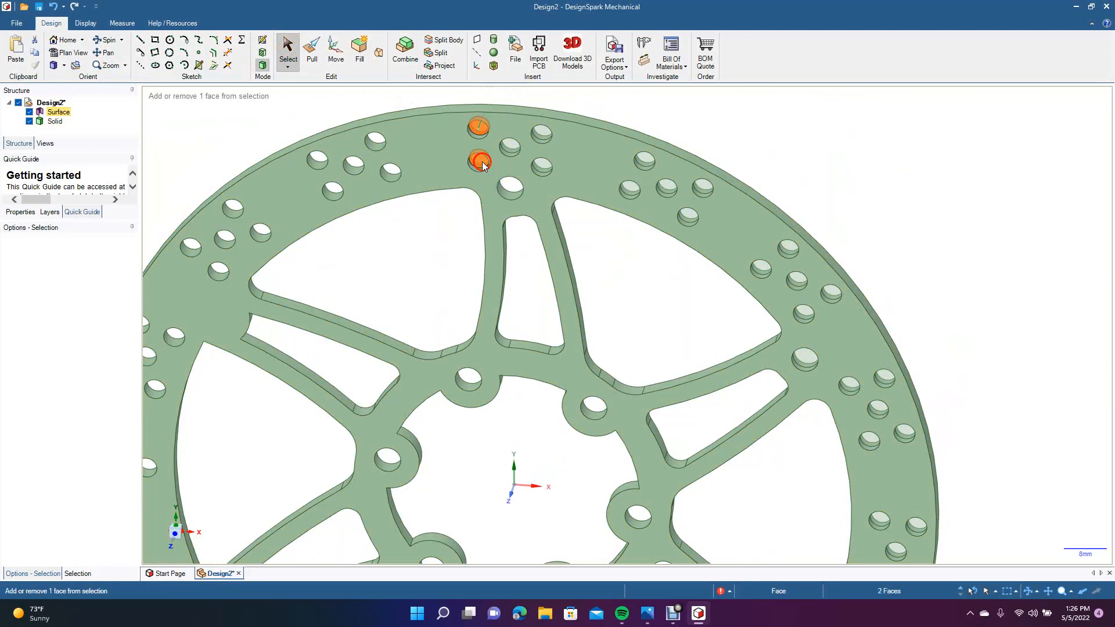
ctrl+click(510, 148)
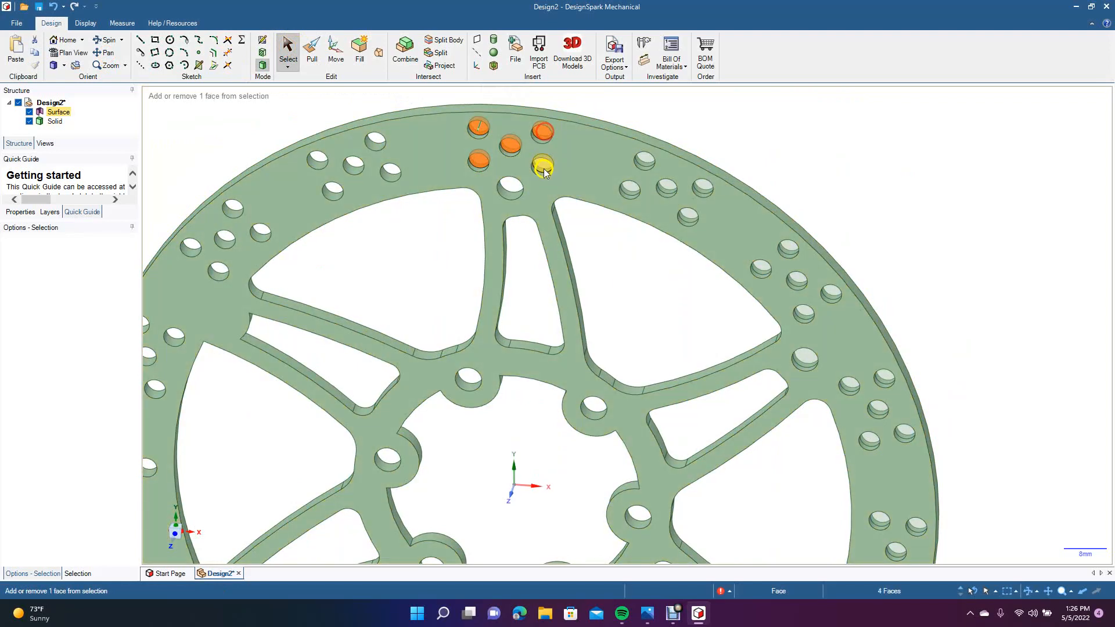
ctrl+click(545, 168)
key(Escape)
Step: Select the eleven surface faces filling the two upper-right vent hole clusters and the neighbouring spoke-end hole
click(646, 162)
ctrl+click(630, 187)
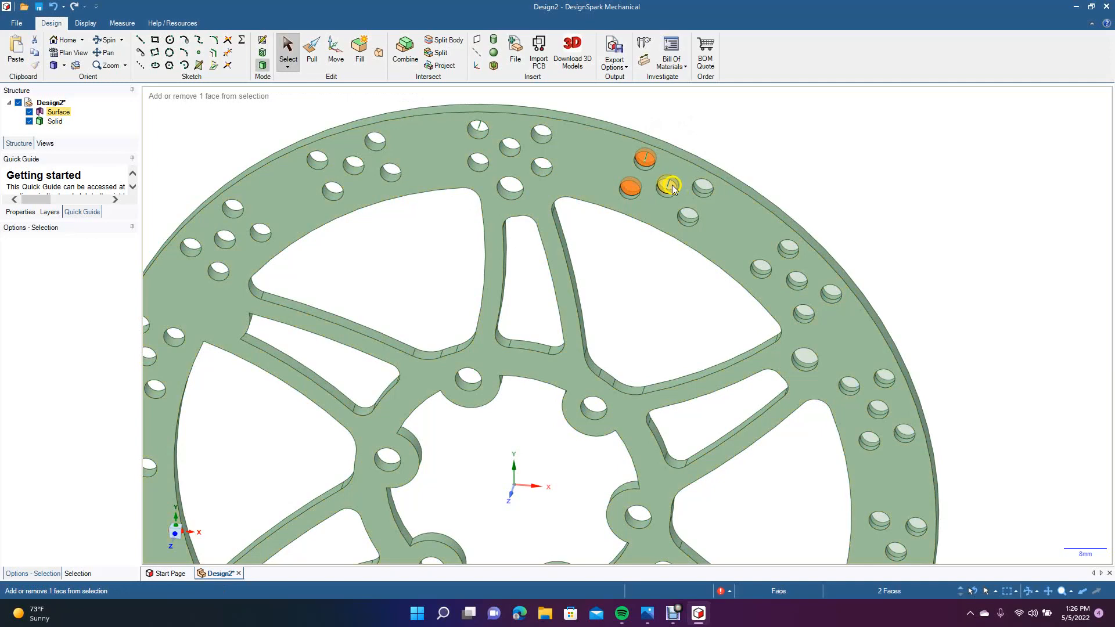
ctrl+click(703, 188)
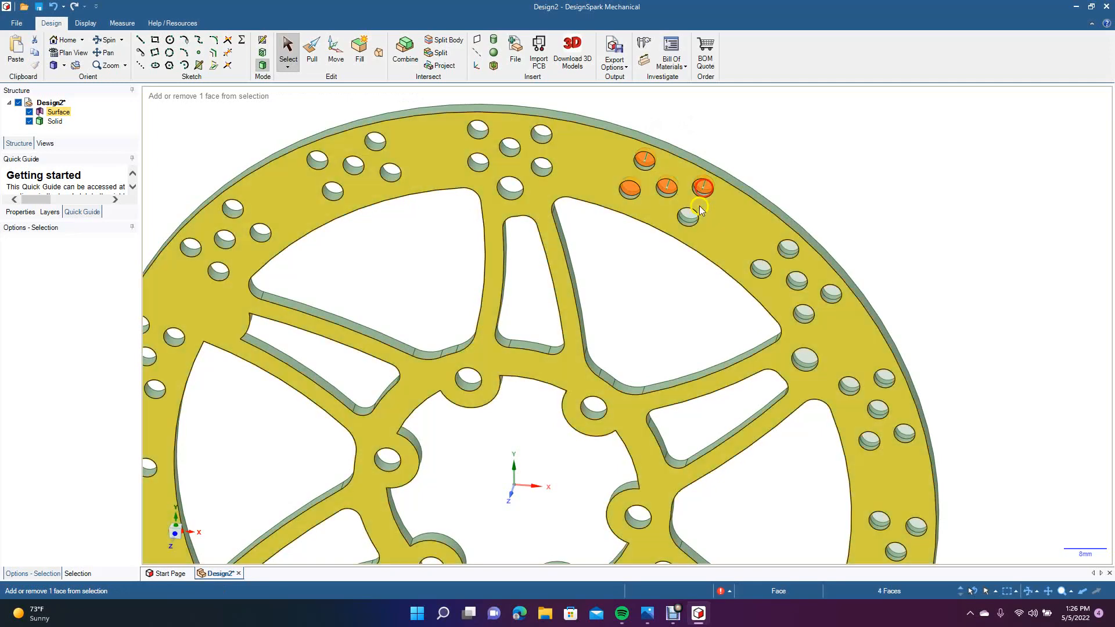
ctrl+click(689, 215)
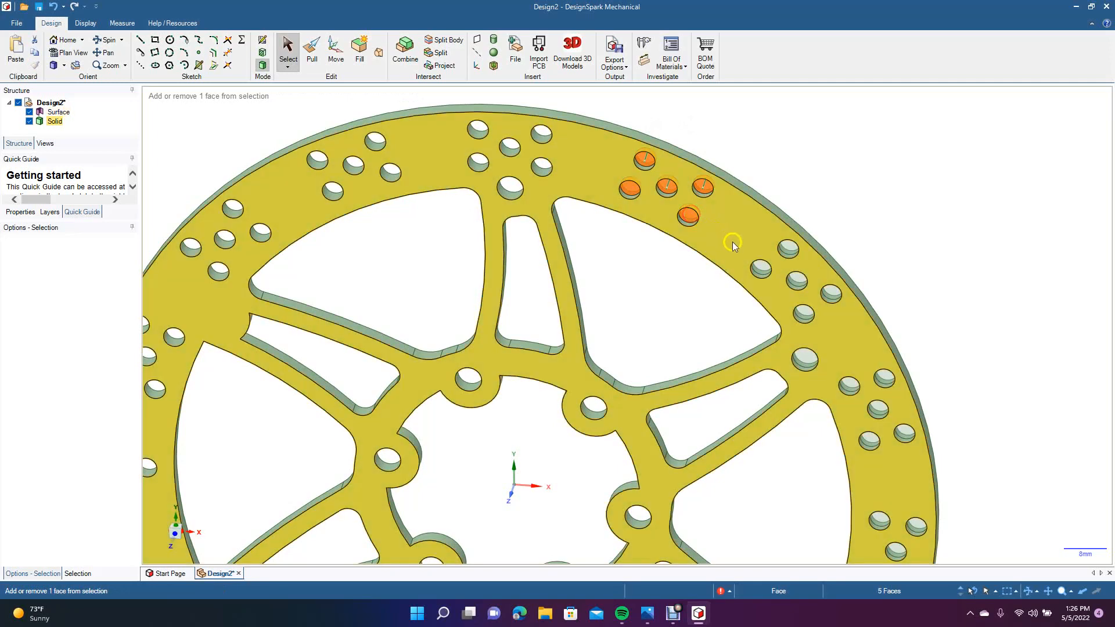
ctrl+click(763, 267)
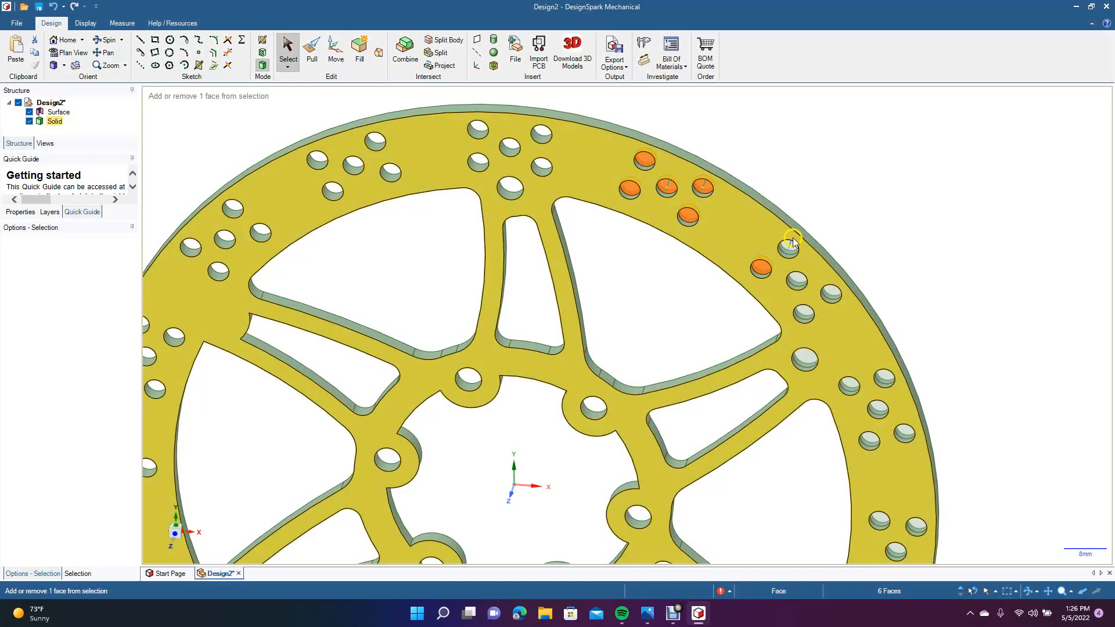
ctrl+click(786, 249)
ctrl+click(796, 280)
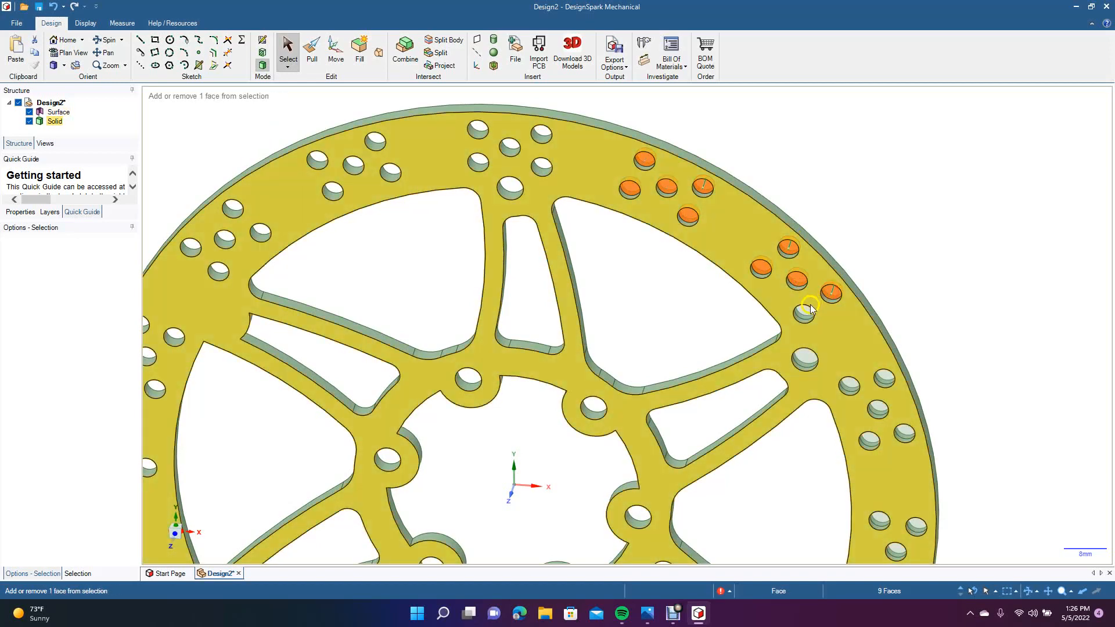
ctrl+click(805, 312)
ctrl+click(810, 359)
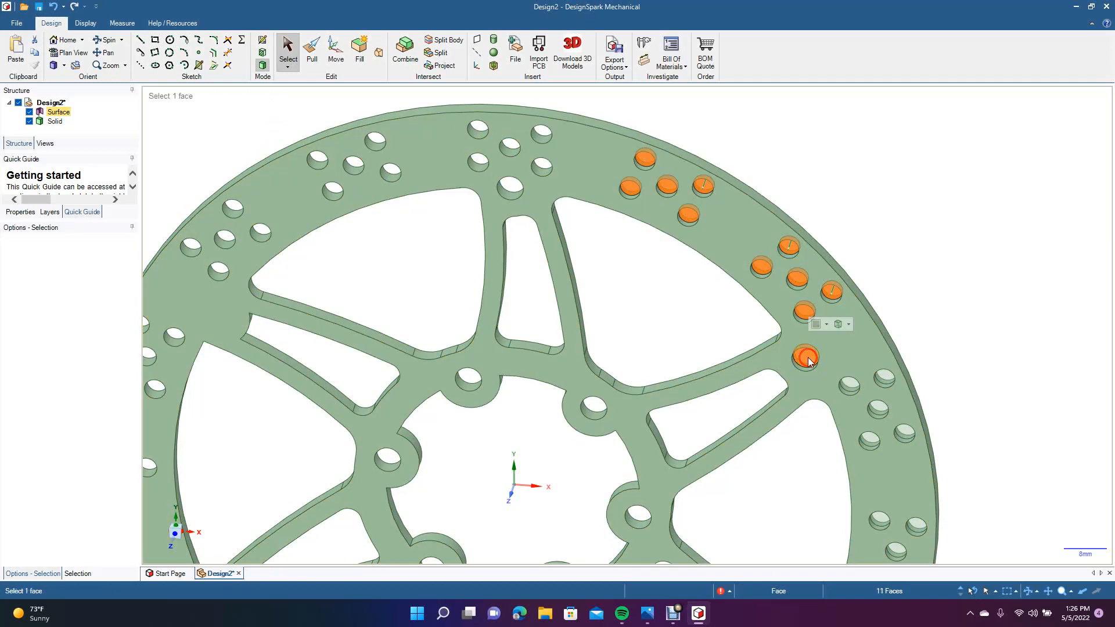
Step: Delete the eleven selected surface discs and the five discs filling the next hole cluster on the disc's right side
key(Escape)
triple_click(840, 379)
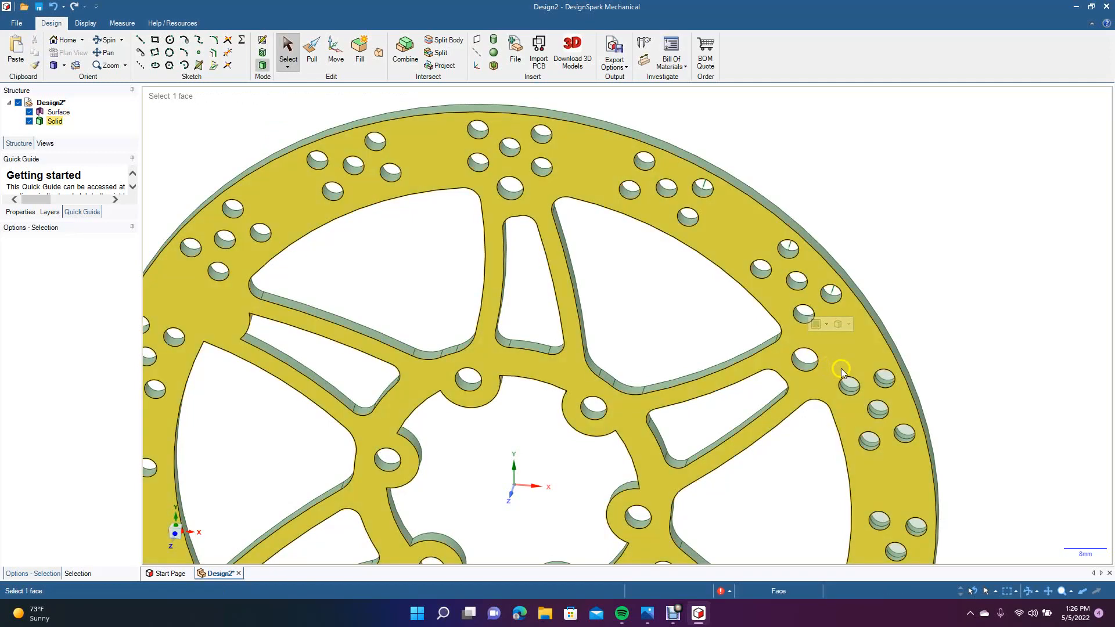
ctrl+click(849, 383)
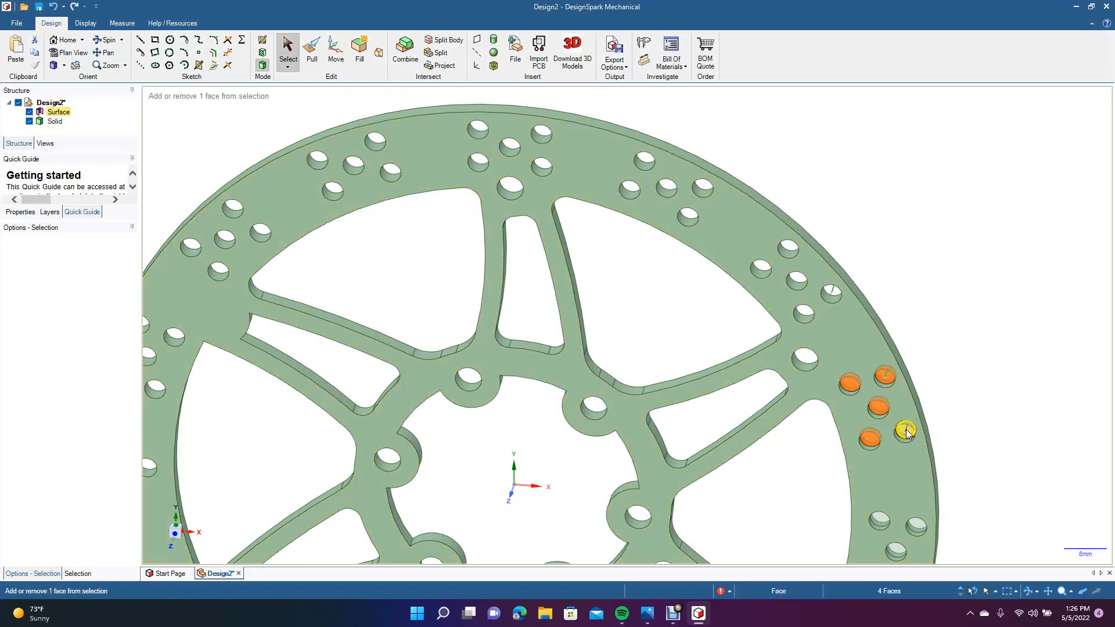
key(Delete)
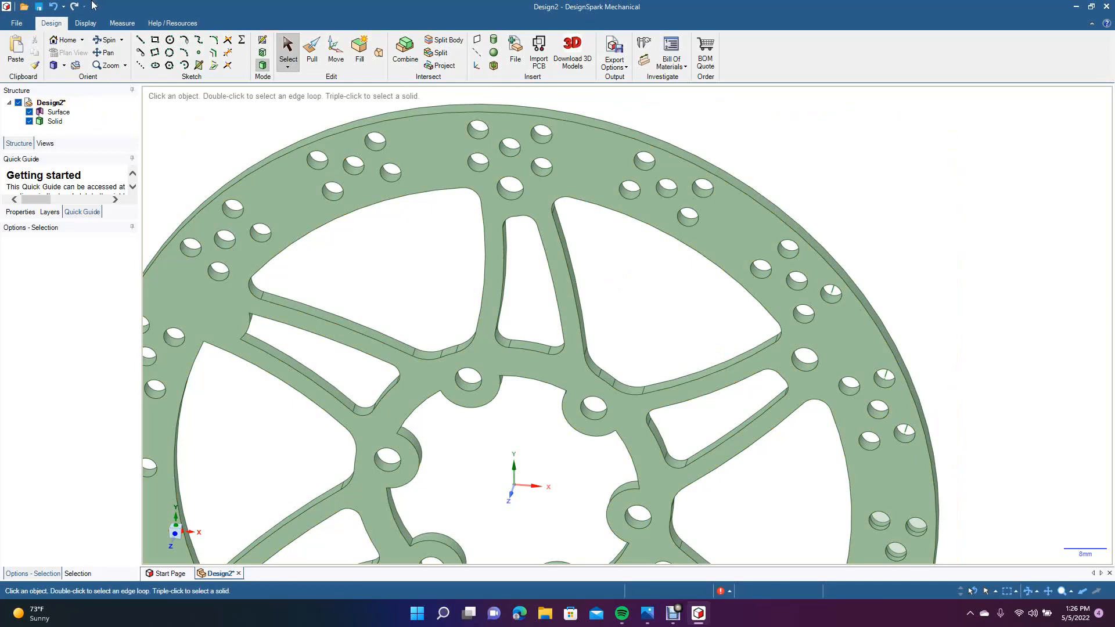
Step: Select the ten surface discs filling the two lower-right hole clusters, including the larger hole, and delete them
drag(429, 319, 436, 186)
click(288, 51)
click(906, 388)
click(882, 381)
ctrl+click(919, 388)
ctrl+click(898, 411)
ctrl+click(878, 439)
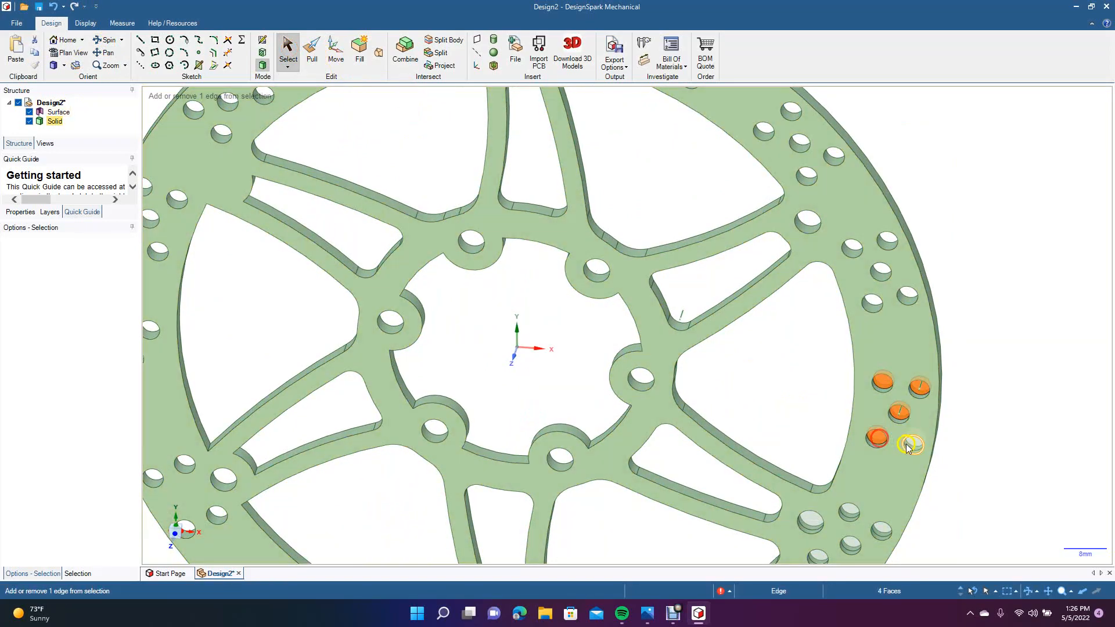
ctrl+click(850, 512)
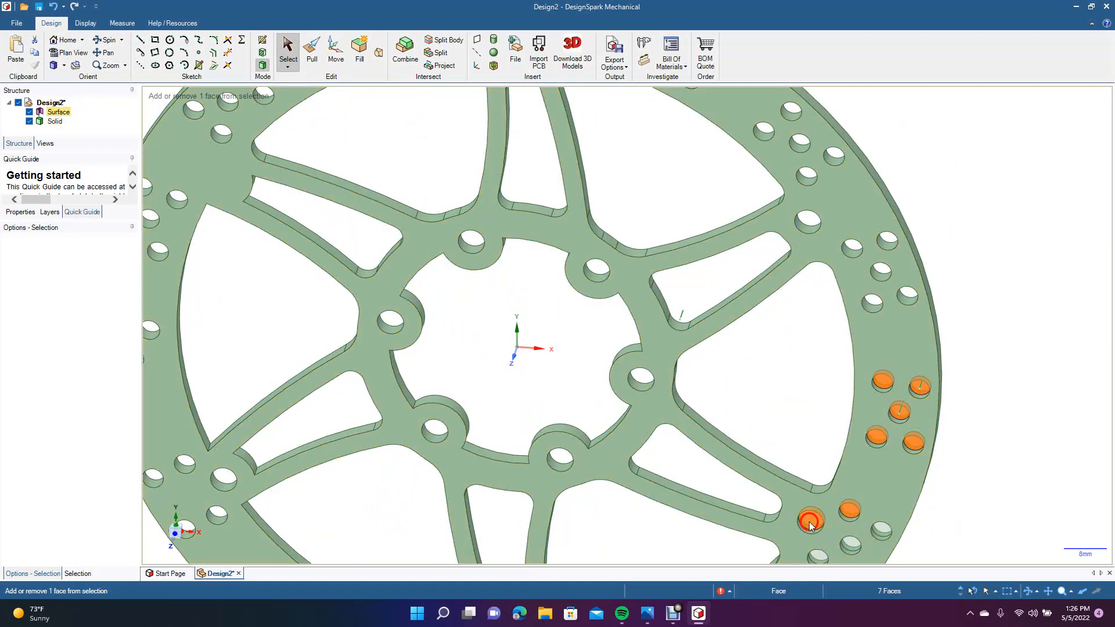
ctrl+click(851, 542)
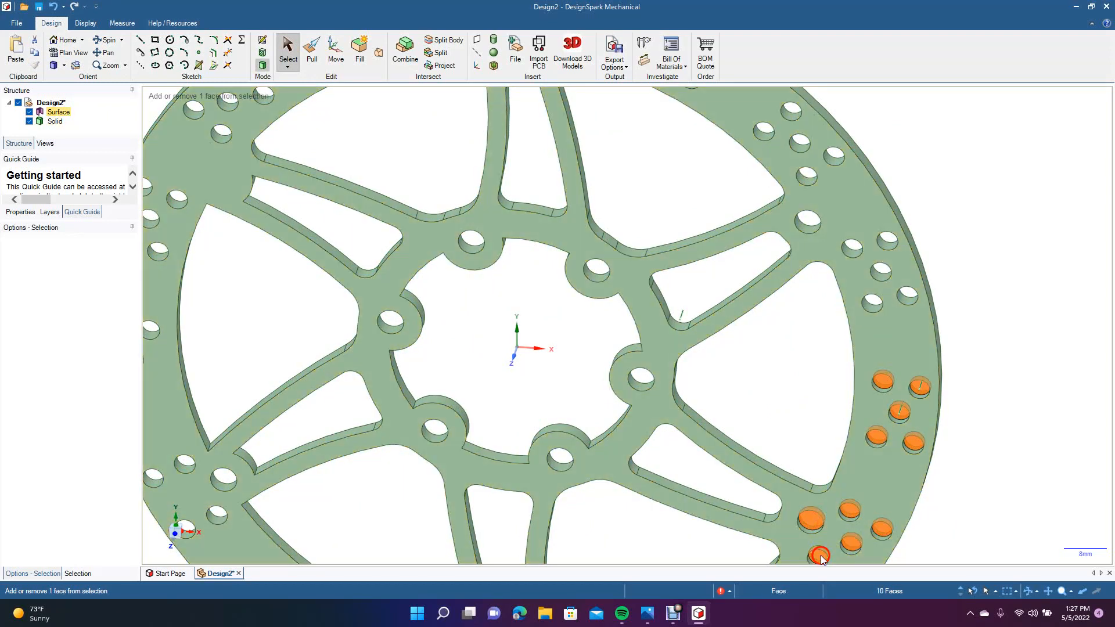
key(Delete)
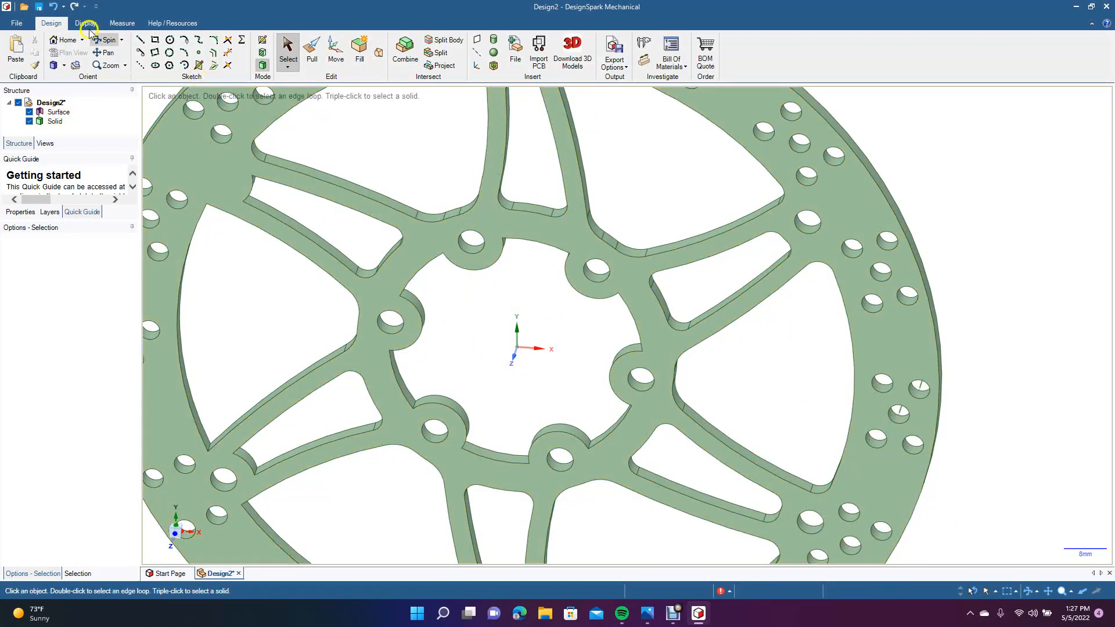
Step: Select eleven of the surface discs filling the hole clusters along the lower part of the ring and delete them
click(108, 53)
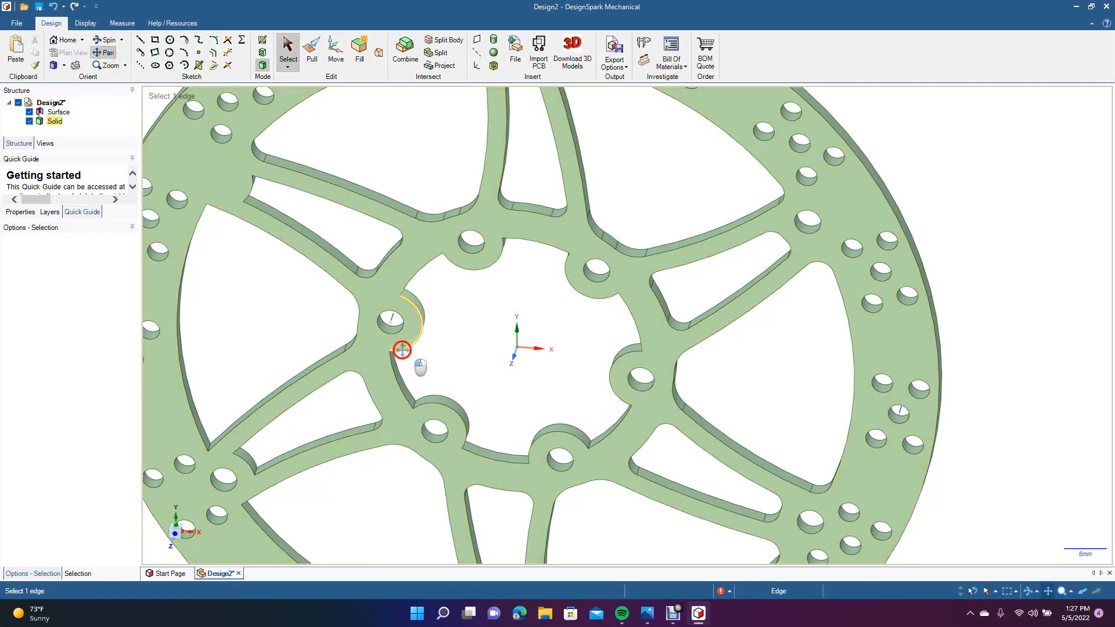
drag(403, 348, 402, 219)
click(288, 47)
click(716, 498)
click(710, 507)
ctrl+click(748, 509)
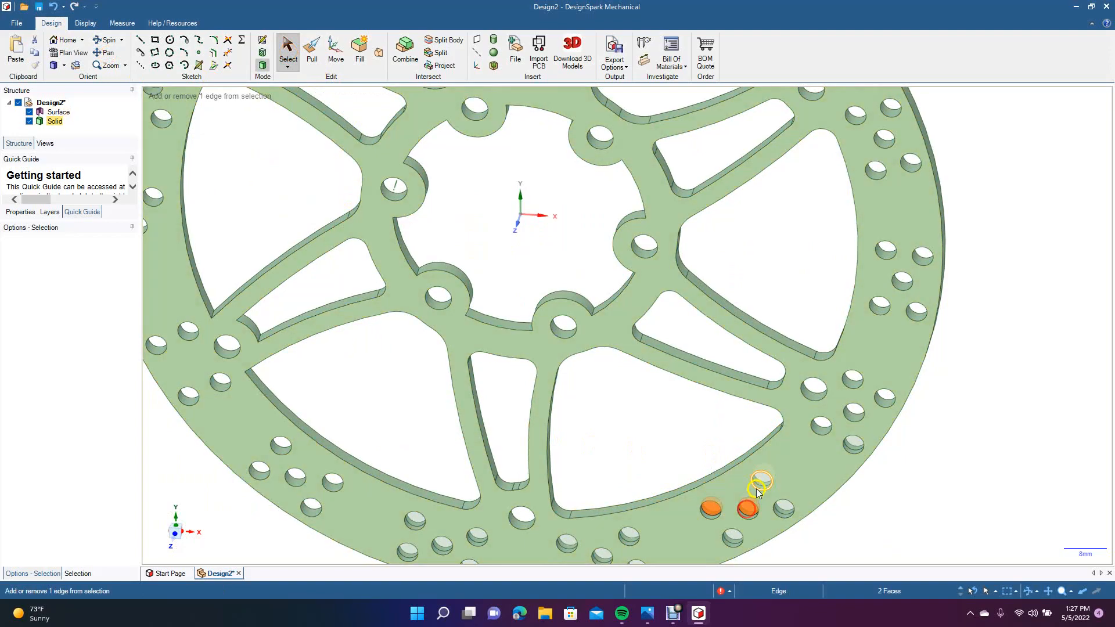
ctrl+click(762, 479)
ctrl+click(784, 509)
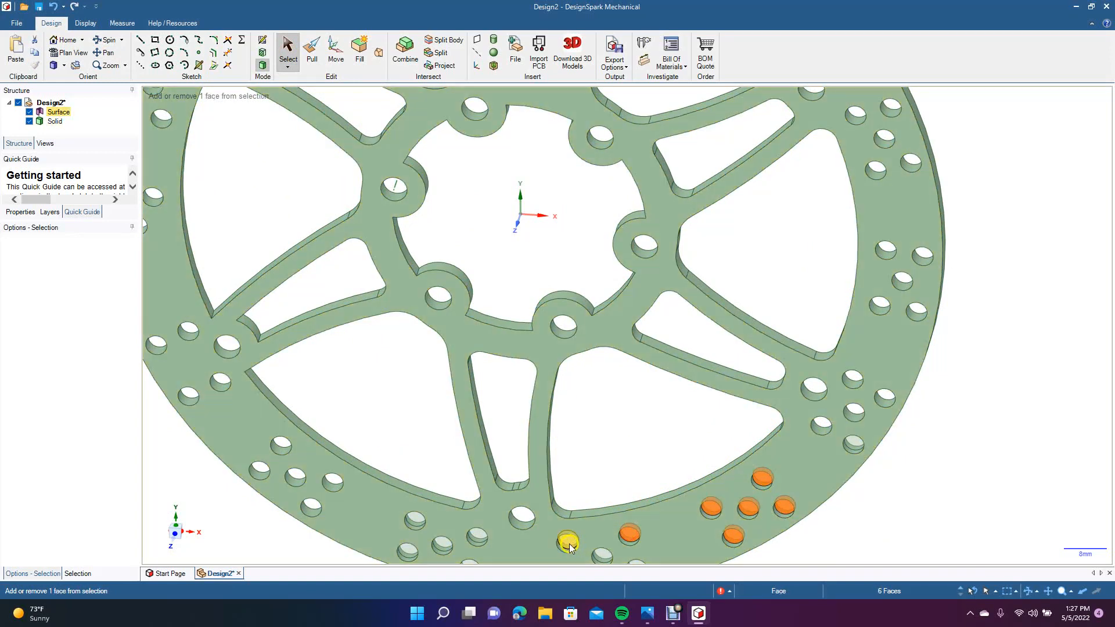
ctrl+click(477, 534)
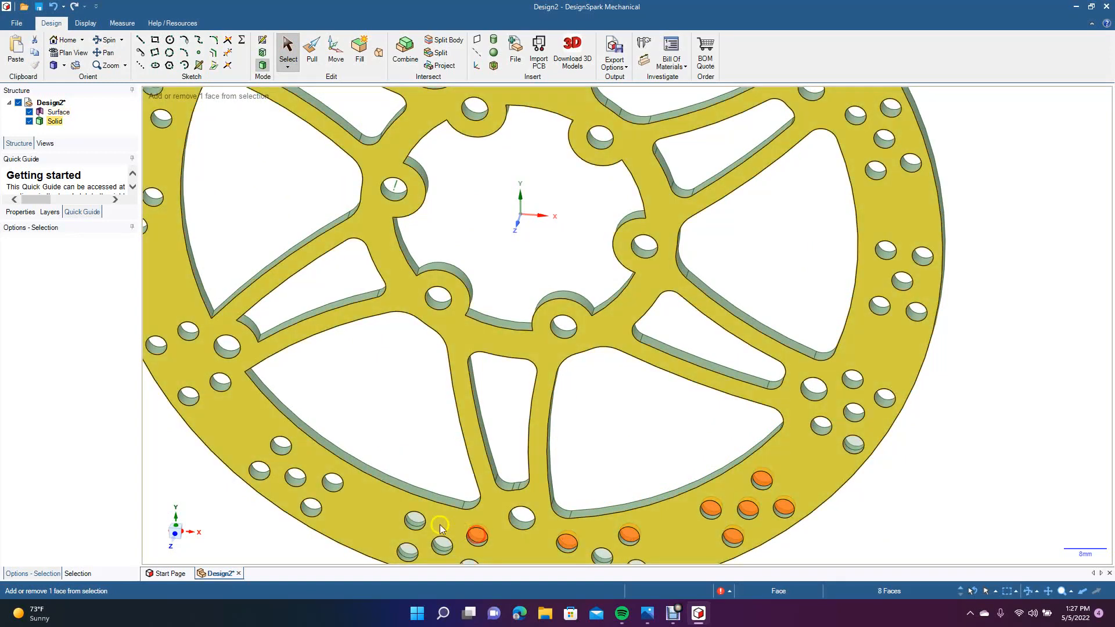
ctrl+click(415, 519)
ctrl+click(443, 544)
ctrl+click(408, 550)
ctrl+click(469, 564)
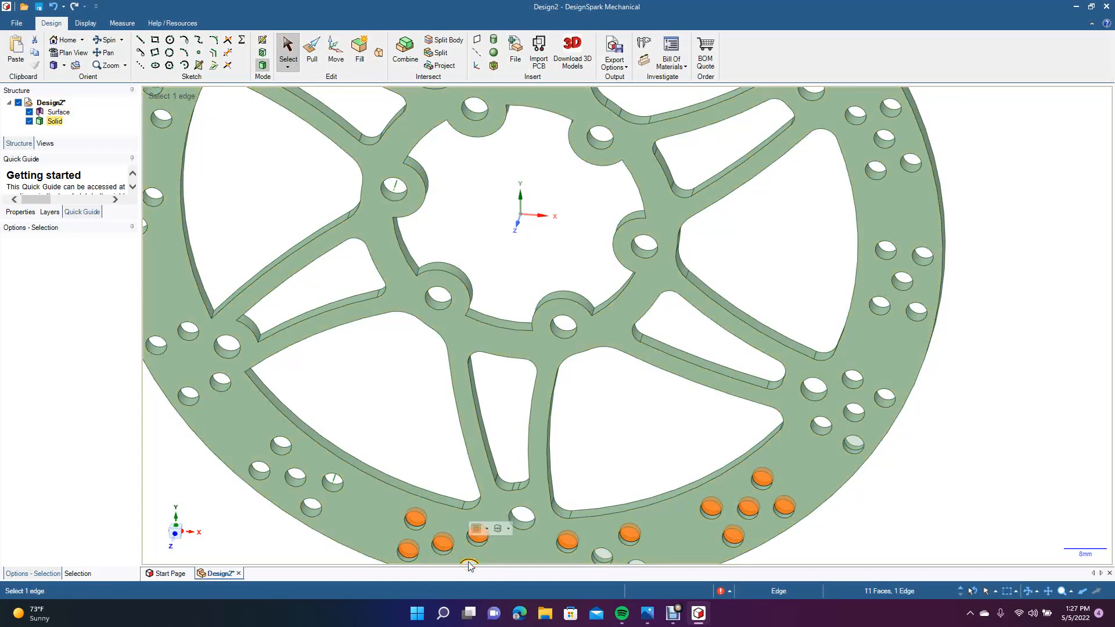
ctrl+click(470, 563)
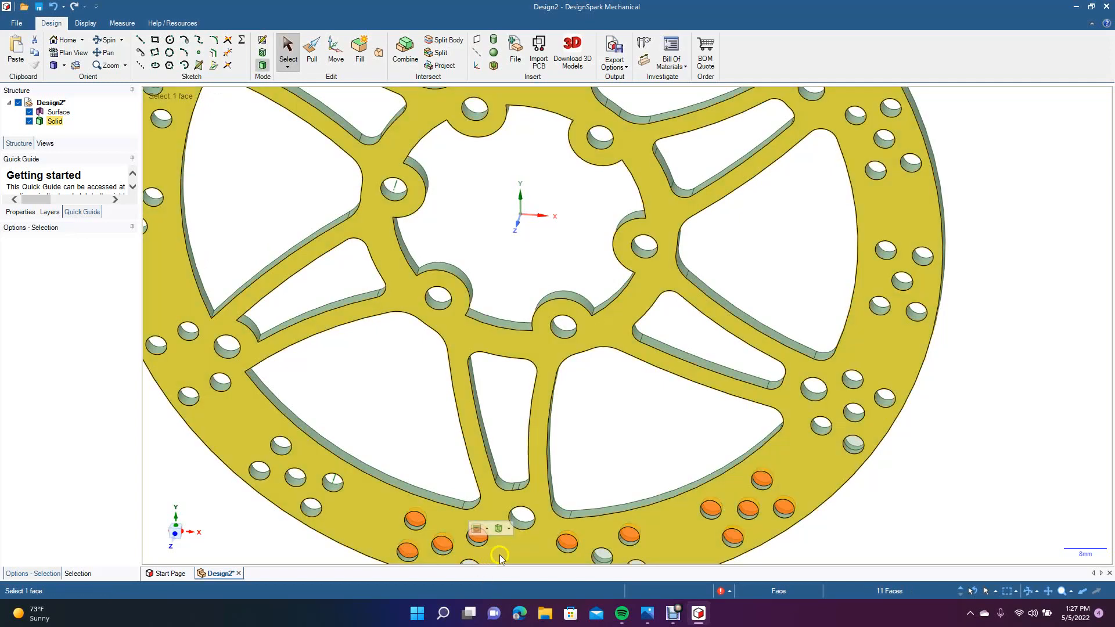
key(Escape)
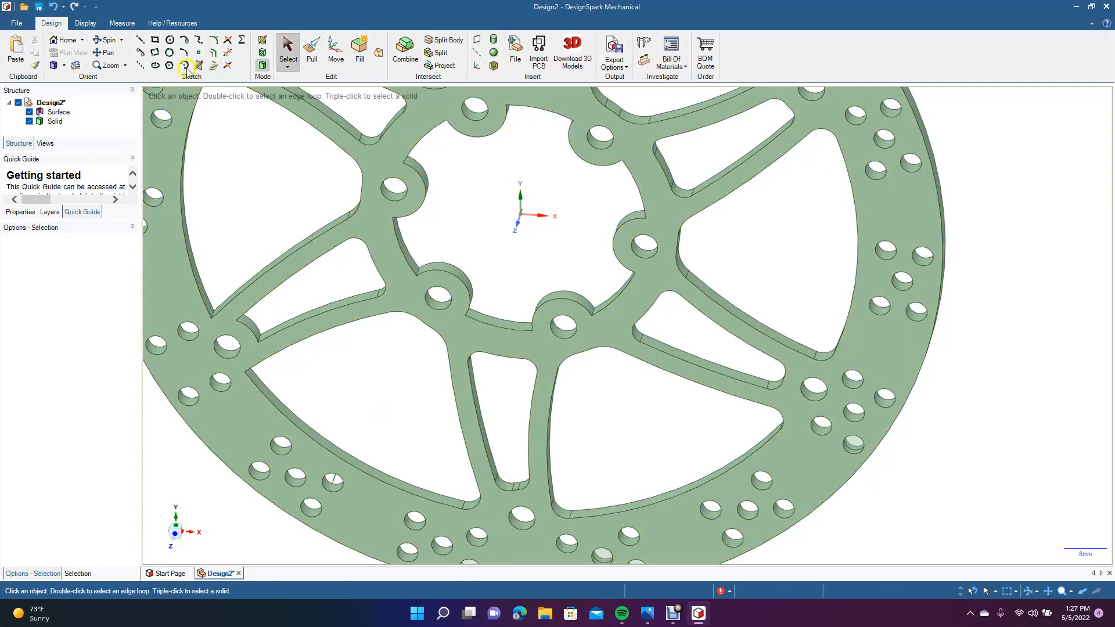
Step: Delete the four surface discs still filling holes near the ring's bottom edge
click(110, 52)
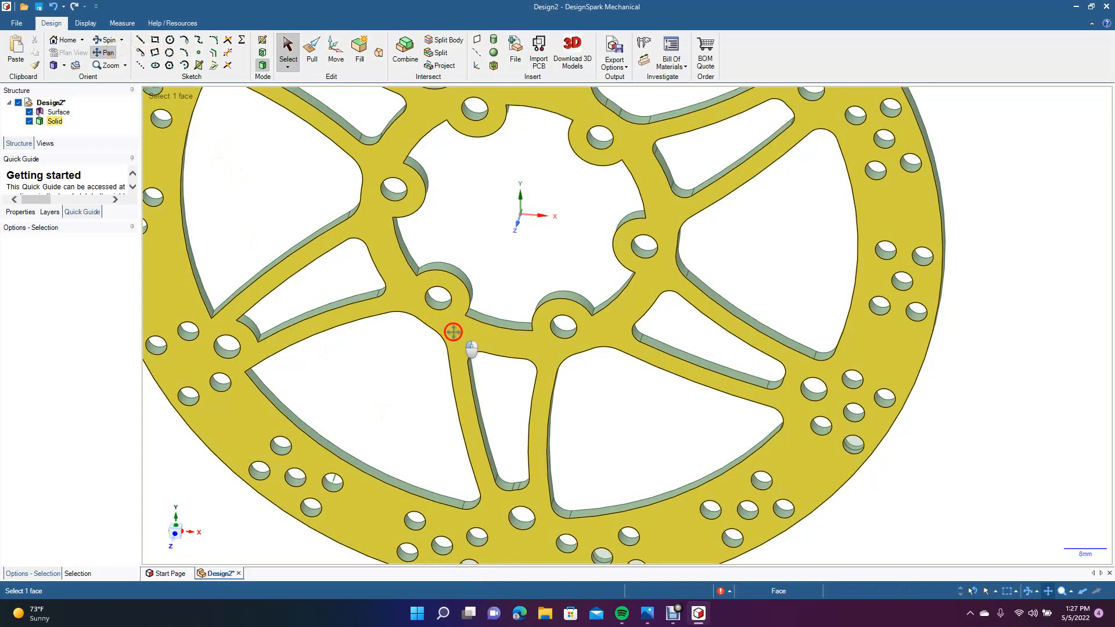
drag(455, 331, 465, 277)
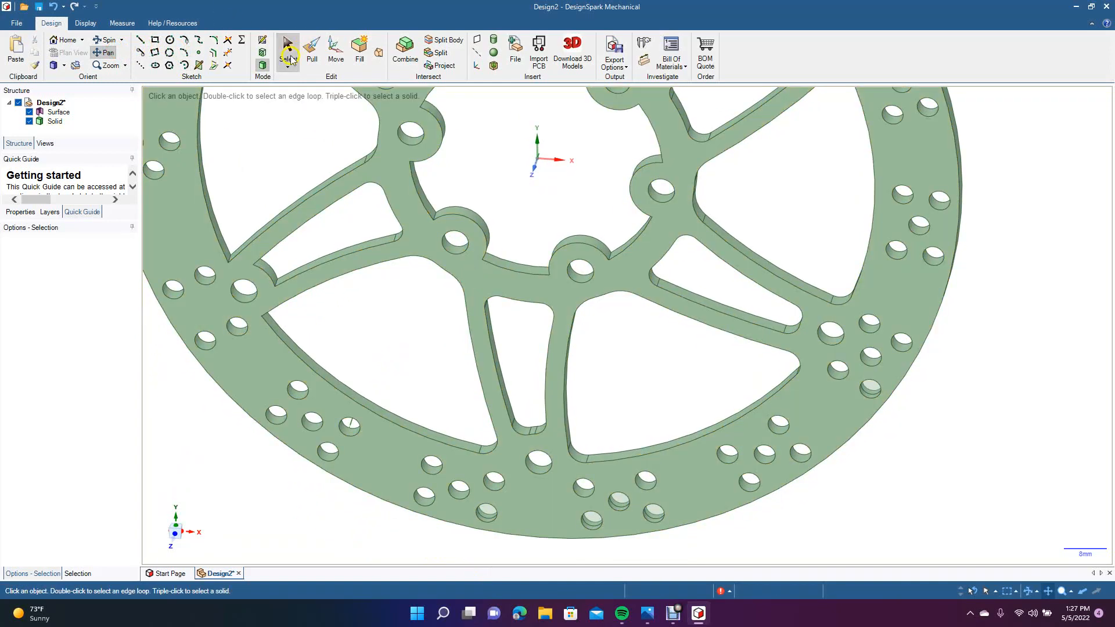
click(288, 50)
click(487, 512)
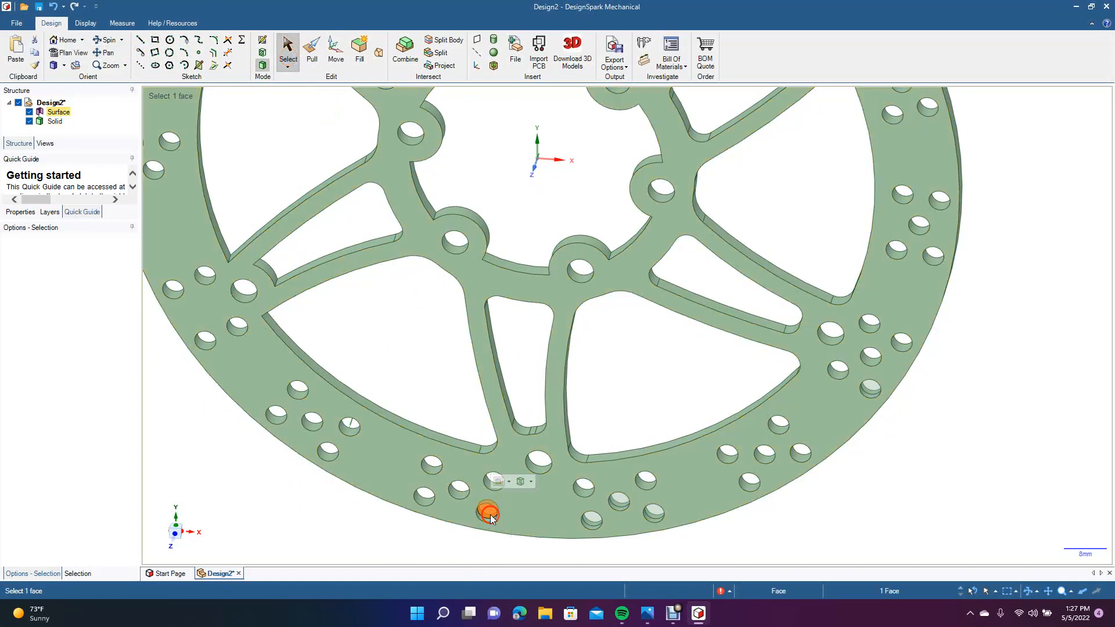
click(590, 516)
ctrl+click(485, 512)
ctrl+click(617, 501)
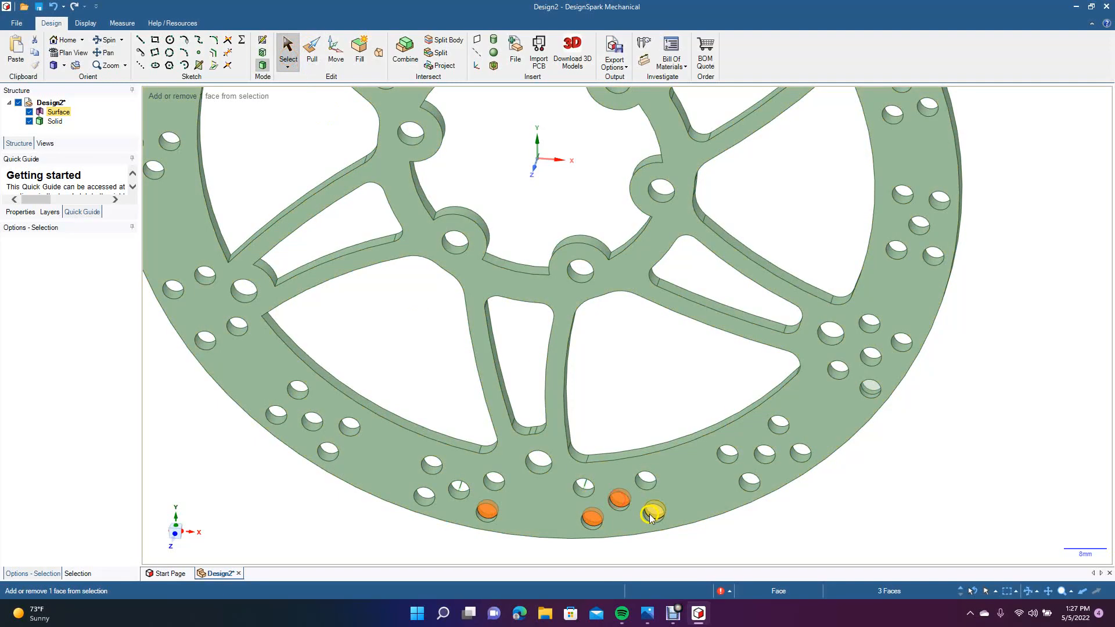
ctrl+click(652, 515)
click(751, 523)
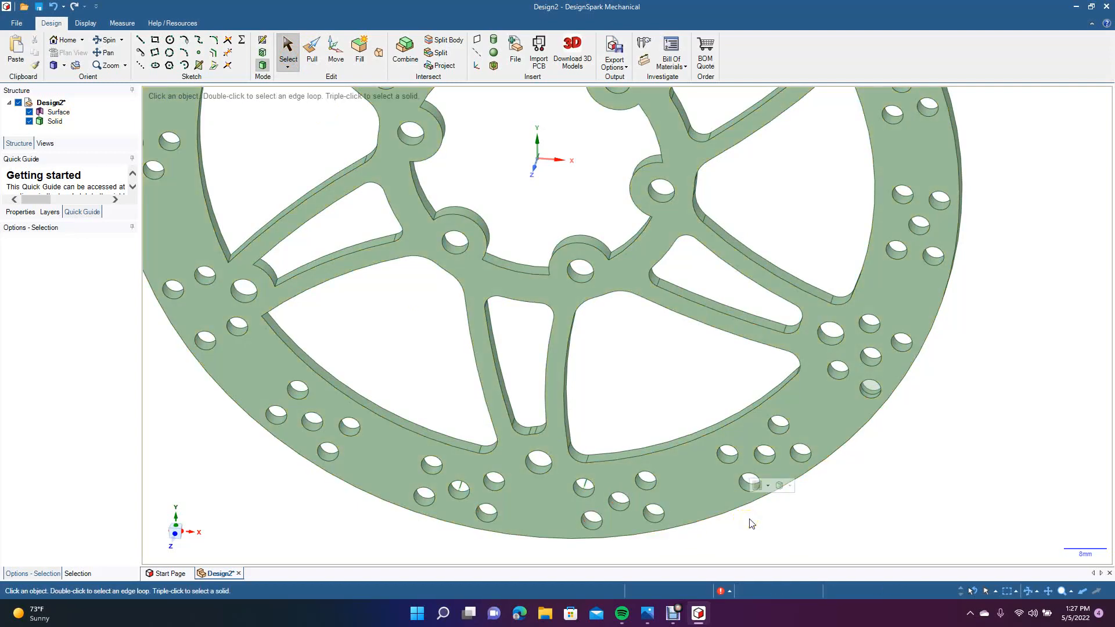
Step: Examine the whole brake disc from the front, then inspect the inner mounting lugs up close at an angle
triple_click(342, 205)
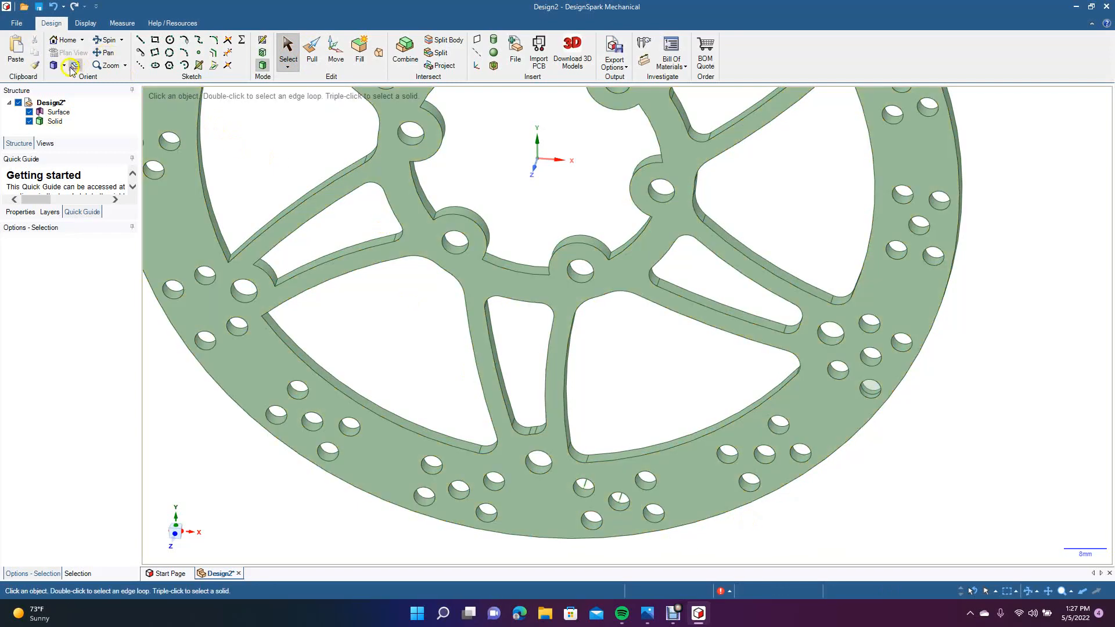
click(64, 65)
click(72, 100)
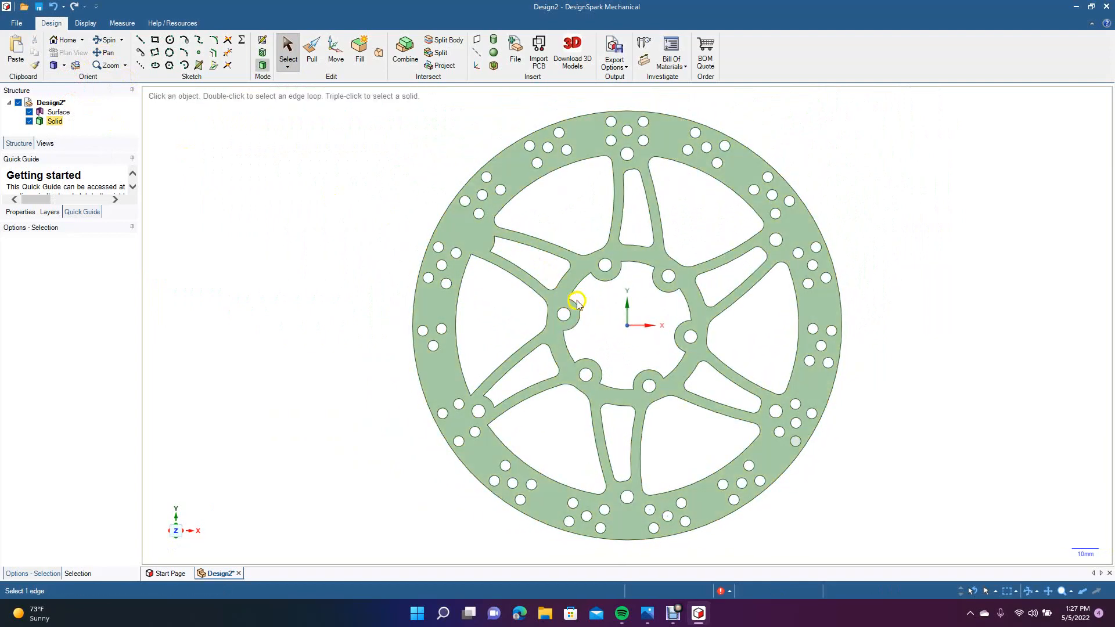
click(103, 42)
drag(537, 287, 516, 264)
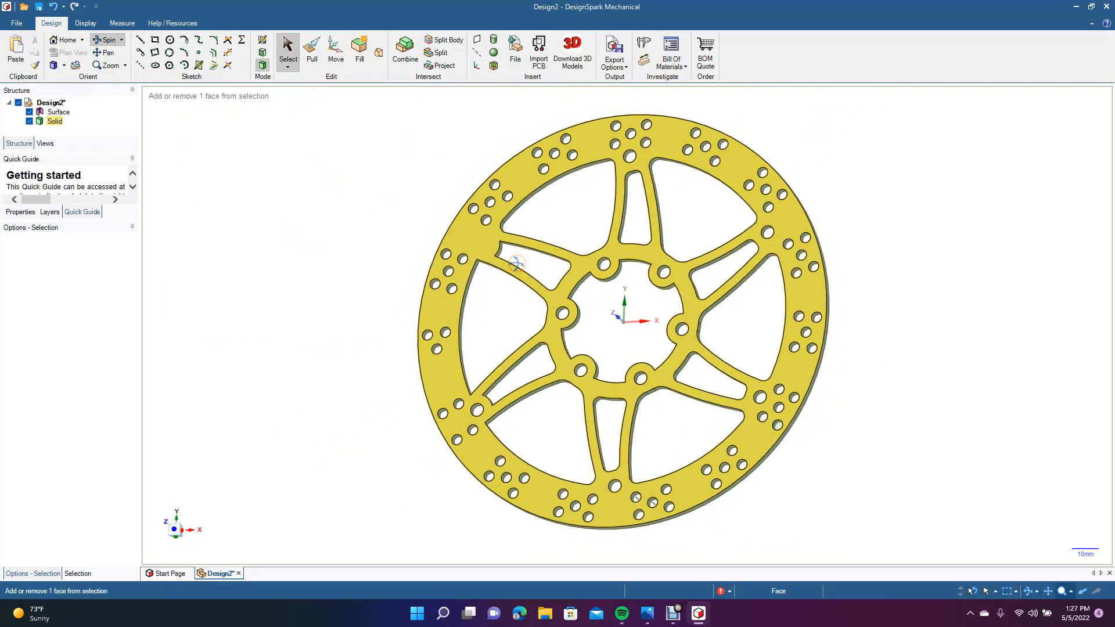
key(z)
scroll(516, 264, up, 8)
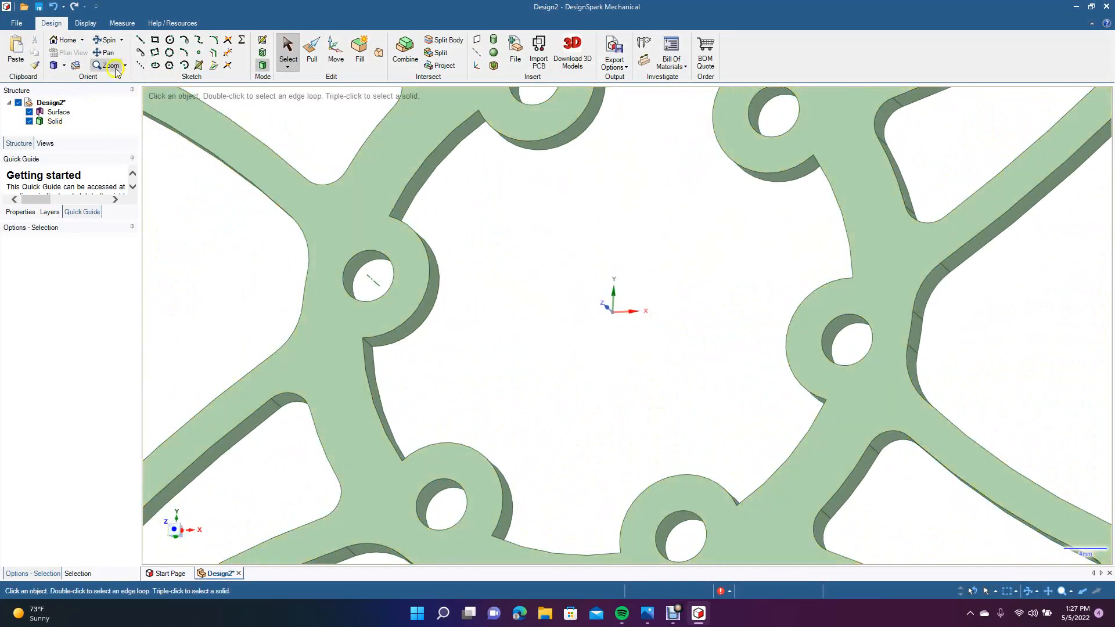
click(107, 40)
drag(382, 210, 331, 253)
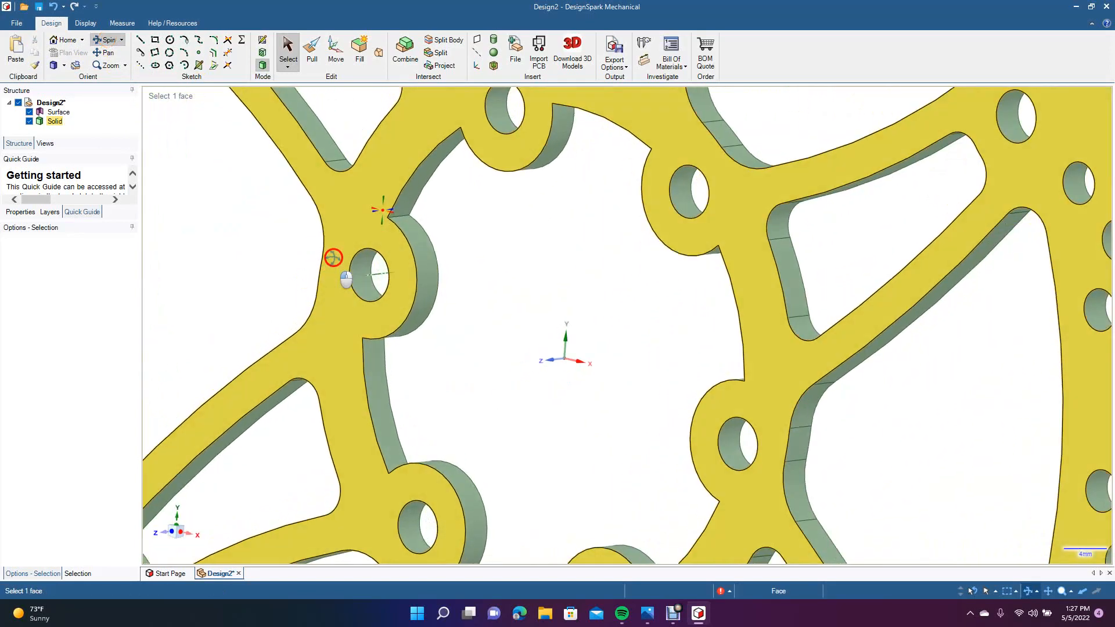
Step: Try to round the upper corner edge between the left mounting lug and the inner ring by pulling it freehand
click(311, 50)
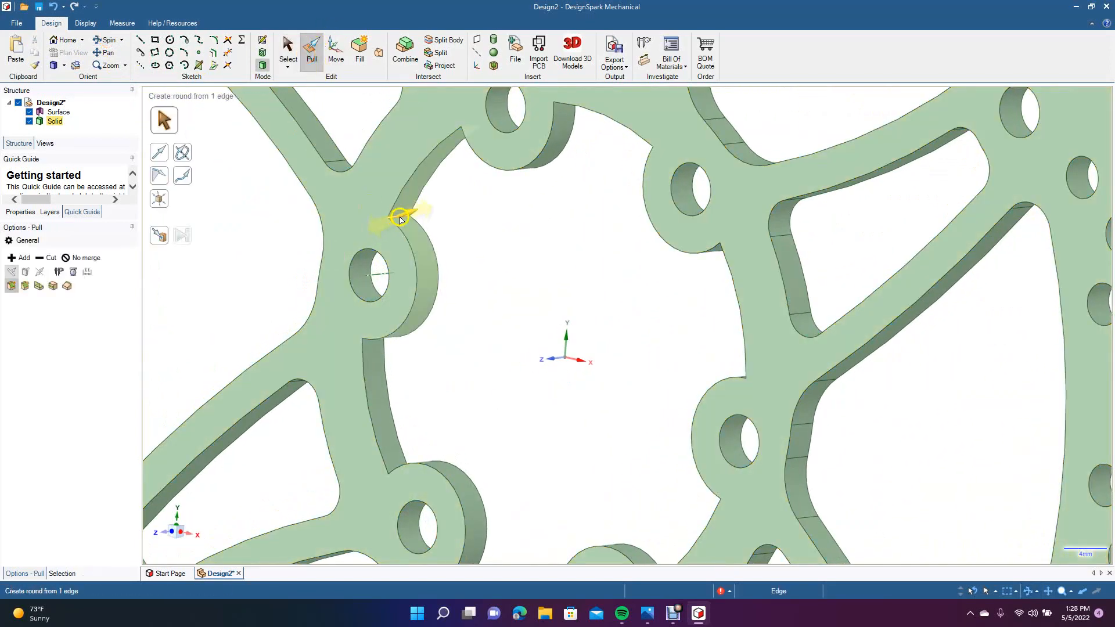
click(428, 221)
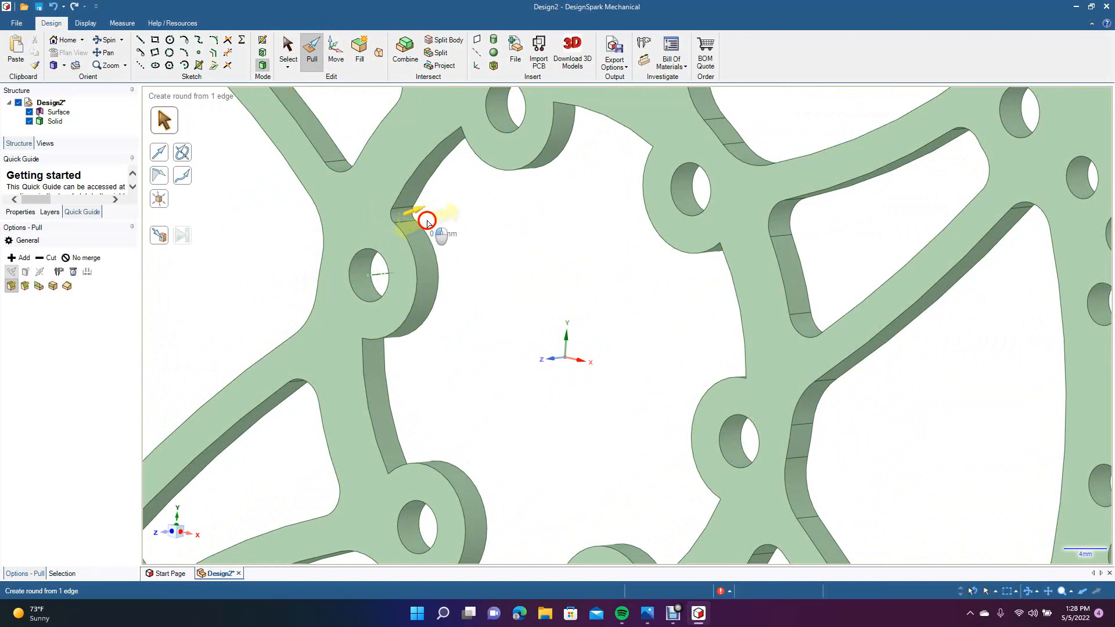
drag(425, 222, 424, 221)
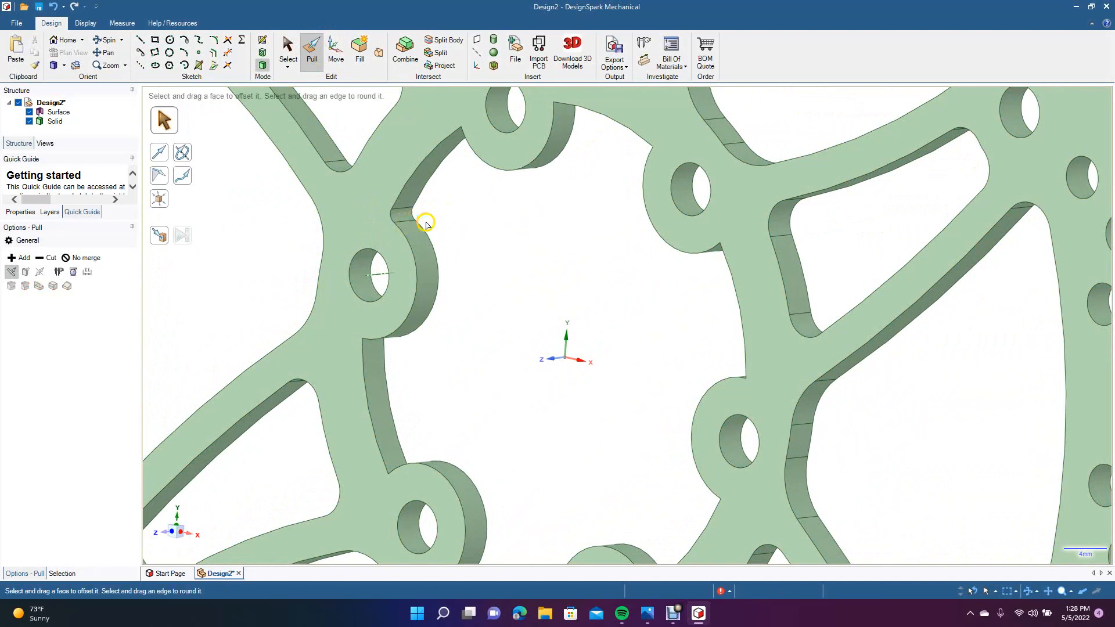
Step: Round the upper corner edge between the left mounting lug and the inner ring with a 1 mm radius
click(401, 220)
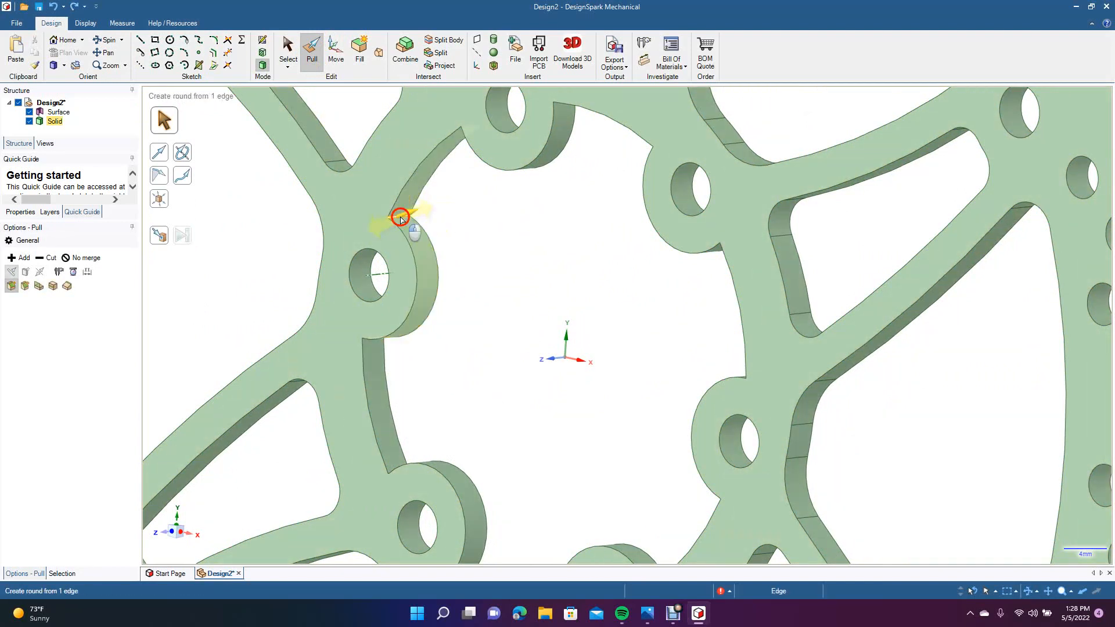
click(401, 219)
text(1)
key(Return)
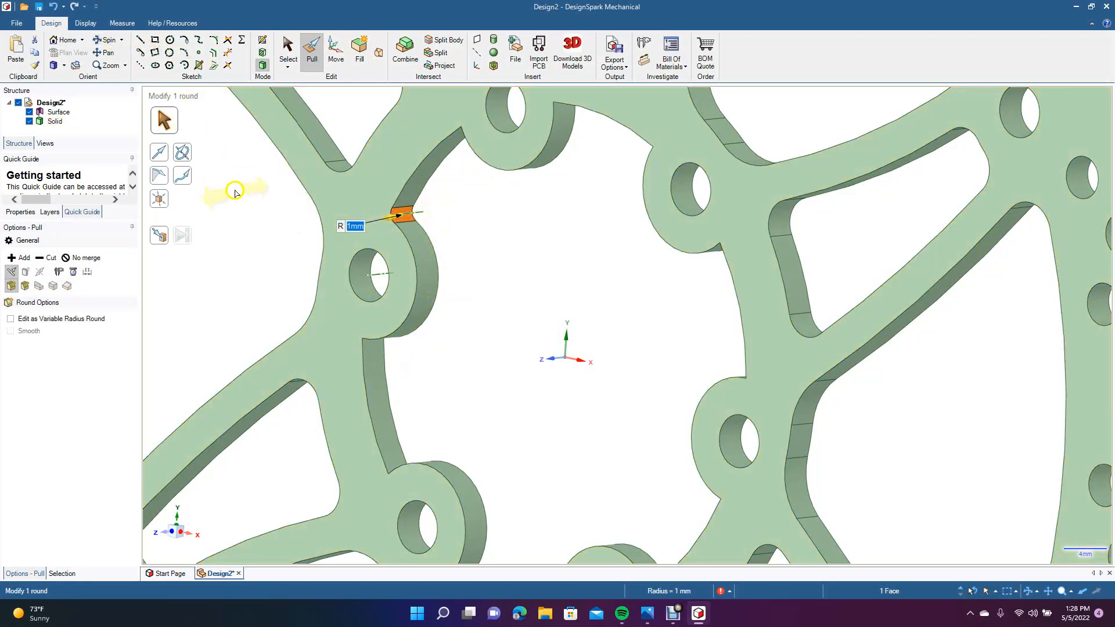
click(234, 193)
Step: Apply a 1 mm round to the near corner edge of the upper-left mounting lug, facing the lug just rounded
click(102, 41)
drag(299, 261, 381, 189)
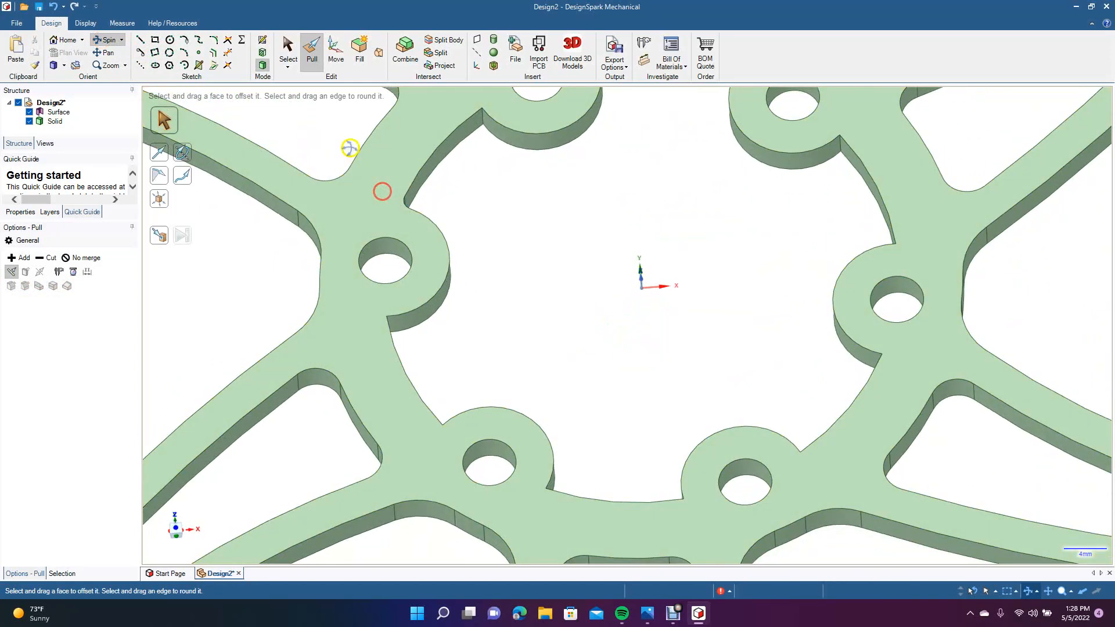
click(311, 46)
click(471, 112)
click(483, 115)
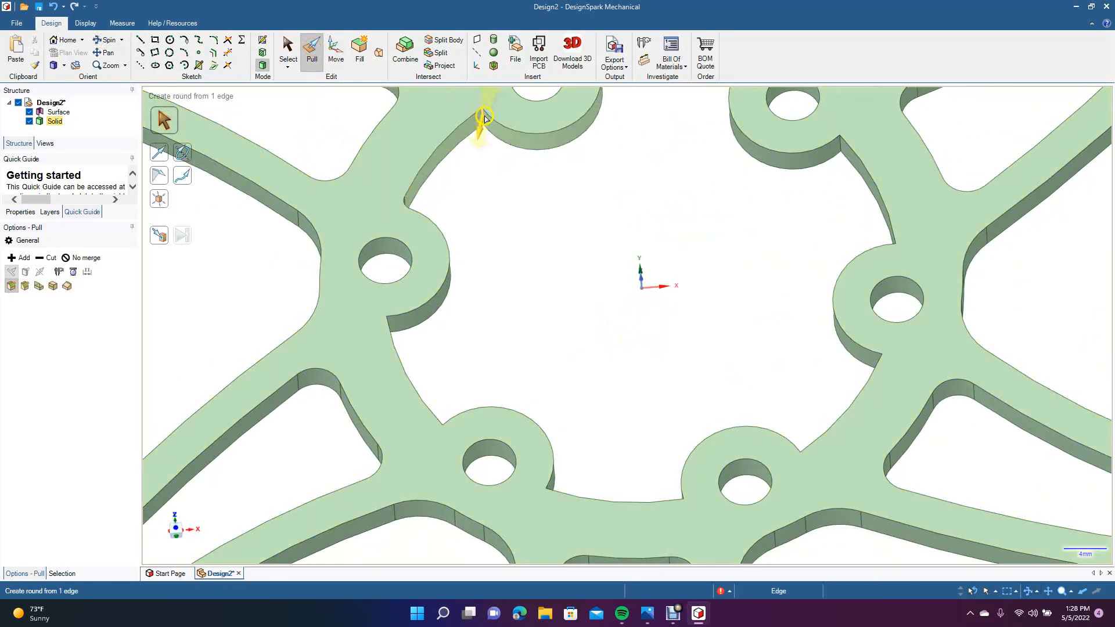
drag(484, 118, 481, 122)
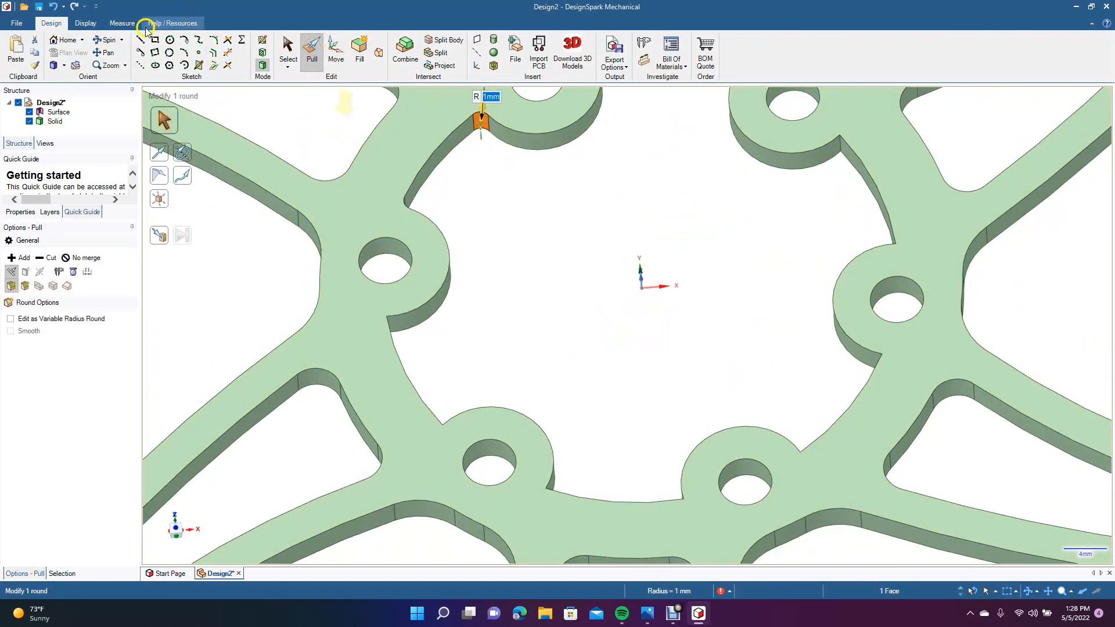
Step: Apply a 1 mm round to the upper-right mounting lug's corner edge that faces the upper-left lug
click(115, 44)
drag(465, 199, 559, 176)
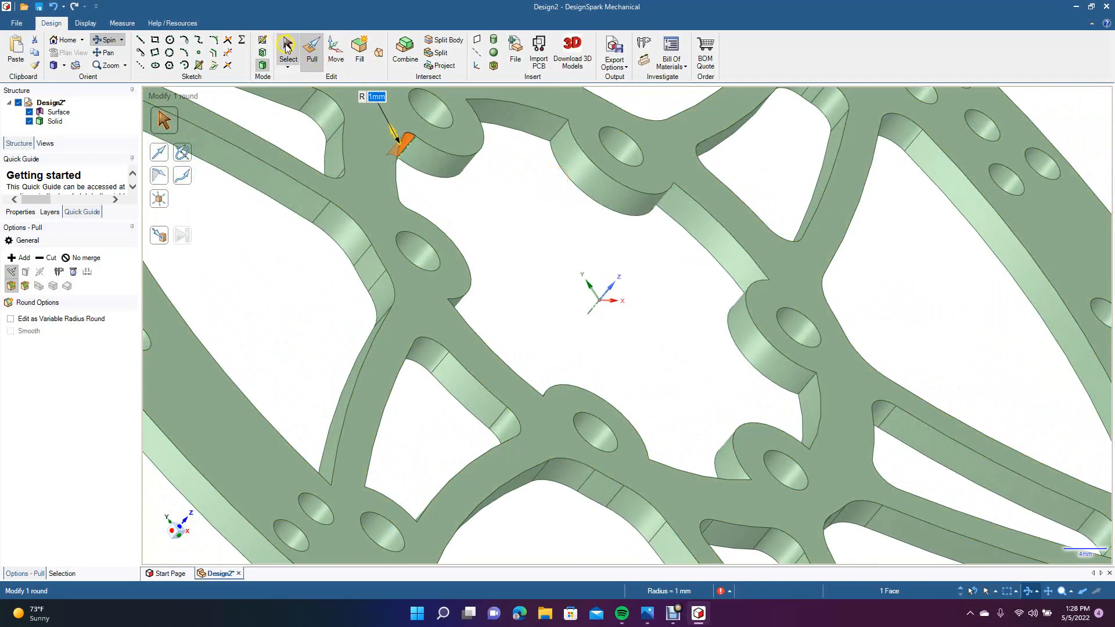
click(286, 47)
click(288, 49)
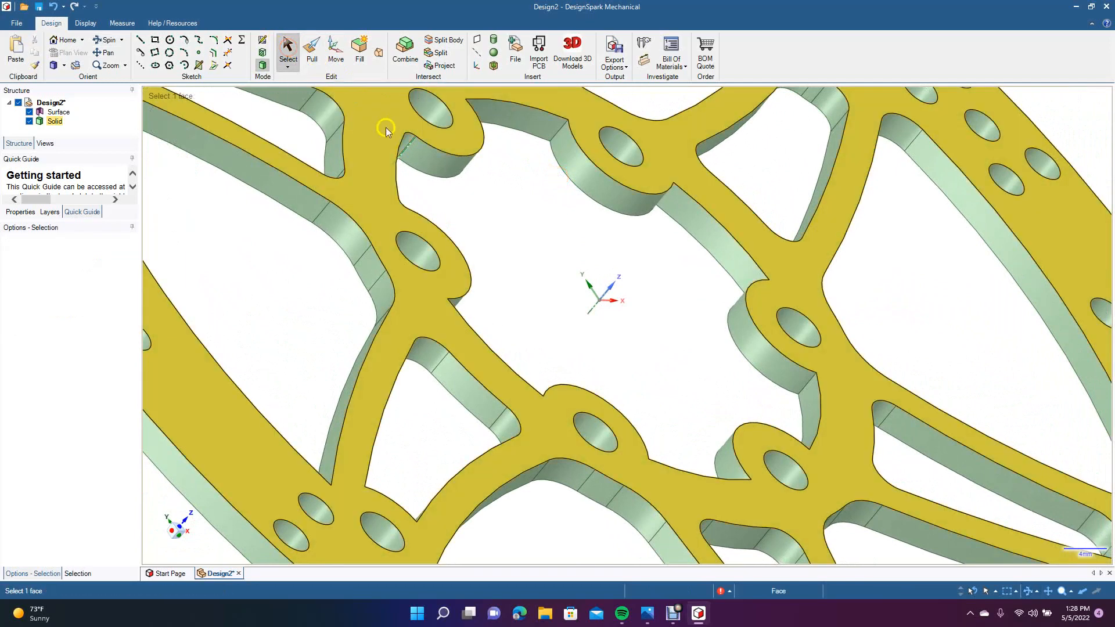
click(313, 48)
click(562, 129)
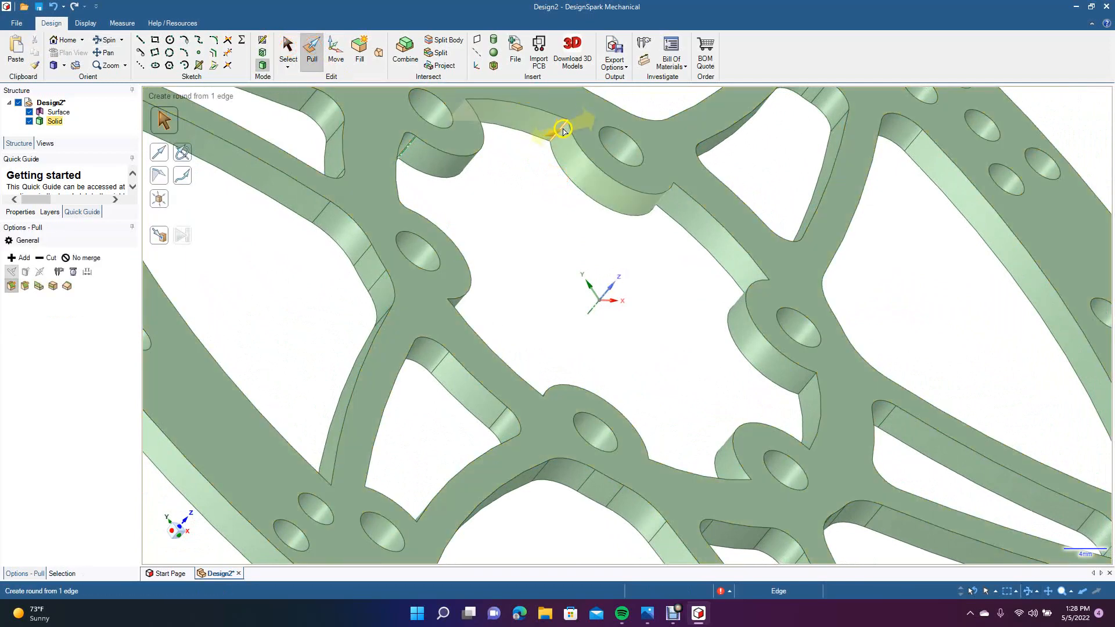
text(1)
key(Return)
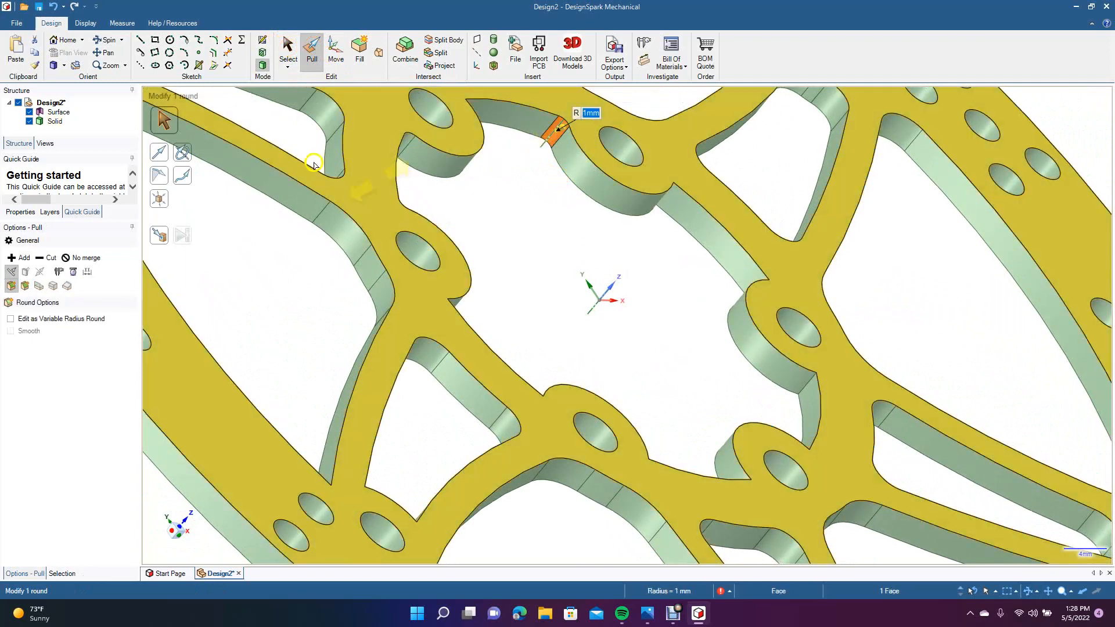
Step: Apply a 1 mm round to the upper-left mounting lug's remaining corner edge, on the side facing the upper-right lug
click(288, 58)
click(497, 169)
click(109, 40)
drag(637, 326, 494, 290)
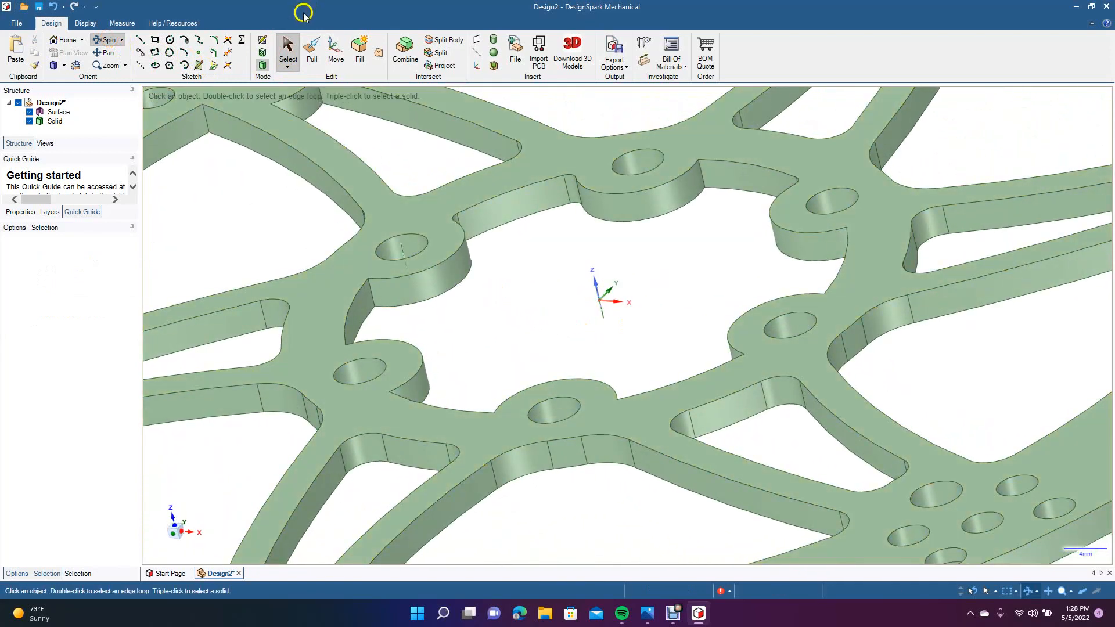
click(312, 49)
click(707, 169)
key(Delete)
click(702, 171)
key(Return)
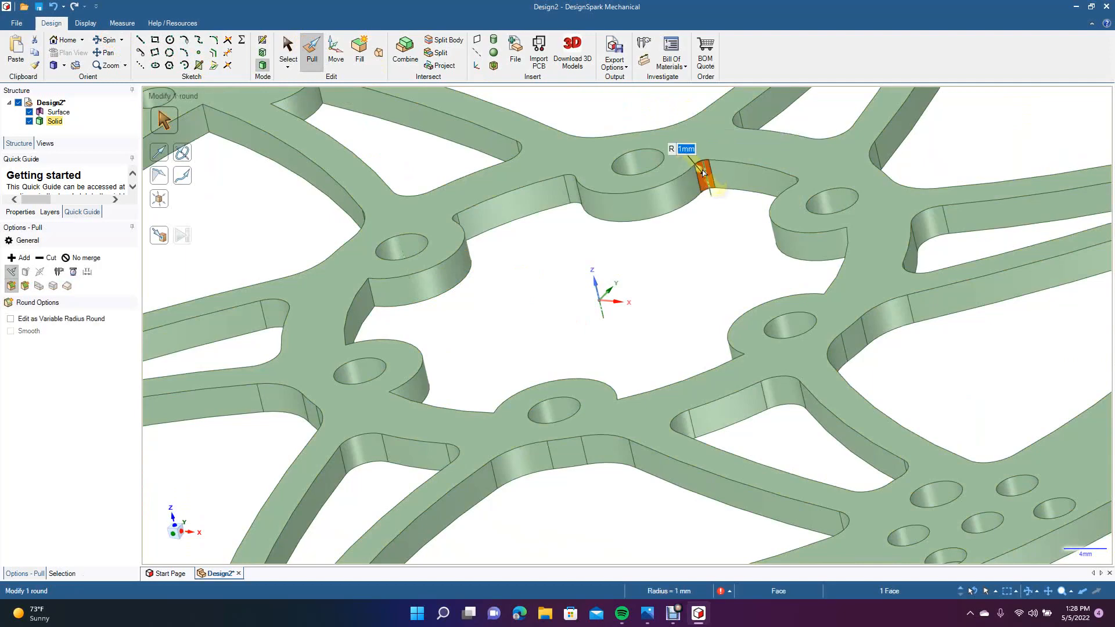
Step: Apply a 1 mm round to the upper-right mounting lug's remaining corner edge, on the side facing the right lug
click(111, 39)
drag(337, 231, 428, 221)
click(311, 60)
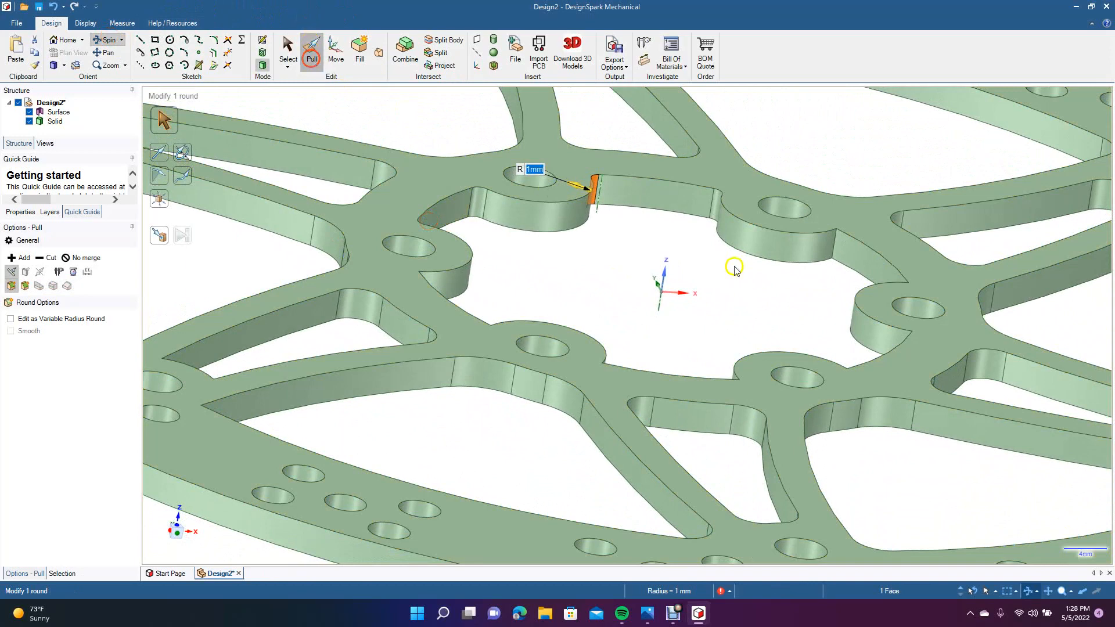
click(831, 252)
text(1)
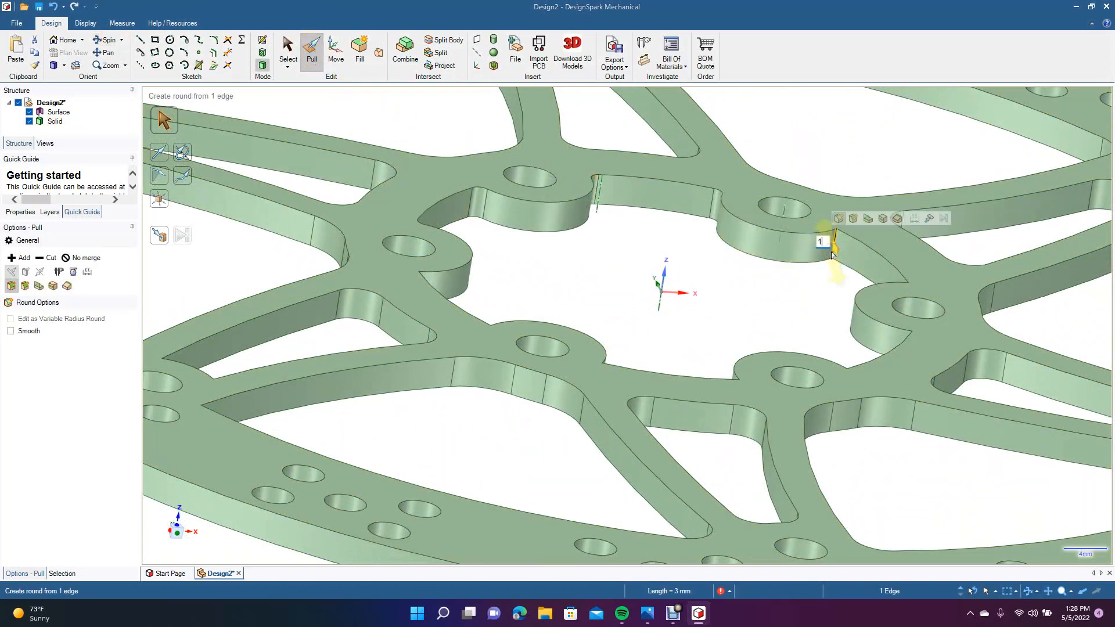
key(Return)
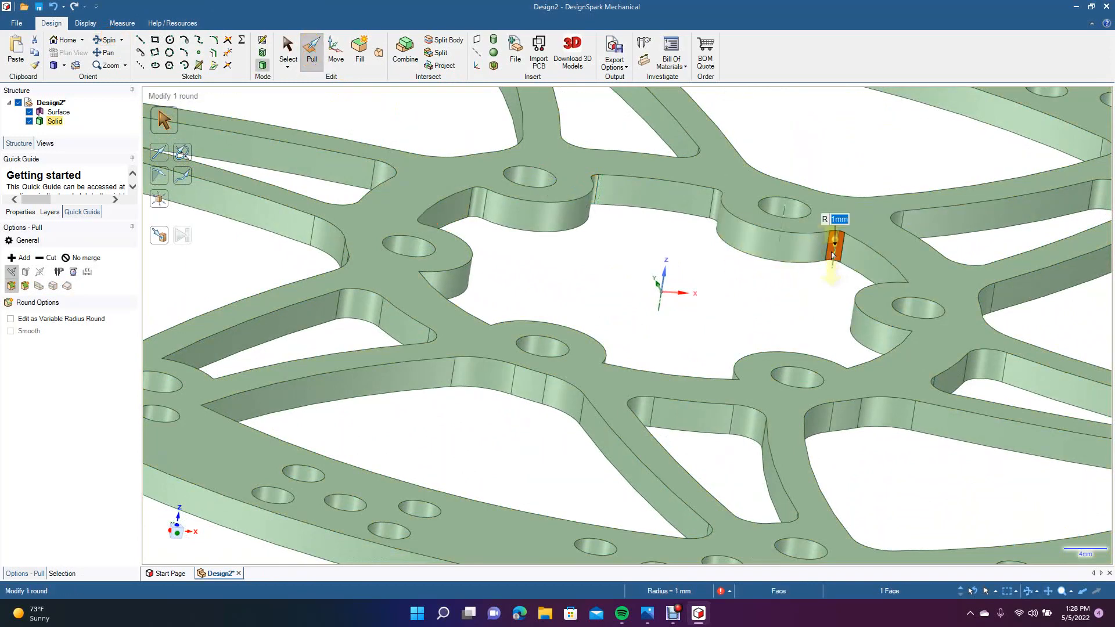
Step: Apply a 1 mm round to the right mounting lug's corner edge that faces the completed upper-right lug
click(118, 41)
drag(349, 211, 497, 263)
click(311, 50)
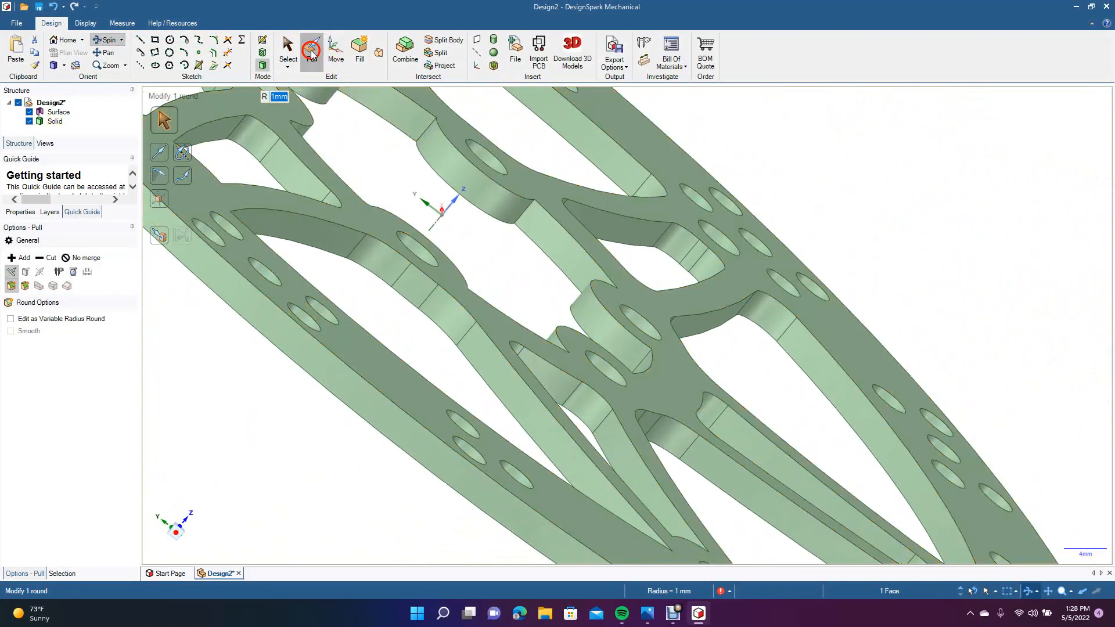
click(424, 130)
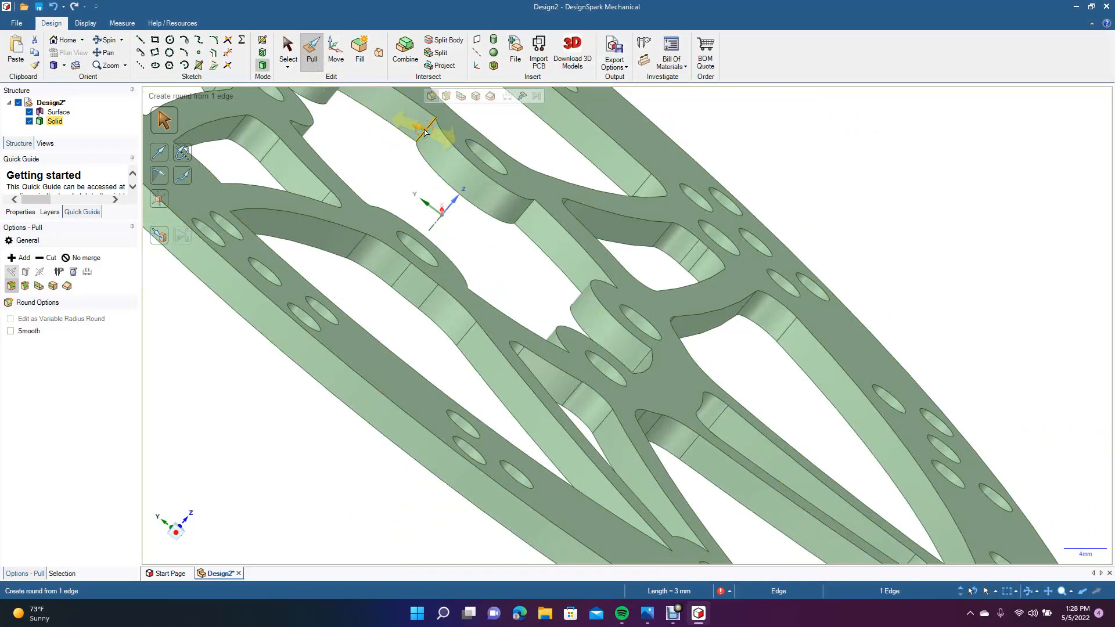
drag(424, 130, 415, 125)
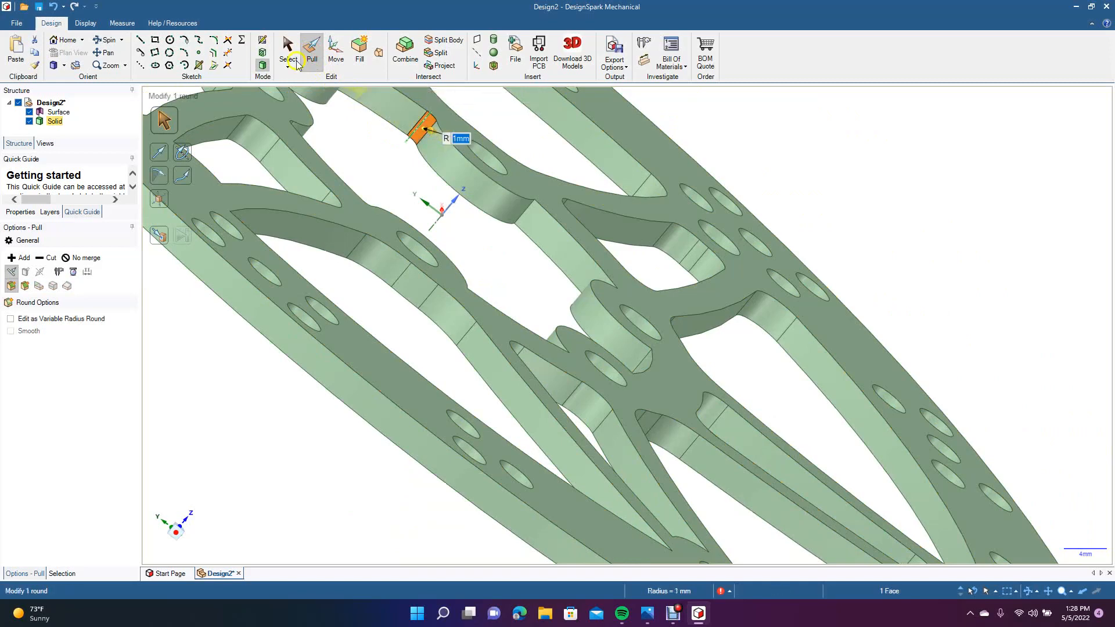
Step: Apply a 1 mm round to the other corner edge of the right mounting lug, facing the lower-right lug
click(106, 40)
drag(441, 221, 315, 208)
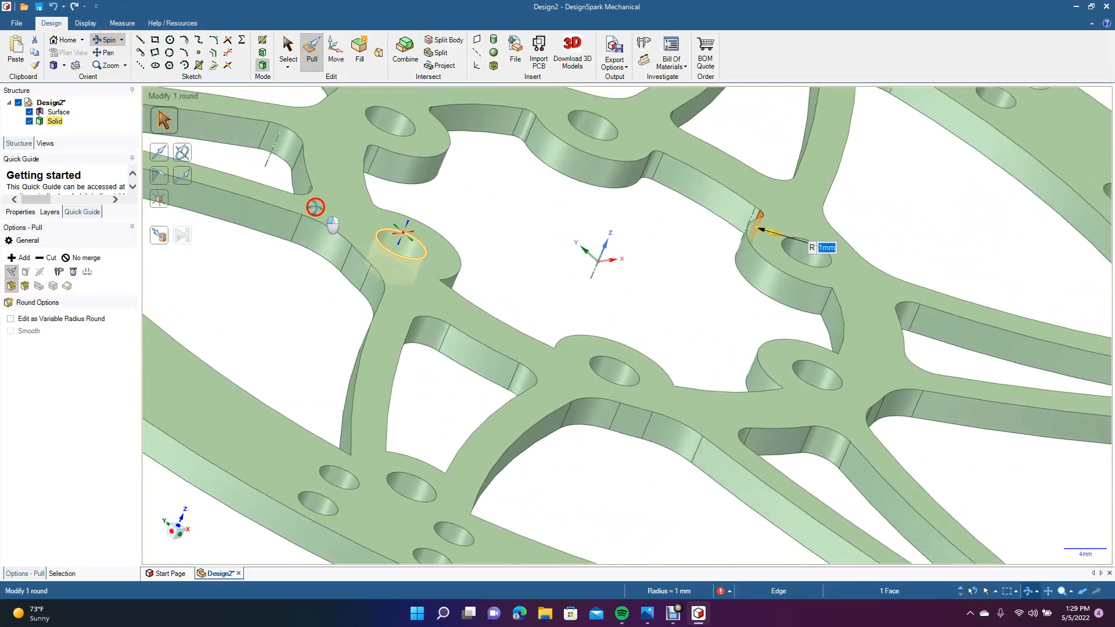
click(288, 48)
click(312, 51)
click(823, 293)
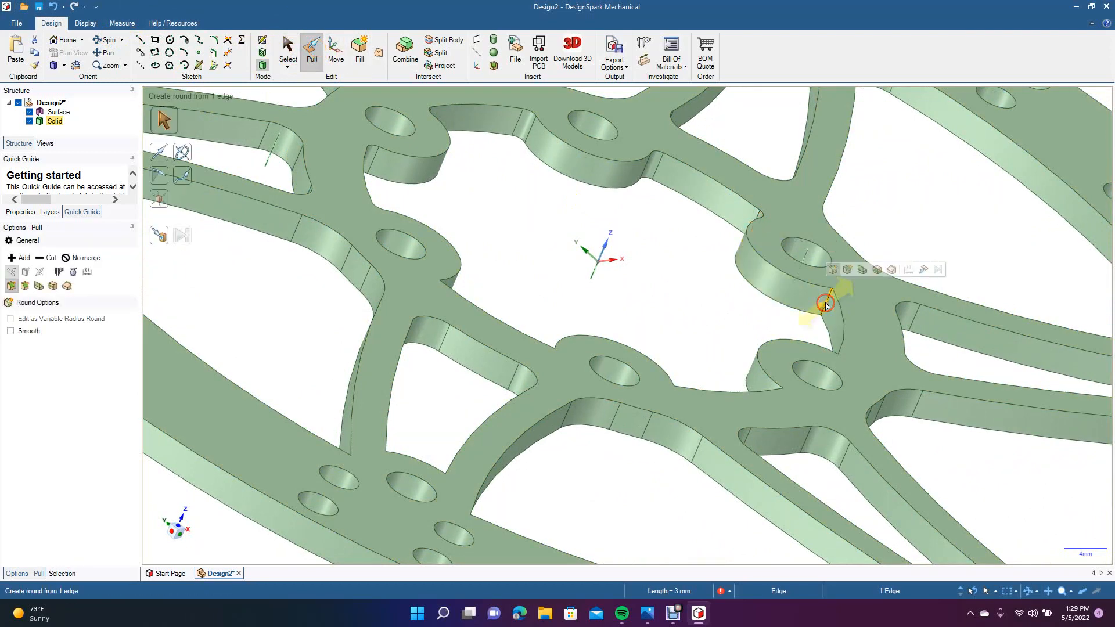
text(1)
key(Return)
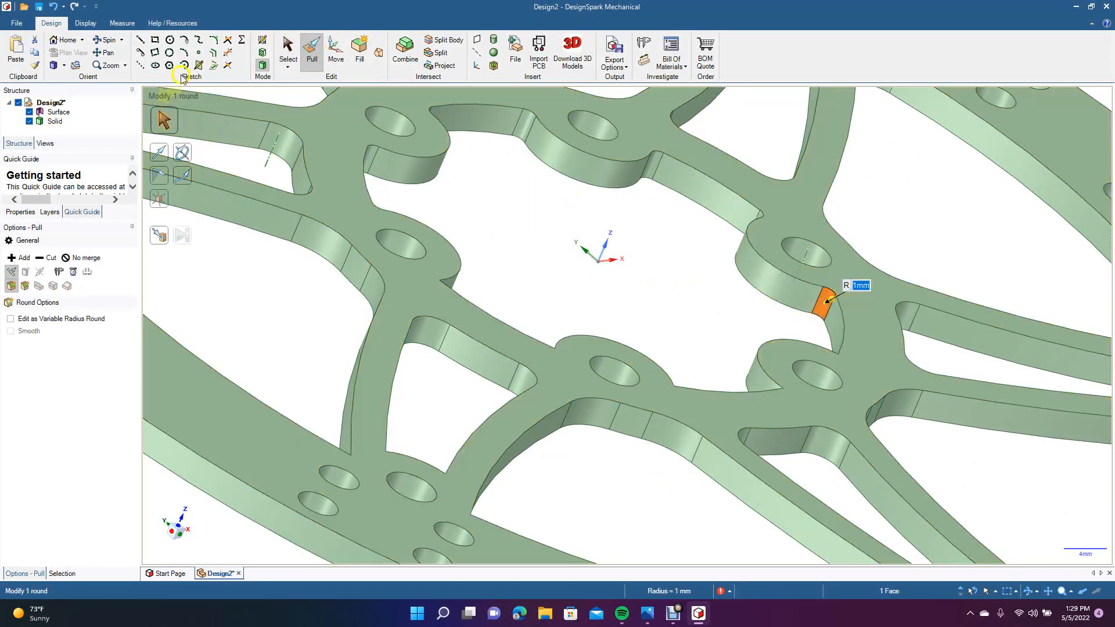
Step: Apply a 1 mm round to the lower-right mounting lug's corner edge that faces the right lug
click(108, 40)
drag(488, 191, 546, 358)
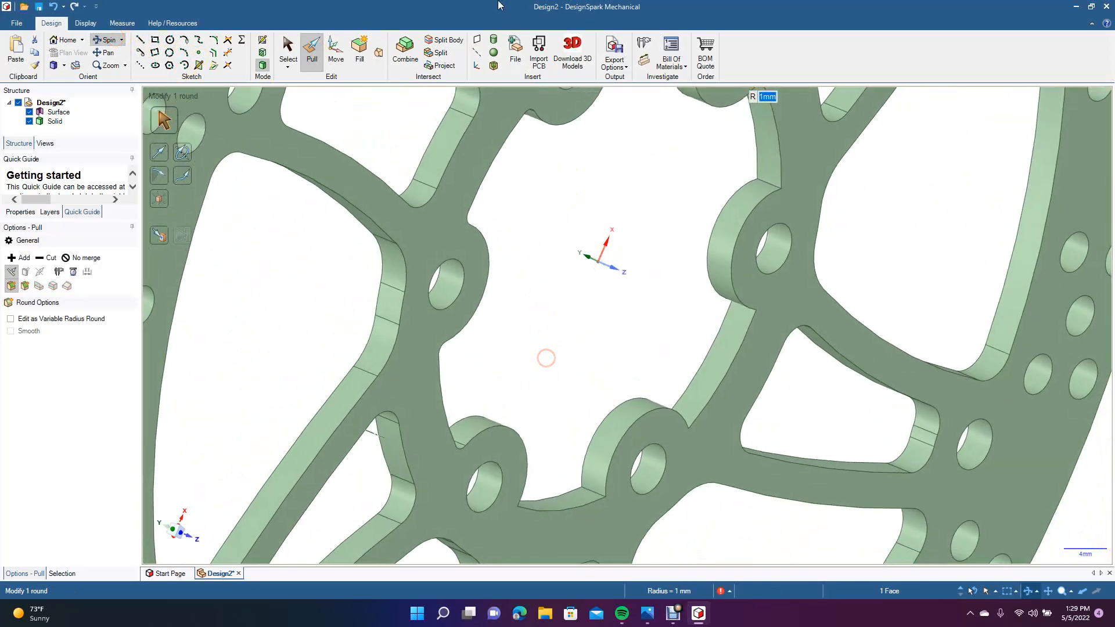
click(305, 50)
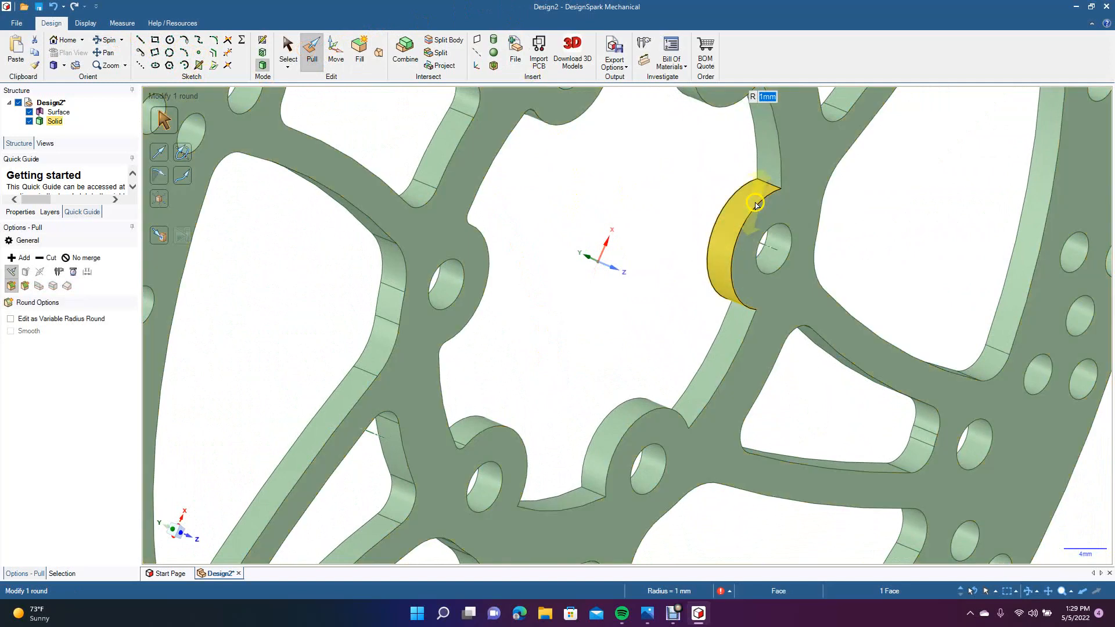
click(766, 182)
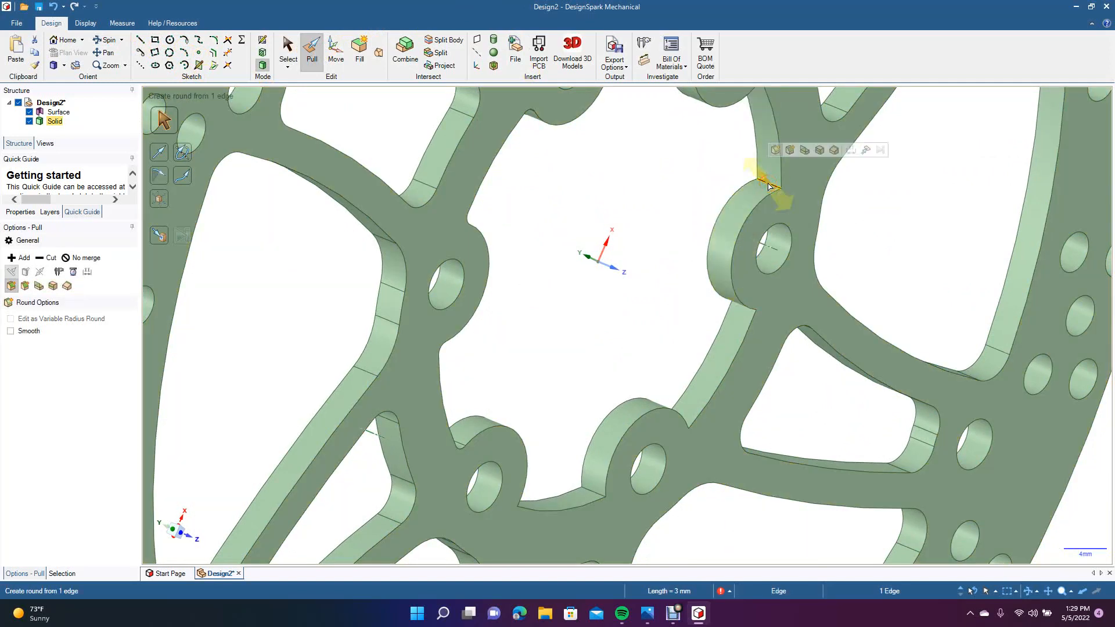
click(290, 49)
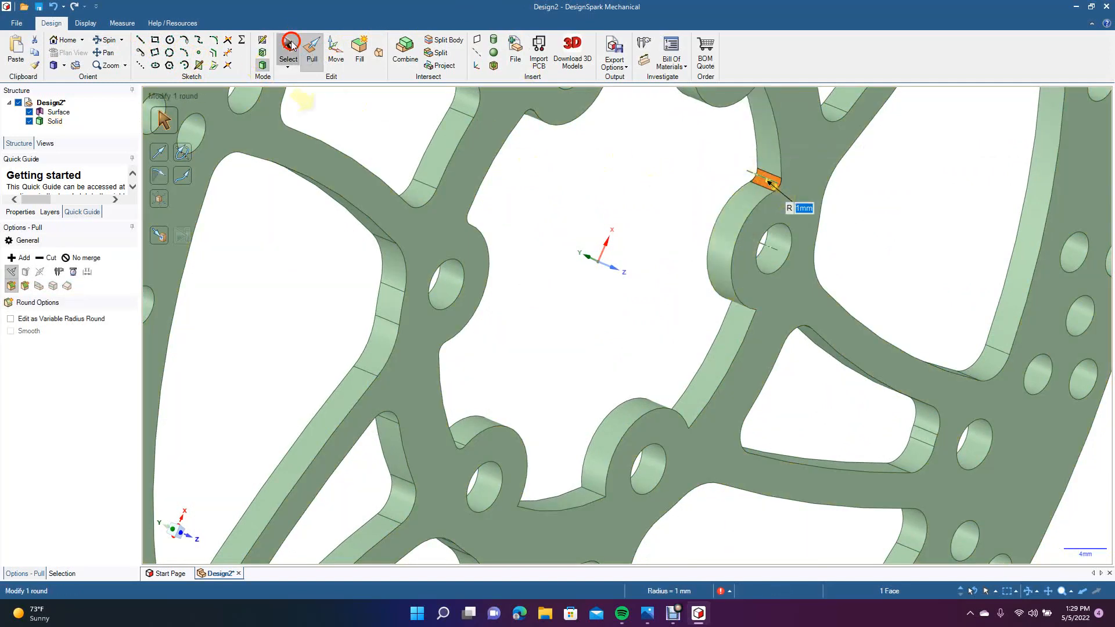
Step: Apply a 1 mm round to the other corner edge of the lower-right mounting lug, facing the lower-left lug
click(106, 41)
drag(545, 318, 636, 313)
click(312, 58)
click(713, 385)
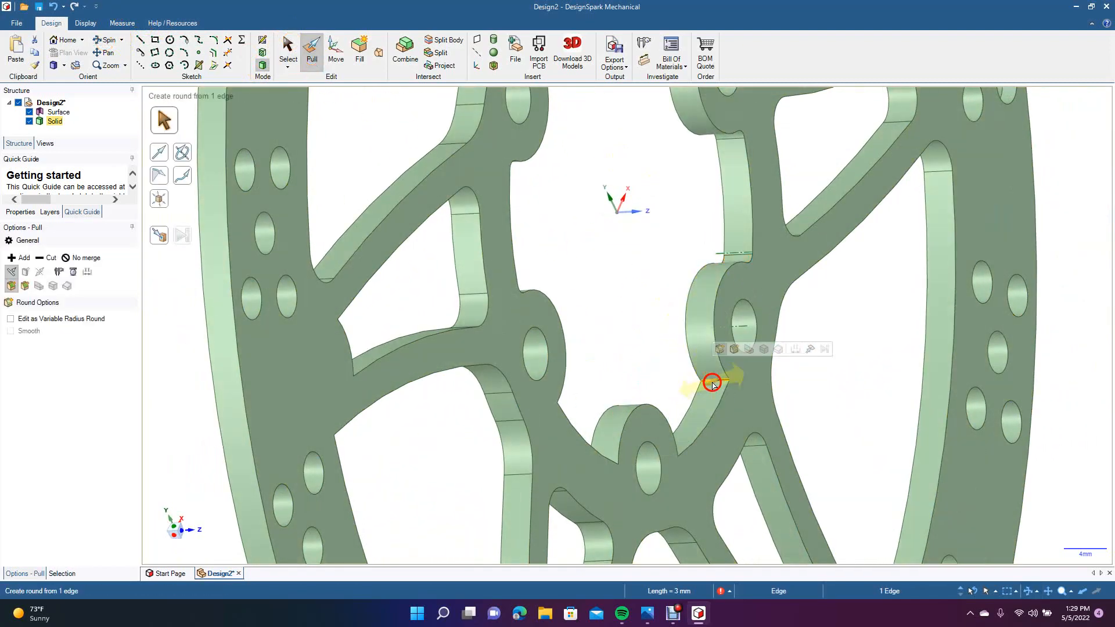
Step: Apply a 1 mm round to the lower-left mounting lug's corner edge that faces the completed lower-right lug
click(109, 41)
drag(714, 383, 578, 457)
click(313, 48)
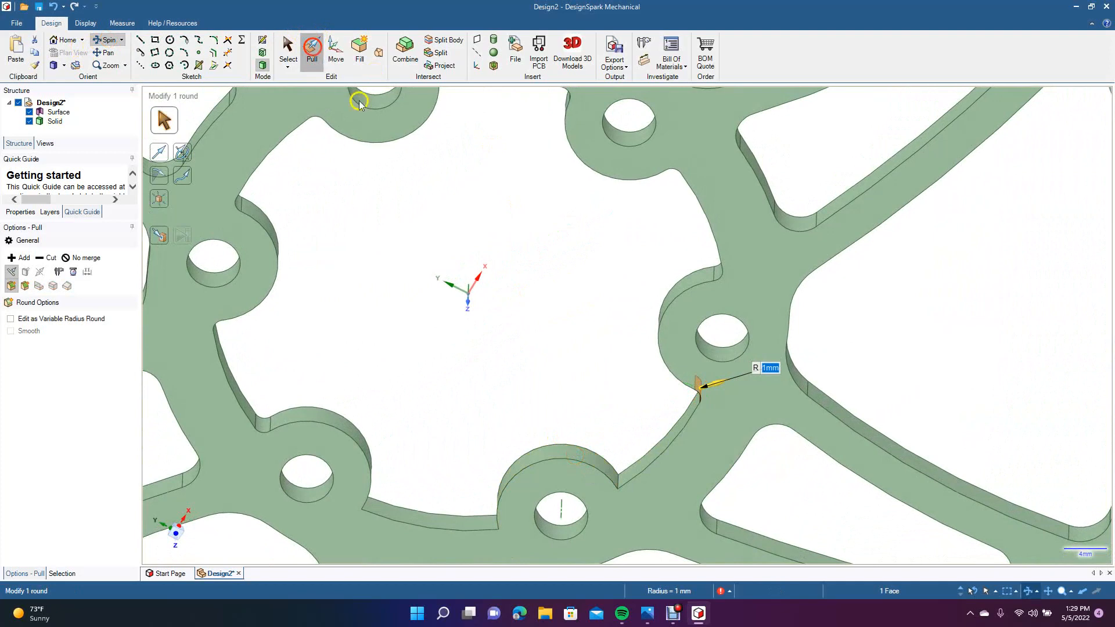
click(619, 482)
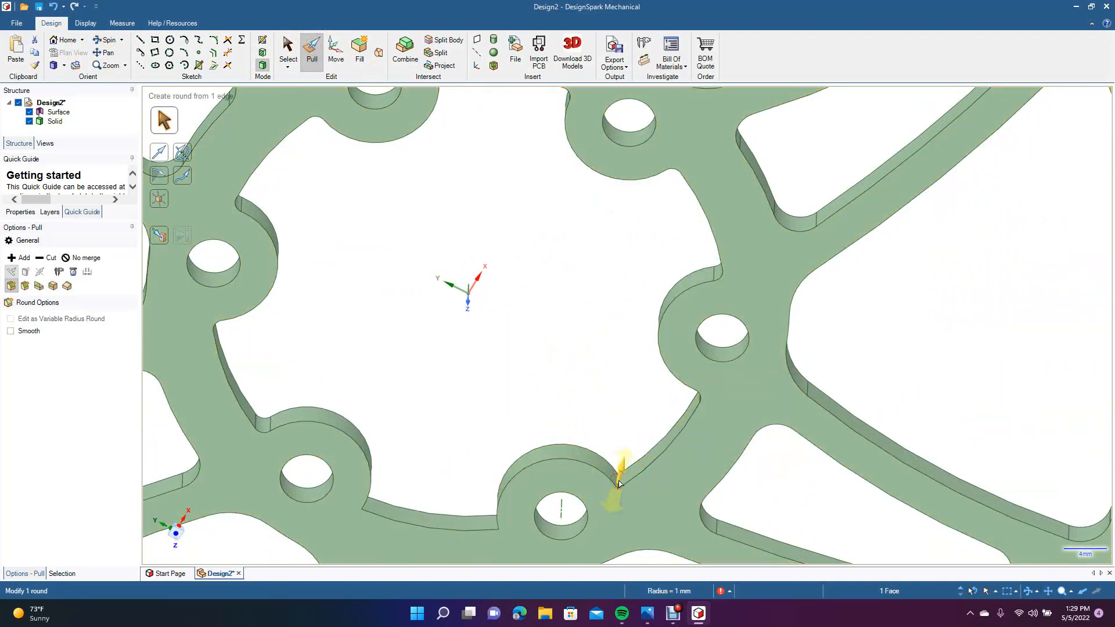
drag(618, 482, 618, 491)
Step: Apply a 1 mm round to the other corner edge of the lower-left mounting lug, facing the left lug
click(106, 39)
drag(298, 354, 321, 196)
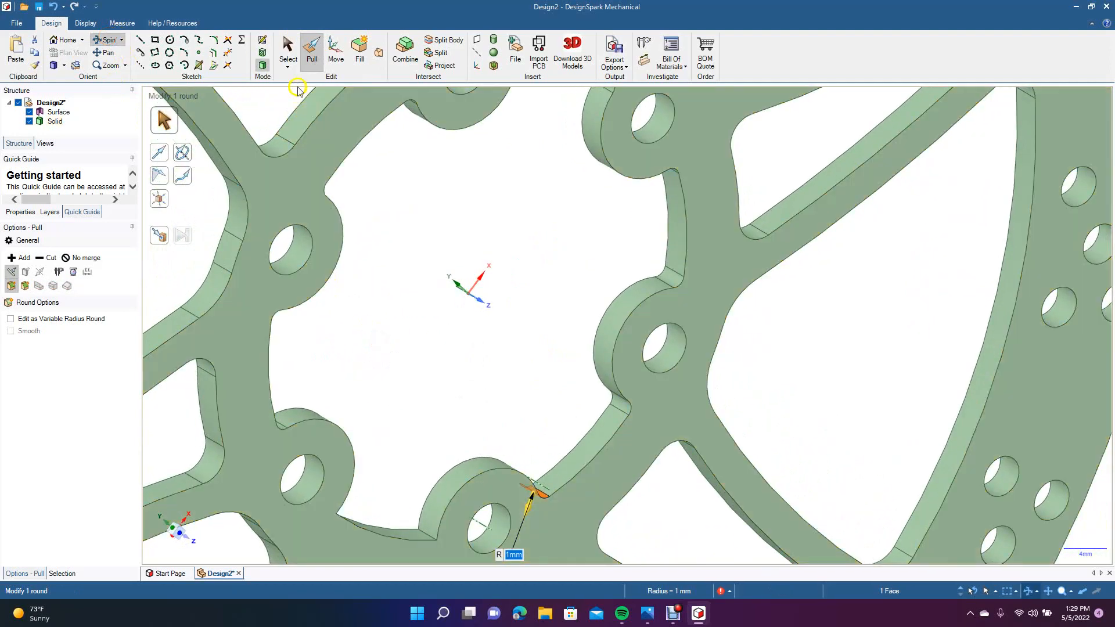
click(311, 58)
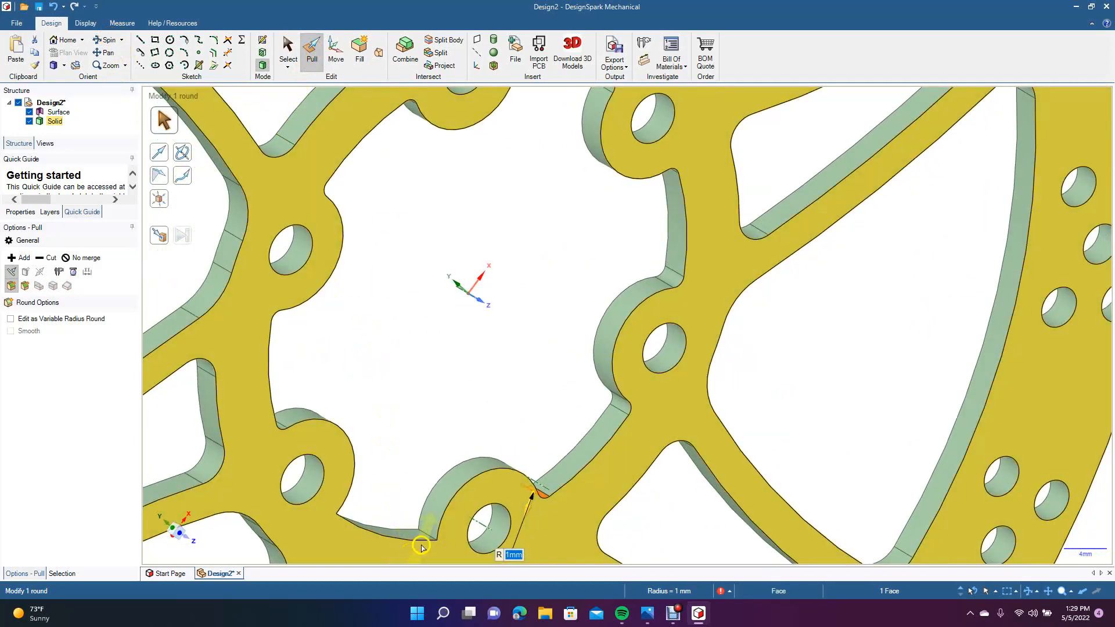
click(428, 537)
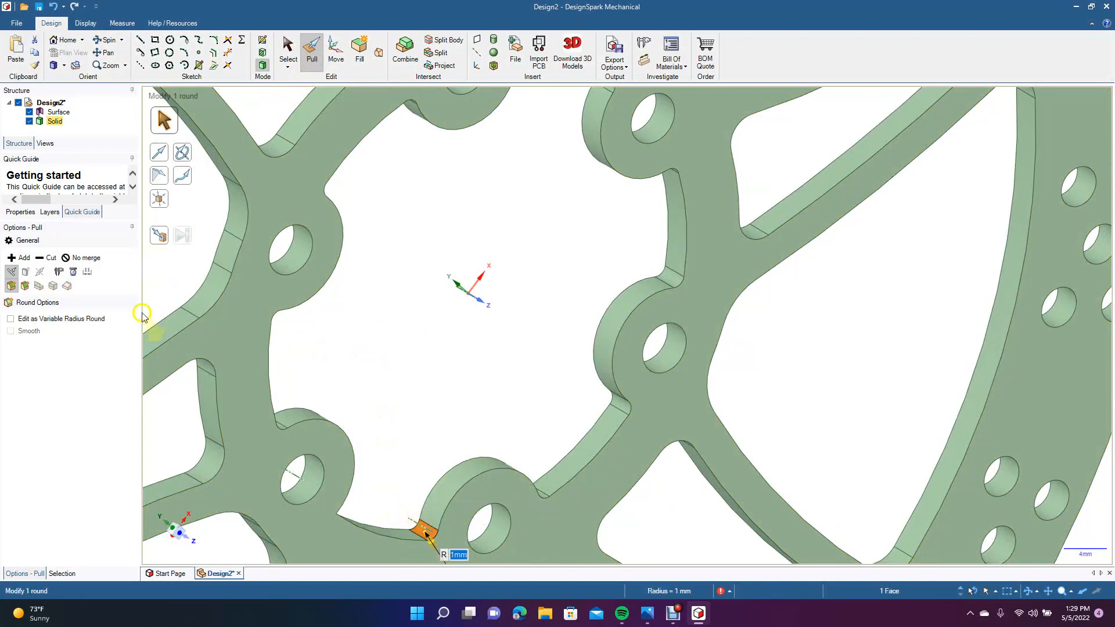
Step: Apply a 1 mm round to the left mounting lug's lower corner edge, the last sharp corner on the inner ring
click(100, 38)
drag(348, 244, 211, 230)
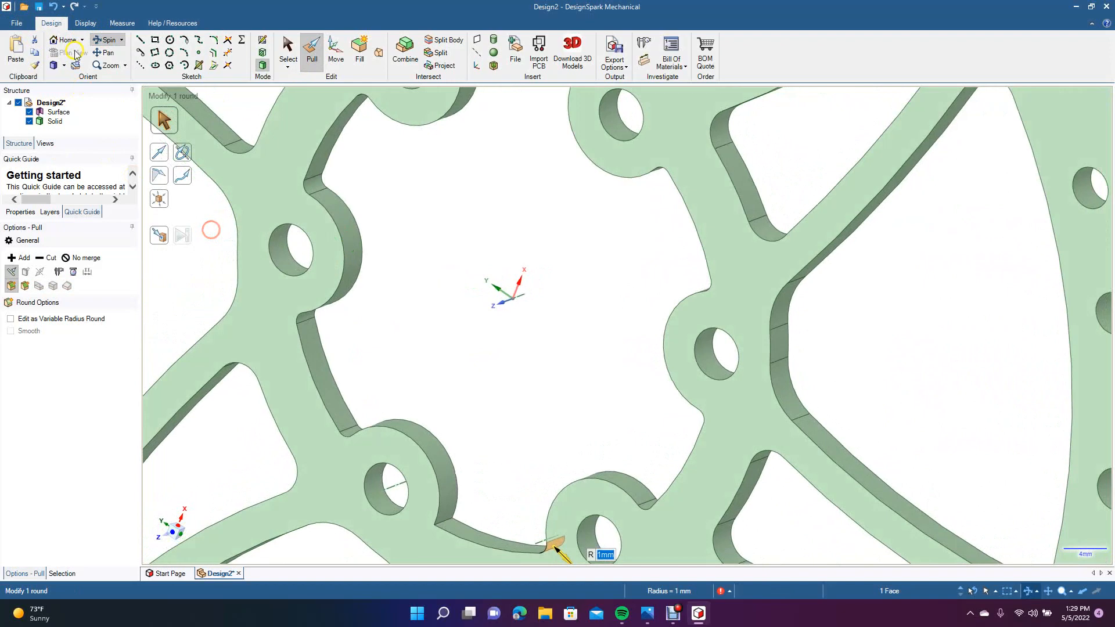
click(287, 48)
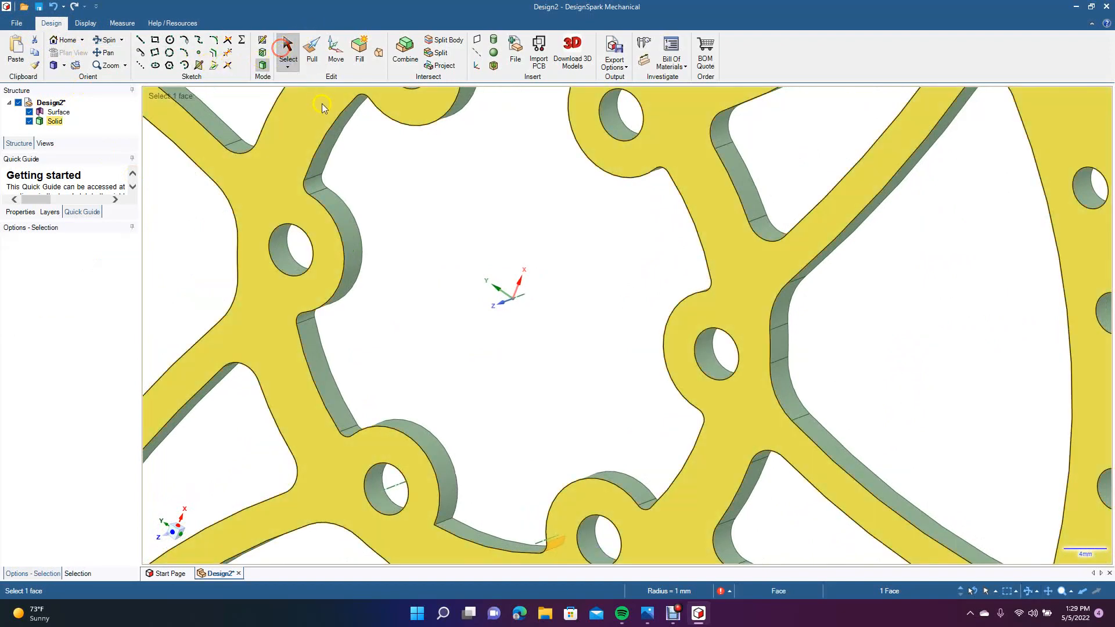
click(312, 59)
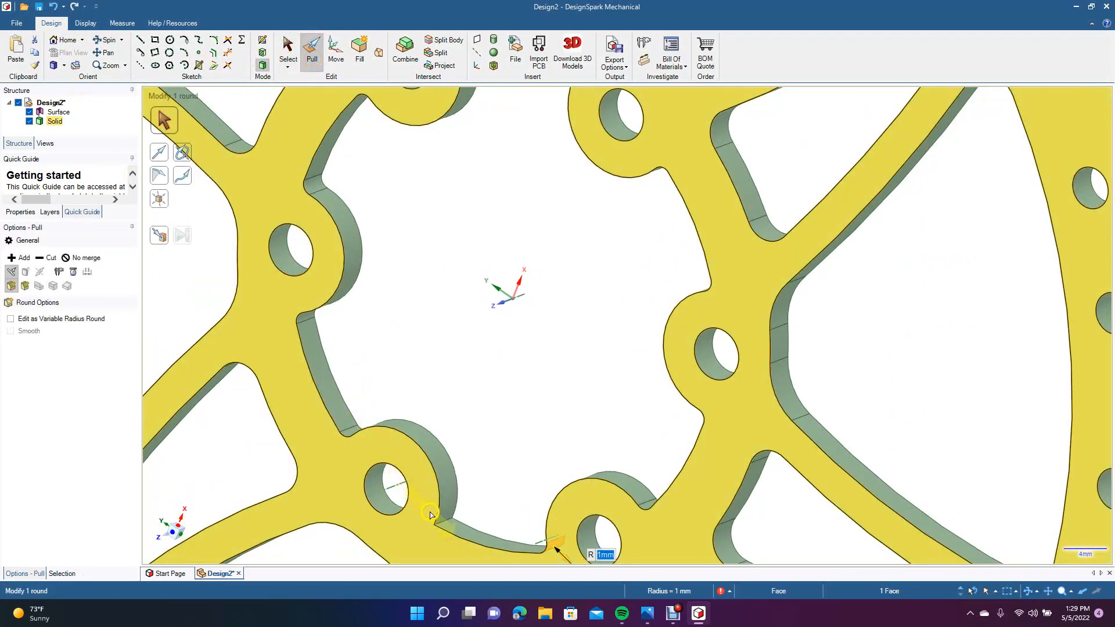
click(439, 518)
text(1)
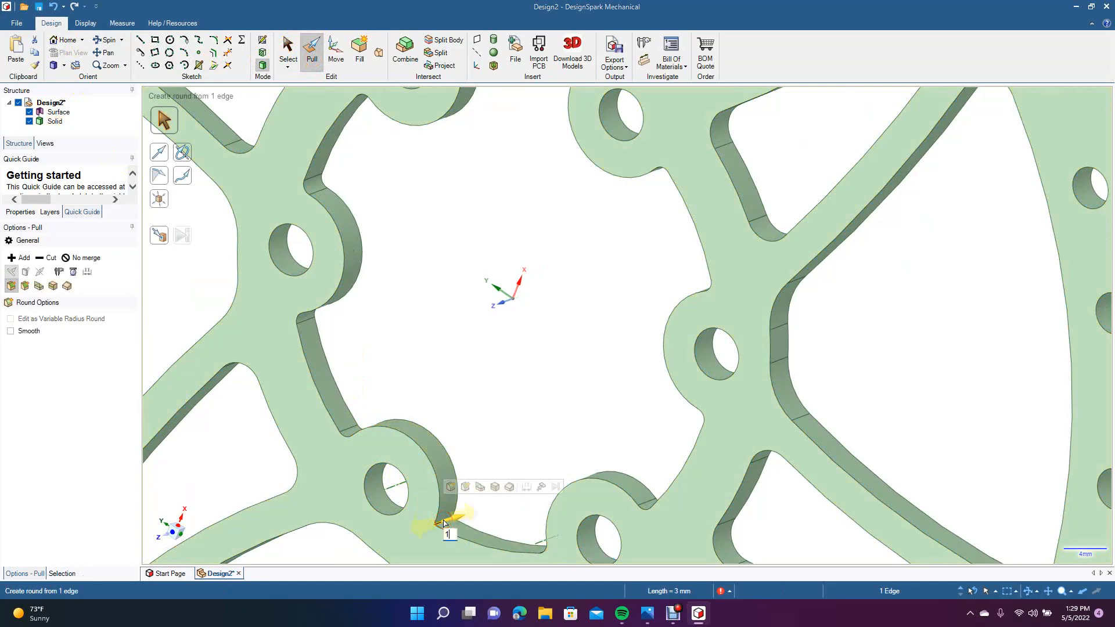
key(Return)
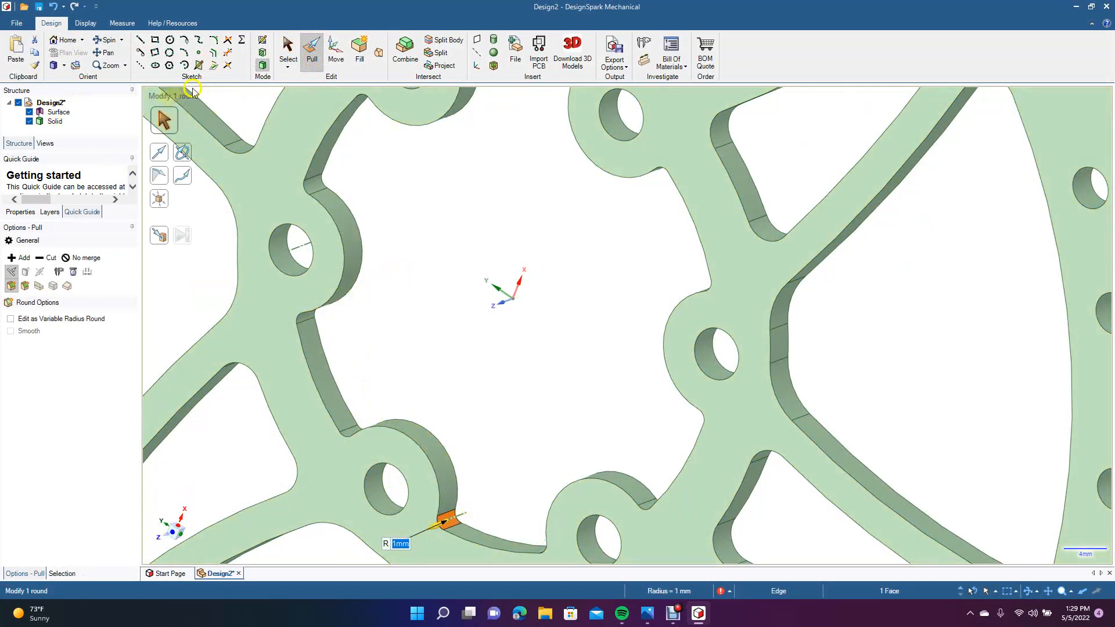
Step: Round the complete eight-edge loop of the small triangular cutout in the left spoke freehand, with a radius of about 0.51 mm
click(118, 39)
drag(232, 284, 312, 279)
scroll(311, 278, down, 6)
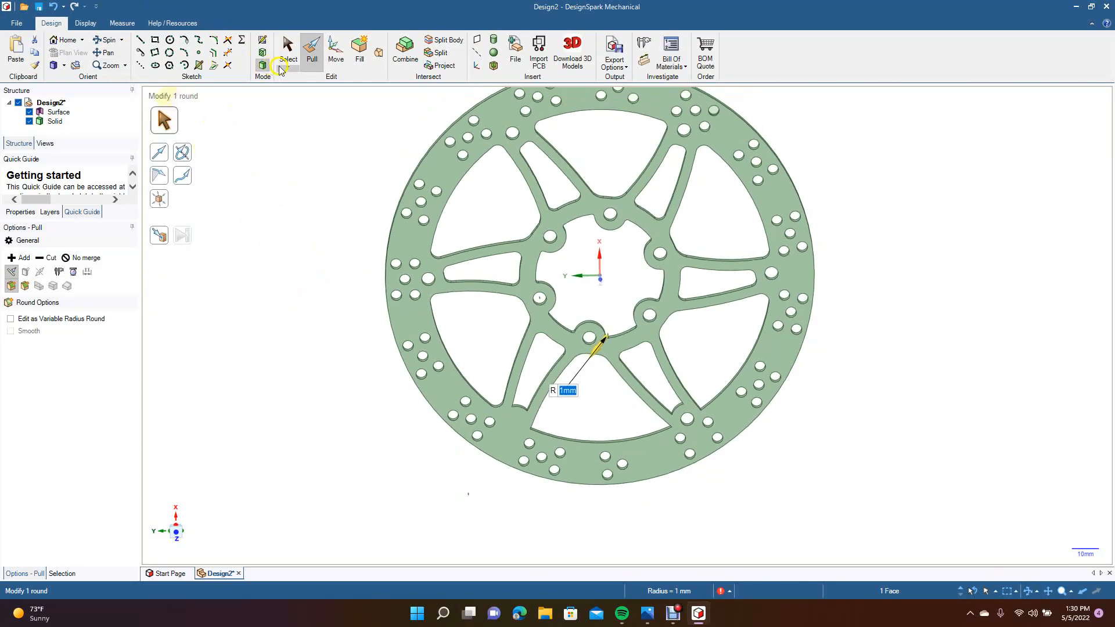
click(280, 65)
click(505, 257)
click(495, 258)
double_click(495, 259)
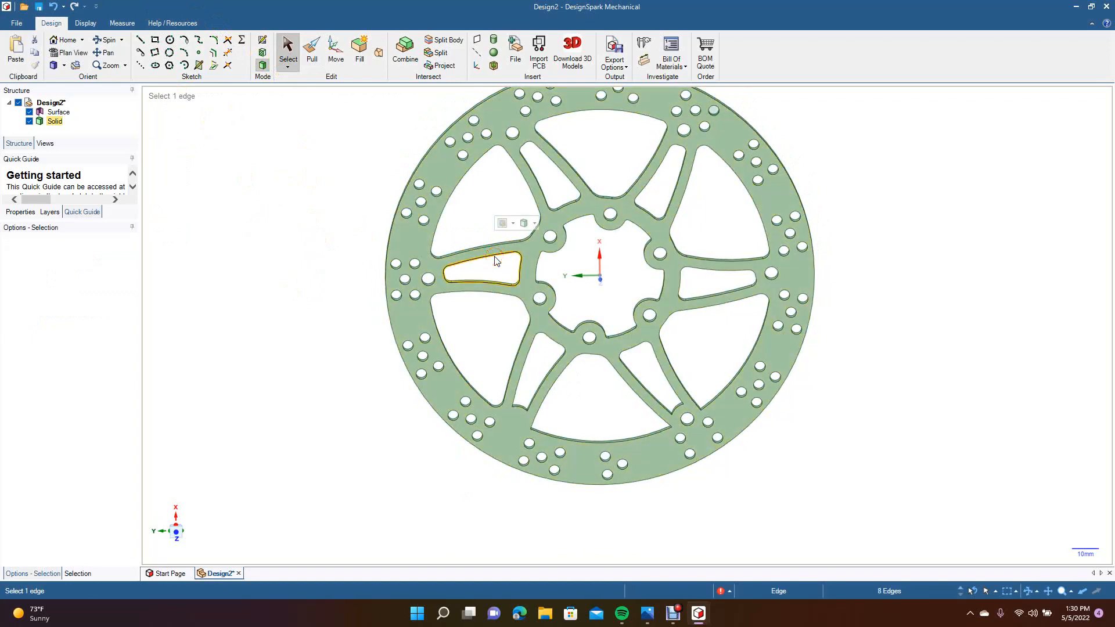
click(318, 51)
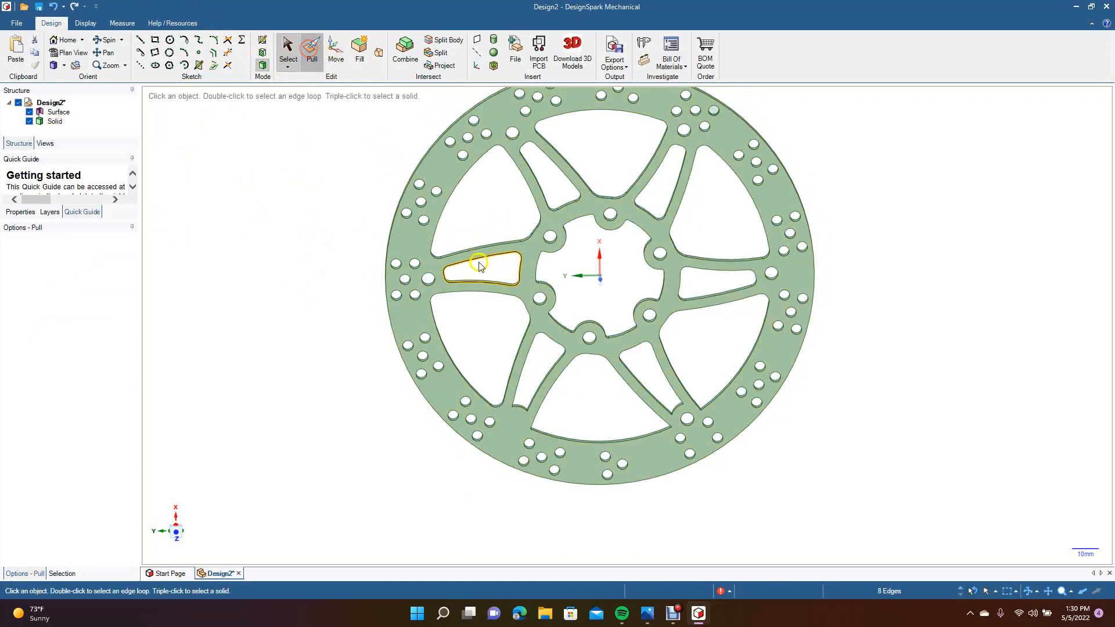
drag(481, 261, 475, 262)
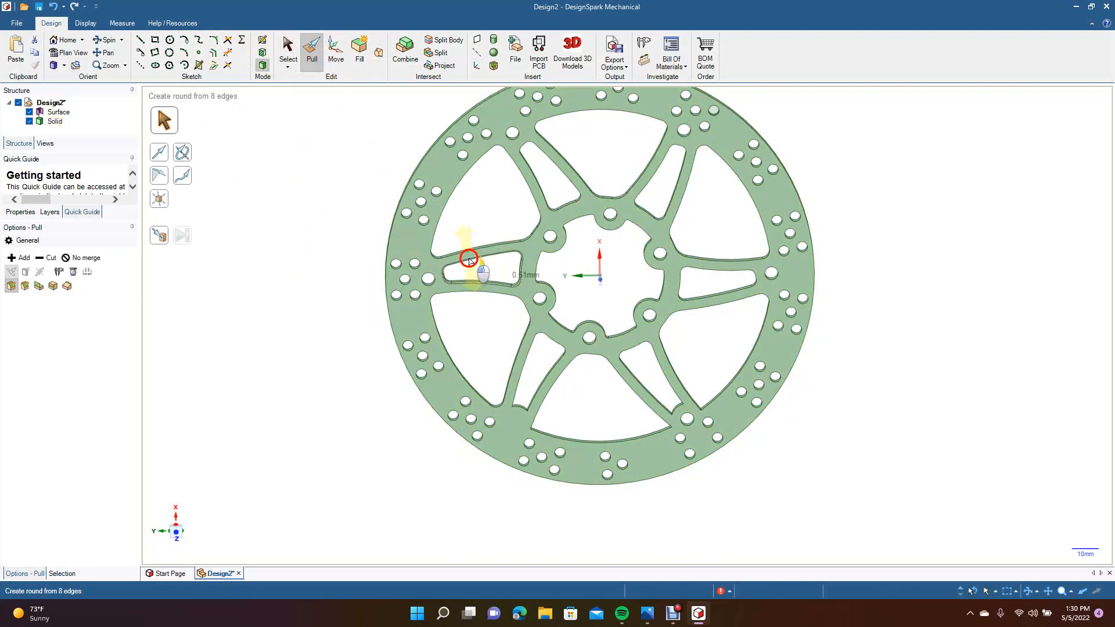
drag(469, 260, 469, 260)
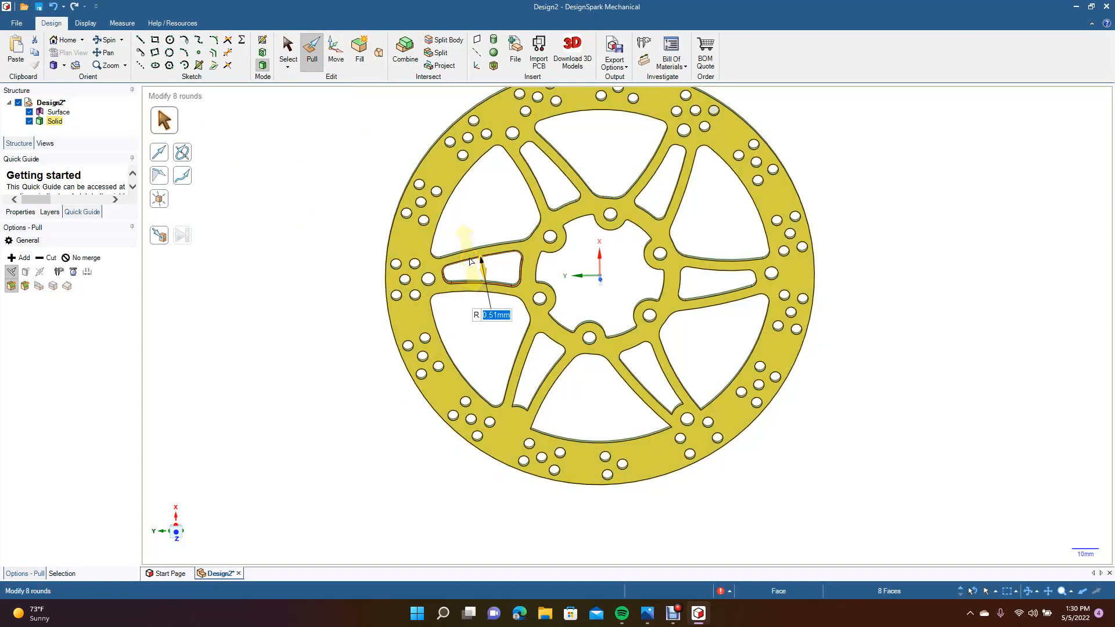
Step: Set the left spoke cutout's round to 0.5 mm and round the edge loop of the upper-left spoke's small cutout by 0.5 mm
text(0)
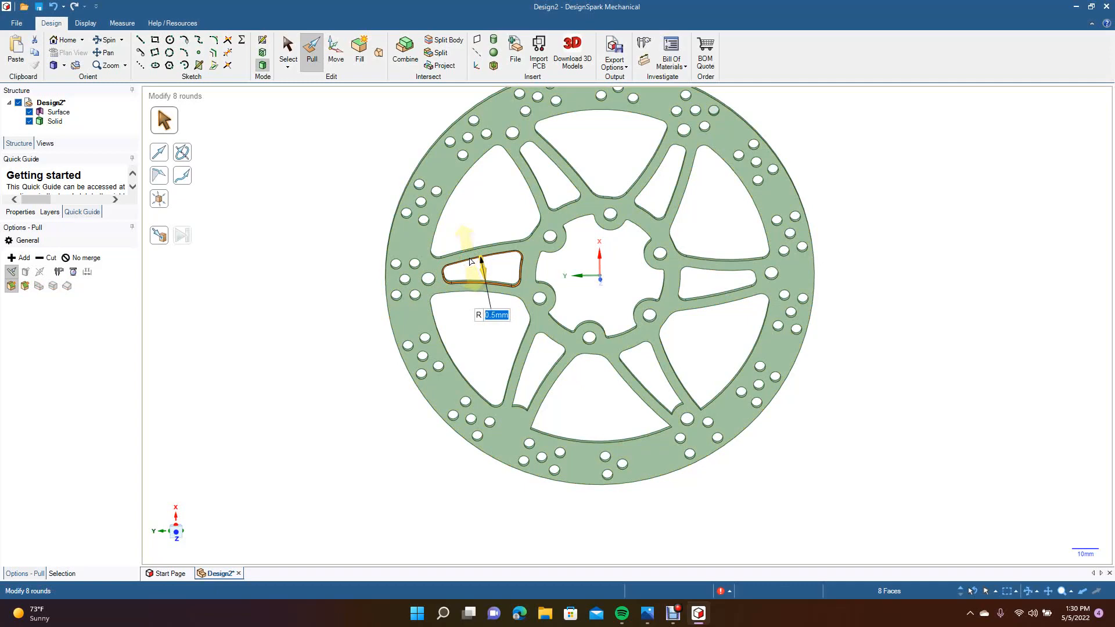
click(330, 273)
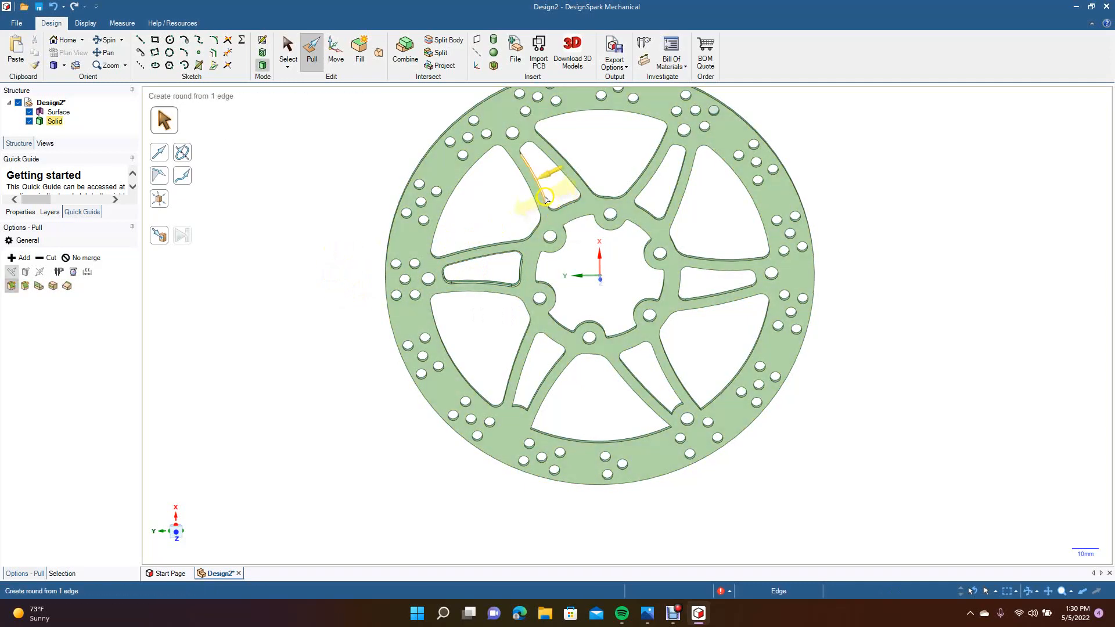
double_click(542, 195)
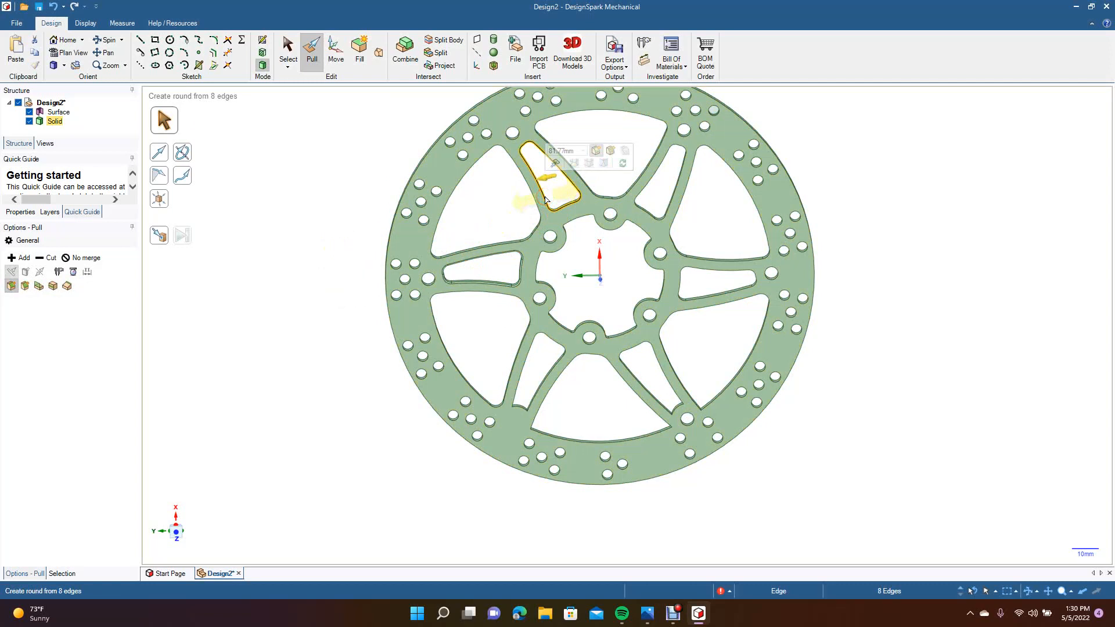
text(0)
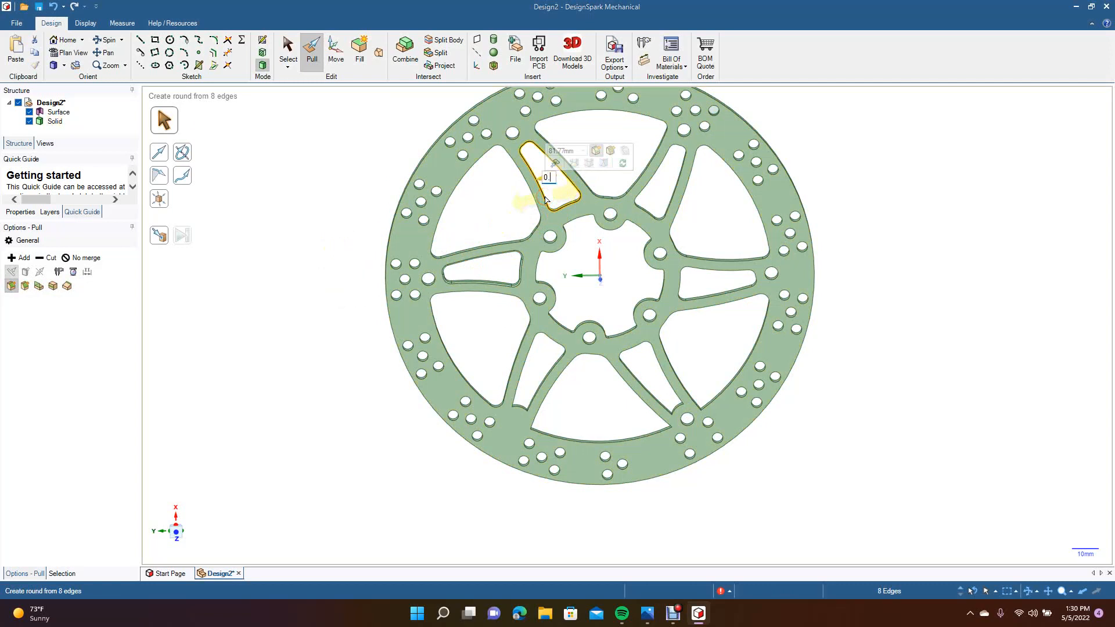
key(Return)
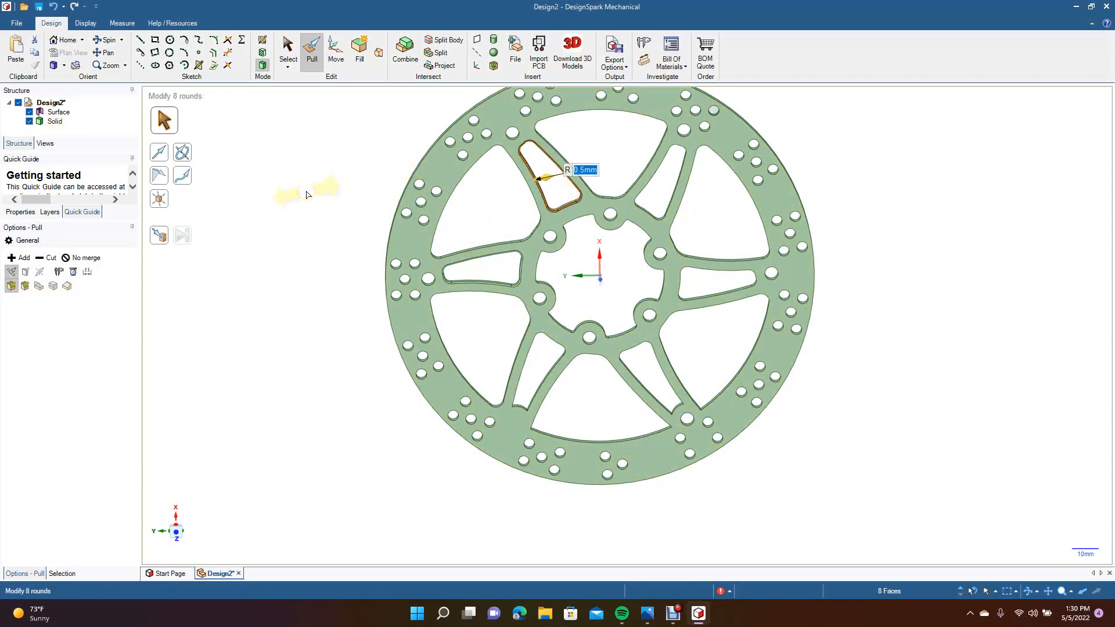
Step: Apply 0.5 mm rounds to the complete edge loops of the small cutouts in the upper-right and right spokes
double_click(659, 174)
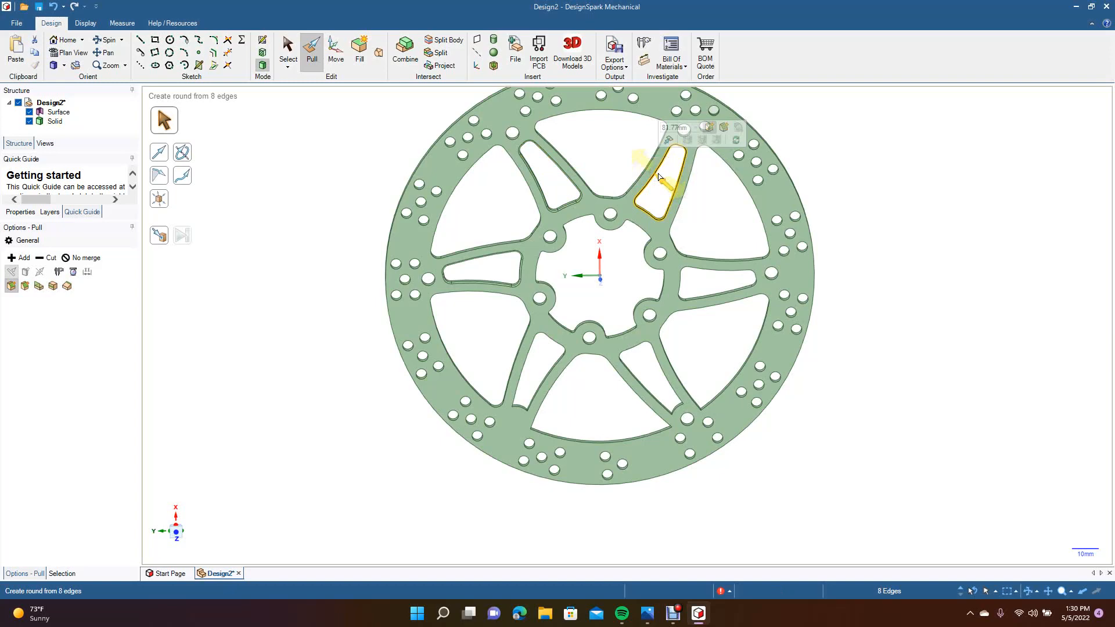
text(0.5)
key(Return)
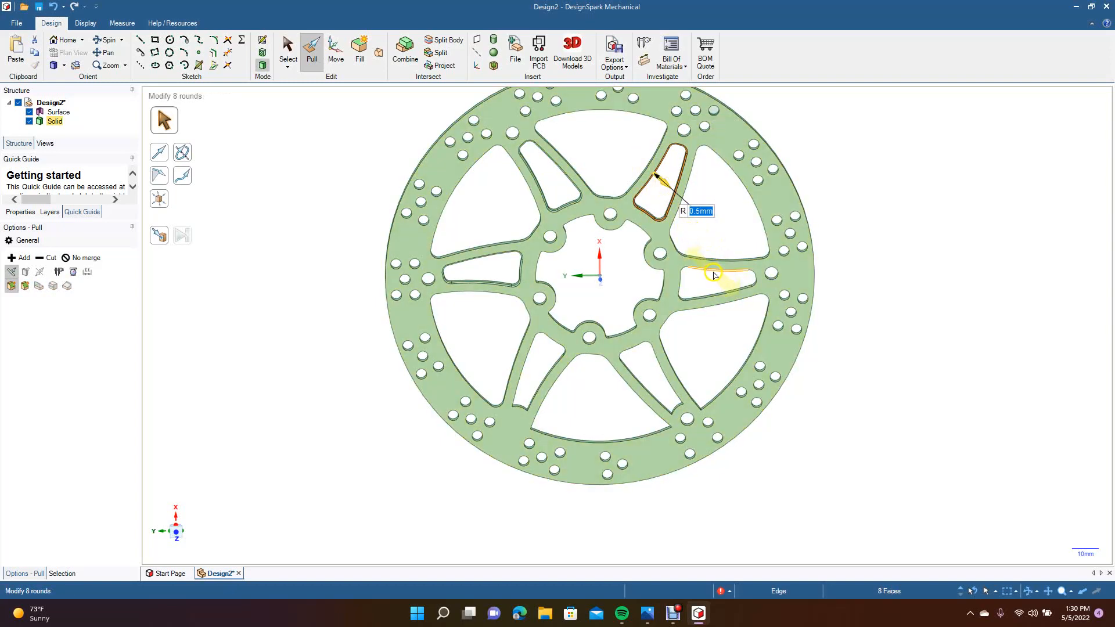
double_click(714, 273)
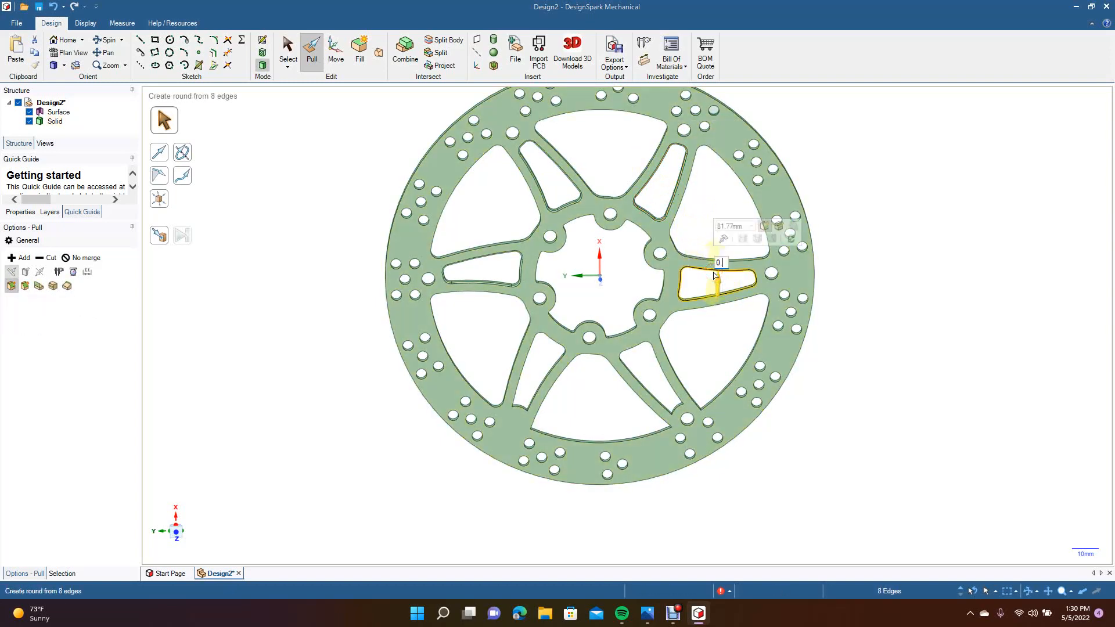
text(0.5)
key(Return)
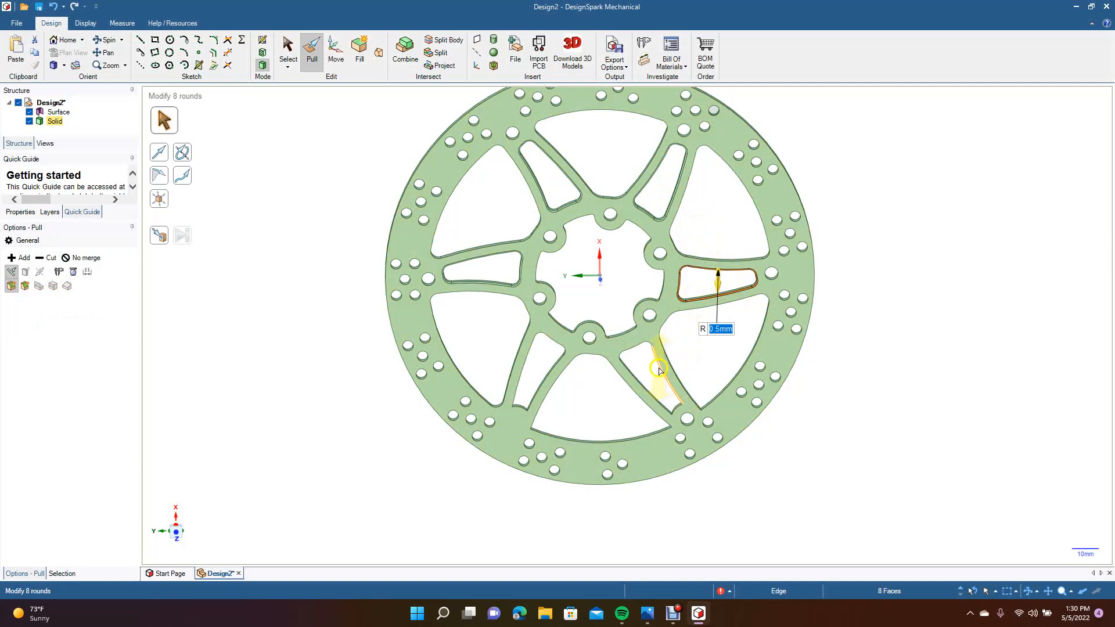
Step: Apply 0.5 mm rounds to the edge loops of the small cutouts in the lower-right and lower-left spokes
double_click(660, 372)
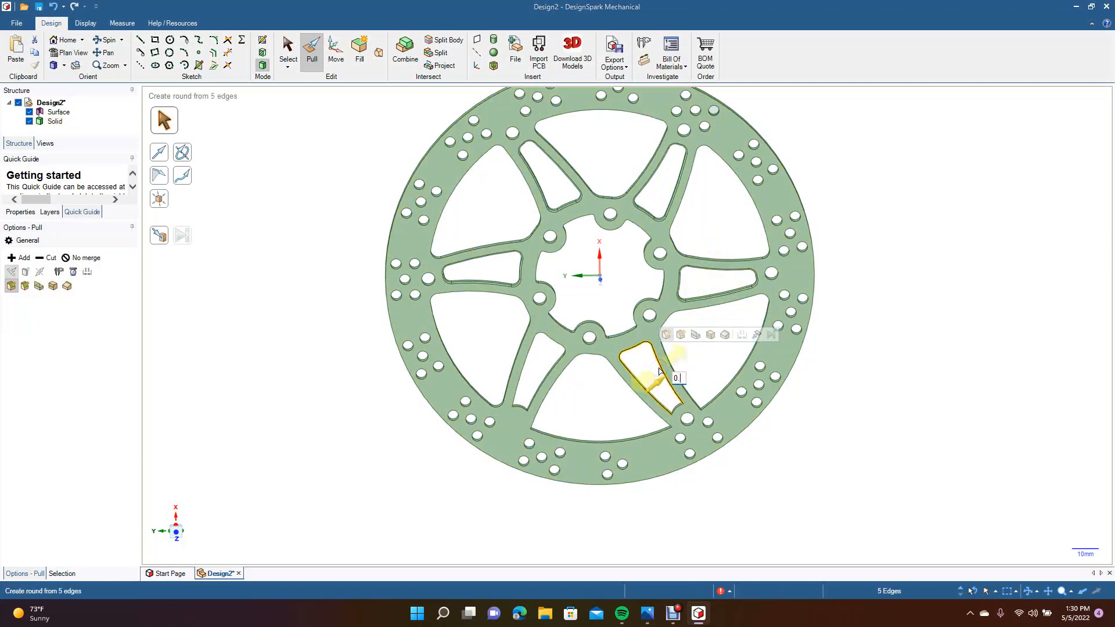
text(0.5)
key(Return)
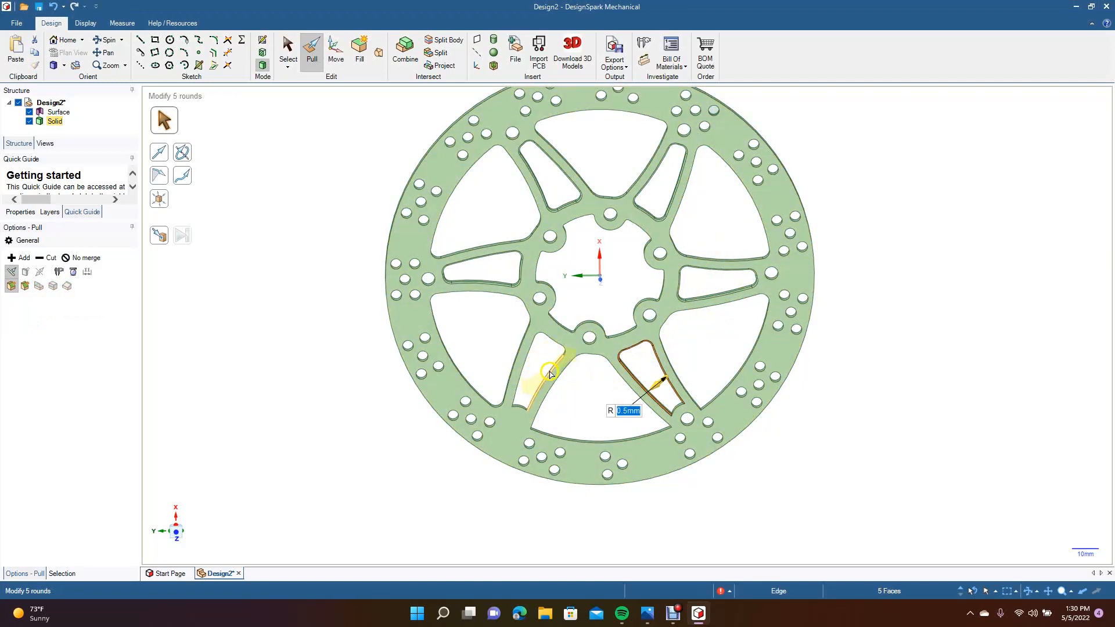
double_click(550, 375)
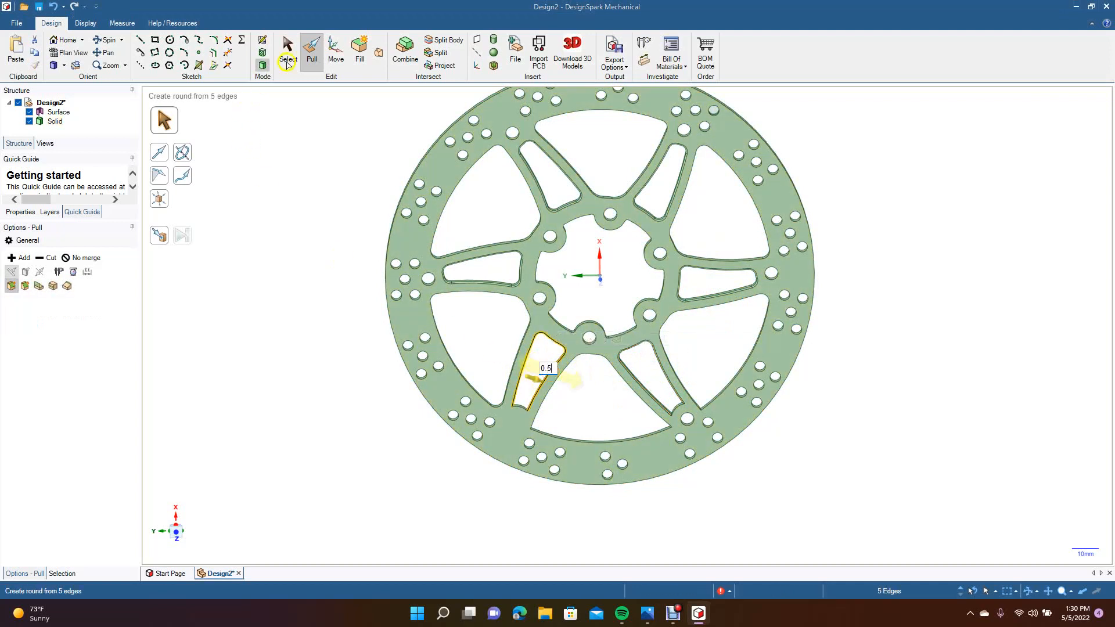
click(339, 256)
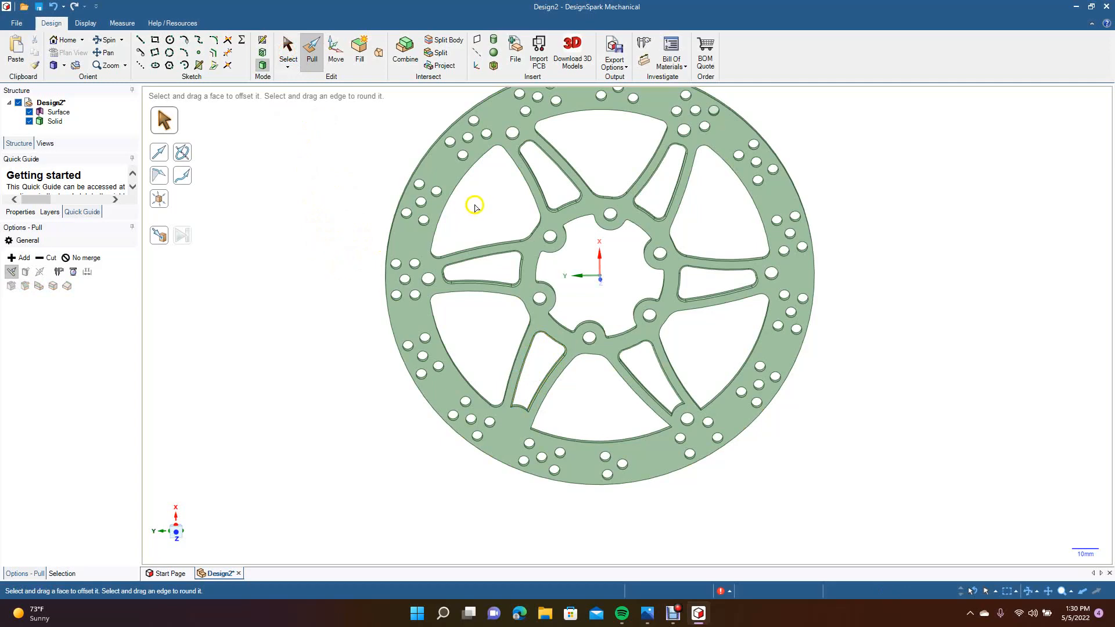
Step: Select the edge loops of all six large openings between the spokes and round them together, then clear the selection
double_click(453, 193)
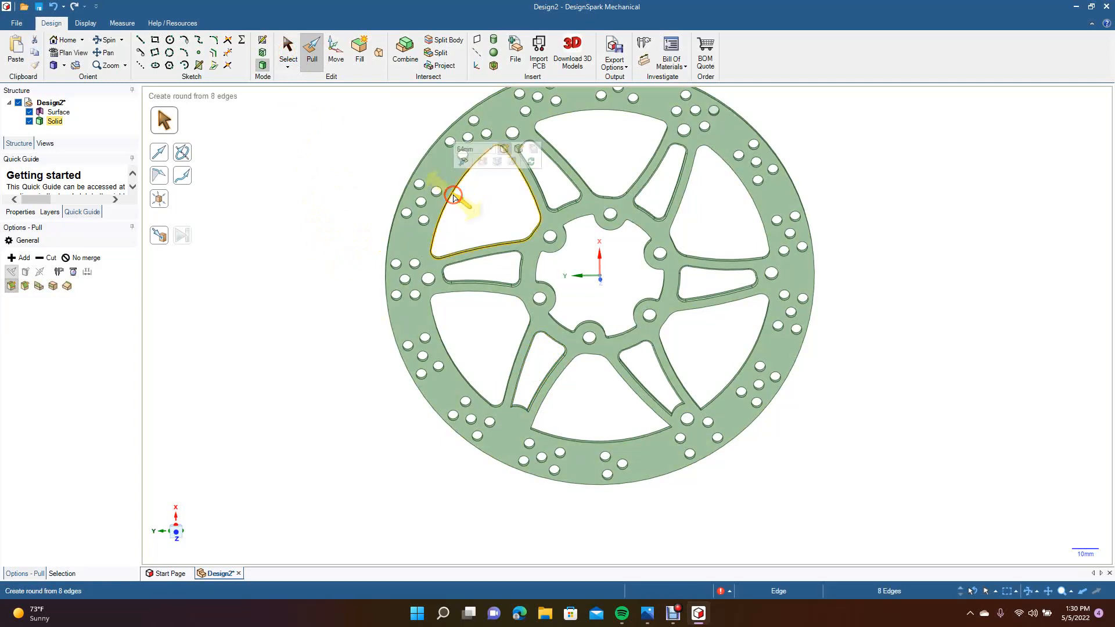
ctrl+double_click(439, 328)
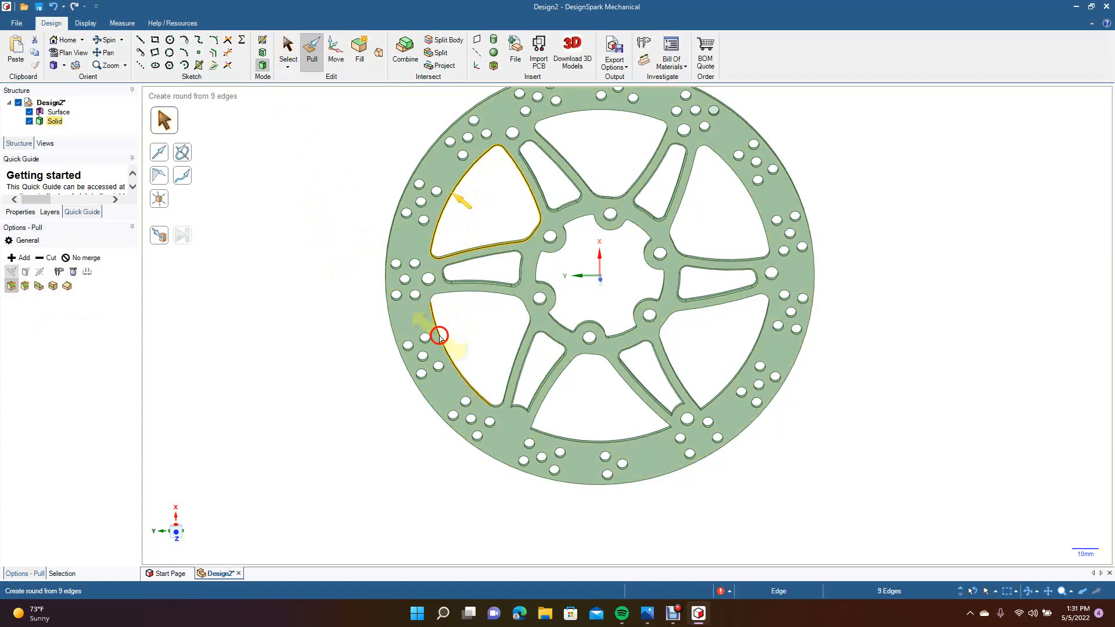
ctrl+double_click(552, 437)
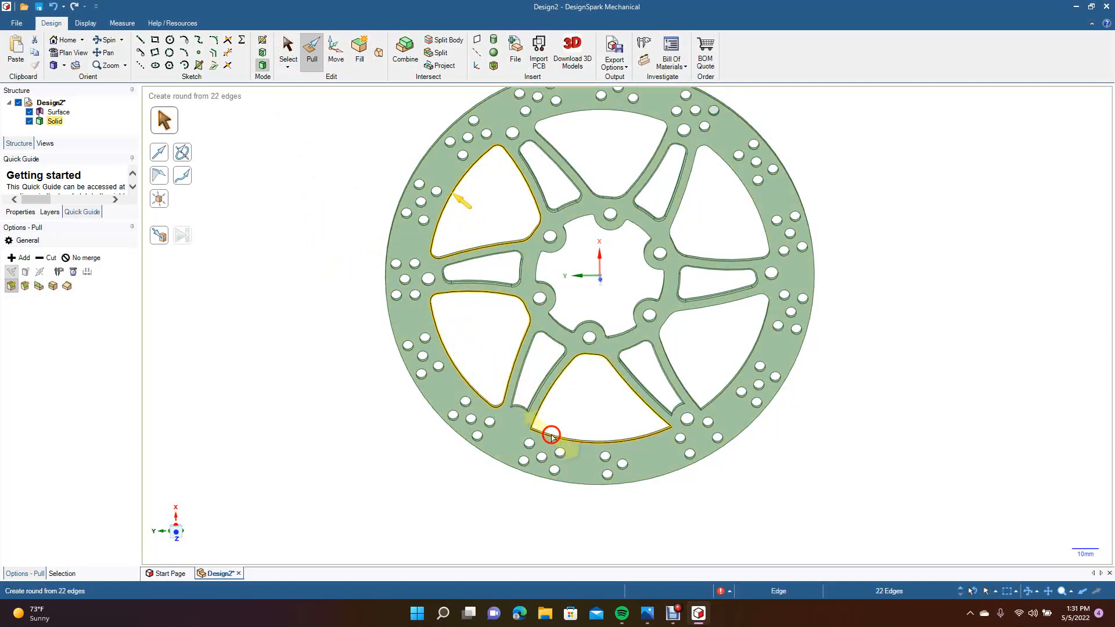
ctrl+click(726, 392)
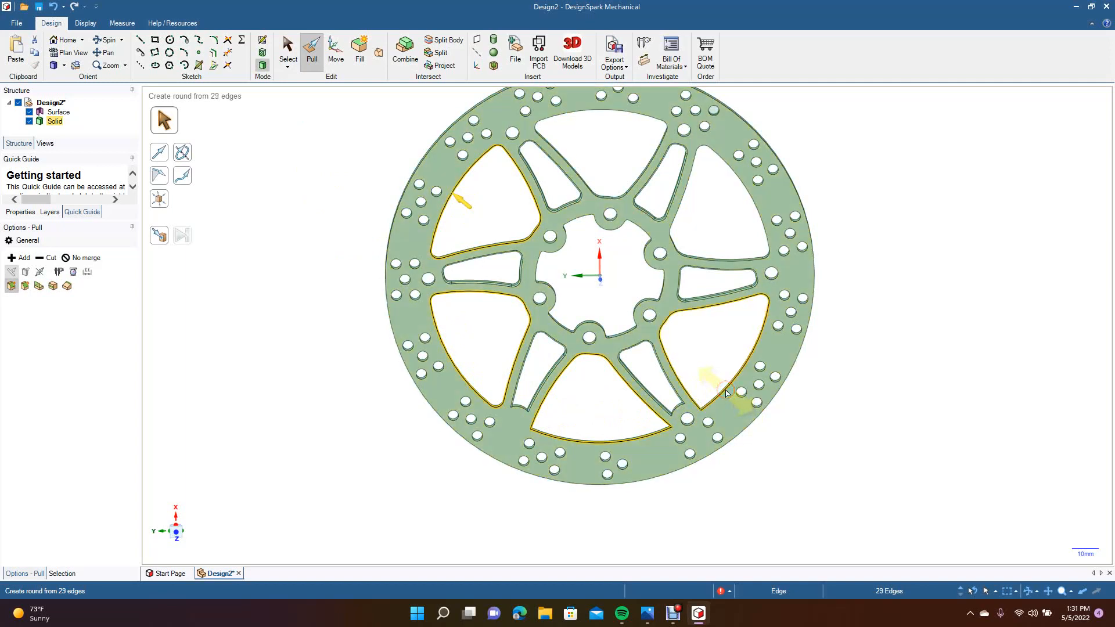
ctrl+click(762, 212)
ctrl+click(642, 150)
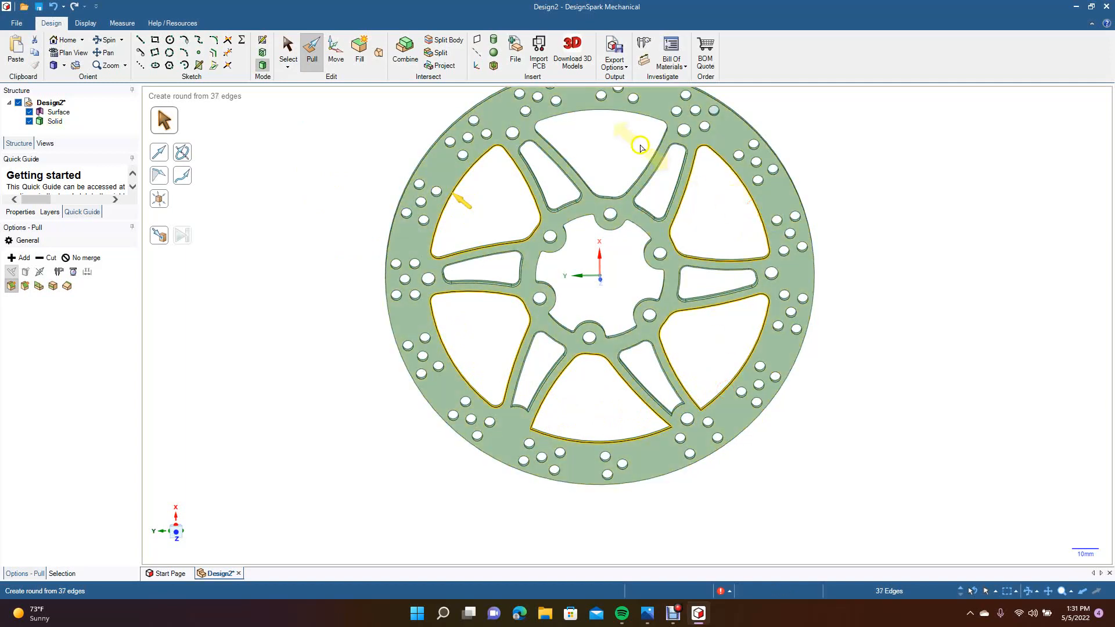
ctrl+click(587, 115)
key(space)
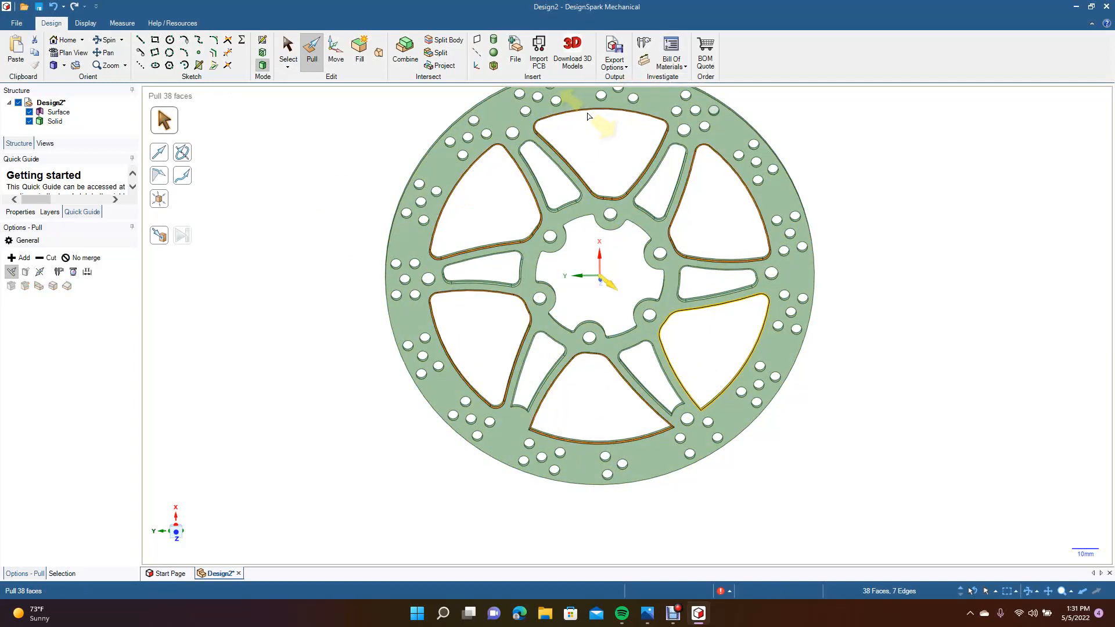
click(294, 42)
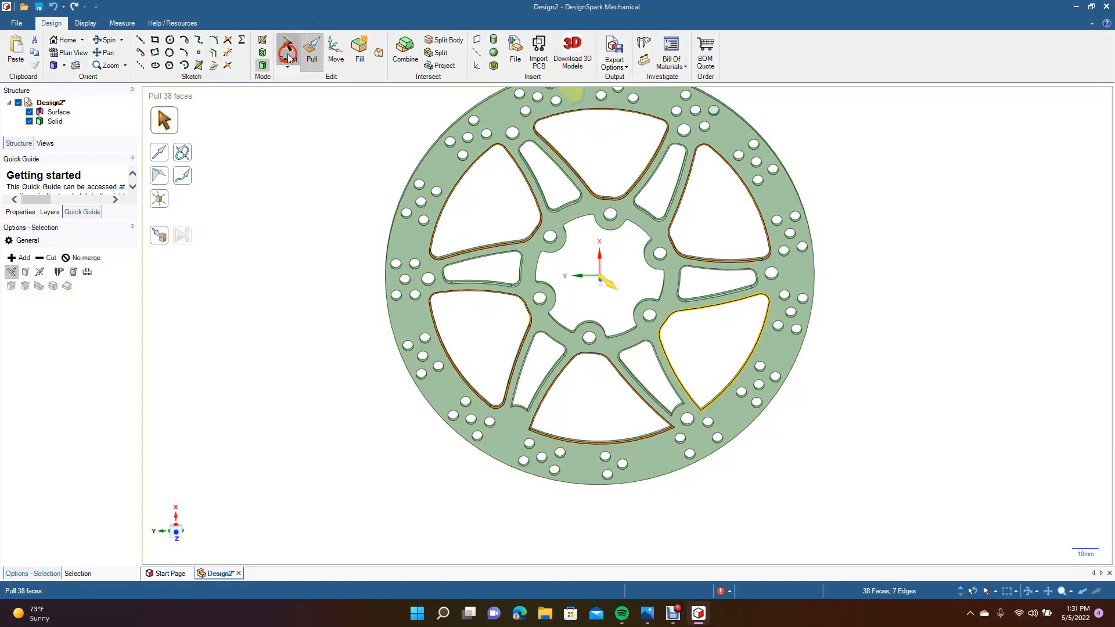
click(302, 179)
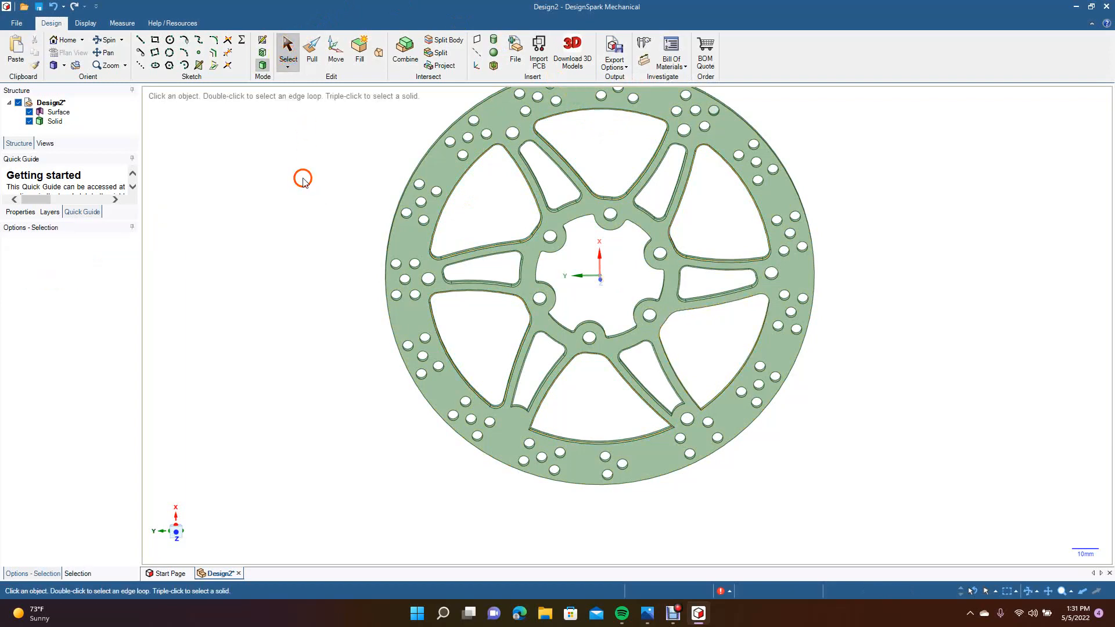
click(400, 351)
click(391, 327)
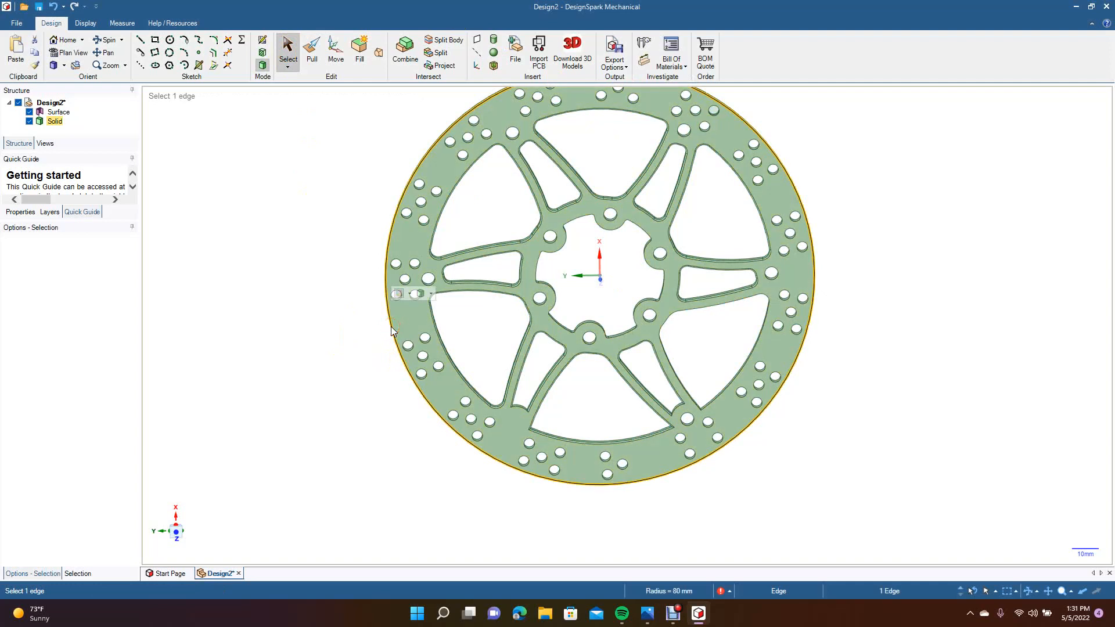
click(264, 123)
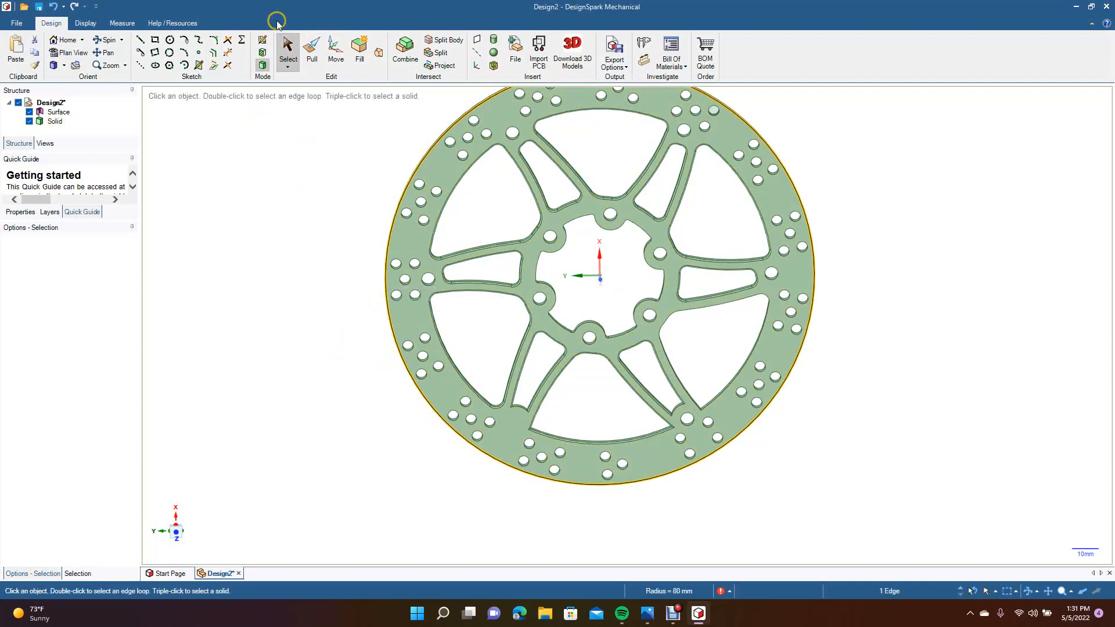
click(286, 46)
click(330, 229)
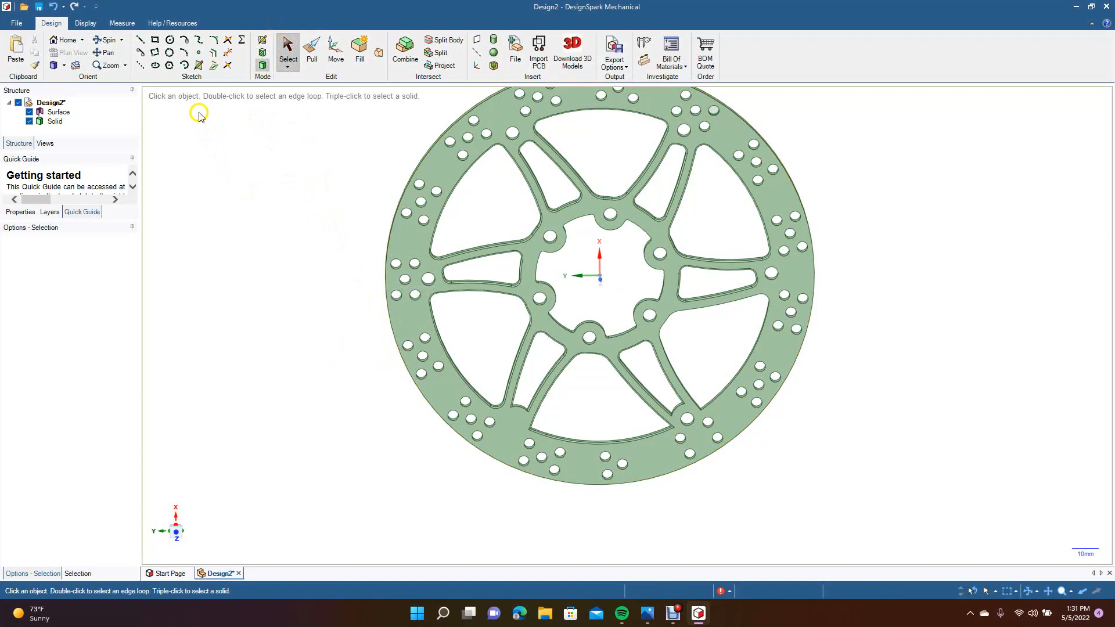
Step: Round the complete edge loop of the inner ring, including its mounting lugs, with a radius of 0.5 mm
double_click(559, 253)
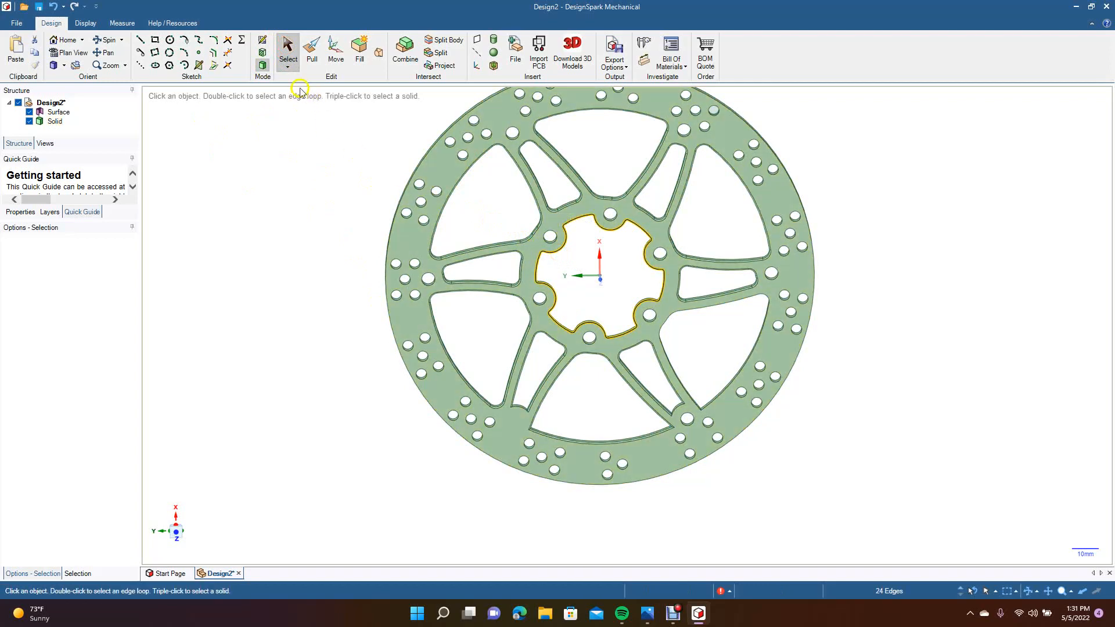
click(312, 49)
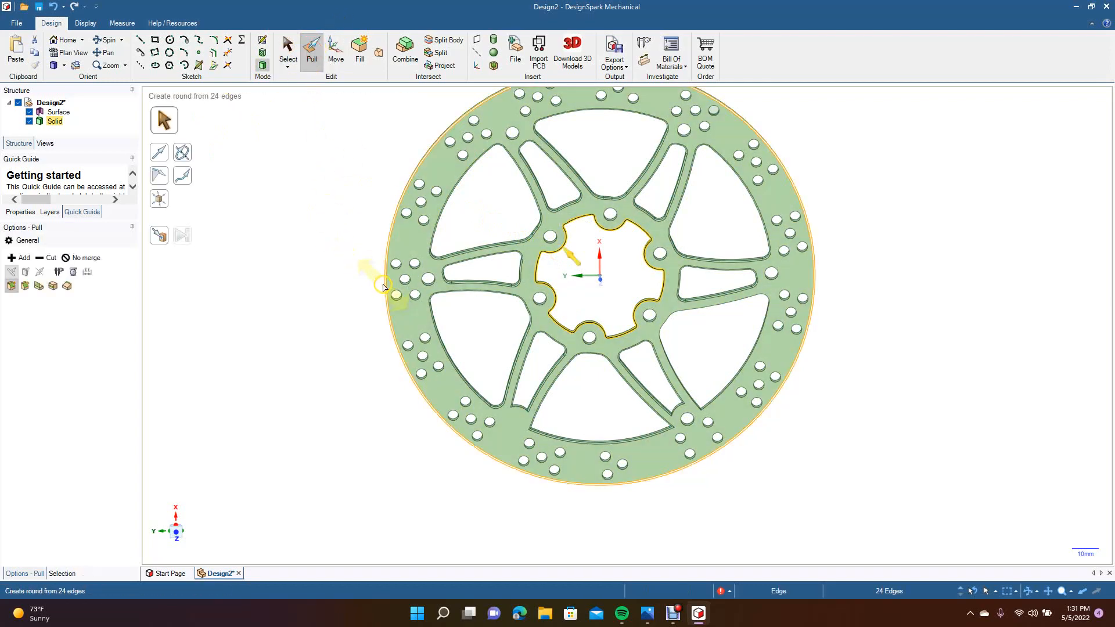
key(Return)
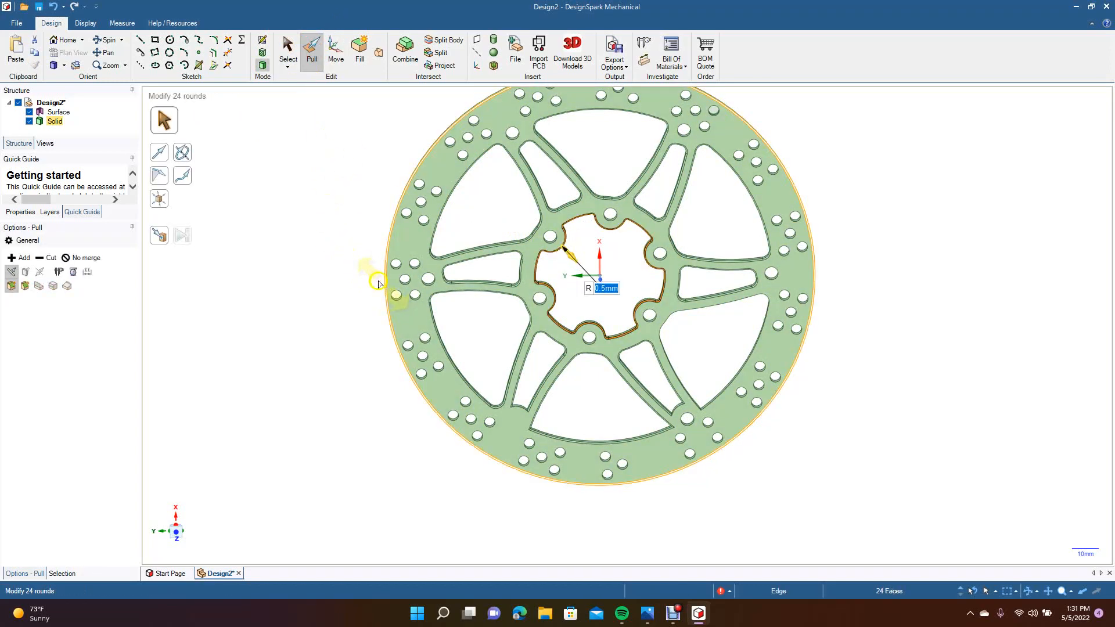
click(288, 51)
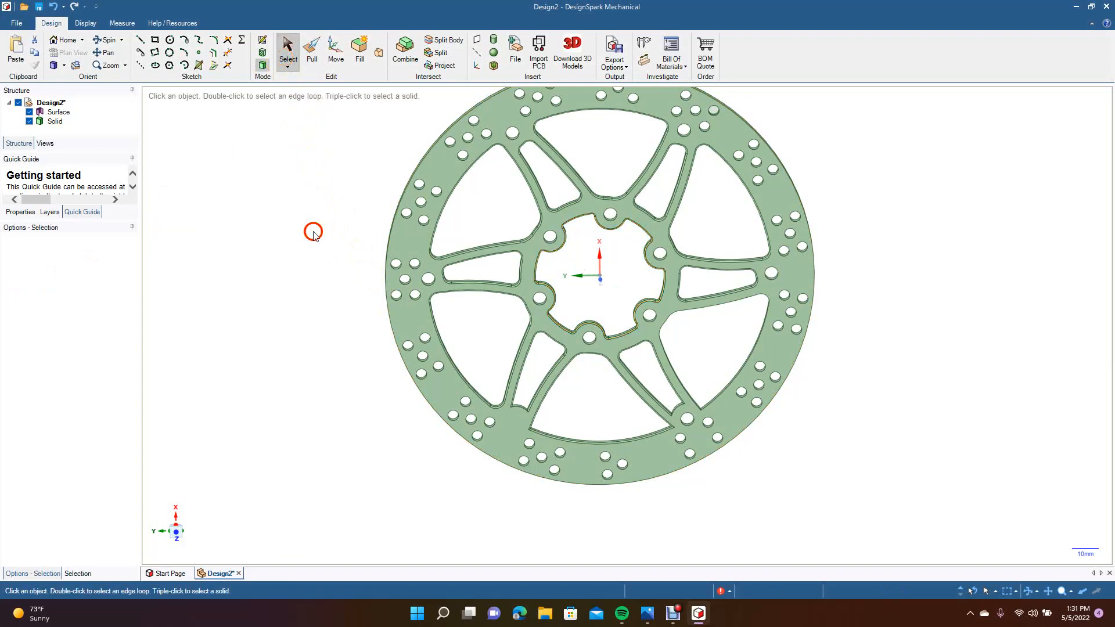
Step: On the disc's opposite face, select the edge loops of all six large openings and six small spoke cutouts and round them together
middle_drag(313, 233, 13, 280)
click(312, 51)
click(463, 181)
double_click(463, 182)
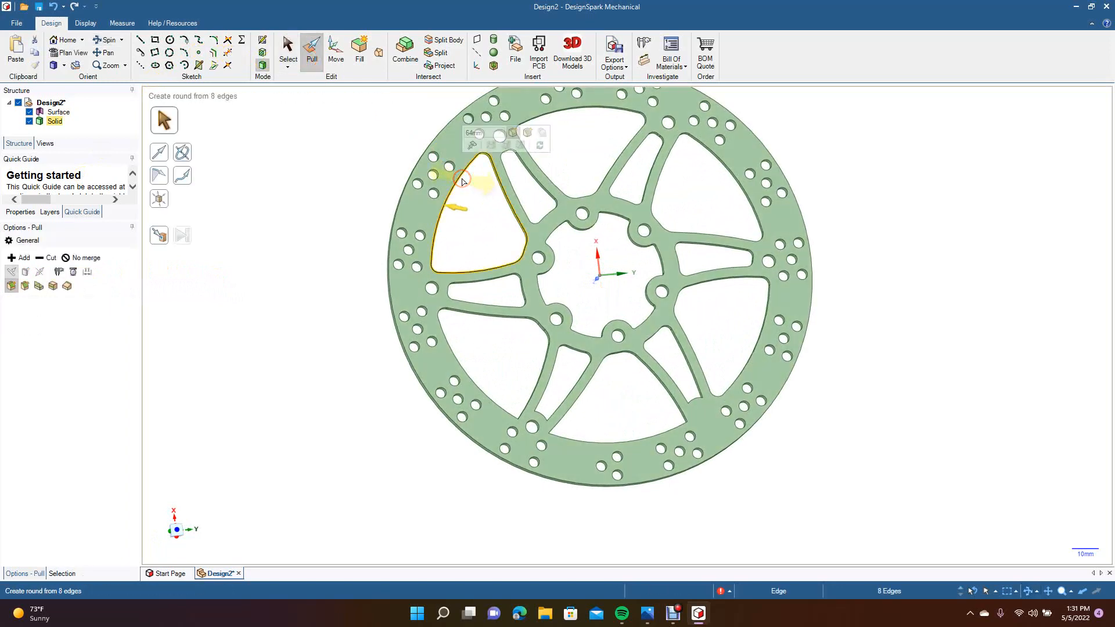
double_click(486, 281)
ctrl+double_click(438, 229)
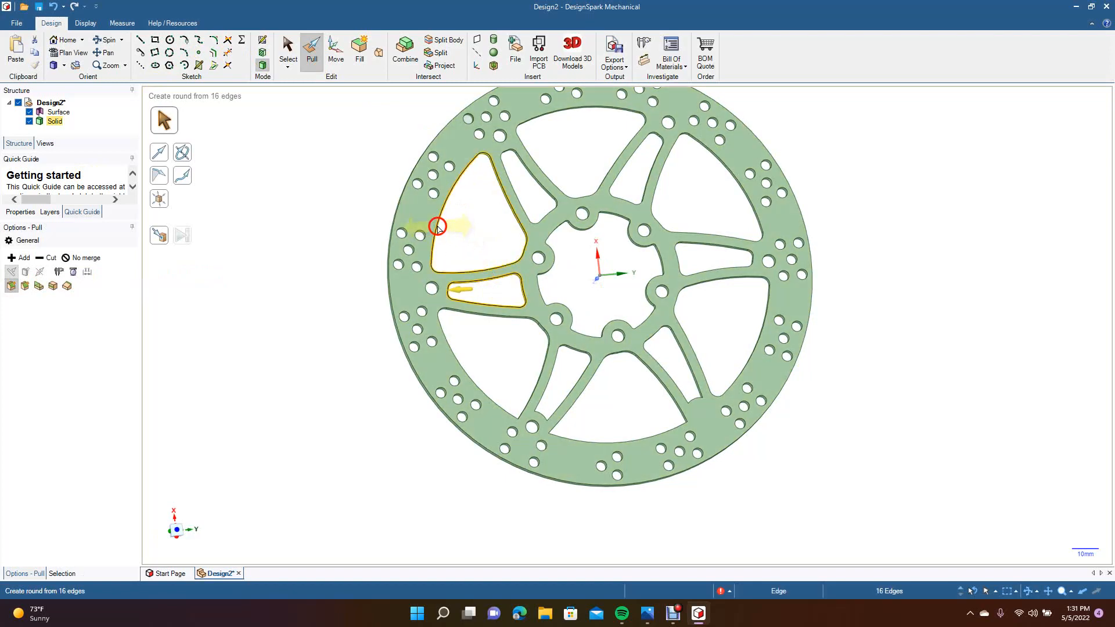
ctrl+double_click(491, 314)
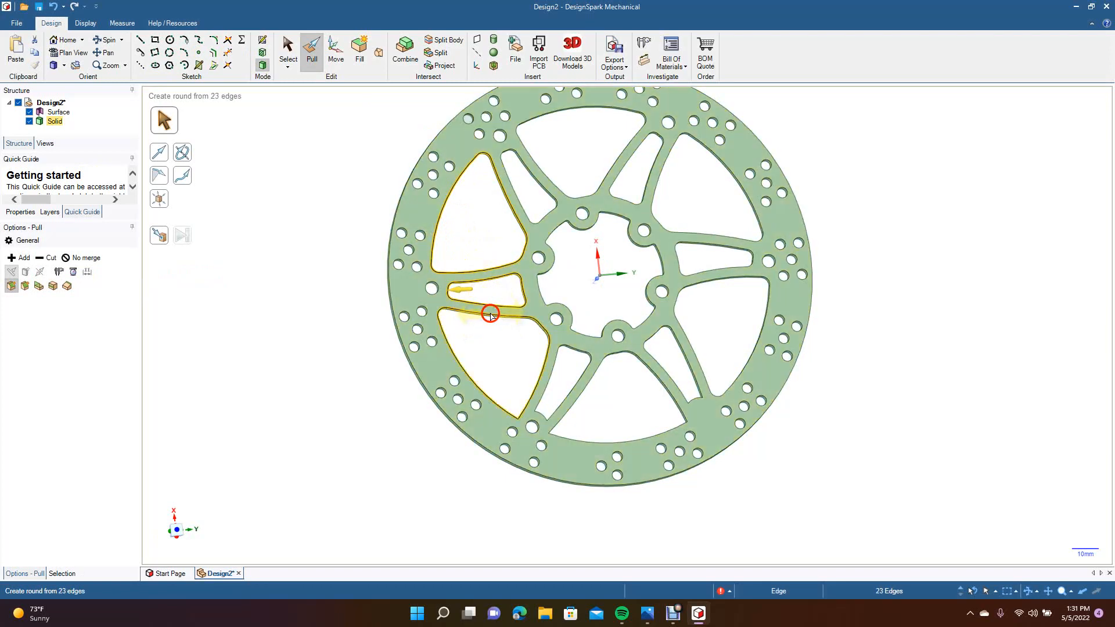
ctrl+double_click(574, 352)
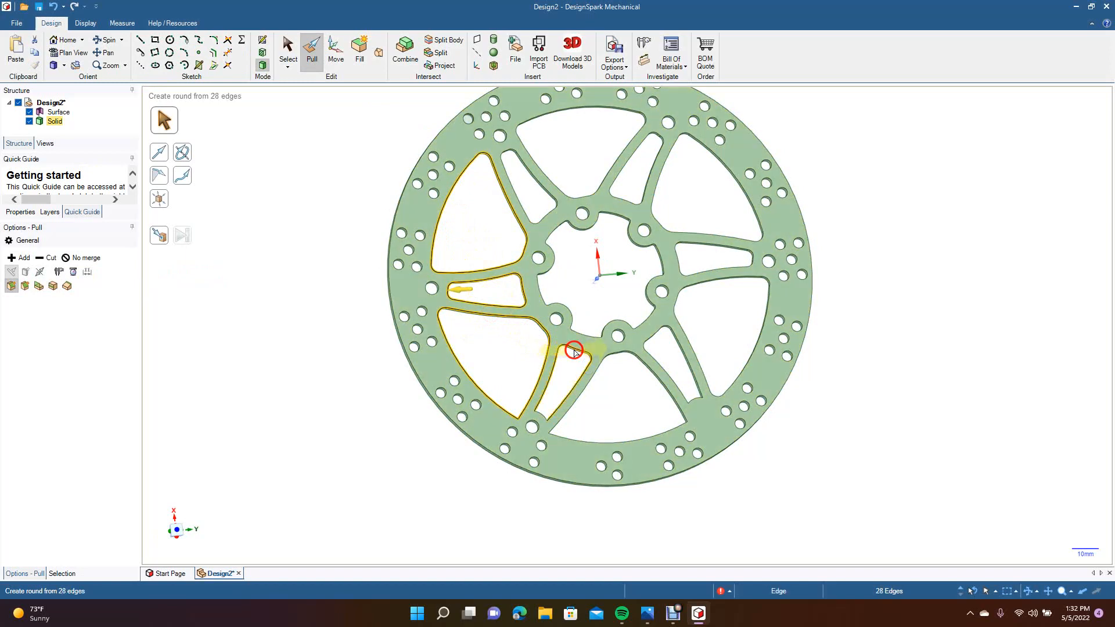
ctrl+double_click(611, 359)
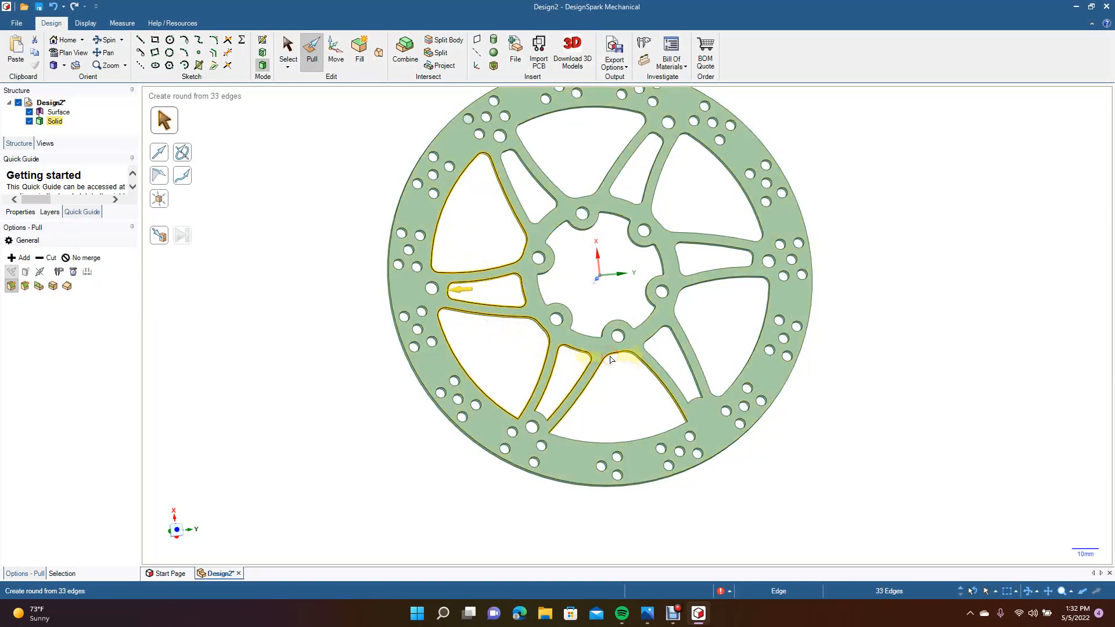
ctrl+double_click(610, 444)
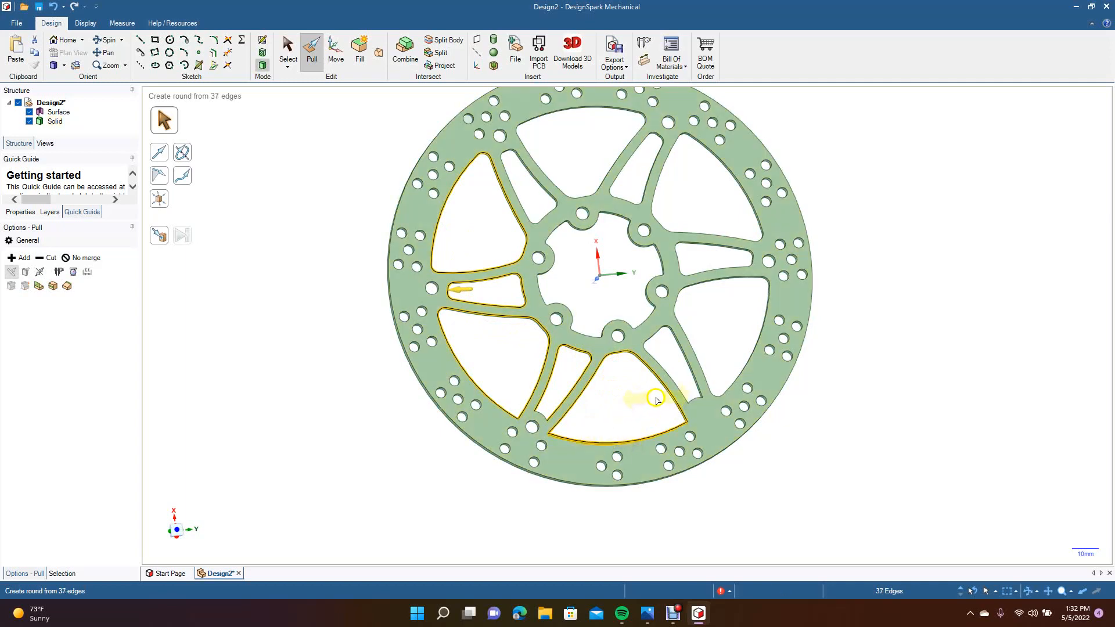
ctrl+click(667, 374)
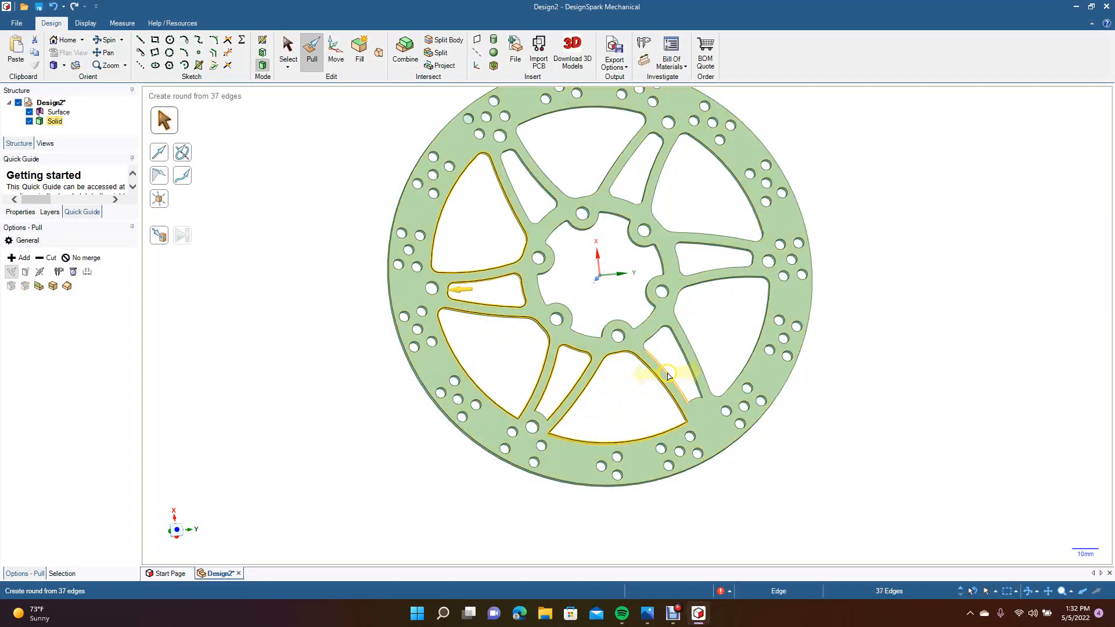
ctrl+click(696, 401)
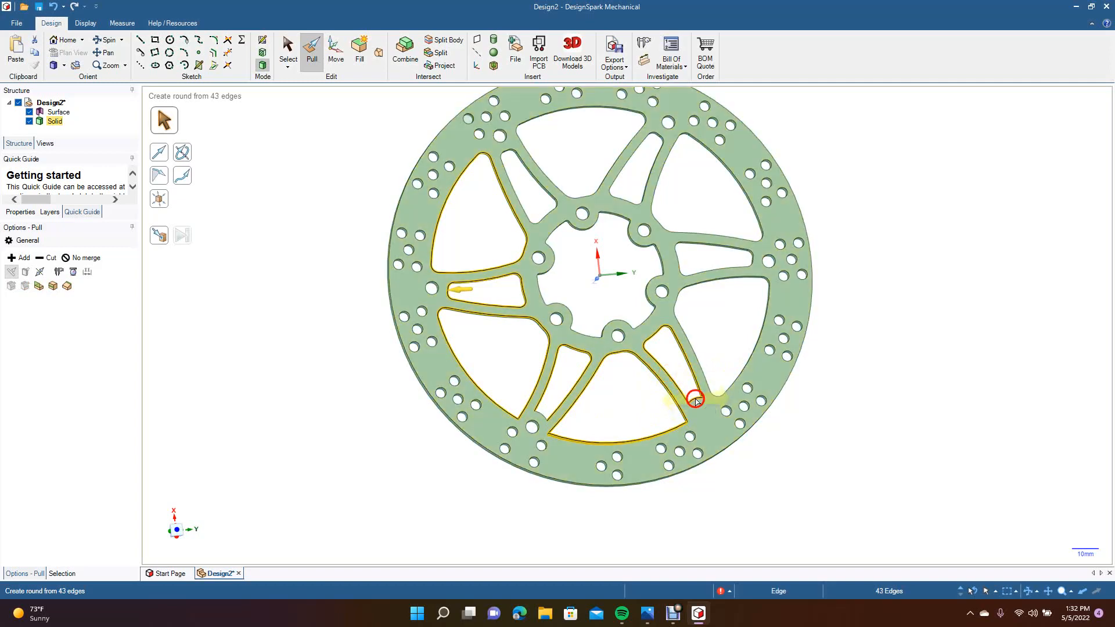
ctrl+double_click(747, 364)
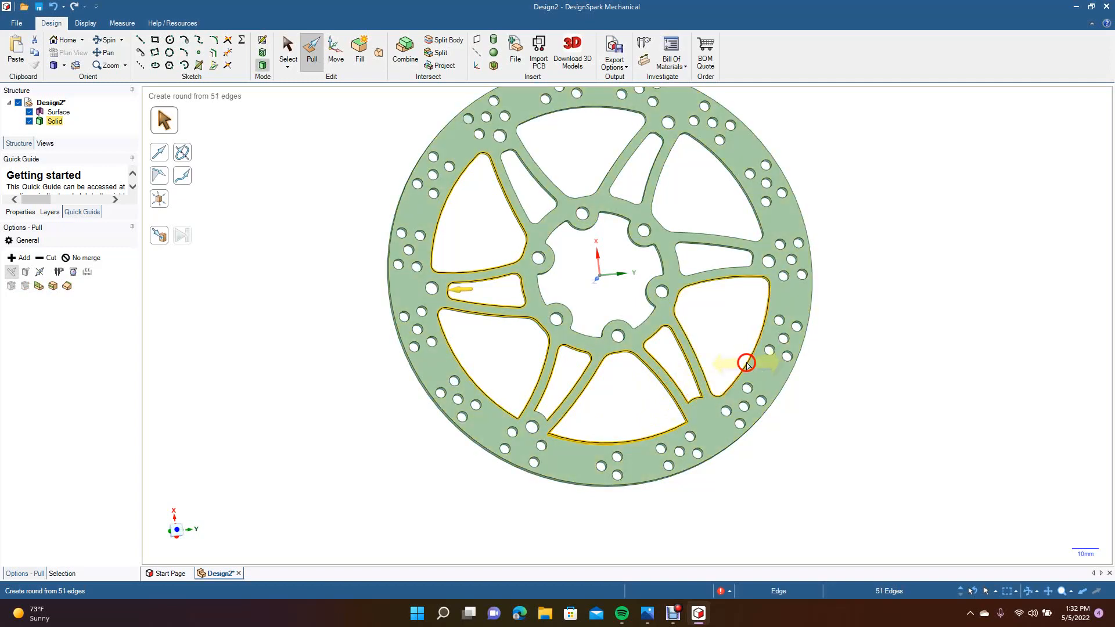
ctrl+double_click(728, 250)
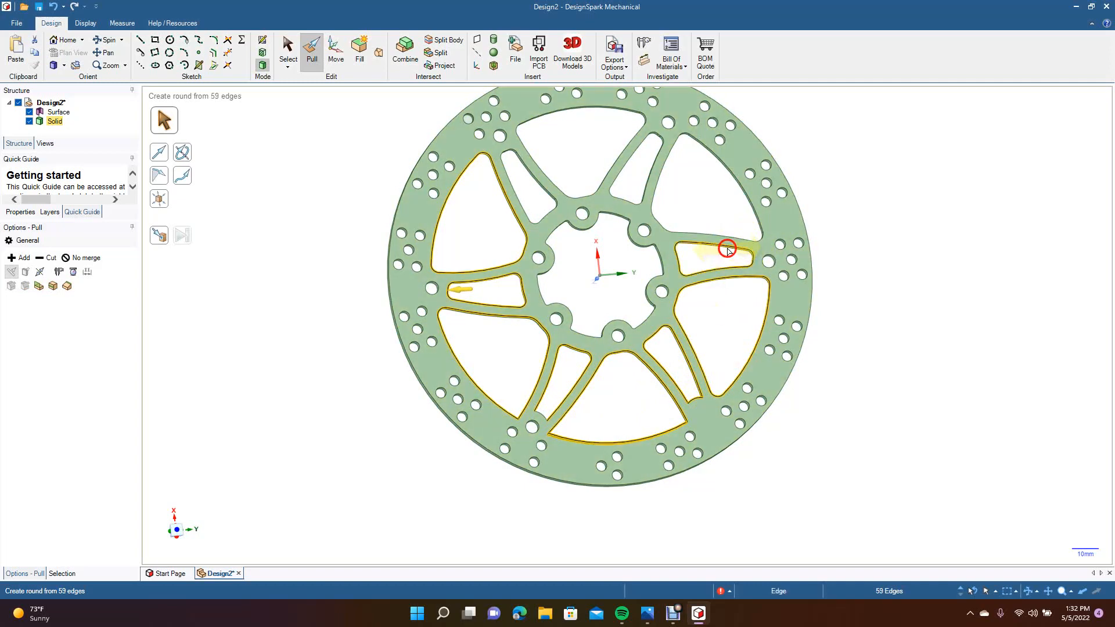
ctrl+double_click(750, 205)
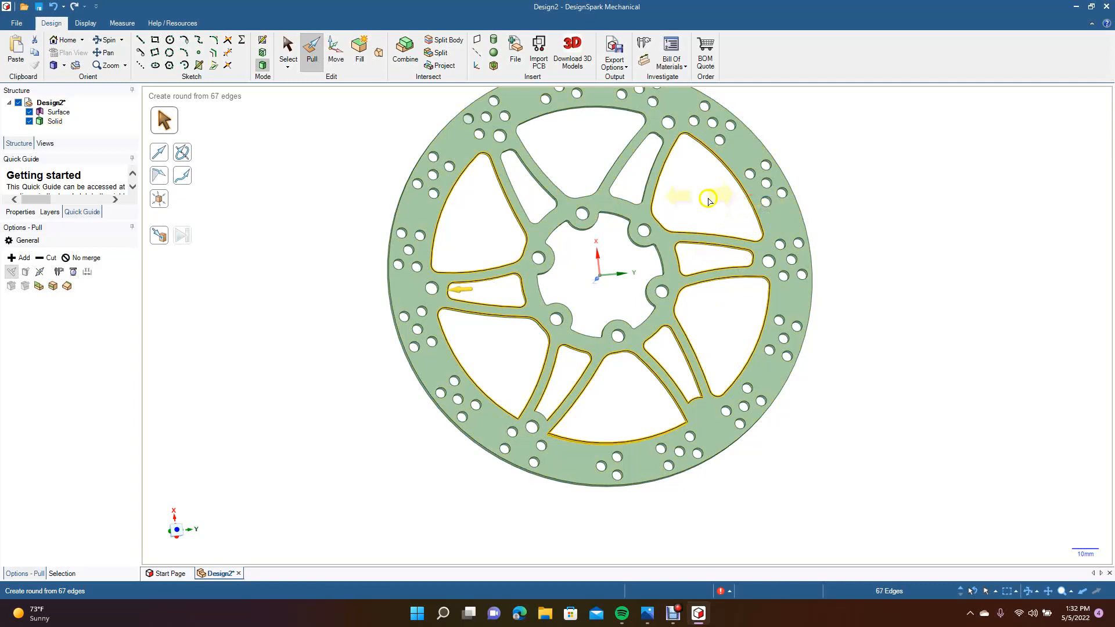
ctrl+double_click(628, 162)
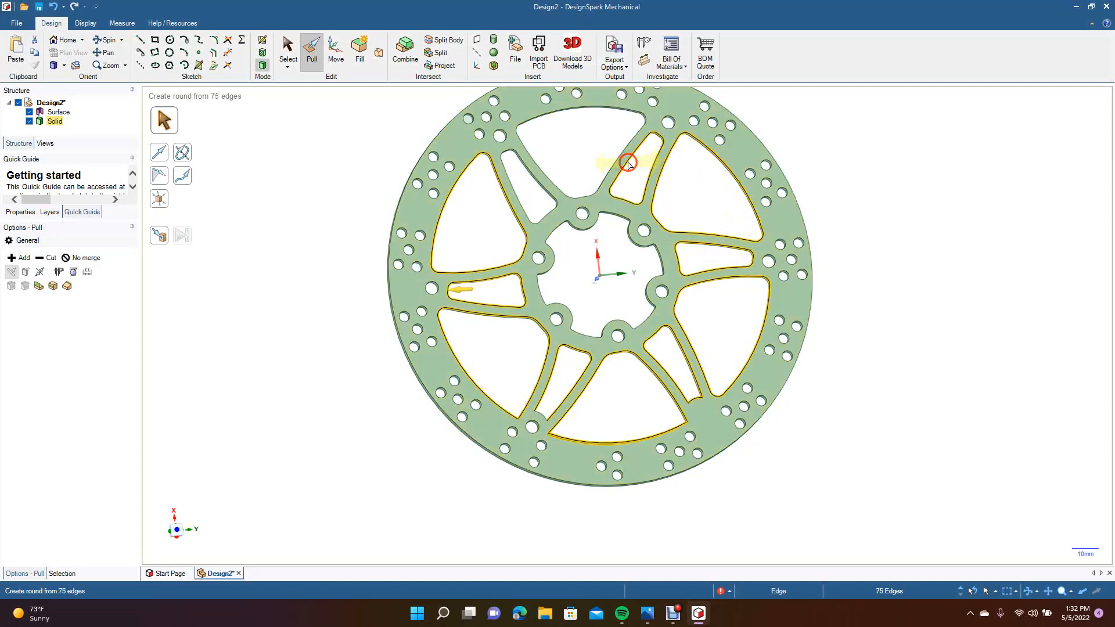
ctrl+double_click(618, 159)
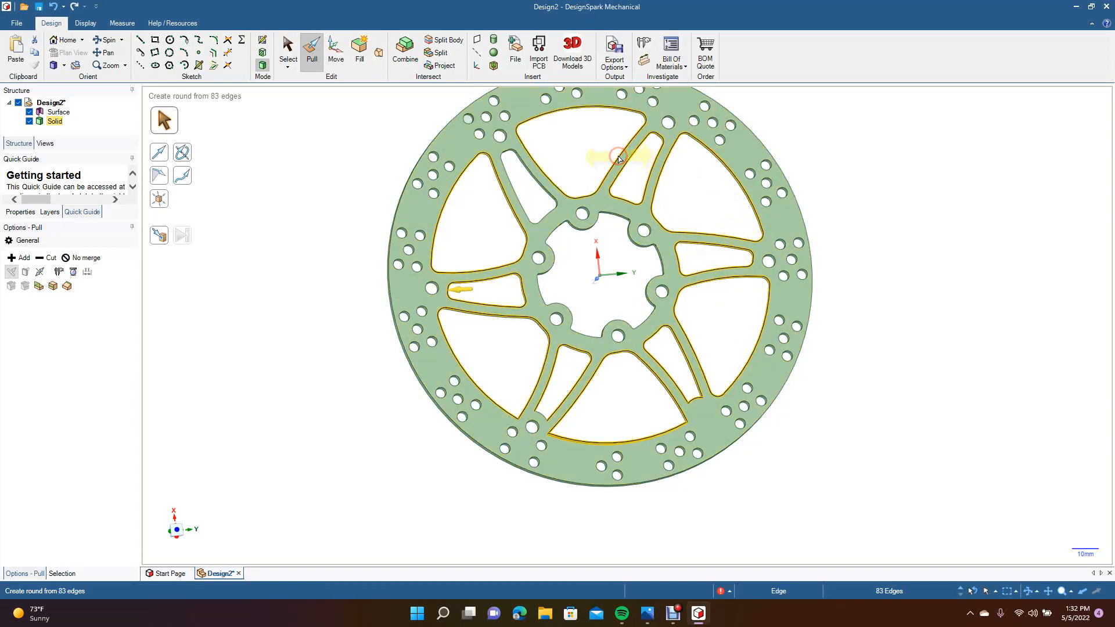
ctrl+click(540, 189)
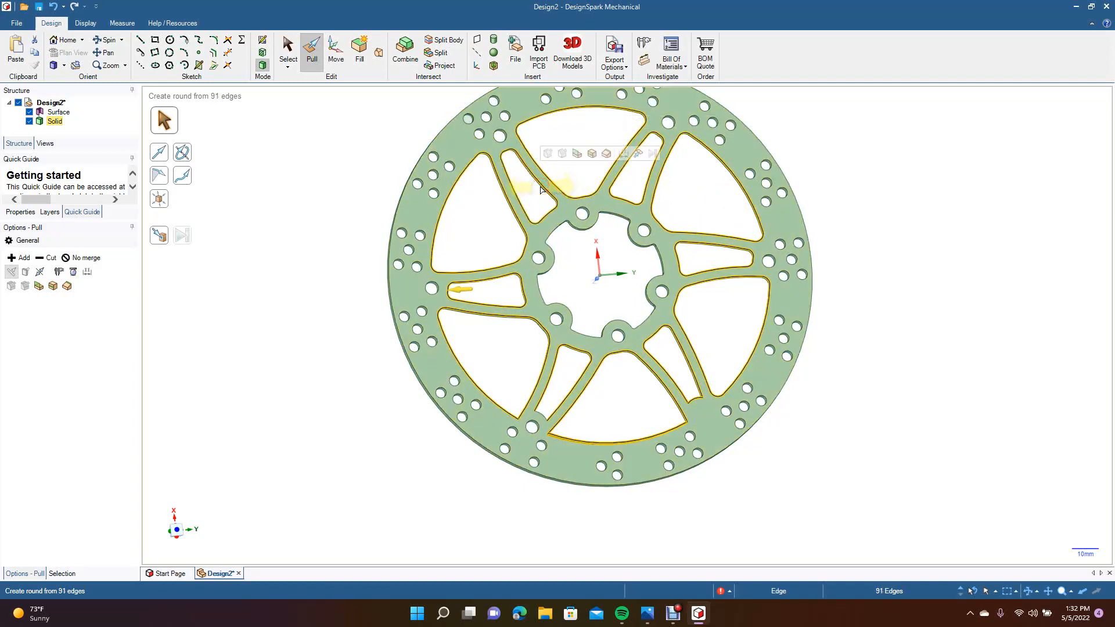
ctrl+click(541, 415)
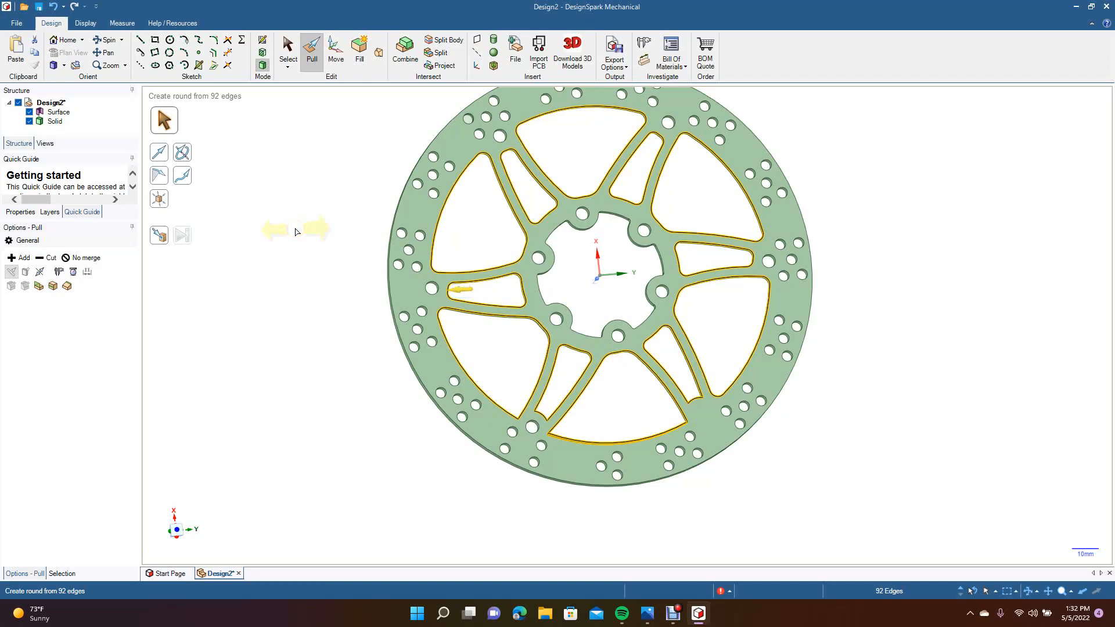
drag(297, 232, 298, 231)
click(286, 47)
click(301, 90)
Step: Round the complete edge loop of the inner ring, including the mounting lugs, on this face with a 0.5 mm radius
click(309, 56)
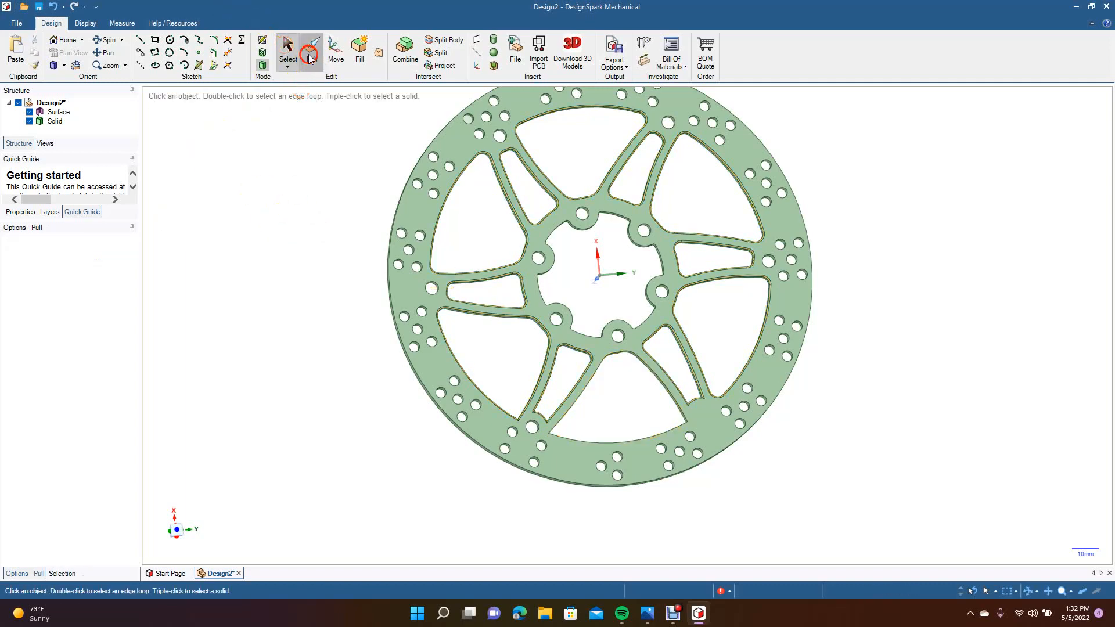
click(552, 235)
double_click(553, 236)
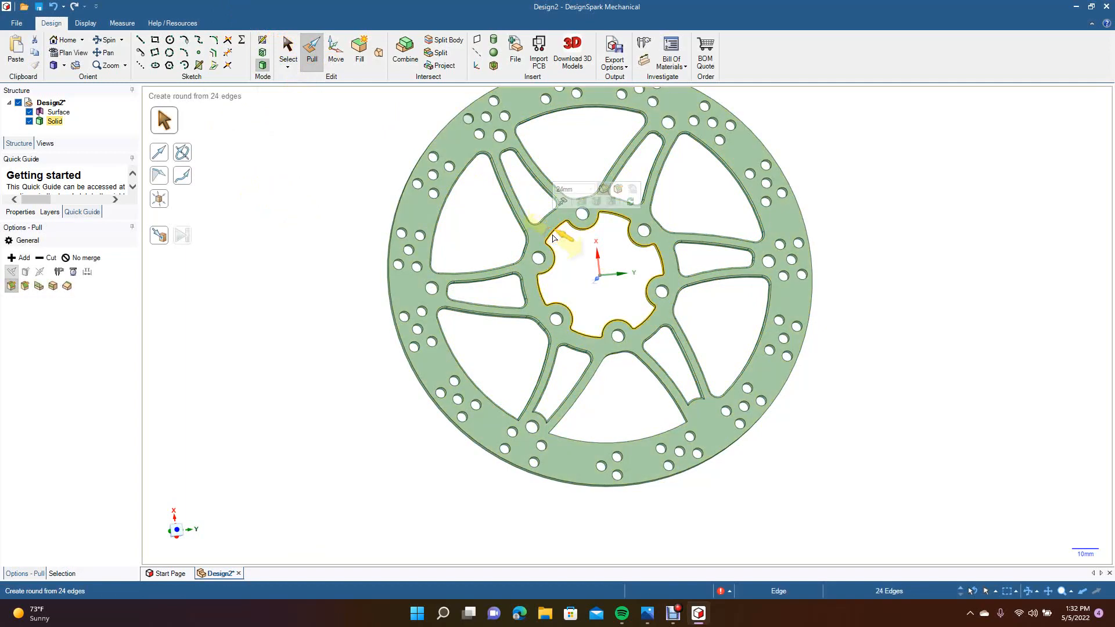
key(Return)
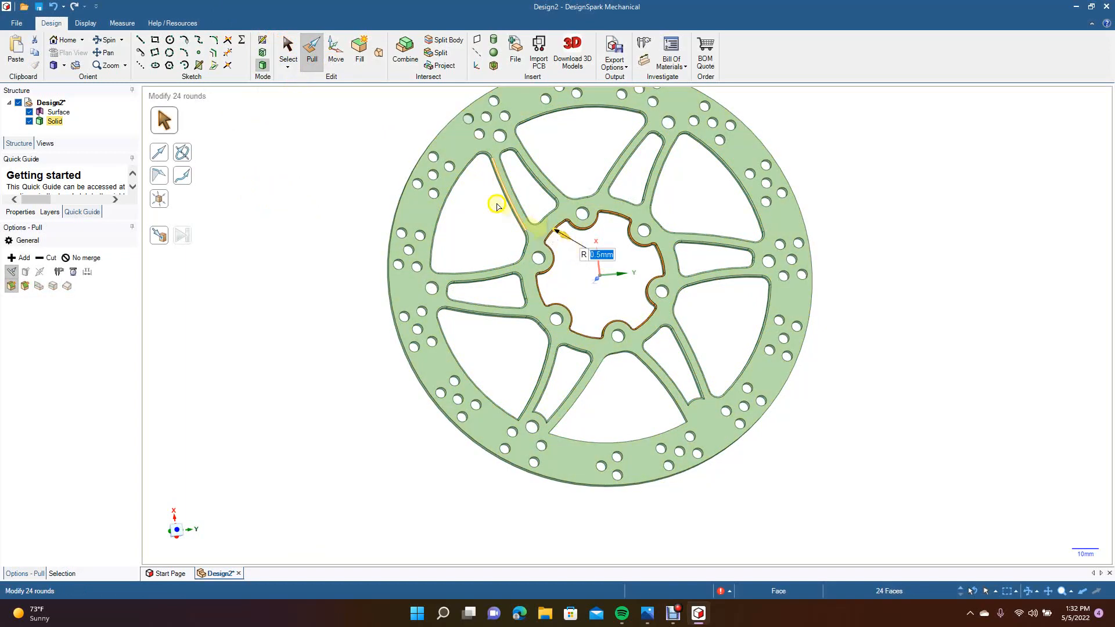
Step: Delete the leftover surface body from the design, keeping only the solid disc
click(286, 51)
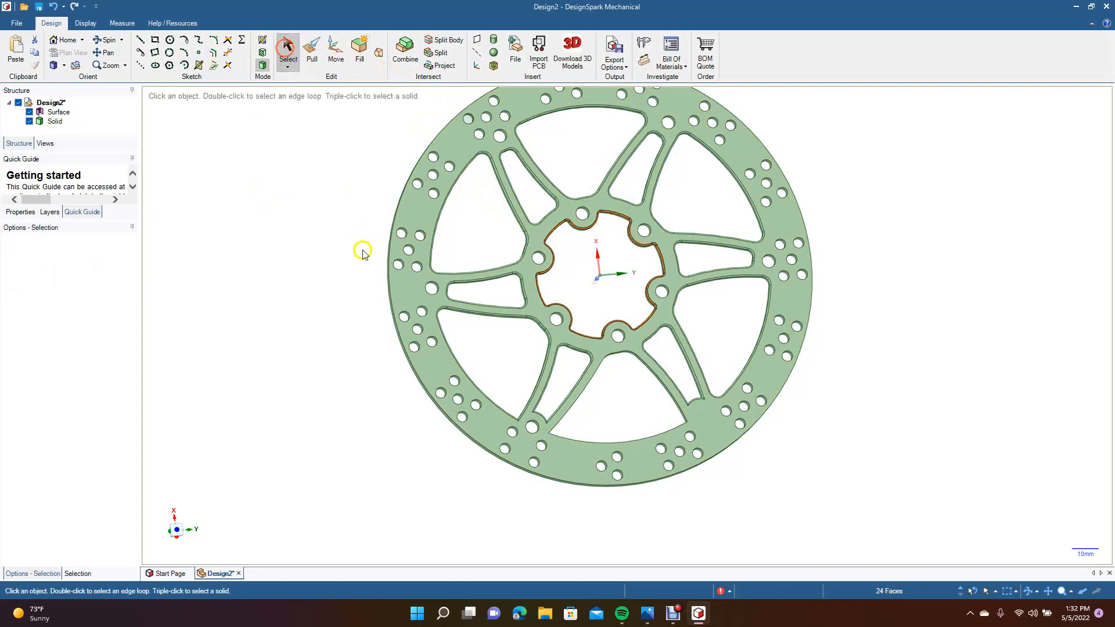
click(469, 119)
key(Delete)
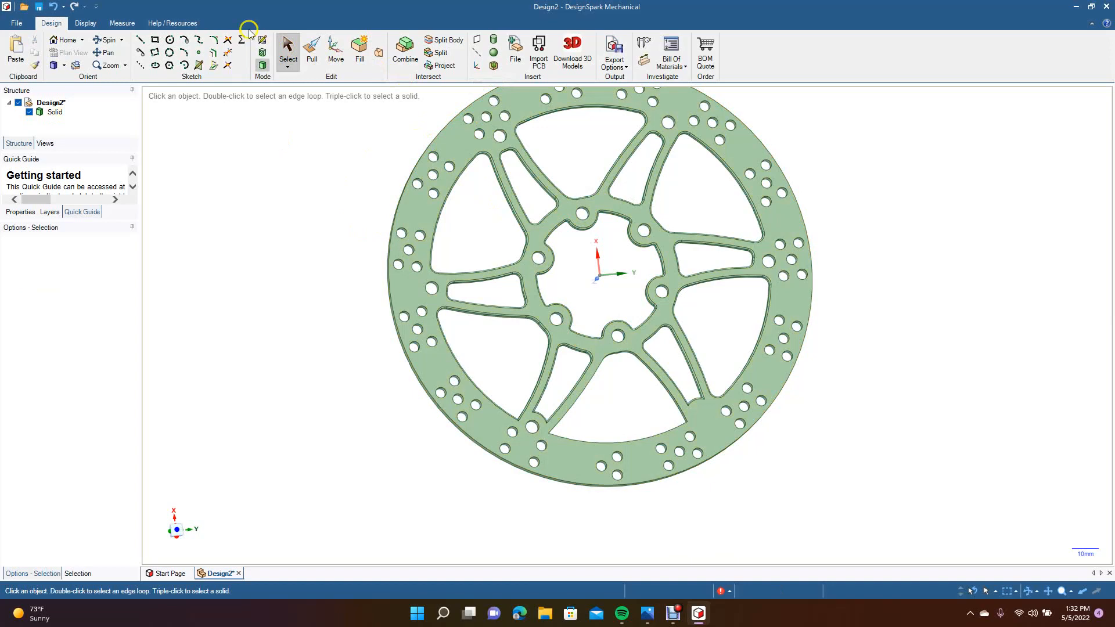
Step: Round the disc's outer circumference edge on this face with a 0.5 mm radius and clear the selection
click(106, 39)
drag(256, 288, 291, 189)
click(311, 51)
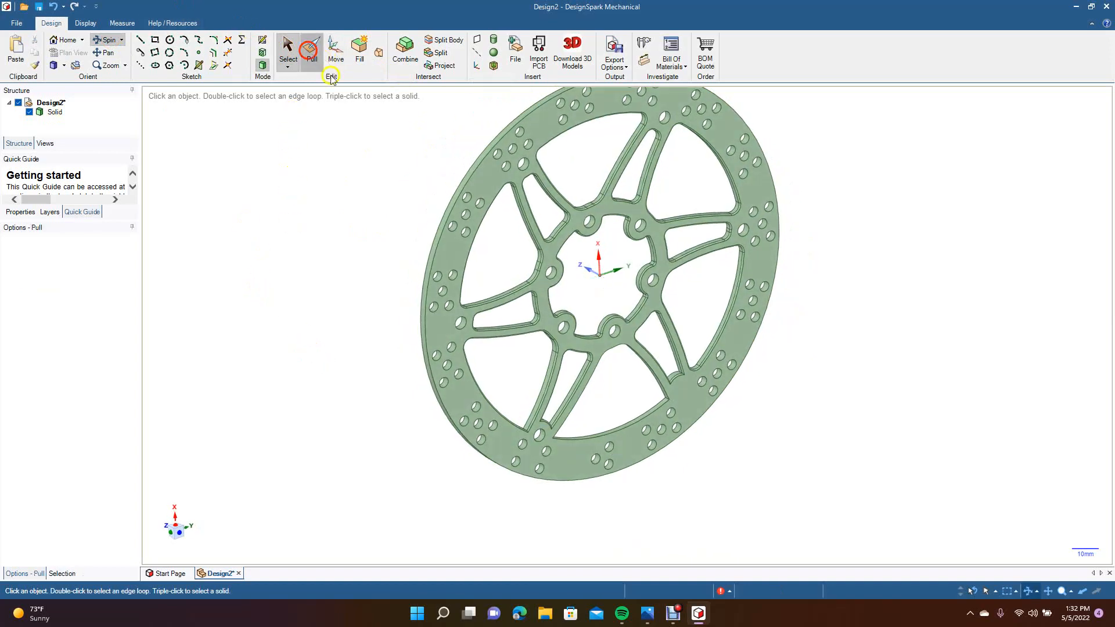
click(464, 185)
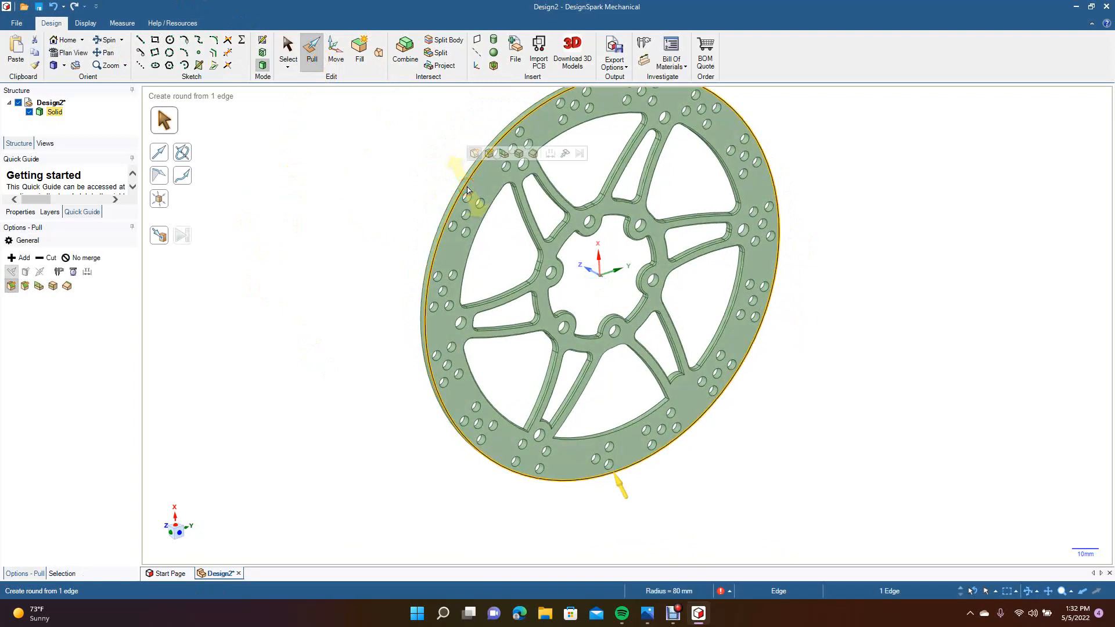
key(Return)
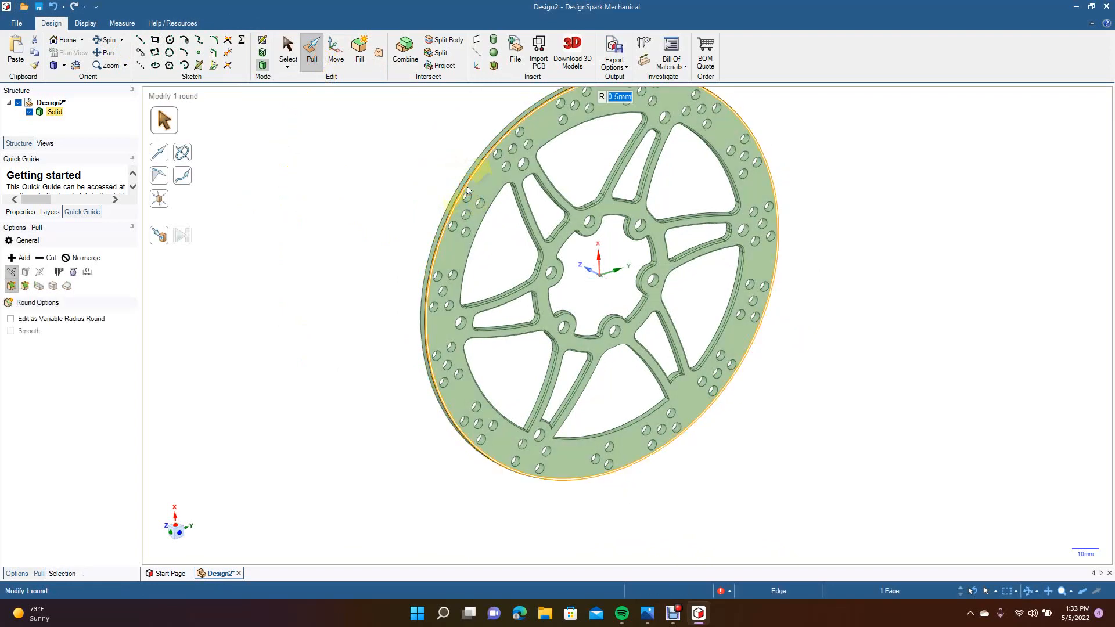
click(337, 204)
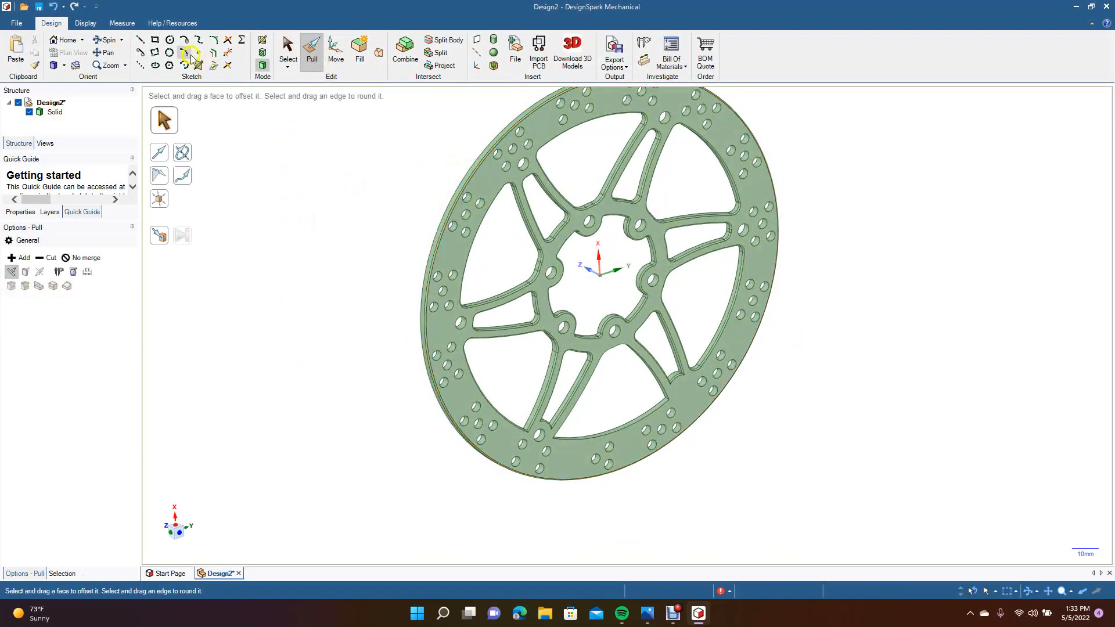
Step: Turn the disc to its other face and round the outer circumference edge there with a 0.5 mm radius
click(107, 40)
drag(360, 336, 512, 405)
click(283, 48)
click(311, 51)
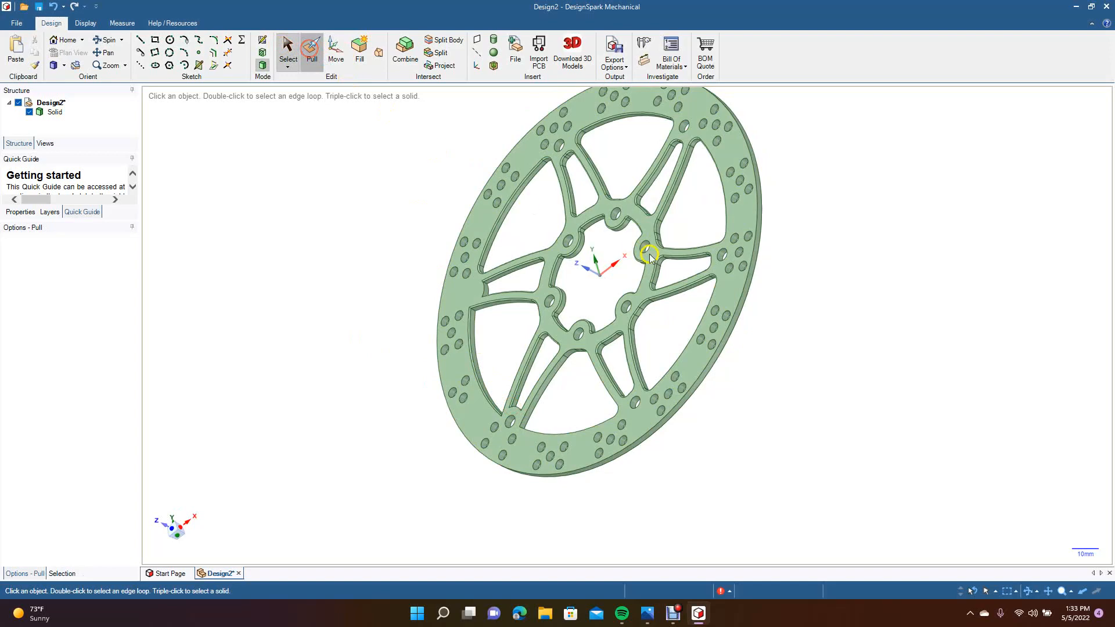
click(736, 308)
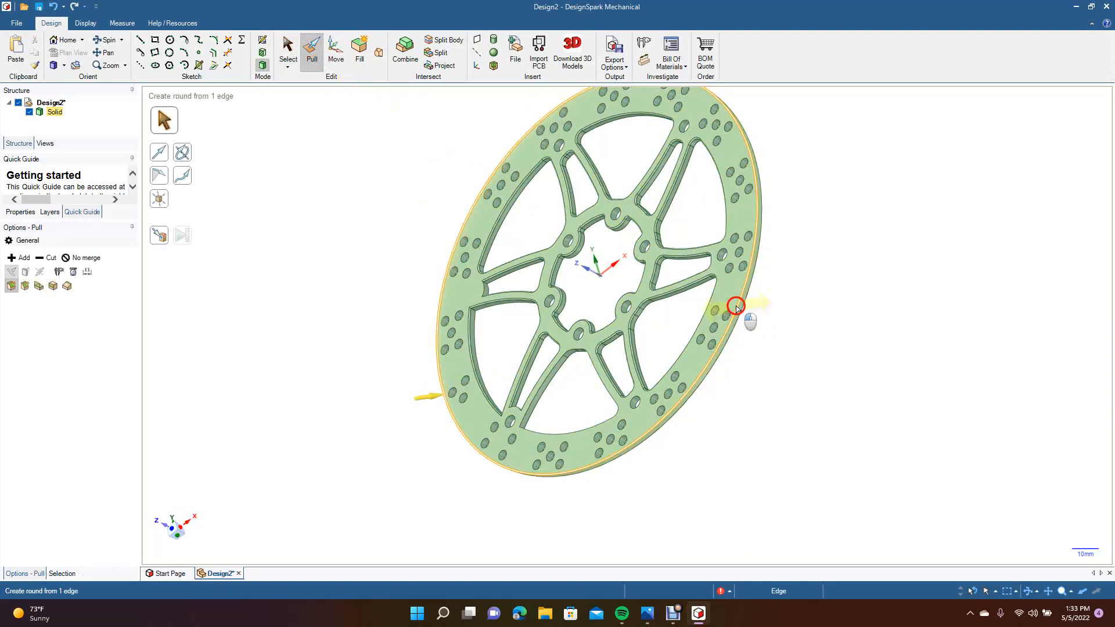
key(Return)
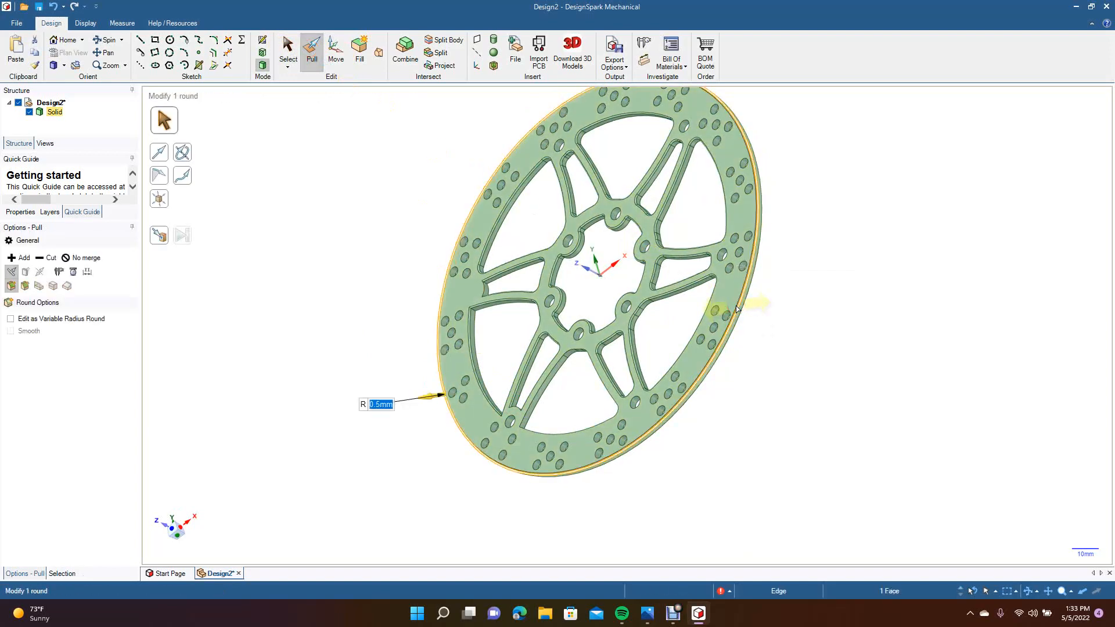
click(288, 51)
Step: Select the edges of the six mounting holes around the inner ring on this face and round them with a 0.5 mm radius
click(103, 40)
drag(378, 200, 414, 248)
click(288, 53)
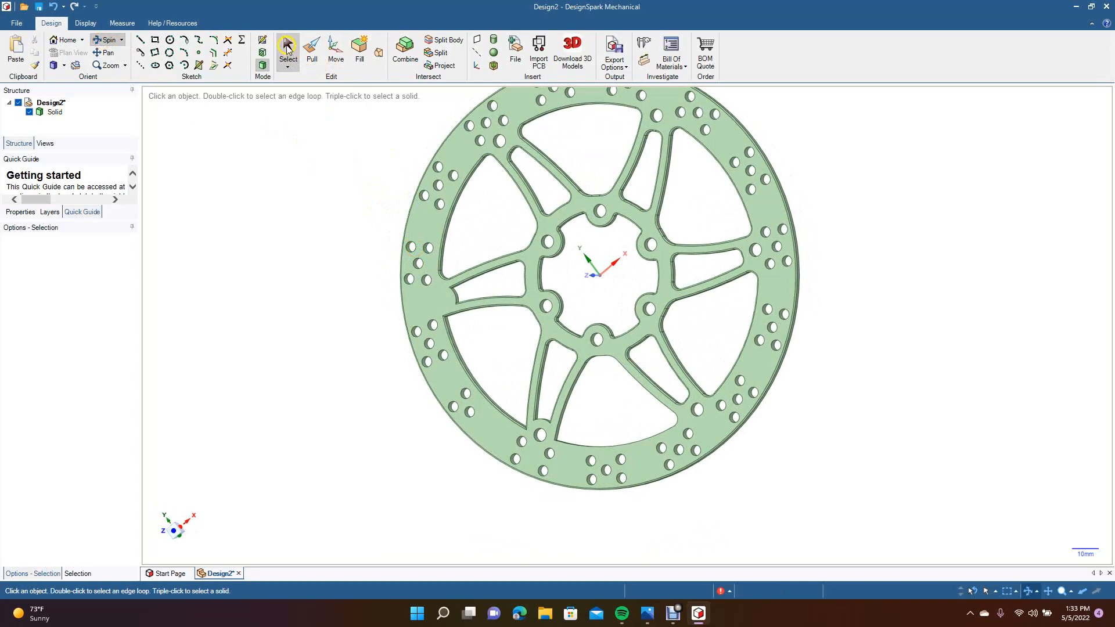
click(551, 244)
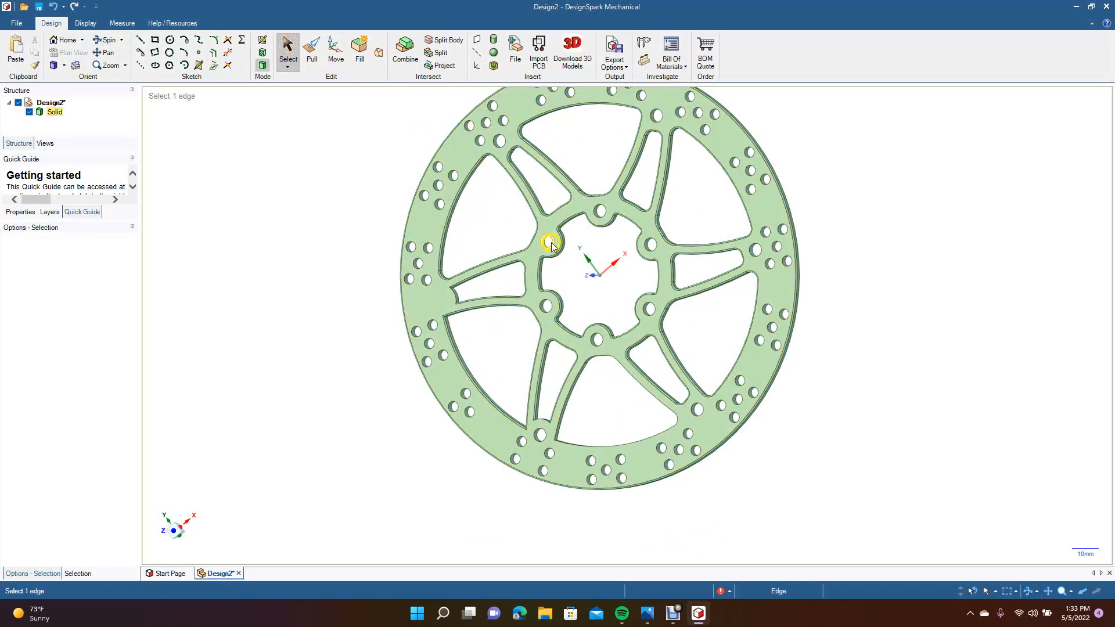
ctrl+click(603, 214)
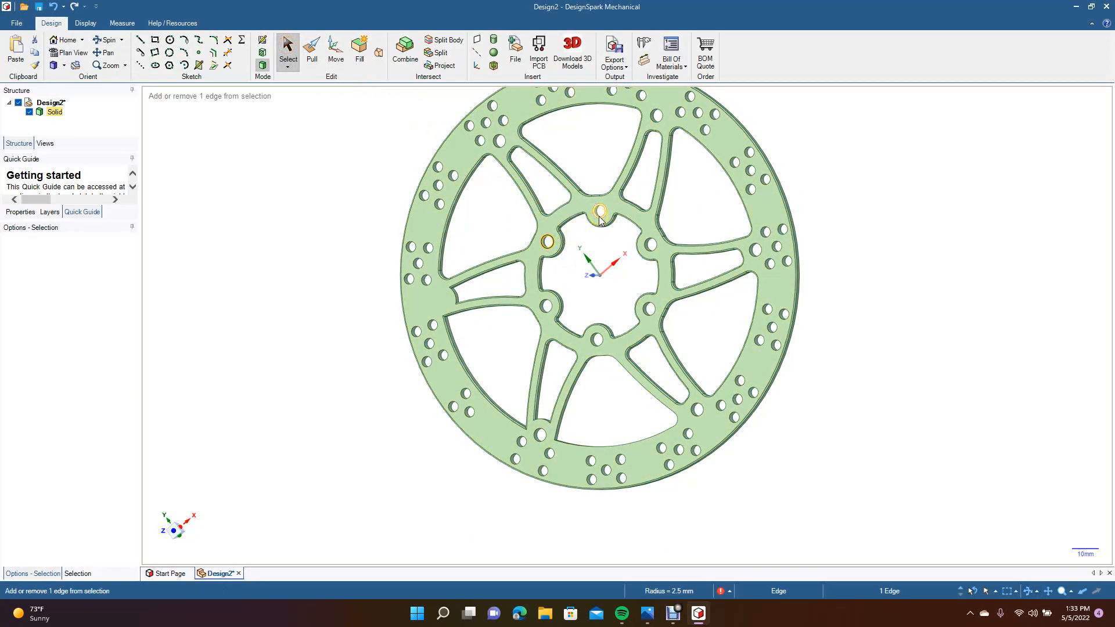
ctrl+click(650, 245)
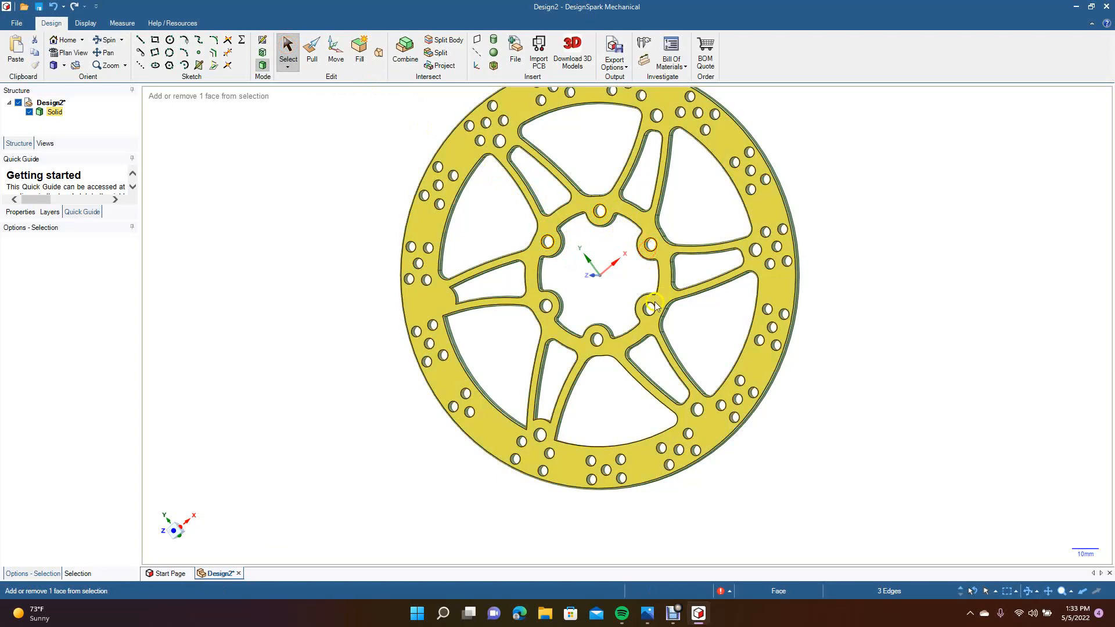
ctrl+click(649, 307)
ctrl+click(602, 343)
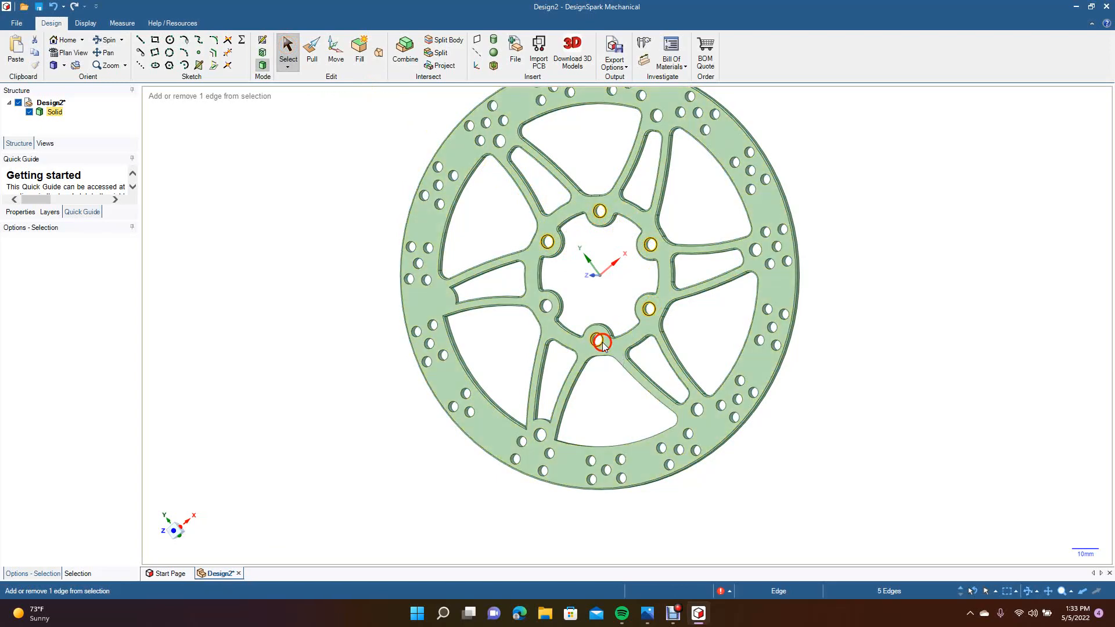
ctrl+click(549, 310)
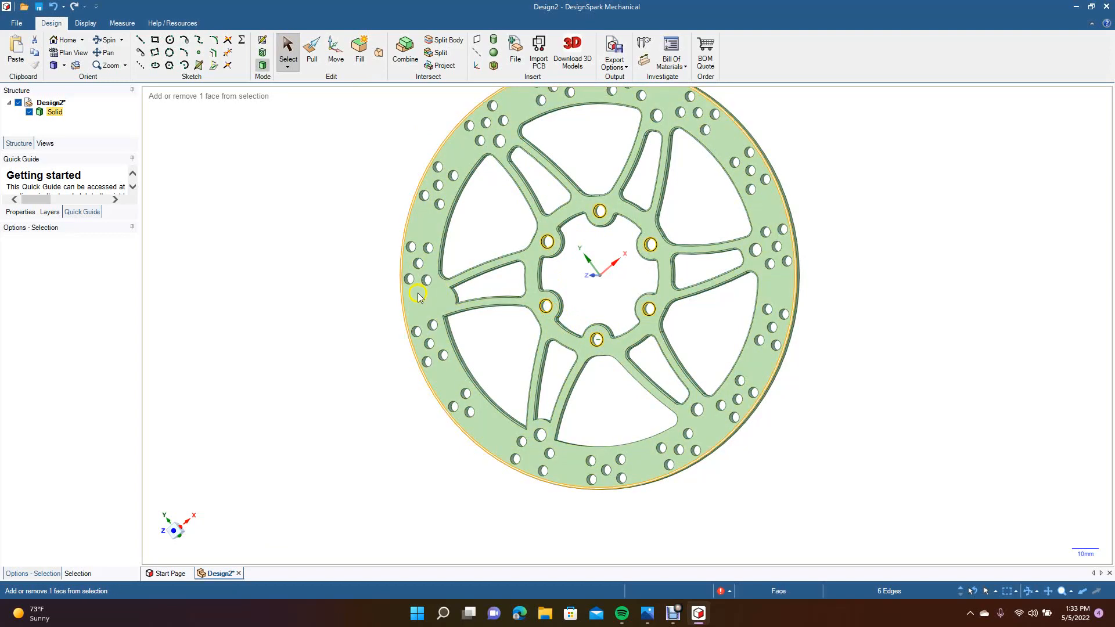
click(313, 58)
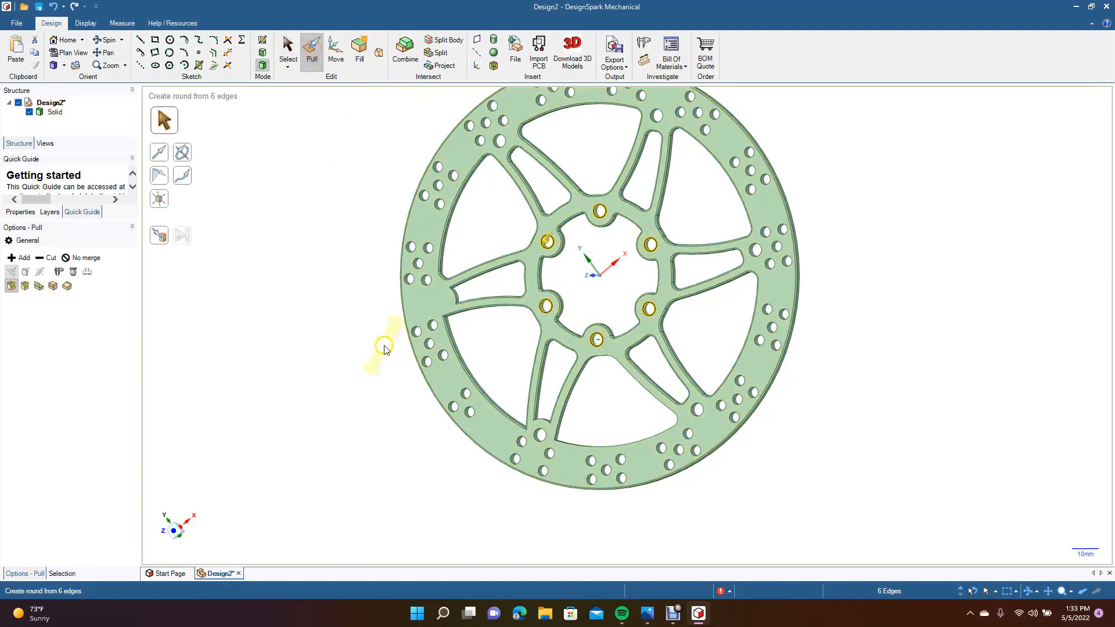
key(space)
key(Return)
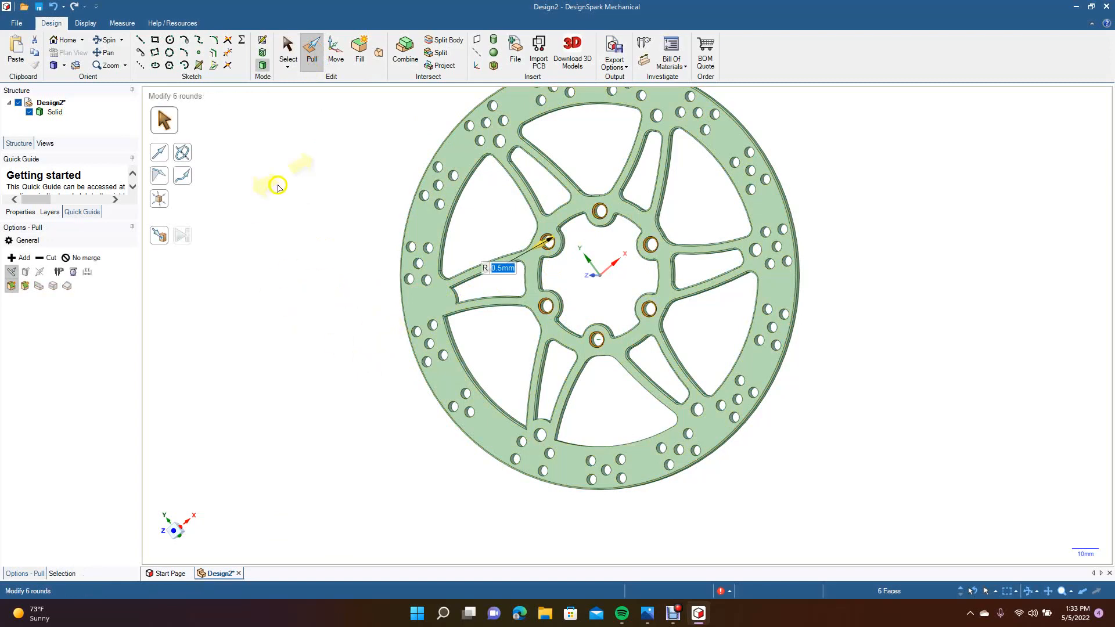
Step: Turn the disc to its other face and round the edges of the six mounting holes around the inner ring with a 0.5 mm radius
click(288, 51)
click(342, 200)
click(106, 40)
drag(557, 272, 267, 274)
click(312, 50)
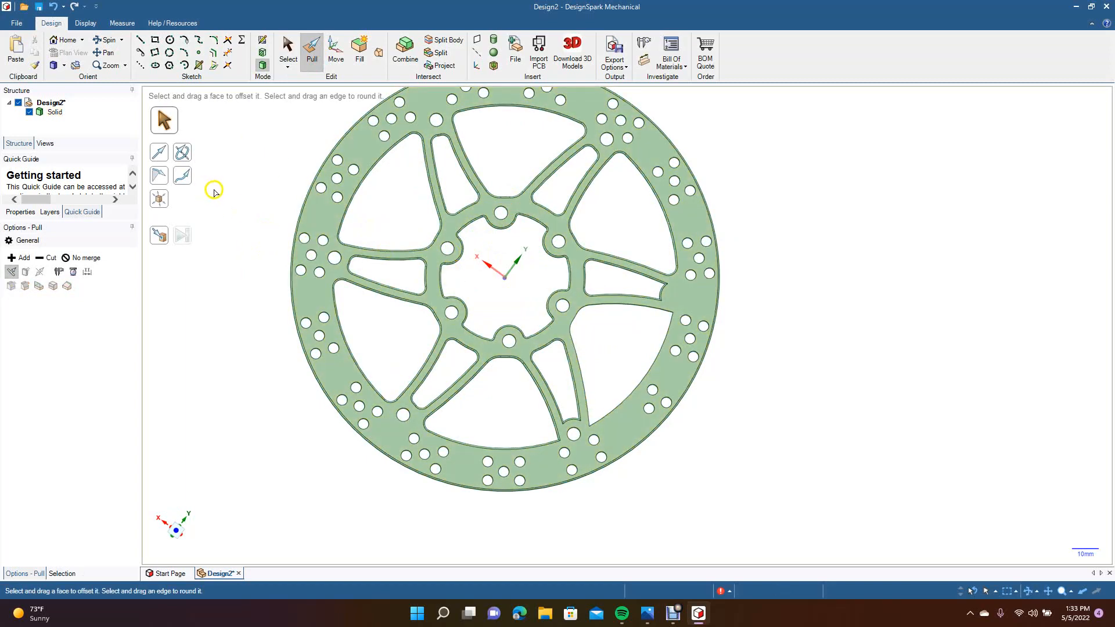
click(289, 51)
click(508, 219)
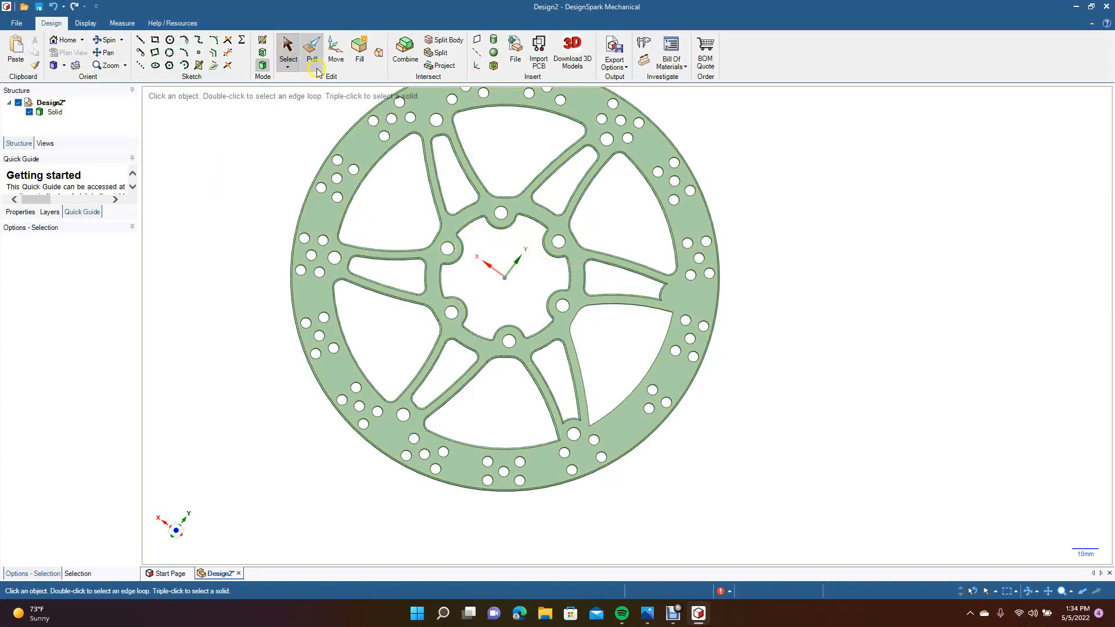
click(311, 51)
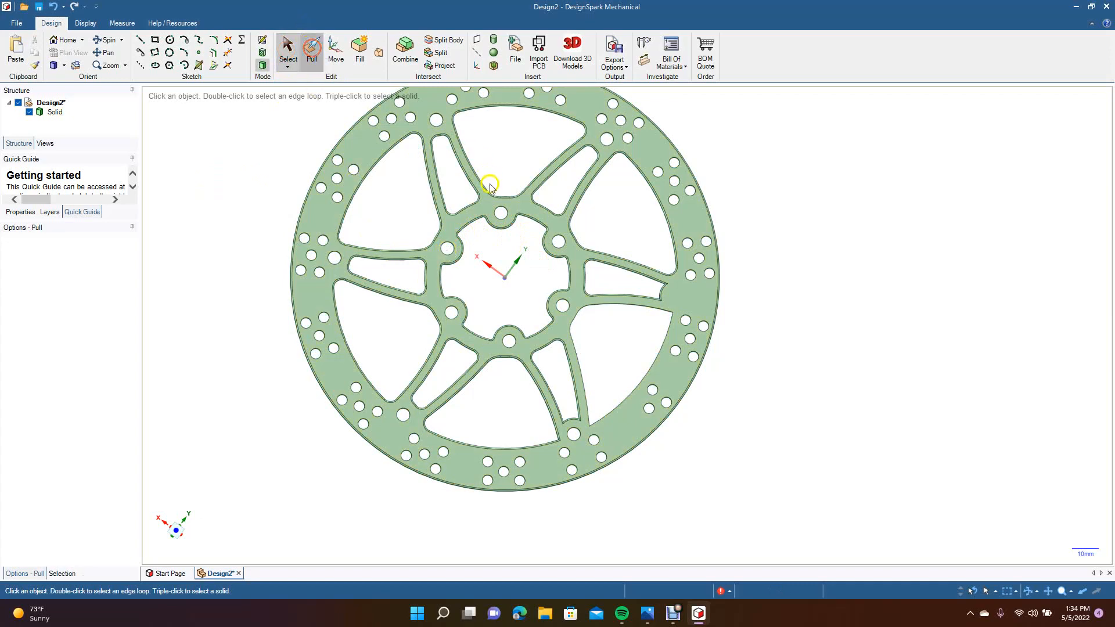
click(510, 215)
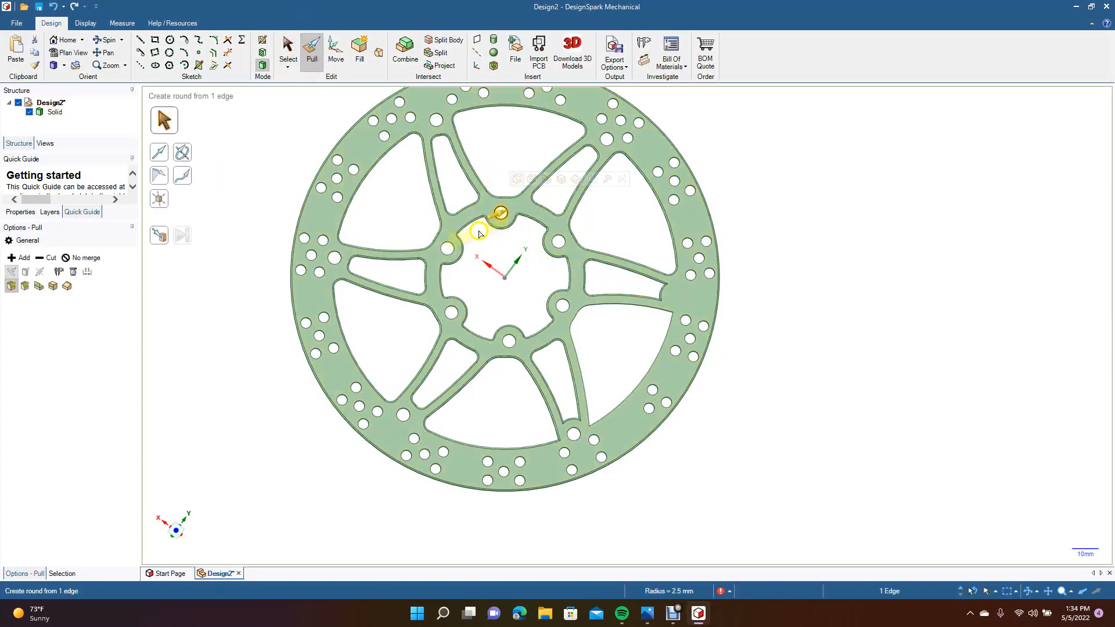
click(455, 249)
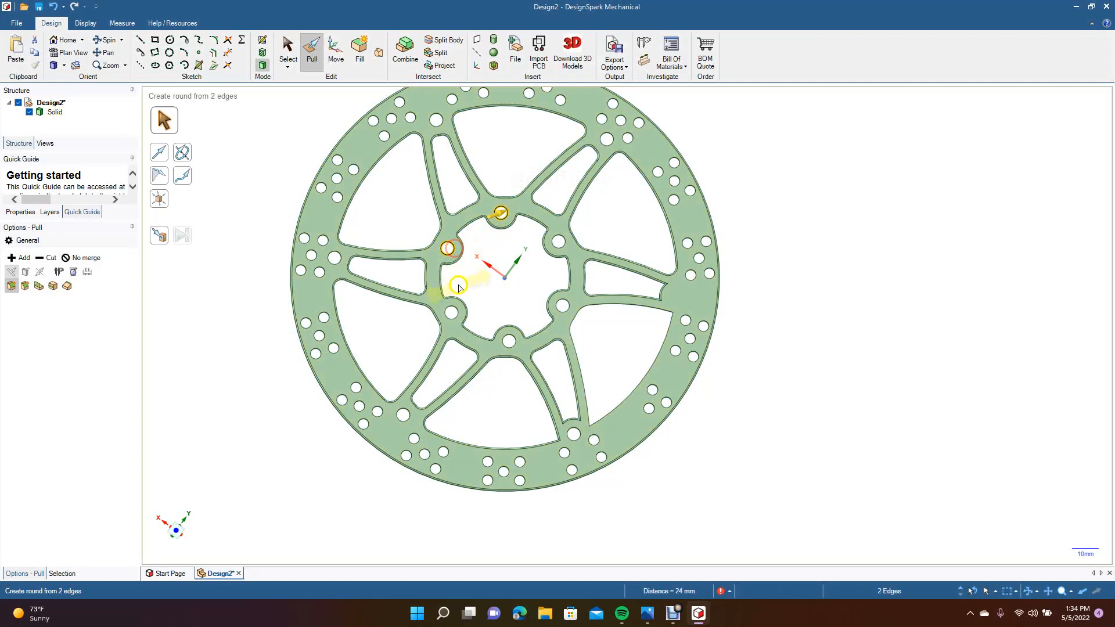
click(458, 314)
click(507, 338)
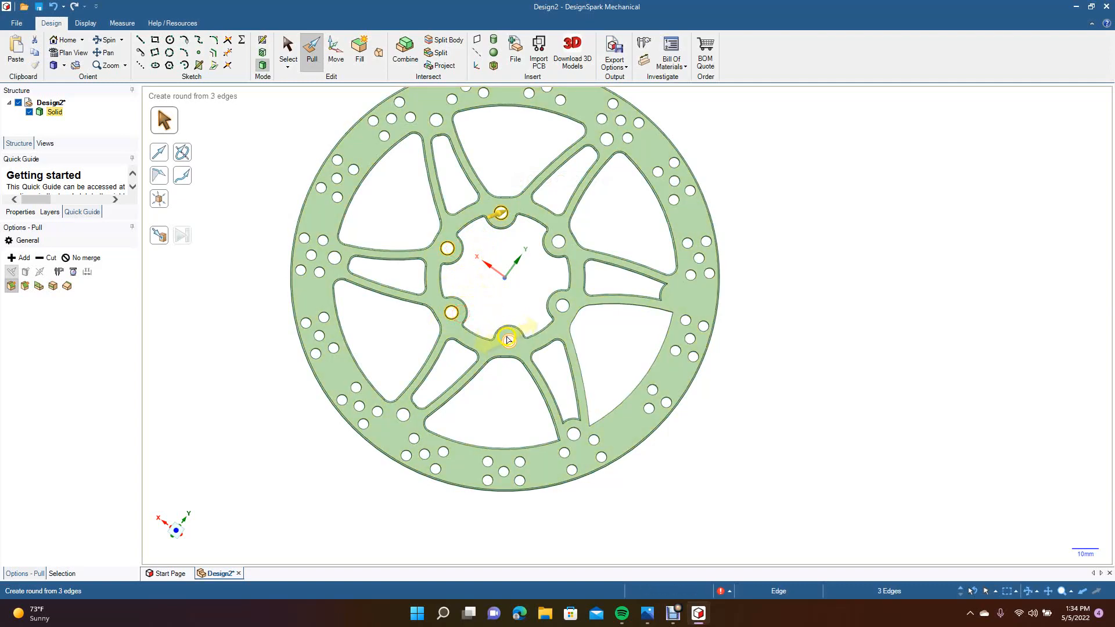
click(559, 312)
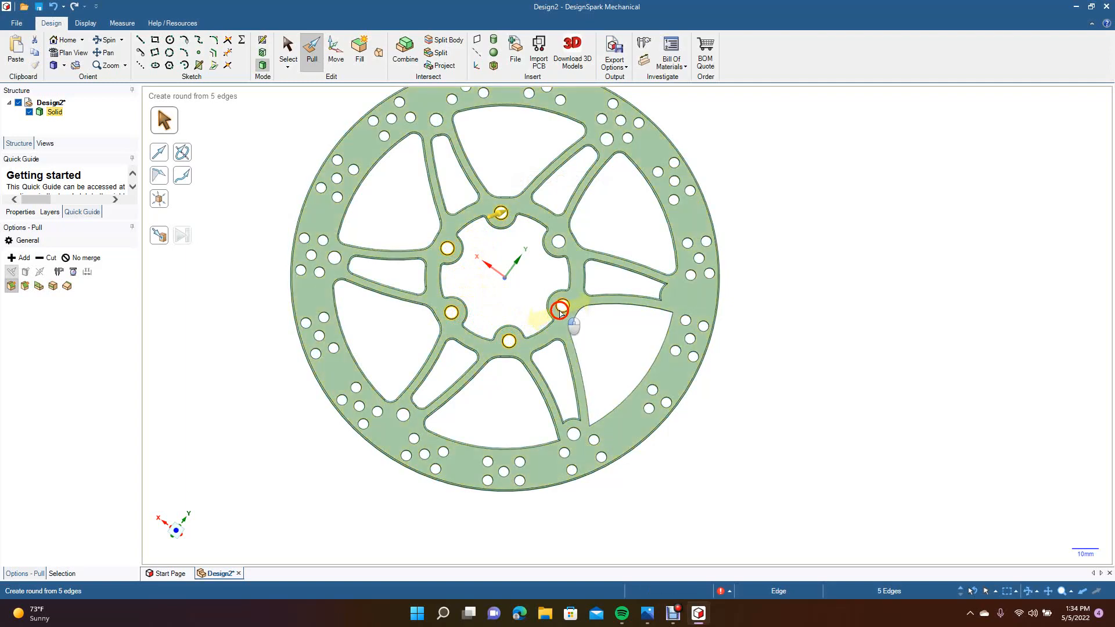
click(564, 243)
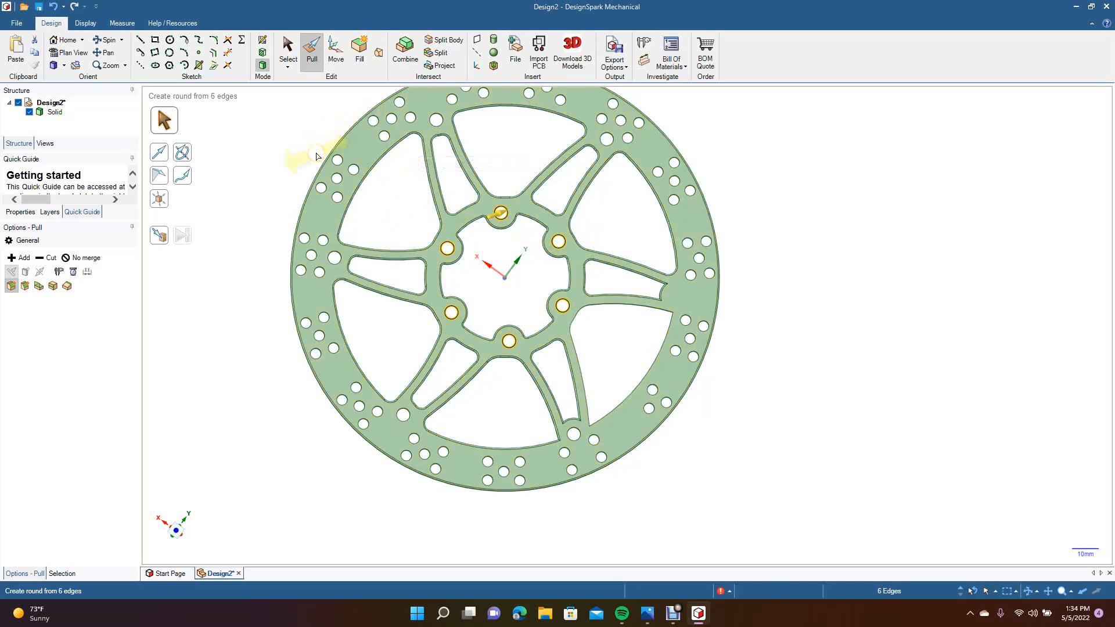
key(Return)
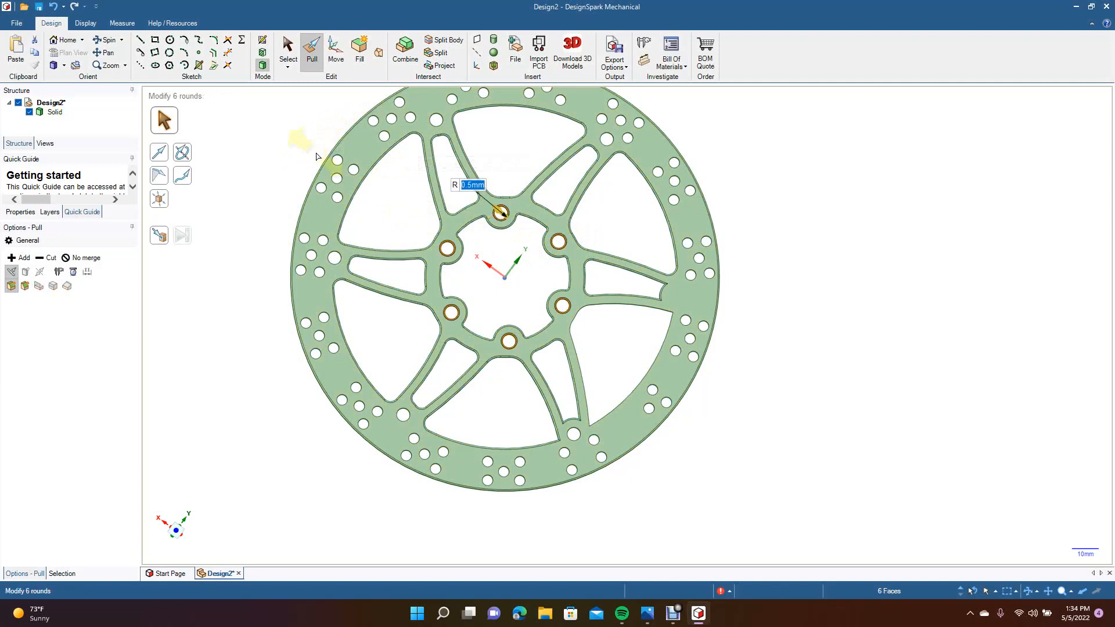
click(288, 49)
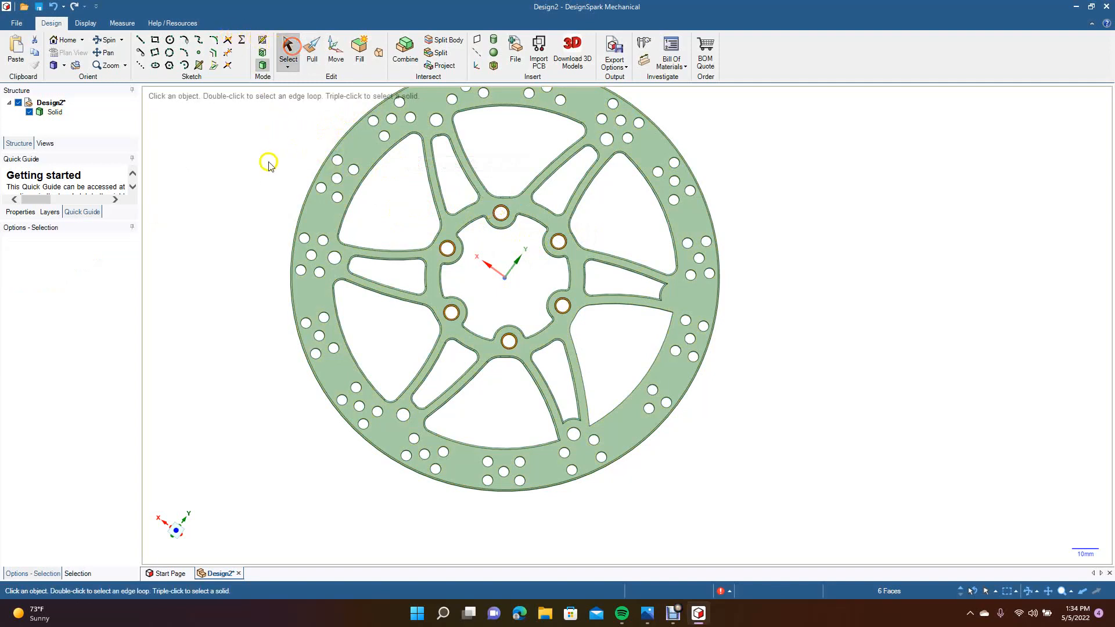
Step: Try to round the sharp corner edge where the curved outer end of the narrow spoke opening meets its upper arm
click(65, 65)
click(82, 103)
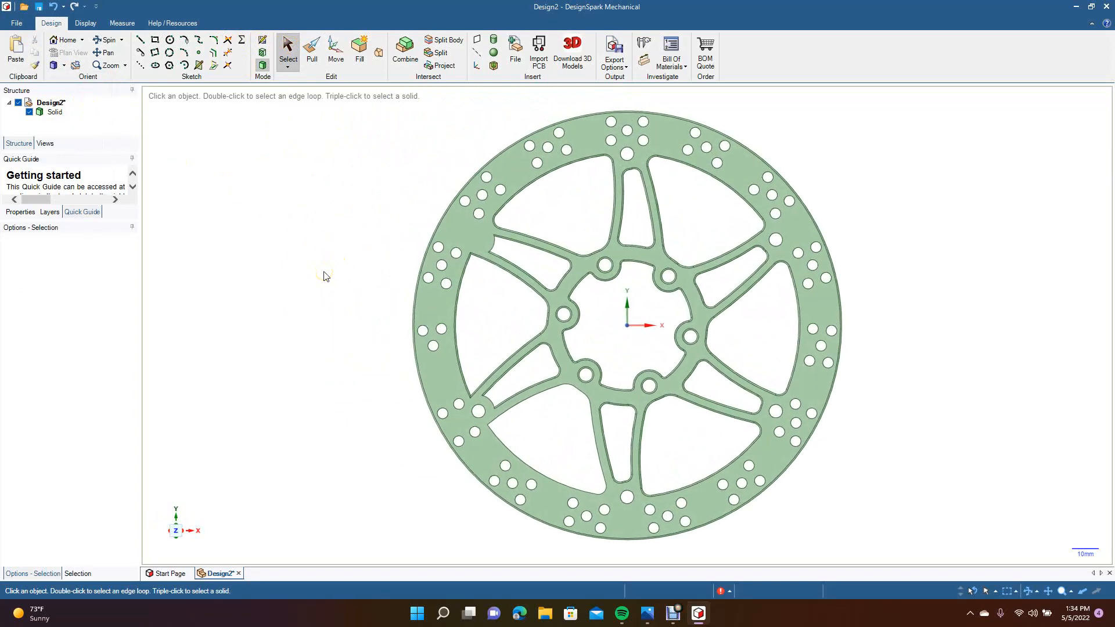
click(112, 41)
drag(515, 263, 453, 229)
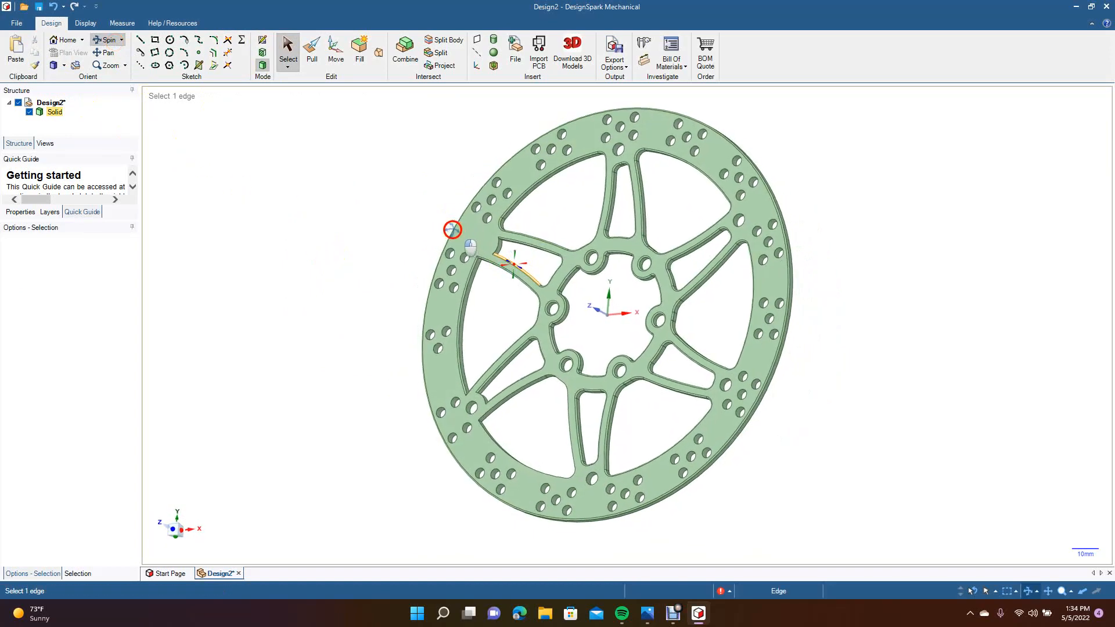
ctrl+scroll(501, 243, up, 5)
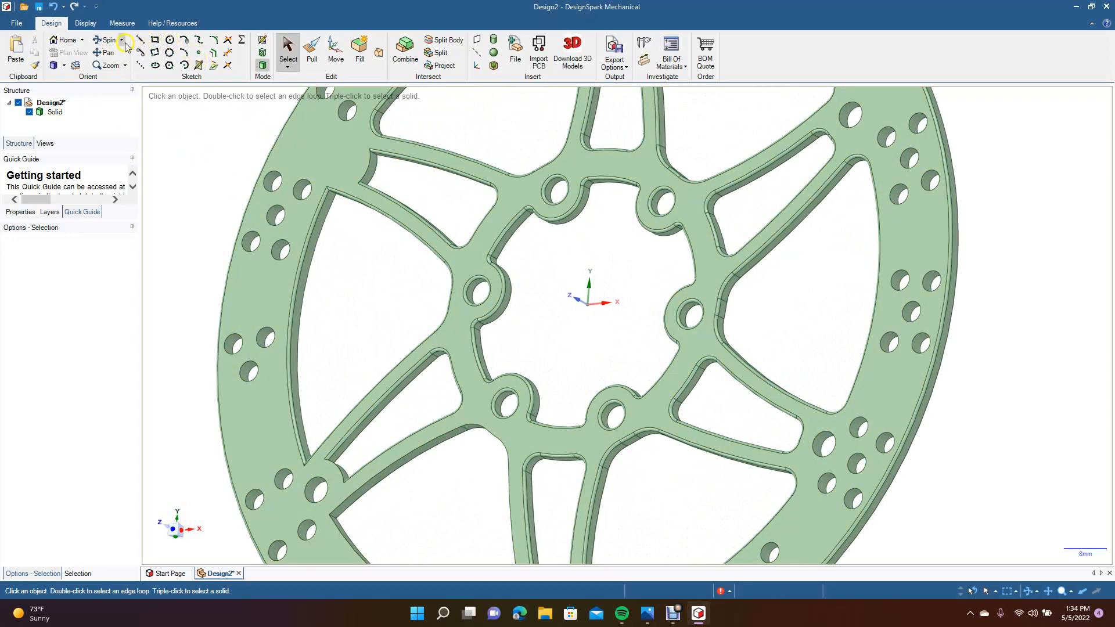
click(311, 54)
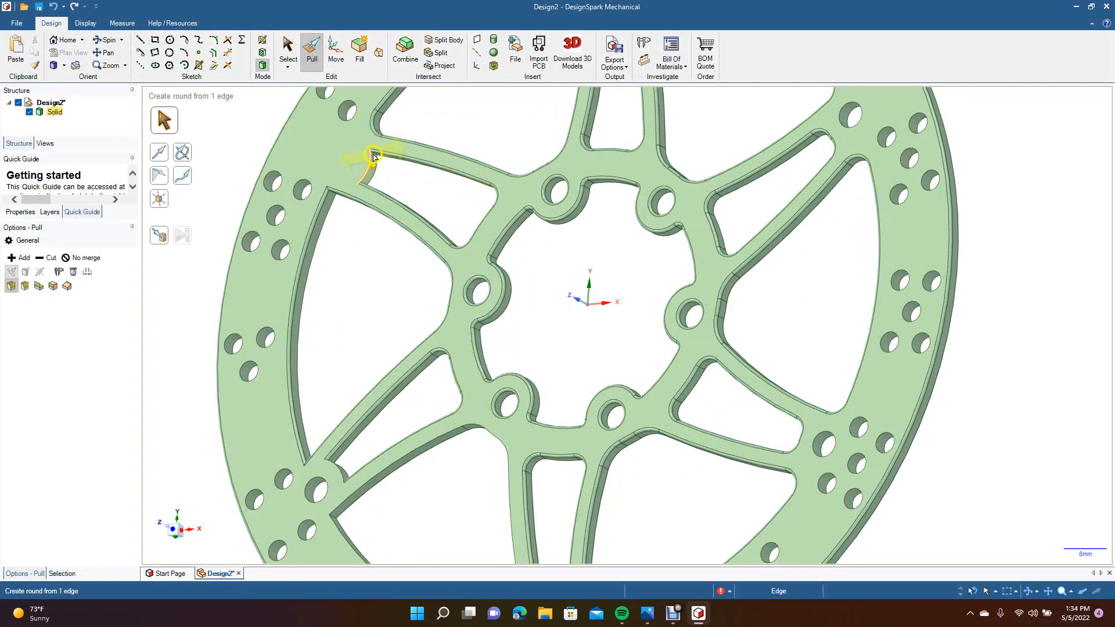
click(374, 157)
scroll(375, 158, up, 3)
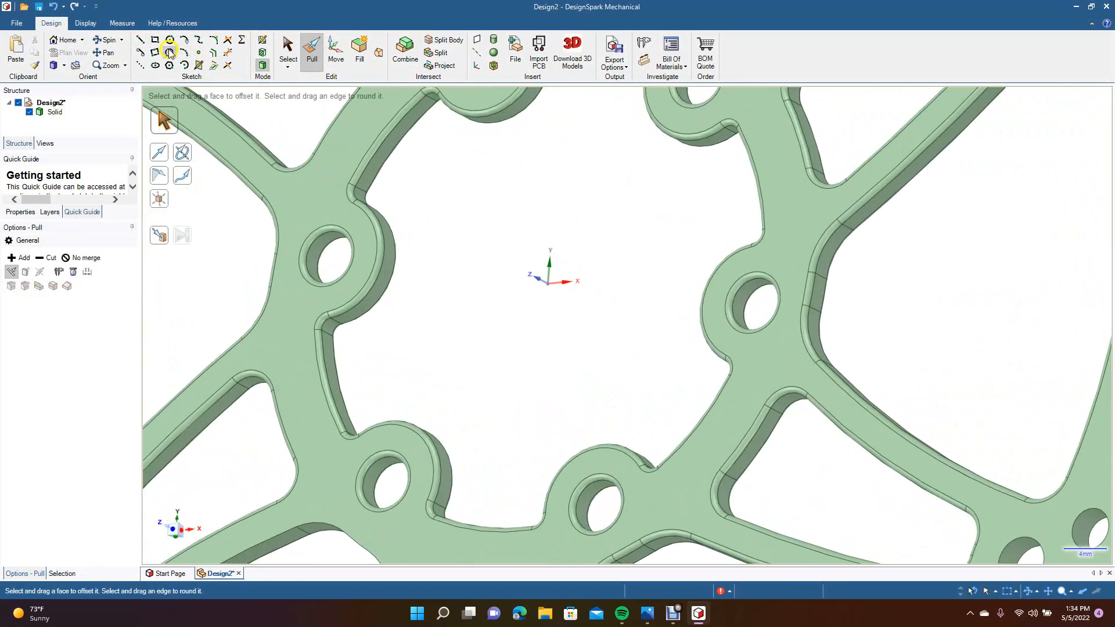
click(109, 53)
drag(228, 175, 386, 343)
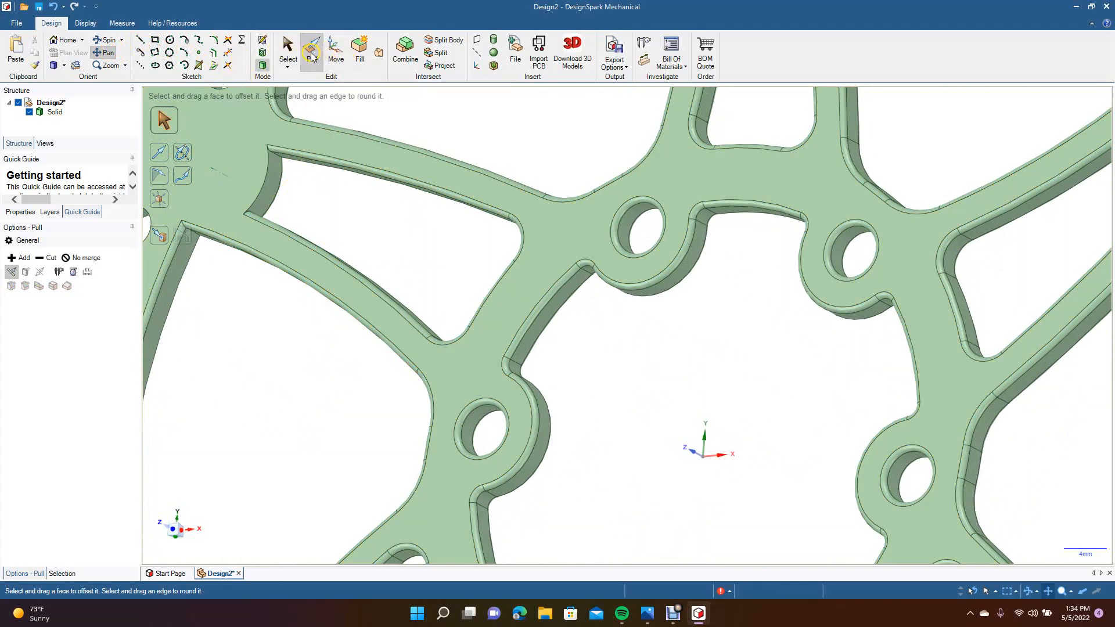
click(278, 159)
drag(295, 170, 363, 232)
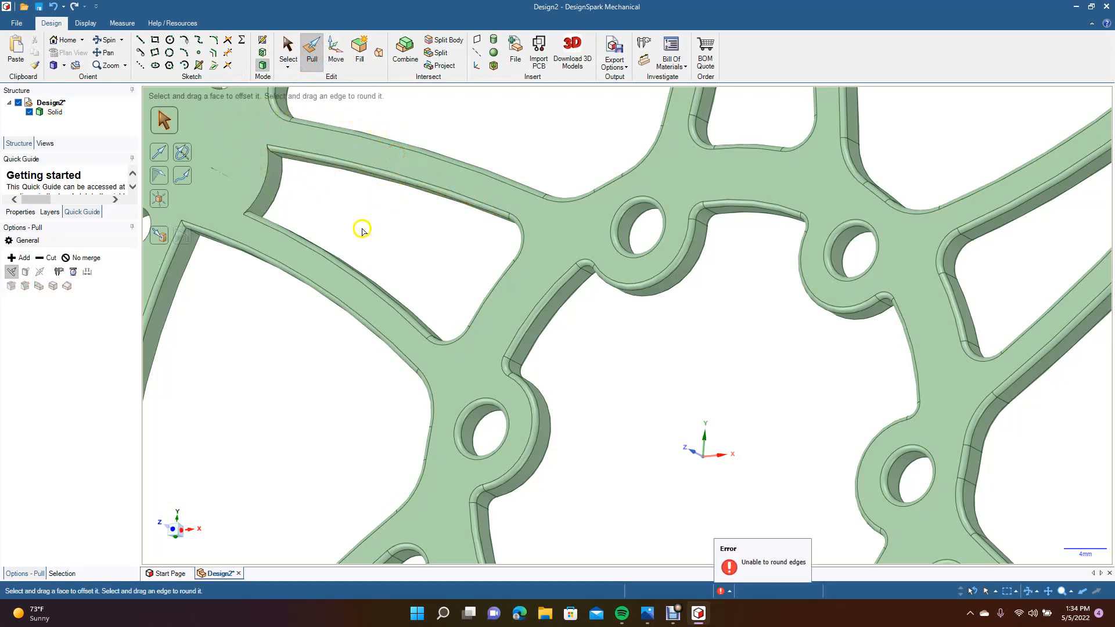
click(275, 159)
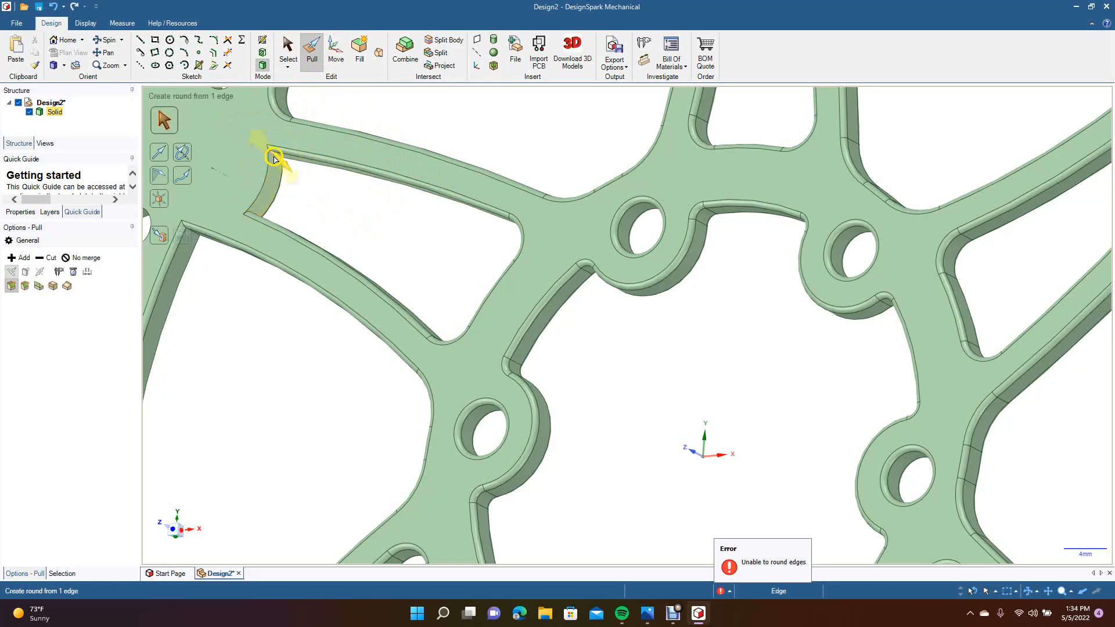
click(304, 185)
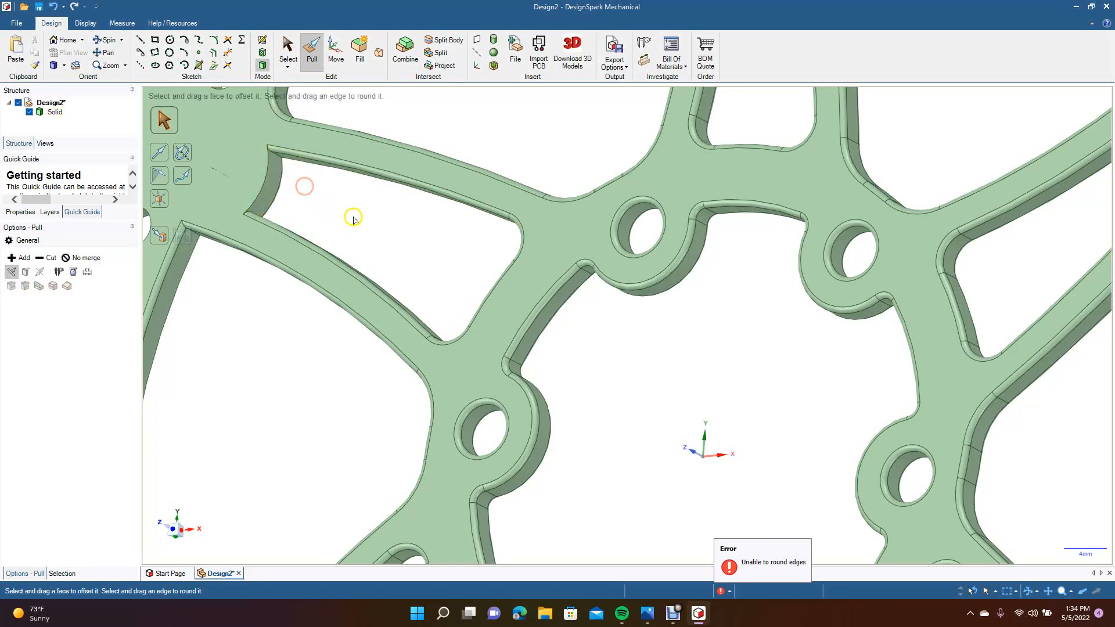
Step: Retry the corner round at the narrow opening's curved end from a tilted view and clear the selected faces
click(110, 40)
drag(378, 380, 365, 342)
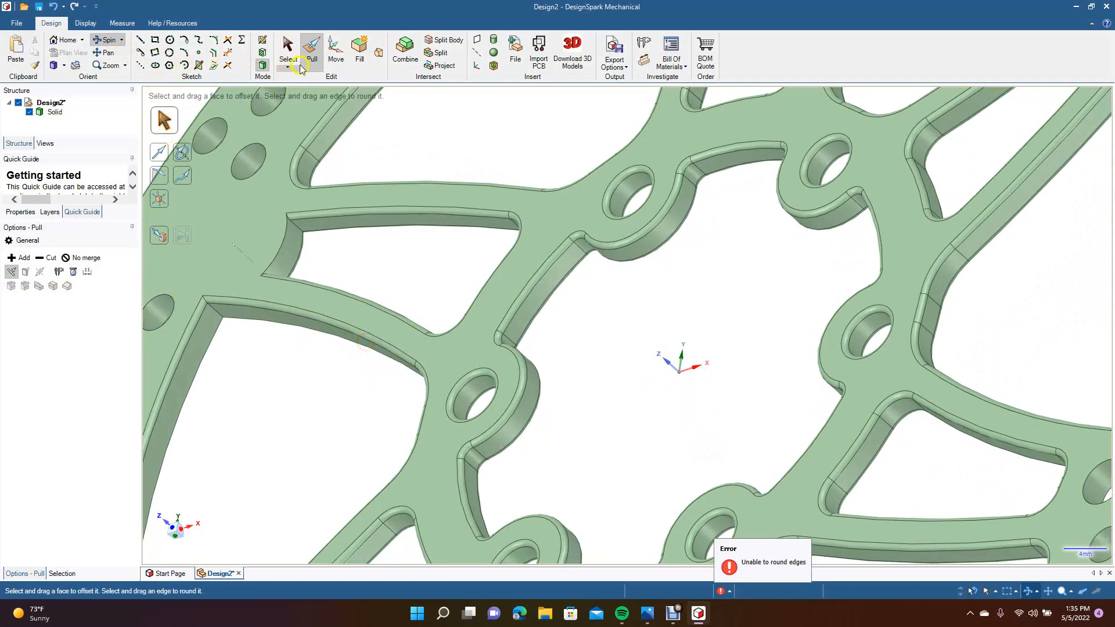
click(313, 50)
click(297, 228)
drag(297, 229, 264, 215)
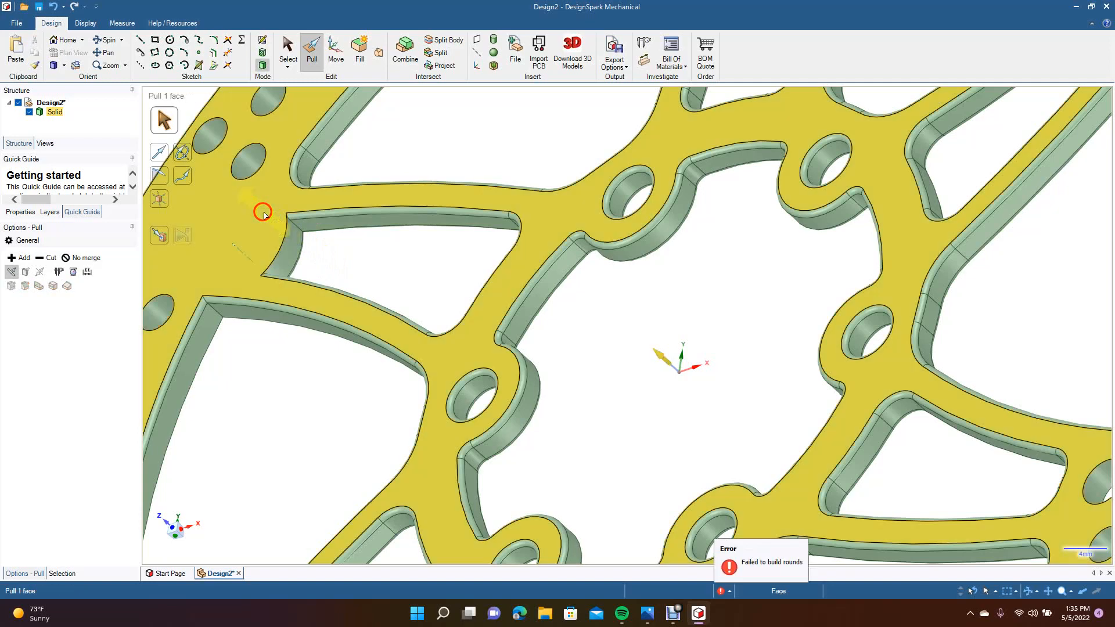
click(338, 253)
drag(339, 251, 263, 166)
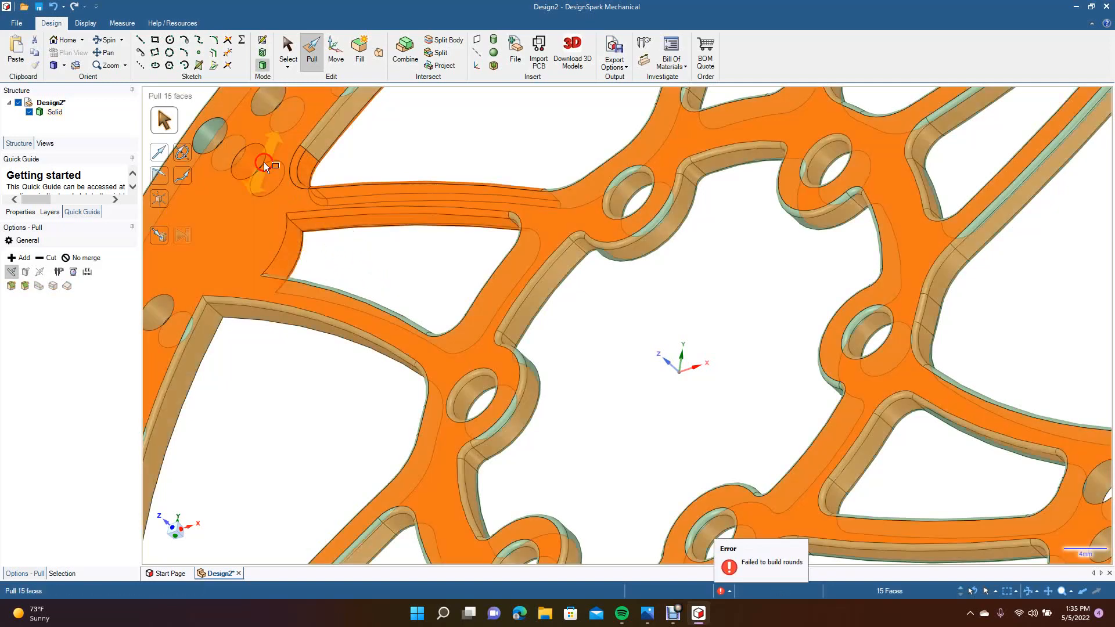
scroll(308, 235, down, 2)
scroll(272, 188, down, 2)
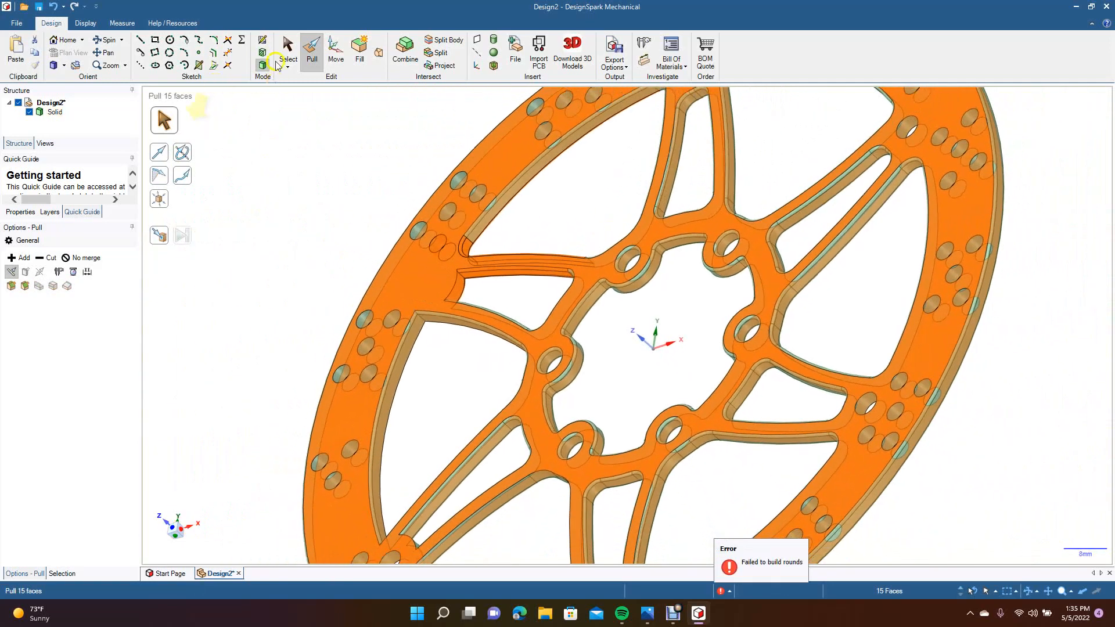
click(287, 52)
click(265, 175)
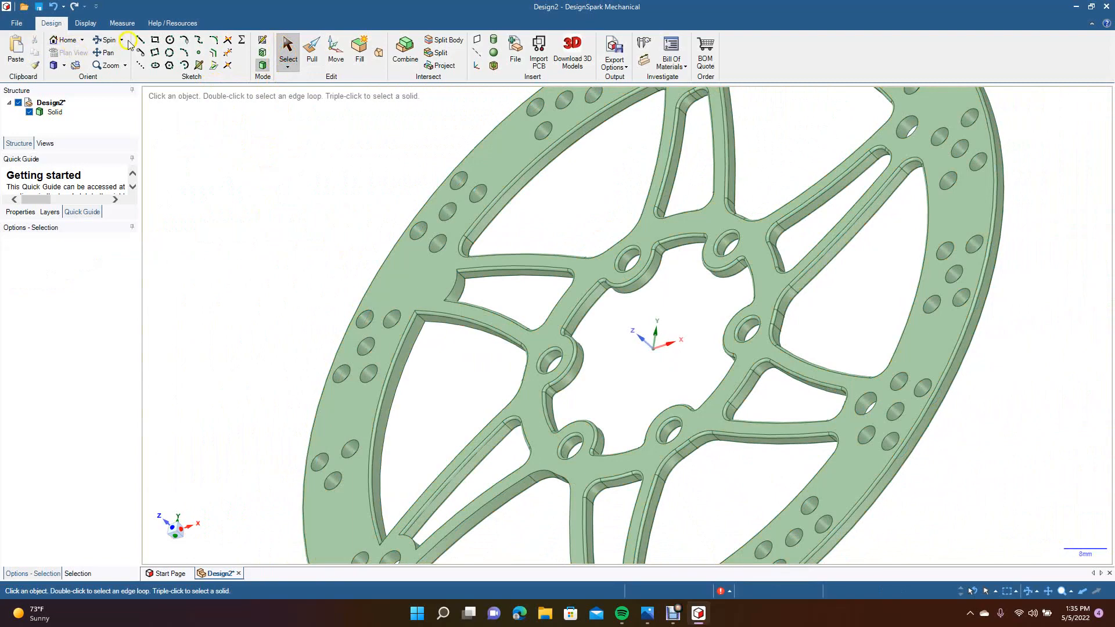
Step: Round both long edges of the curved outer end face of the narrow spoke opening with a 0.5 mm radius and clear the selection
drag(198, 174, 278, 154)
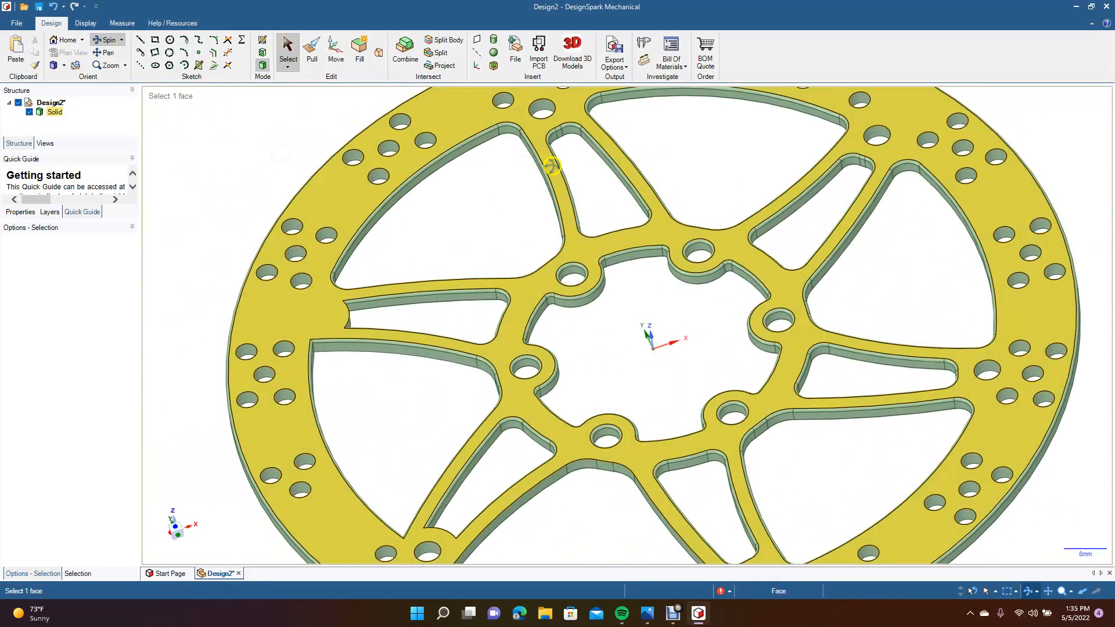
middle_drag(699, 412, 633, 489)
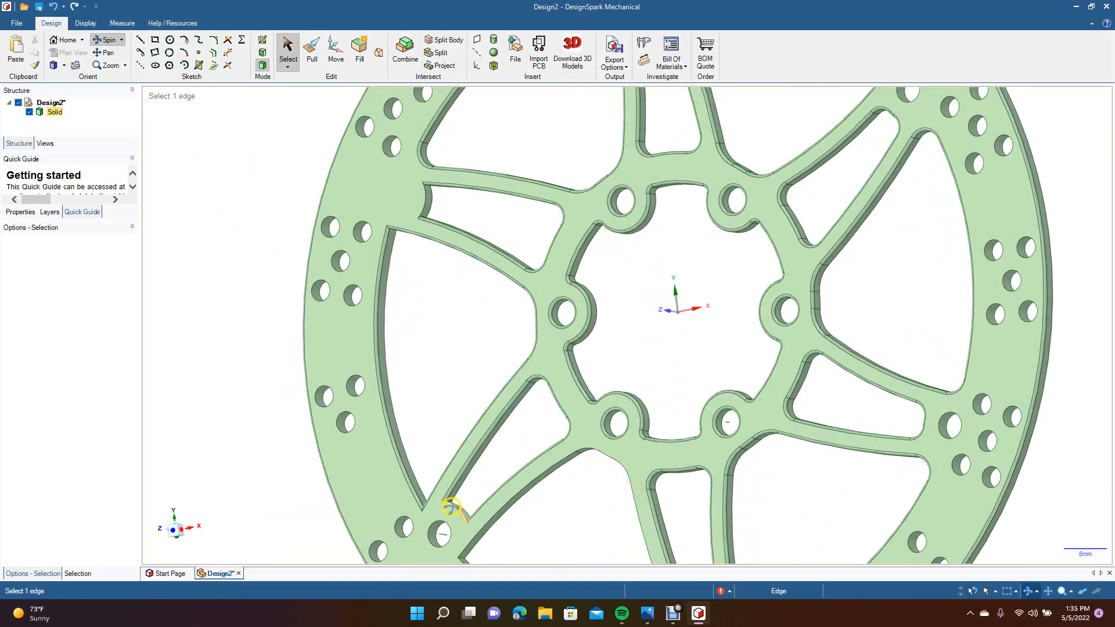
middle_drag(441, 433, 416, 416)
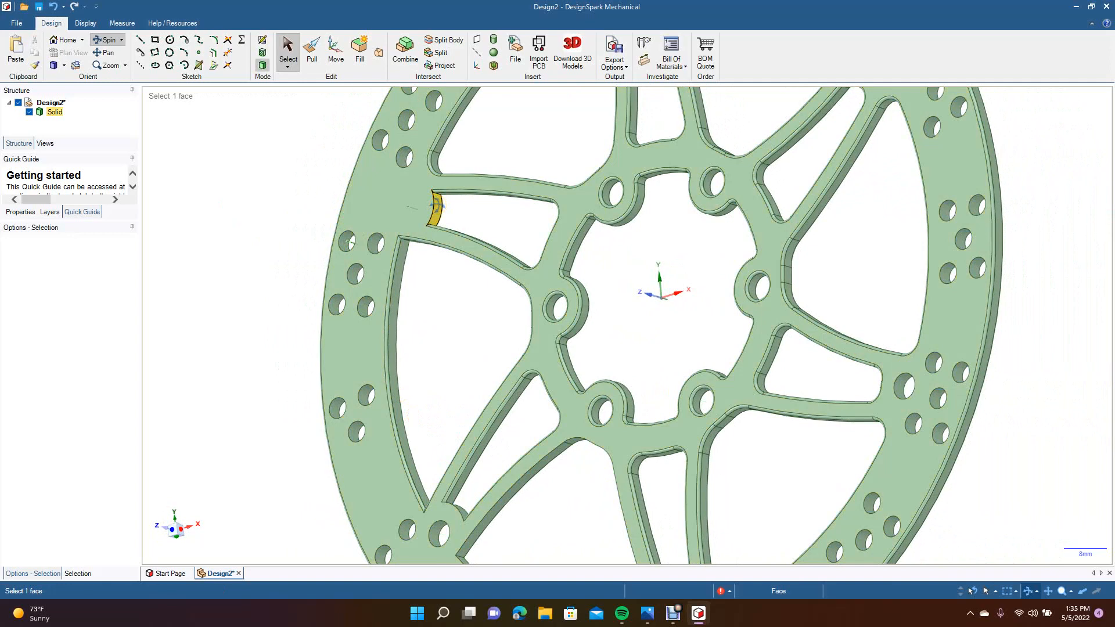
click(311, 51)
click(431, 218)
ctrl+click(442, 221)
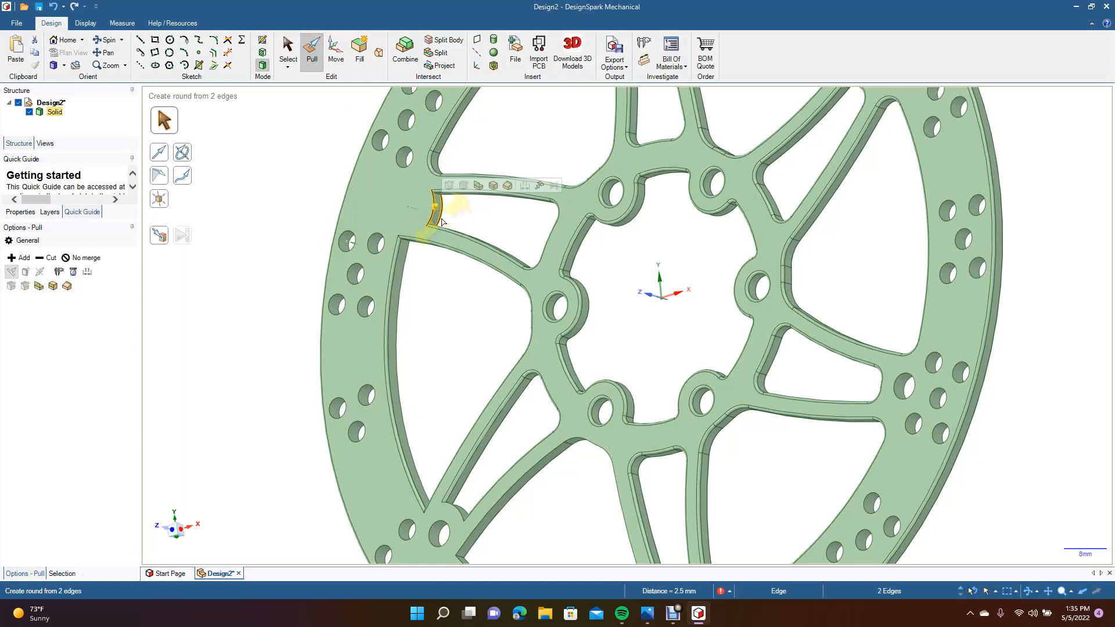
key(space)
text(0.5)
key(Return)
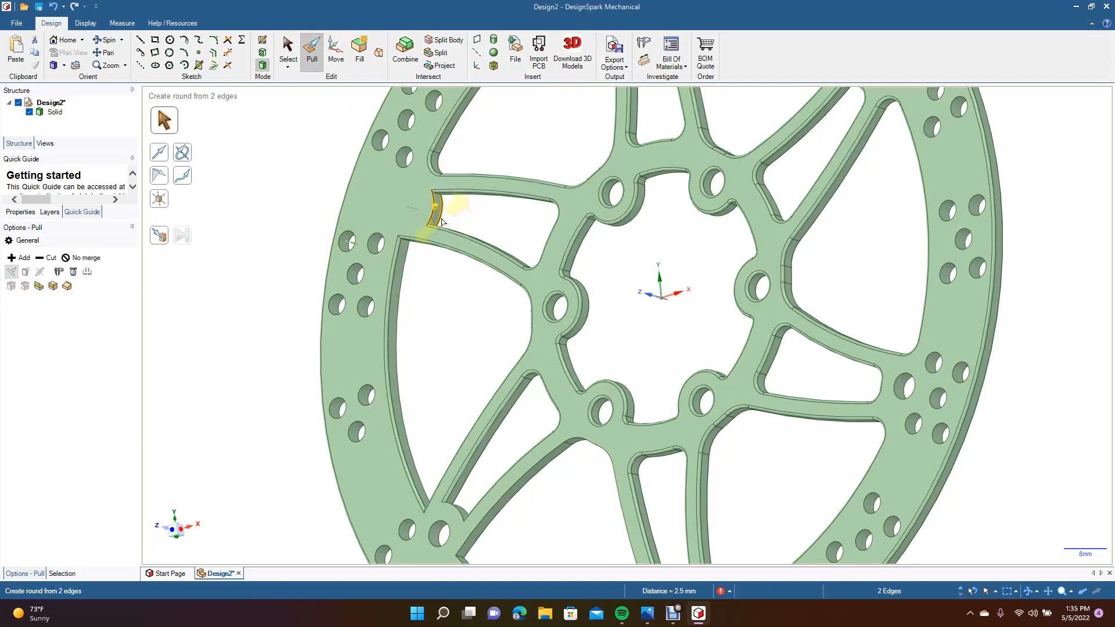
click(221, 169)
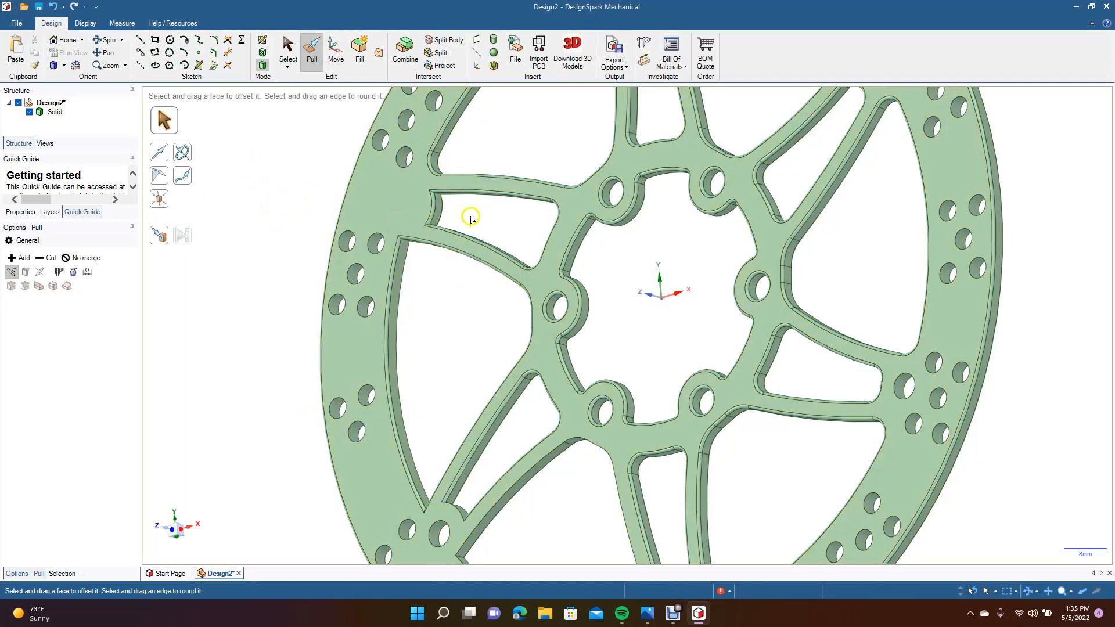
Step: Try to round the sharp corner edge of the large opening where the outer ring meets the spoke
scroll(471, 218, up, 7)
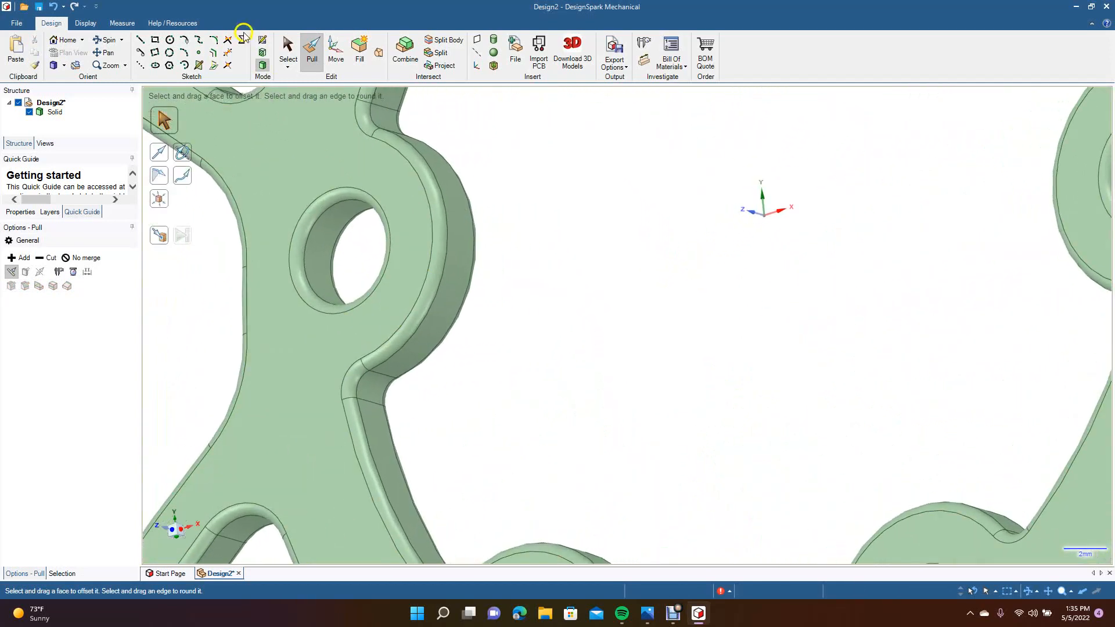
click(105, 54)
drag(418, 364, 901, 624)
drag(500, 296, 823, 281)
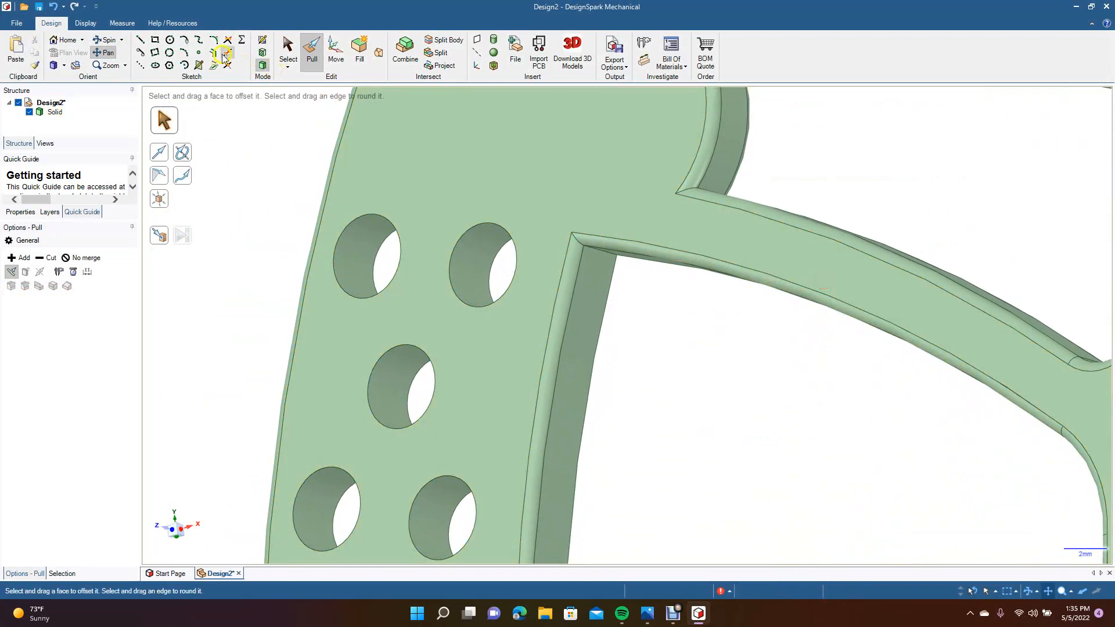
click(105, 39)
drag(646, 482, 660, 416)
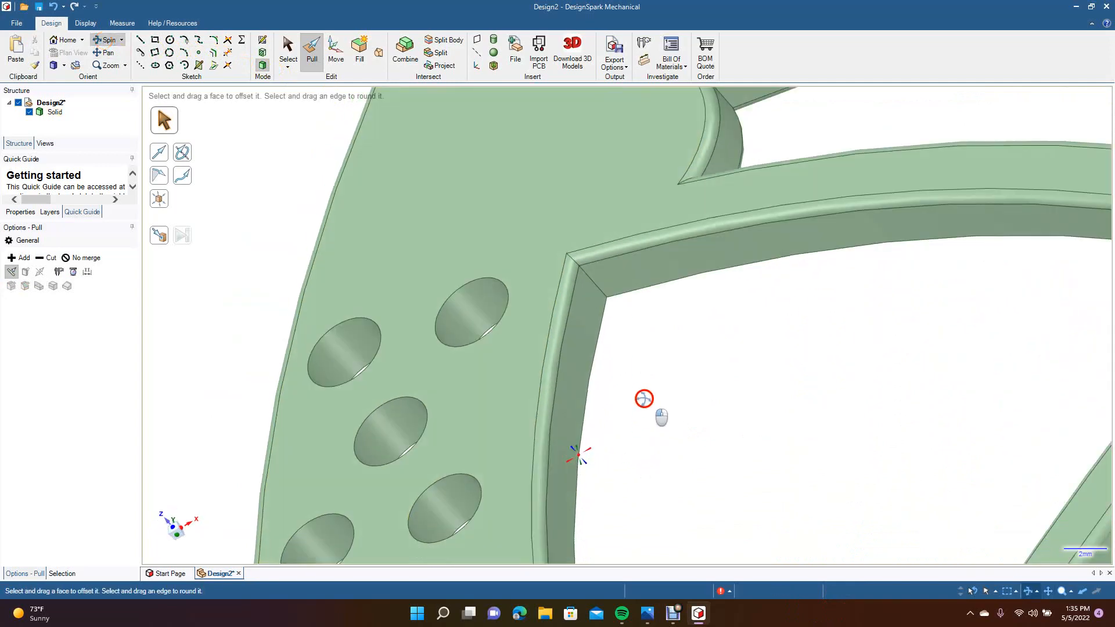
click(319, 45)
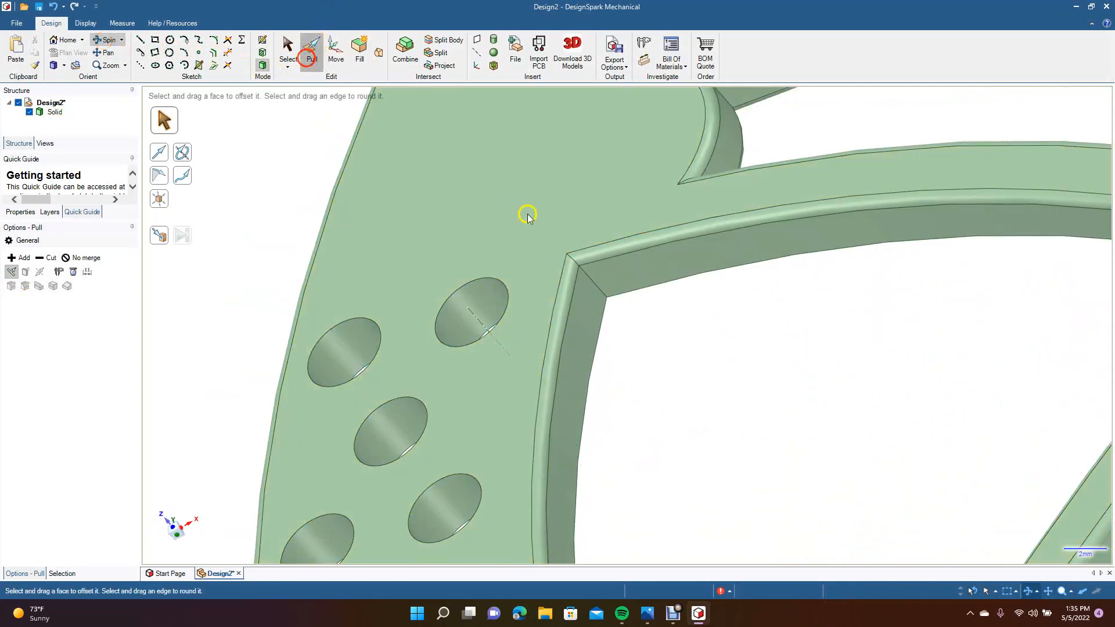
click(581, 265)
drag(589, 274, 493, 204)
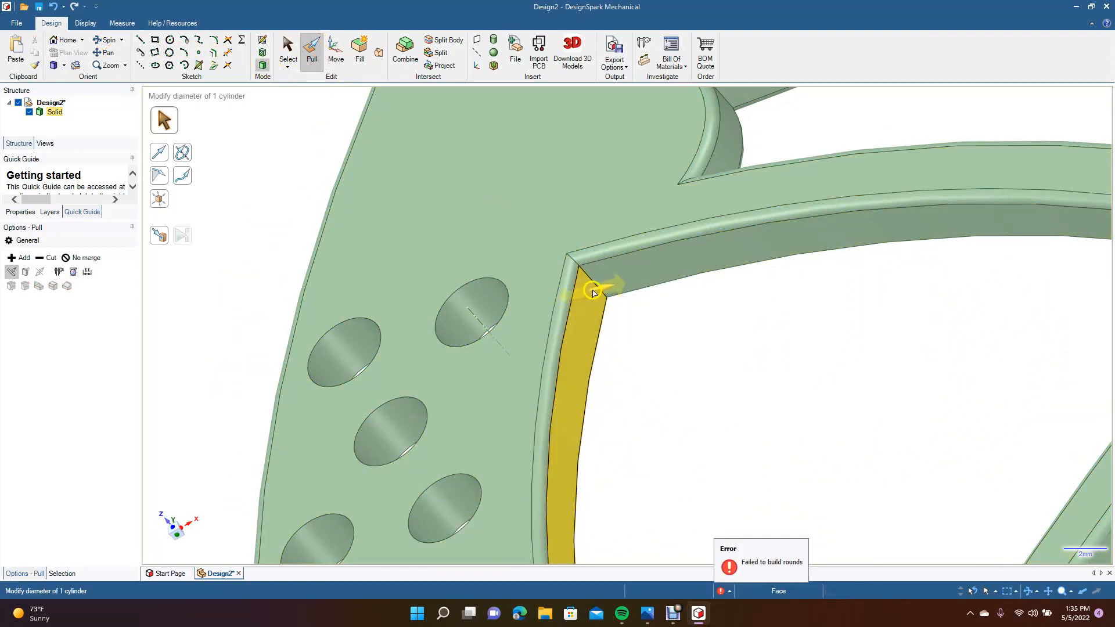
Step: Retry the round on the corner edge where the large opening's outer arc meets the spoke, and clear the selection
click(596, 287)
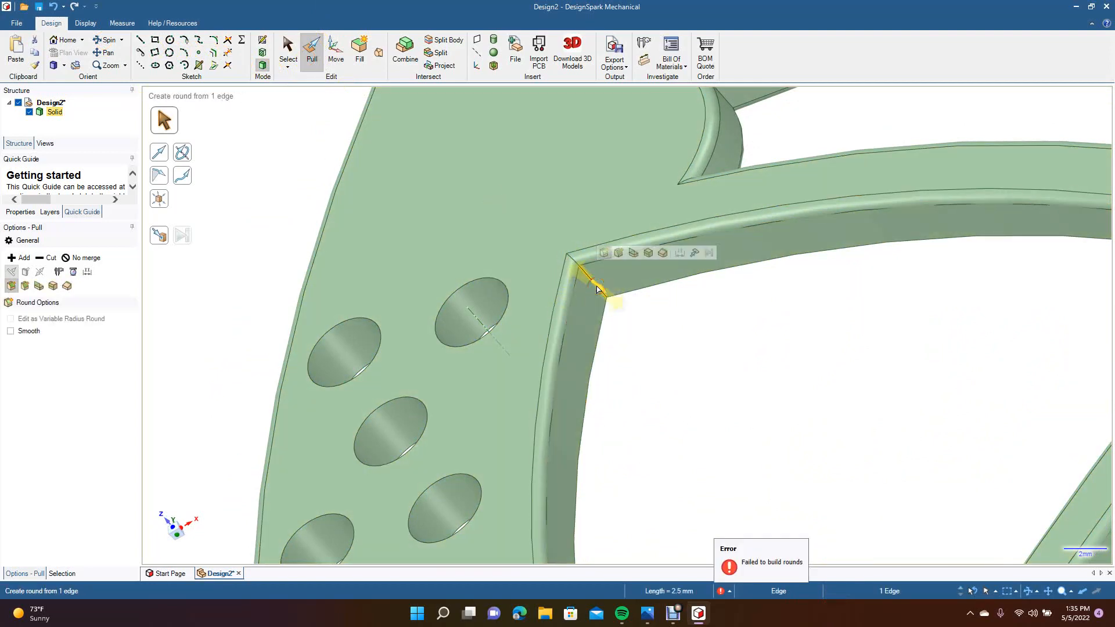
click(641, 334)
click(593, 270)
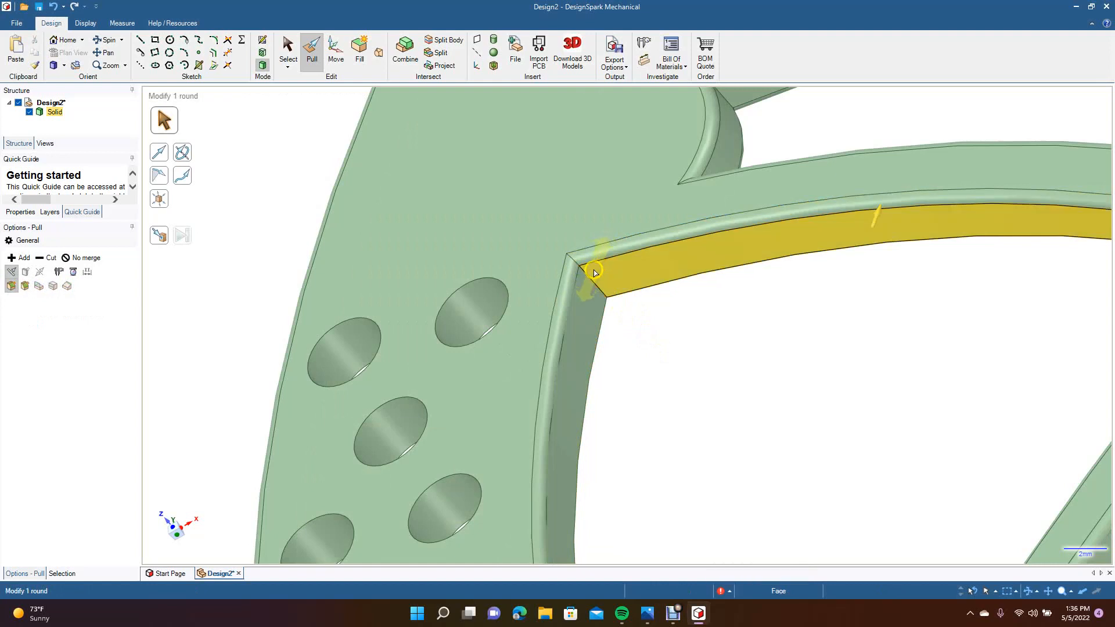
click(588, 274)
drag(588, 276, 690, 419)
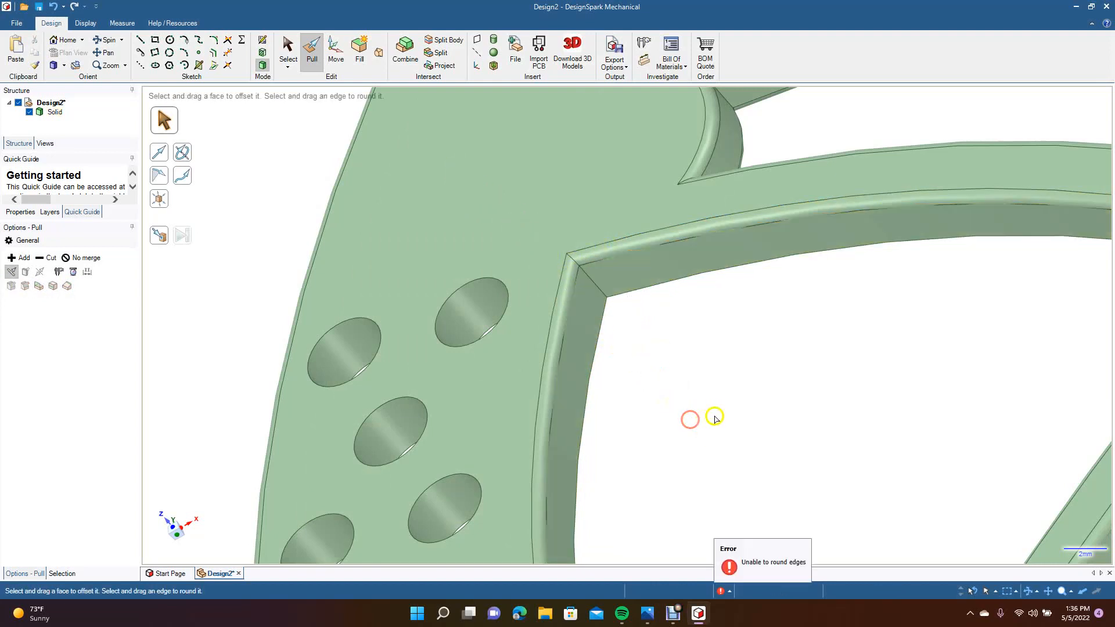
click(538, 447)
scroll(537, 445, down, 8)
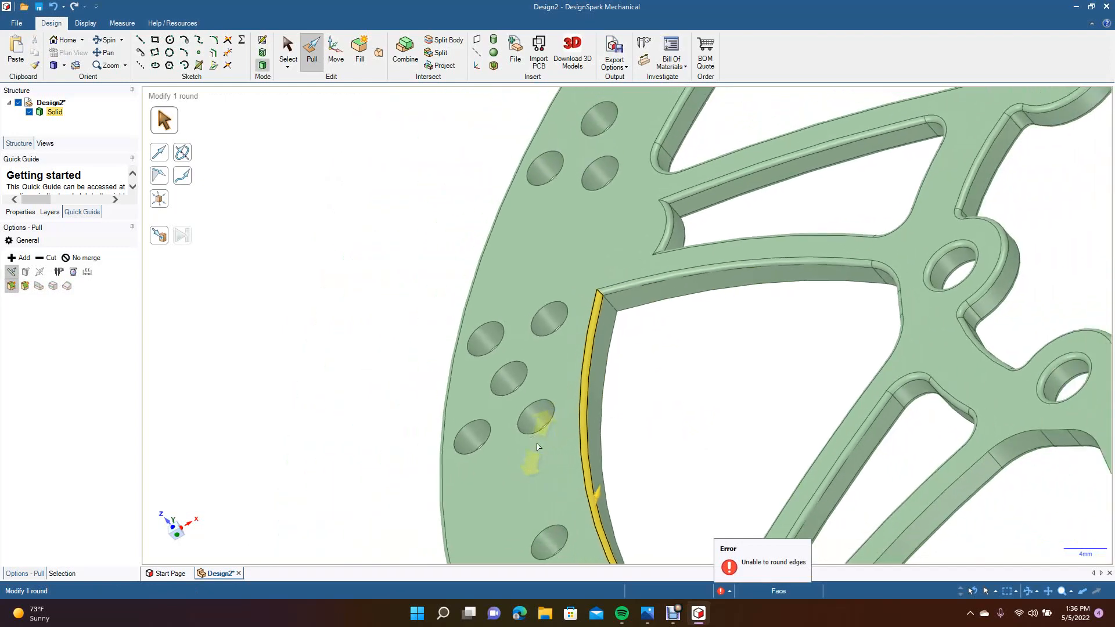
scroll(537, 446, down, 4)
click(453, 354)
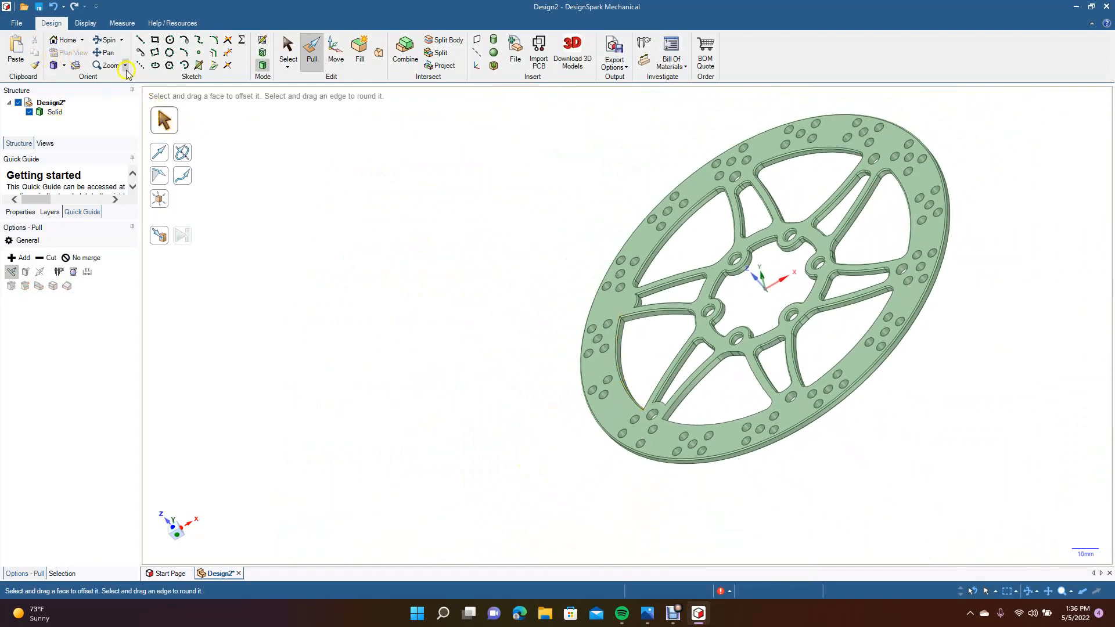
Step: Try to pull a round onto the large opening's sharp corner from the Top view
click(64, 68)
click(78, 105)
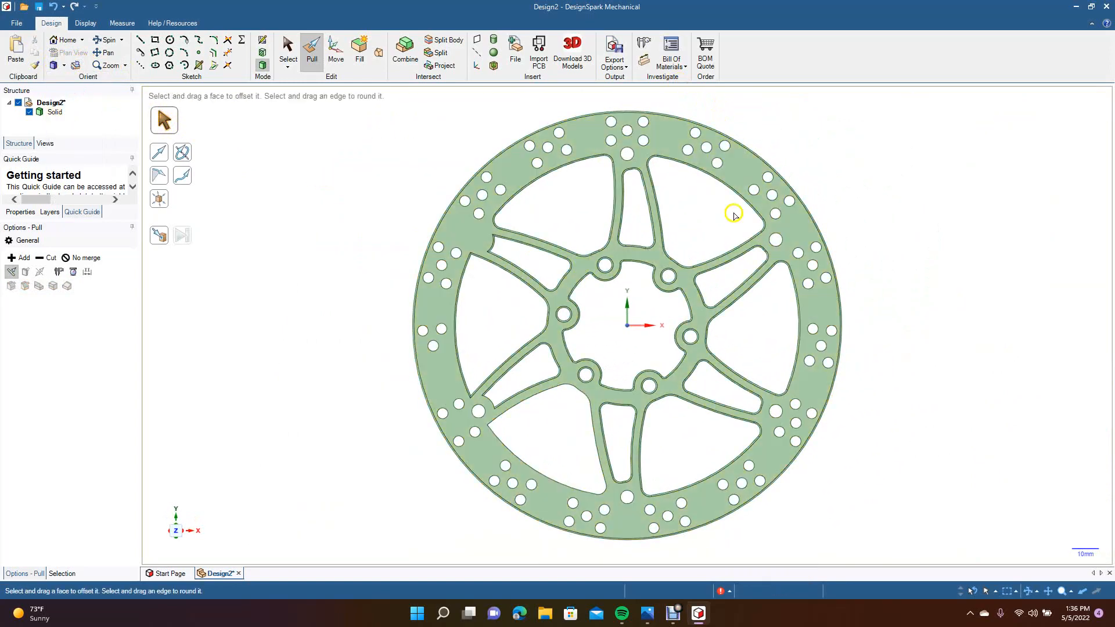
click(641, 430)
drag(642, 430, 493, 428)
click(469, 261)
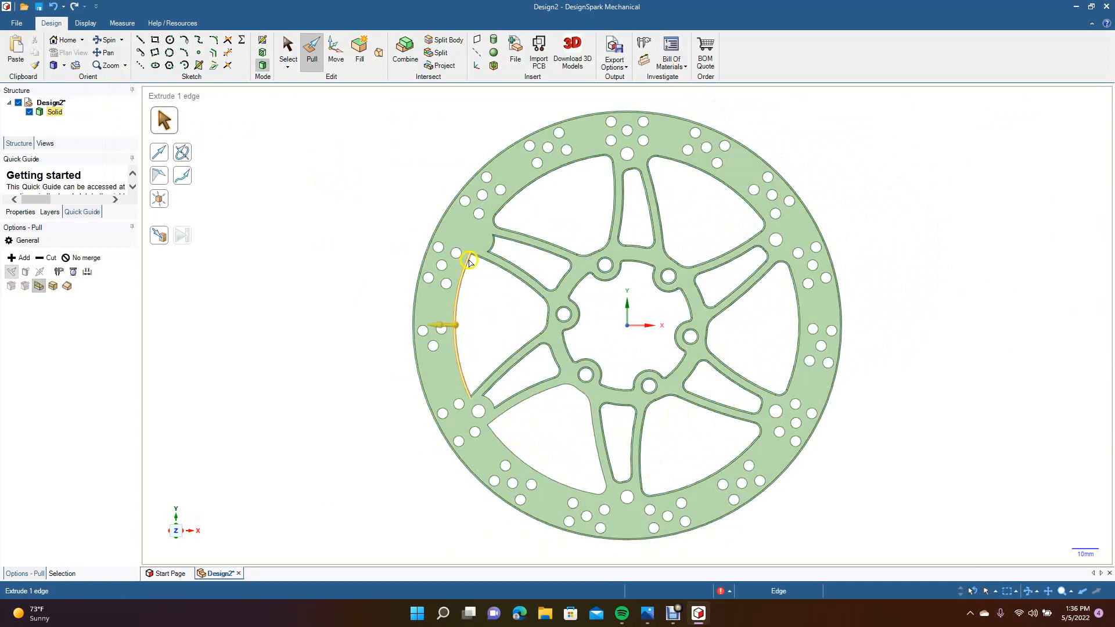
drag(472, 258, 505, 255)
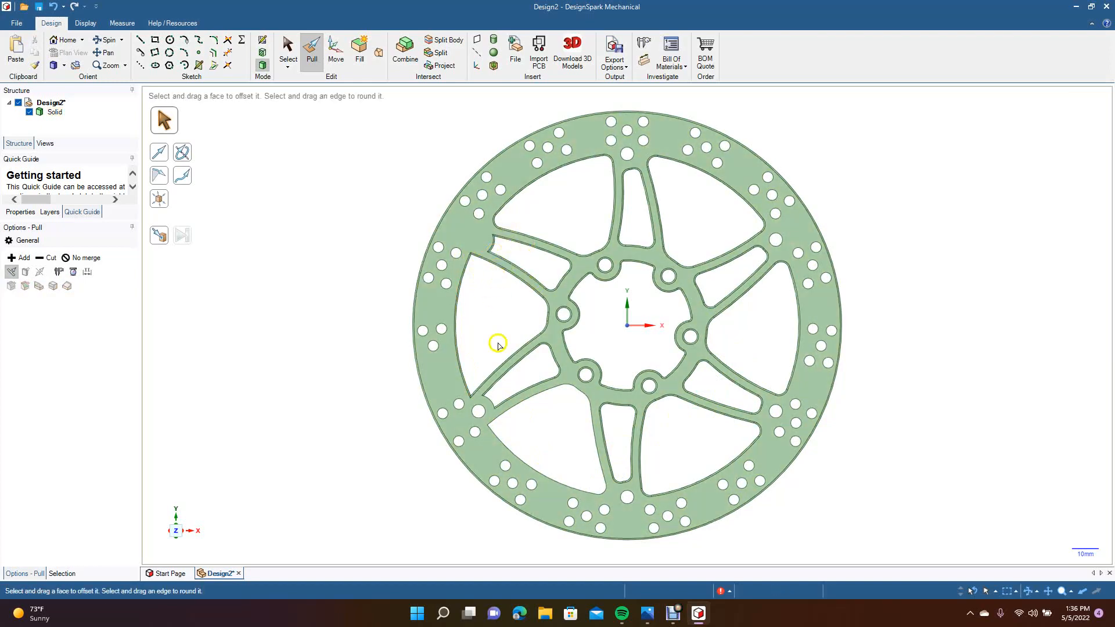
drag(454, 405, 456, 406)
drag(352, 302, 302, 276)
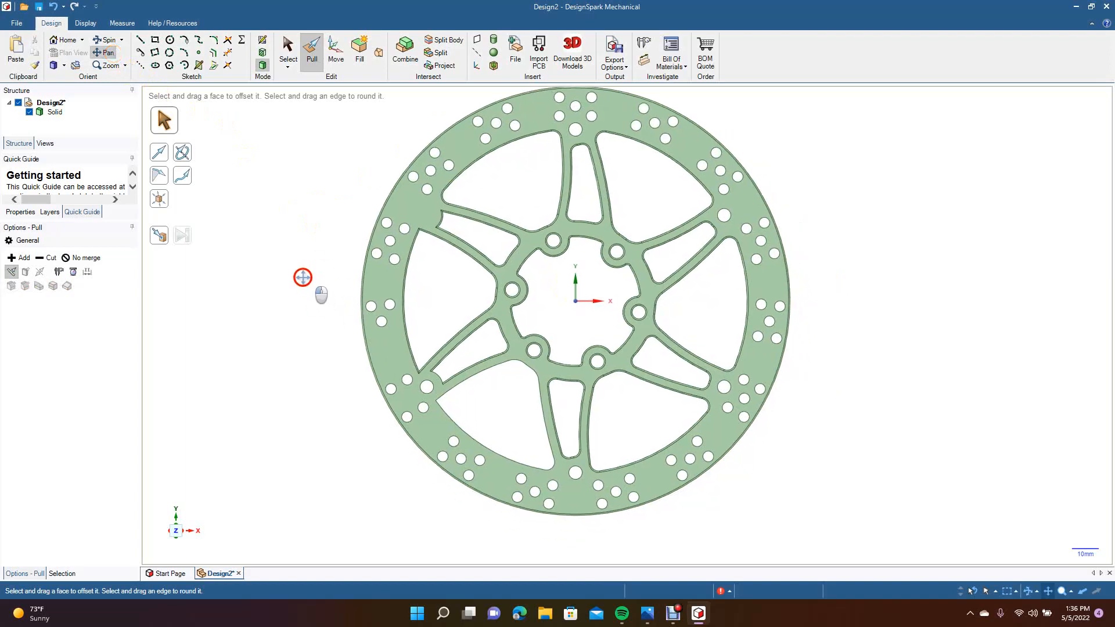
Step: Try to round the short edge at the large opening's corner together with its adjoining corner edge from a tilted view
click(107, 38)
drag(305, 243, 265, 181)
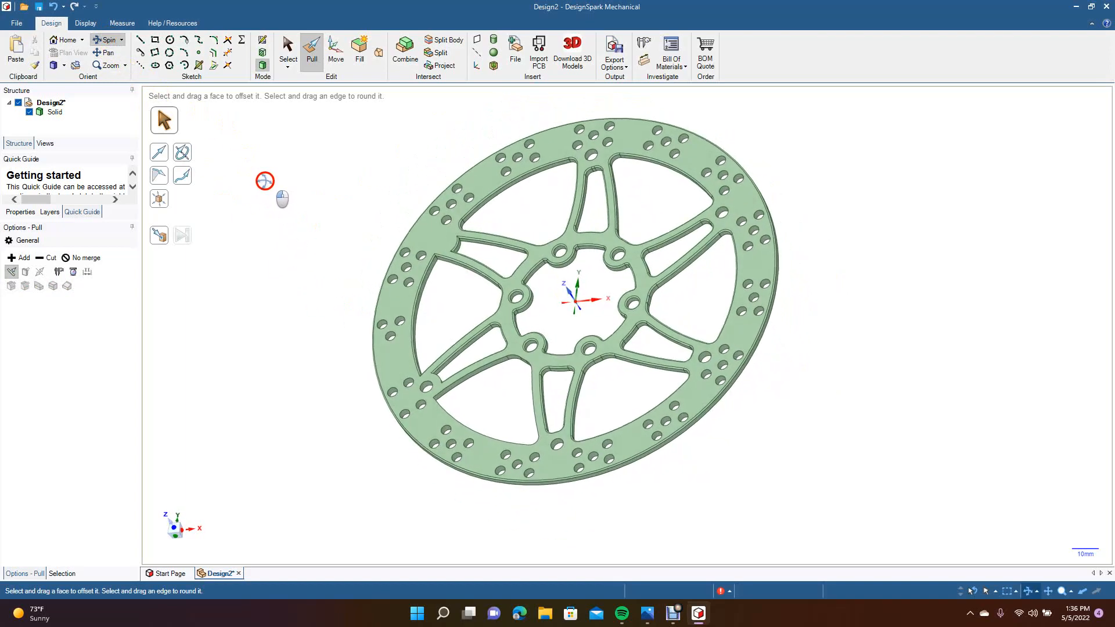
scroll(384, 235, up, 5)
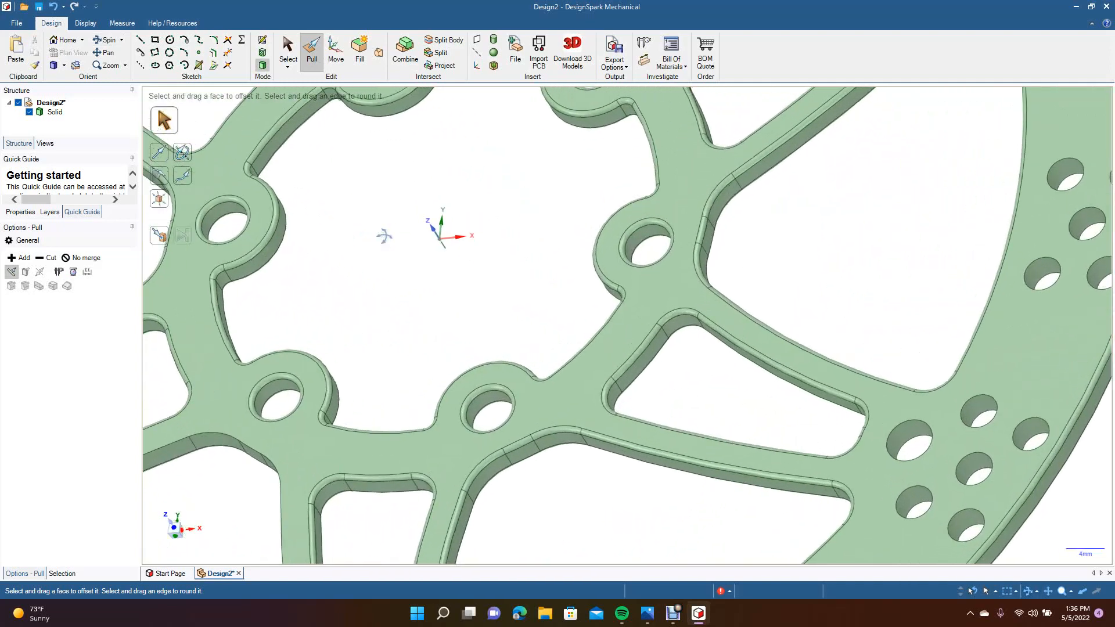
click(104, 52)
drag(247, 188, 723, 363)
click(312, 51)
click(350, 221)
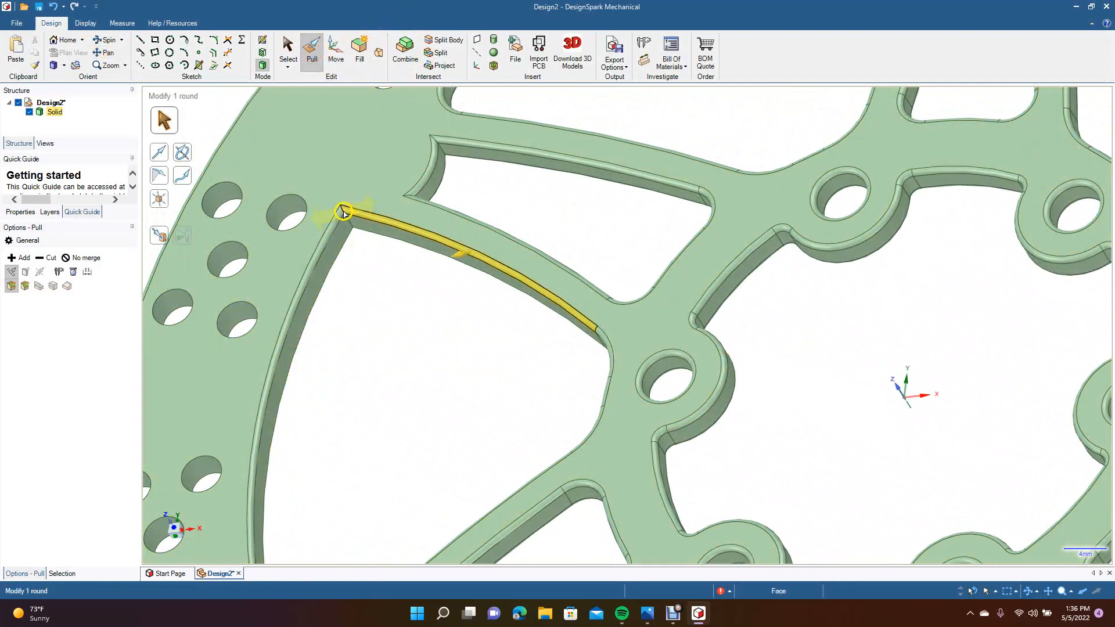
click(343, 213)
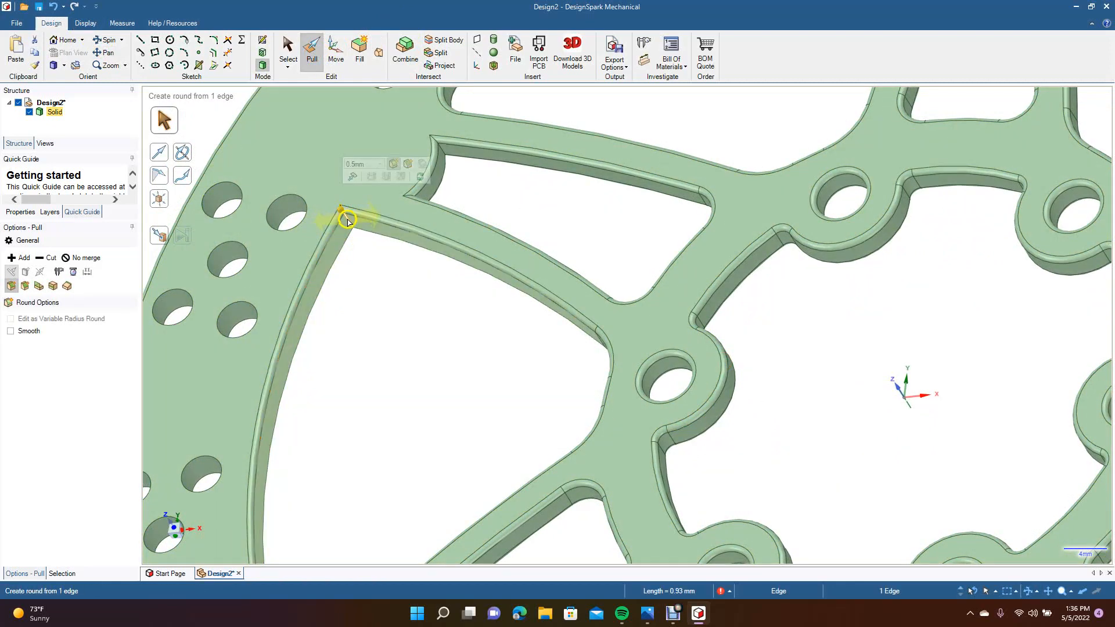
ctrl+click(349, 219)
drag(321, 219, 426, 308)
click(416, 300)
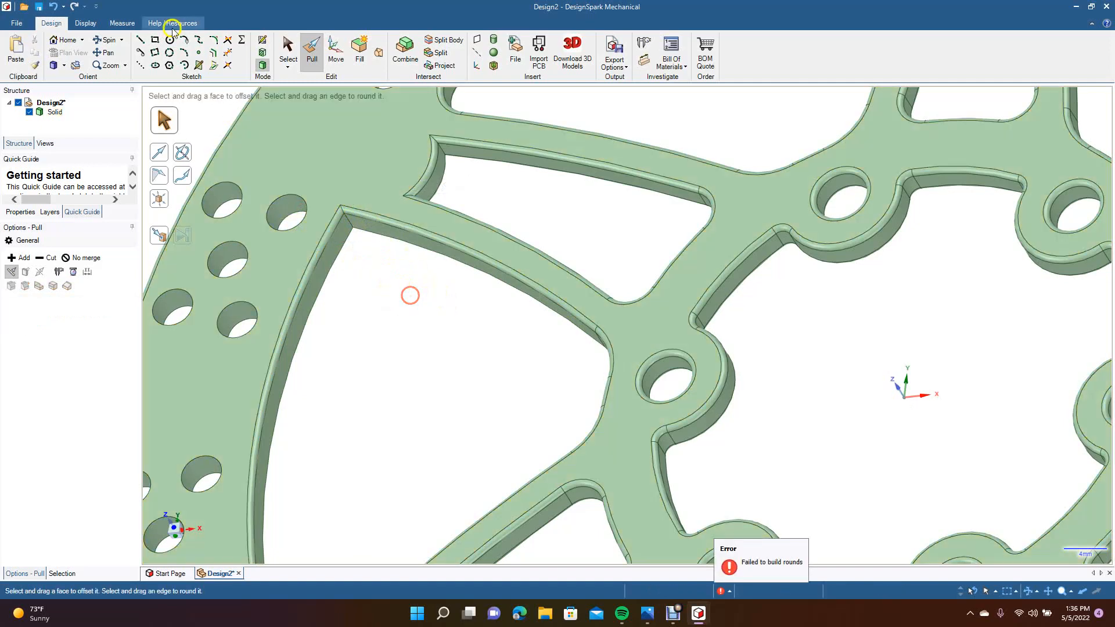
Step: Try to round the sharp corner edge at the curved outer end of the narrow spoke opening, and clear the selection
click(112, 40)
mouse_move(490, 428)
mouse_down()
mouse_move(382, 336)
mouse_move(525, 431)
mouse_move(477, 426)
mouse_up()
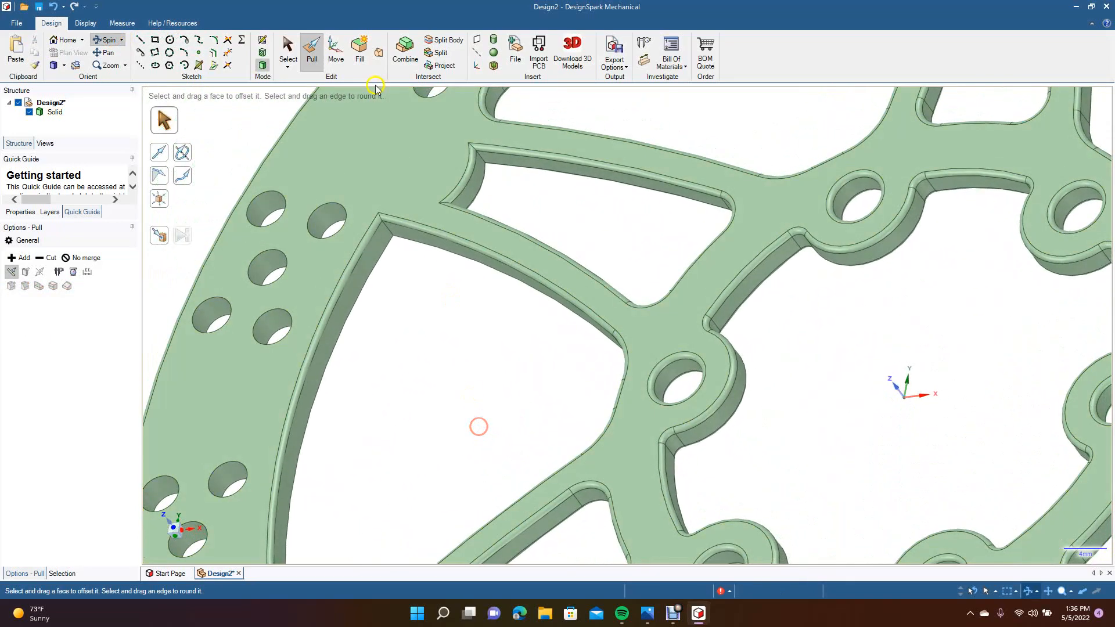
click(481, 160)
drag(481, 160, 574, 221)
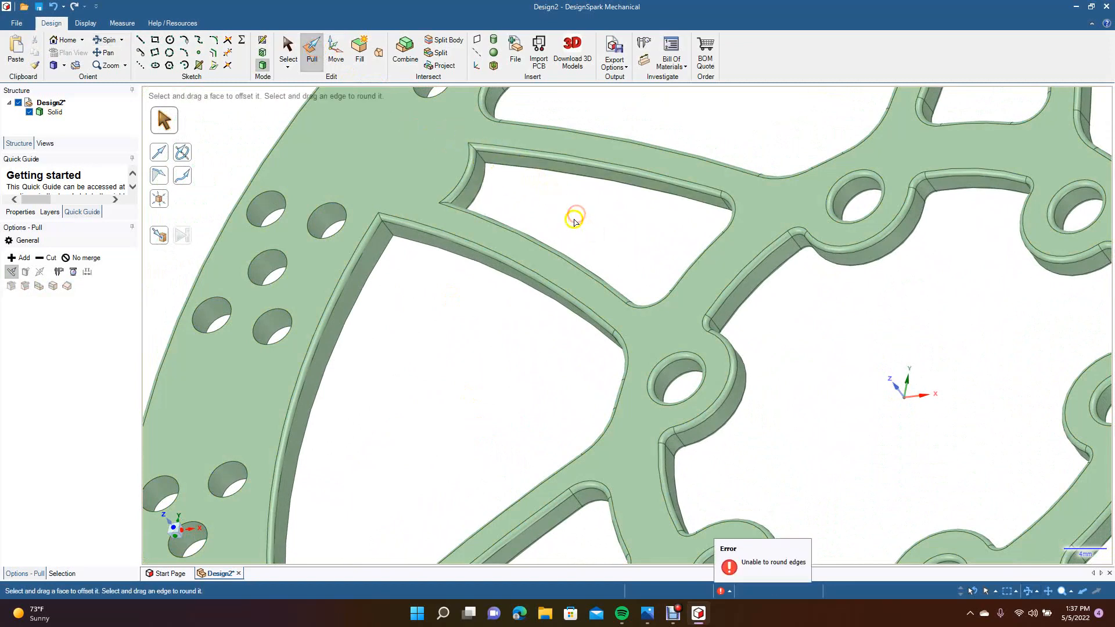
click(466, 227)
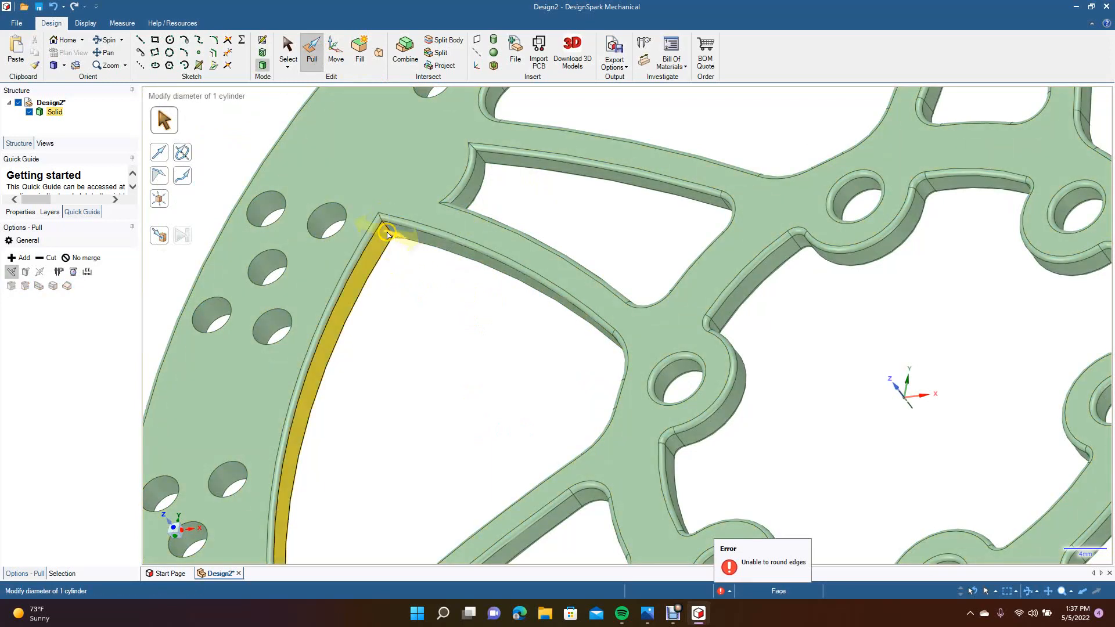
scroll(460, 308, down, 10)
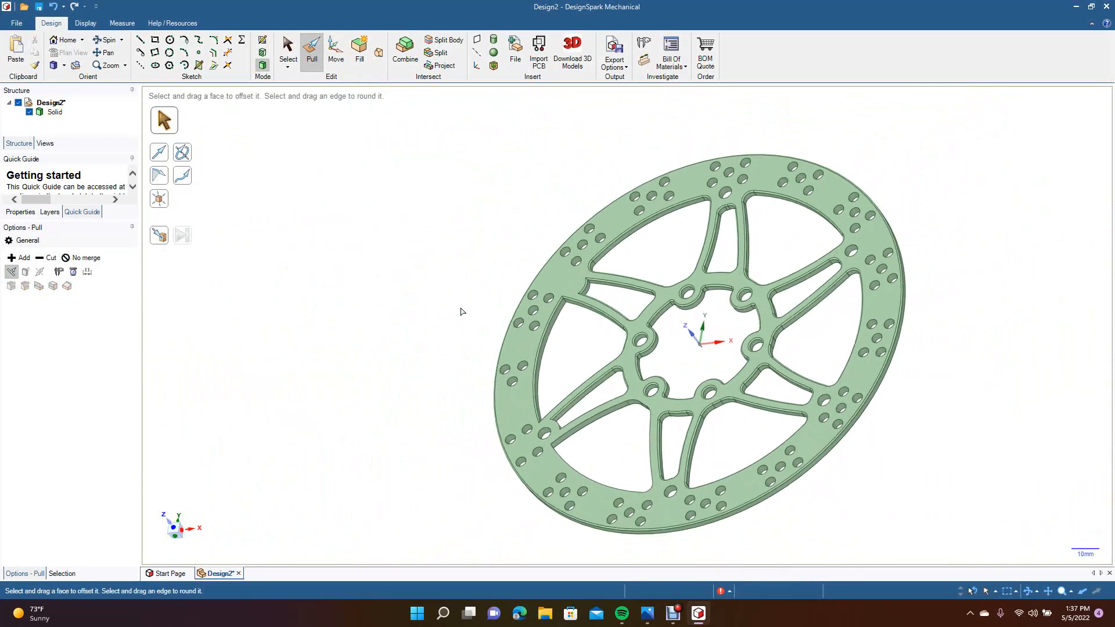
Step: Undo the recent edits back through the narrow opening's end rounds, both outer rim rounds and the deletion of the extra surface
click(63, 66)
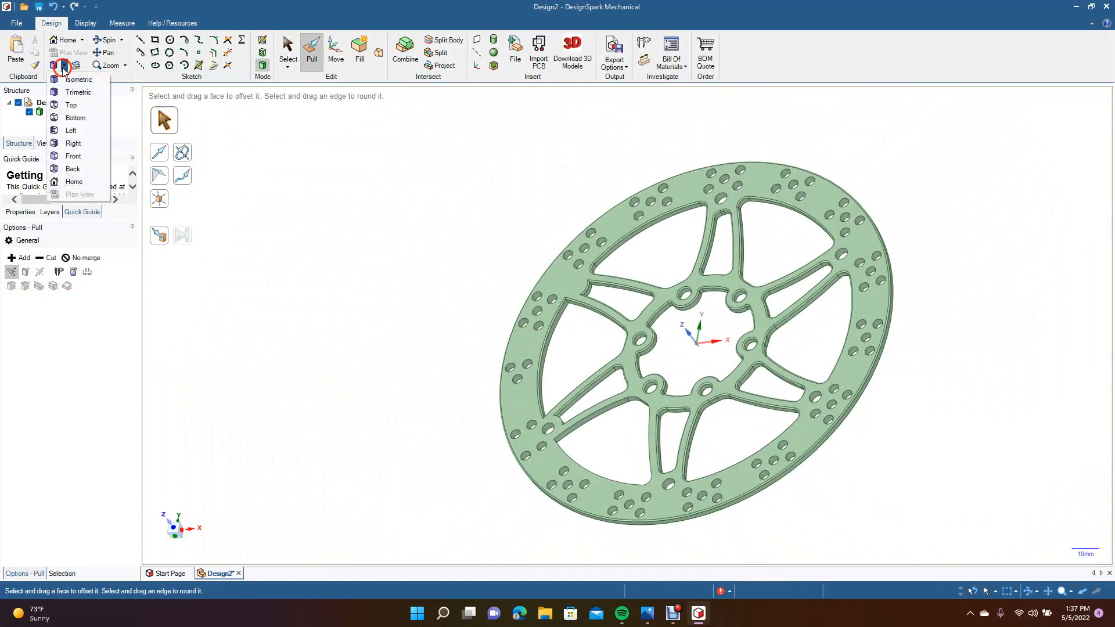
click(74, 98)
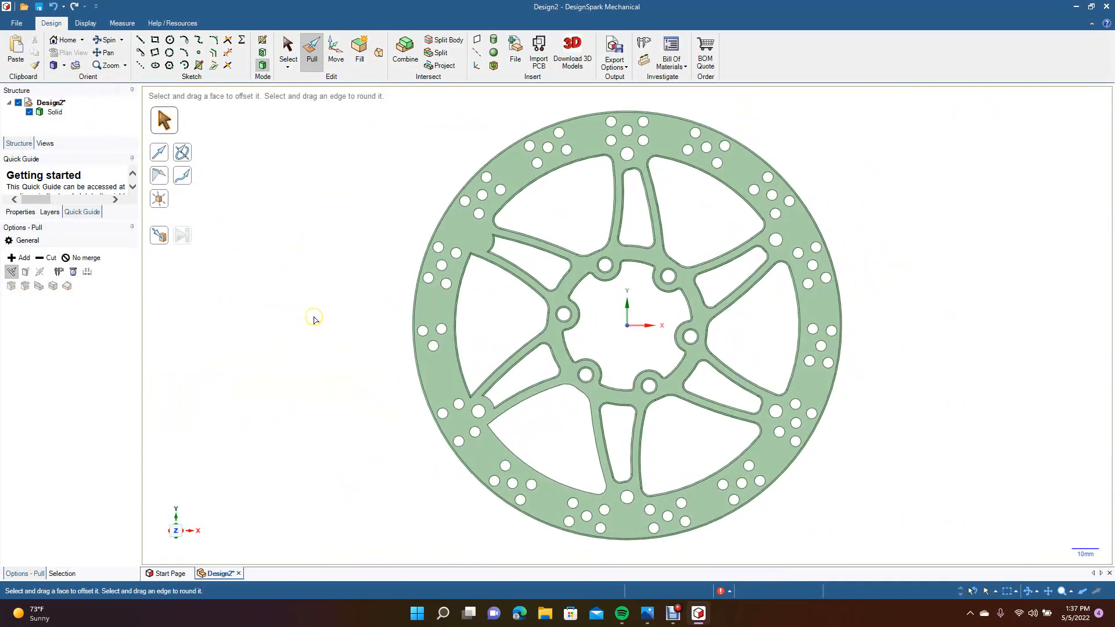
key(Left)
key(ctrl+z)
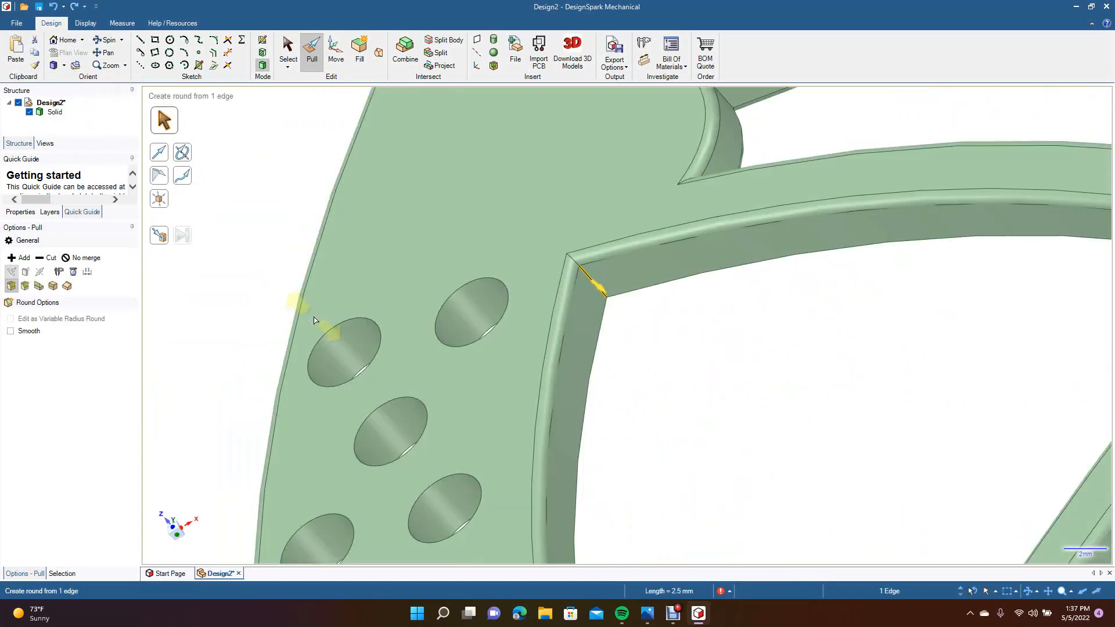
key(ctrl+z)
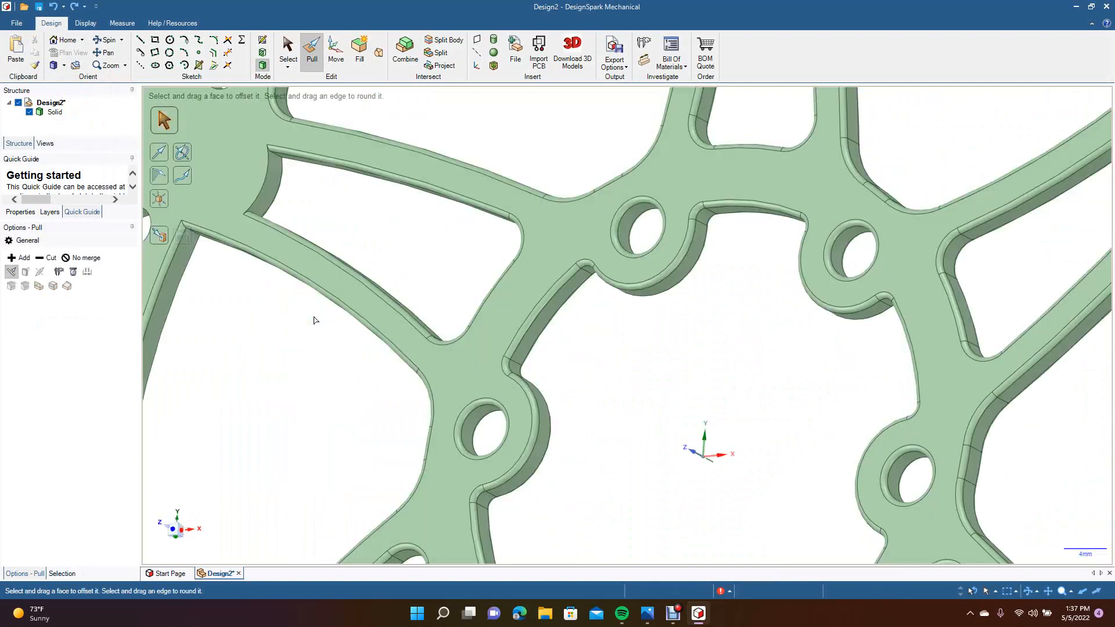
key(ctrl+z)
key(ctrl+z)
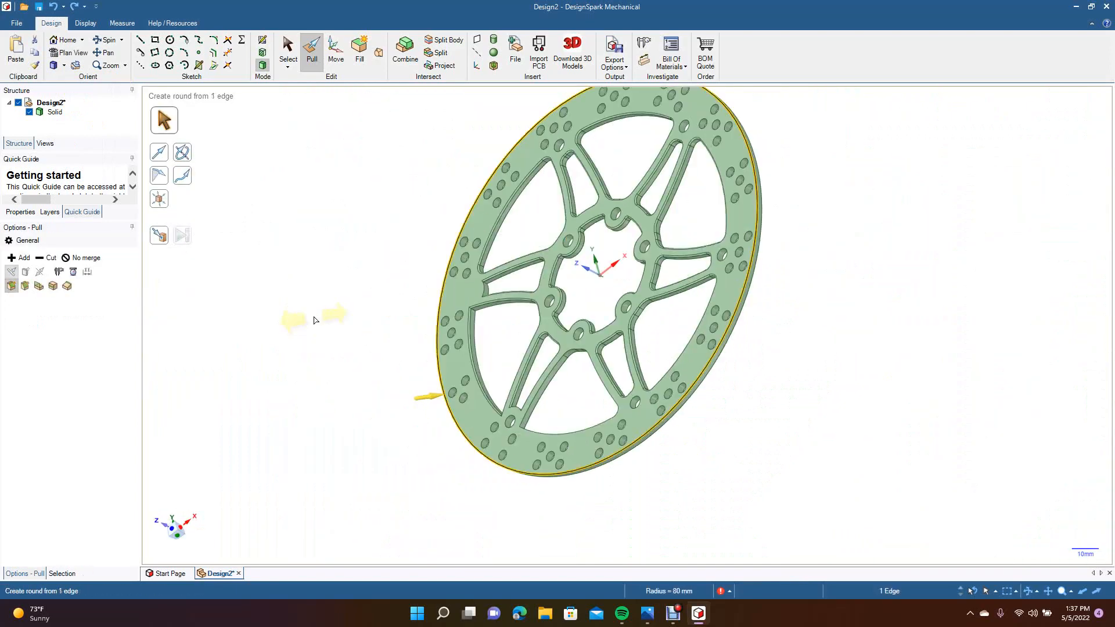
key(ctrl+z)
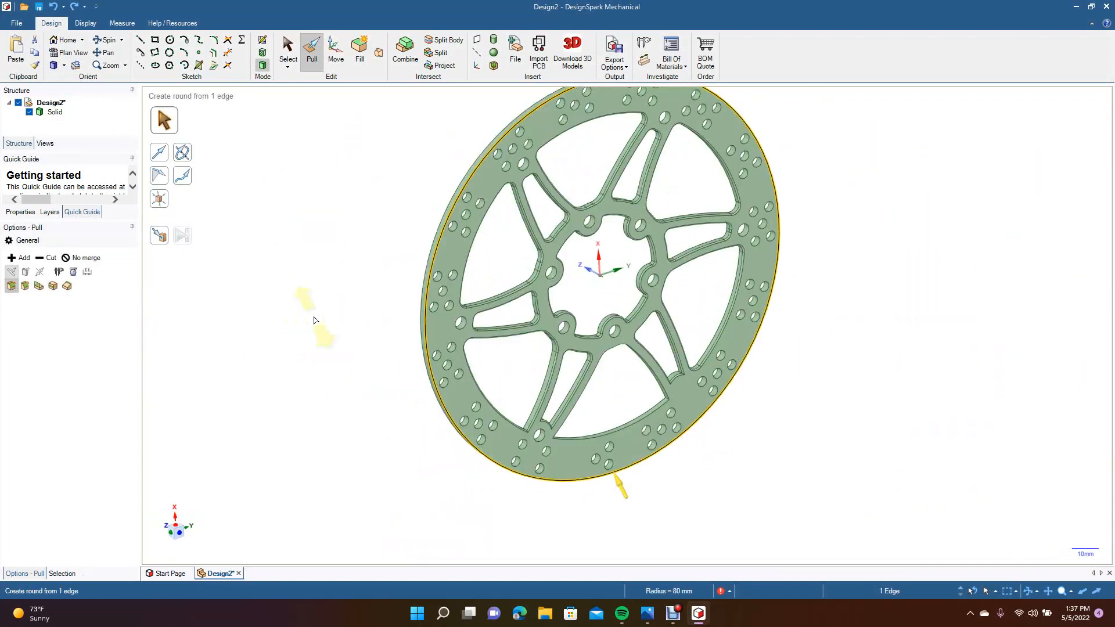
key(ctrl+z)
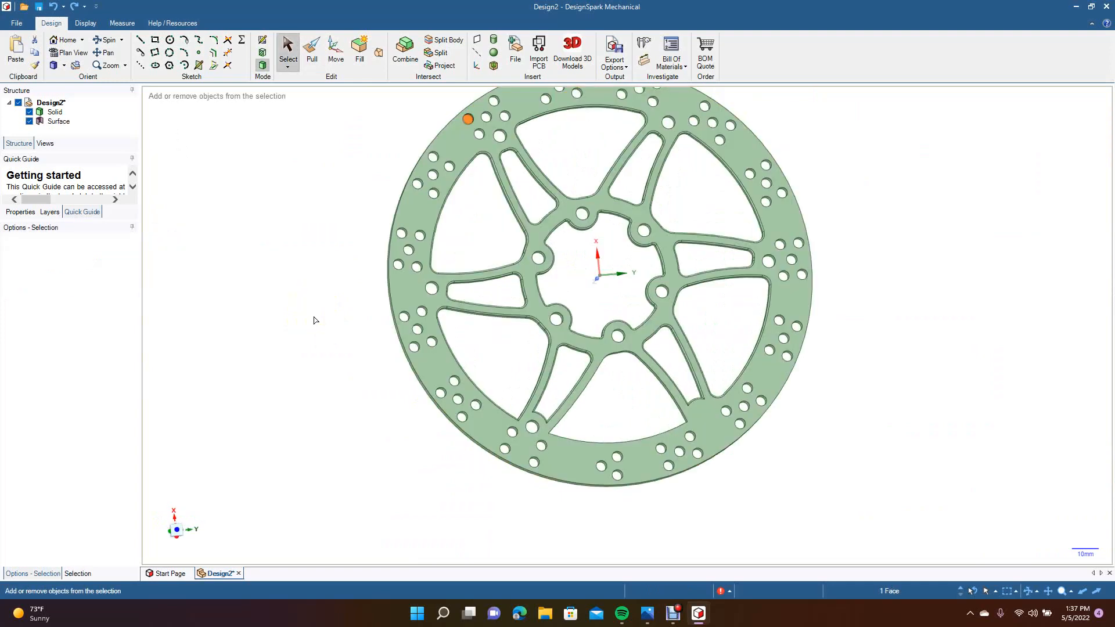
Step: Undo the edge rounds on the inner ring and all the spoke openings
key(ctrl+z)
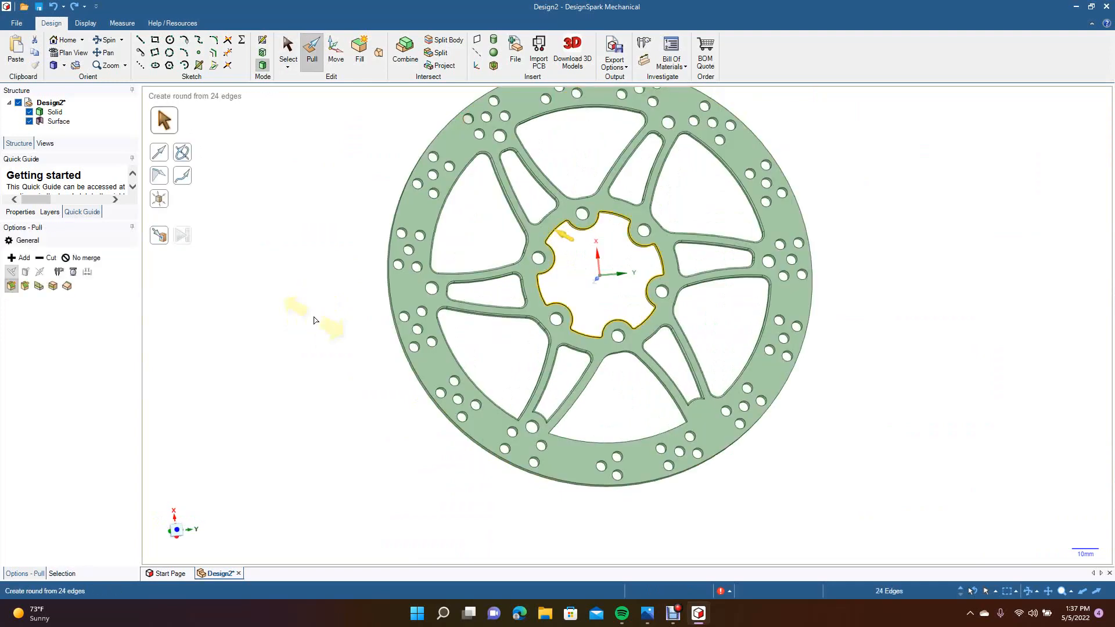
key(ctrl+z)
key(ctrl+z)
key(ctrl+z)
key(ctrl+z)
key(ctrl+z)
key(ctrl+z)
key(ctrl+z)
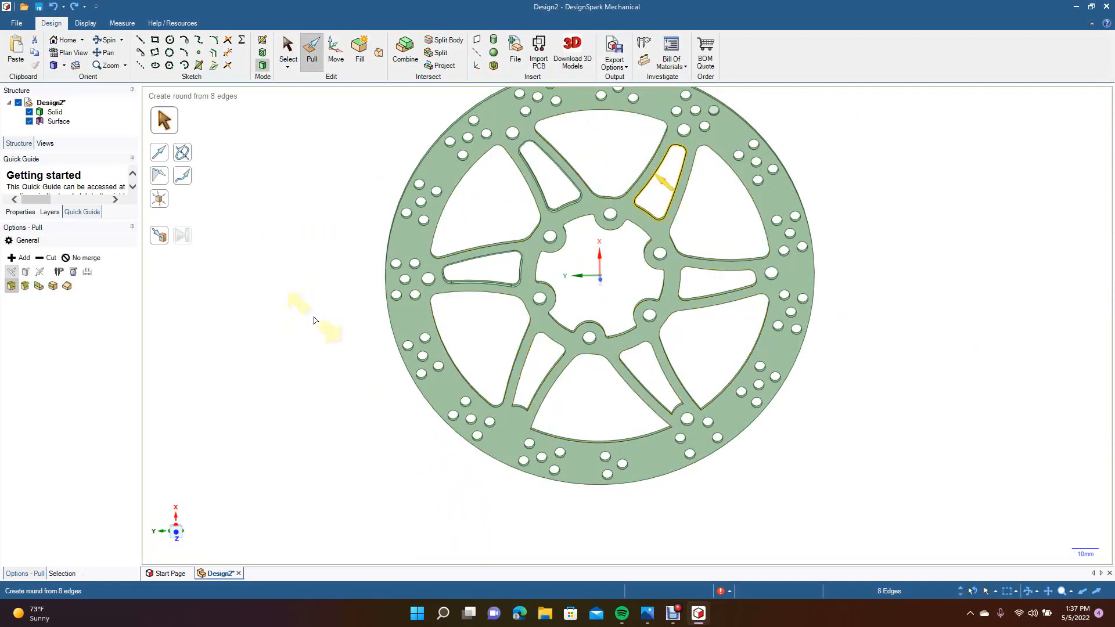
key(ctrl+z)
key(ctrl+z)
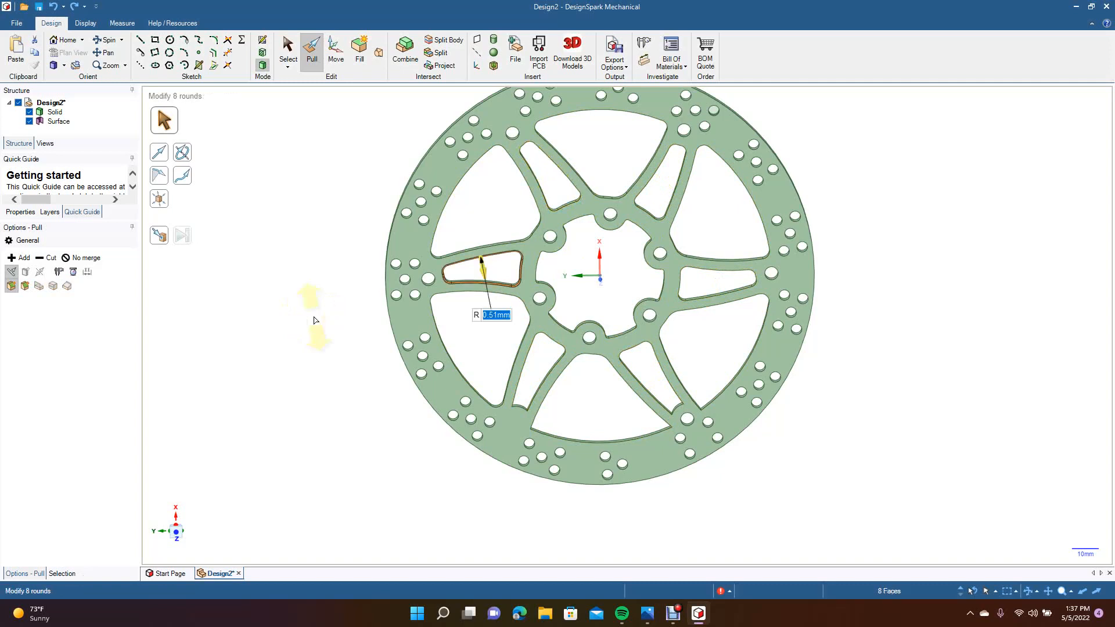
key(ctrl+z)
key(ctrl+z)
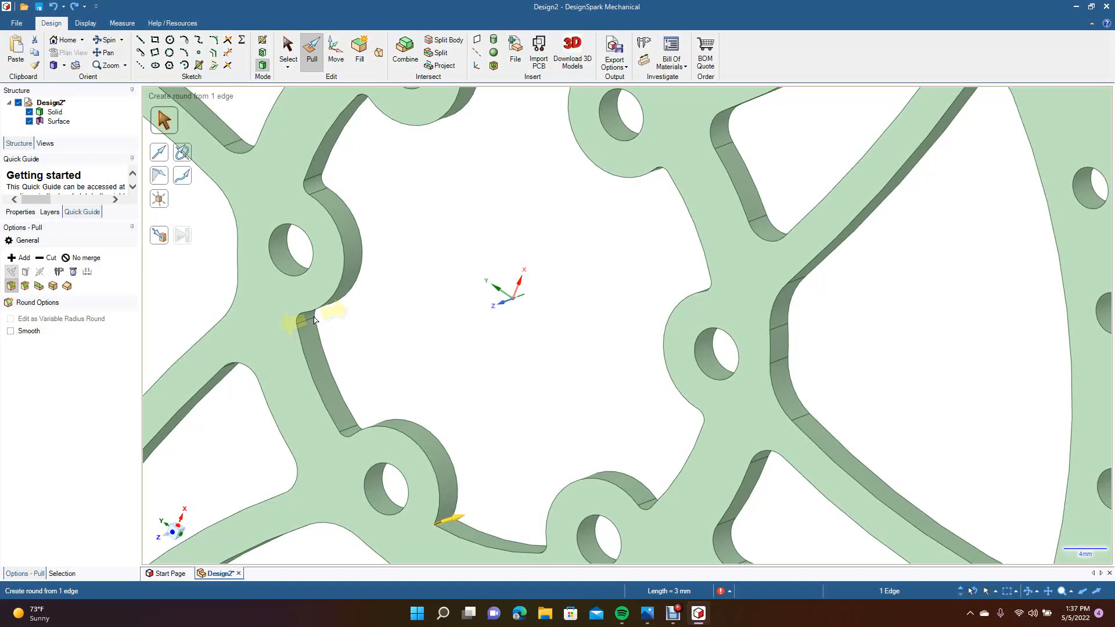
Step: Examine the disc's inner ring and spoke openings from several tilted views for corners without a round
scroll(315, 319, down, 3)
scroll(314, 319, down, 3)
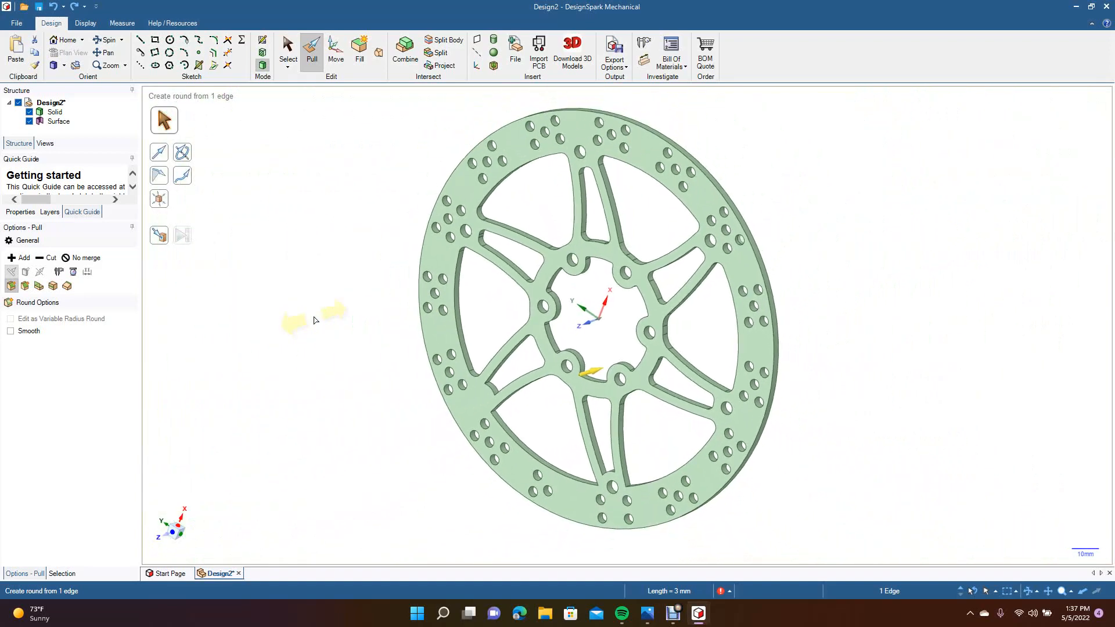
click(107, 39)
middle_drag(537, 512, 509, 511)
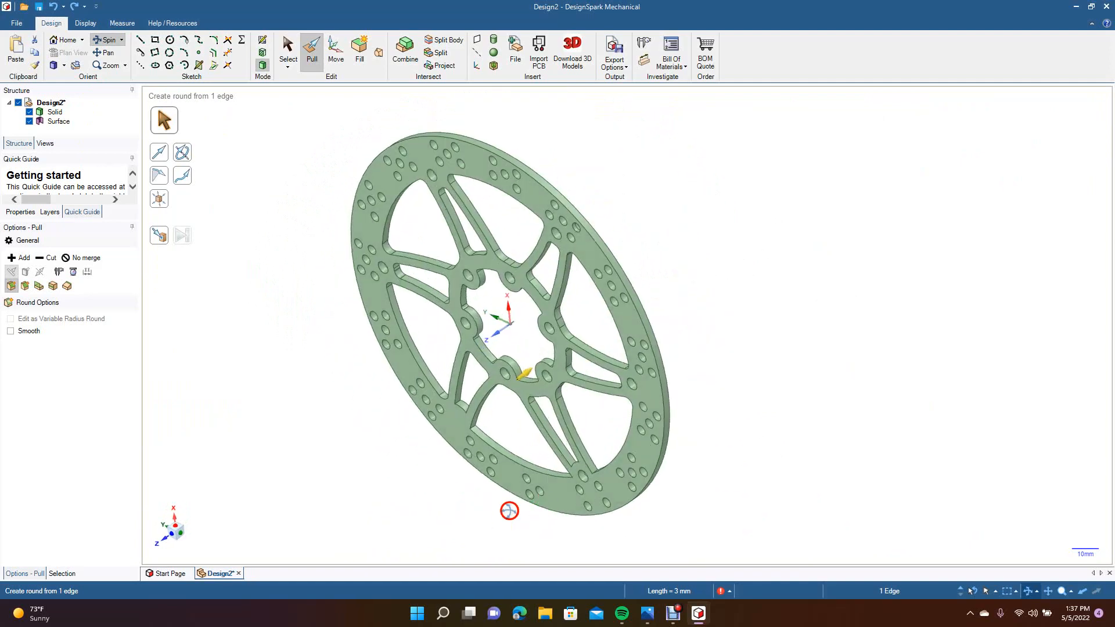
scroll(510, 510, up, 10)
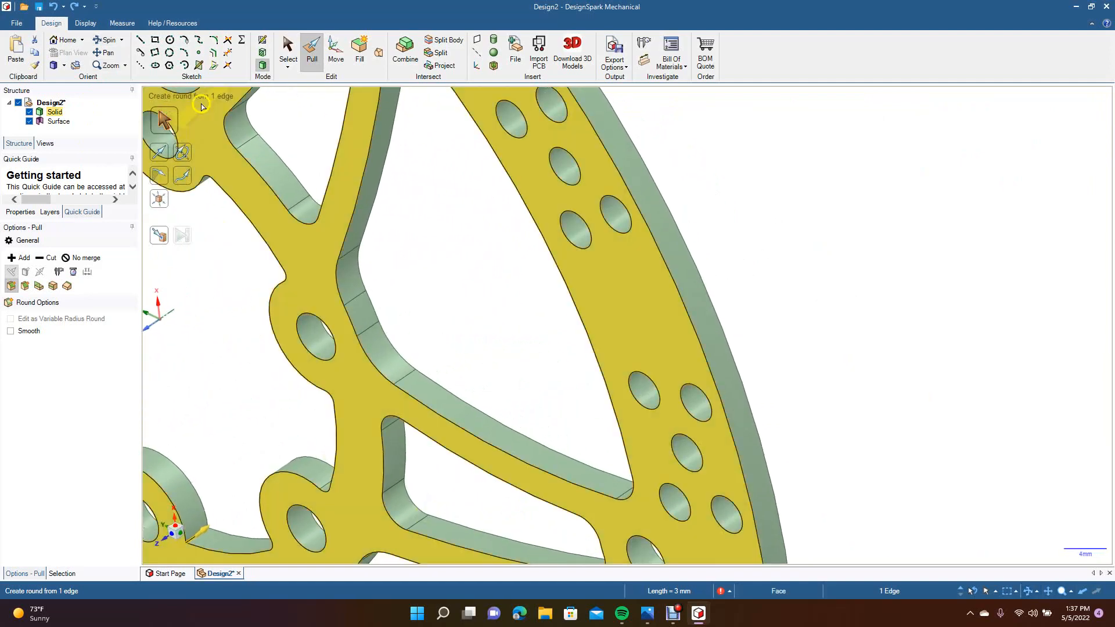
click(107, 54)
drag(212, 237, 797, 228)
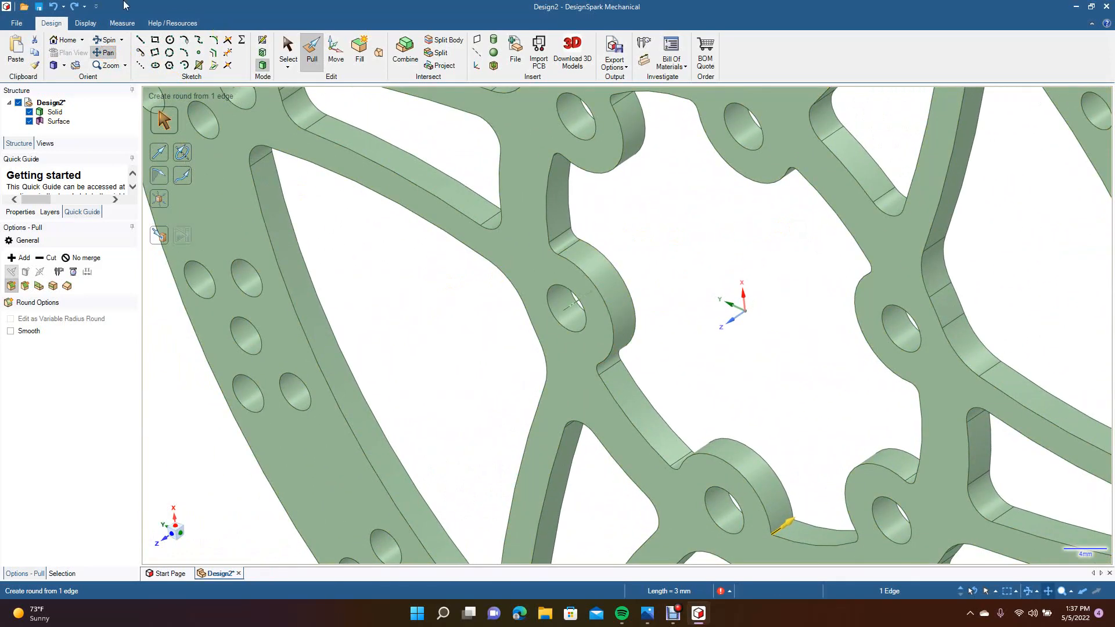
click(115, 44)
drag(526, 436, 592, 266)
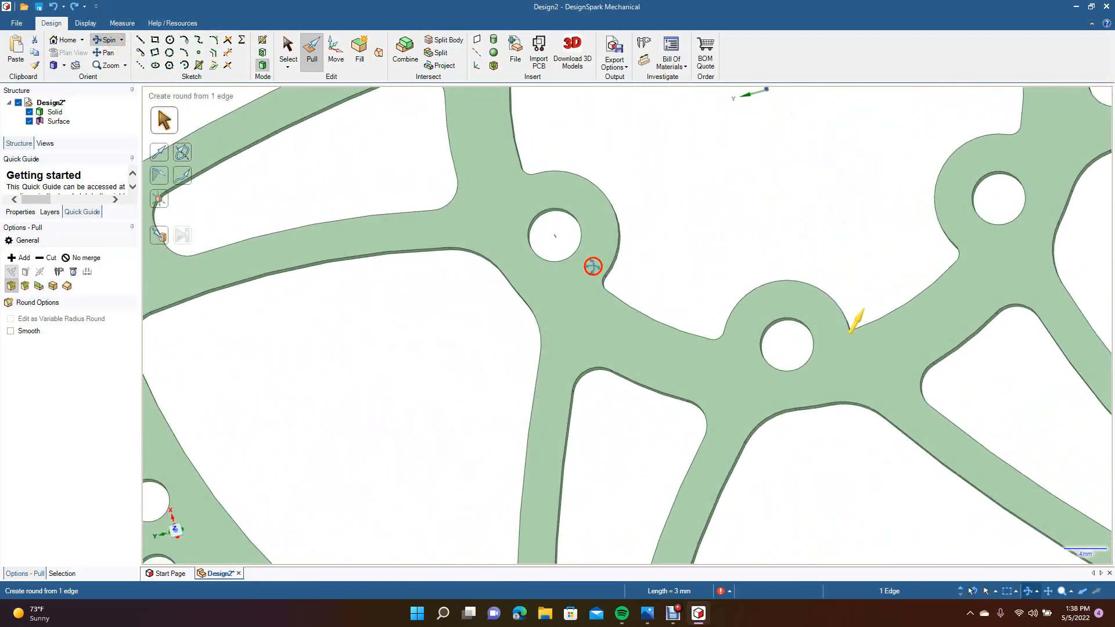
scroll(592, 267, down, 5)
drag(518, 382, 522, 405)
click(115, 42)
drag(294, 218, 305, 311)
drag(443, 388, 287, 113)
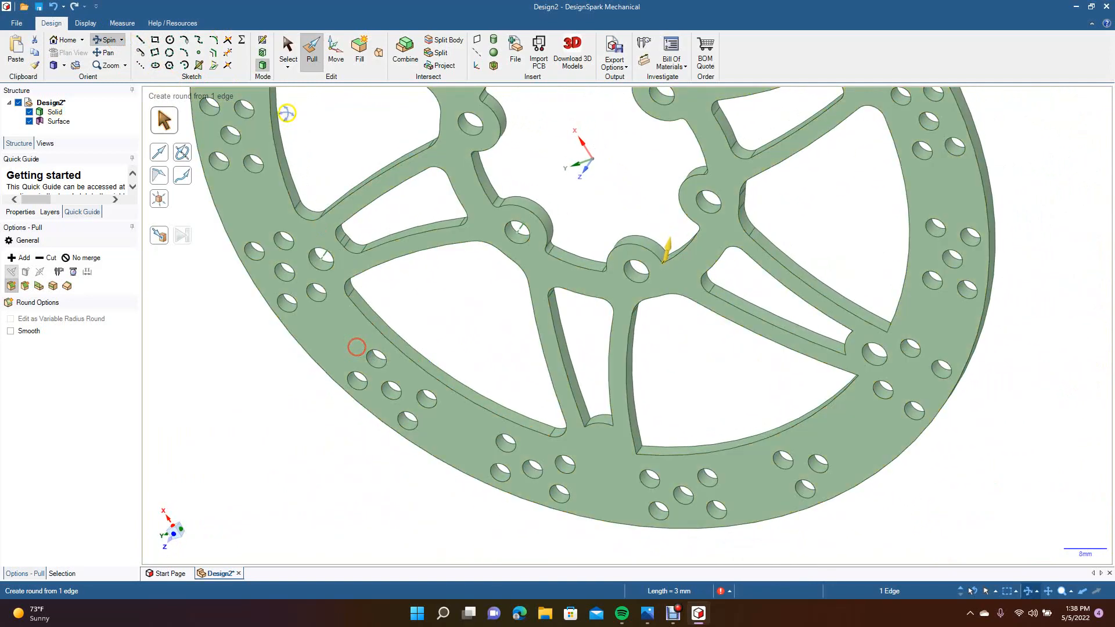
Step: Round the selected sharp corner of the inner ring beside the bolt-hole lug to a radius of about 0.71 mm
click(312, 60)
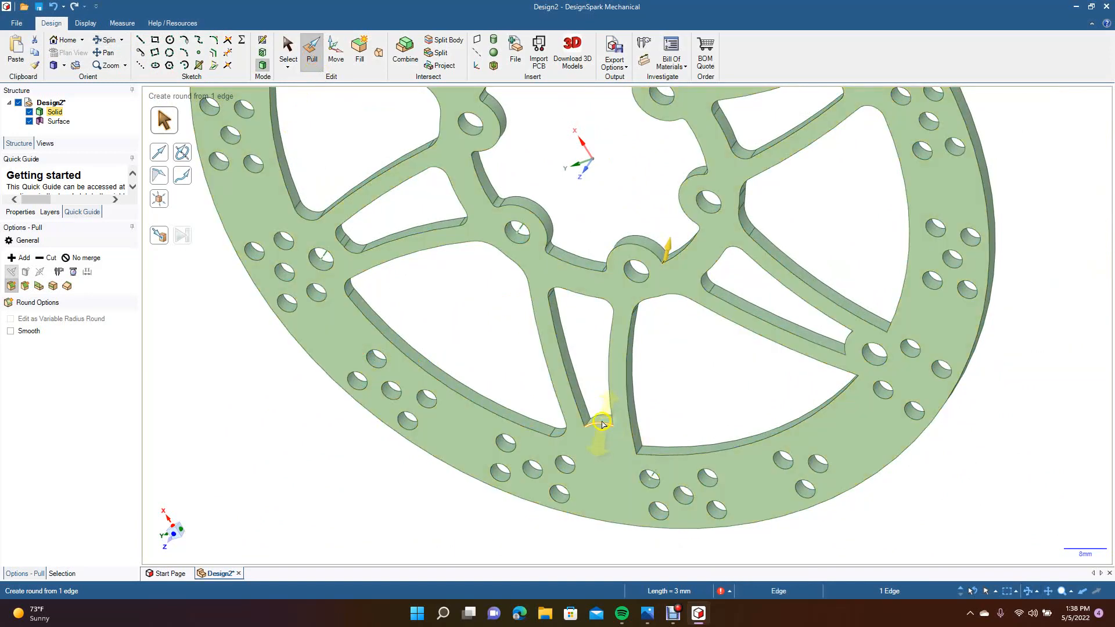
drag(590, 424, 644, 423)
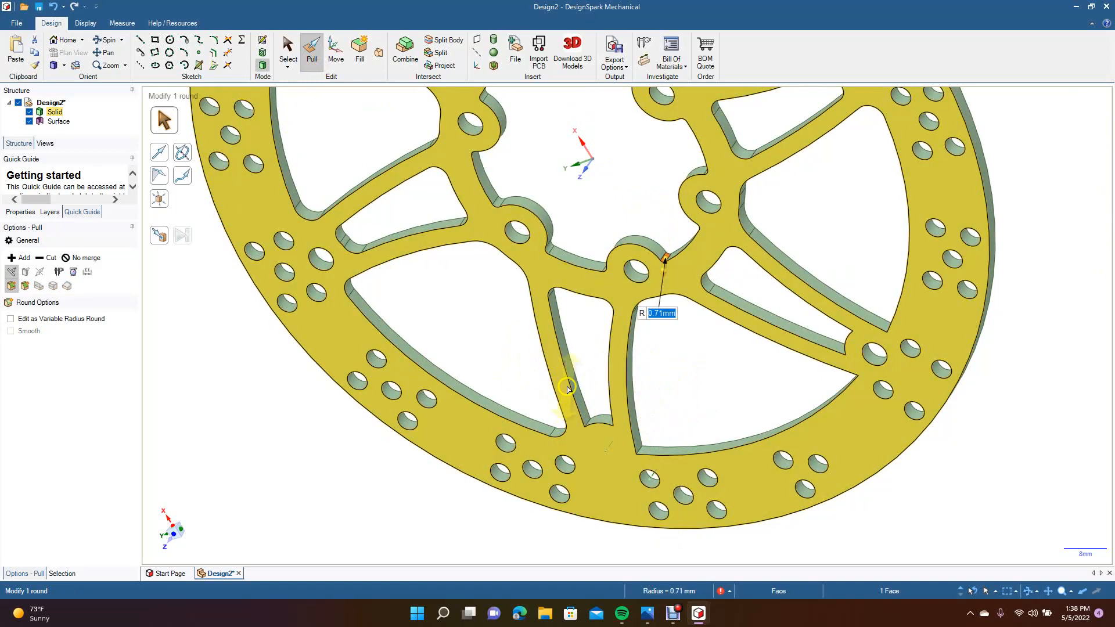
Step: Round one sharp corner at the outer end of the narrow spoke opening with a 2 mm radius
scroll(568, 389, up, 5)
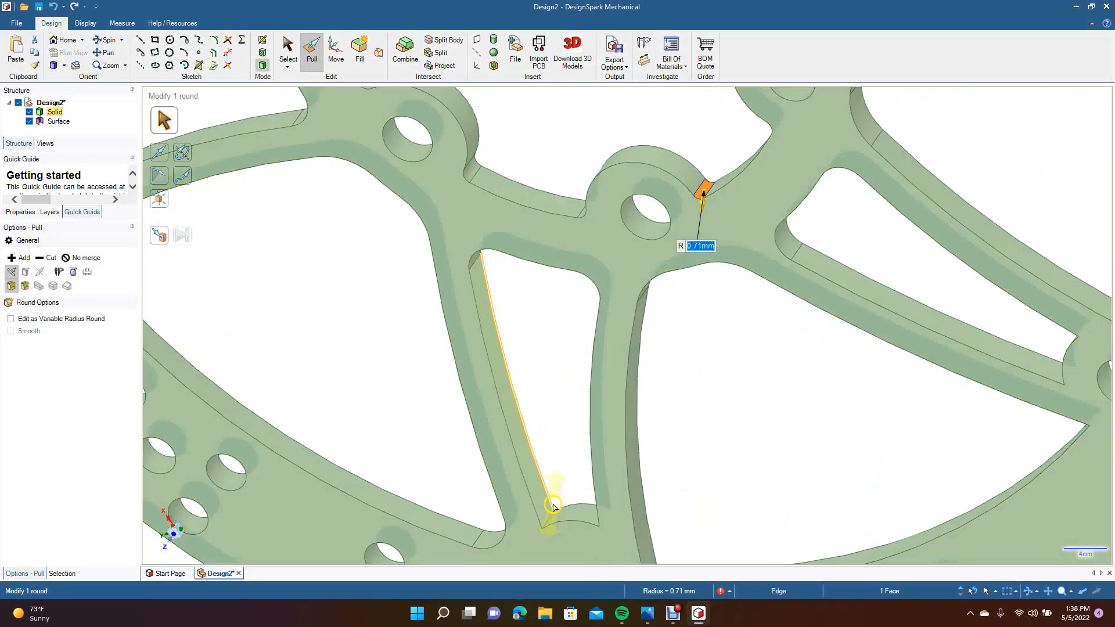
click(554, 513)
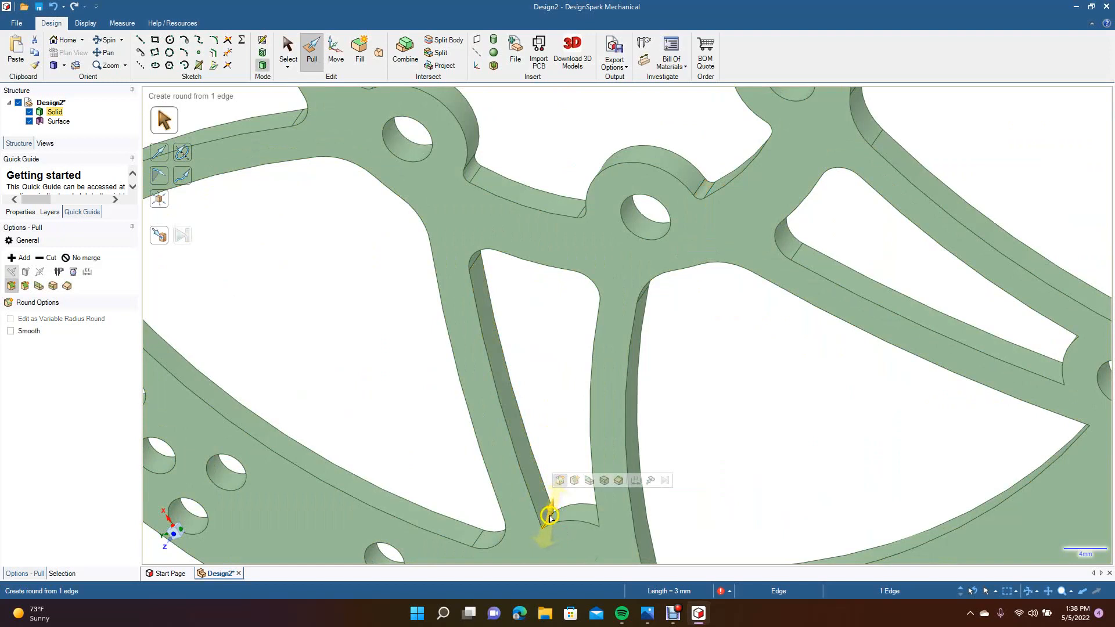
drag(551, 515, 560, 464)
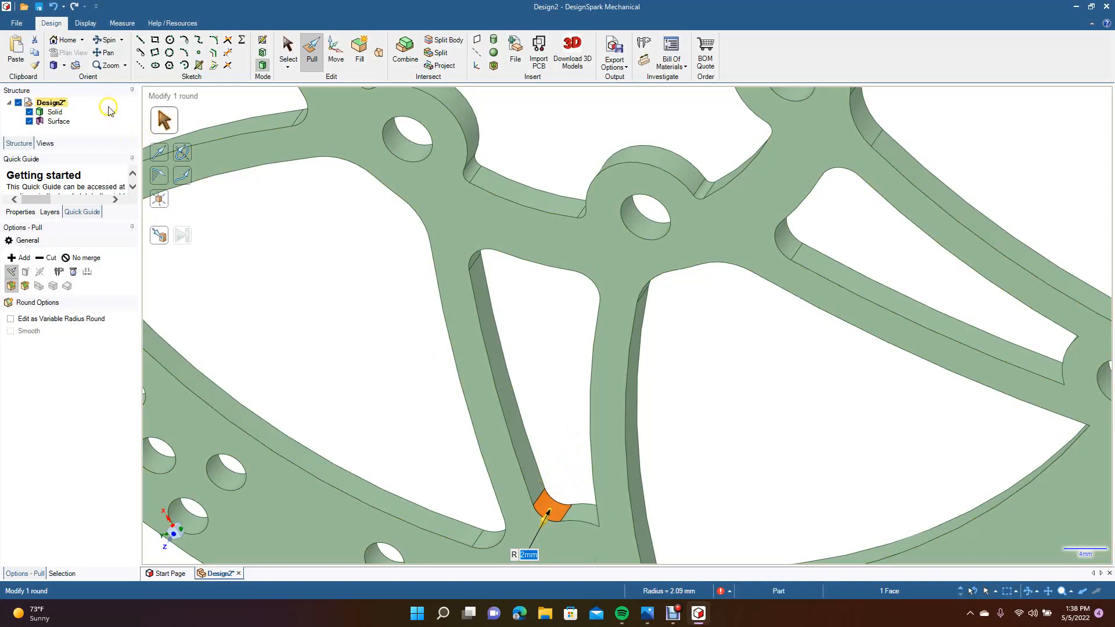
Step: Round the opposite corner at the same narrow opening's outer end with a 2 mm radius and clear the selection
mouse_move(289, 267)
mouse_down()
mouse_move(455, 201)
mouse_move(485, 241)
mouse_move(460, 225)
mouse_move(393, 224)
mouse_up()
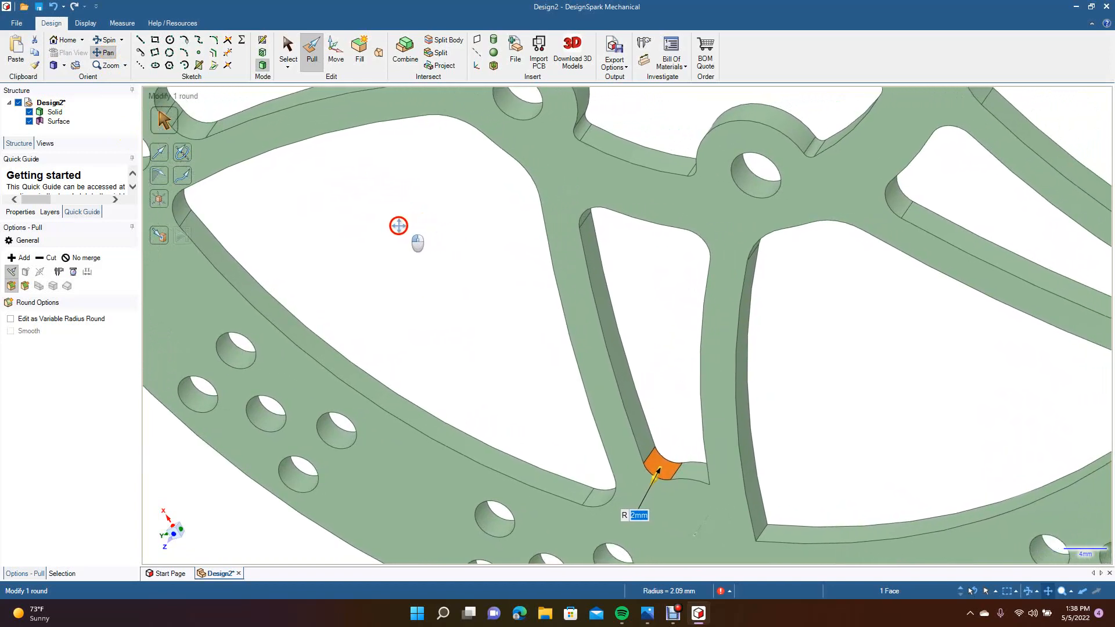
click(103, 43)
drag(273, 229, 325, 259)
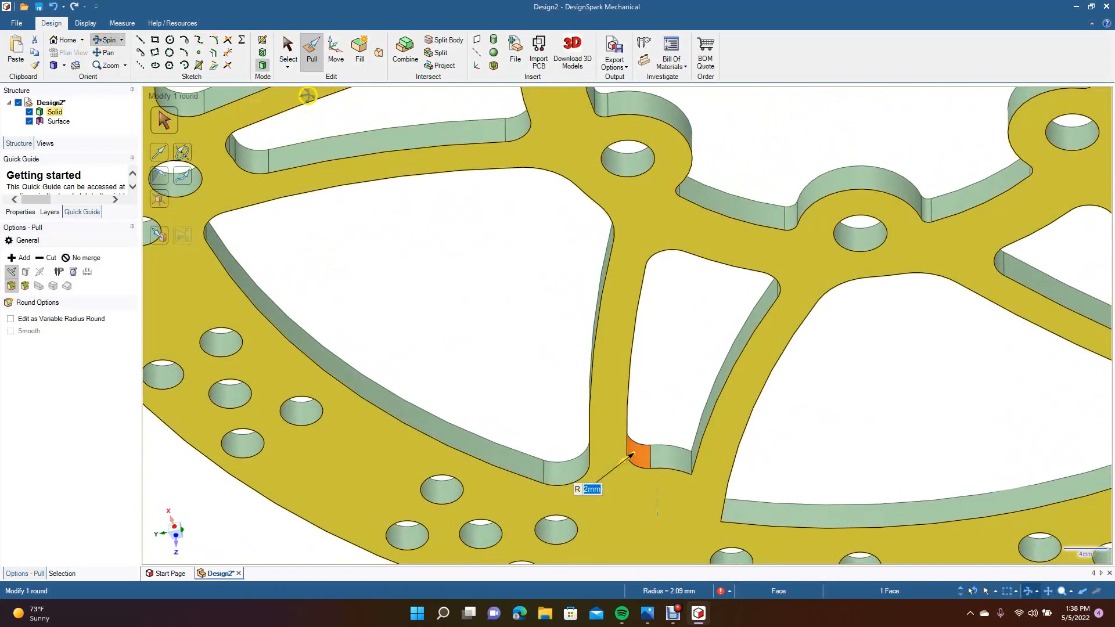
click(312, 58)
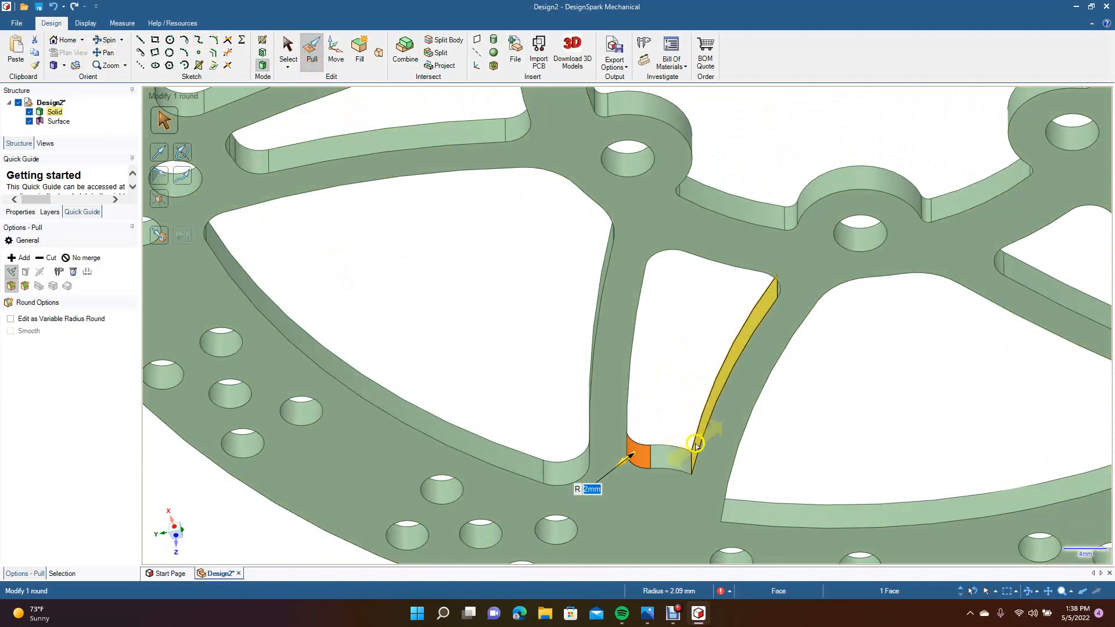
click(690, 462)
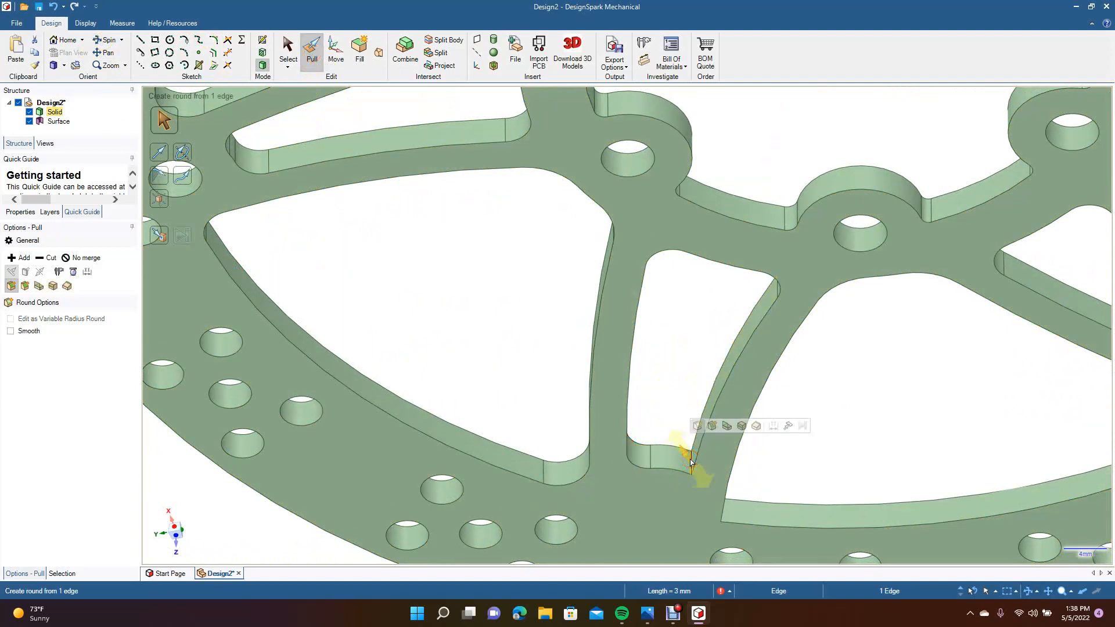
click(690, 462)
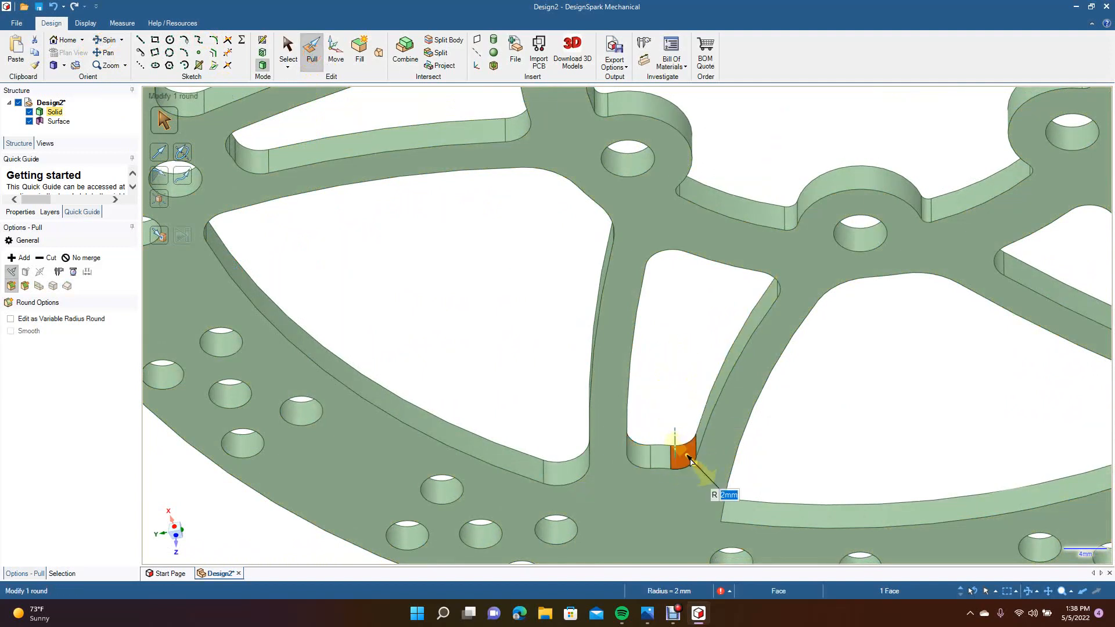
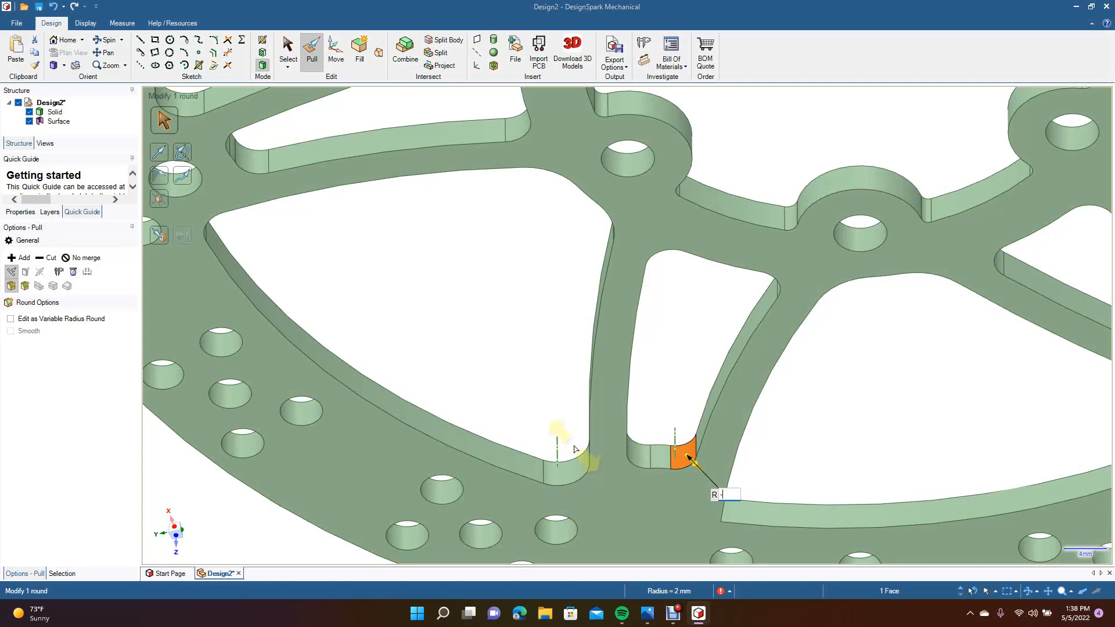
click(513, 331)
scroll(576, 377, down, 5)
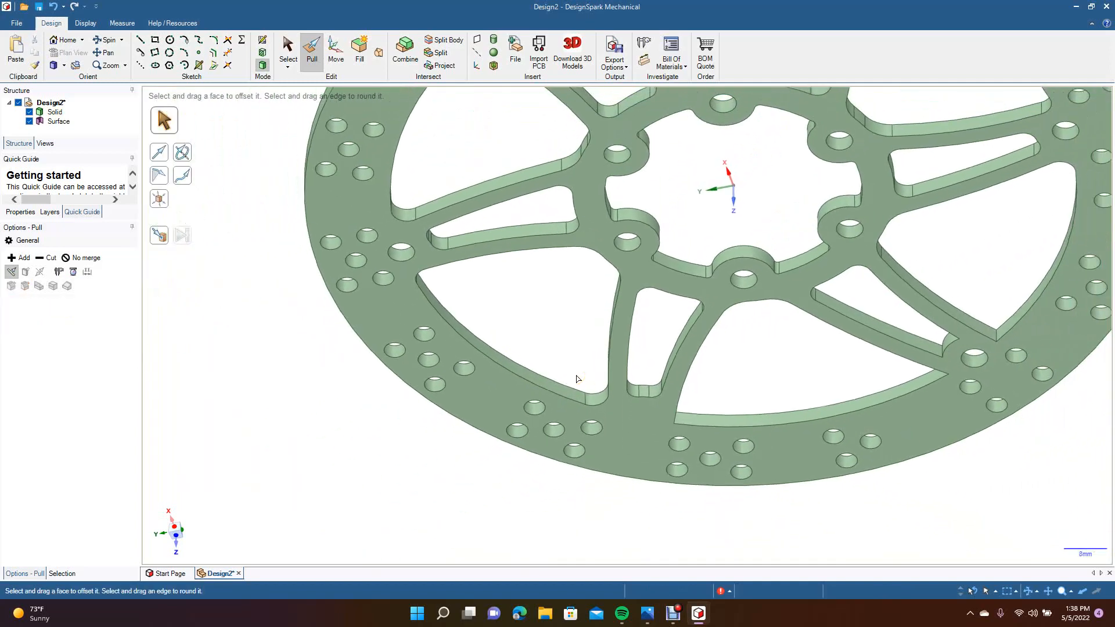
Step: Undo the 2 mm rounds on both outer corners of the narrow spoke opening
click(104, 39)
drag(421, 335, 373, 302)
middle_drag(372, 302, 372, 301)
scroll(483, 353, up, 1)
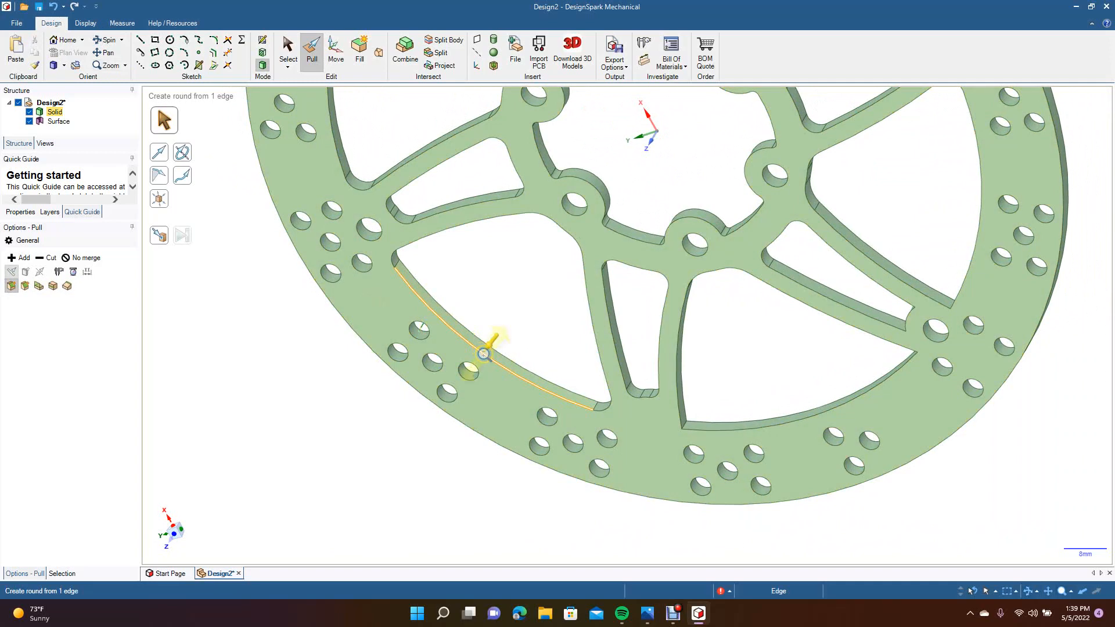
click(484, 354)
scroll(484, 353, up, 2)
key(ctrl+z)
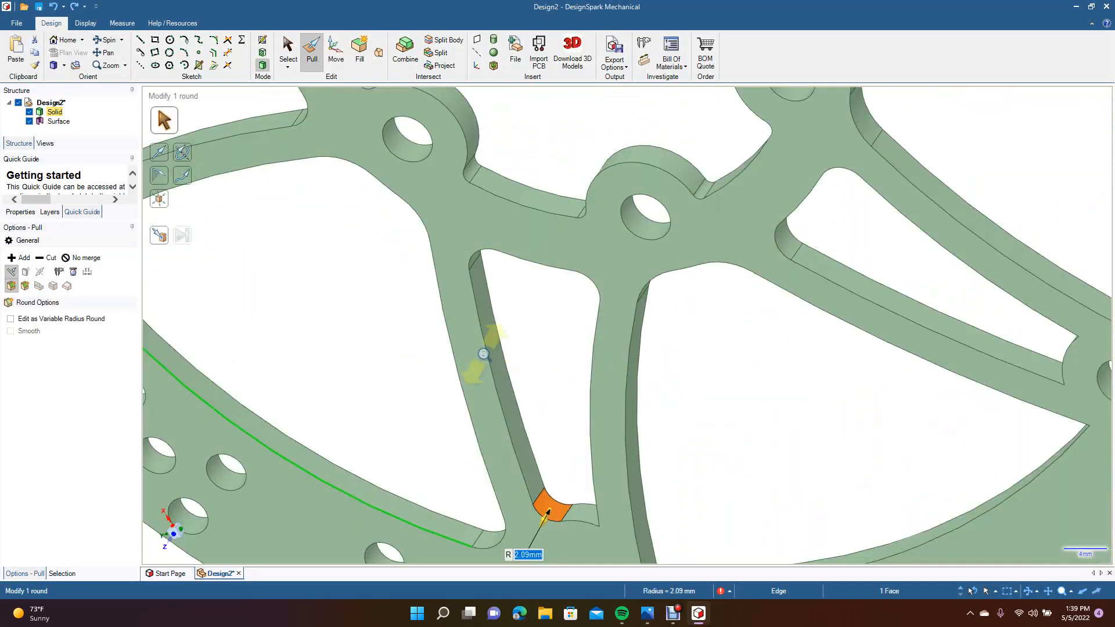
key(ctrl+z)
key(ctrl+z)
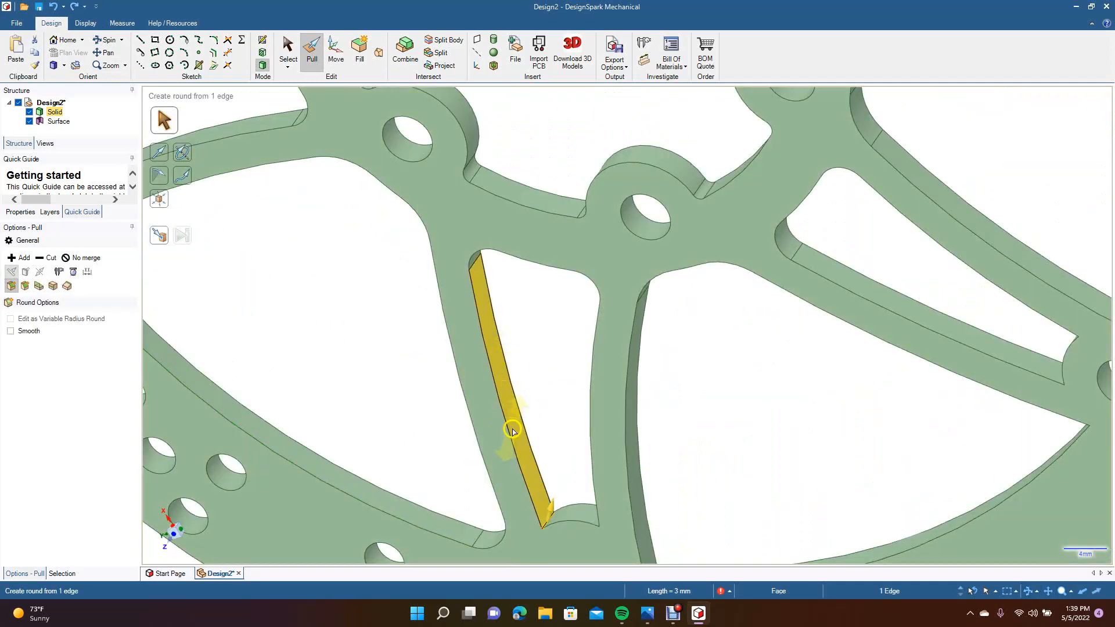
Step: Try a 3 mm round on the narrow opening's first outer corner, undo it, and round the corner at 2.5 mm
key(ctrl+y)
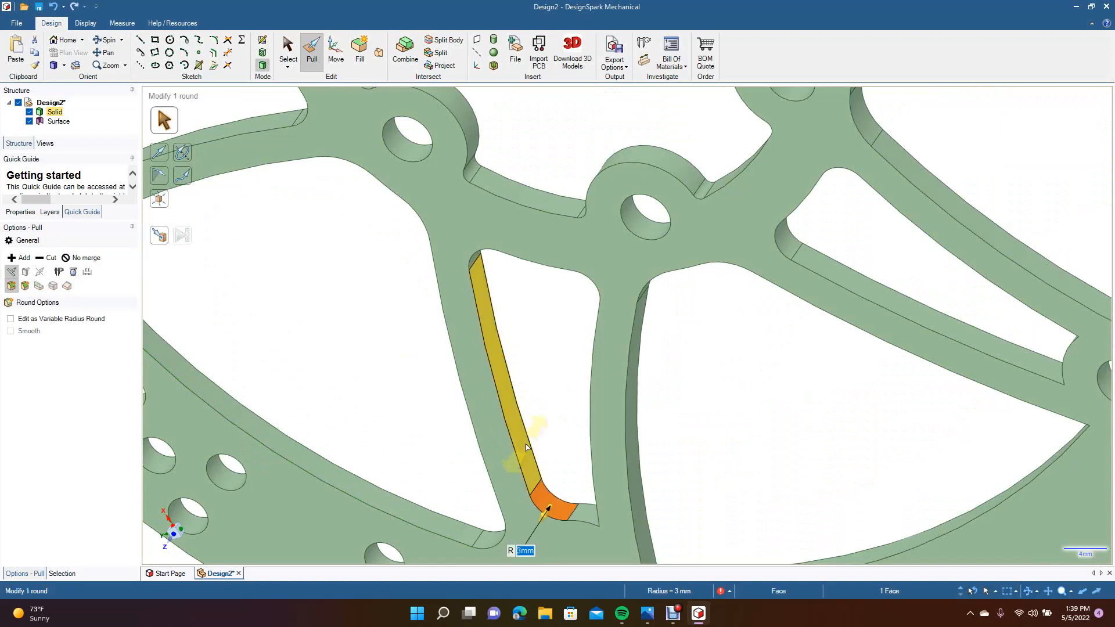
key(ctrl+z)
text(2.5)
key(Return)
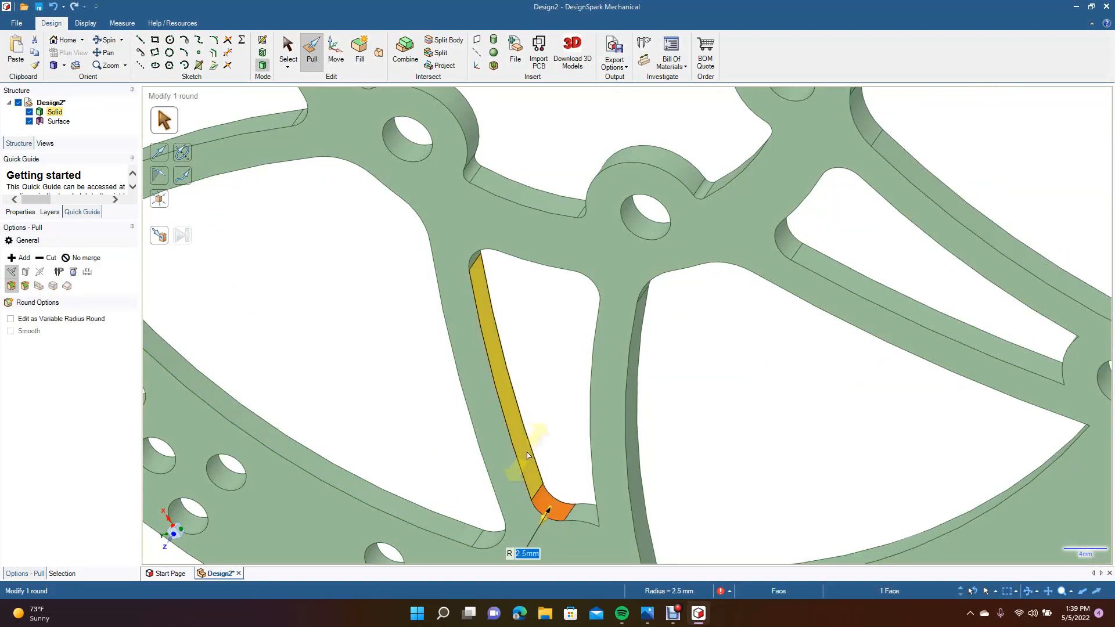
Step: Round the other outer corner of the same narrow opening with a 2.5 mm radius
click(108, 39)
drag(270, 252, 335, 297)
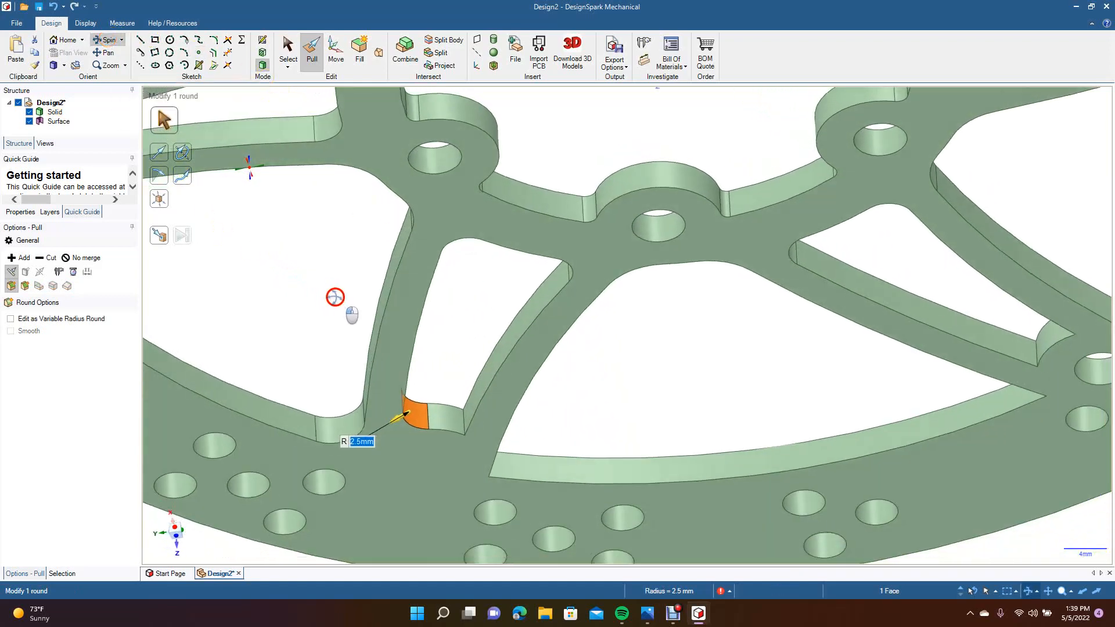
click(311, 46)
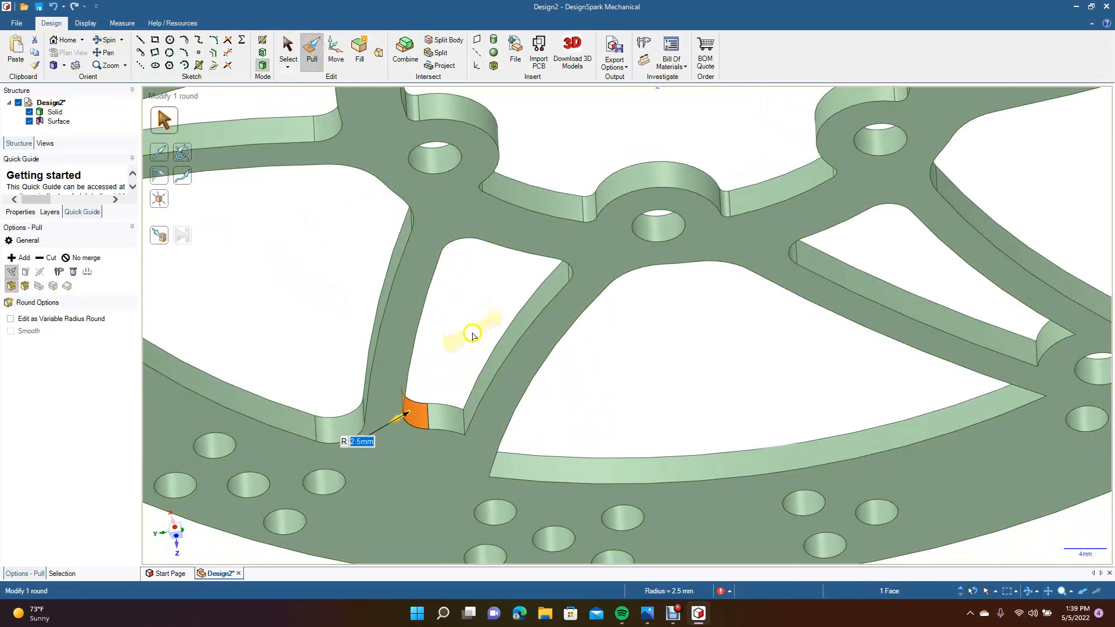
key(Delete)
click(464, 423)
text(2.5)
key(Return)
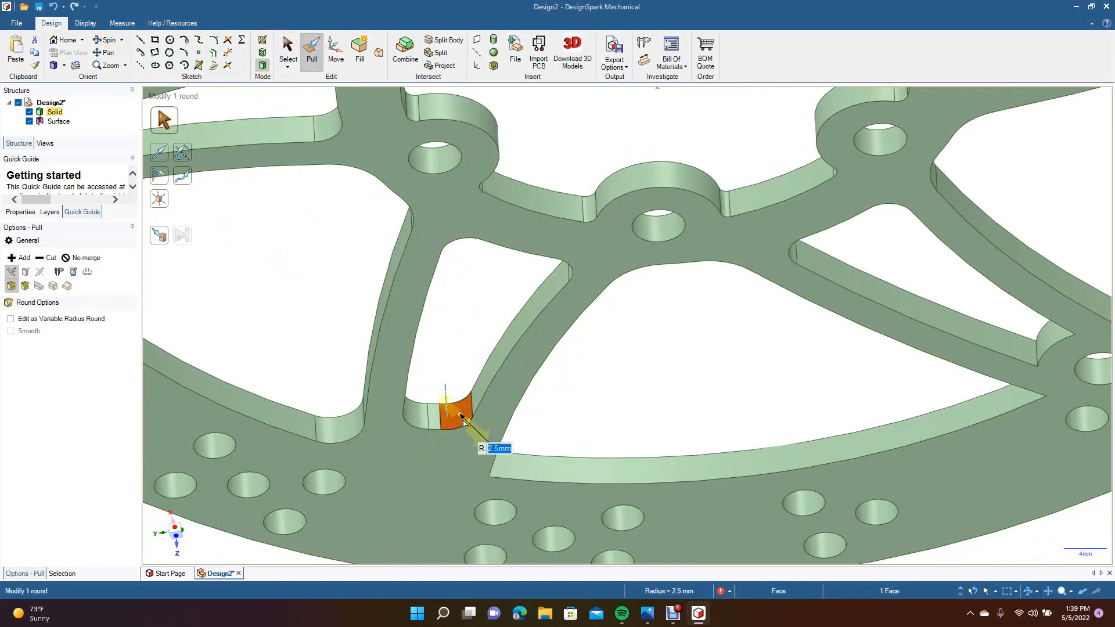
Step: Round the first sharp outer corner of the neighbouring narrow spoke opening with a 2.5 mm radius
click(287, 47)
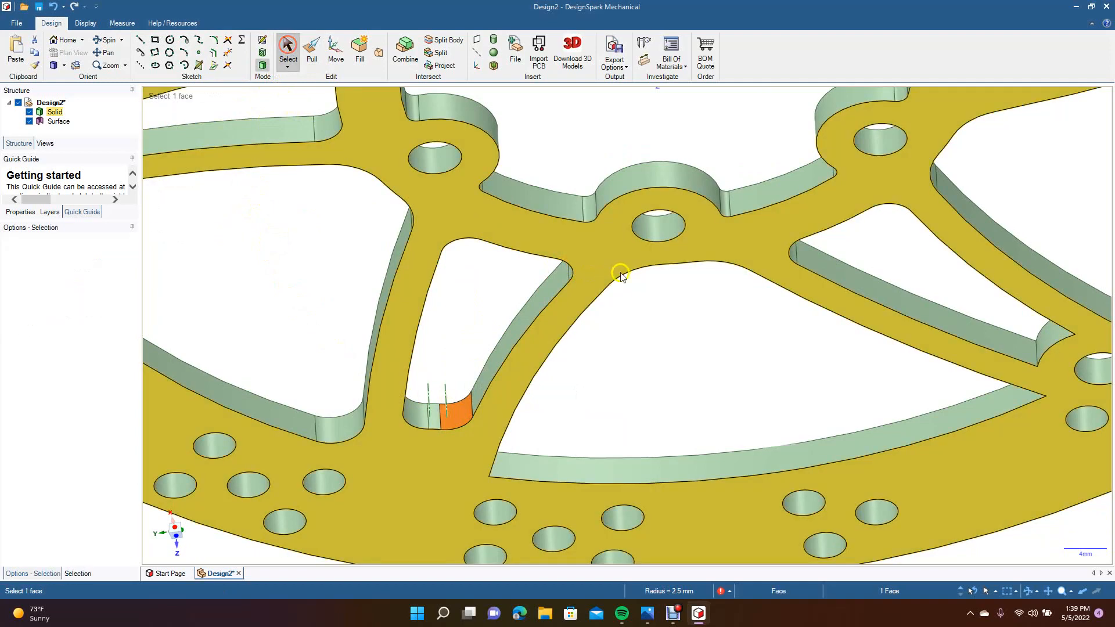
click(627, 271)
mouse_move(373, 269)
mouse_down()
mouse_move(199, 272)
mouse_move(179, 261)
mouse_up()
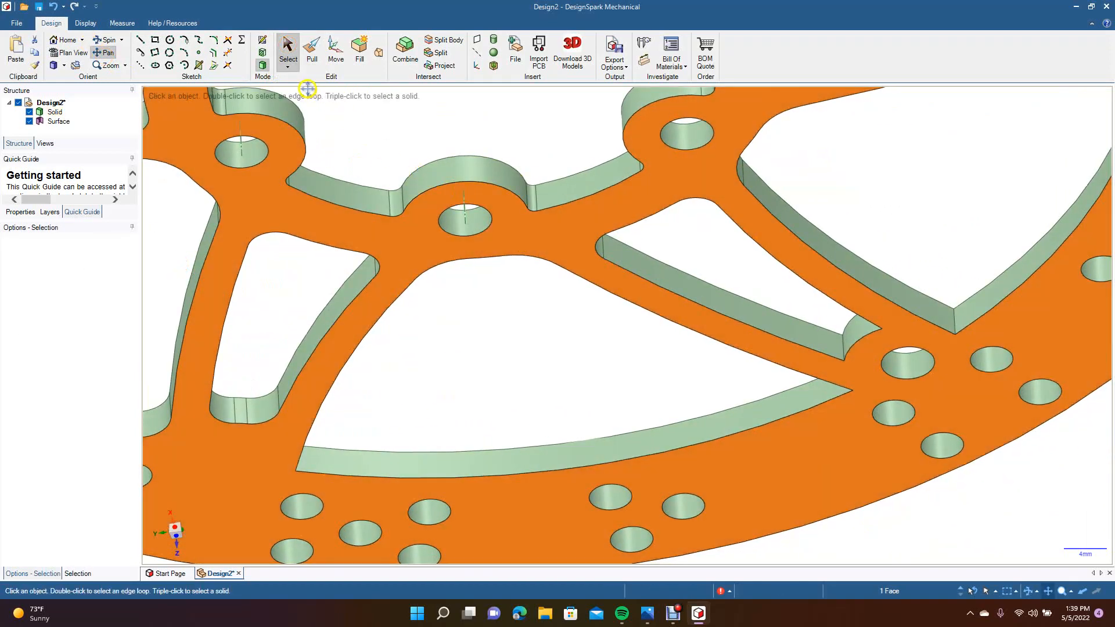
click(311, 52)
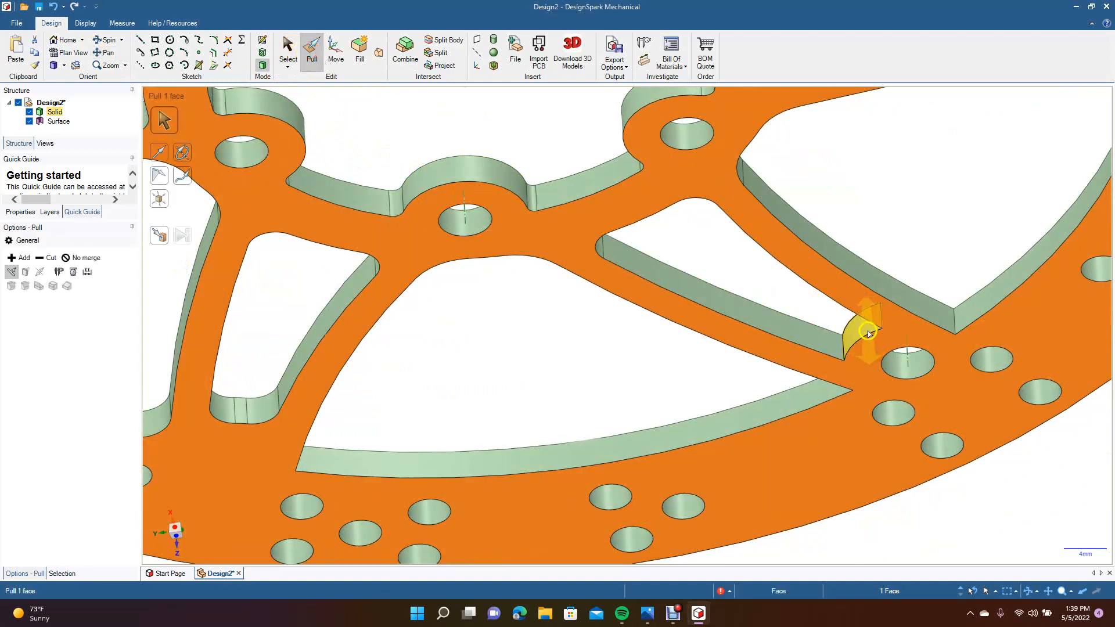
click(841, 345)
text(2.5)
key(Return)
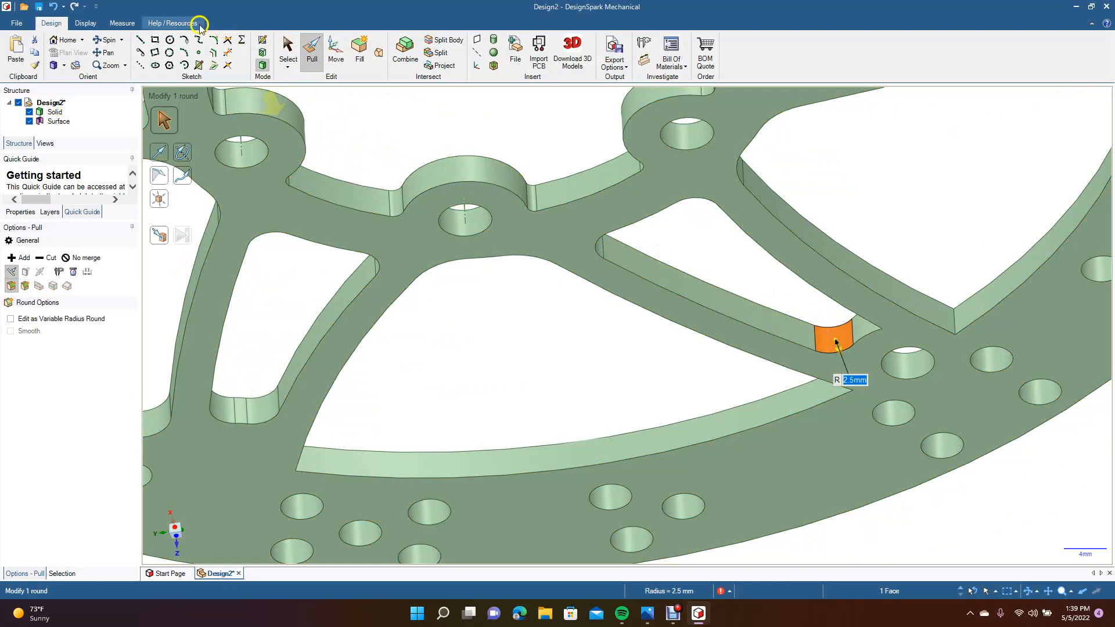
Step: Round the second outer corner of the neighbouring narrow opening with a 2.5 mm radius
click(104, 40)
drag(455, 348, 567, 323)
click(312, 50)
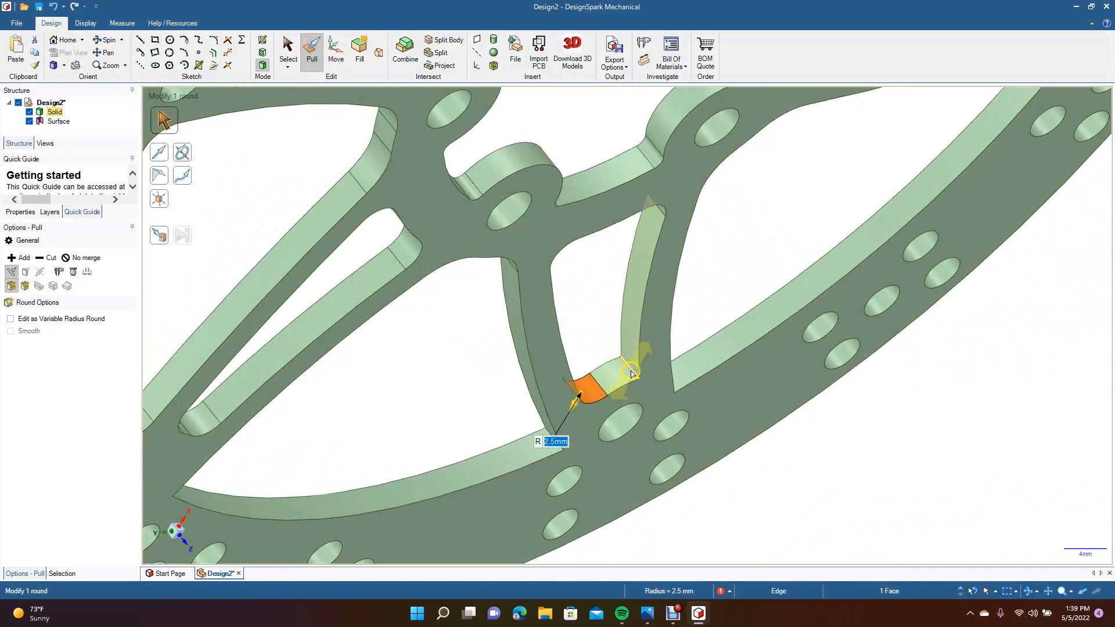
click(632, 373)
drag(639, 355, 624, 365)
click(309, 61)
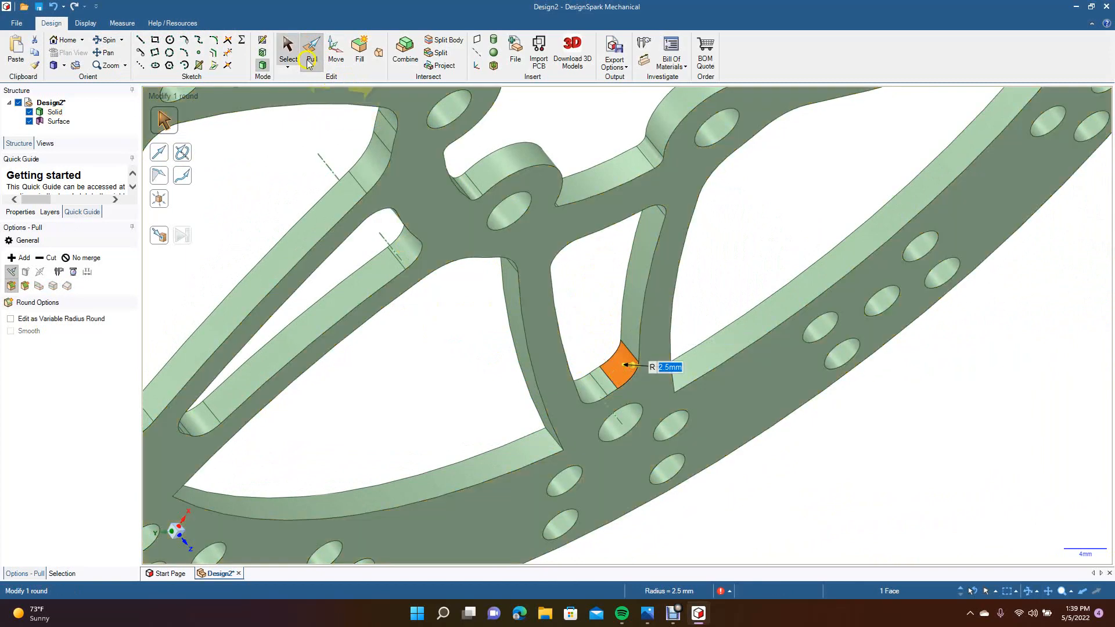
Step: Round a sharp corner of a large opening, where the spoke meets the outer rim, with a 2.5 mm radius
click(112, 43)
scroll(443, 236, down, 5)
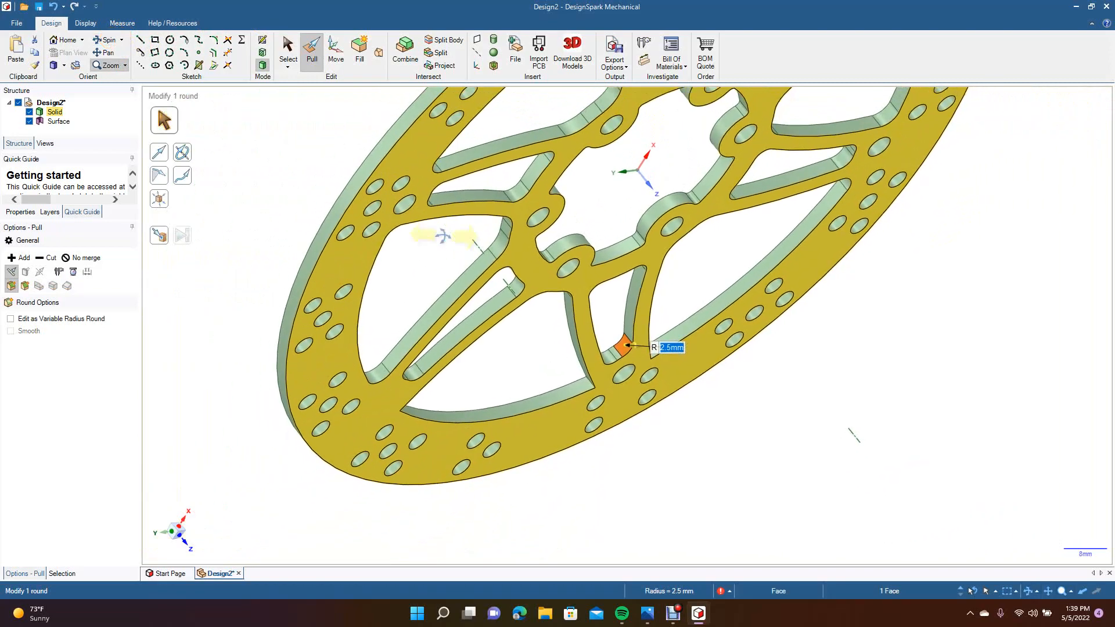
drag(604, 391, 462, 253)
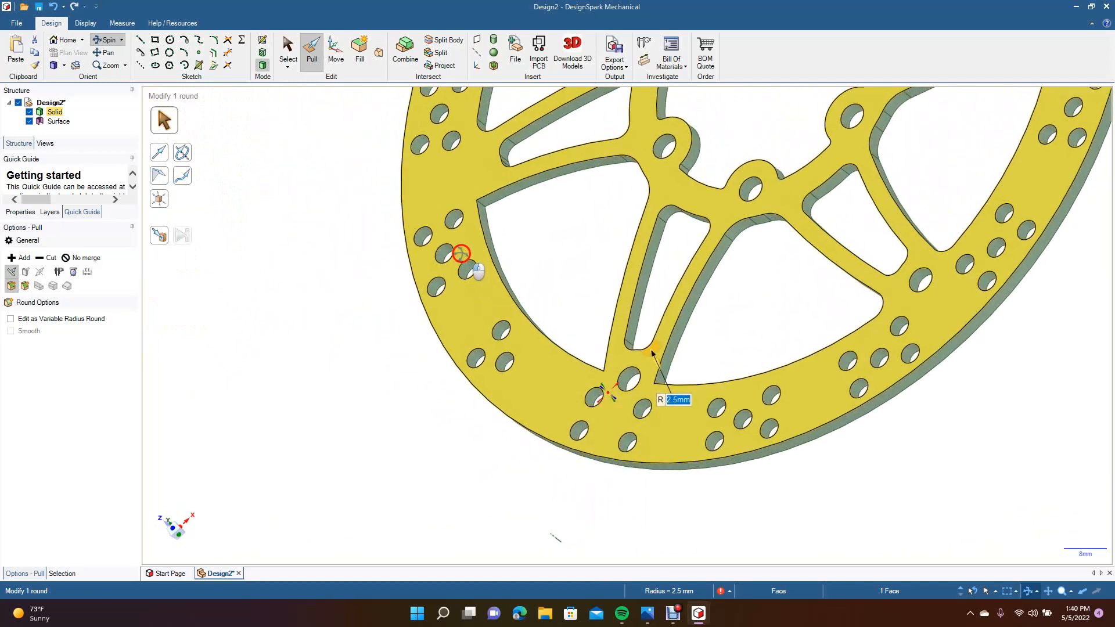
click(310, 60)
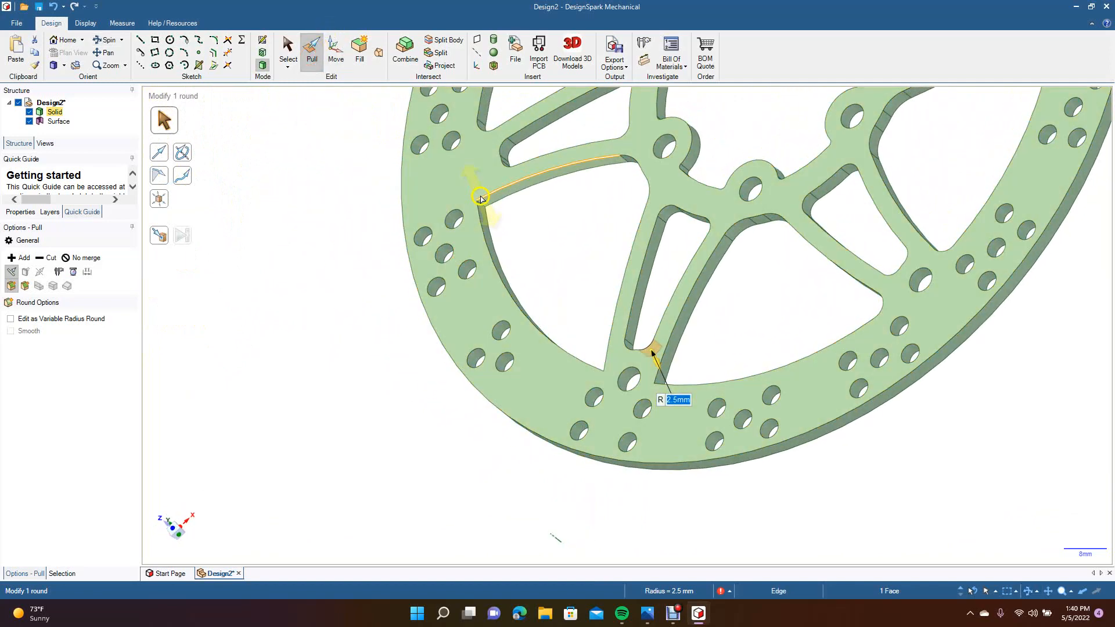
click(482, 206)
text(2.)
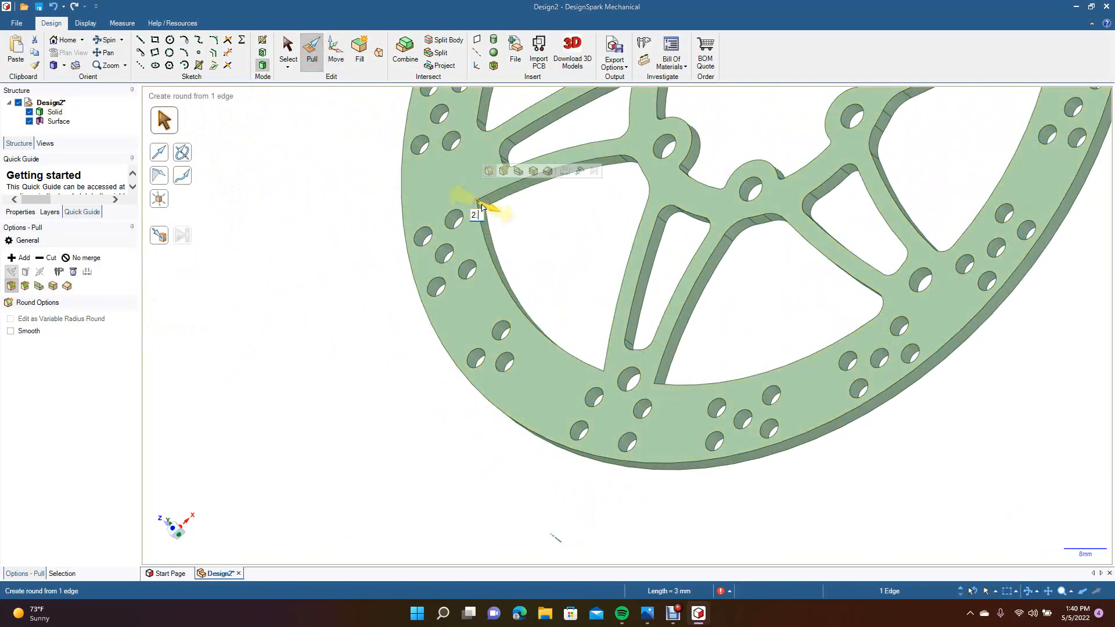
text(5)
key(Return)
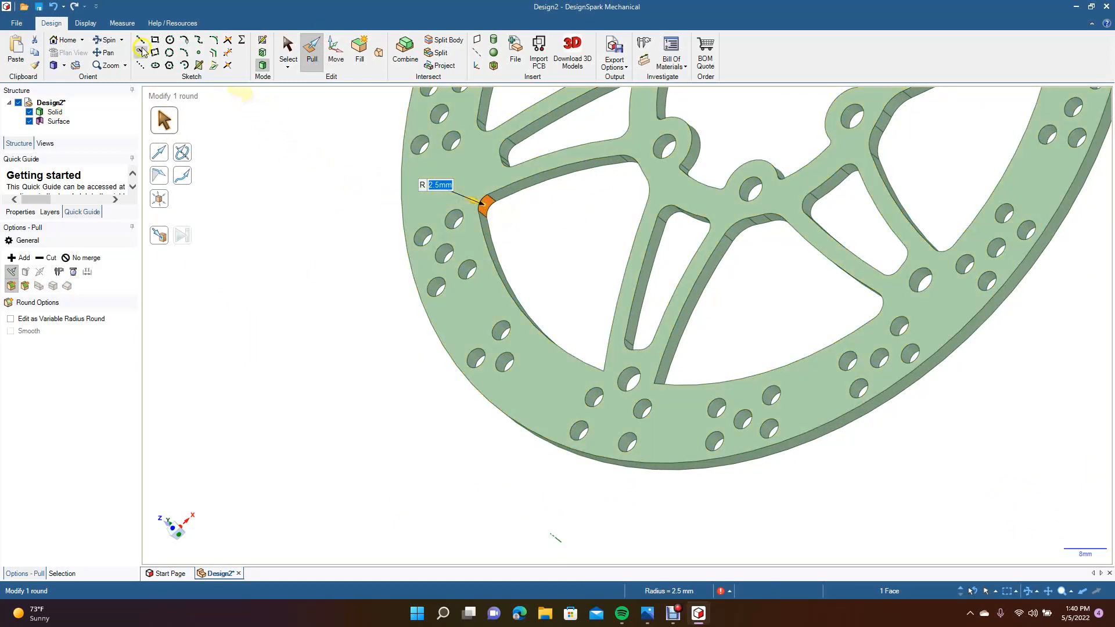
Step: Undo the 2.5 mm round on the large opening's rim corner
click(109, 41)
drag(217, 187, 226, 231)
scroll(245, 245, down, 1)
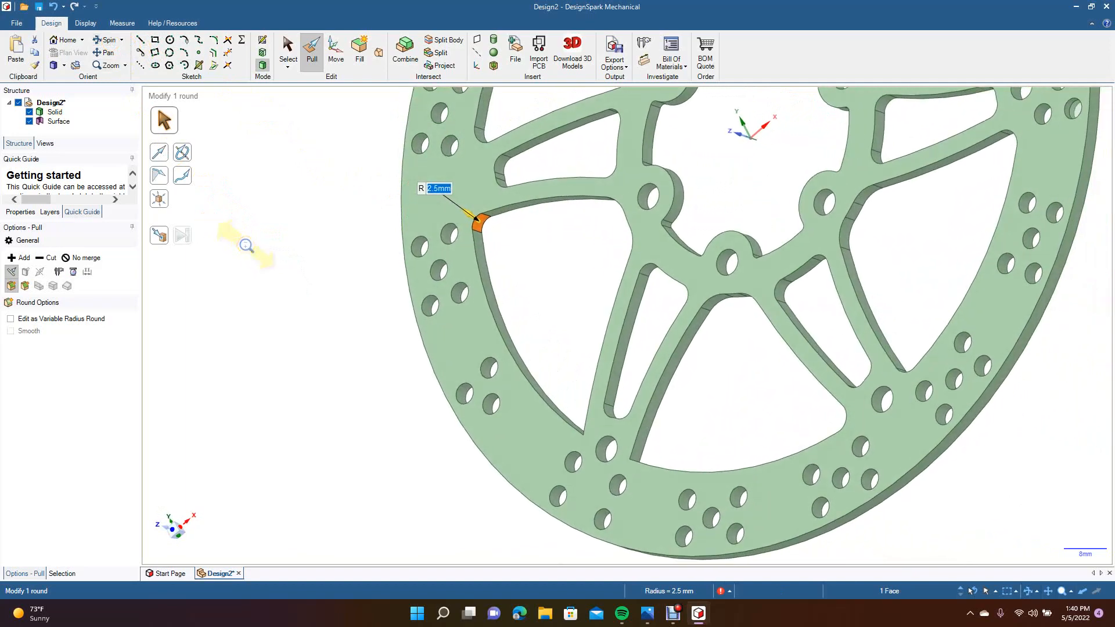
key(ctrl+z)
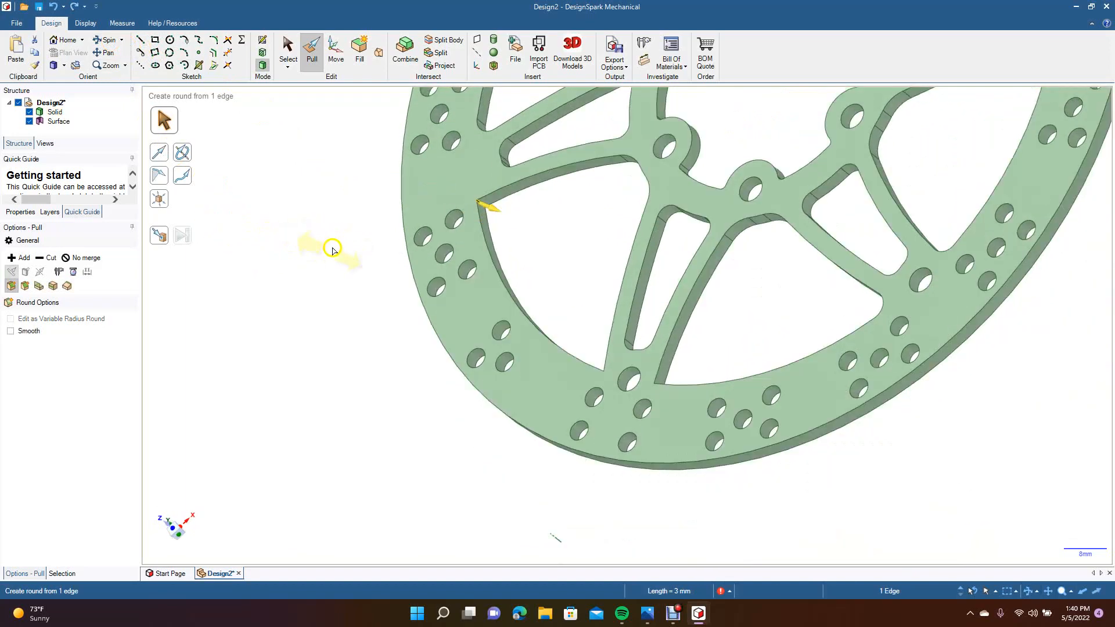
Step: Round the large opening's sharp corner at the outer rim with a 4 mm radius
drag(482, 204, 509, 251)
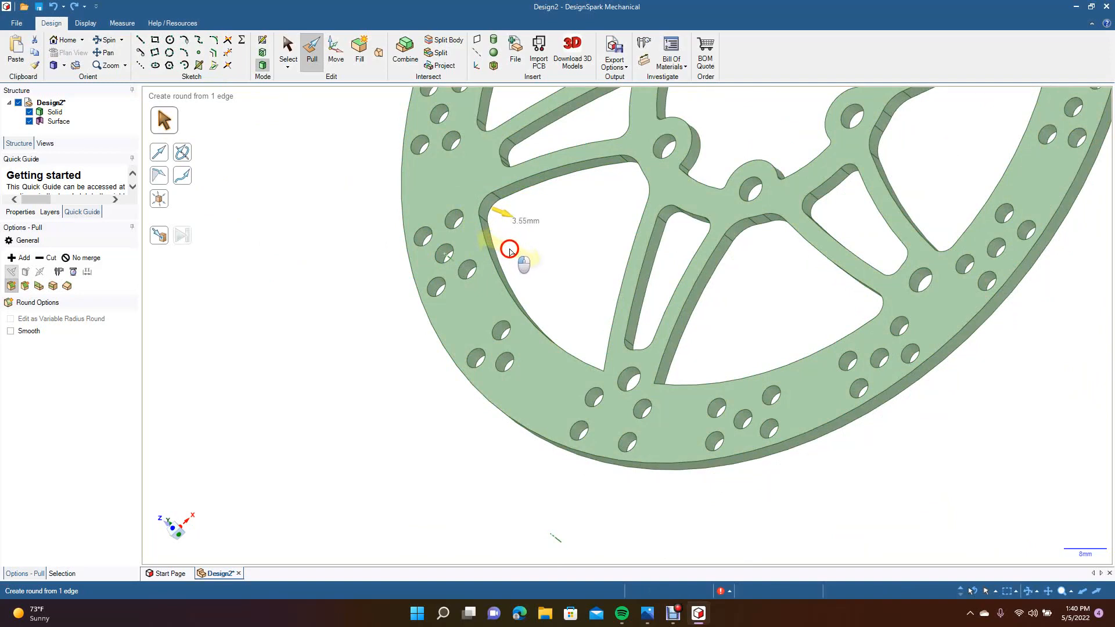
drag(511, 251, 511, 251)
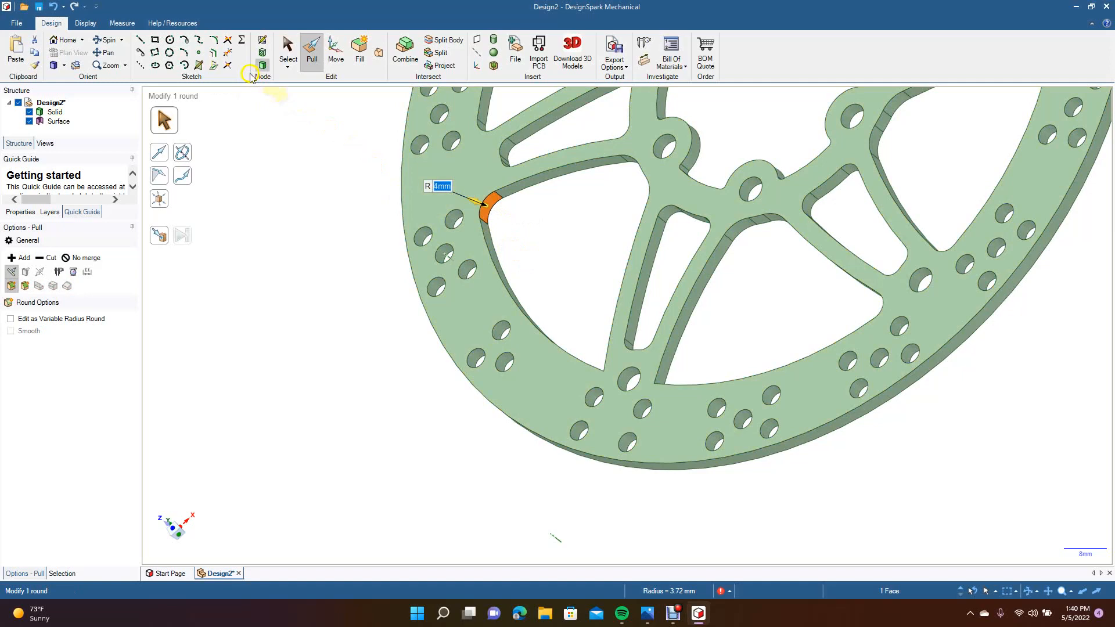
Step: Round the other sharp outer corner of the same large opening, beside the spoke, with a 4 mm radius
middle_drag(354, 303, 450, 408)
click(306, 48)
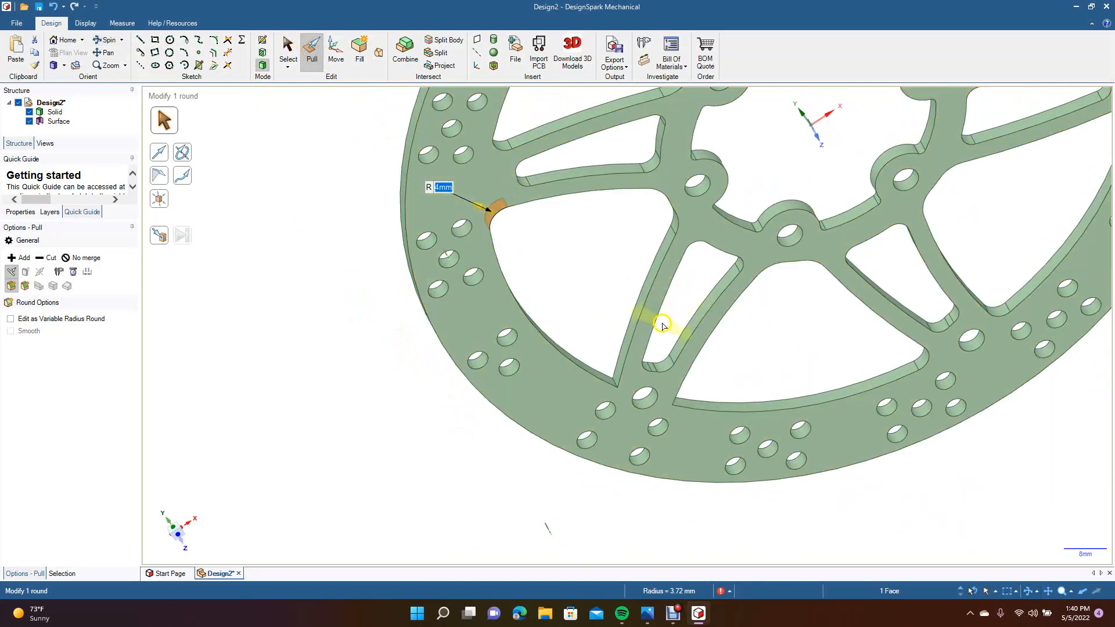
click(614, 382)
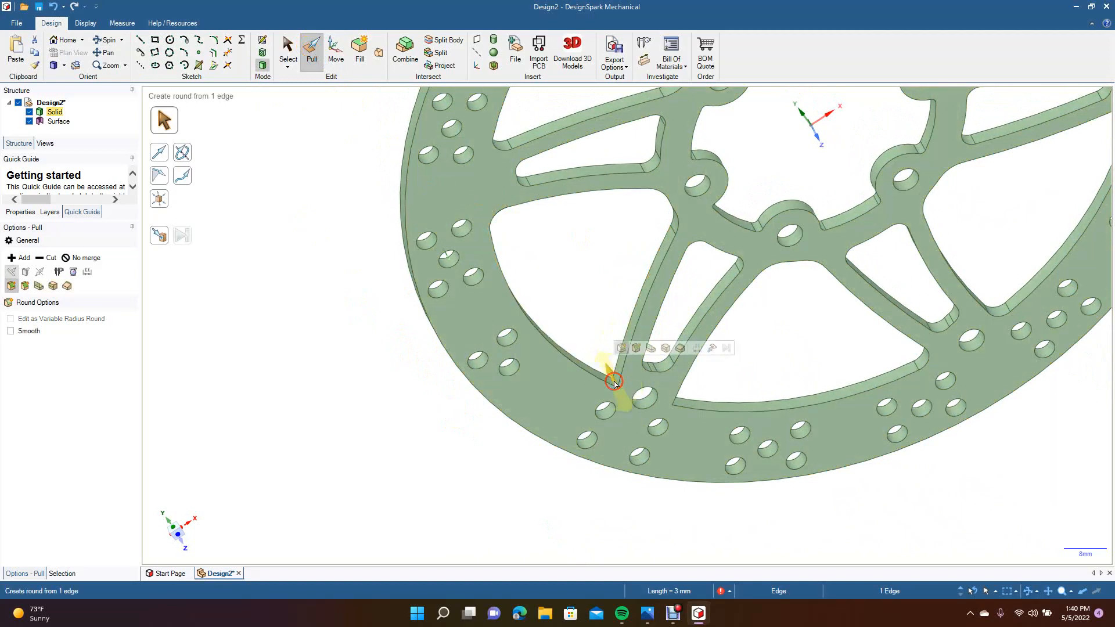
drag(614, 383, 619, 400)
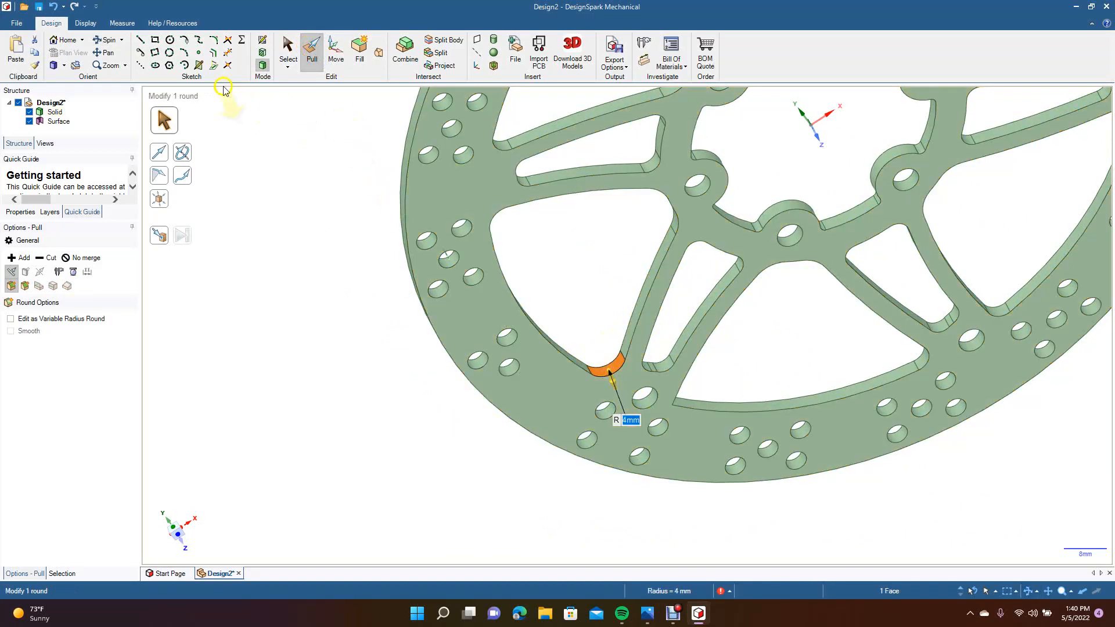
Step: Round the sharp outer-rim corner of the adjacent large opening, across the narrow opening, with a 4 mm radius
click(105, 40)
drag(369, 244, 251, 213)
click(308, 56)
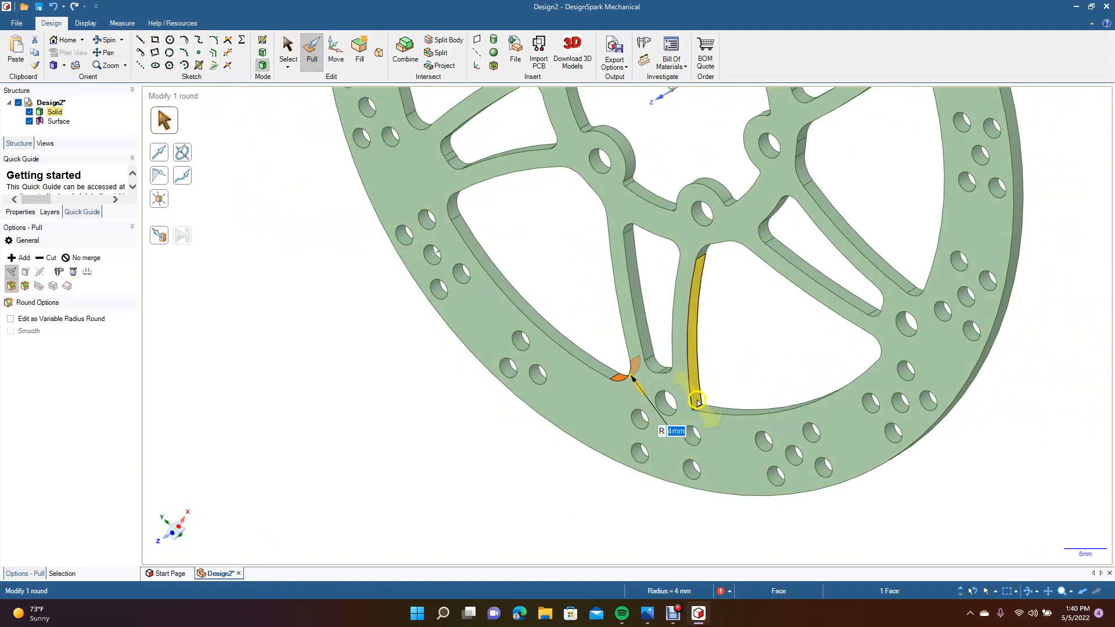
click(701, 405)
text(4)
key(Return)
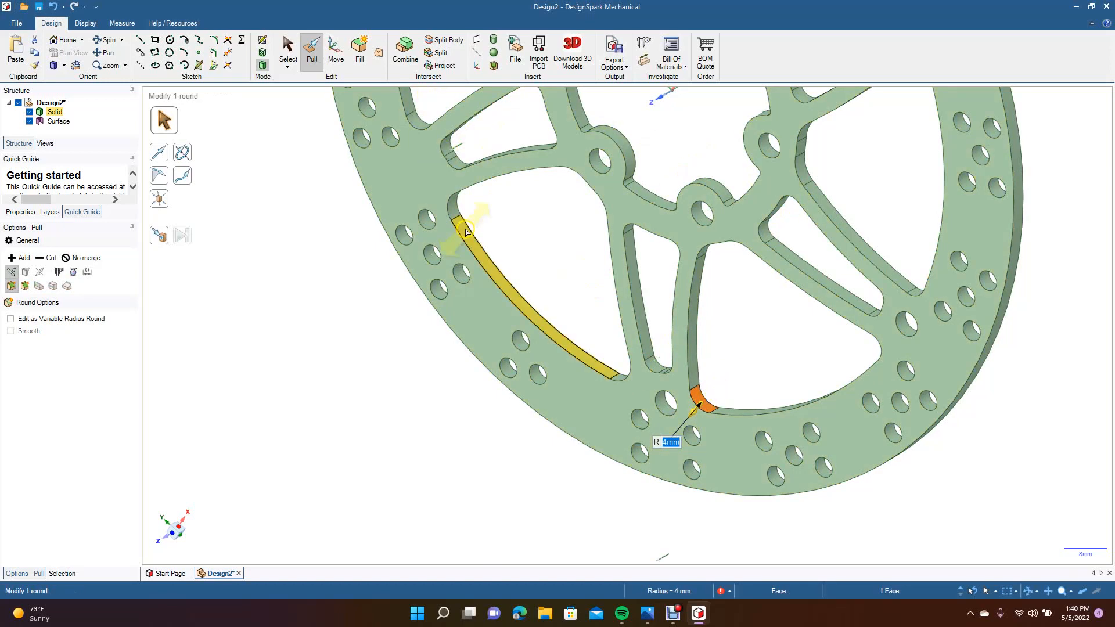
Step: Select the top-face edge loops of all six large and six narrow openings together for rounding with Pull
scroll(466, 232, down, 5)
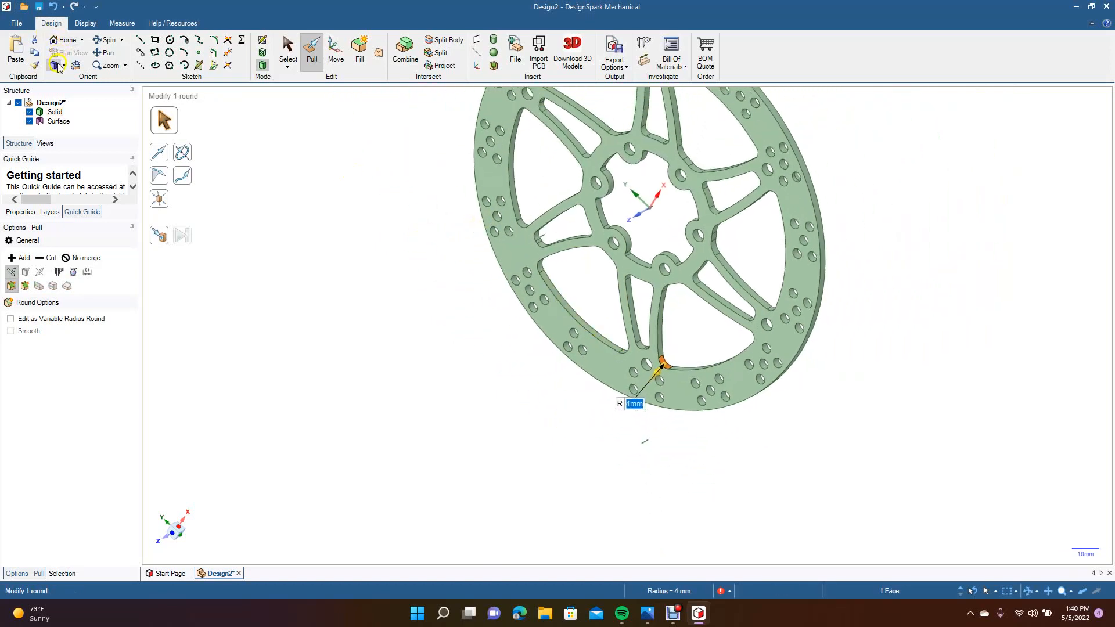
click(57, 66)
click(64, 66)
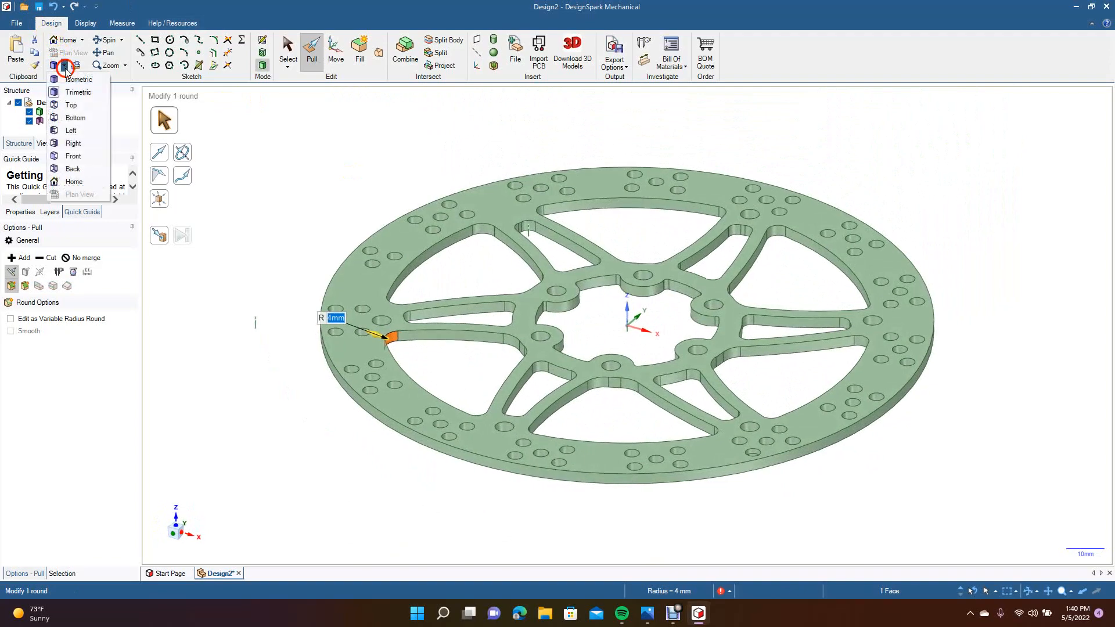
click(72, 105)
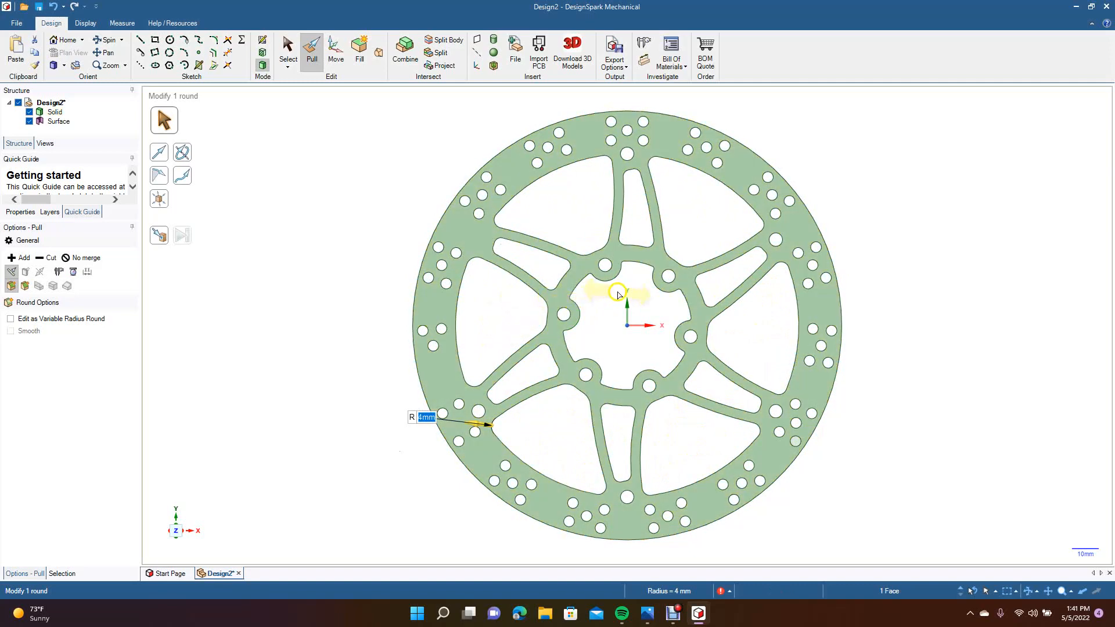
click(288, 51)
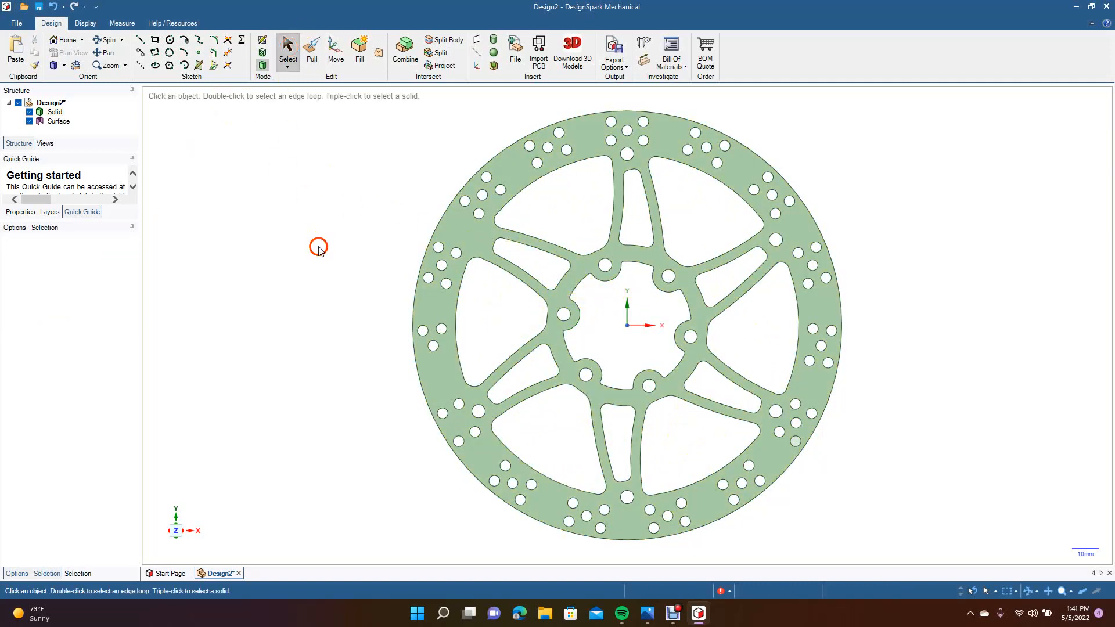
click(535, 186)
click(312, 51)
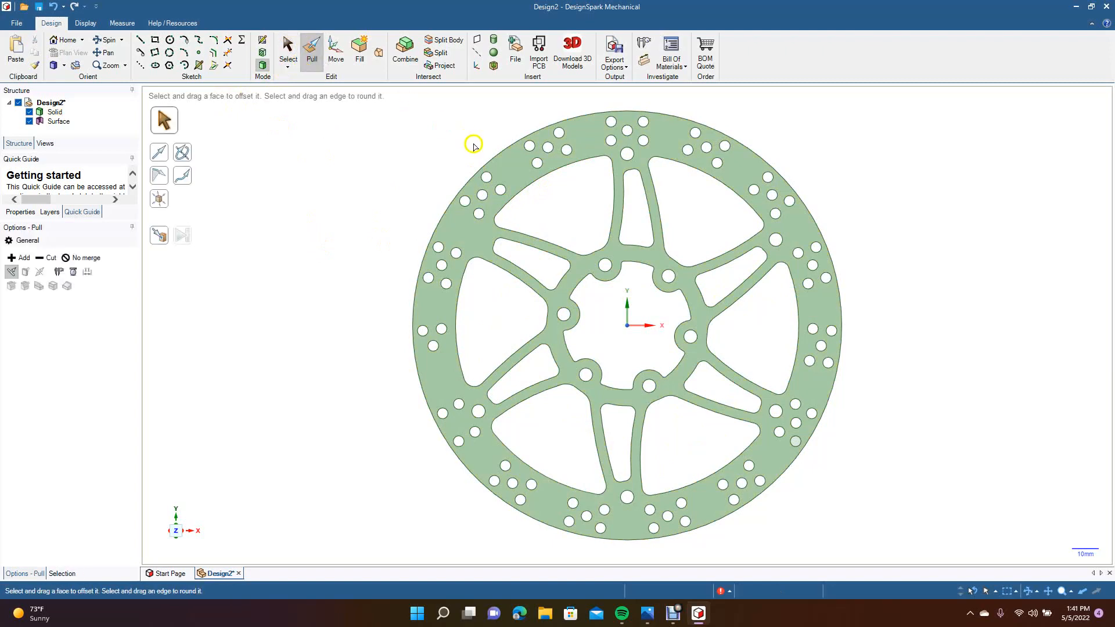
double_click(536, 177)
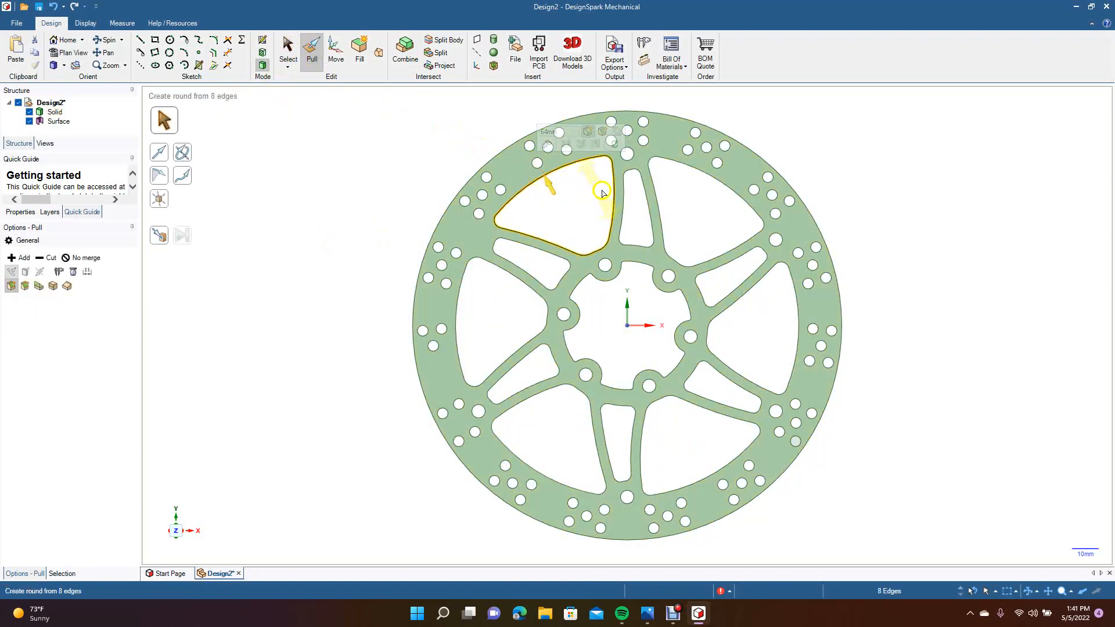
ctrl+double_click(626, 212)
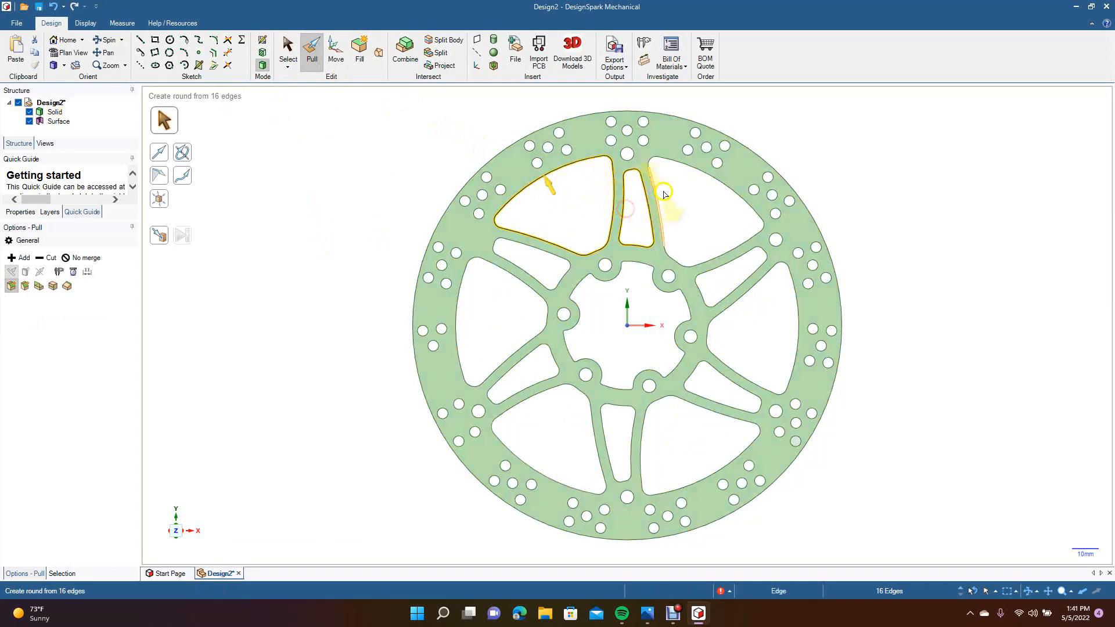
ctrl+double_click(685, 168)
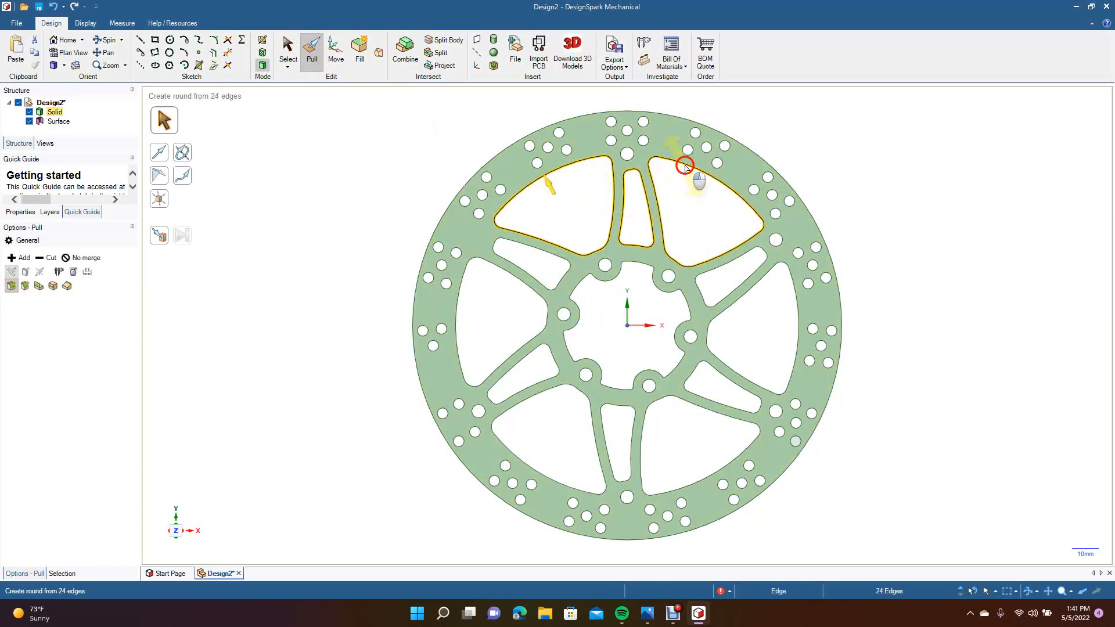
ctrl+double_click(730, 266)
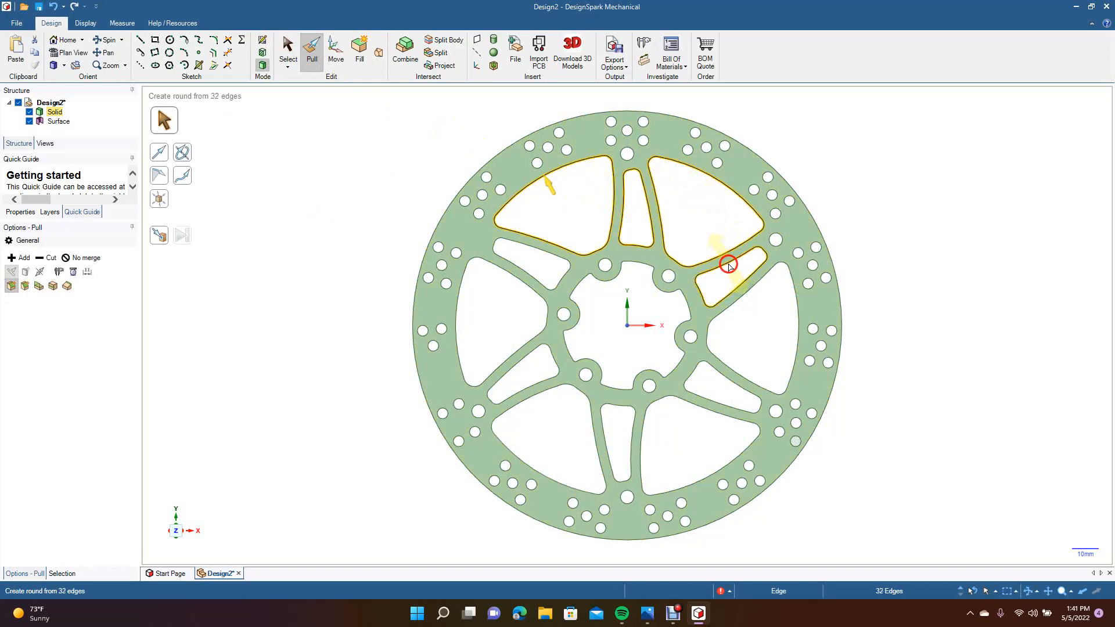
ctrl+double_click(753, 292)
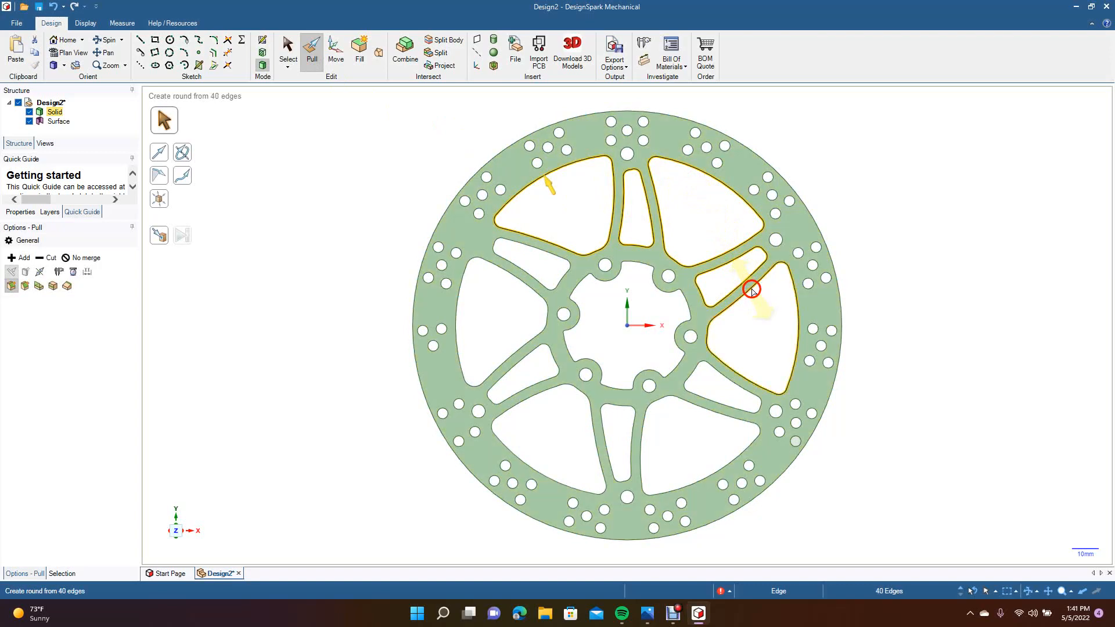
ctrl+double_click(728, 381)
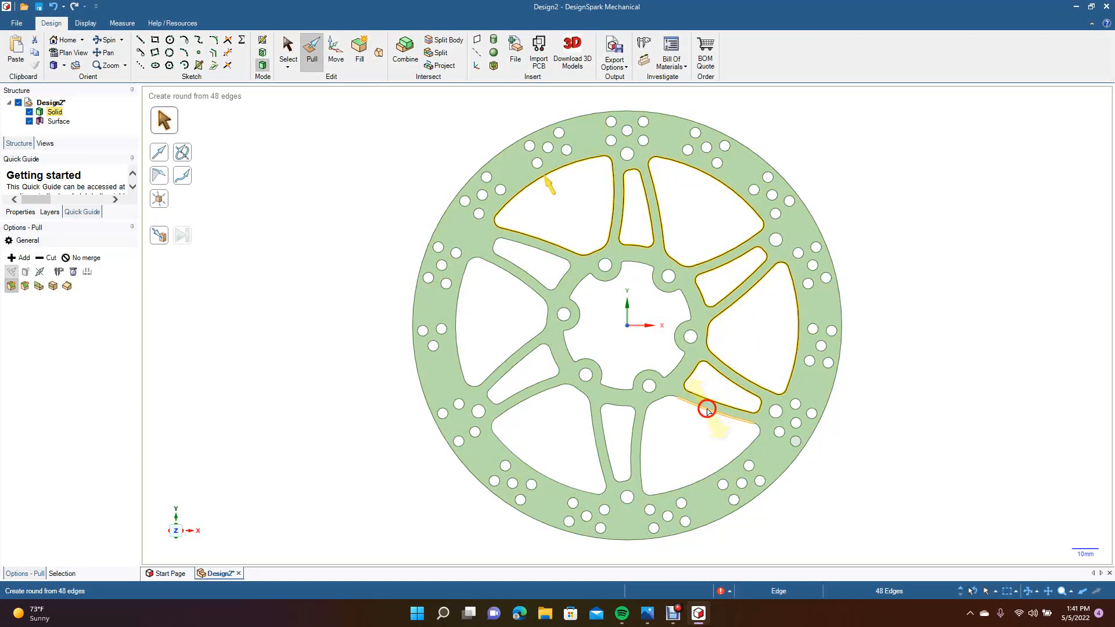
ctrl+double_click(633, 429)
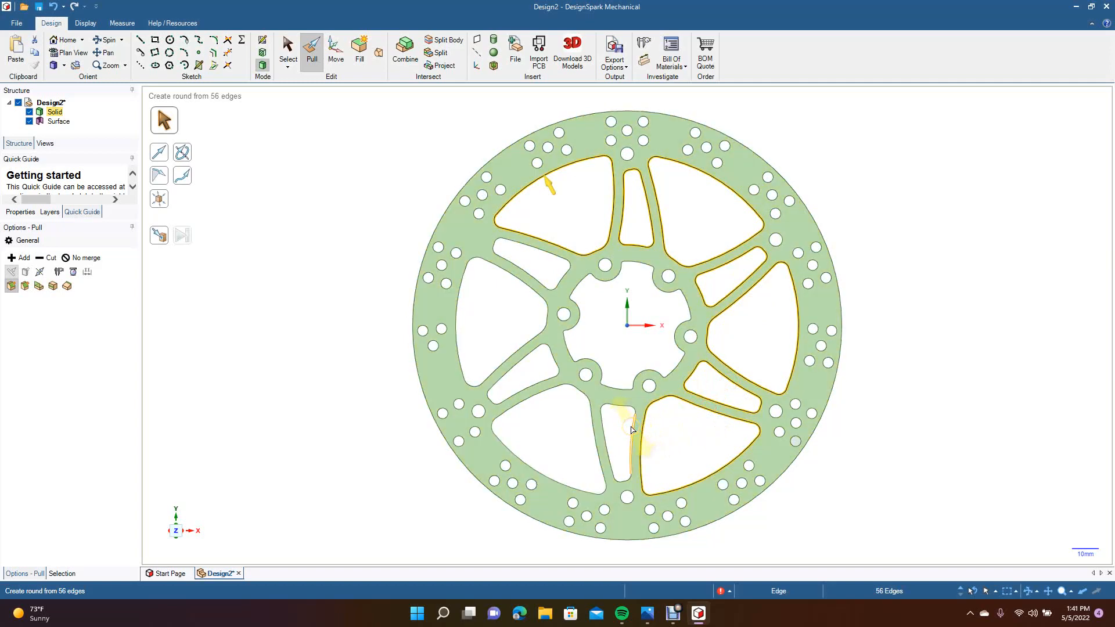
ctrl+double_click(629, 423)
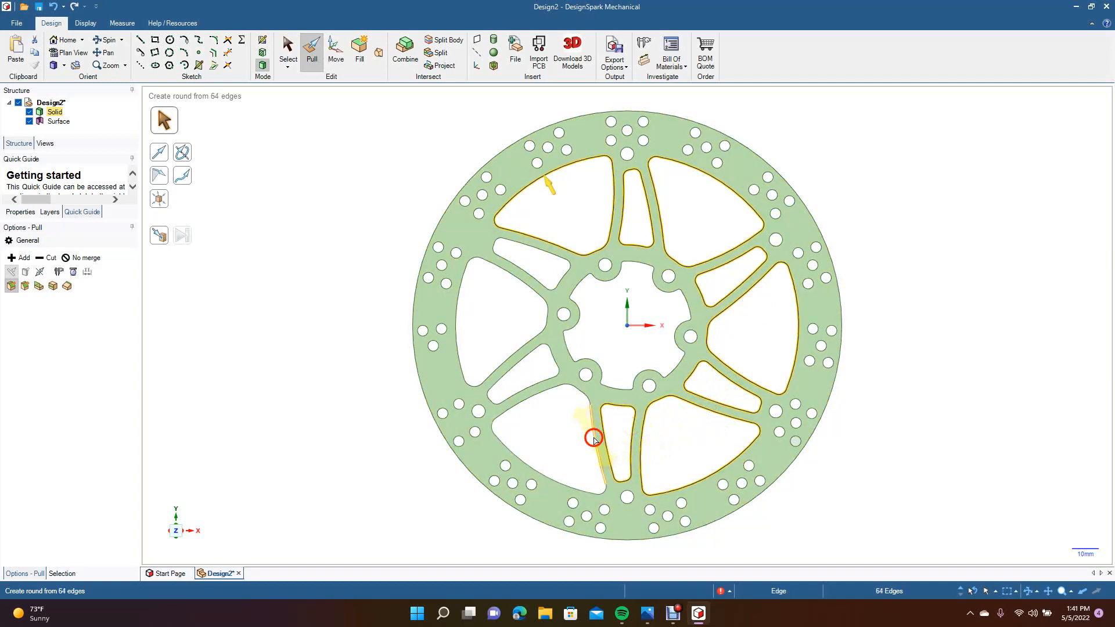
ctrl+double_click(594, 439)
ctrl+double_click(534, 388)
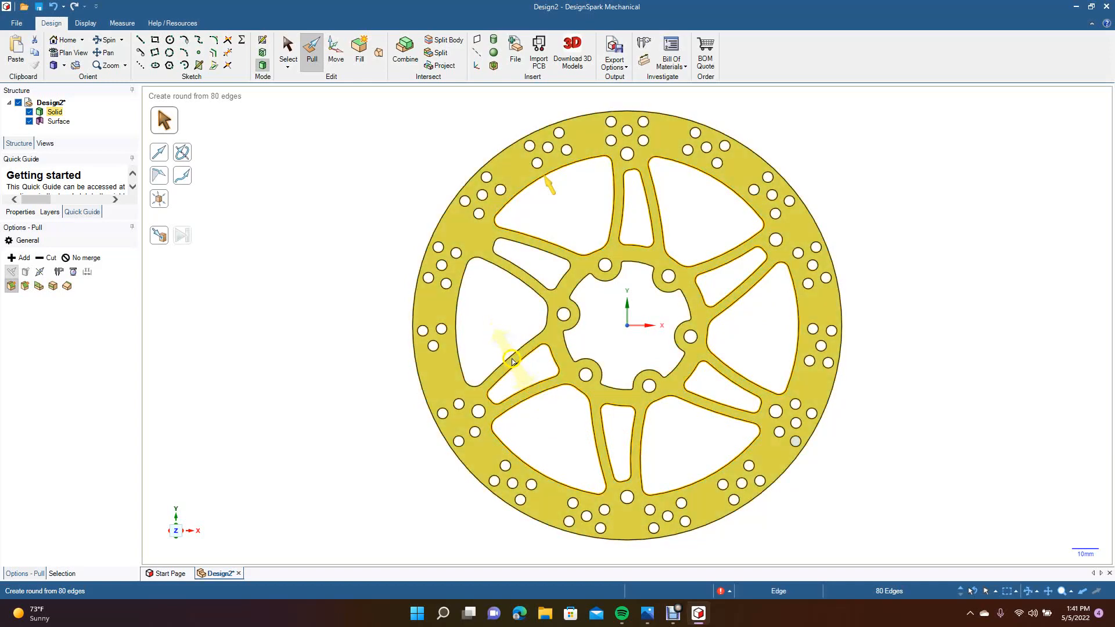
ctrl+double_click(509, 358)
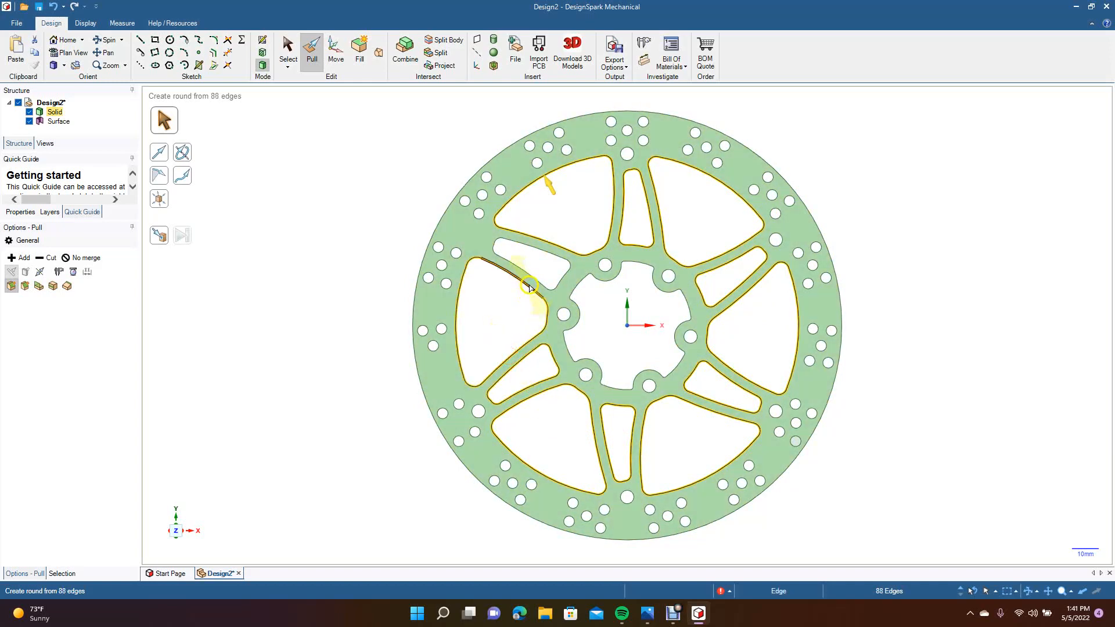
ctrl+double_click(530, 276)
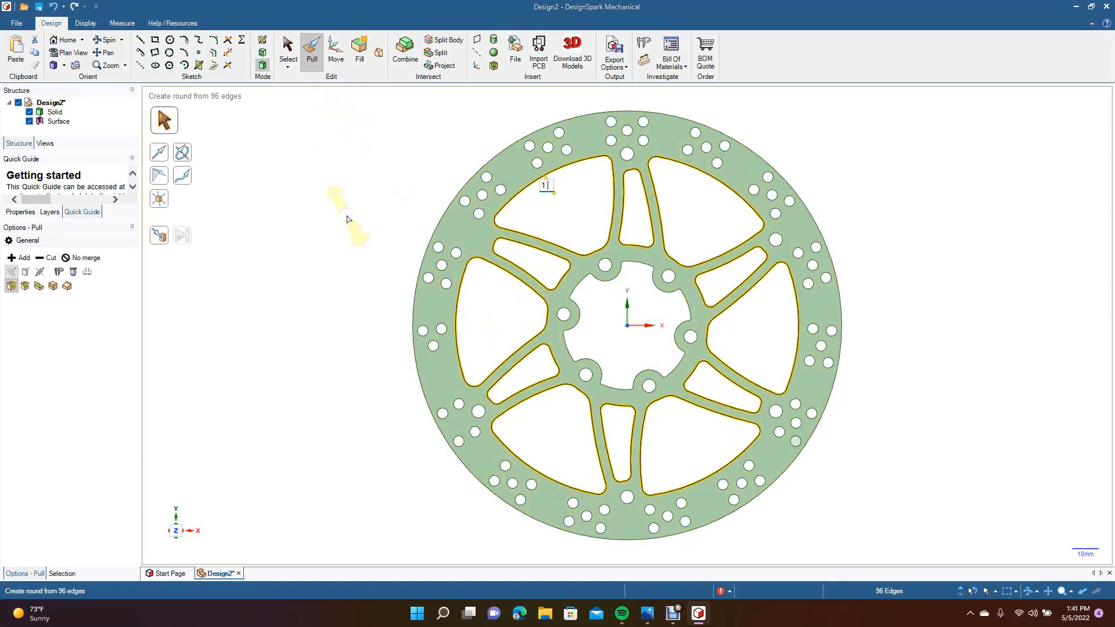
Step: Try rounding the selected opening edges with radii of 1.5 mm and 0.15 mm, and undo each round
drag(347, 218, 343, 211)
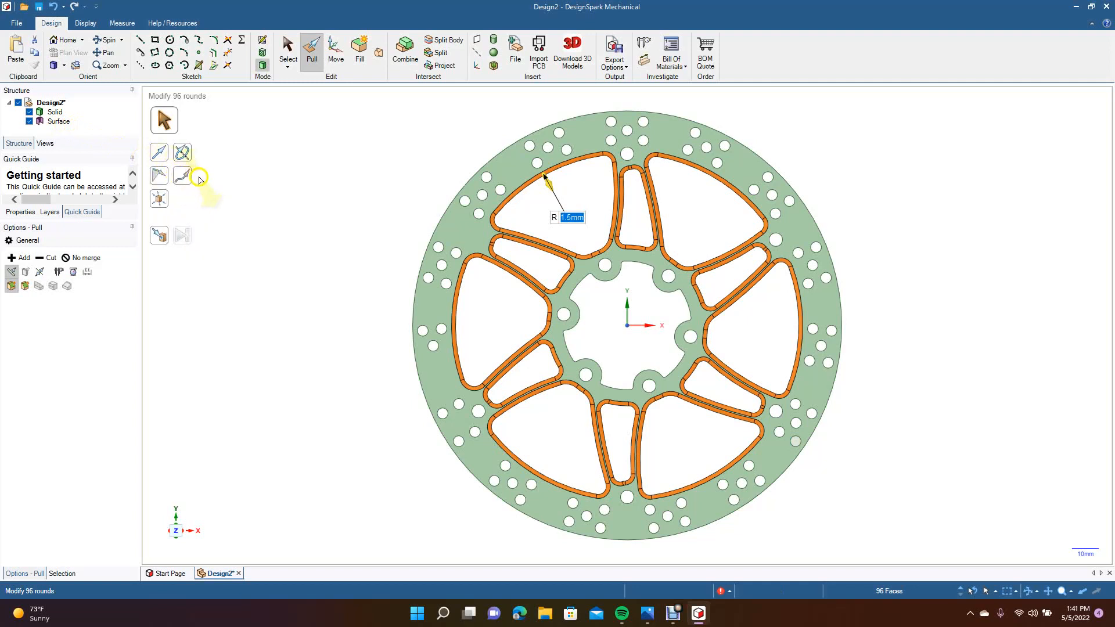
key(ctrl+z)
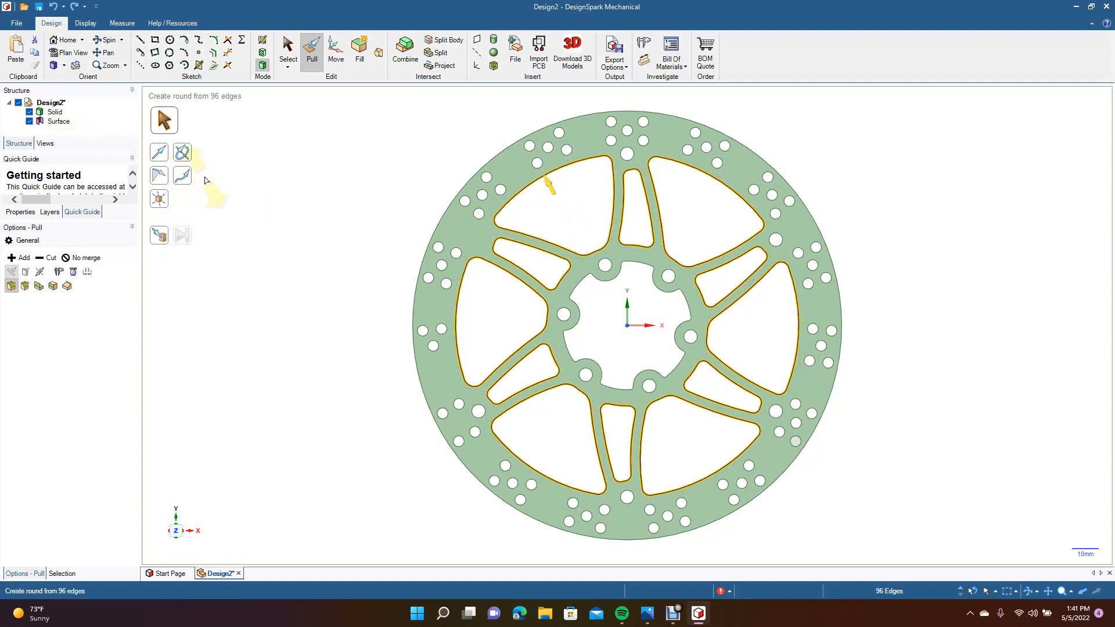
key(ctrl+y)
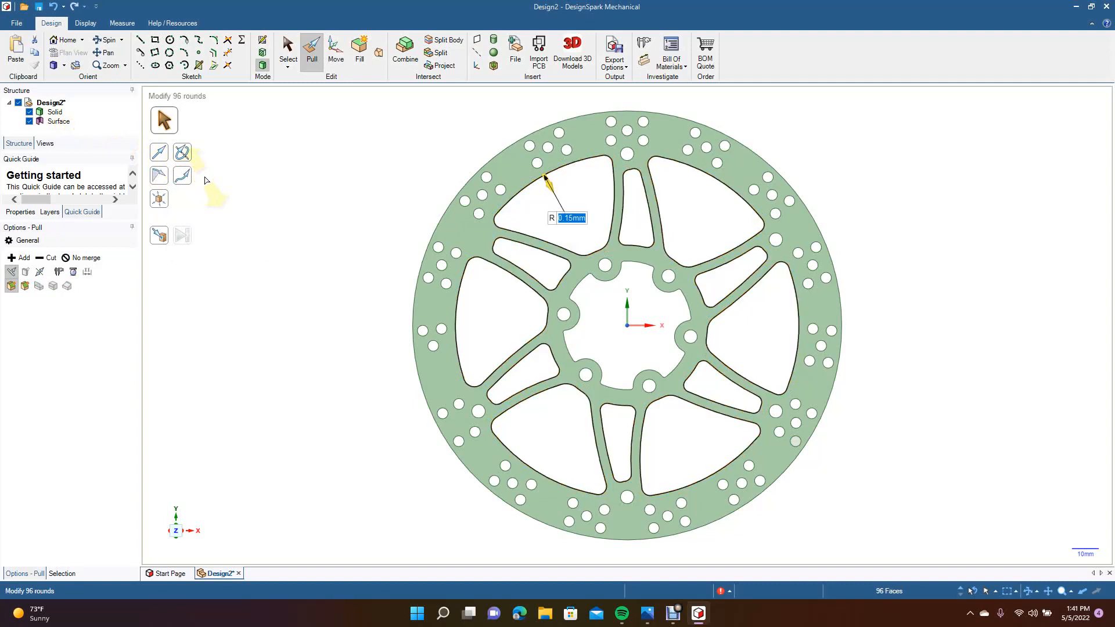
click(106, 39)
drag(294, 224, 325, 238)
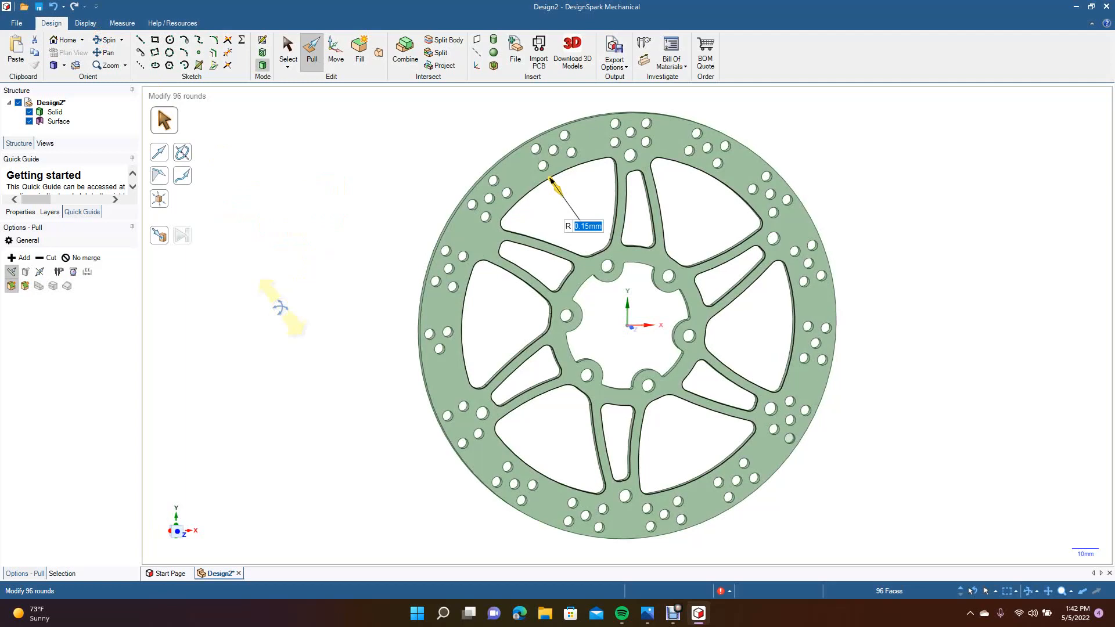
key(ctrl+z)
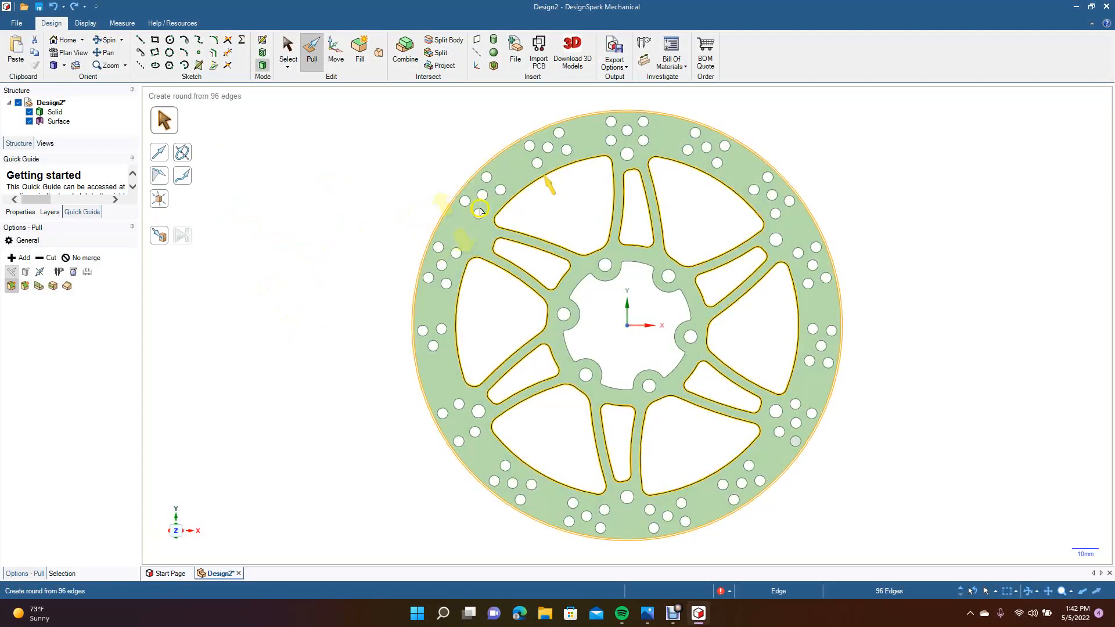
Step: Try rounding the selected opening edges with radii of about 0.72 mm and 1 mm, and undo each round
mouse_move(525, 189)
mouse_down()
mouse_move(515, 182)
mouse_move(536, 181)
mouse_up()
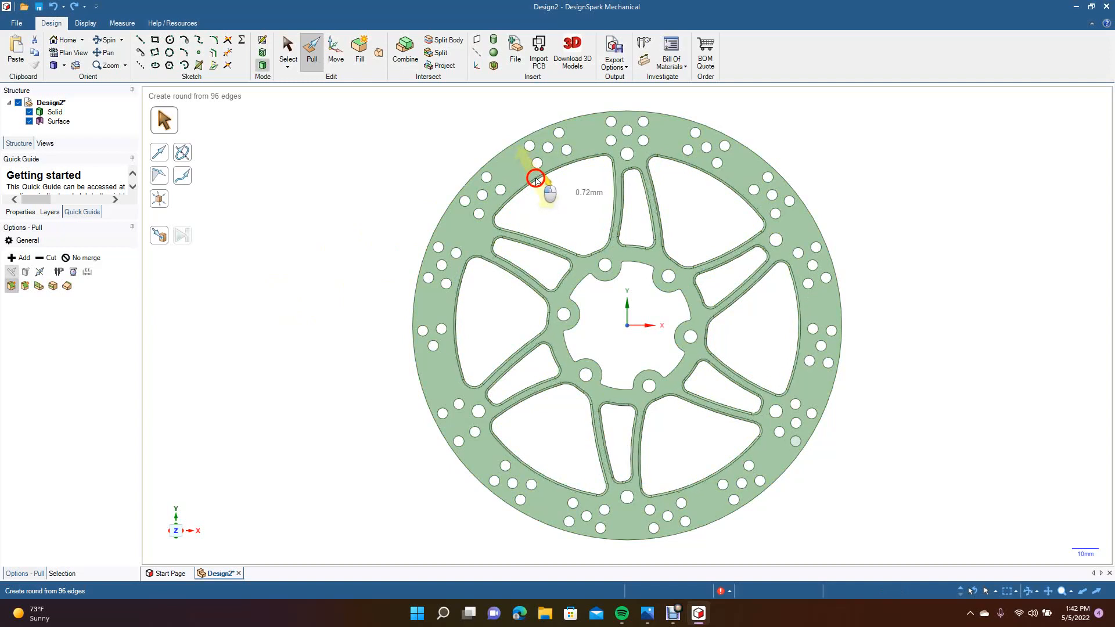
drag(535, 180, 536, 180)
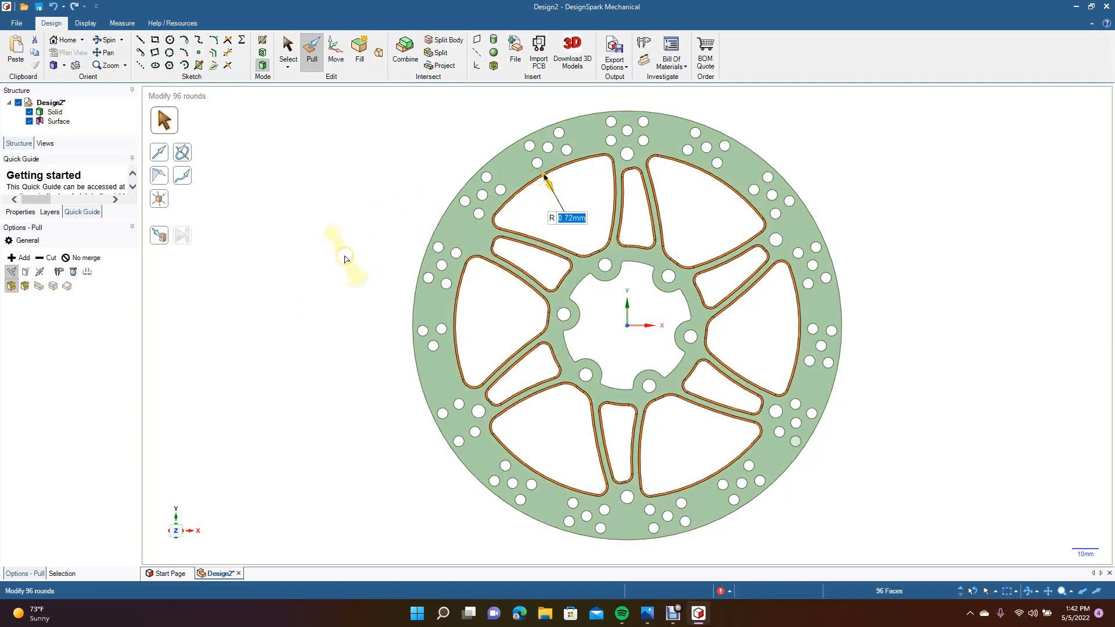
key(ctrl+z)
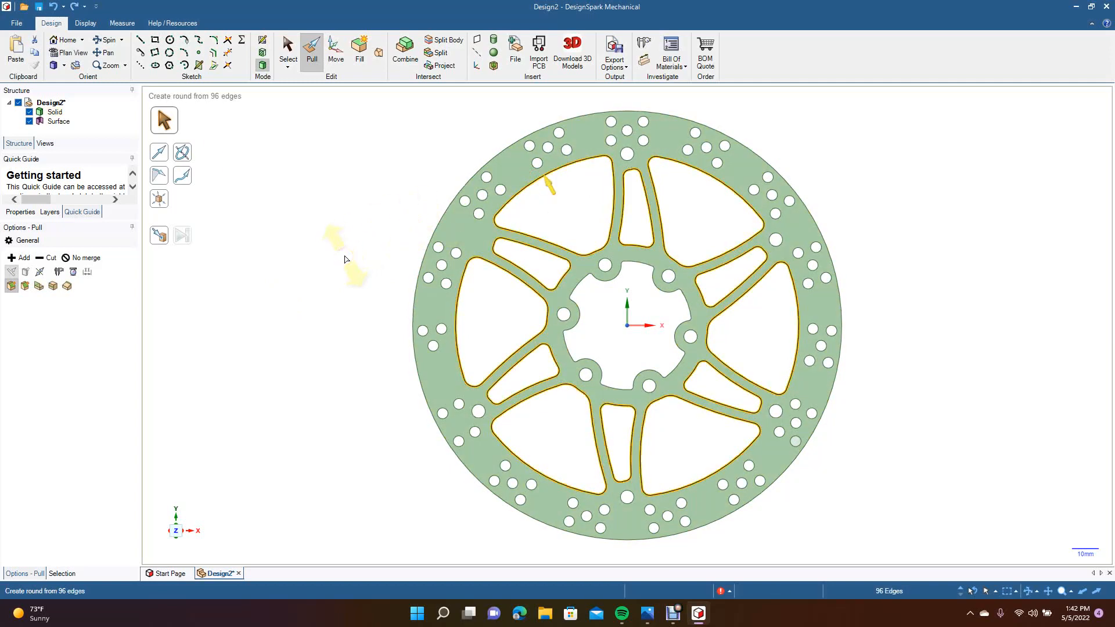
text(1mm)
key(Return)
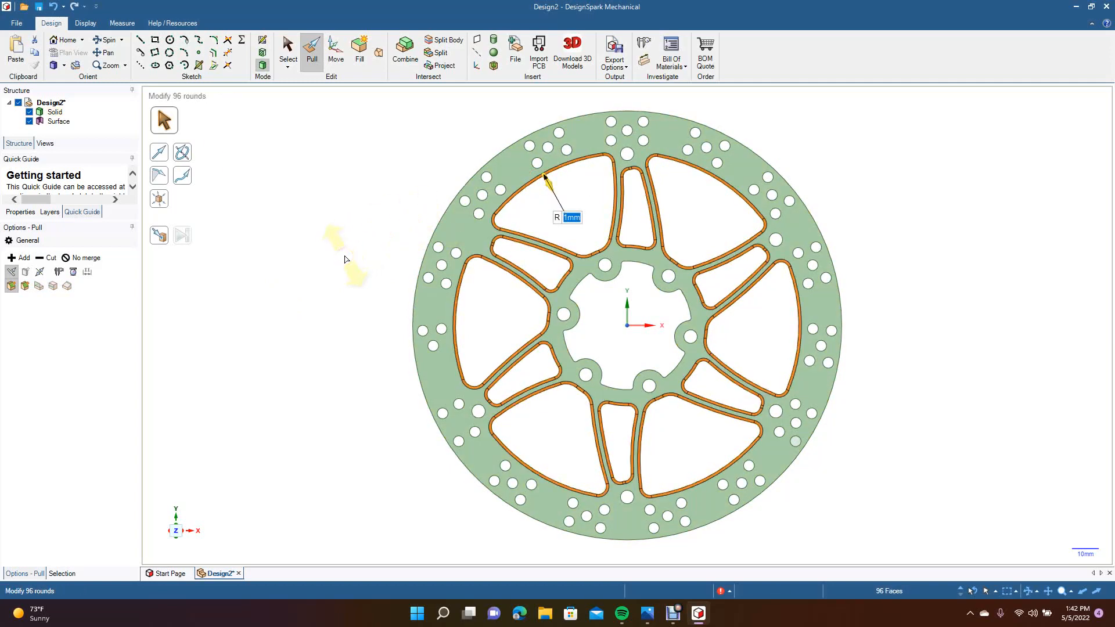
key(ctrl+z)
Step: Round the selected edge loops of all twelve openings with a 0.5 mm radius
key(space)
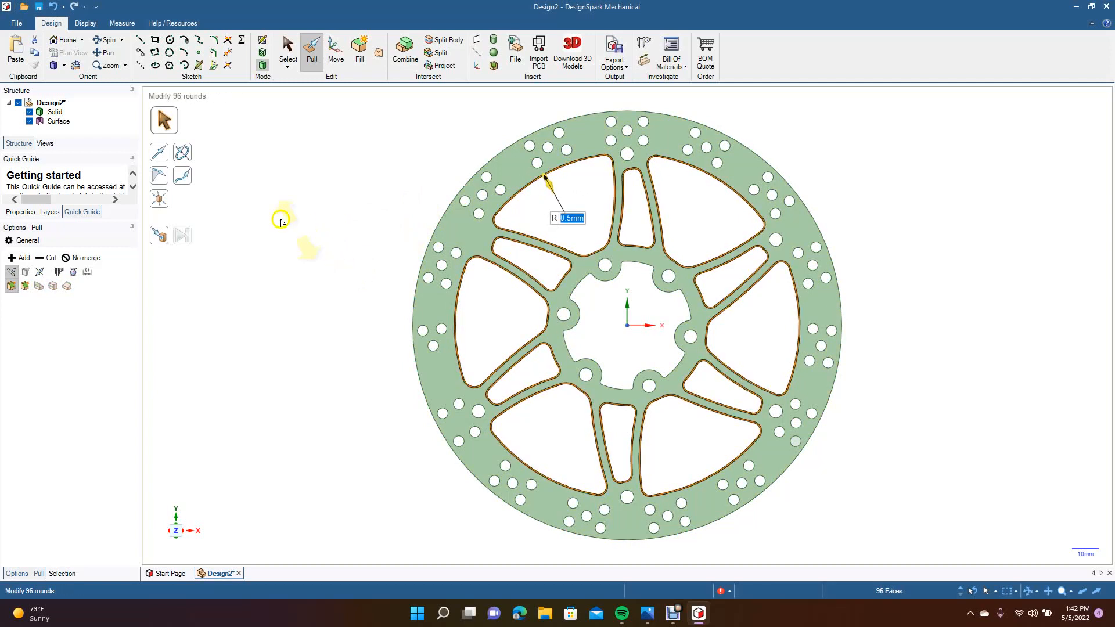
click(288, 51)
click(323, 219)
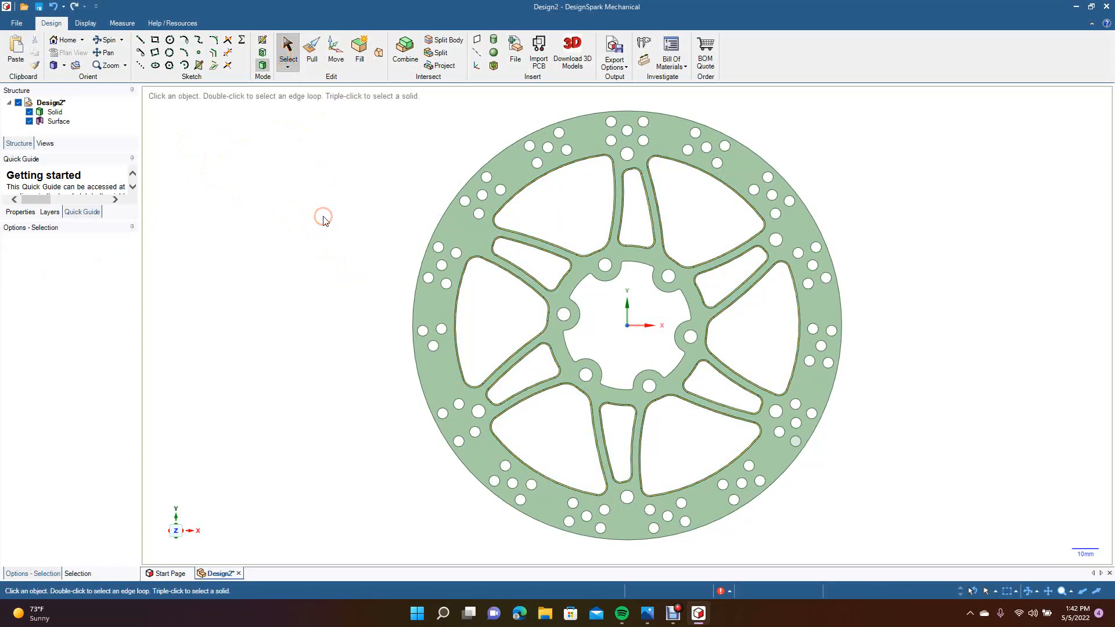
Step: Round the whole edge loop of the disc's central opening with a 0.5 mm radius
double_click(579, 285)
click(311, 51)
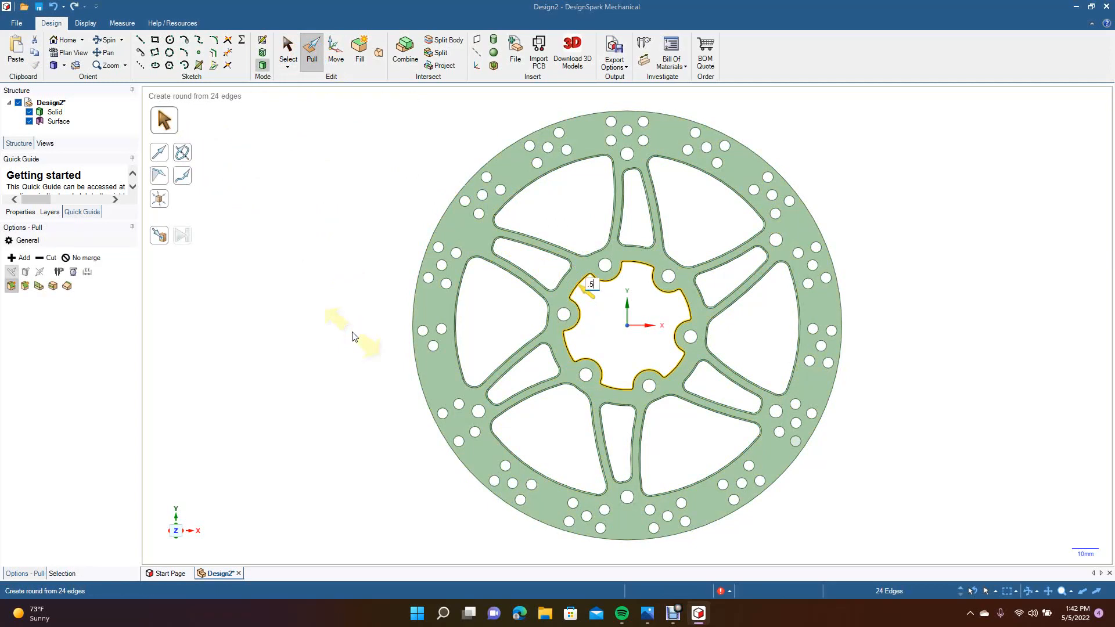
text(.5)
key(Return)
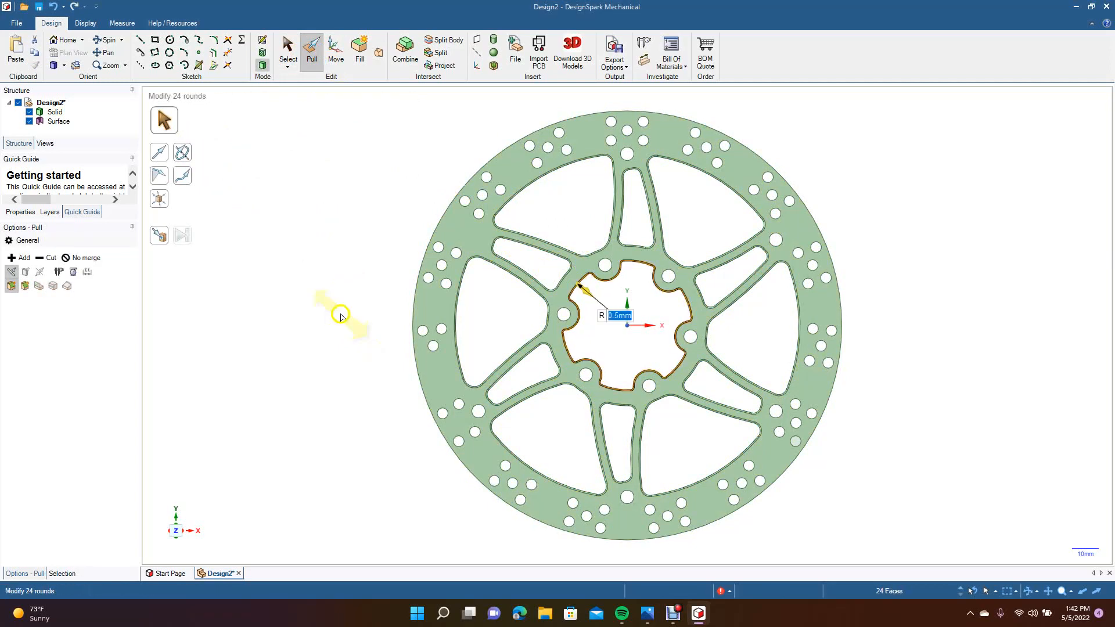
Step: Round the edges of the six mounting holes around the disc's central opening with a 0.5 mm radius
click(288, 50)
click(355, 233)
click(613, 271)
ctrl+click(574, 316)
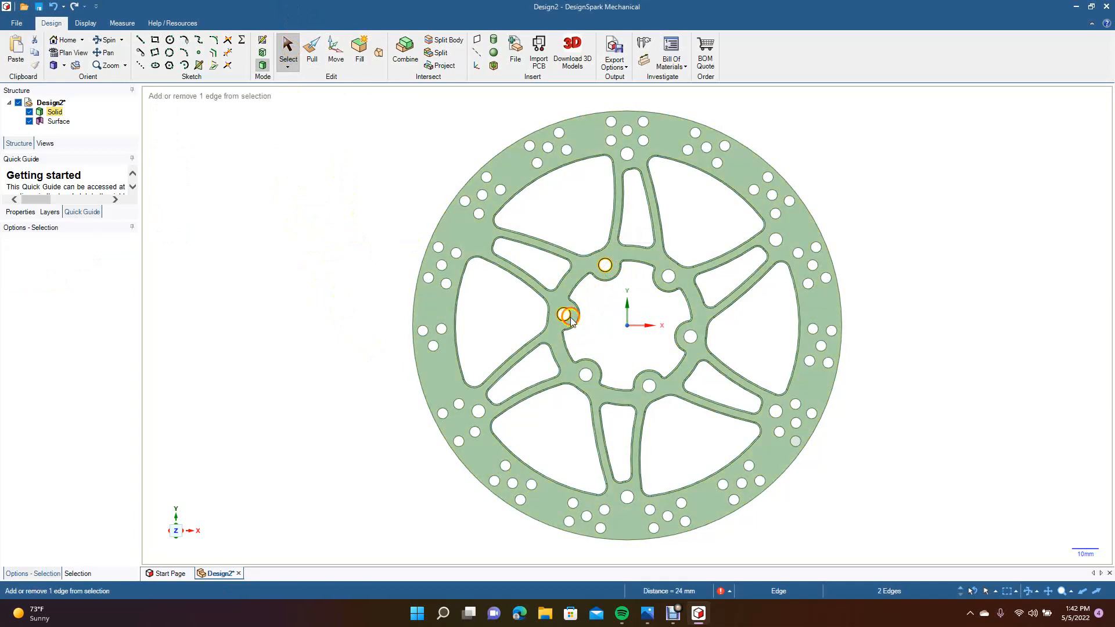
ctrl+click(587, 376)
ctrl+click(648, 386)
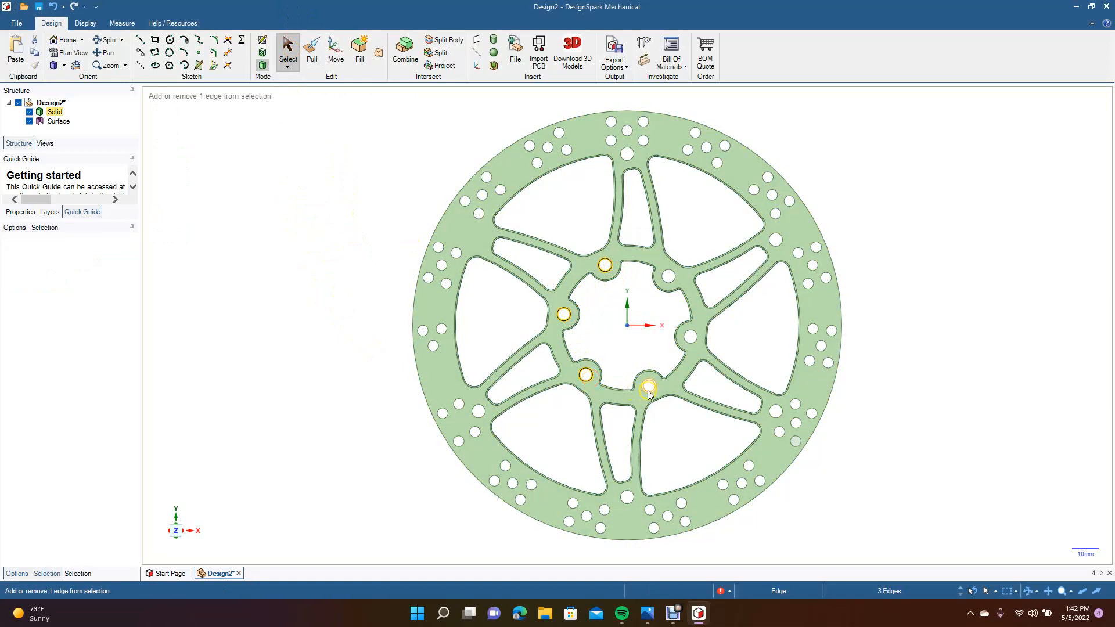
ctrl+click(693, 345)
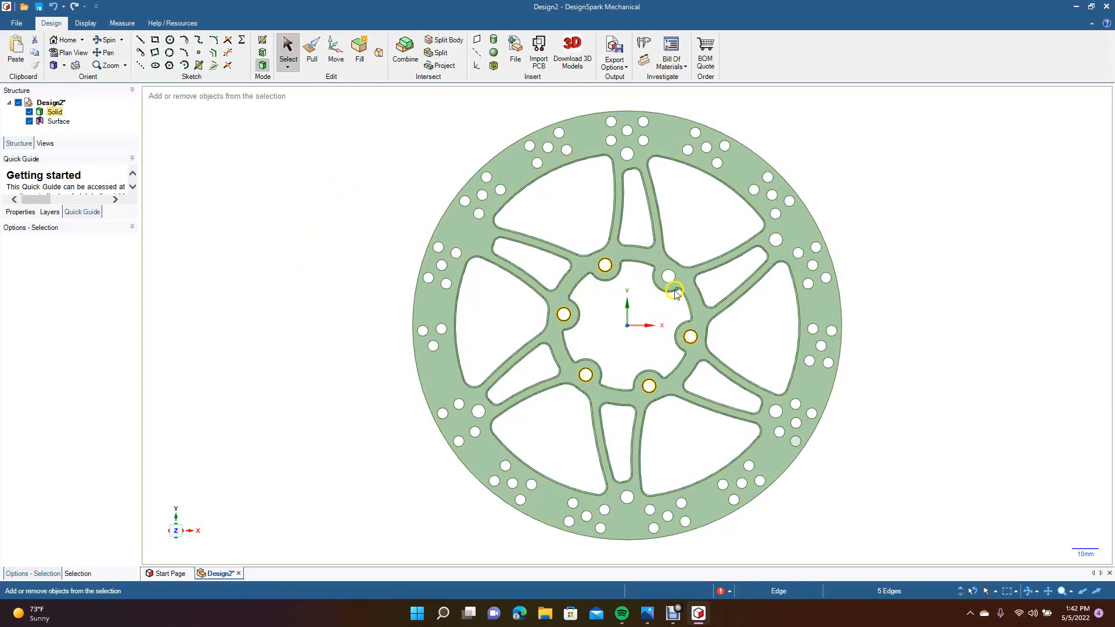
ctrl+click(669, 282)
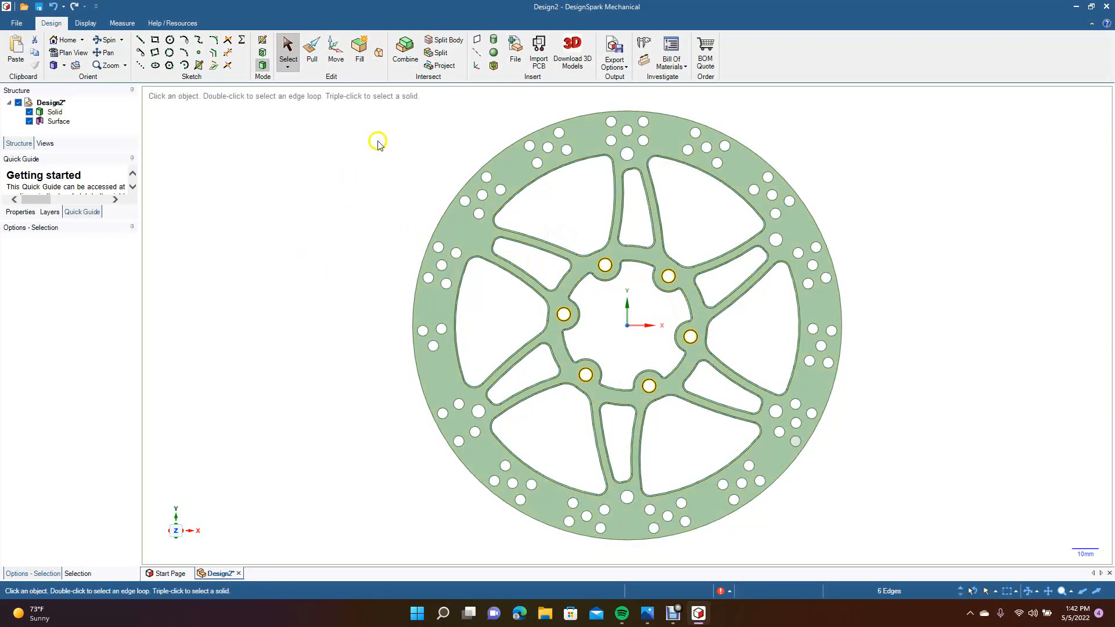
click(312, 59)
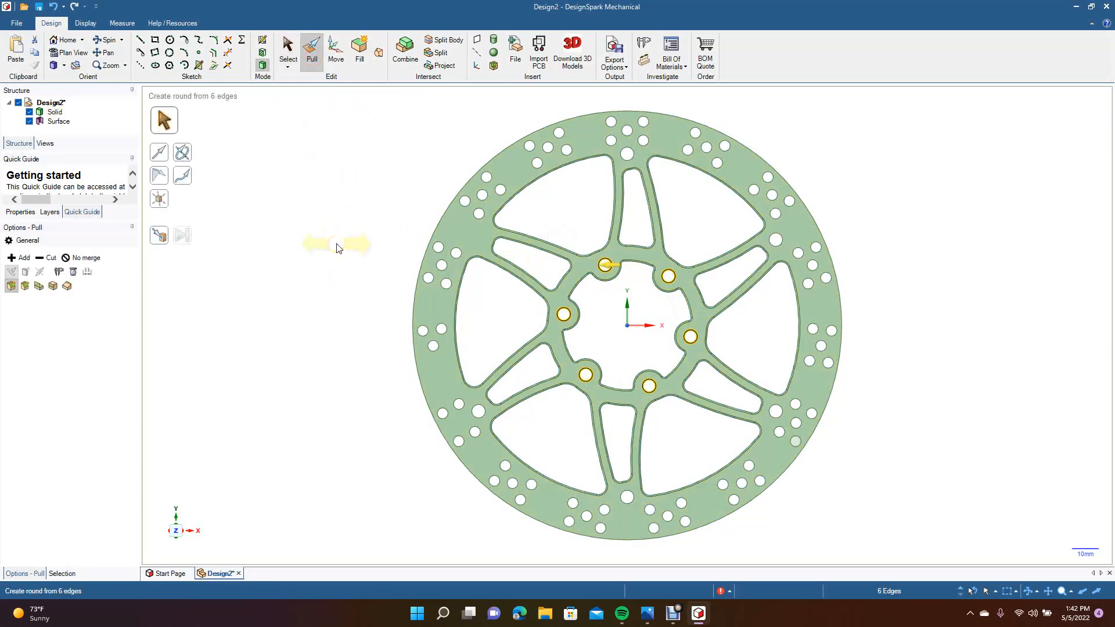
key(space)
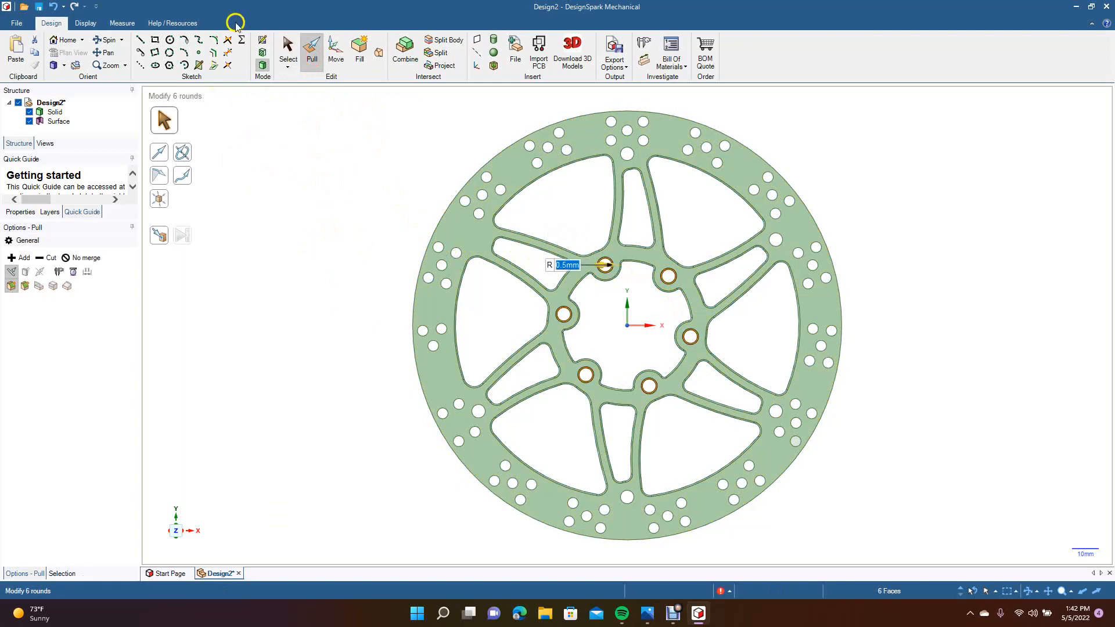
Step: Spin the disc around to its reverse face and activate the Pull tool
click(288, 49)
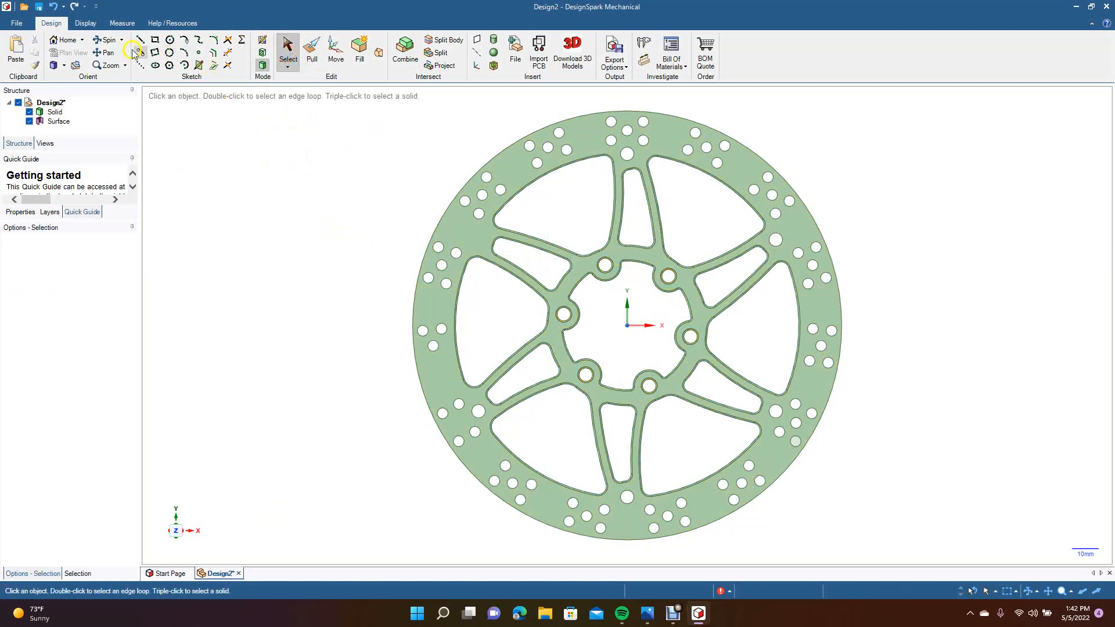
click(104, 39)
drag(346, 360, 691, 433)
click(312, 55)
click(566, 173)
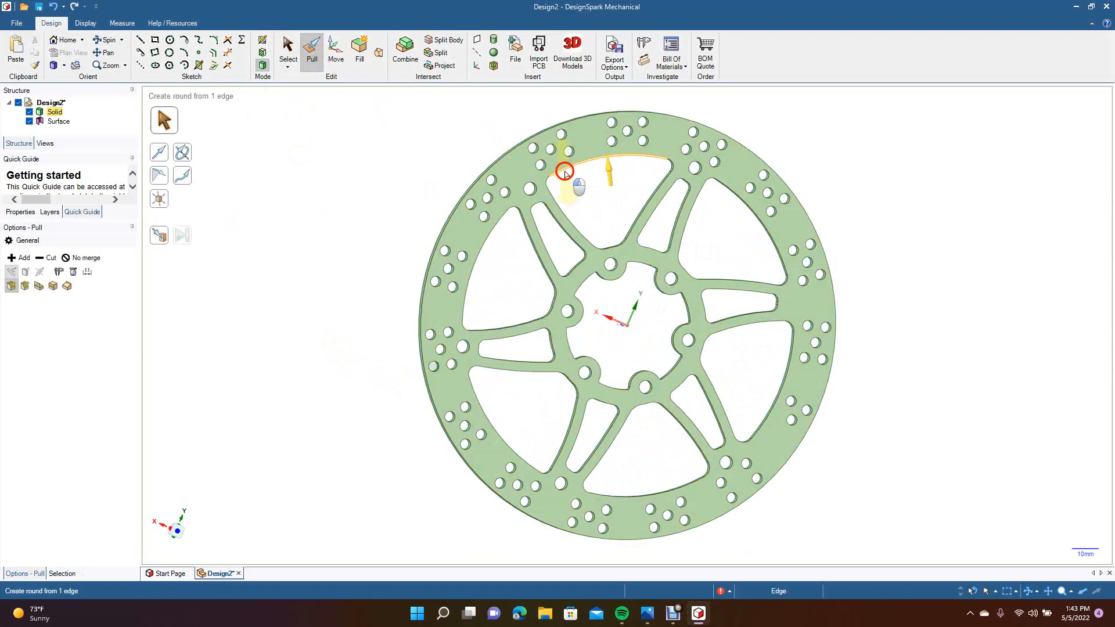
double_click(566, 173)
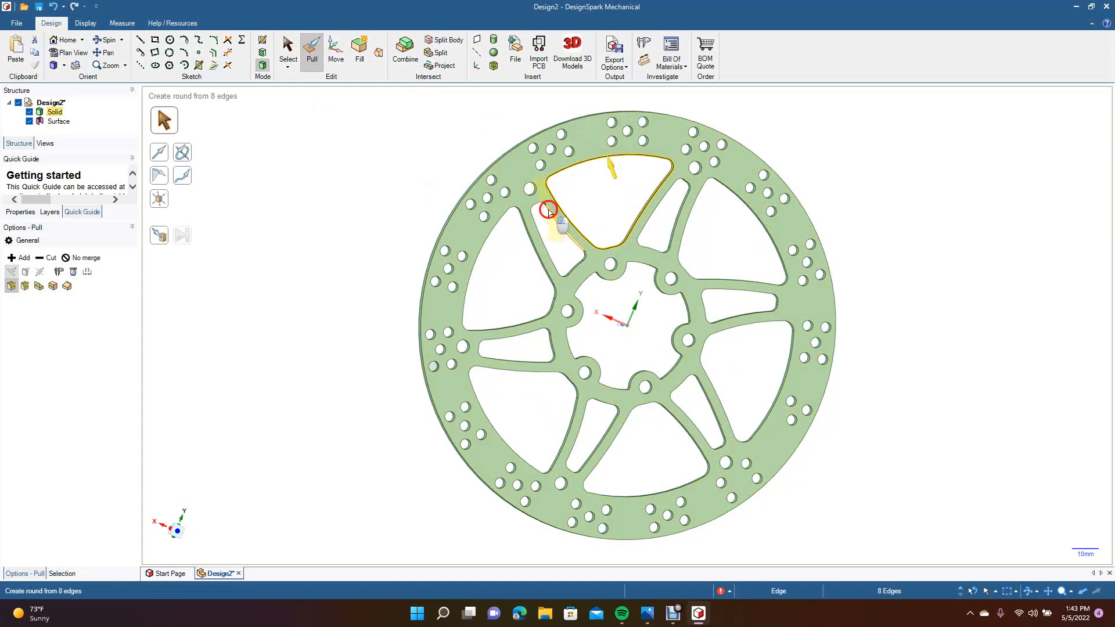
ctrl+double_click(544, 207)
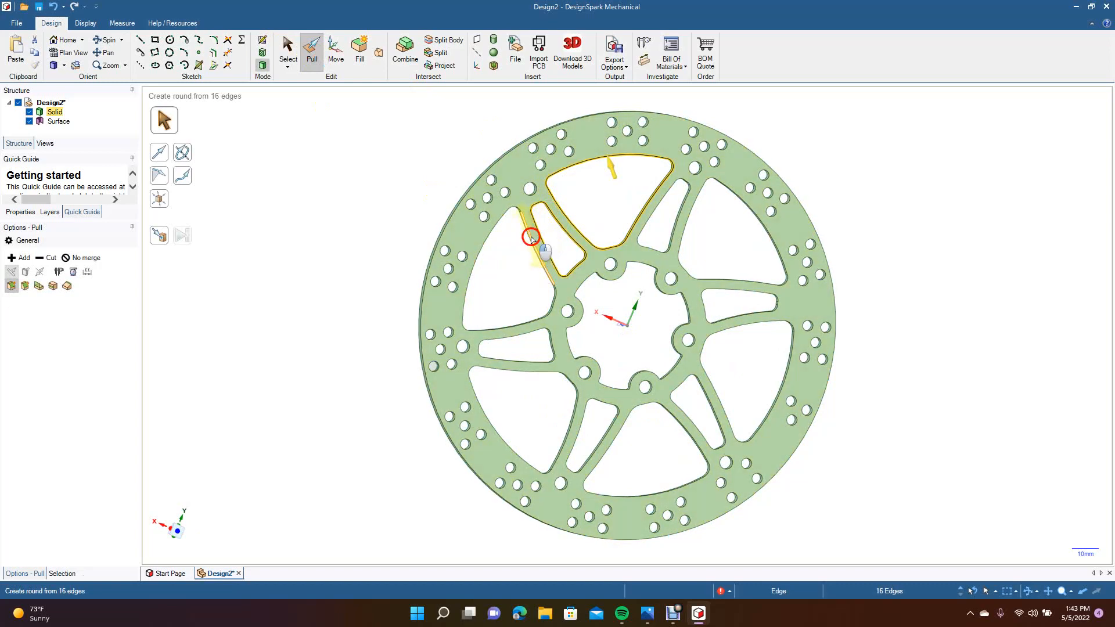
ctrl+double_click(527, 336)
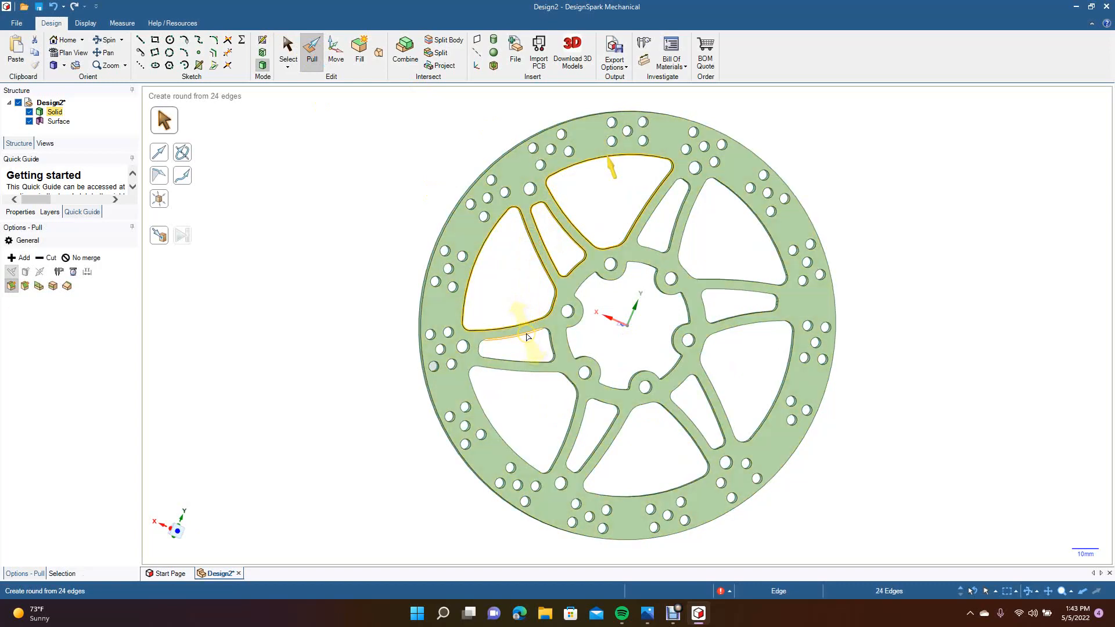
ctrl+double_click(526, 335)
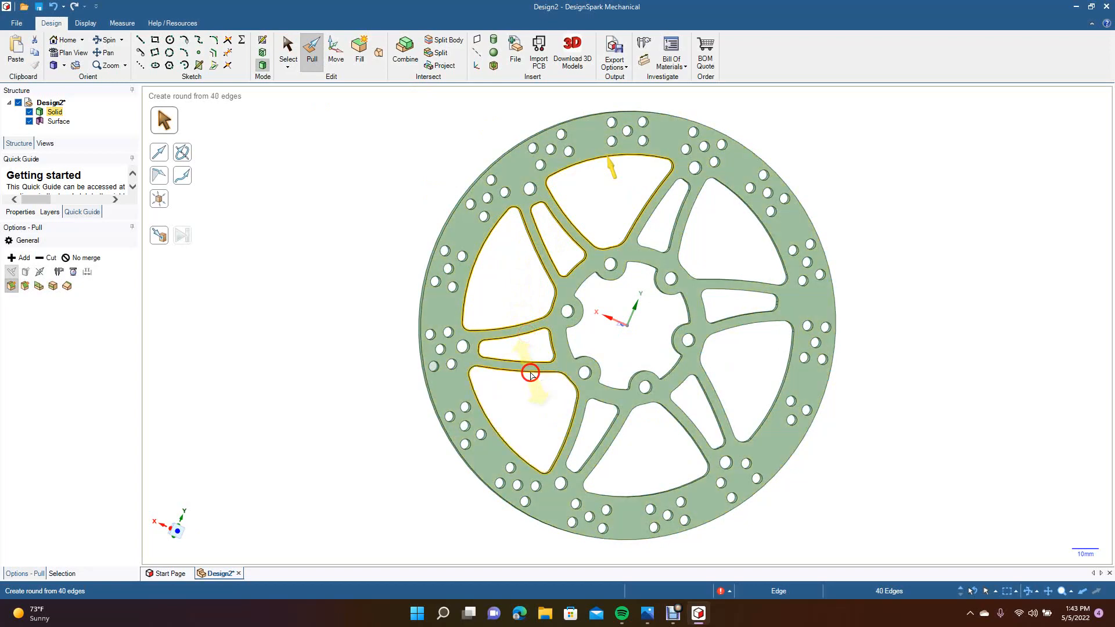
ctrl+double_click(584, 426)
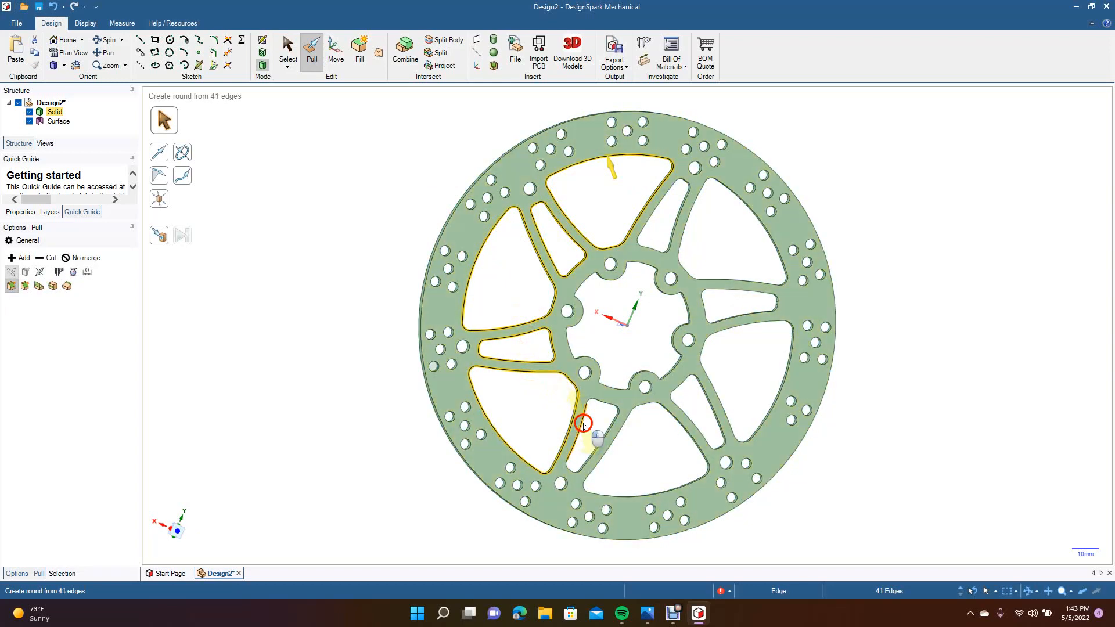
ctrl+double_click(616, 443)
ctrl+double_click(630, 453)
ctrl+click(683, 385)
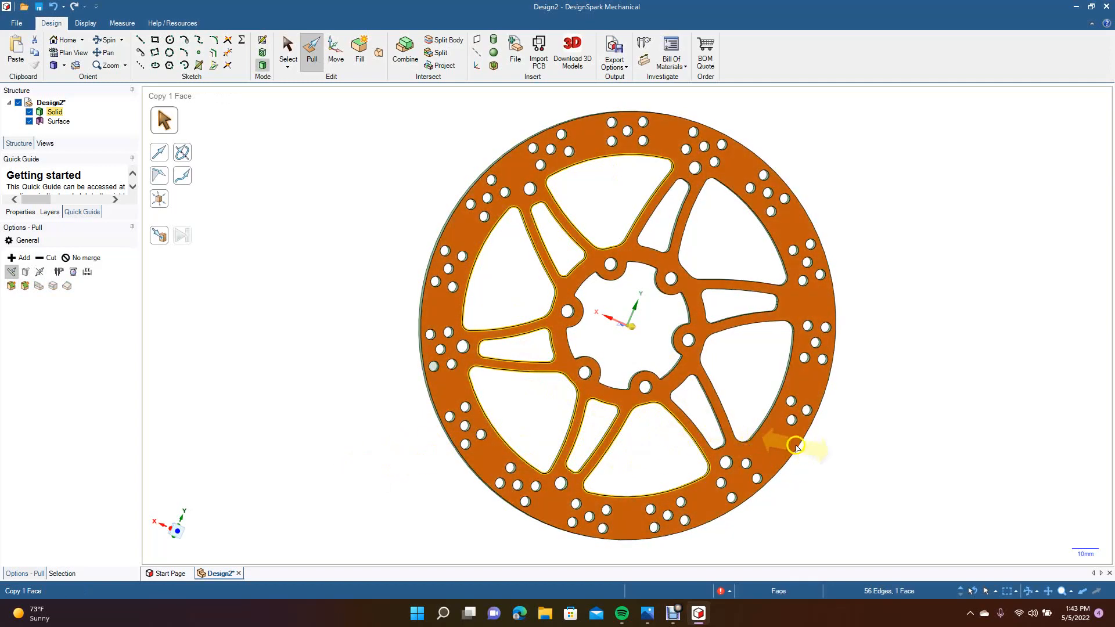
click(841, 447)
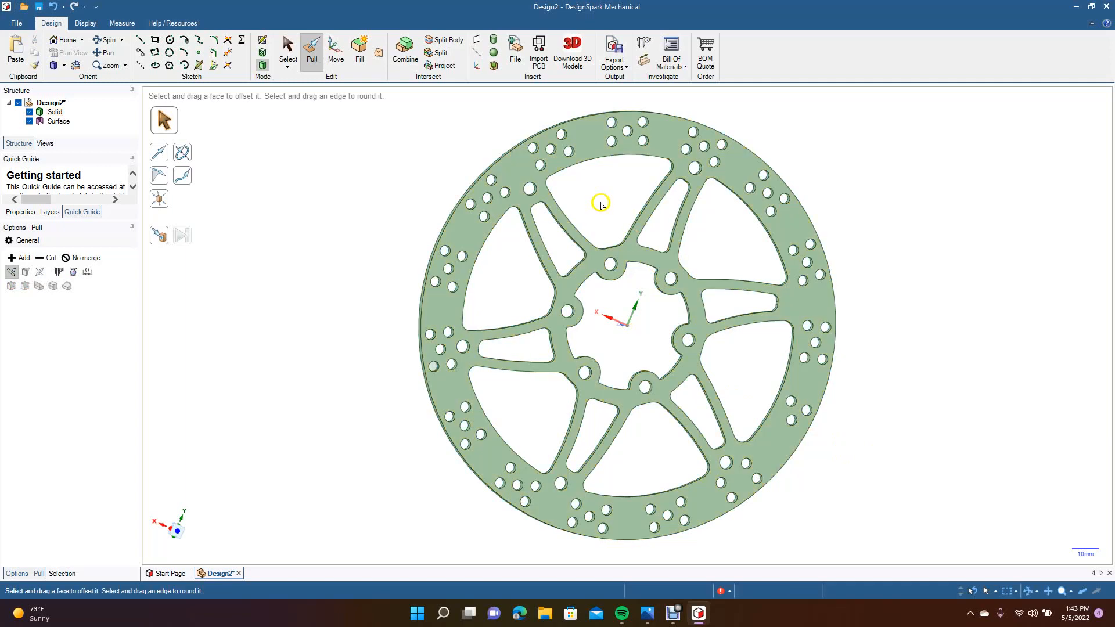
Step: Round the complete edge loops of all twelve spoke openings on the disc's reverse face
click(572, 168)
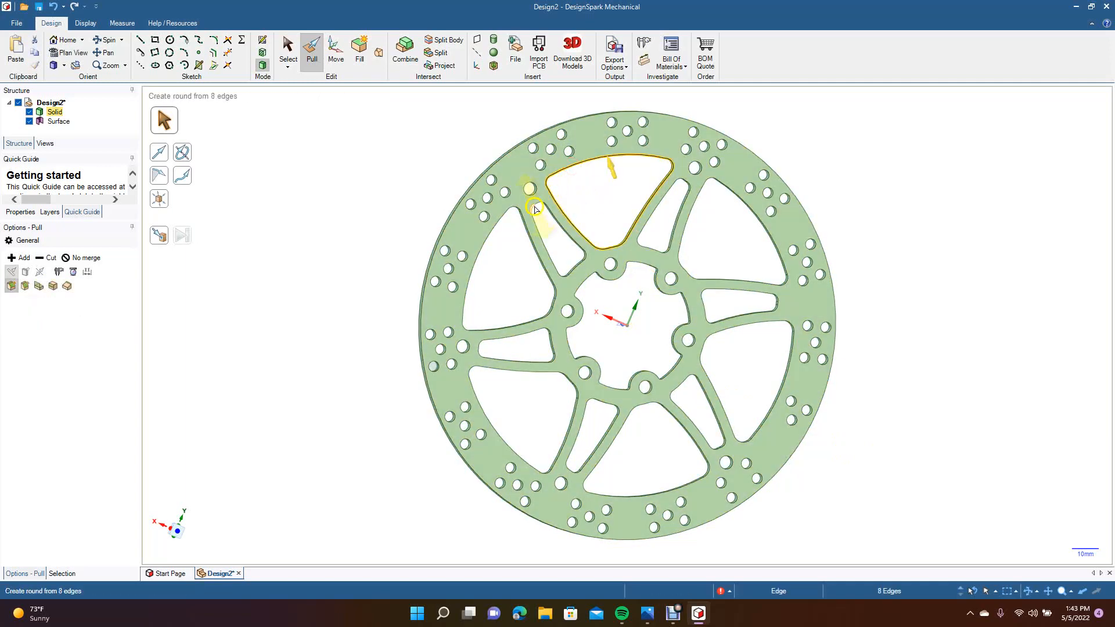
double_click(548, 212)
ctrl+double_click(533, 243)
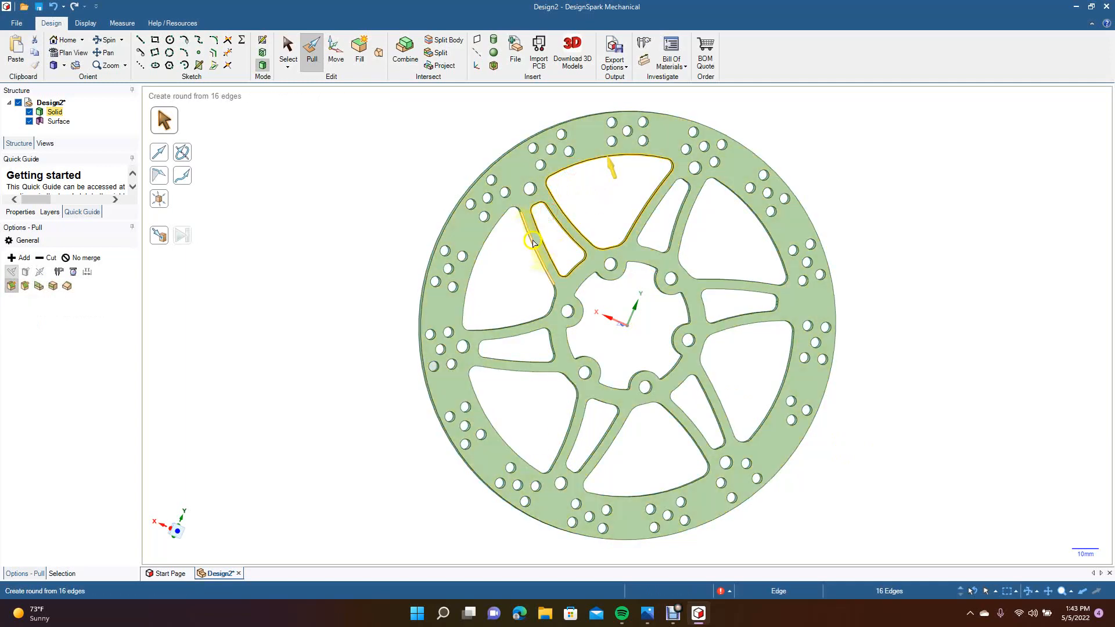
ctrl+double_click(532, 247)
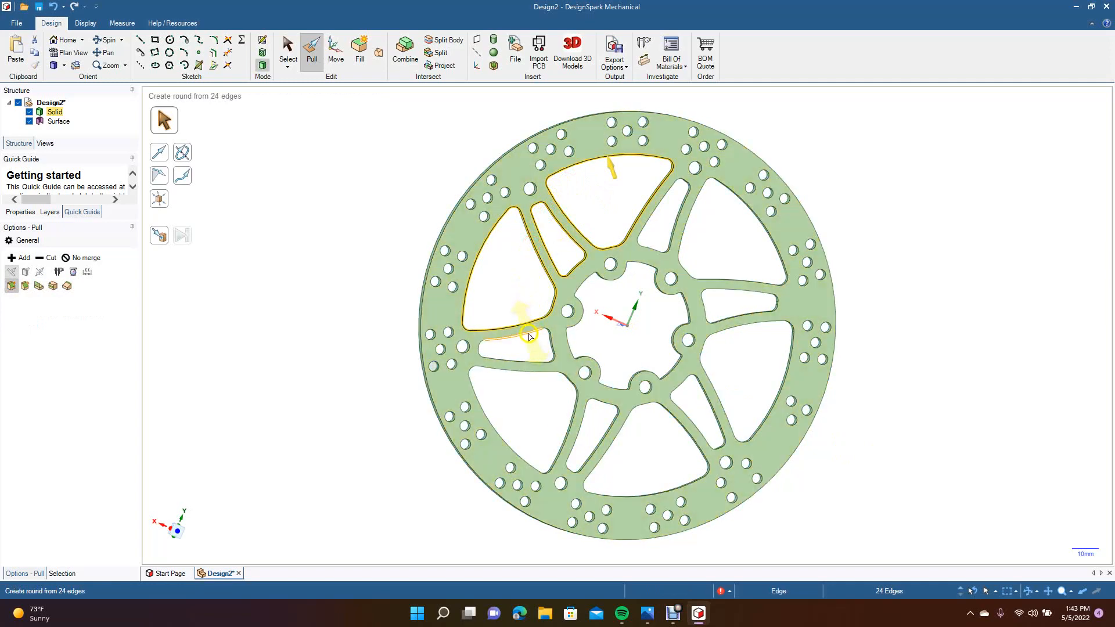
ctrl+double_click(529, 337)
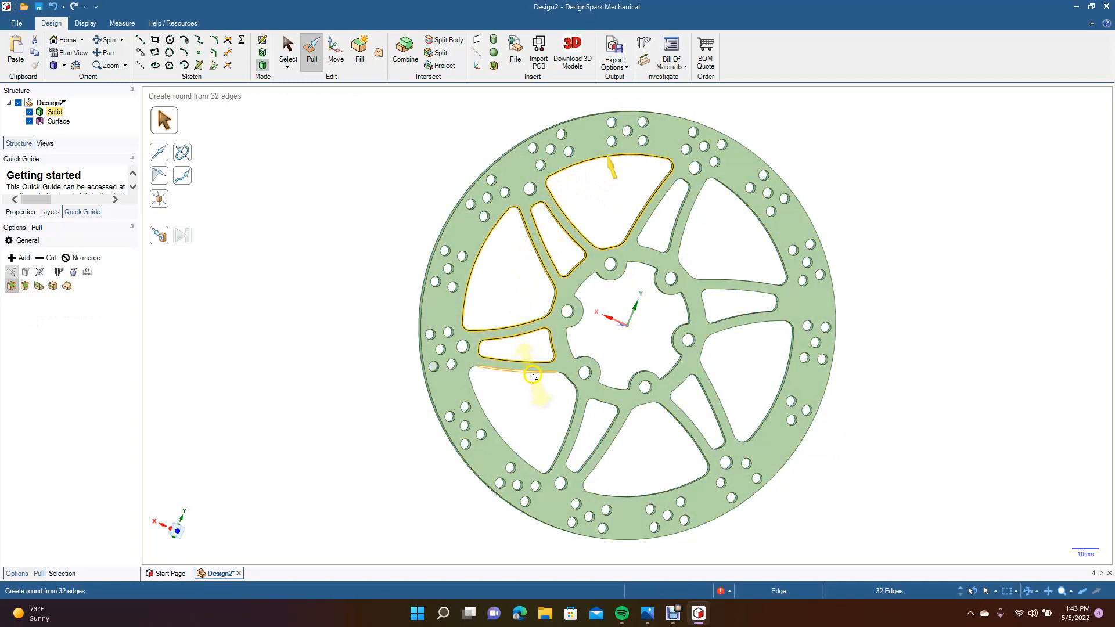
ctrl+double_click(584, 418)
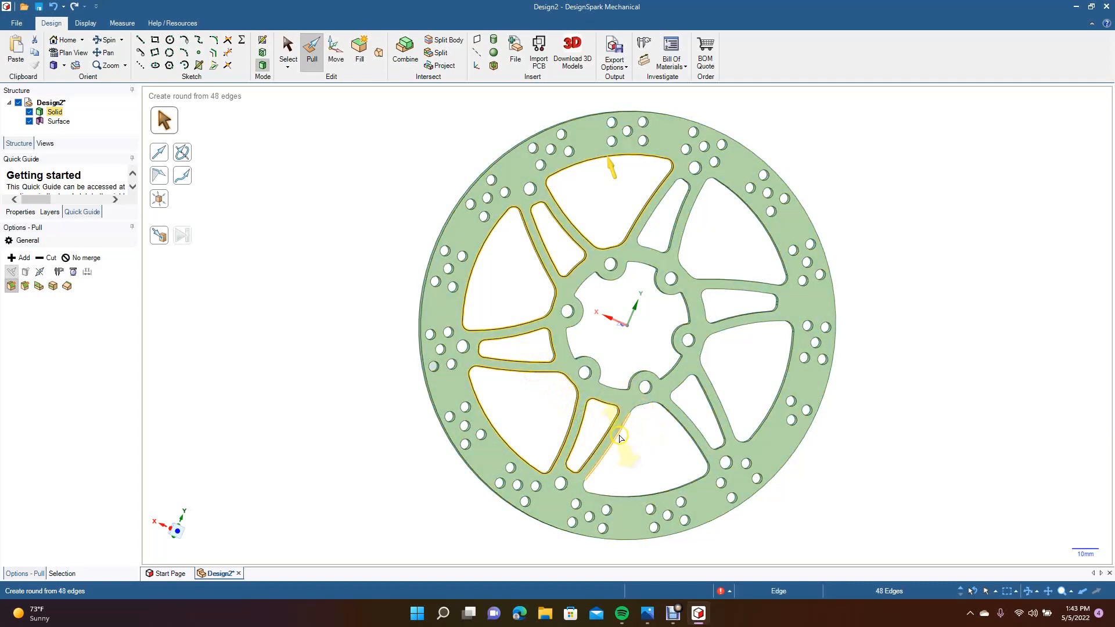
ctrl+double_click(619, 436)
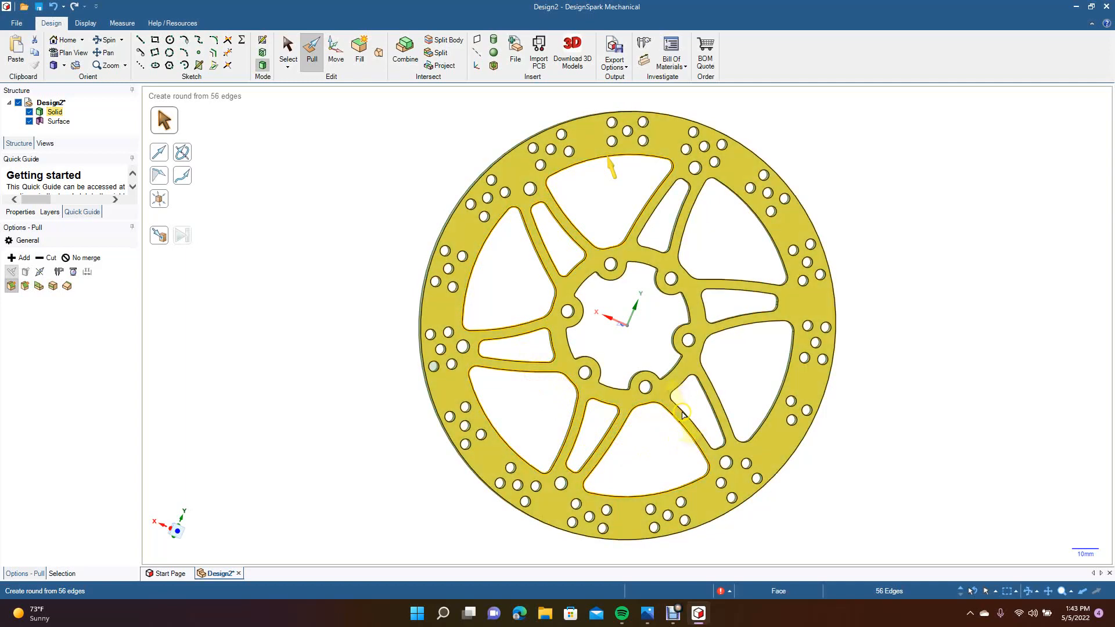
ctrl+double_click(683, 414)
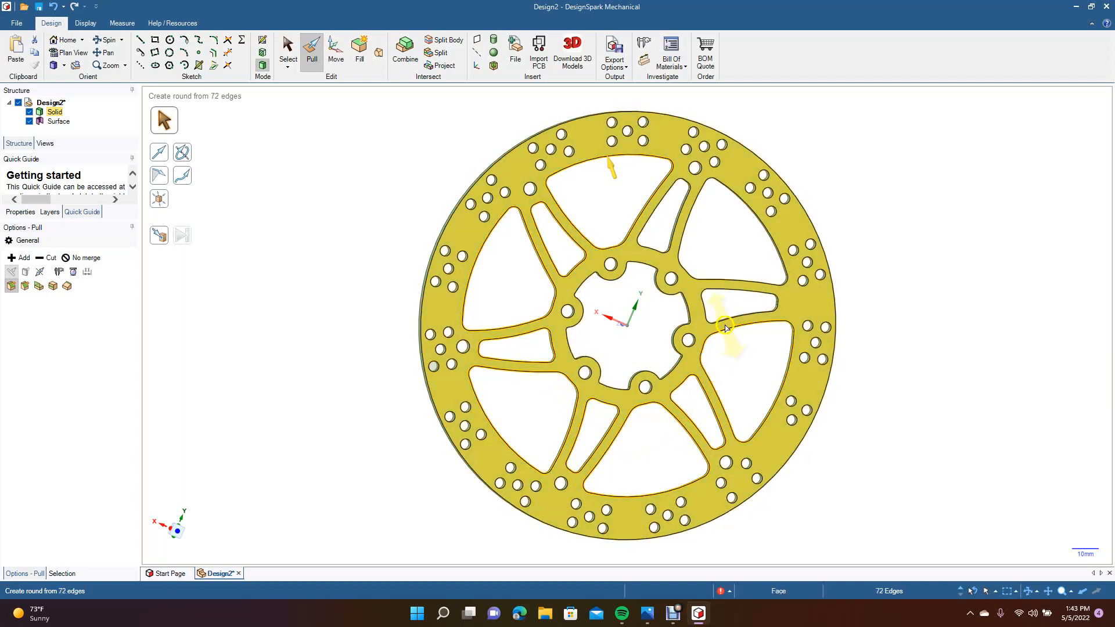
ctrl+double_click(724, 321)
ctrl+click(723, 321)
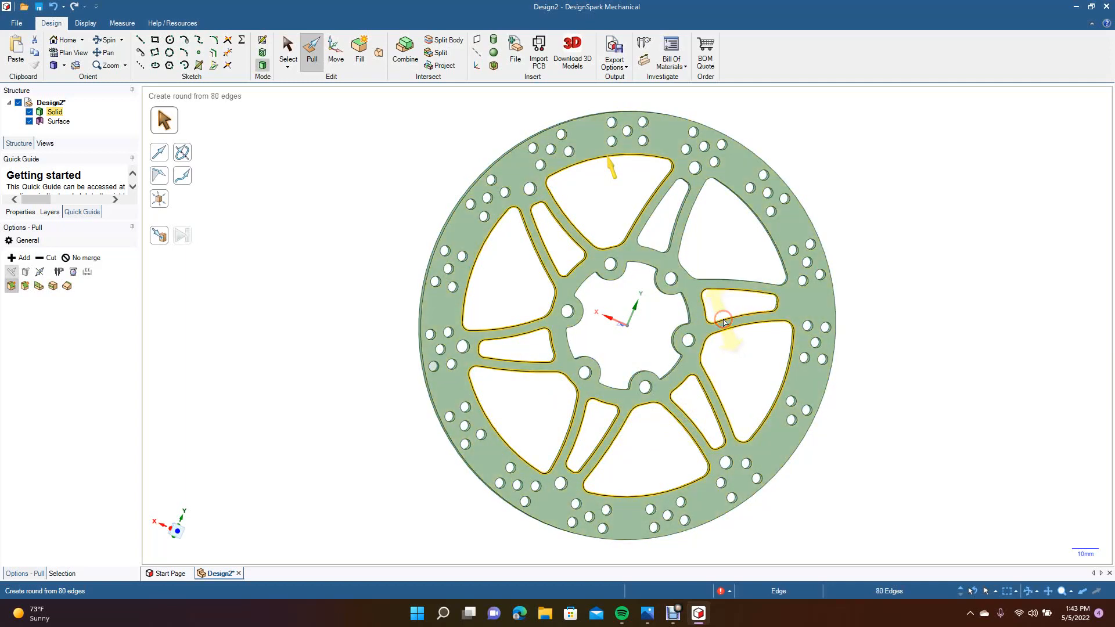
ctrl+double_click(691, 246)
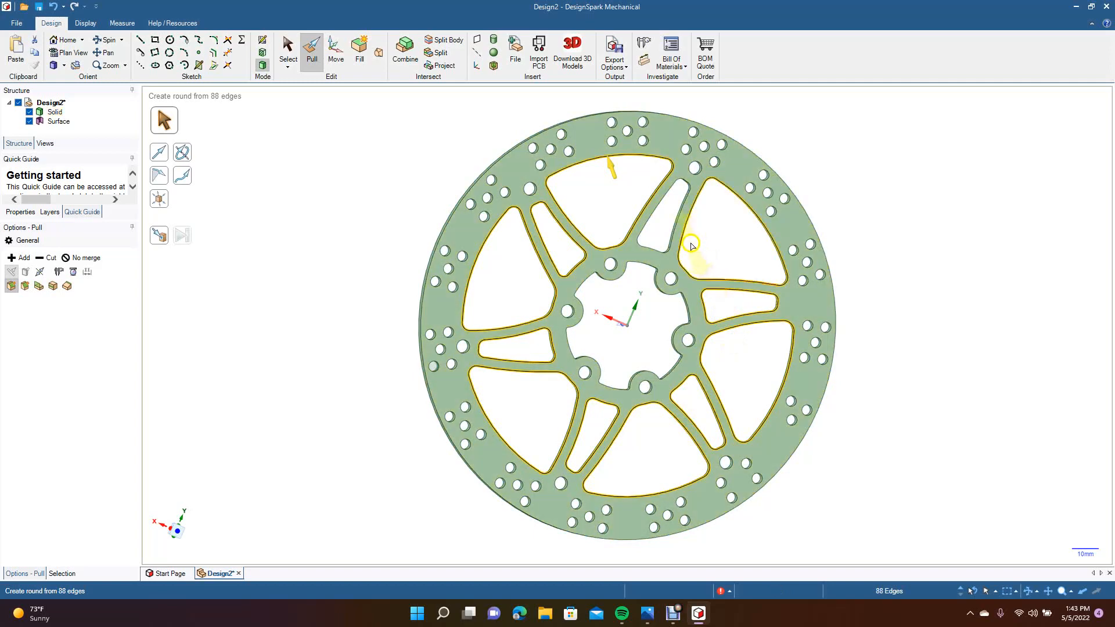
ctrl+double_click(668, 236)
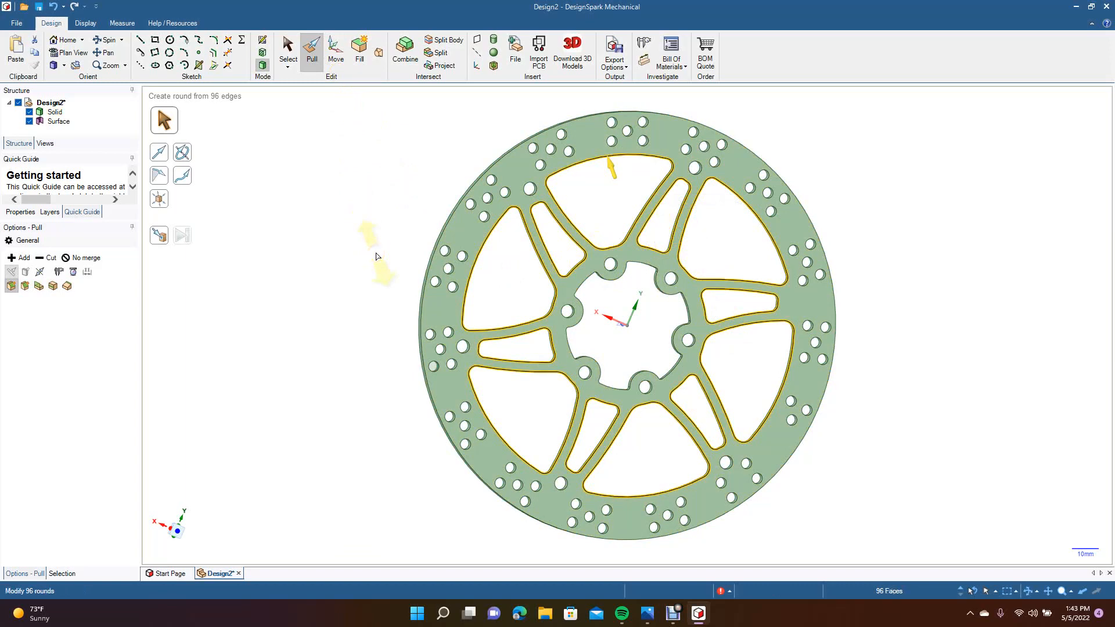
Step: Round the whole edge loop of the central opening on the reverse face with a 0.5 mm radius
click(288, 49)
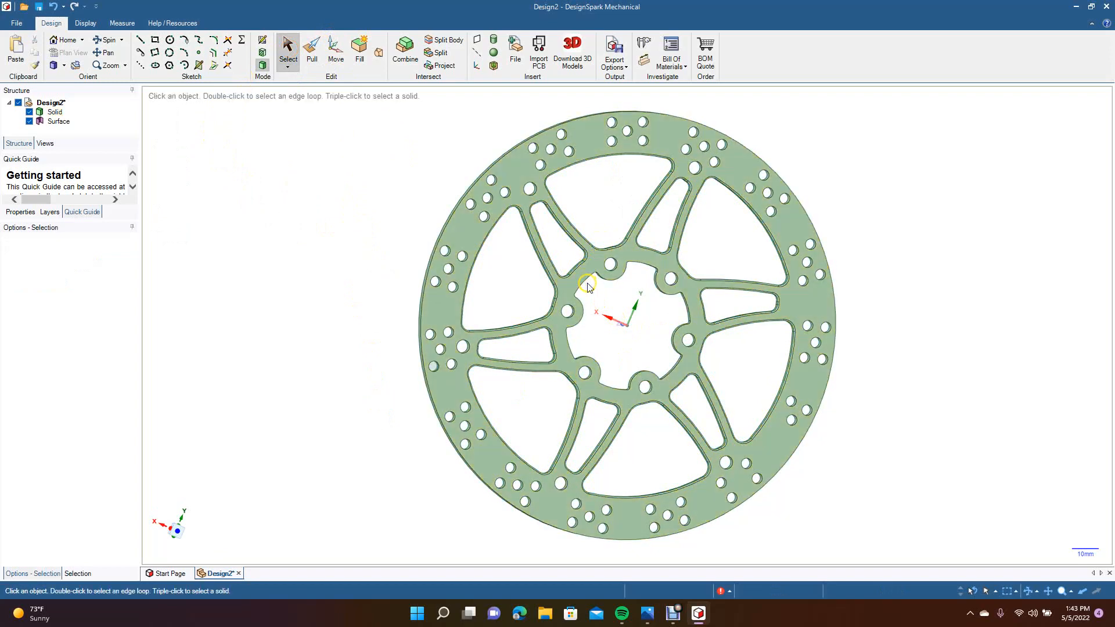
double_click(586, 284)
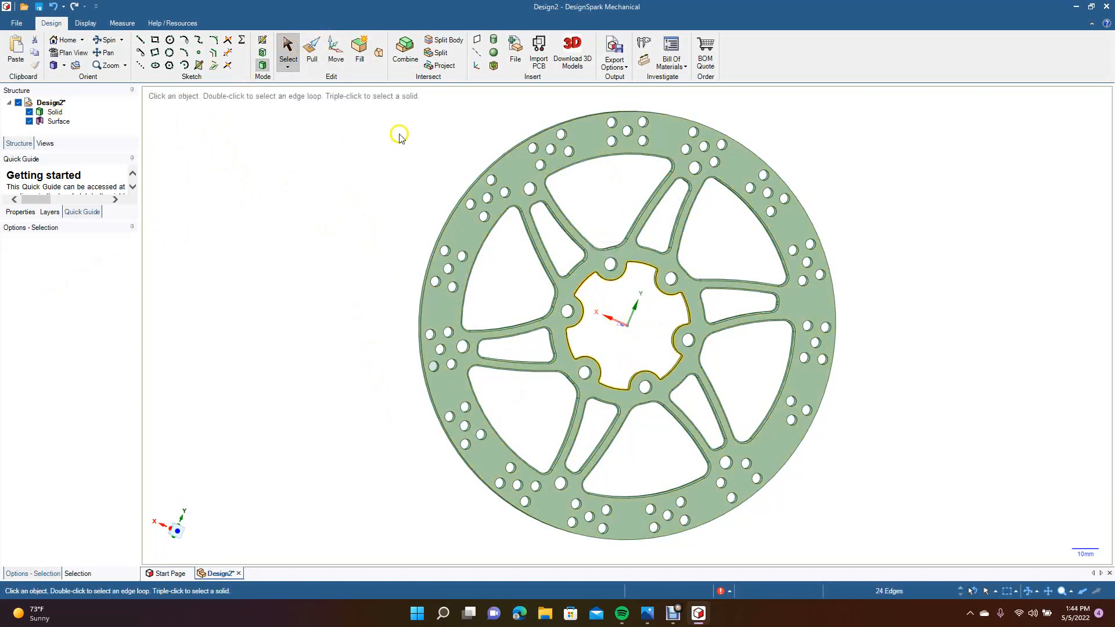
click(312, 49)
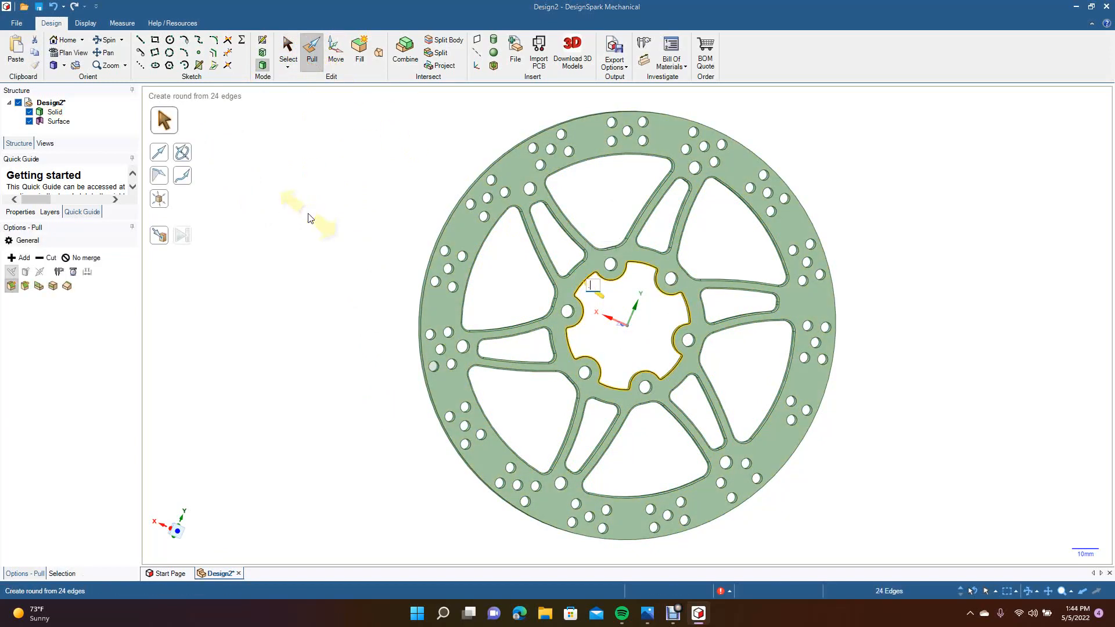
text(.5)
key(Return)
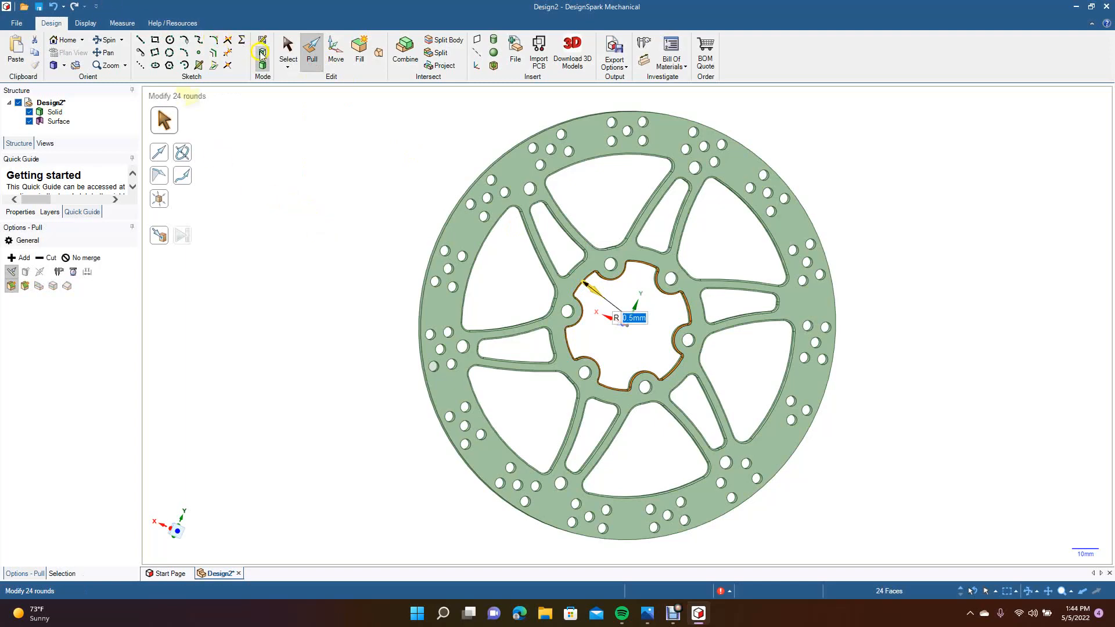
Step: Round the edges of the six mounting holes on the reverse face with a 0.5 mm radius
click(287, 47)
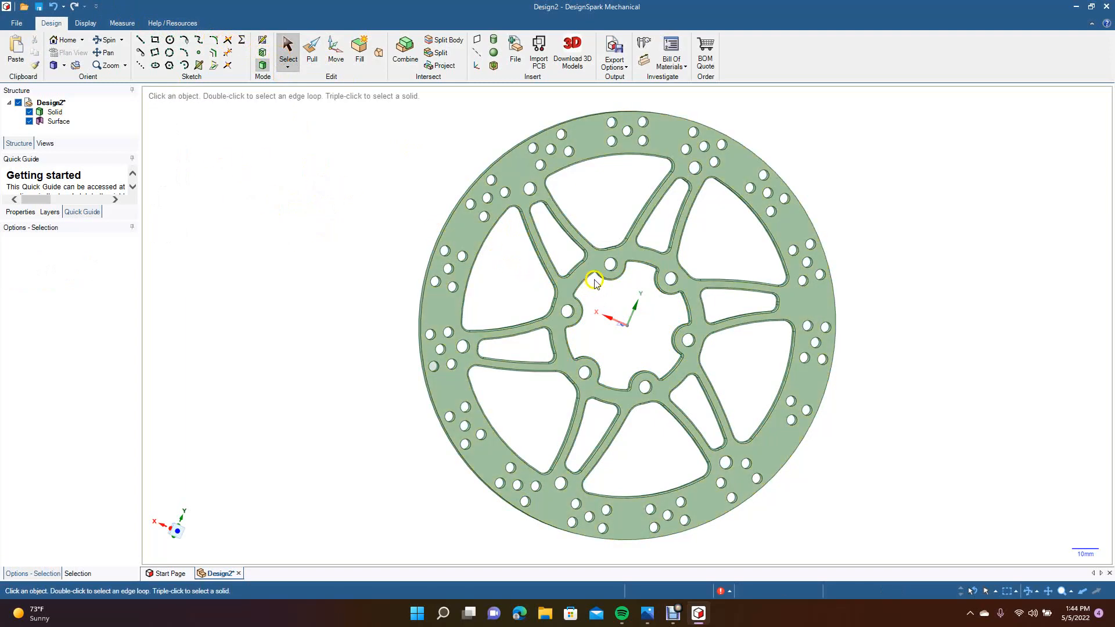
click(608, 267)
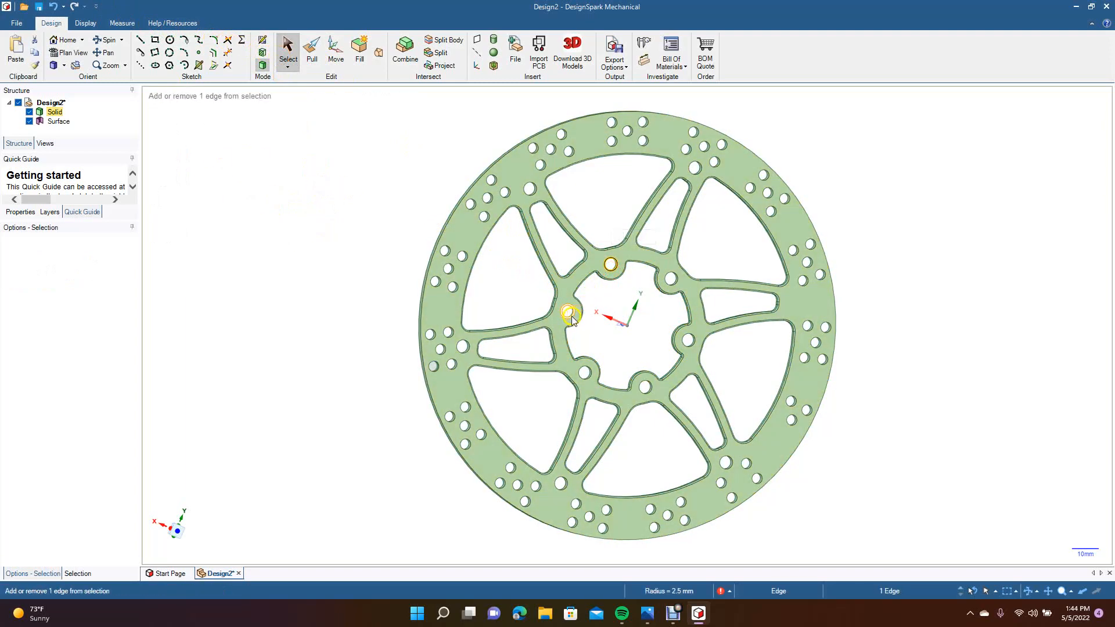
ctrl+click(568, 313)
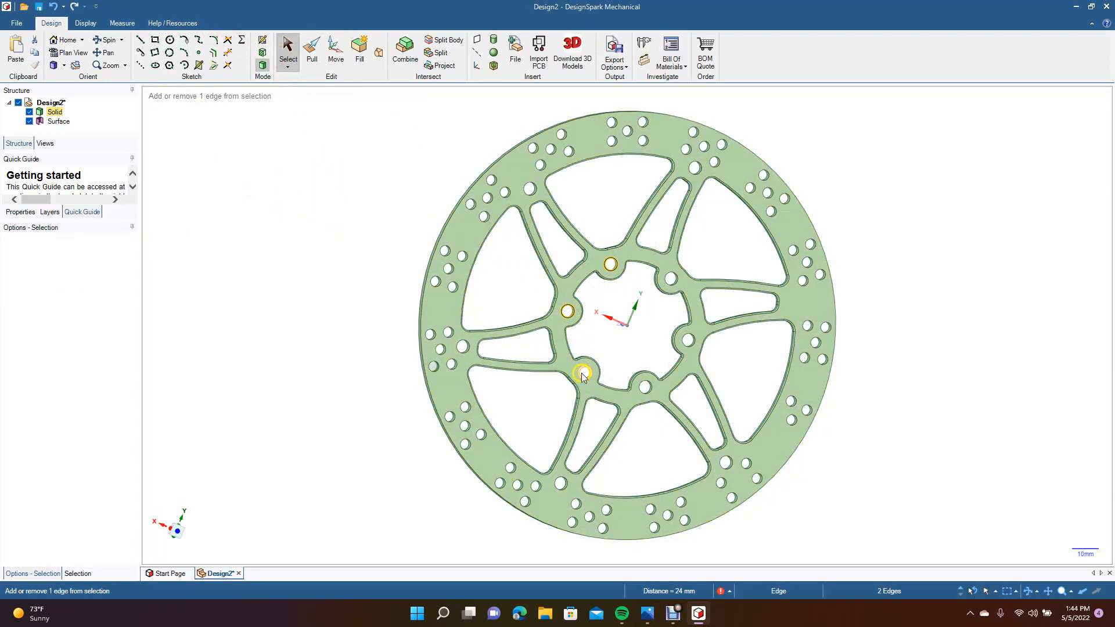
ctrl+click(581, 374)
ctrl+click(643, 390)
ctrl+click(694, 344)
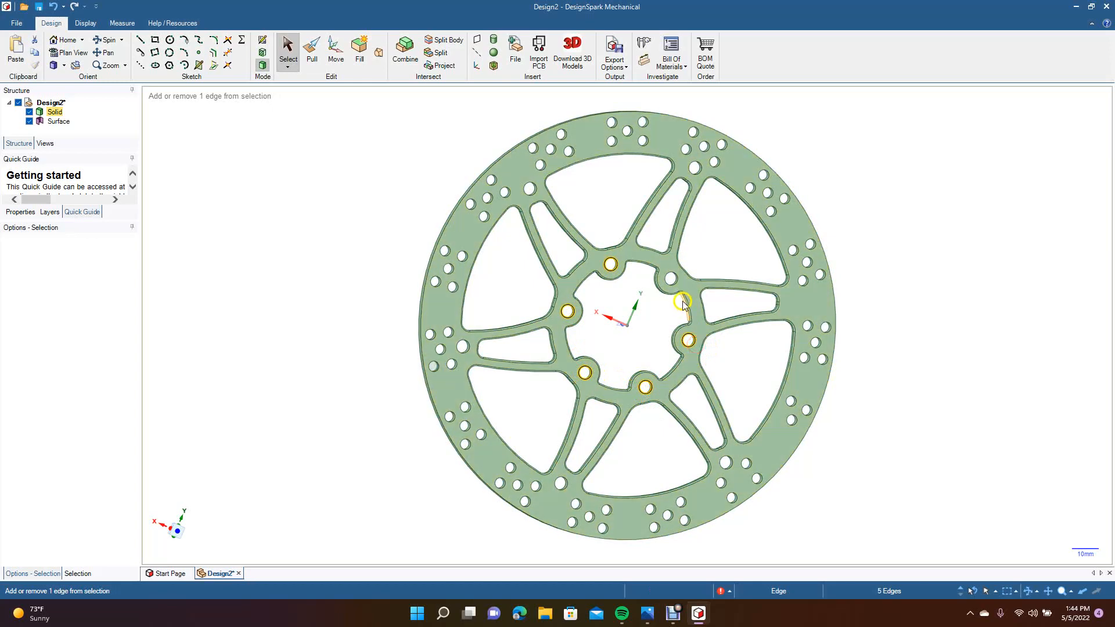
ctrl+click(673, 288)
click(312, 51)
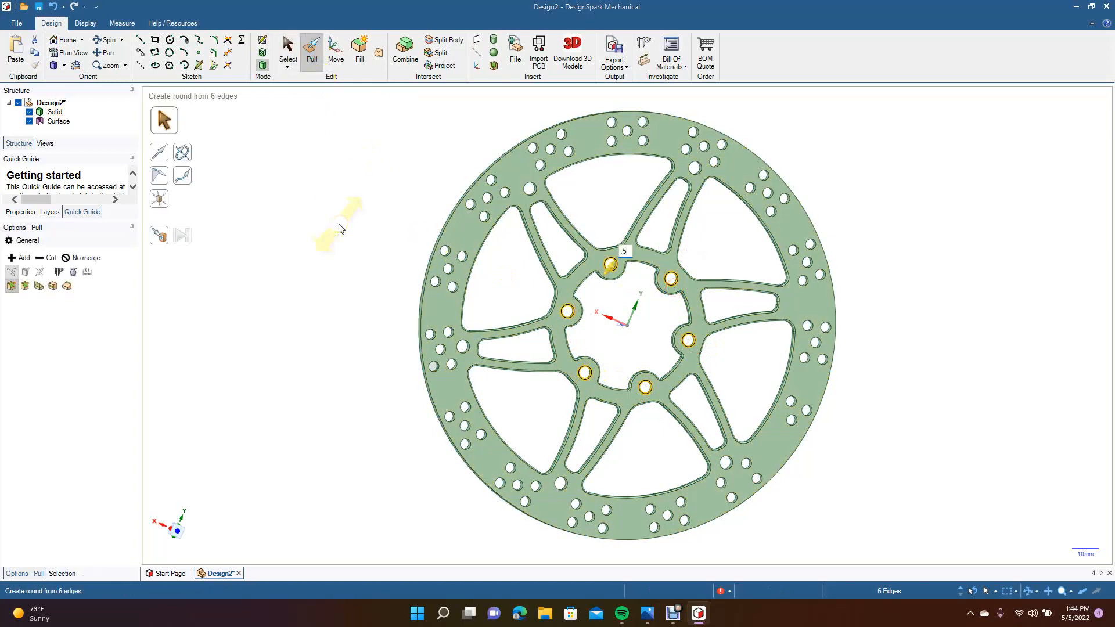
Step: Leave the Pull tool and set the disc to the Top view
click(287, 49)
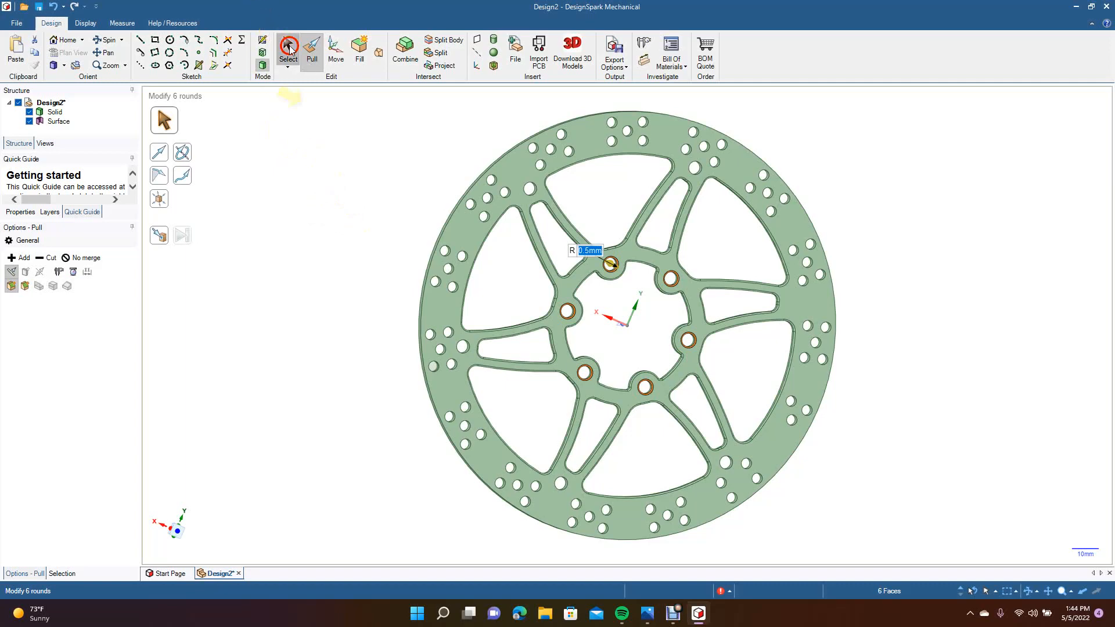
click(63, 67)
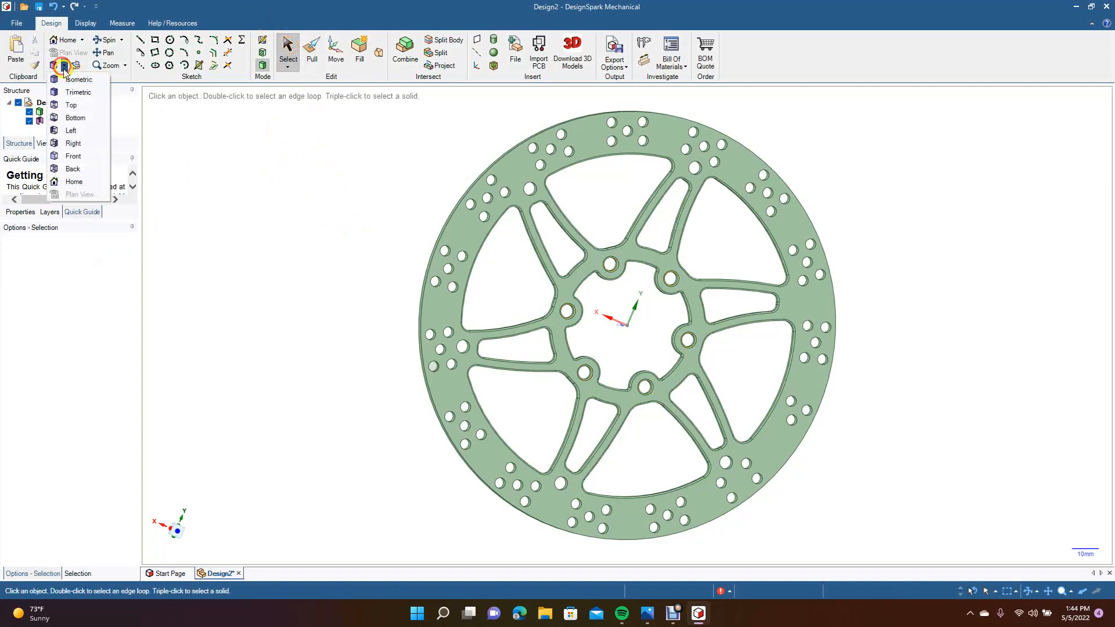
click(83, 104)
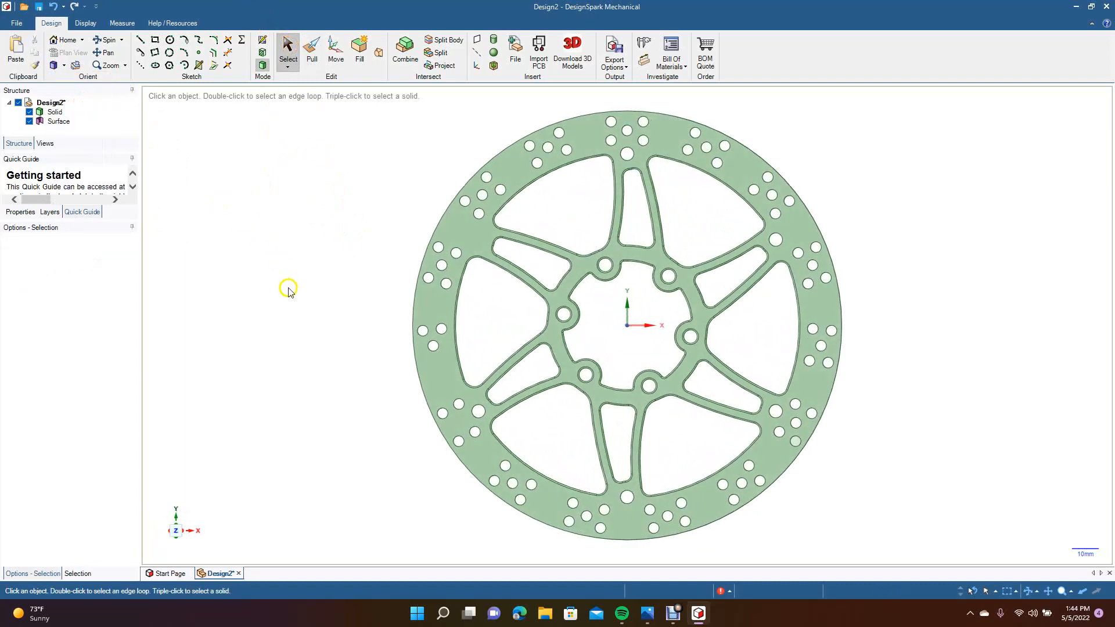